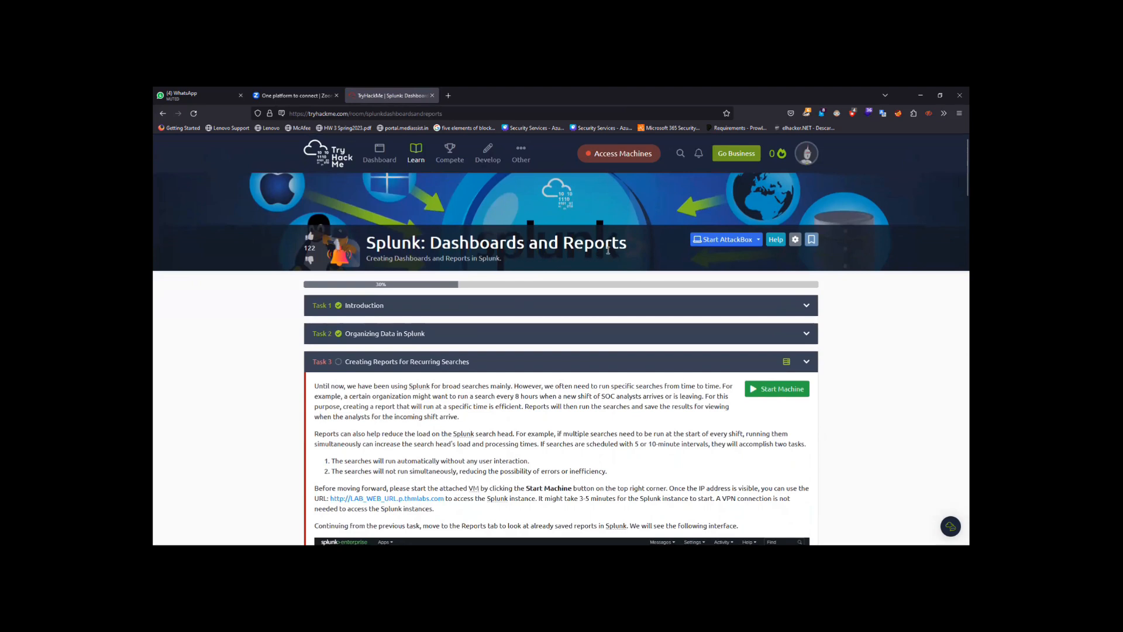
Copy the web address of the Splunk: Dashboards and Reports room.
{"action": "left_click", "coordinate": [443, 114]}
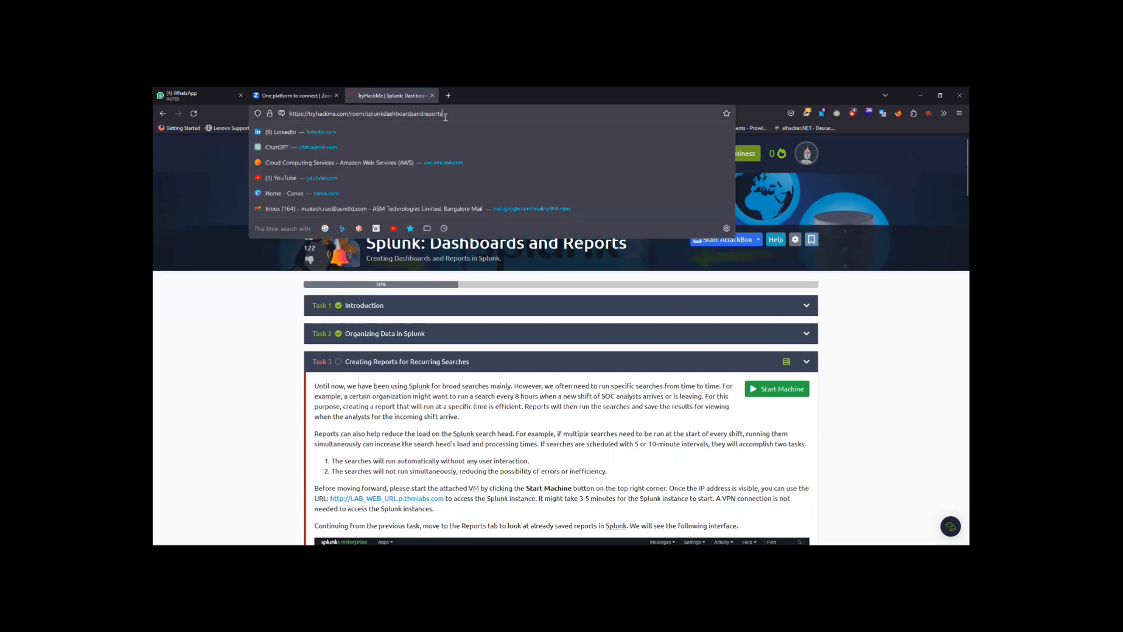
{"action": "right_click", "coordinate": [445, 115]}
{"action": "left_click", "coordinate": [467, 169]}
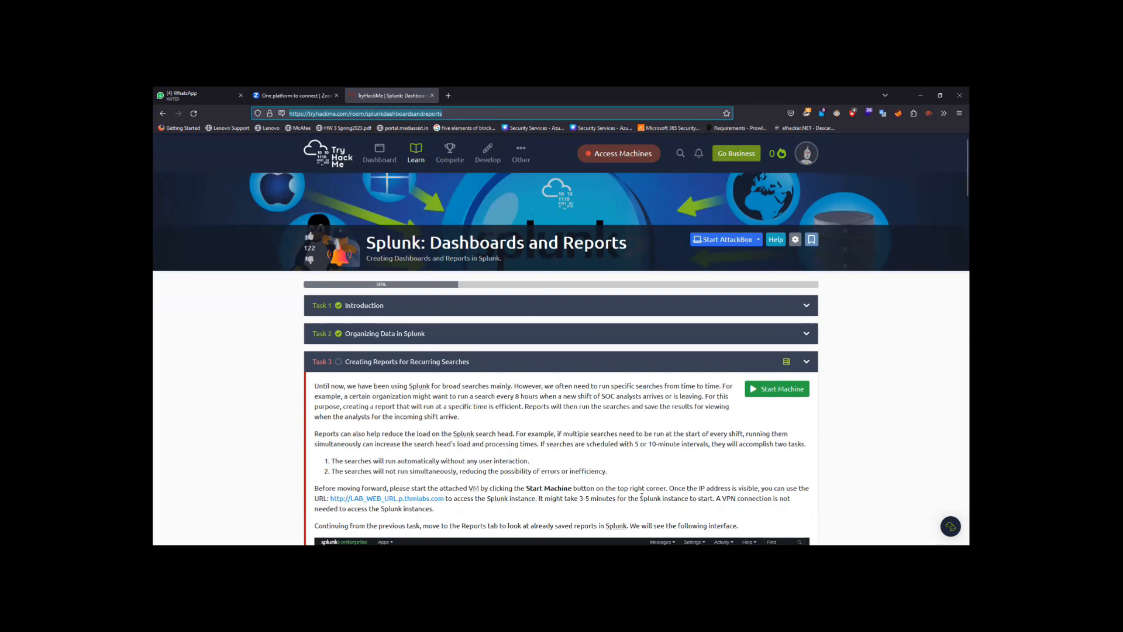
{"action": "key", "text": "alt+Tab"}
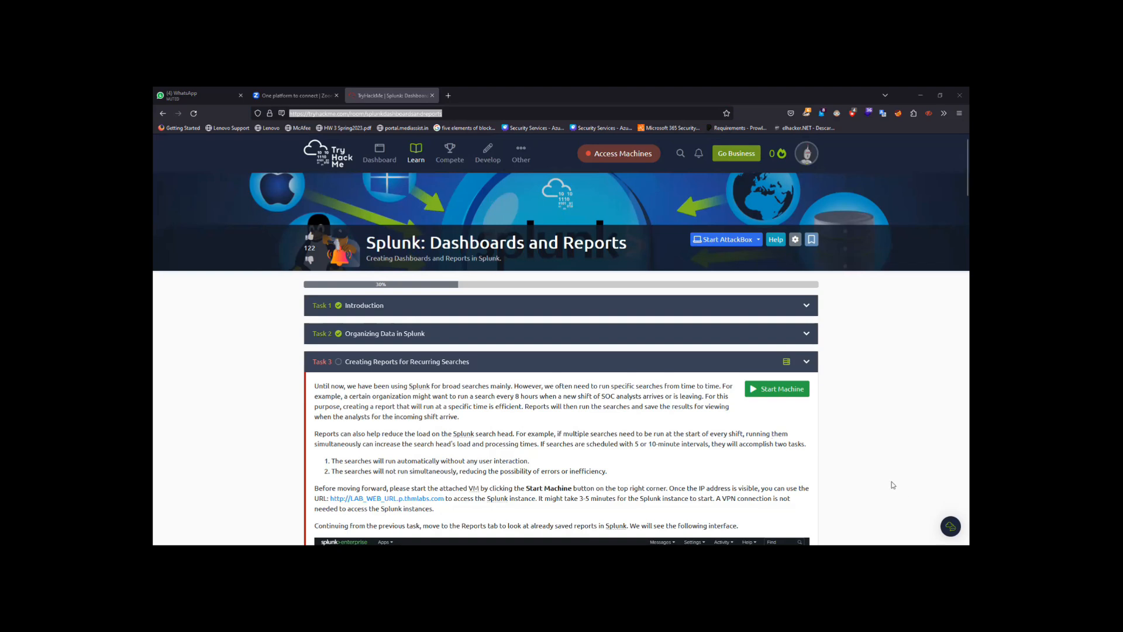
Start the virtual machine attached to Task 3, Creating Reports for Recurring Searches.
{"action": "left_click", "coordinate": [777, 388]}
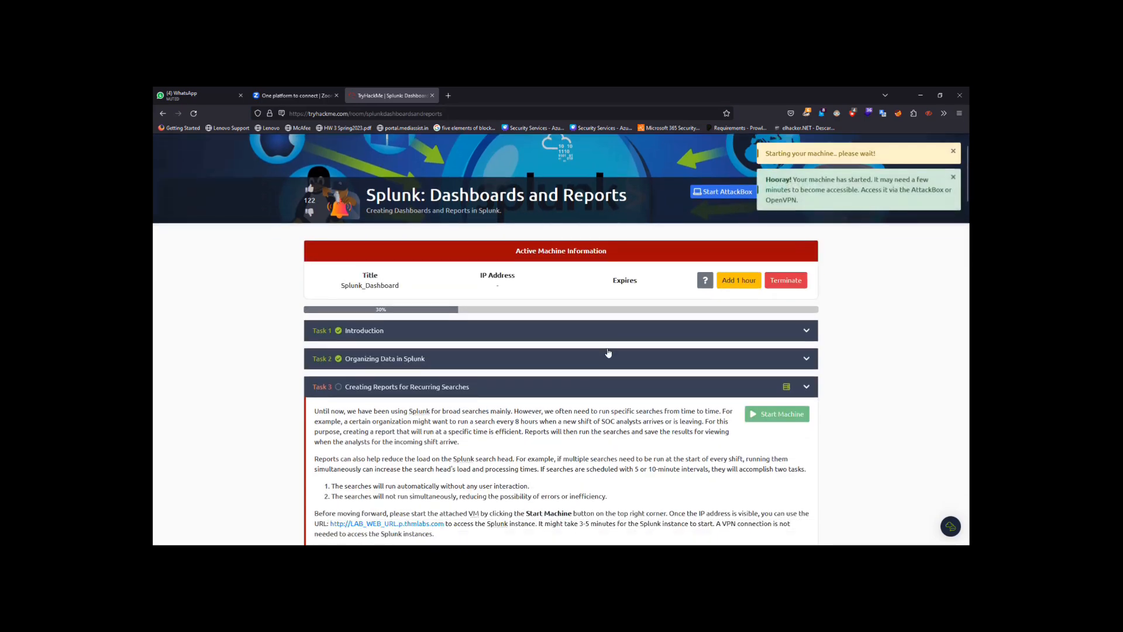
{"action": "scroll", "coordinate": [566, 340], "scroll_direction": "down", "scroll_amount": 3}
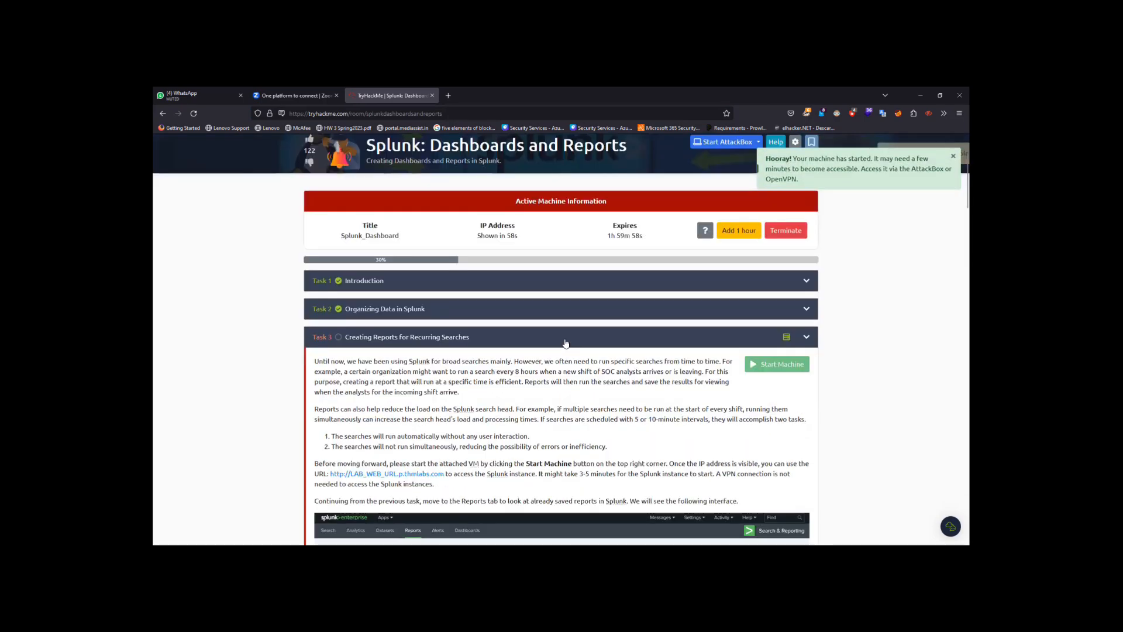
{"action": "scroll", "coordinate": [565, 340], "scroll_direction": "up", "scroll_amount": 4}
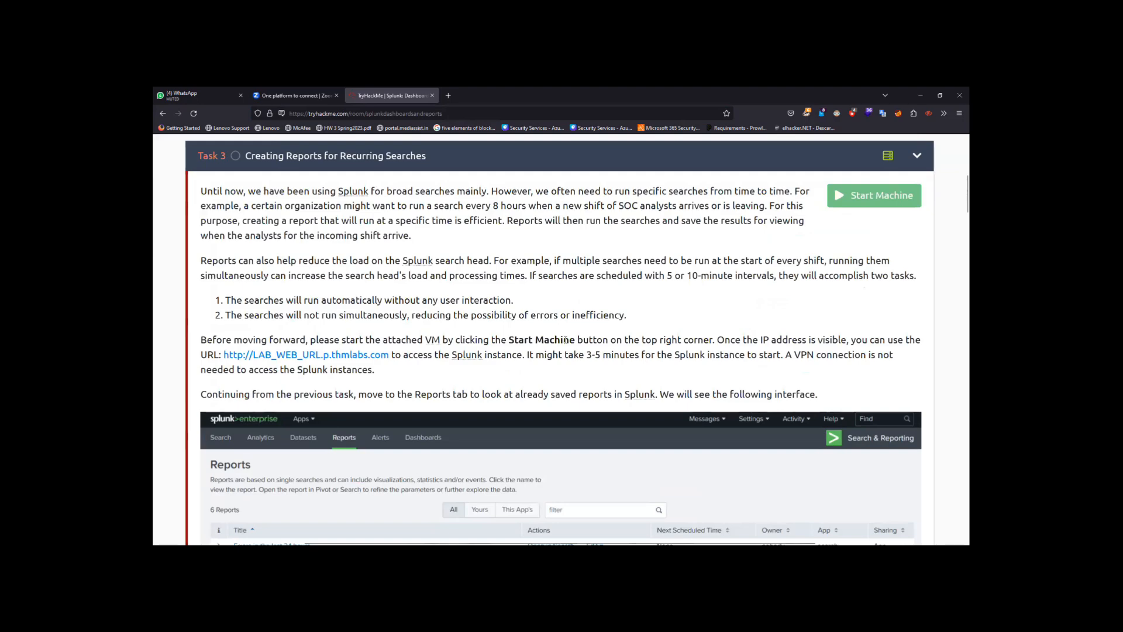
Read through the Task 3 material on saving searches as reports, down to the questions at its end.
{"action": "scroll", "coordinate": [565, 339], "scroll_direction": "down", "scroll_amount": 5}
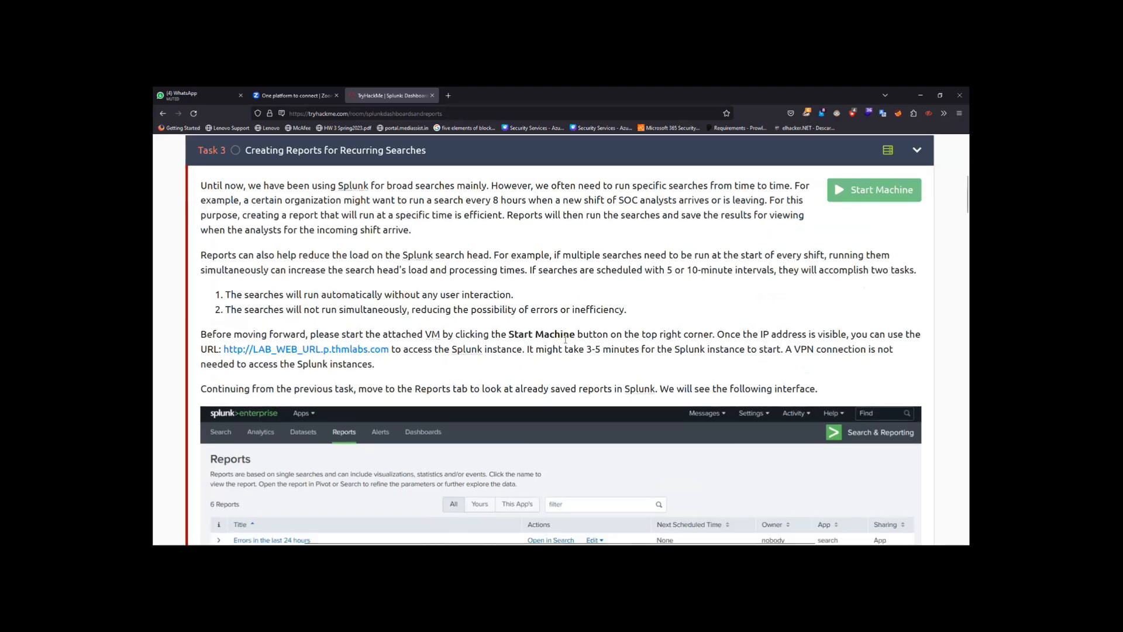
{"action": "scroll", "coordinate": [565, 340], "scroll_direction": "down", "scroll_amount": 3}
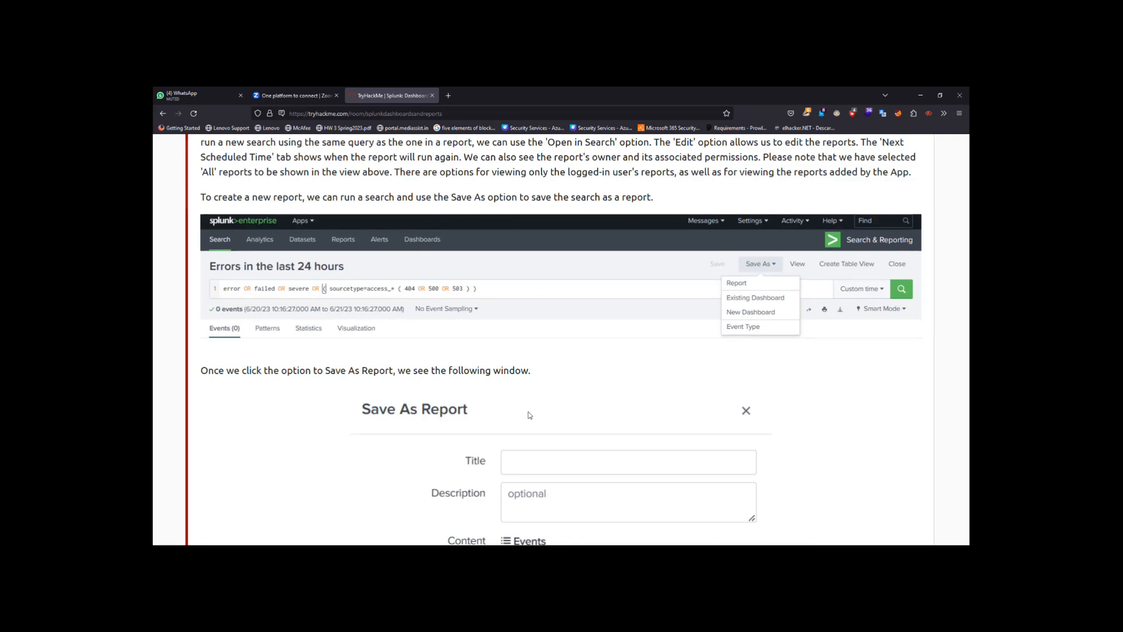
{"action": "scroll", "coordinate": [529, 415], "scroll_direction": "down", "scroll_amount": 1}
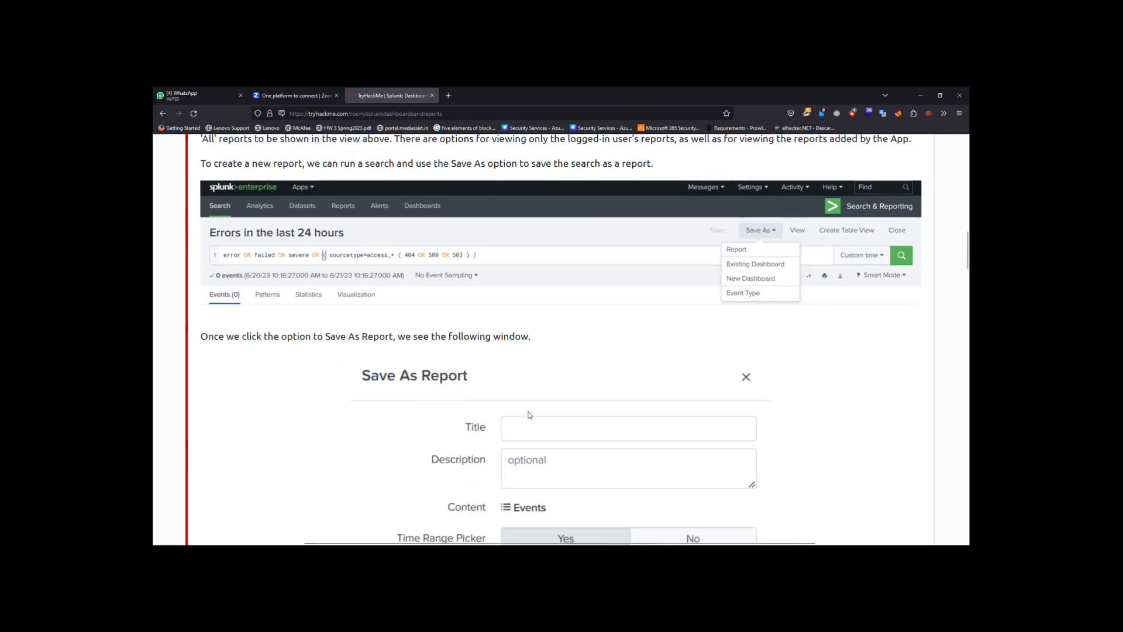
{"action": "scroll", "coordinate": [529, 416], "scroll_direction": "down", "scroll_amount": 3}
{"action": "scroll", "coordinate": [529, 416], "scroll_direction": "up", "scroll_amount": 2}
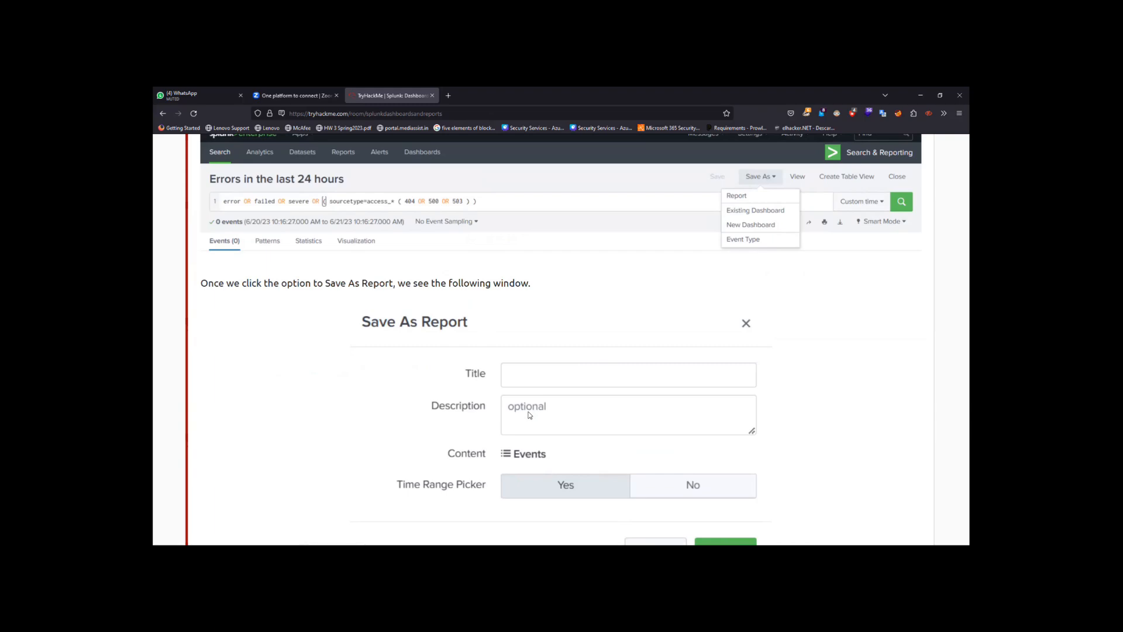
{"action": "scroll", "coordinate": [530, 414], "scroll_direction": "down", "scroll_amount": 5}
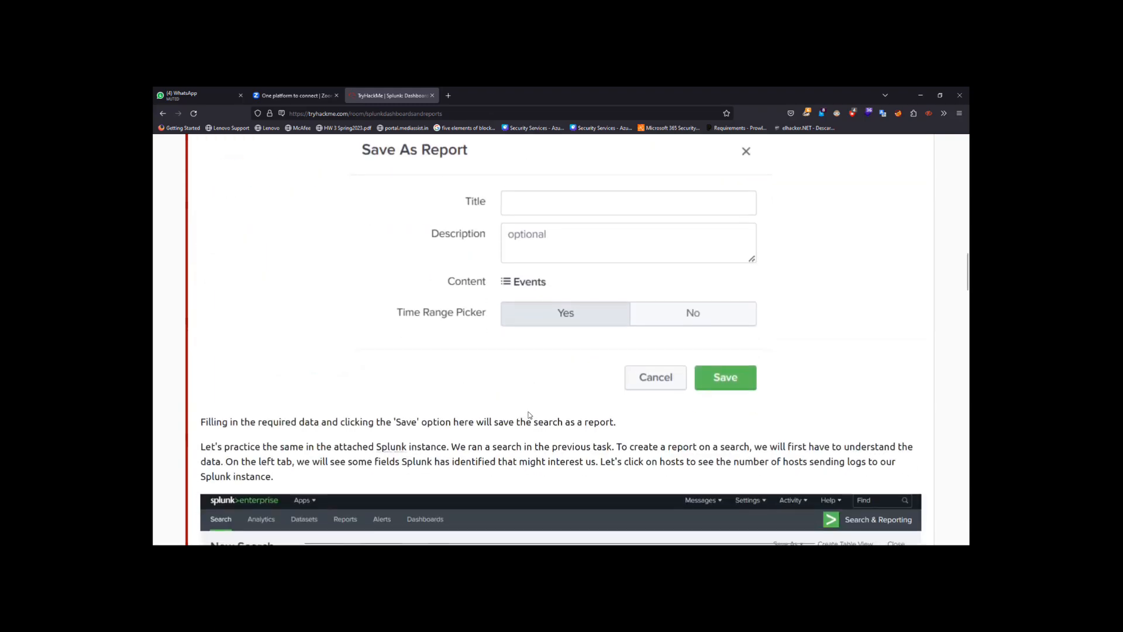
{"action": "scroll", "coordinate": [530, 415], "scroll_direction": "down", "scroll_amount": 1}
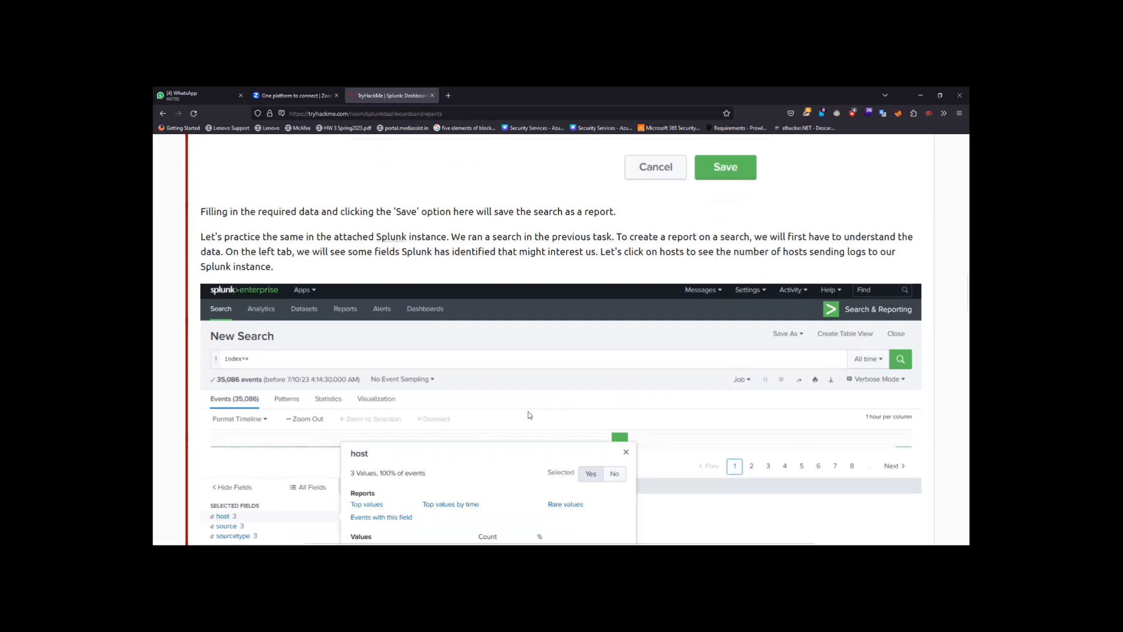
{"action": "scroll", "coordinate": [529, 415], "scroll_direction": "down", "scroll_amount": 3}
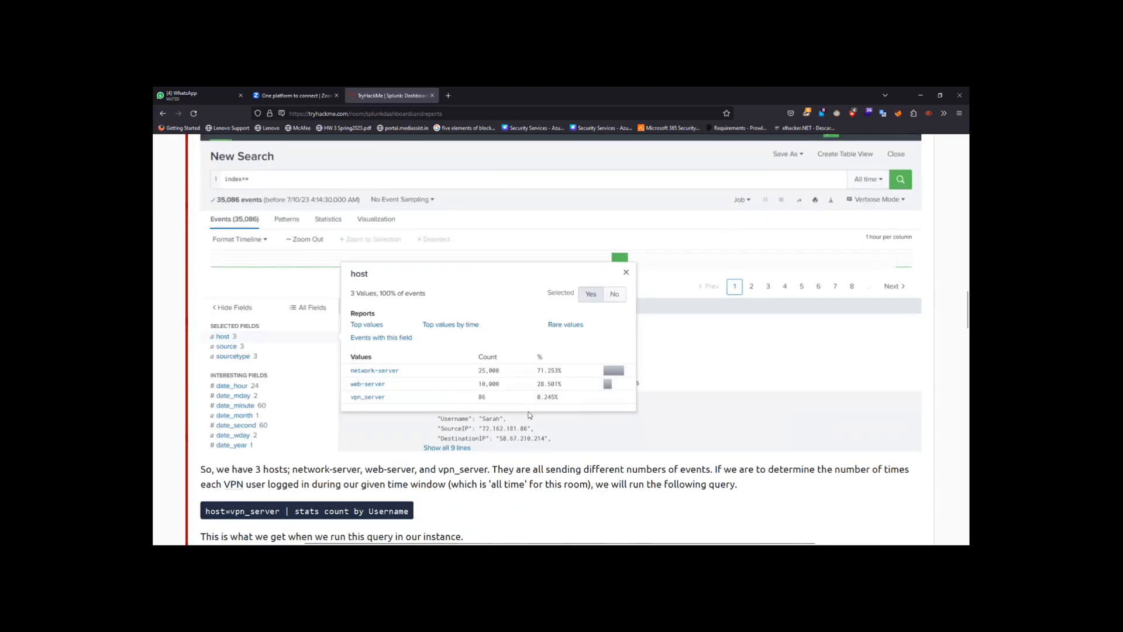
{"action": "scroll", "coordinate": [529, 414], "scroll_direction": "down", "scroll_amount": 3}
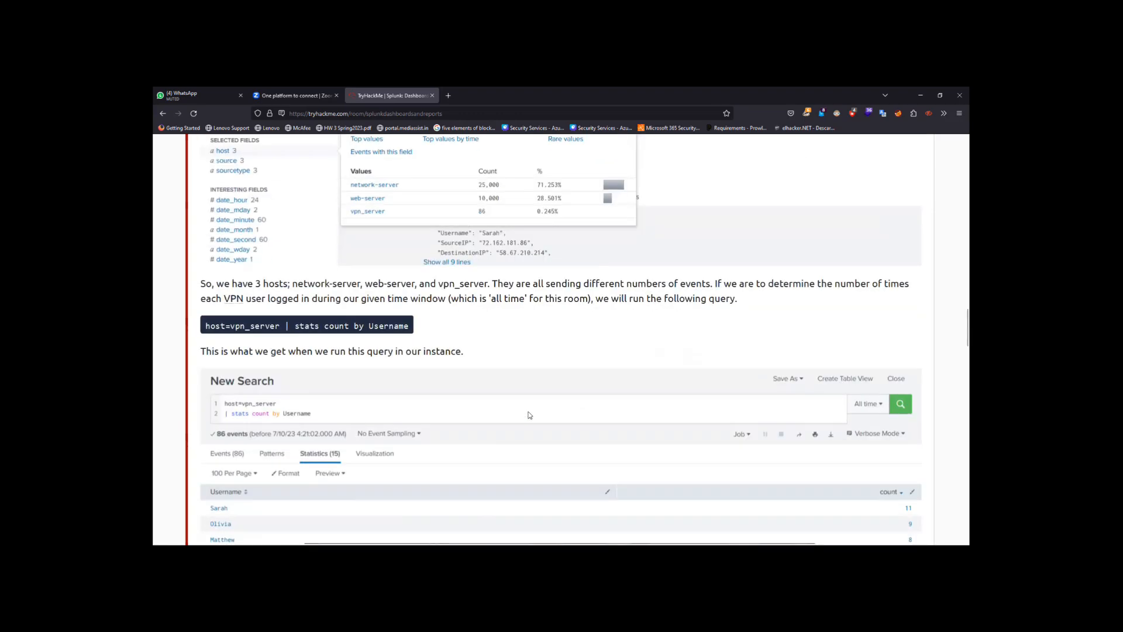
{"action": "scroll", "coordinate": [529, 414], "scroll_direction": "down", "scroll_amount": 10}
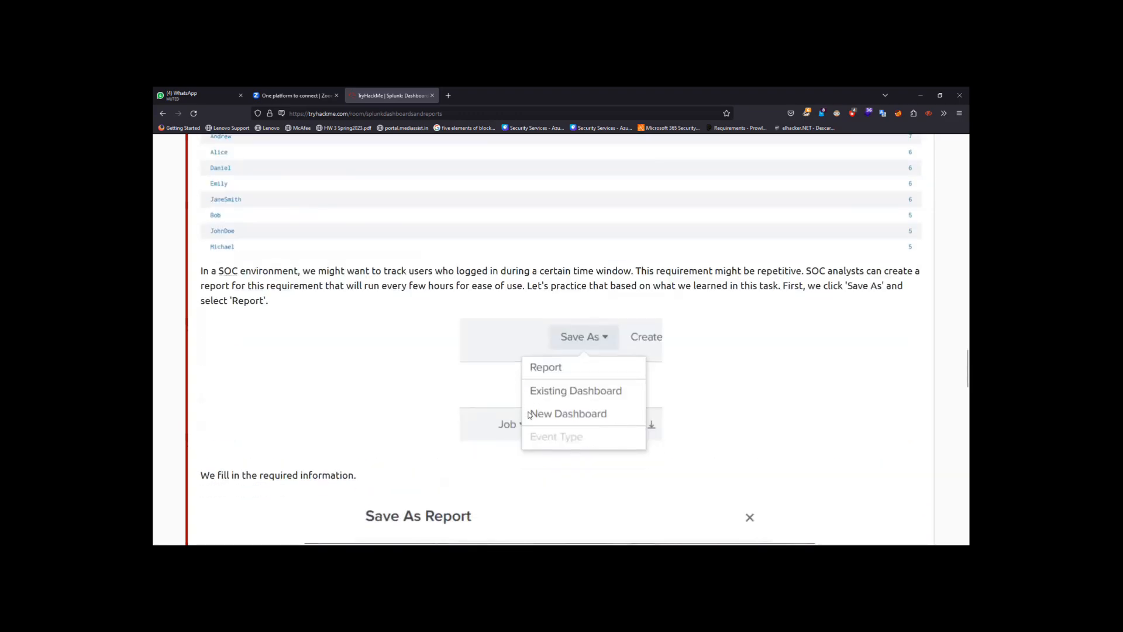
{"action": "scroll", "coordinate": [529, 414], "scroll_direction": "down", "scroll_amount": 3}
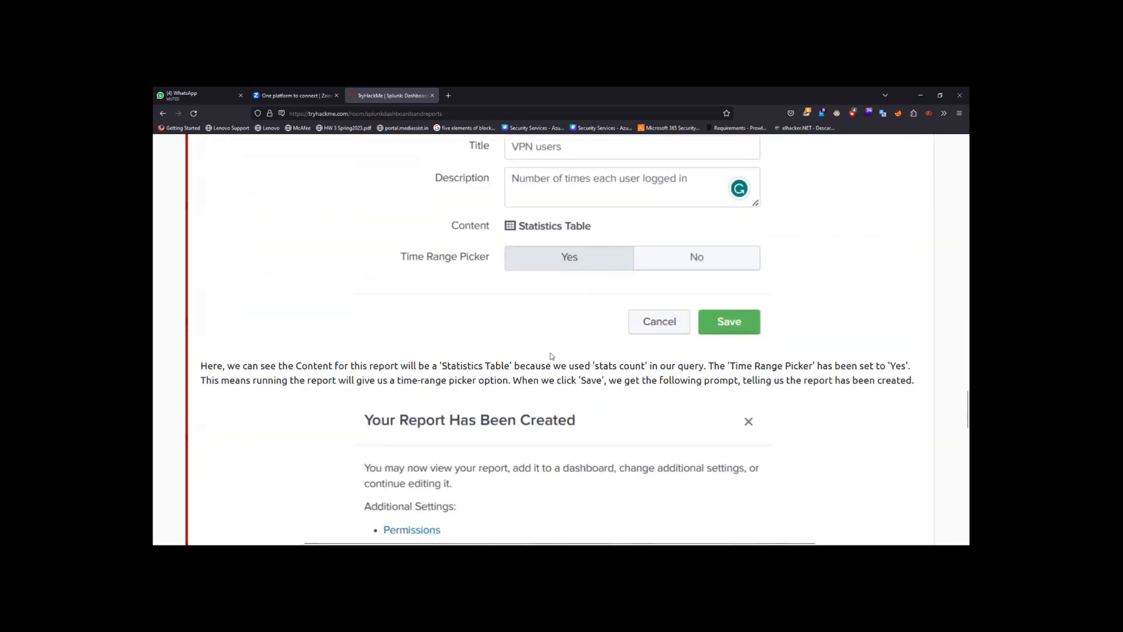
{"action": "scroll", "coordinate": [551, 356], "scroll_direction": "down", "scroll_amount": 3}
{"action": "scroll", "coordinate": [514, 322], "scroll_direction": "down", "scroll_amount": 6}
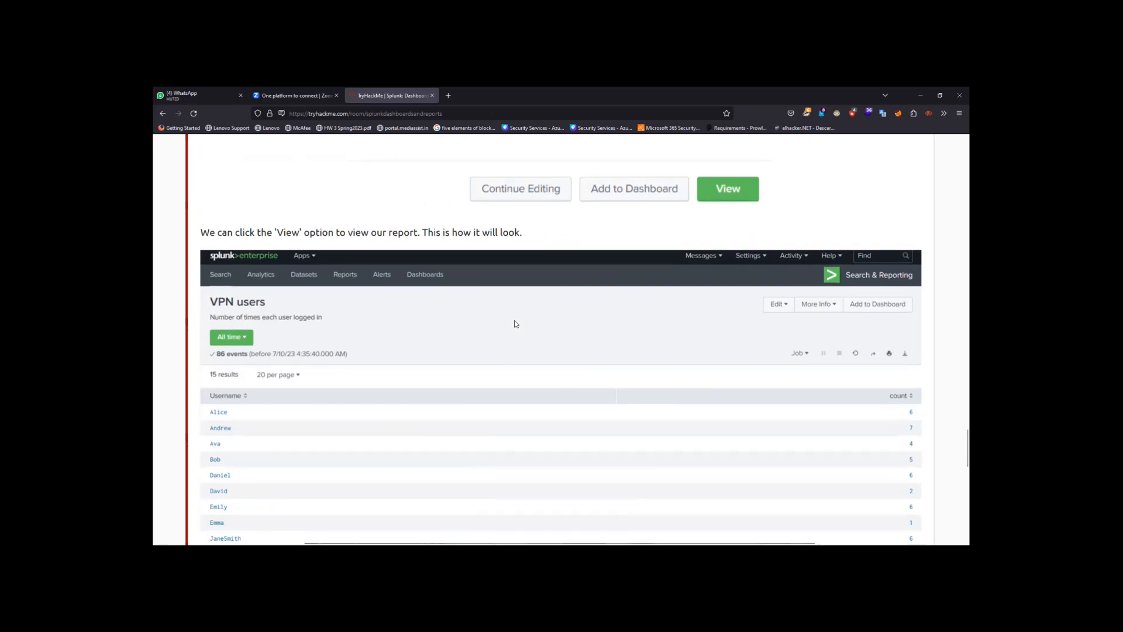
{"action": "scroll", "coordinate": [515, 323], "scroll_direction": "down", "scroll_amount": 8}
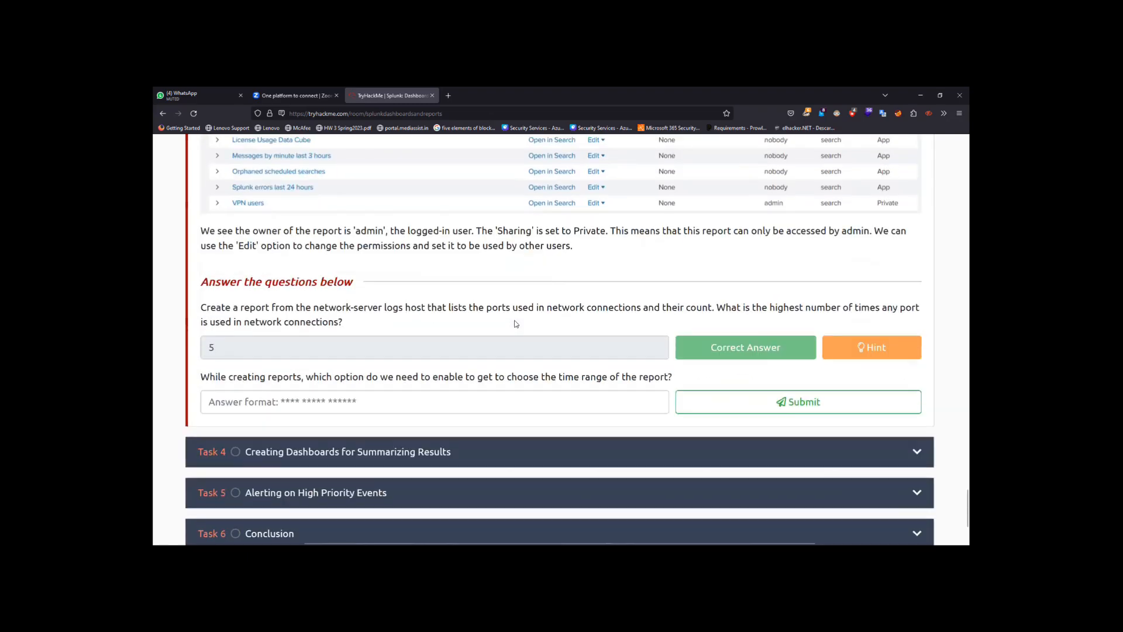
{"action": "scroll", "coordinate": [515, 324], "scroll_direction": "down", "scroll_amount": 2}
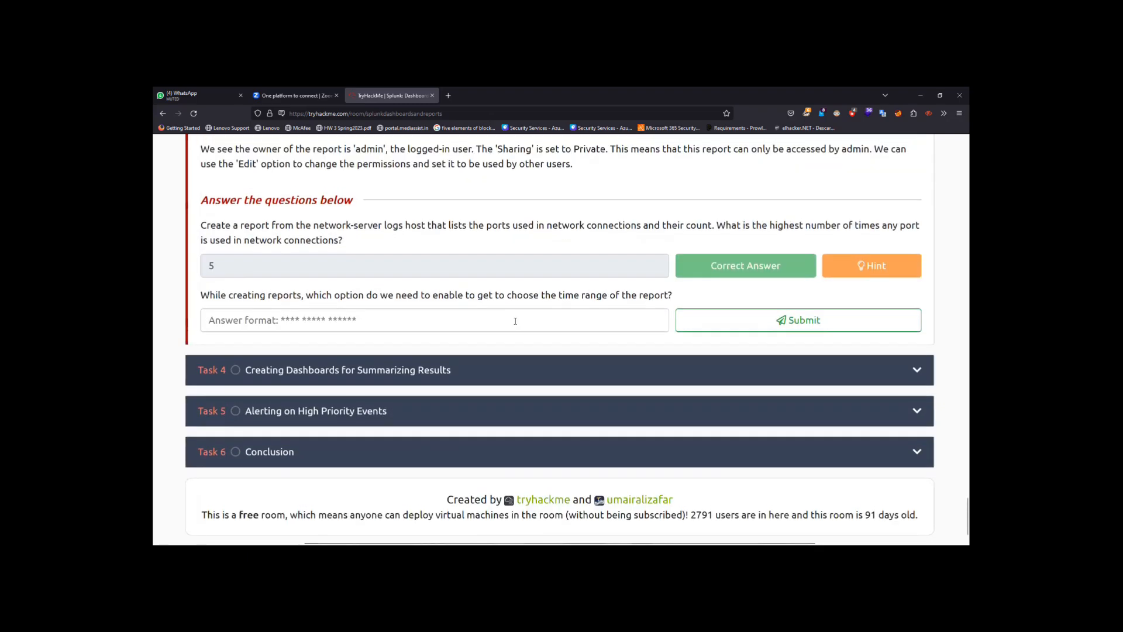
Open the Splunk instance link from the Task 3 instructions in a new browser tab and switch to it.
{"action": "scroll", "coordinate": [515, 322], "scroll_direction": "up", "scroll_amount": 20}
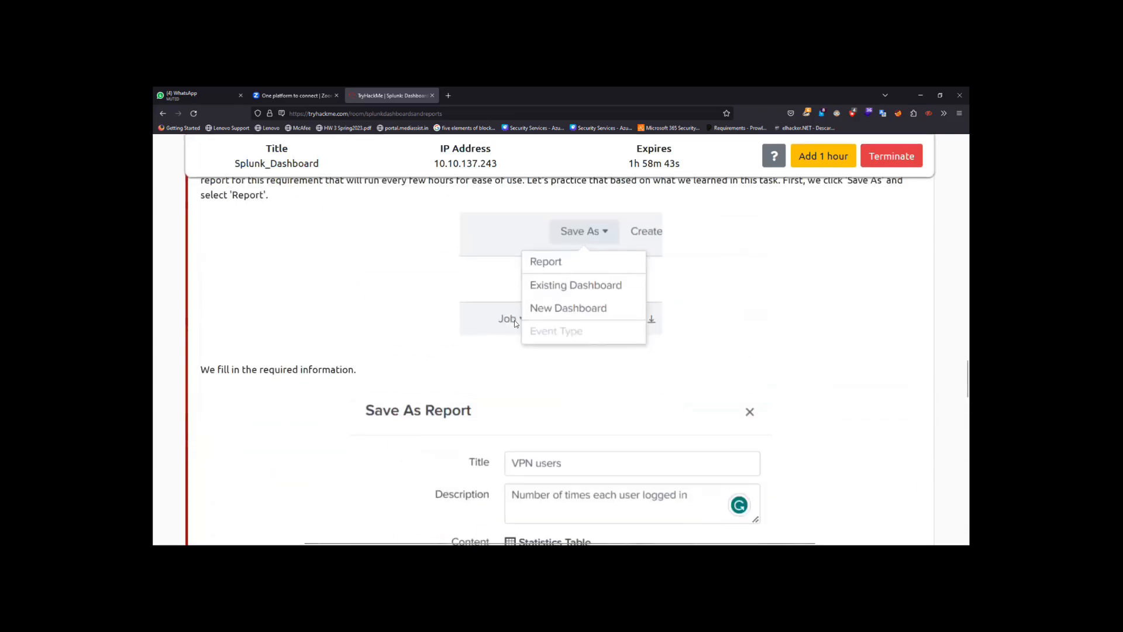
{"action": "scroll", "coordinate": [515, 324], "scroll_direction": "up", "scroll_amount": 20}
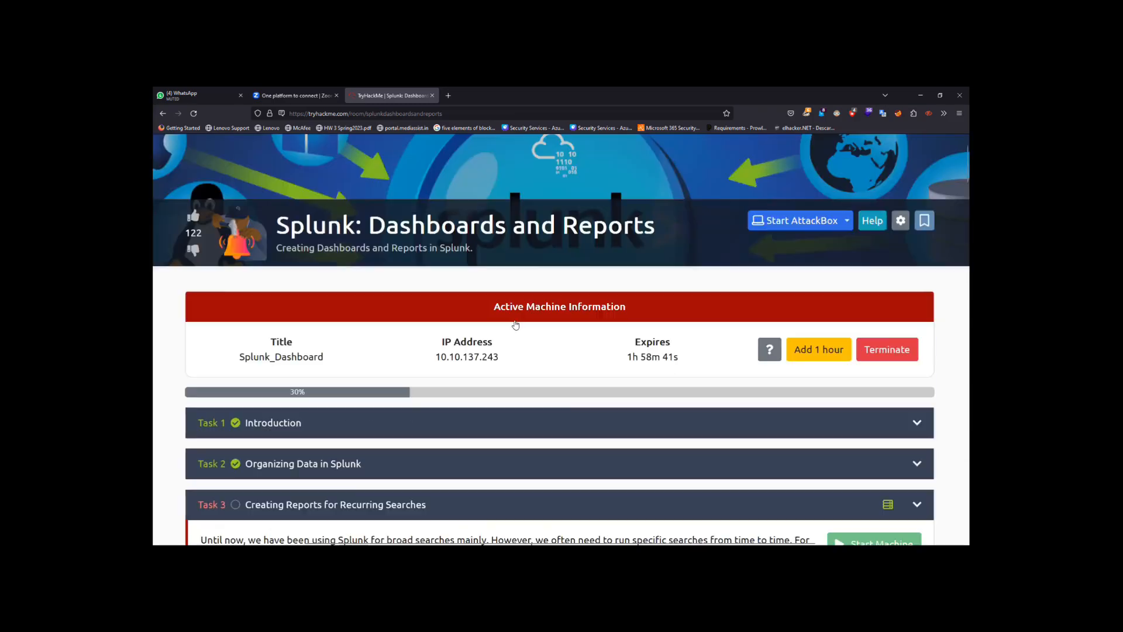
{"action": "scroll", "coordinate": [523, 460], "scroll_direction": "down", "scroll_amount": 4}
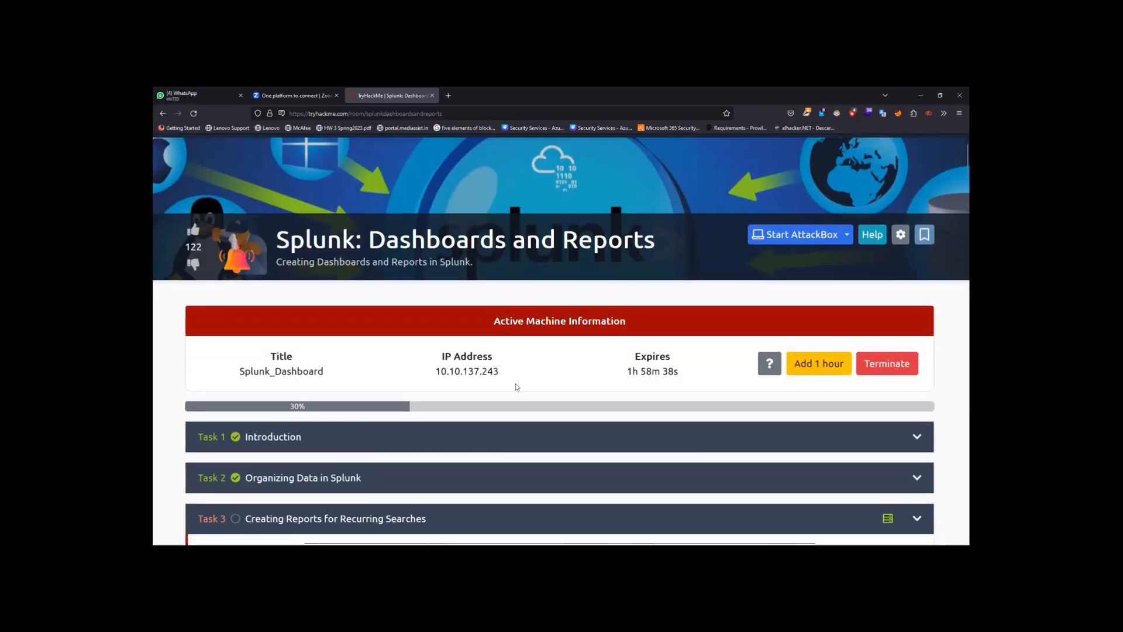
{"action": "scroll", "coordinate": [515, 383], "scroll_direction": "down", "scroll_amount": 3}
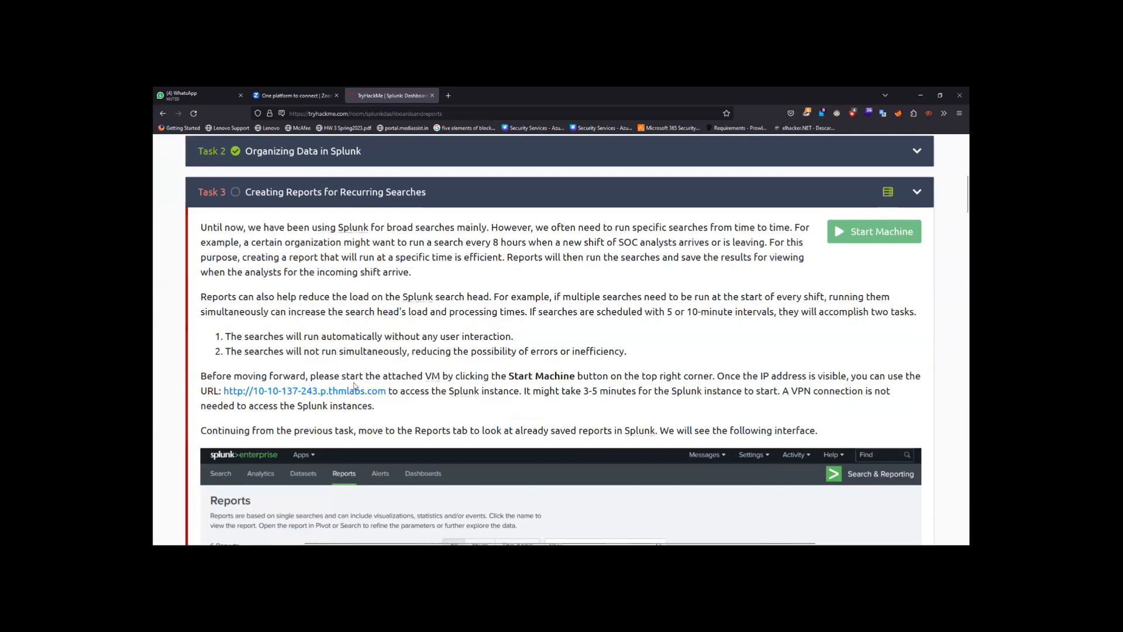
{"action": "middle_click", "coordinate": [342, 392]}
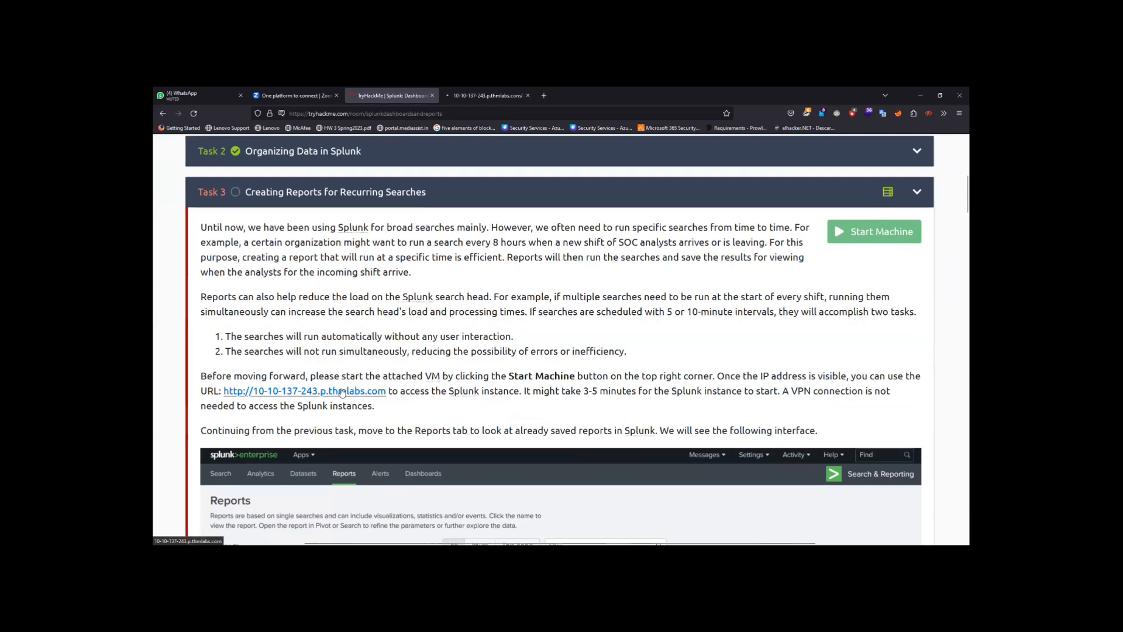
{"action": "left_click", "coordinate": [473, 94]}
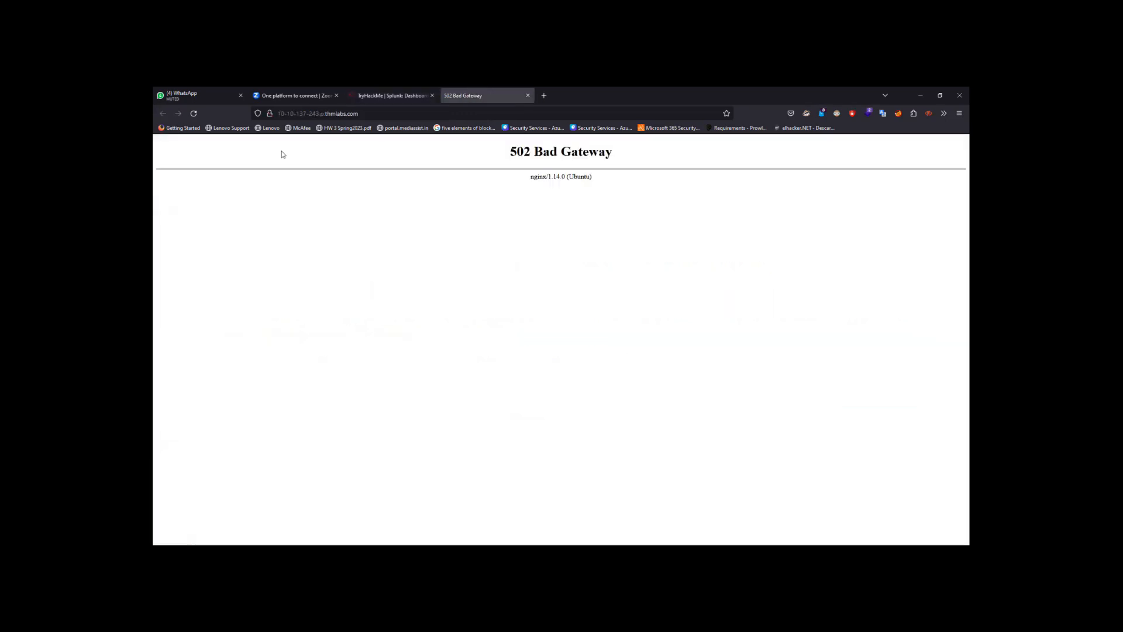
Reload the Splunk instance page until the Splunk Enterprise site loads.
{"action": "left_click", "coordinate": [194, 115]}
{"action": "left_click", "coordinate": [194, 115]}
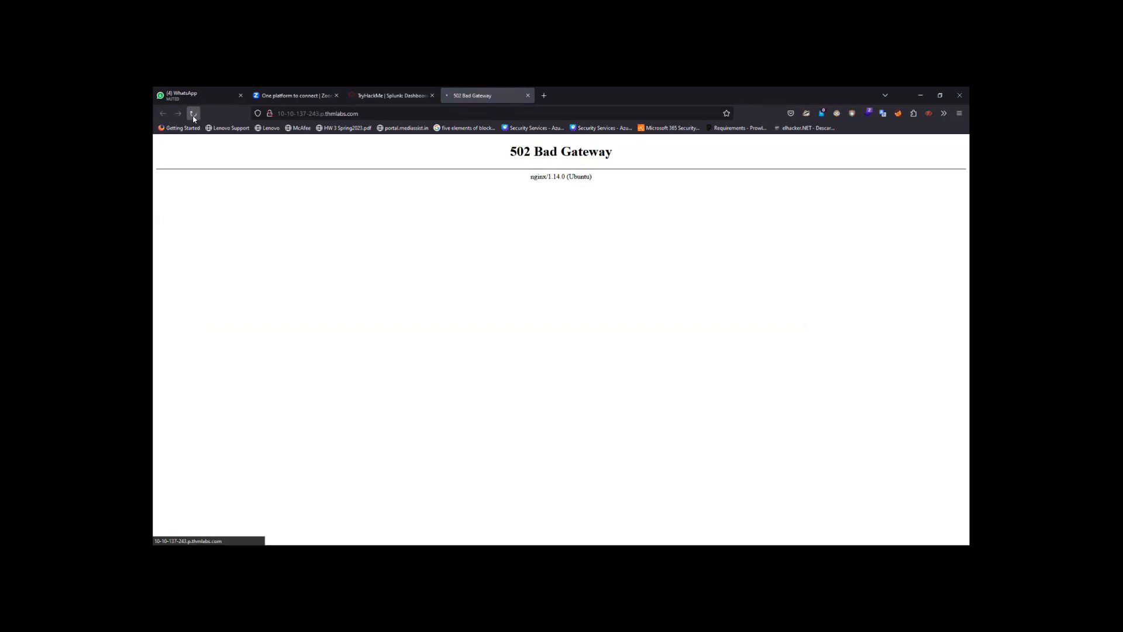
{"action": "left_click", "coordinate": [390, 95]}
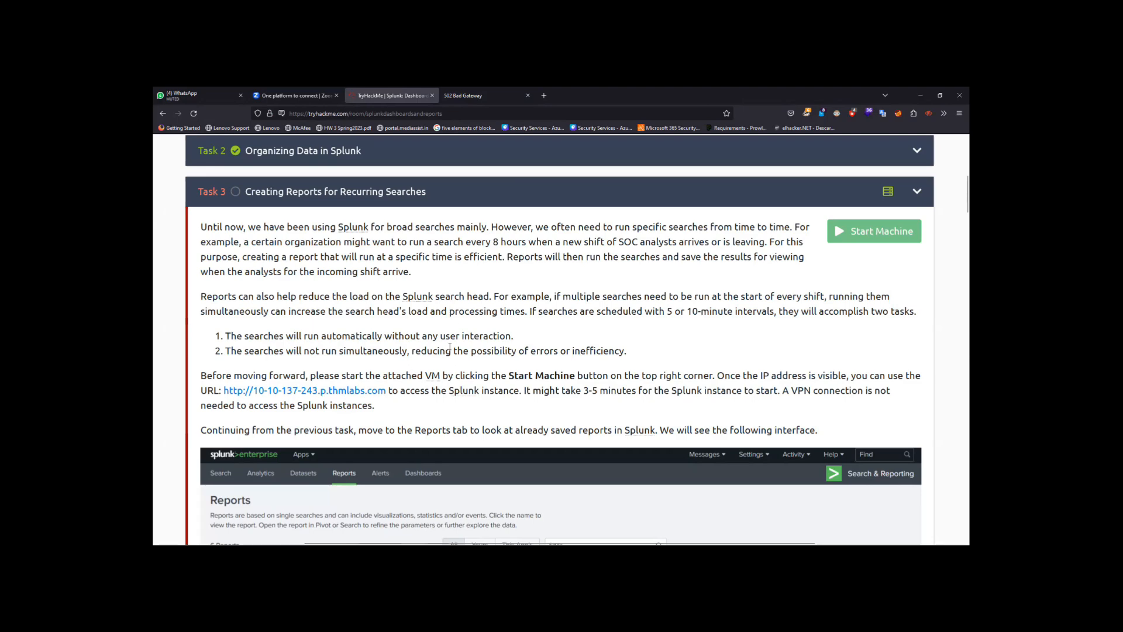
{"action": "left_click", "coordinate": [485, 96]}
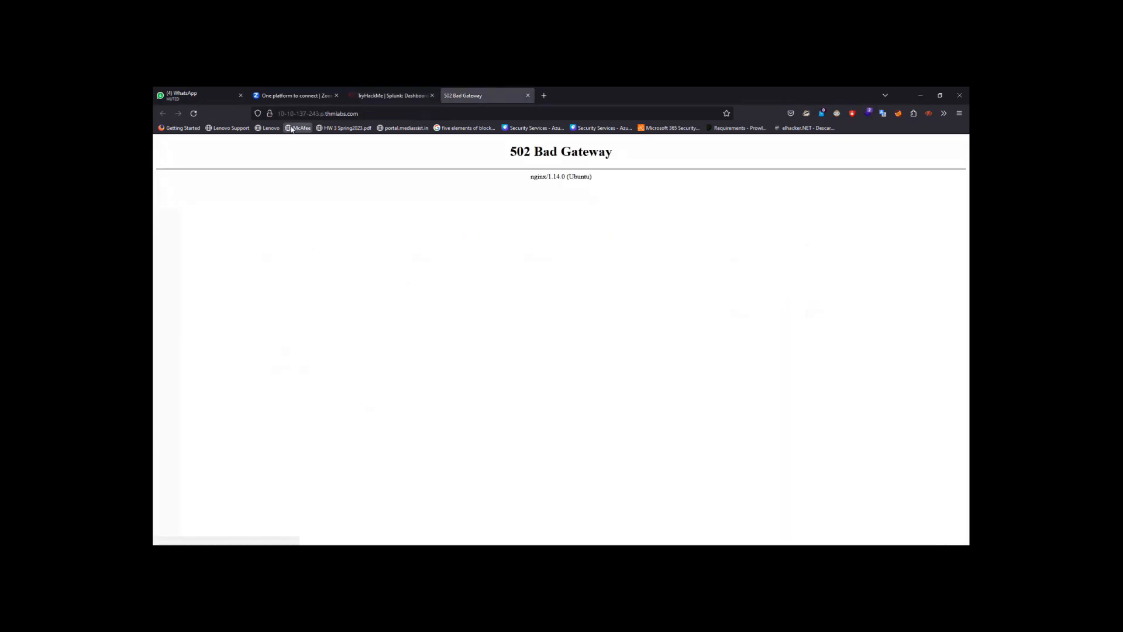
{"action": "left_click", "coordinate": [194, 114]}
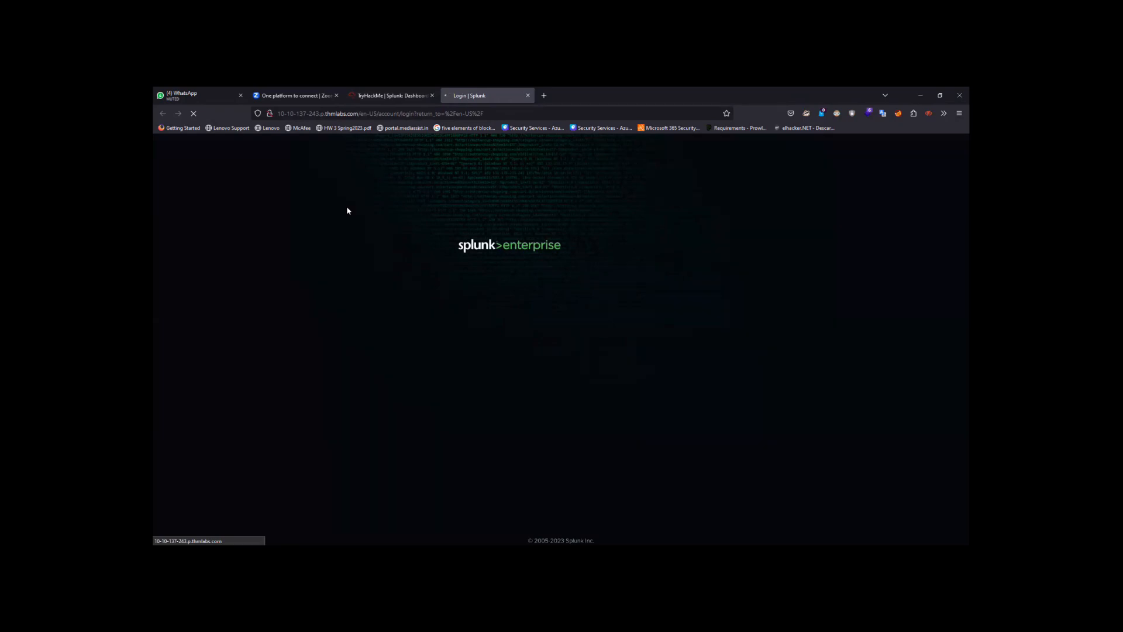
Close the Explore Splunk panel on the Splunk home page and open the Search & Reporting app.
{"action": "left_click", "coordinate": [392, 88]}
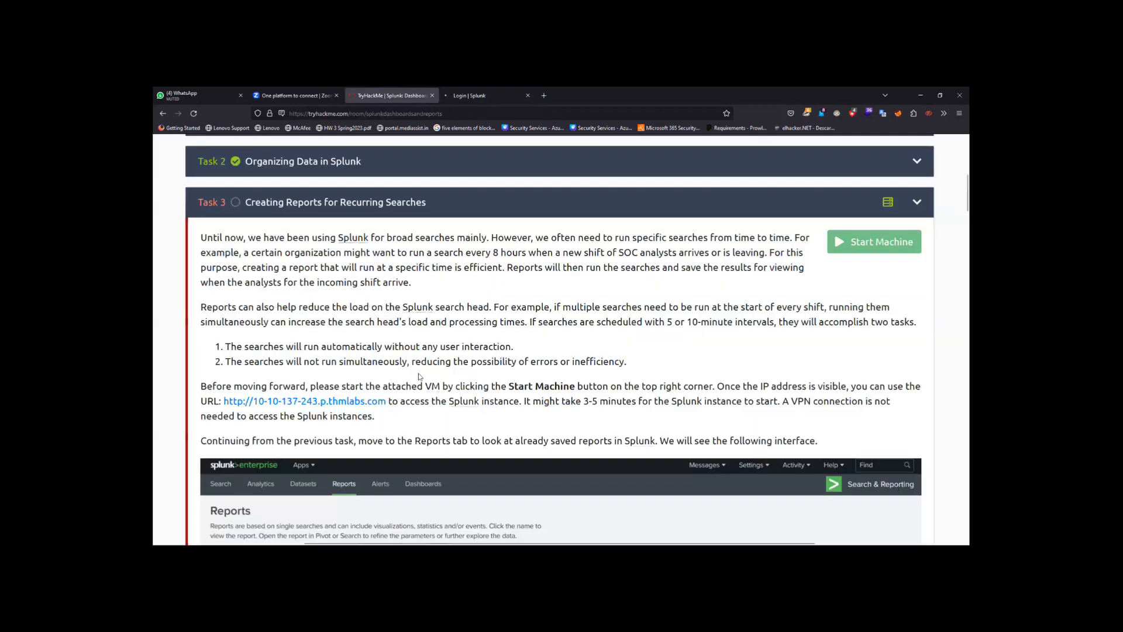
{"action": "scroll", "coordinate": [419, 376], "scroll_direction": "down", "scroll_amount": 3}
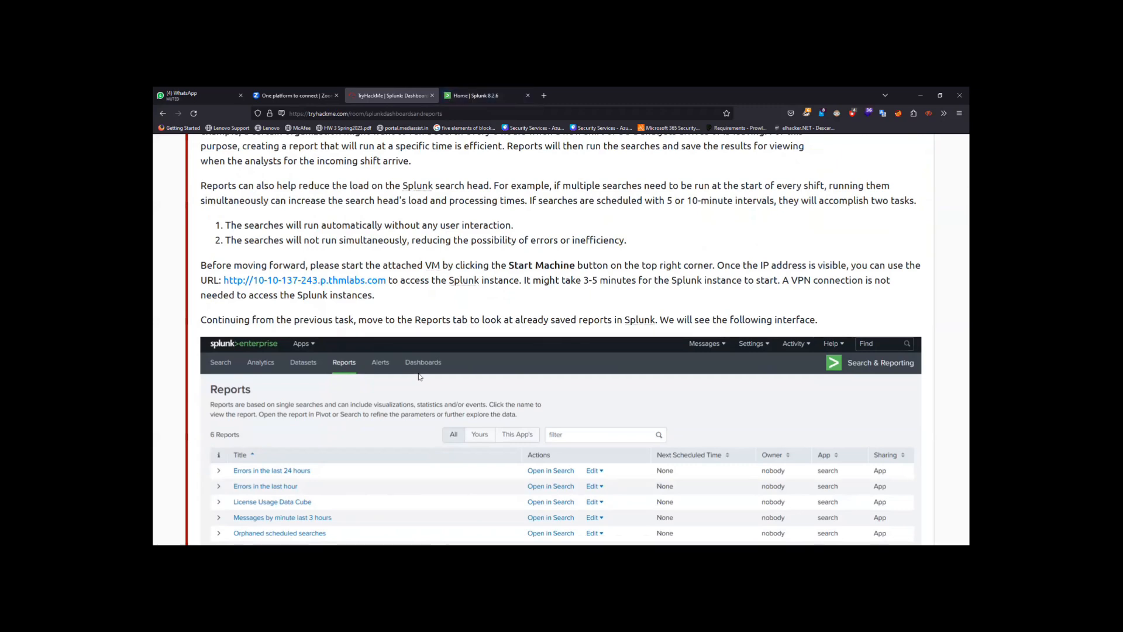
{"action": "left_click", "coordinate": [489, 93]}
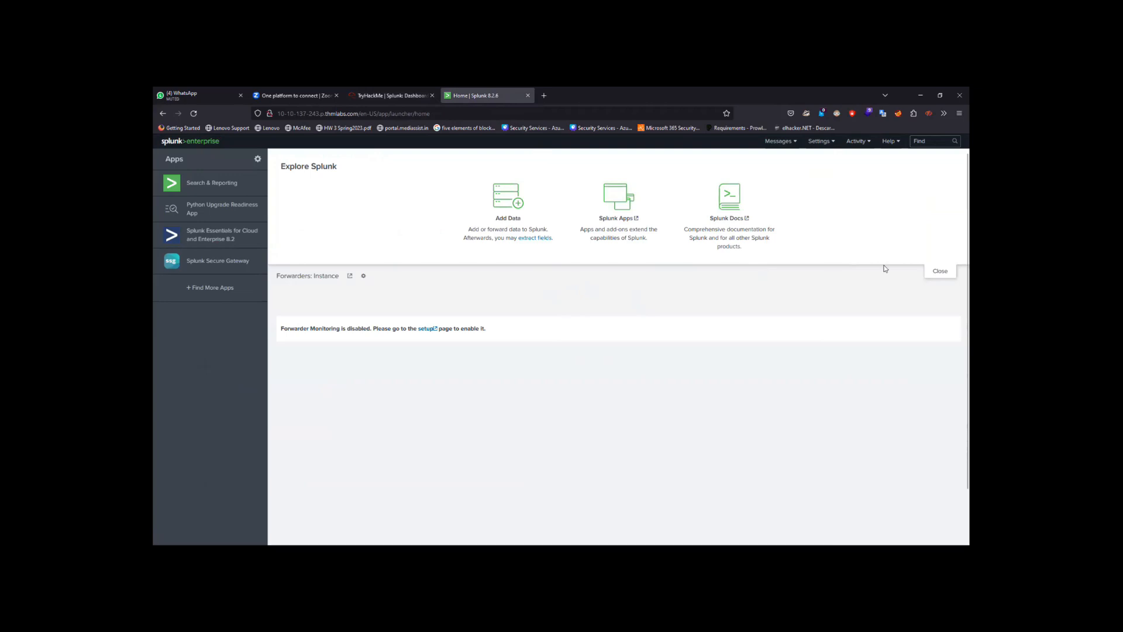
{"action": "left_click", "coordinate": [948, 275]}
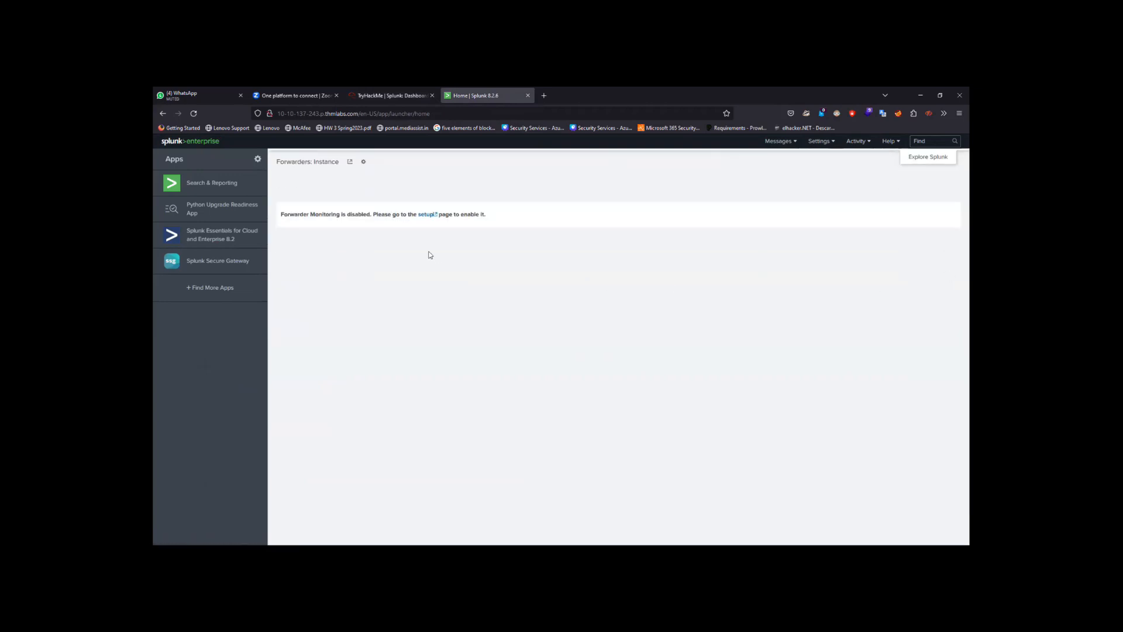
{"action": "left_click", "coordinate": [222, 181]}
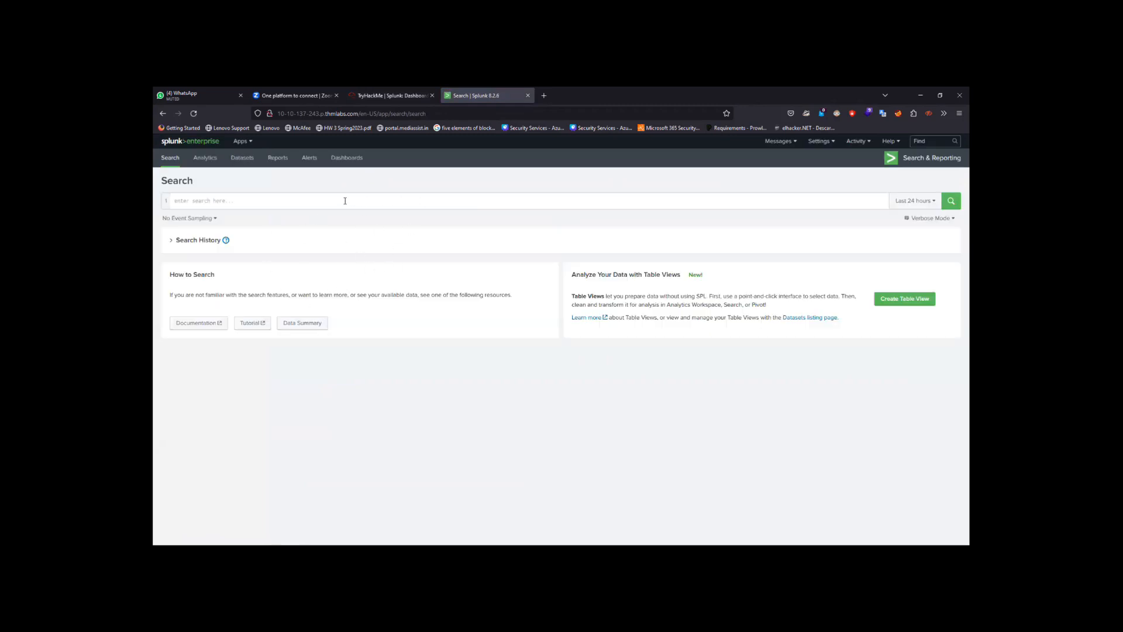
Switch to the TryHackMe room tab and review the Task 3 passage about viewing already saved reports in Splunk.
{"action": "left_click", "coordinate": [390, 96]}
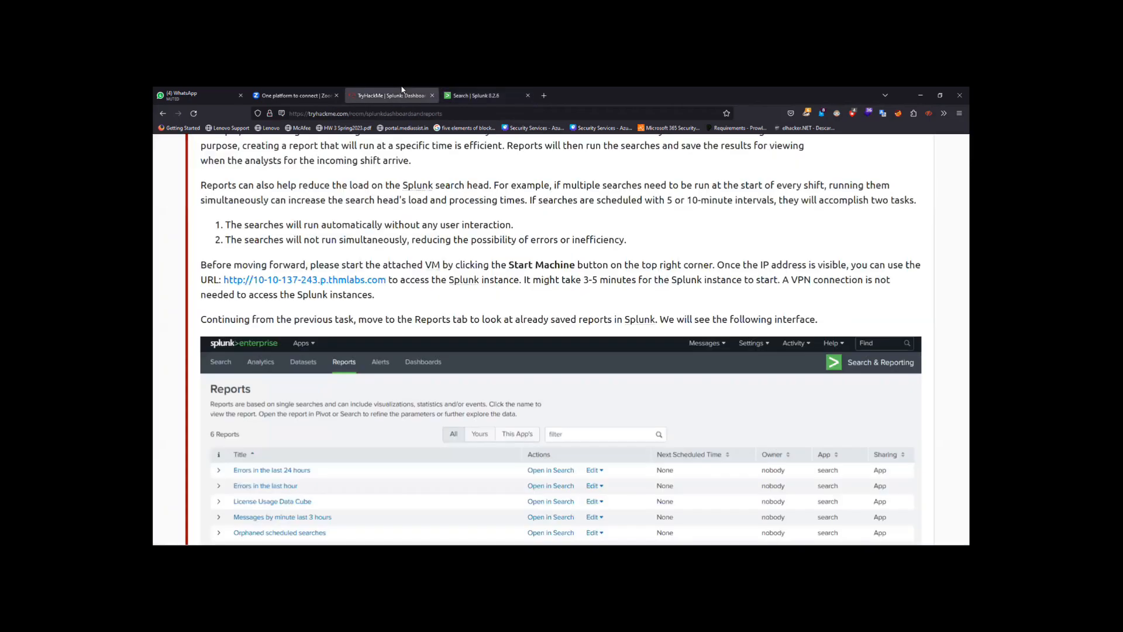
{"action": "key", "text": "ctrl+minus"}
{"action": "key", "text": "ctrl+minus"}
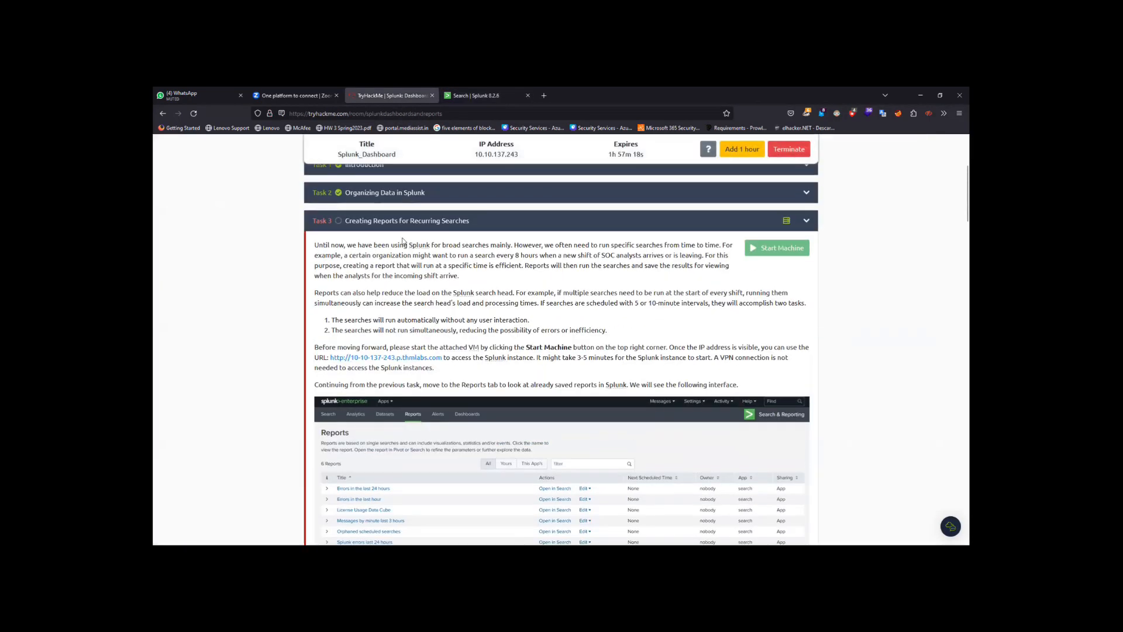
{"action": "scroll", "coordinate": [379, 226], "scroll_direction": "up", "scroll_amount": 5}
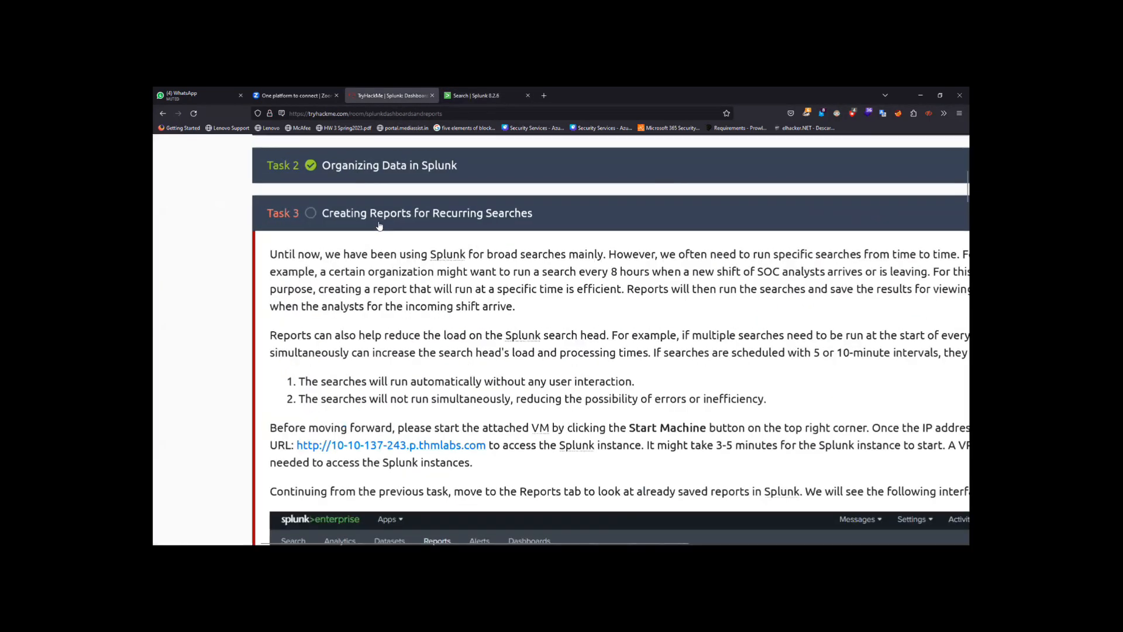
{"action": "scroll", "coordinate": [379, 226], "scroll_direction": "right", "scroll_amount": 2}
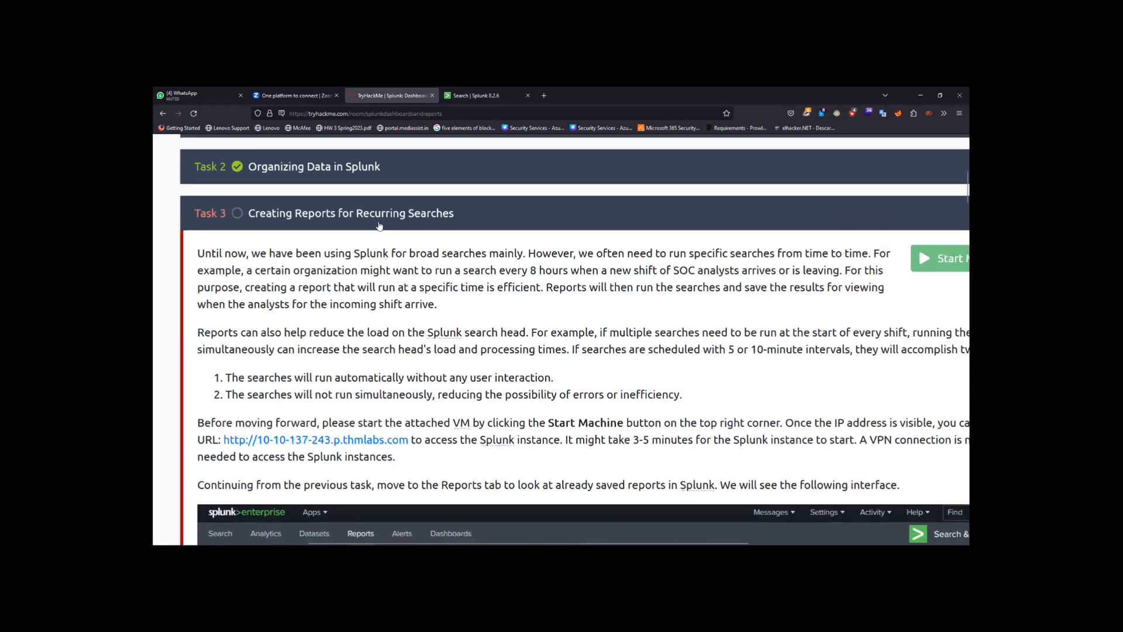
{"action": "scroll", "coordinate": [379, 225], "scroll_direction": "down", "scroll_amount": 5}
{"action": "scroll", "coordinate": [379, 225], "scroll_direction": "down", "scroll_amount": 4}
{"action": "scroll", "coordinate": [378, 222], "scroll_direction": "down", "scroll_amount": 3}
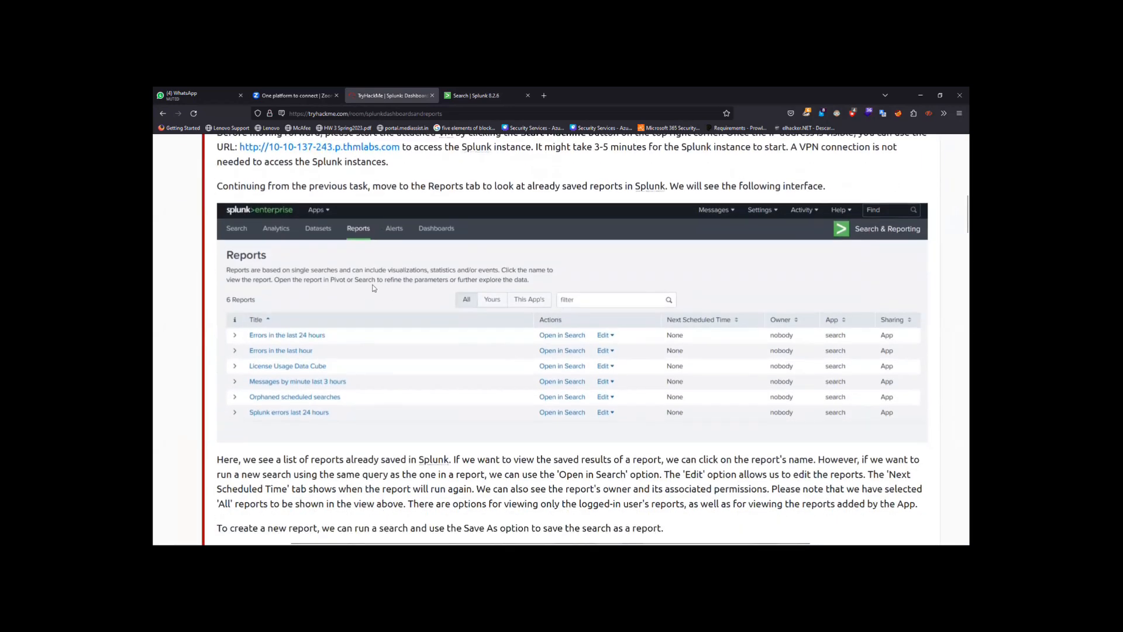
Return to the Splunk search page, expand the Search History and look through the past queries.
{"action": "left_click", "coordinate": [476, 95]}
{"action": "key", "text": "ctrl+plus"}
{"action": "key", "text": "ctrl+plus"}
{"action": "key", "text": "ctrl+plus"}
{"action": "key", "text": "ctrl+plus"}
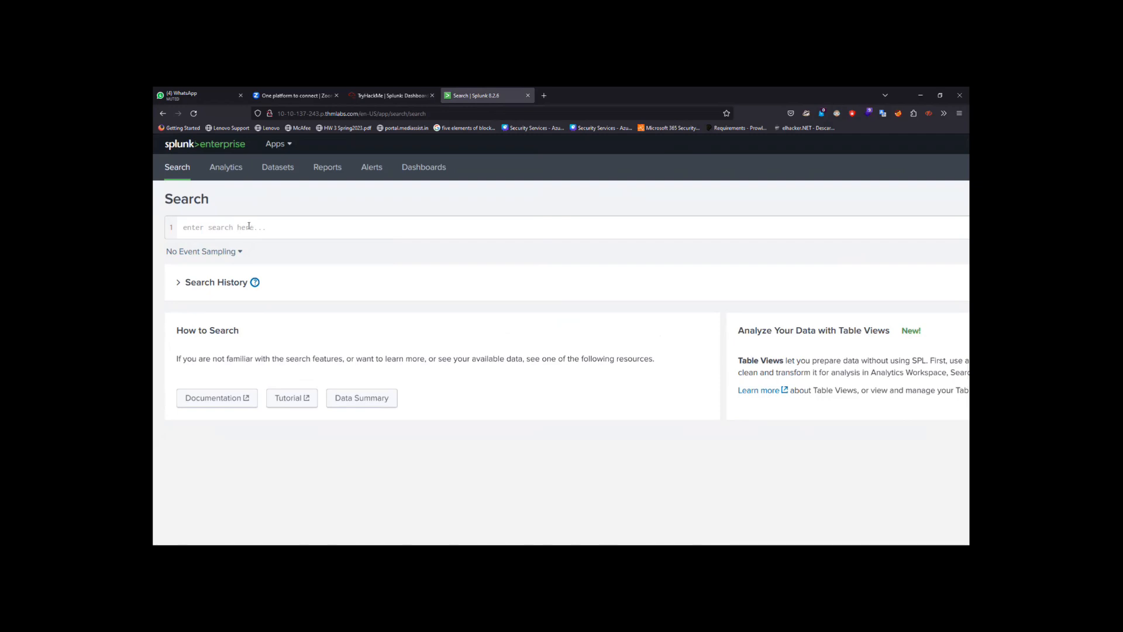
{"action": "left_click", "coordinate": [181, 283]}
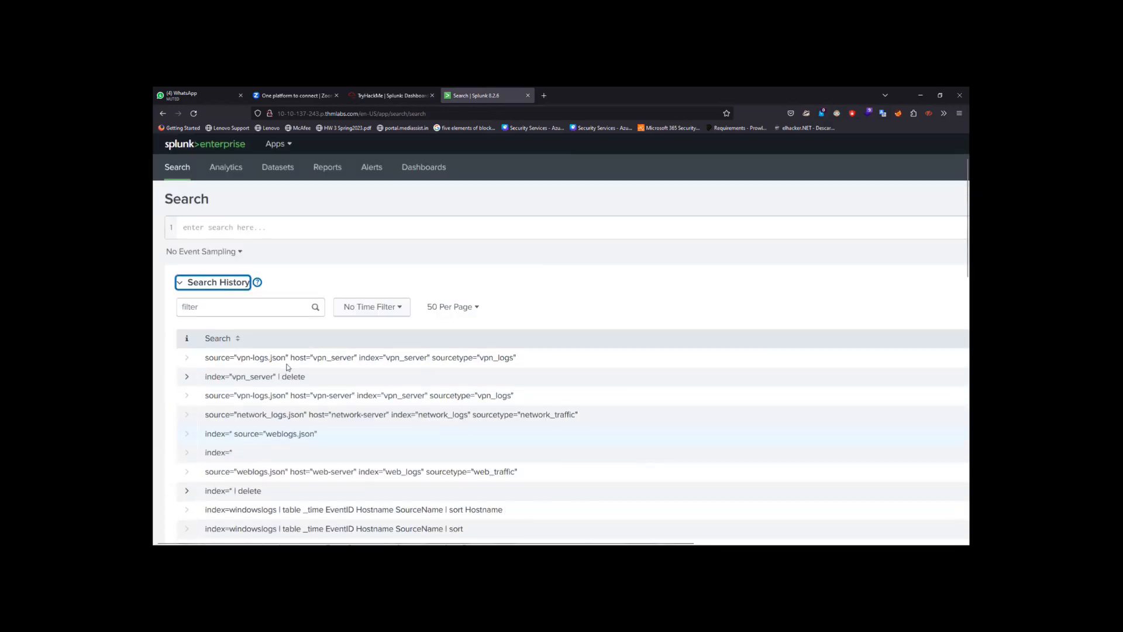
{"action": "scroll", "coordinate": [288, 367], "scroll_direction": "down", "scroll_amount": 1}
{"action": "scroll", "coordinate": [287, 367], "scroll_direction": "down", "scroll_amount": 3}
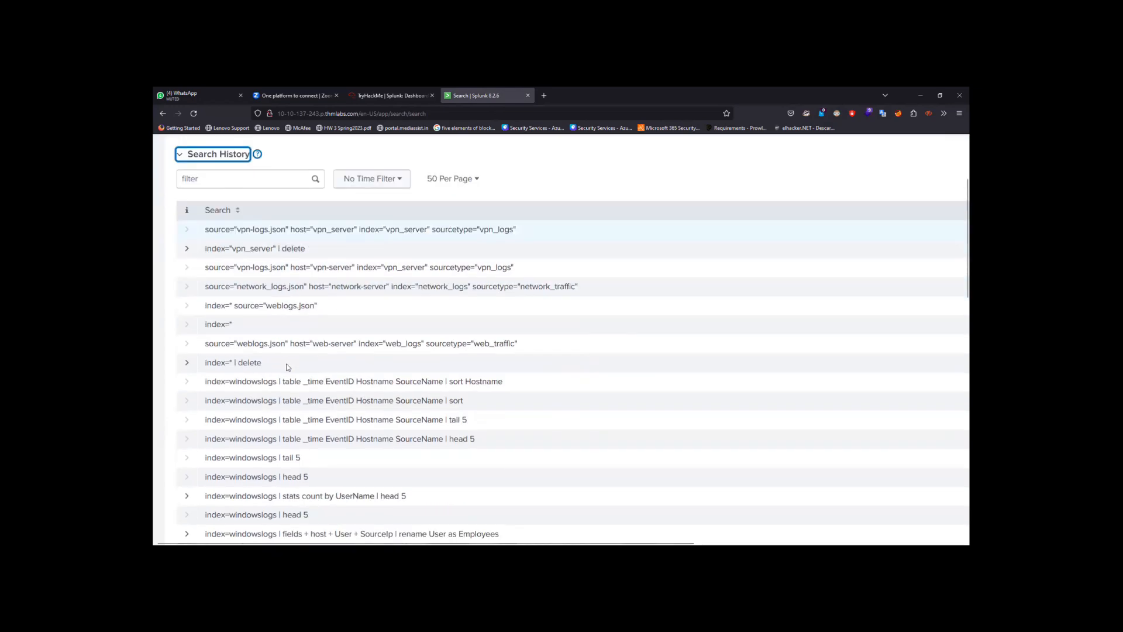
{"action": "key", "text": "ctrl+plus"}
{"action": "key", "text": "ctrl+plus"}
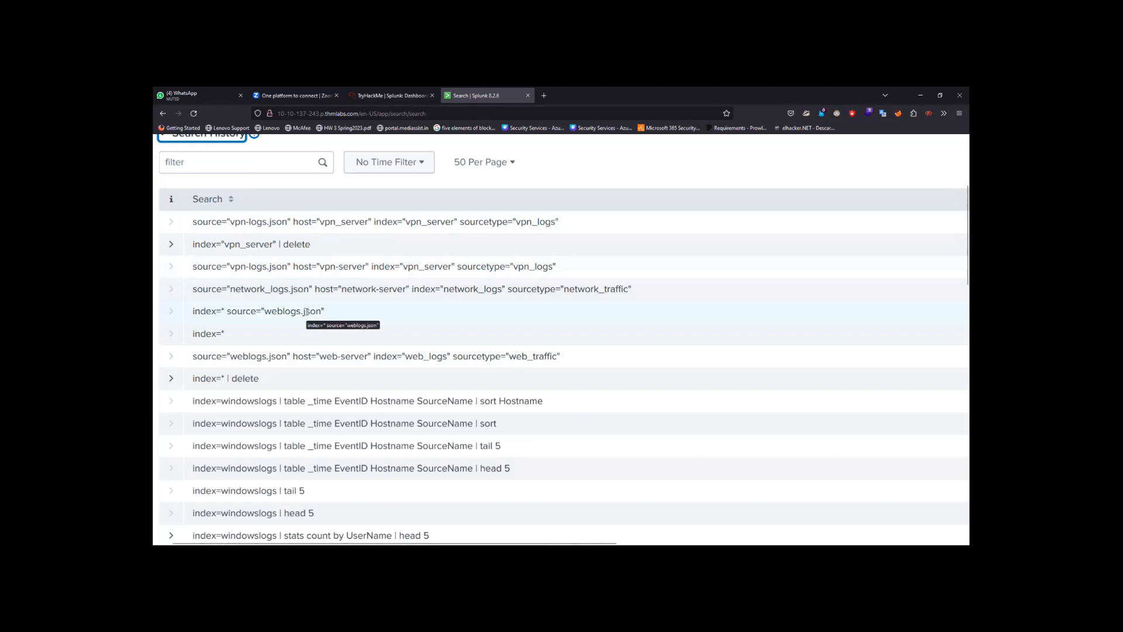
Open the time range picker of the search and review its presets and other range options.
{"action": "scroll", "coordinate": [307, 314], "scroll_direction": "up", "scroll_amount": 2}
{"action": "scroll", "coordinate": [307, 314], "scroll_direction": "up", "scroll_amount": 1}
{"action": "scroll", "coordinate": [307, 315], "scroll_direction": "right", "scroll_amount": 6}
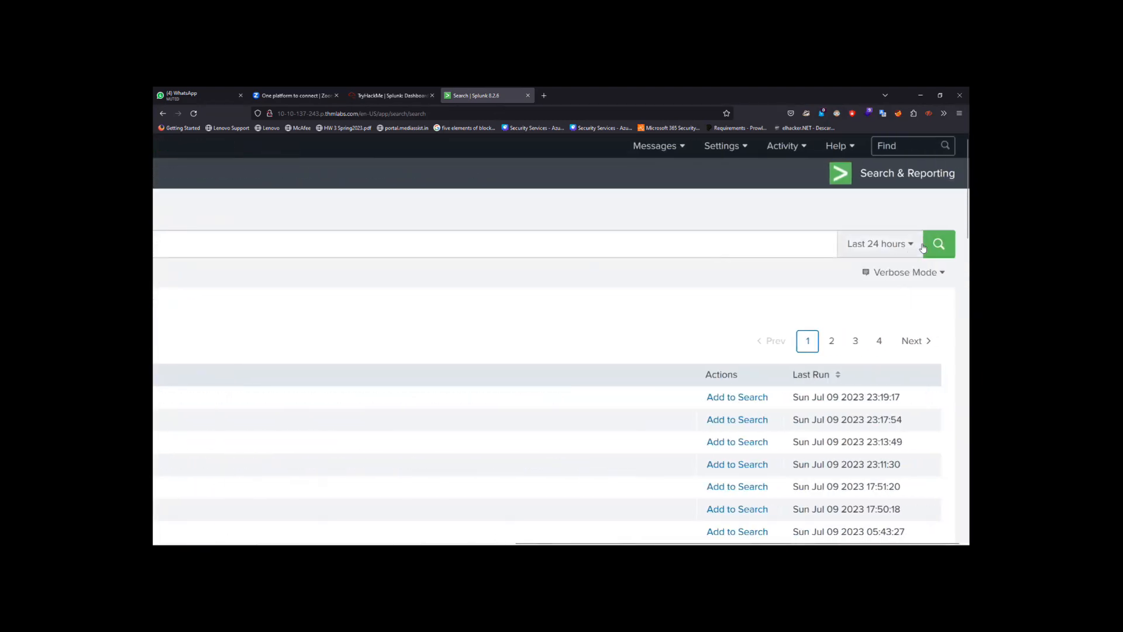
{"action": "left_click", "coordinate": [908, 246]}
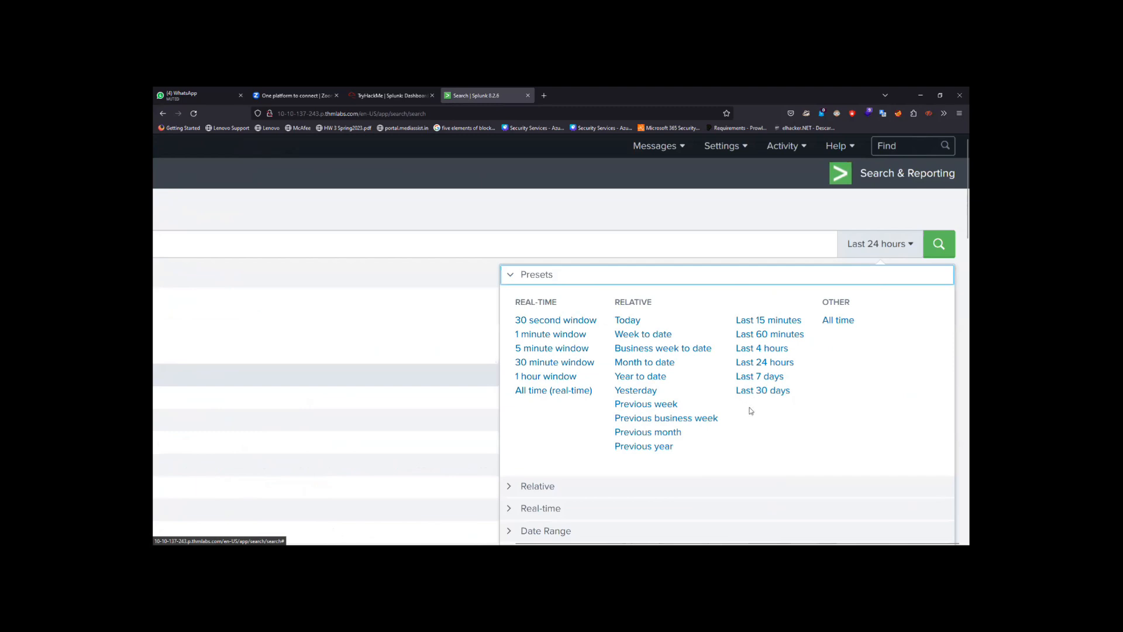
{"action": "scroll", "coordinate": [608, 431], "scroll_direction": "down", "scroll_amount": 2}
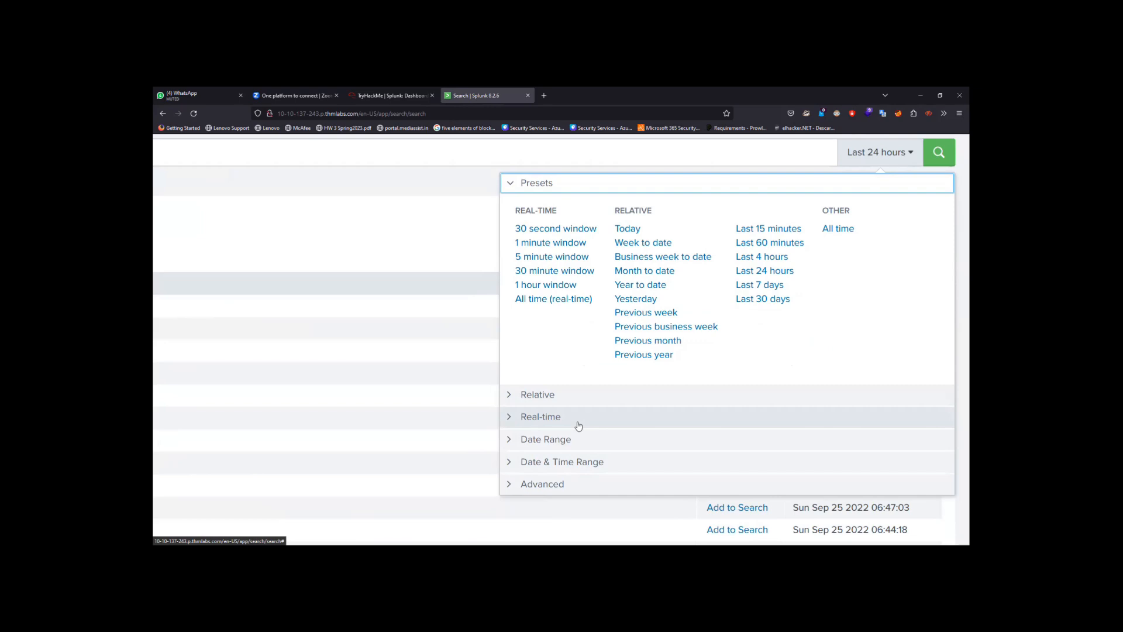
{"action": "scroll", "coordinate": [578, 426], "scroll_direction": "down", "scroll_amount": 5}
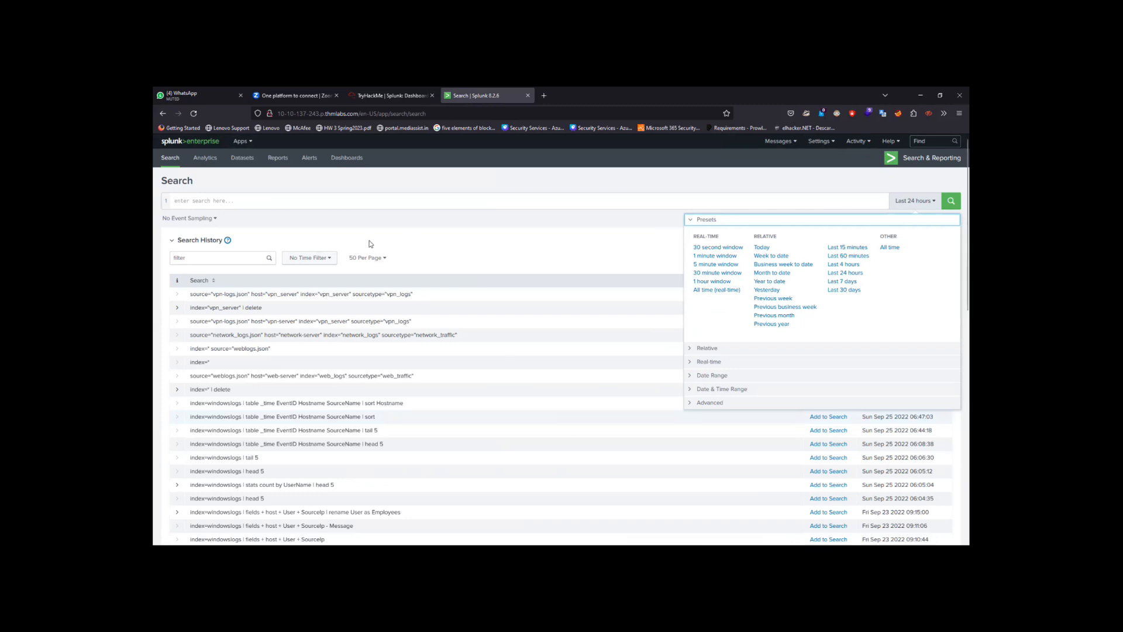
Open the Reports page of Search & Reporting and review the titles of all saved reports.
{"action": "left_click", "coordinate": [271, 164]}
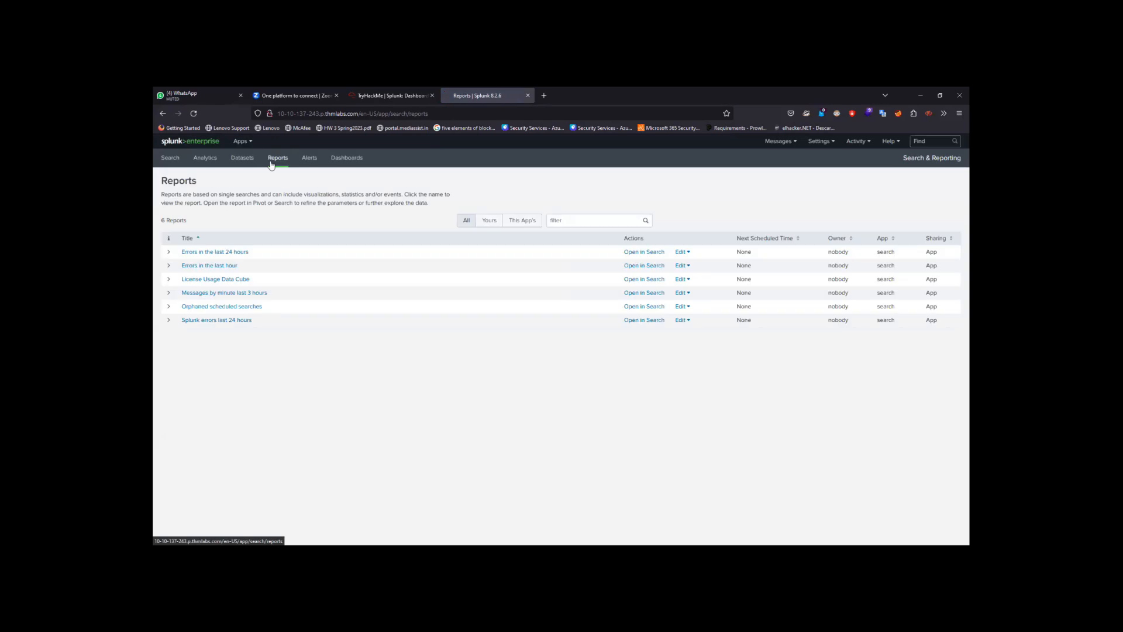
{"action": "scroll", "coordinate": [279, 252], "scroll_direction": "up", "scroll_amount": 3}
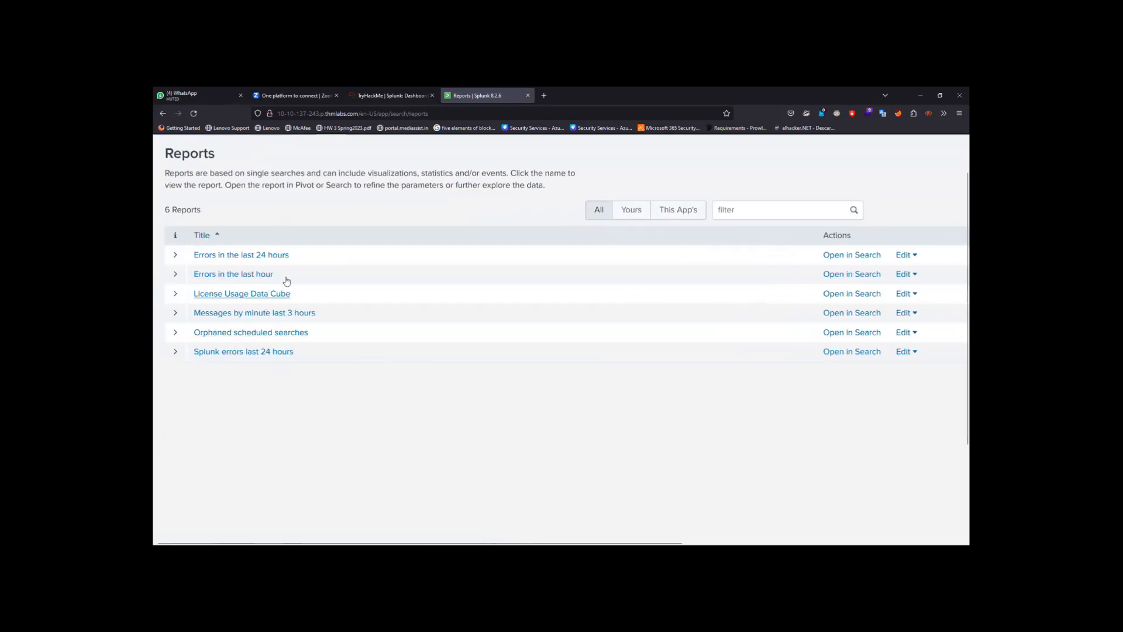
{"action": "scroll", "coordinate": [296, 223], "scroll_direction": "up", "scroll_amount": 2}
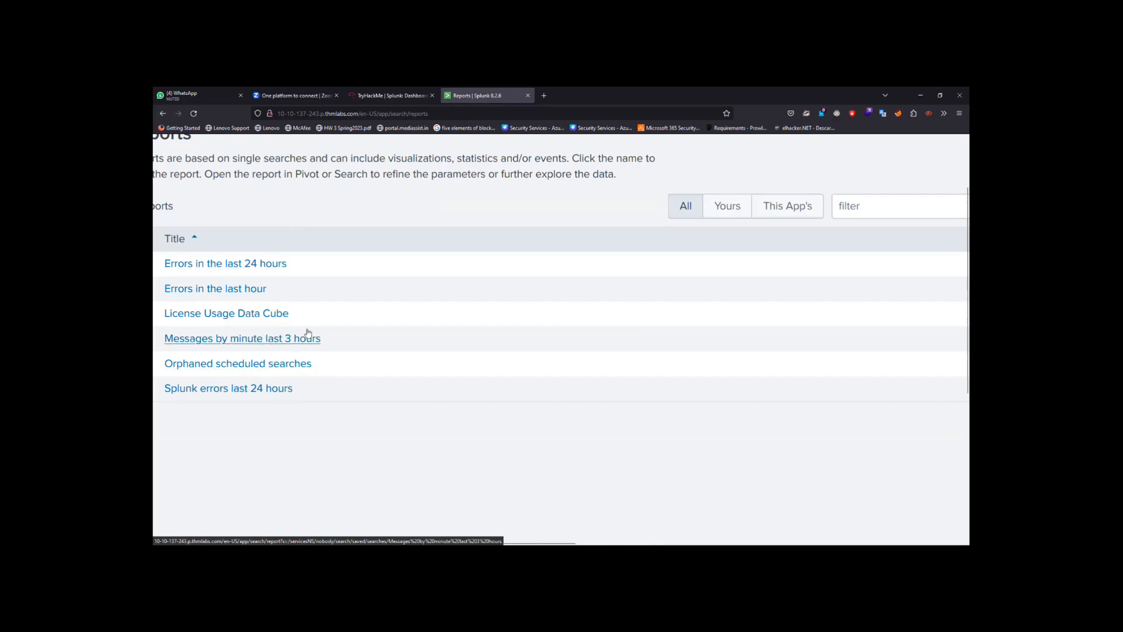
{"action": "key", "text": "ctrl+0"}
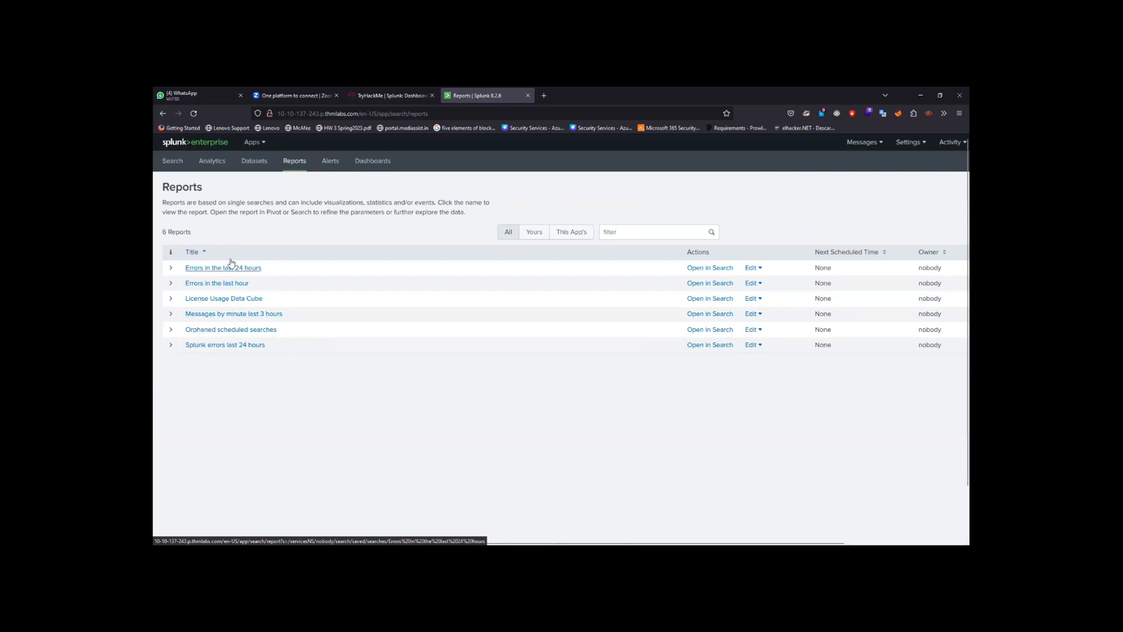
Switch to the TryHackMe room and read how to save a search as a new report.
{"action": "left_click", "coordinate": [391, 95]}
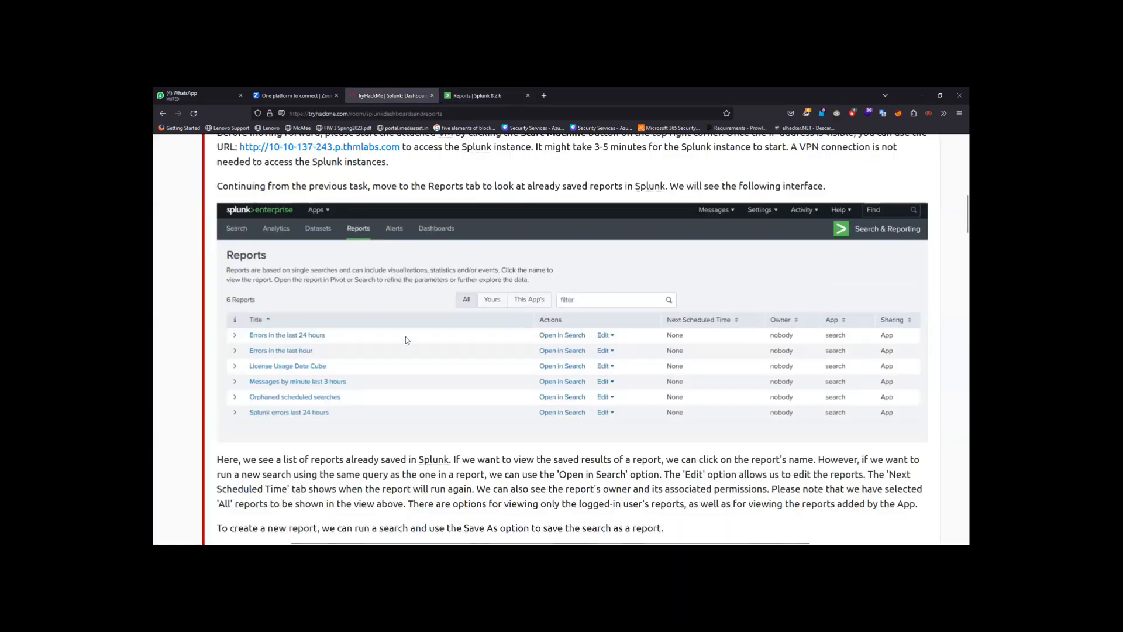
{"action": "scroll", "coordinate": [405, 335], "scroll_direction": "down", "scroll_amount": 5}
{"action": "scroll", "coordinate": [406, 339], "scroll_direction": "down", "scroll_amount": 1}
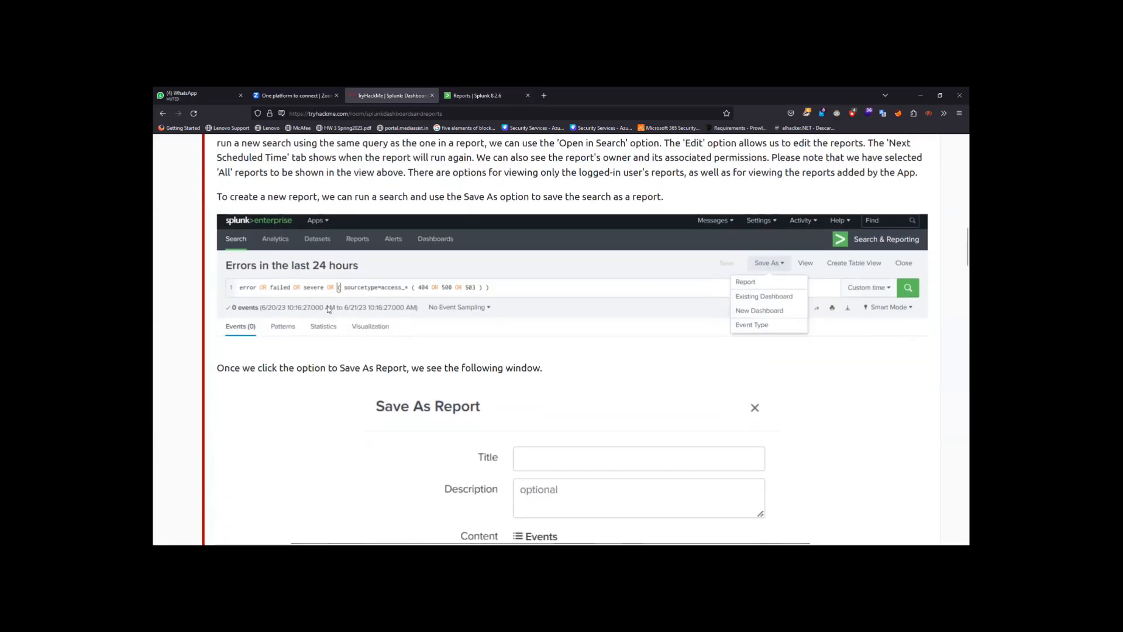
Back in Splunk, open the "Errors in the last 24 hours" report and display its custom time range settings.
{"action": "left_click", "coordinate": [471, 94]}
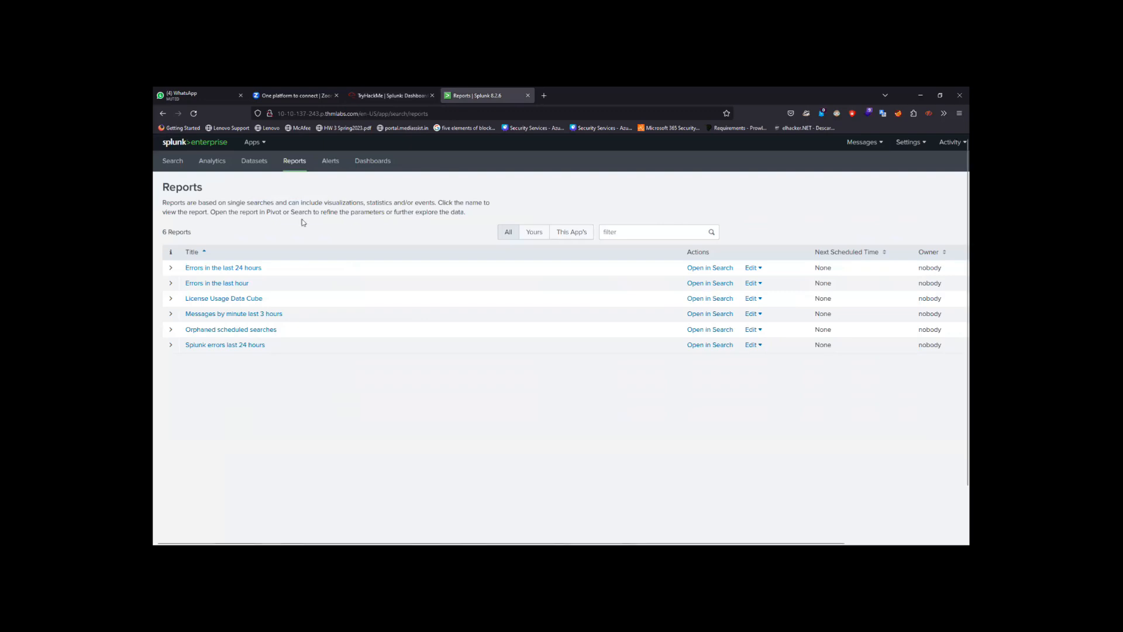
{"action": "left_click", "coordinate": [233, 269]}
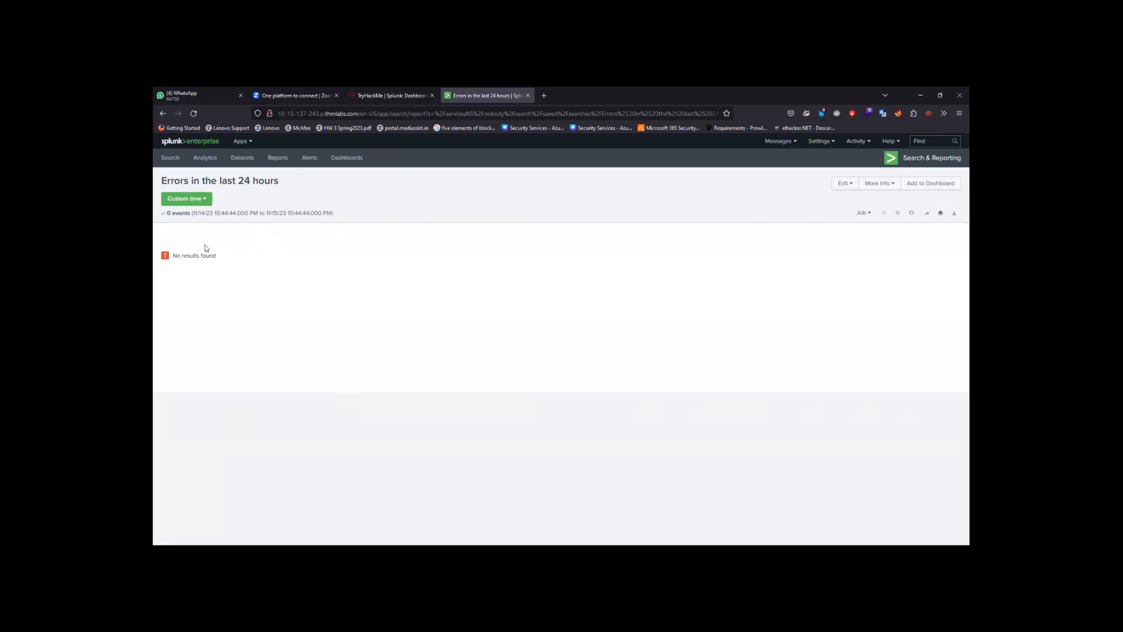
{"action": "left_click", "coordinate": [205, 201]}
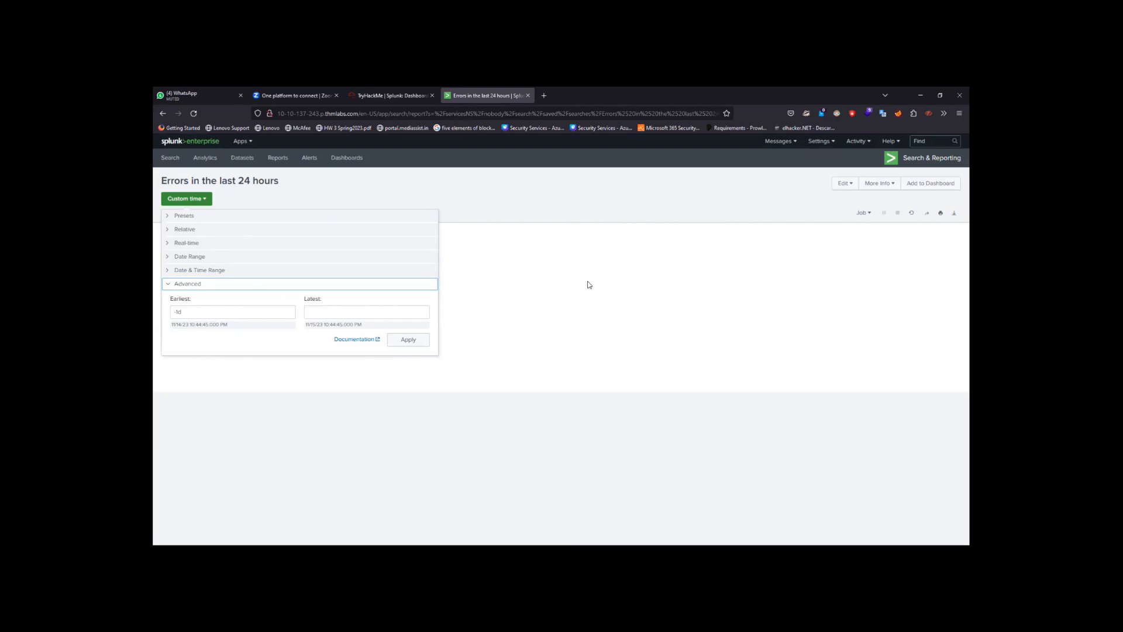
Open the "Errors in the last 24 hours" report in Search and examine its query.
{"action": "left_click", "coordinate": [852, 185]}
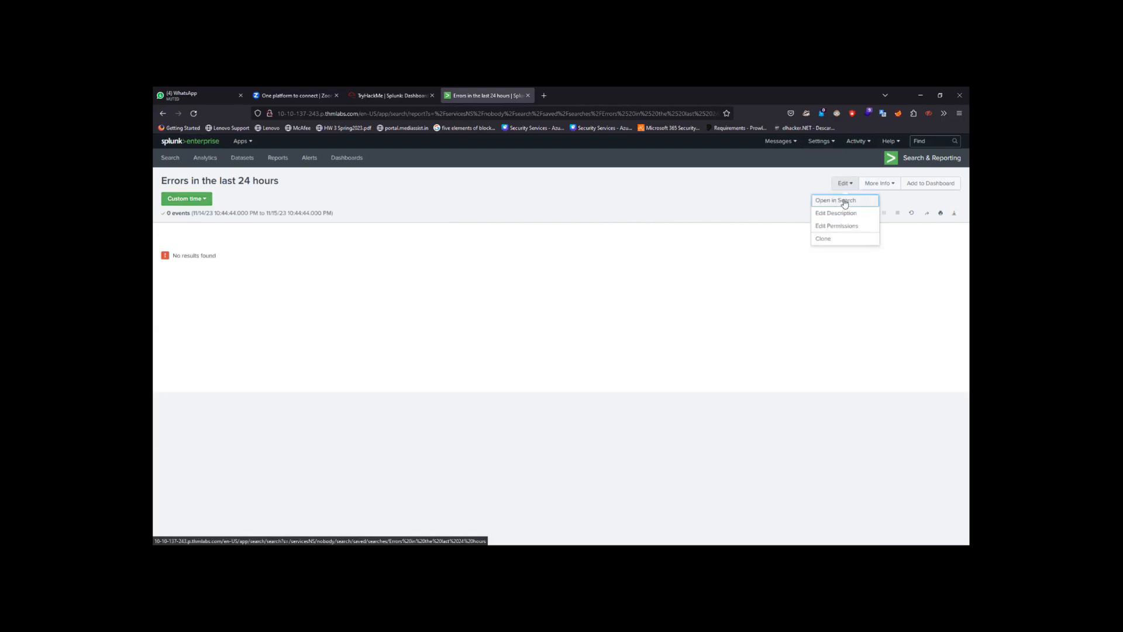
{"action": "left_click", "coordinate": [844, 201]}
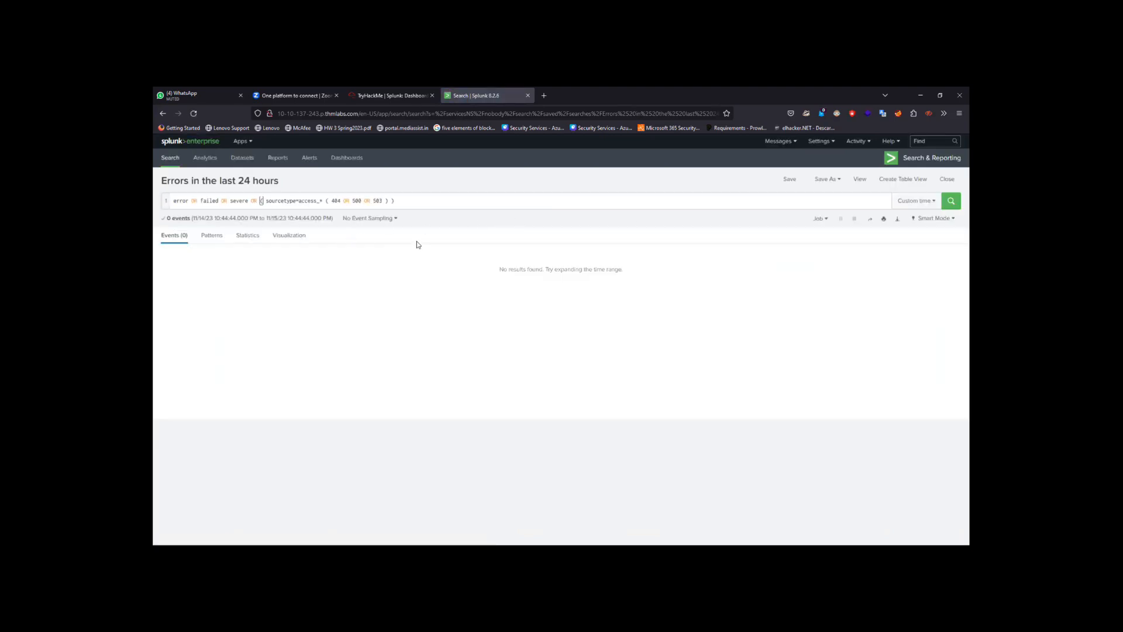
{"action": "scroll", "coordinate": [417, 241], "scroll_direction": "up", "scroll_amount": 4}
{"action": "scroll", "coordinate": [416, 241], "scroll_direction": "left", "scroll_amount": 3}
{"action": "scroll", "coordinate": [416, 241], "scroll_direction": "up", "scroll_amount": 1}
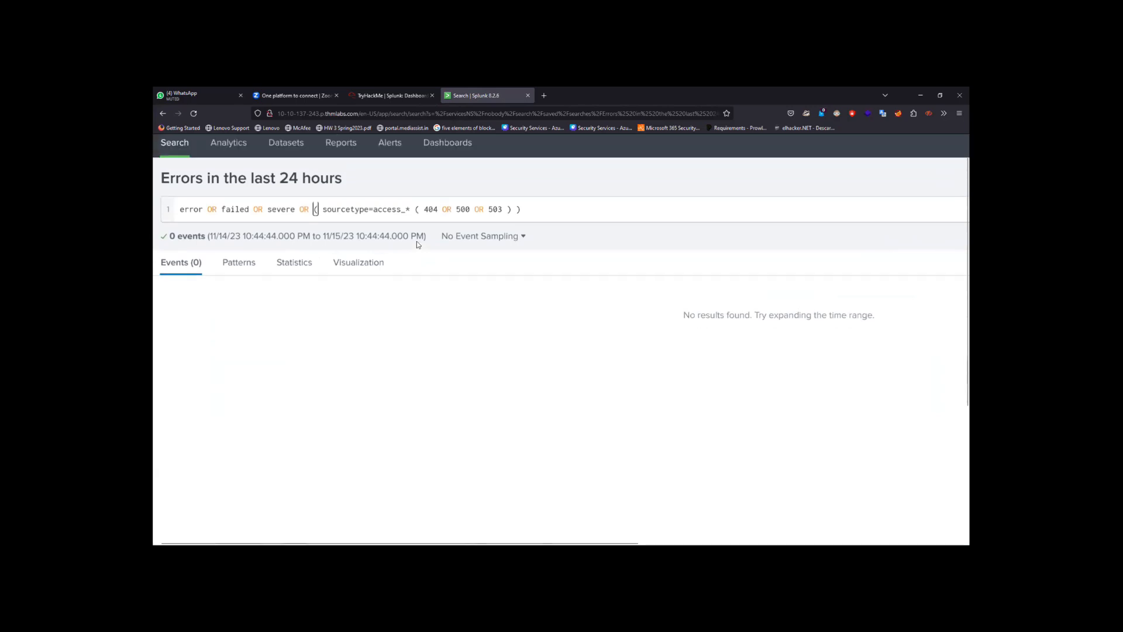
{"action": "left_click", "coordinate": [549, 207]}
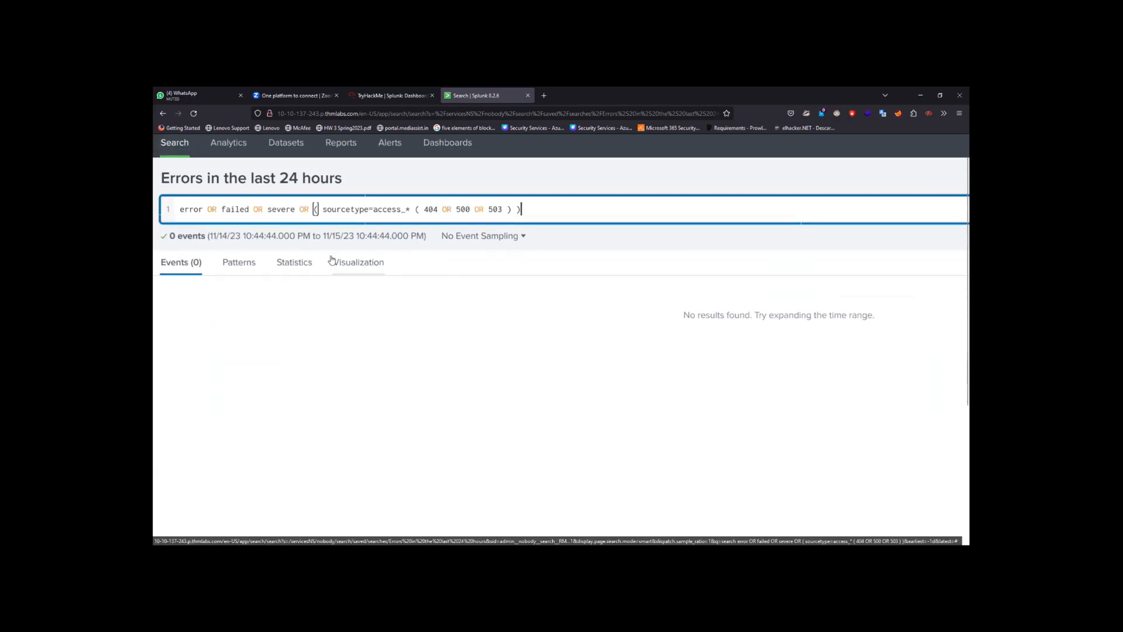
Check the Save As Report window in the TryHackMe instructions, and return to the report's search in Splunk.
{"action": "left_click", "coordinate": [388, 95]}
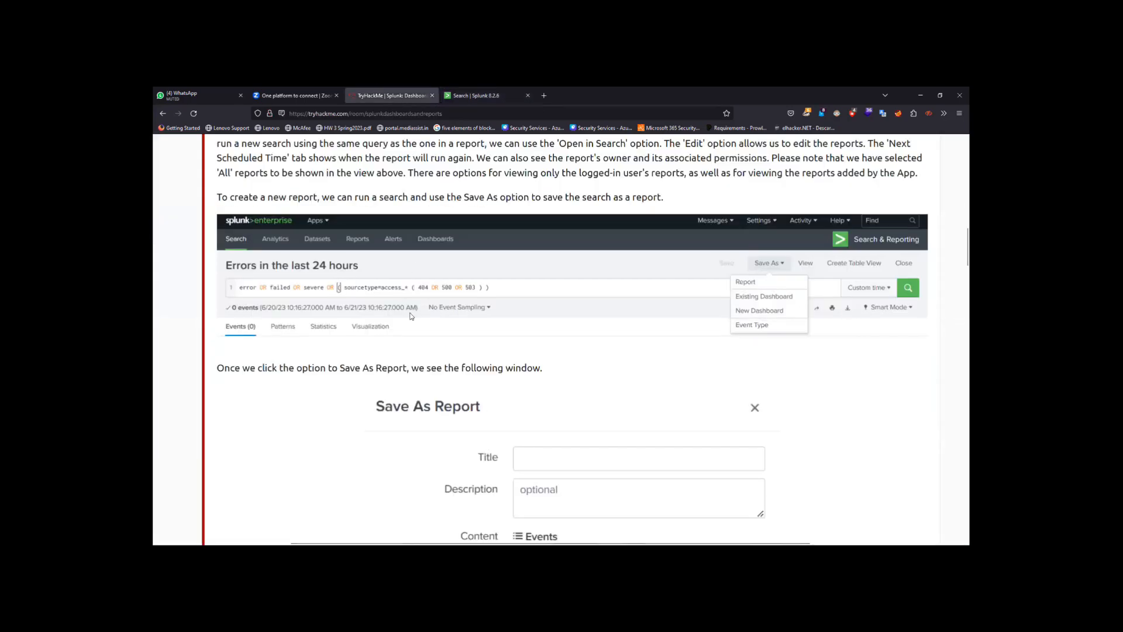
{"action": "scroll", "coordinate": [412, 316], "scroll_direction": "down", "scroll_amount": 2}
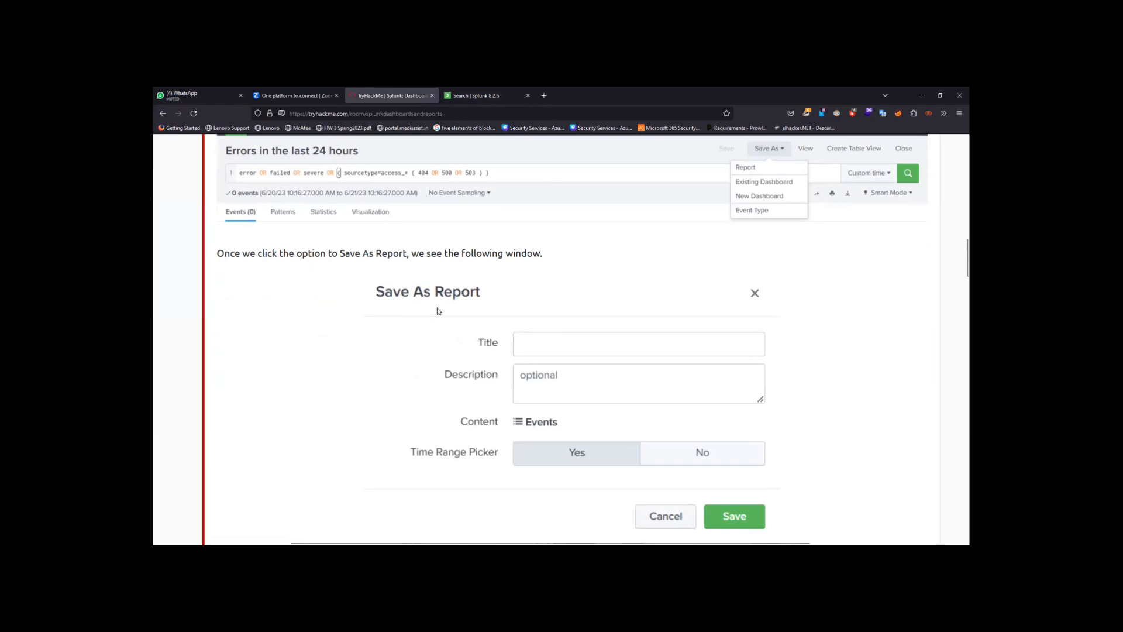
{"action": "left_click", "coordinate": [475, 95]}
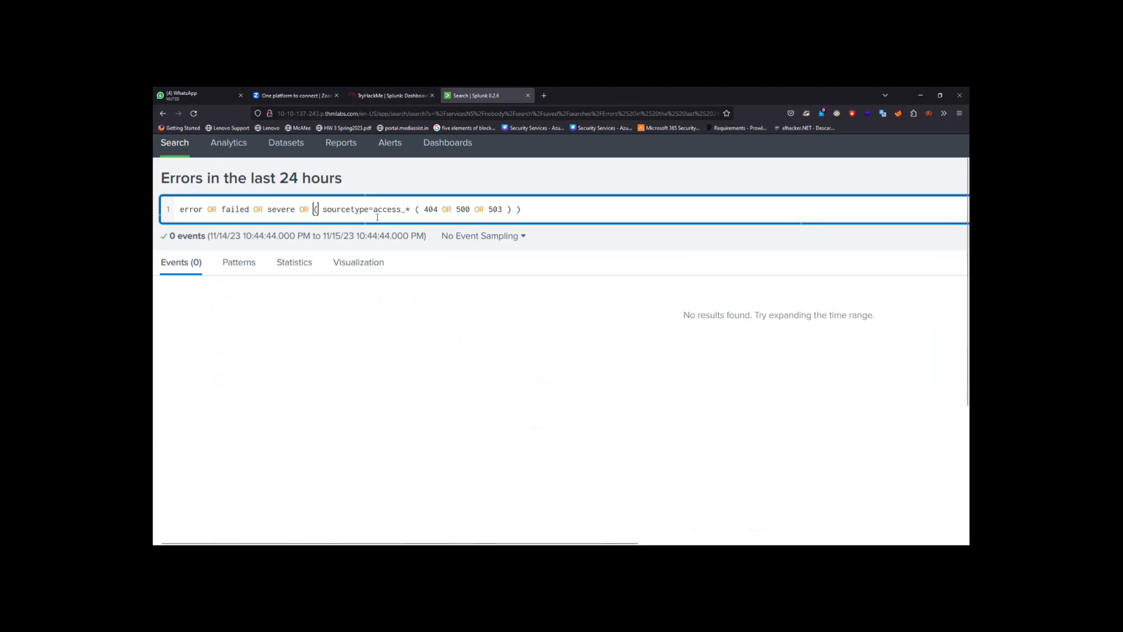
{"action": "scroll", "coordinate": [378, 217], "scroll_direction": "down", "scroll_amount": 3}
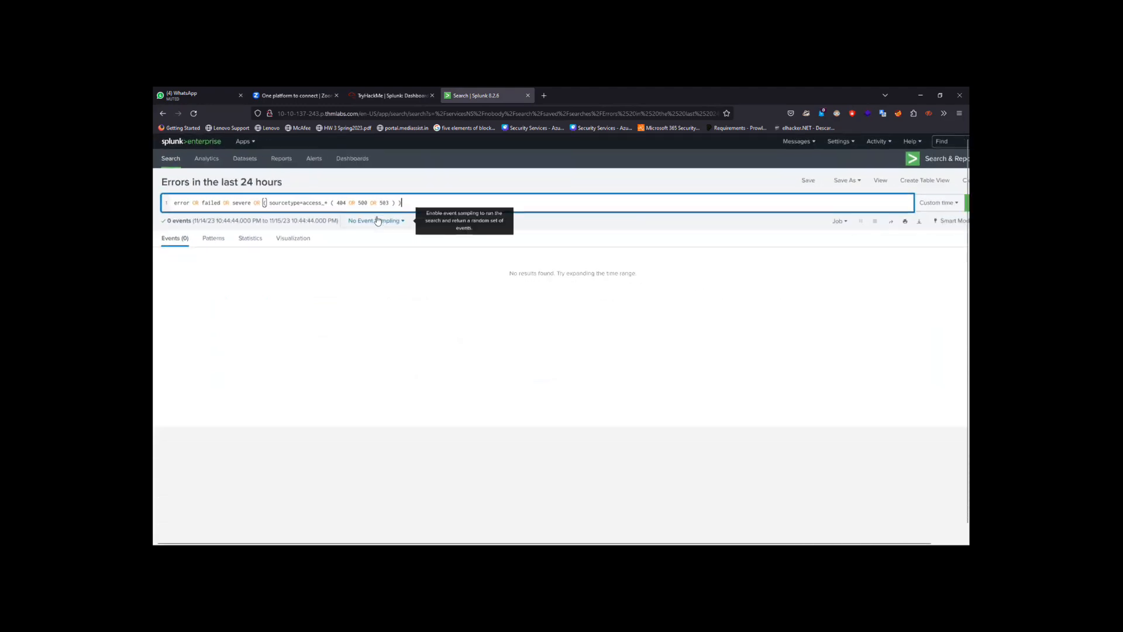
Go back to the Reports list and show the edit options of the "Errors in the last 24 hours" report.
{"action": "left_click", "coordinate": [166, 114]}
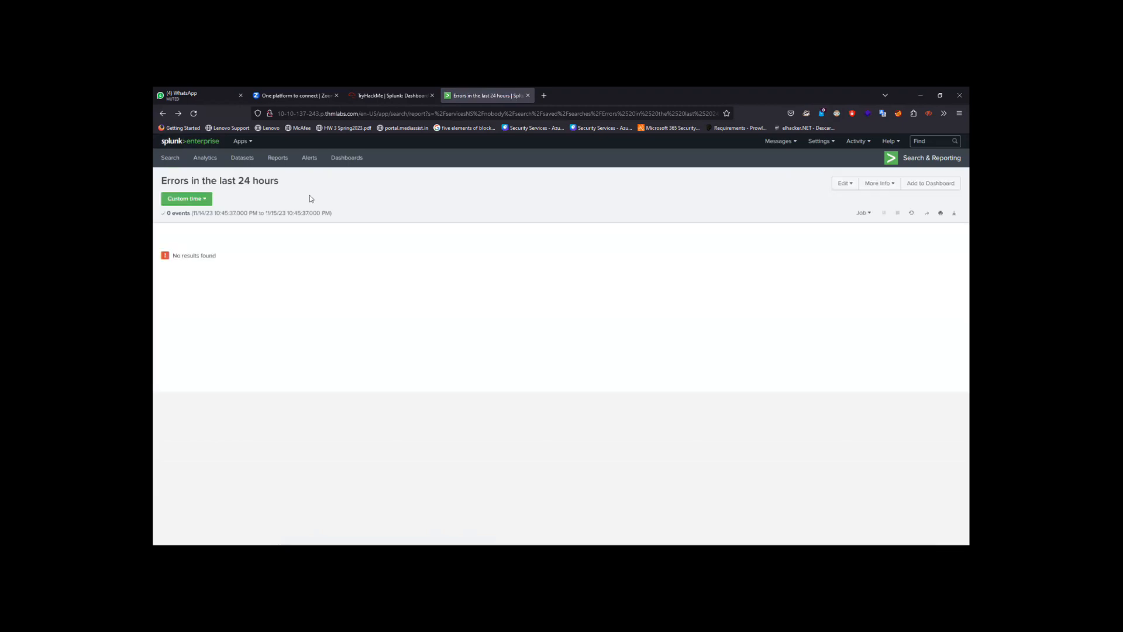
{"action": "left_click", "coordinate": [281, 161]}
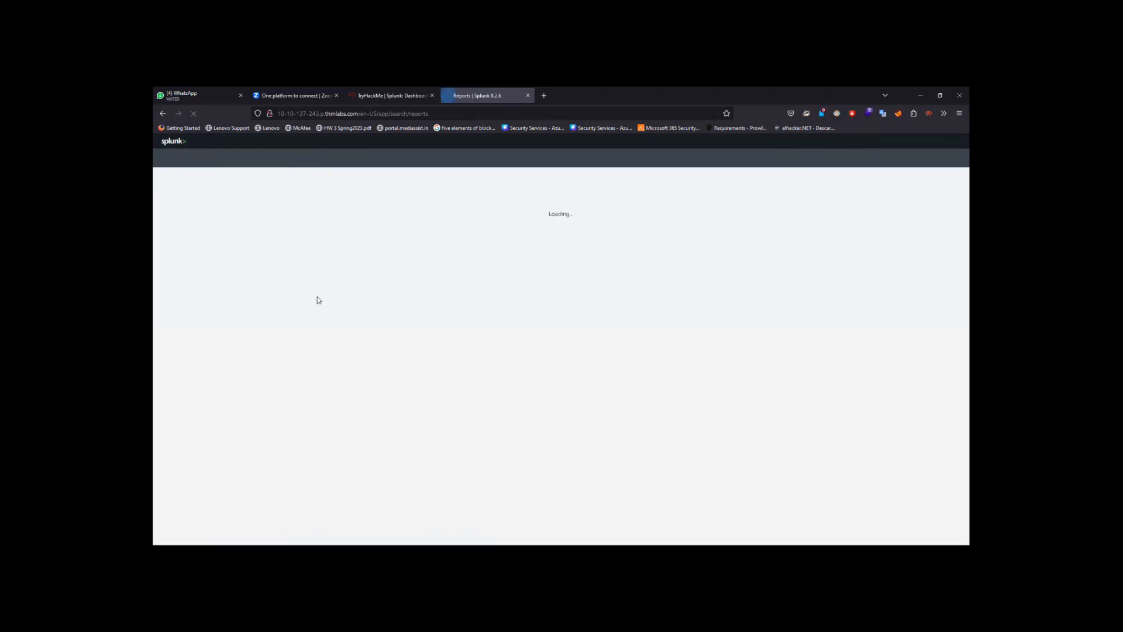
{"action": "scroll", "coordinate": [318, 301], "scroll_direction": "up", "scroll_amount": 4}
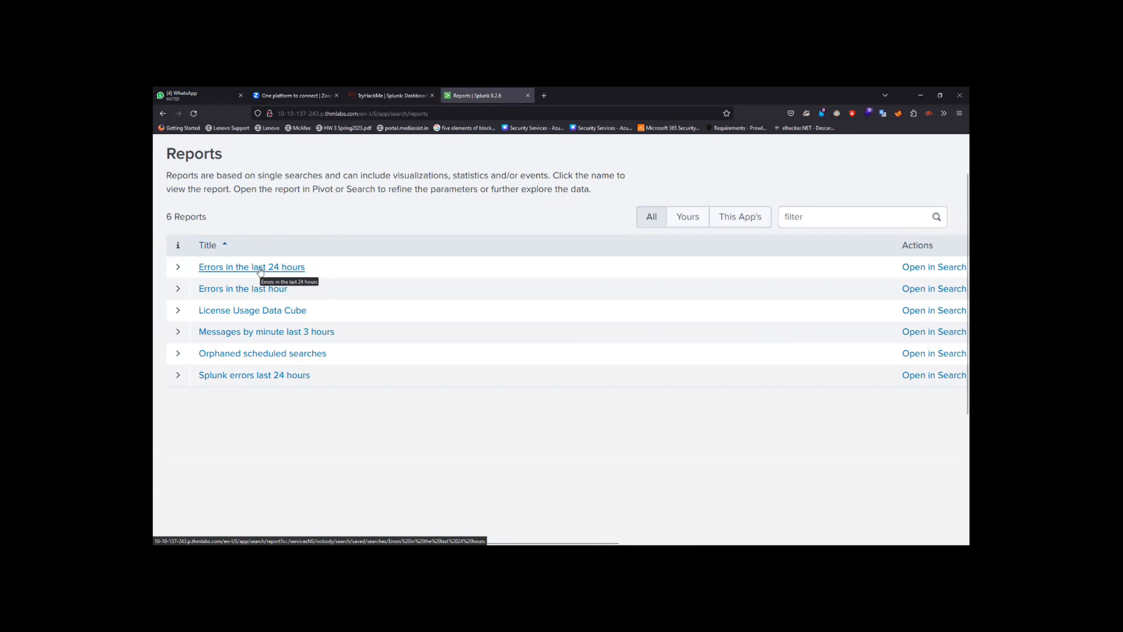
{"action": "scroll", "coordinate": [456, 286], "scroll_direction": "right", "scroll_amount": 4}
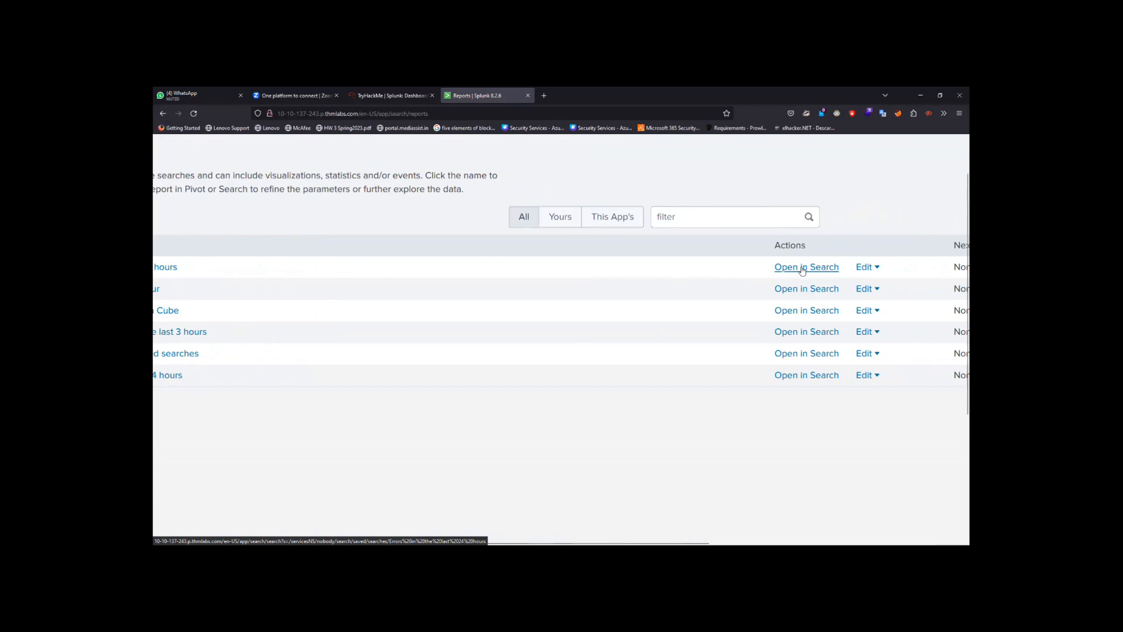
{"action": "left_click", "coordinate": [874, 268]}
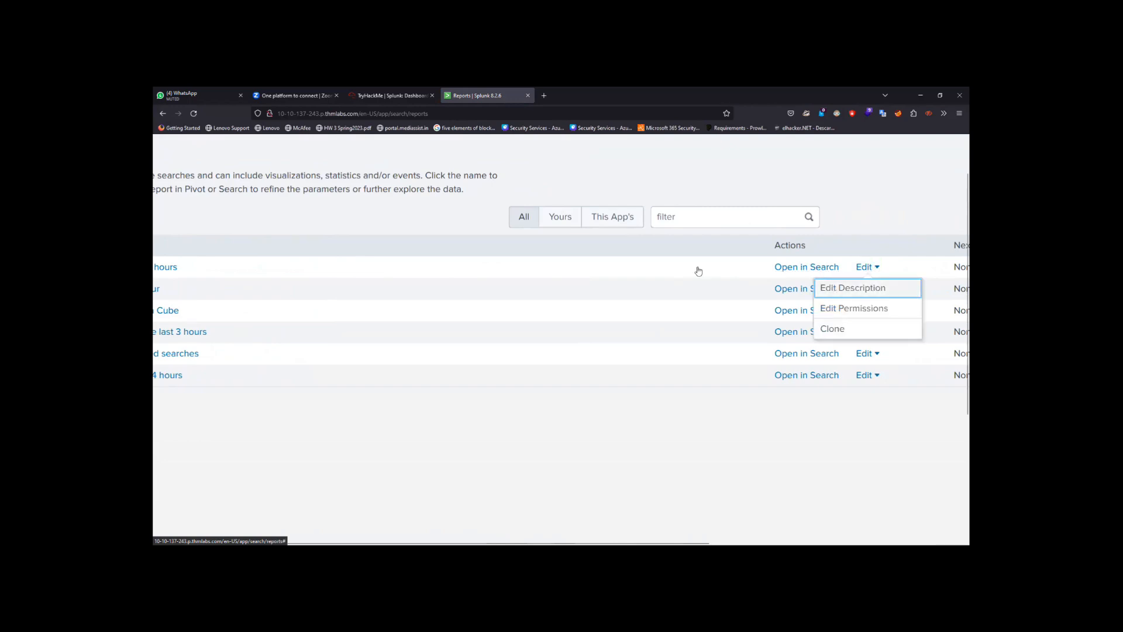
Open the "Errors in the last 24 hours" report from the Reports list.
{"action": "scroll", "coordinate": [657, 258], "scroll_direction": "left", "scroll_amount": 4}
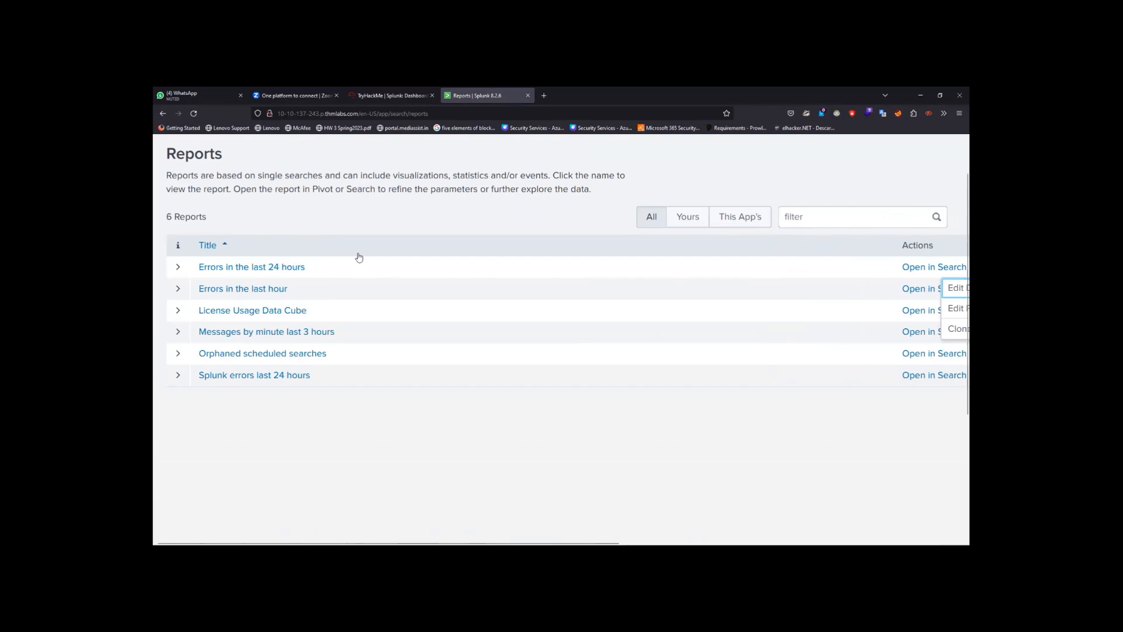
{"action": "left_click", "coordinate": [282, 266]}
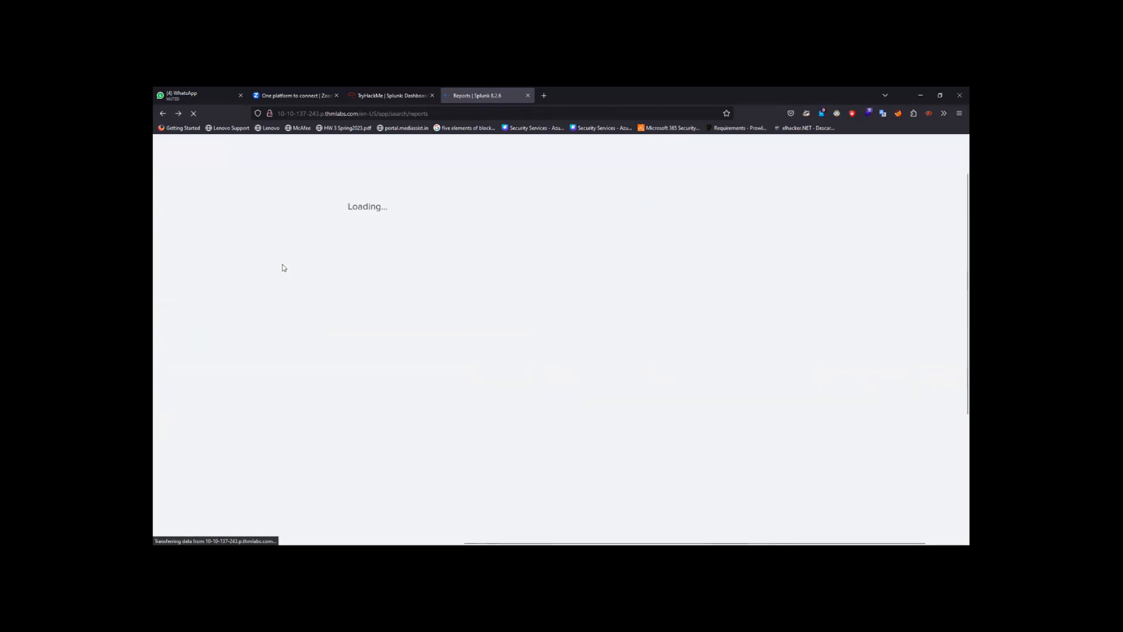
{"action": "key", "text": "alt+Left"}
{"action": "scroll", "coordinate": [283, 269], "scroll_direction": "left", "scroll_amount": 6}
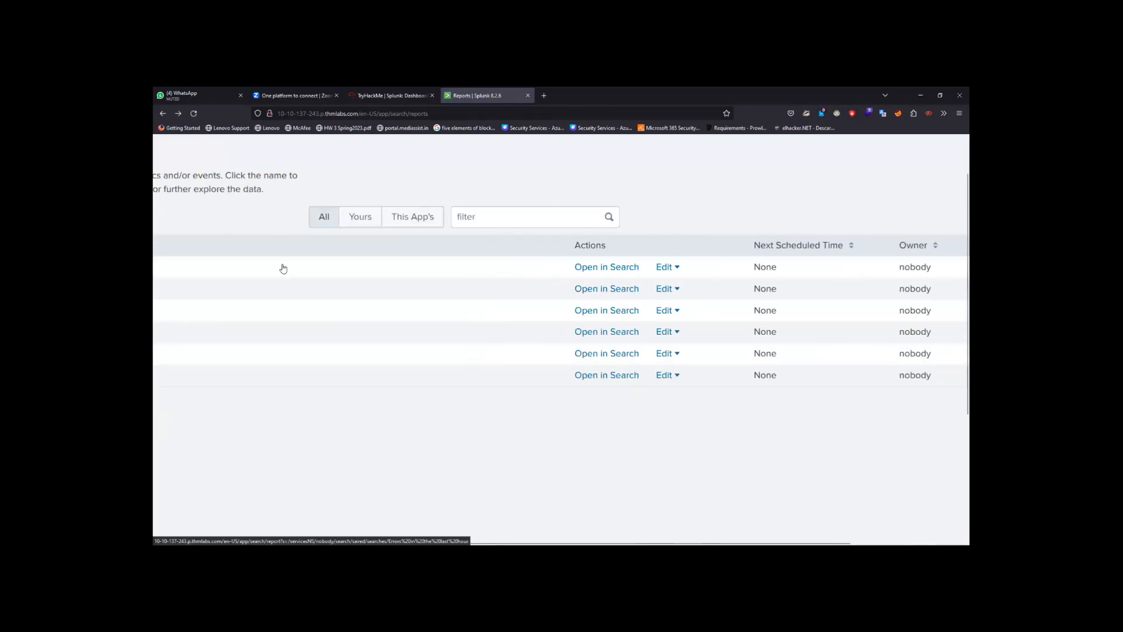
{"action": "left_click", "coordinate": [224, 267]}
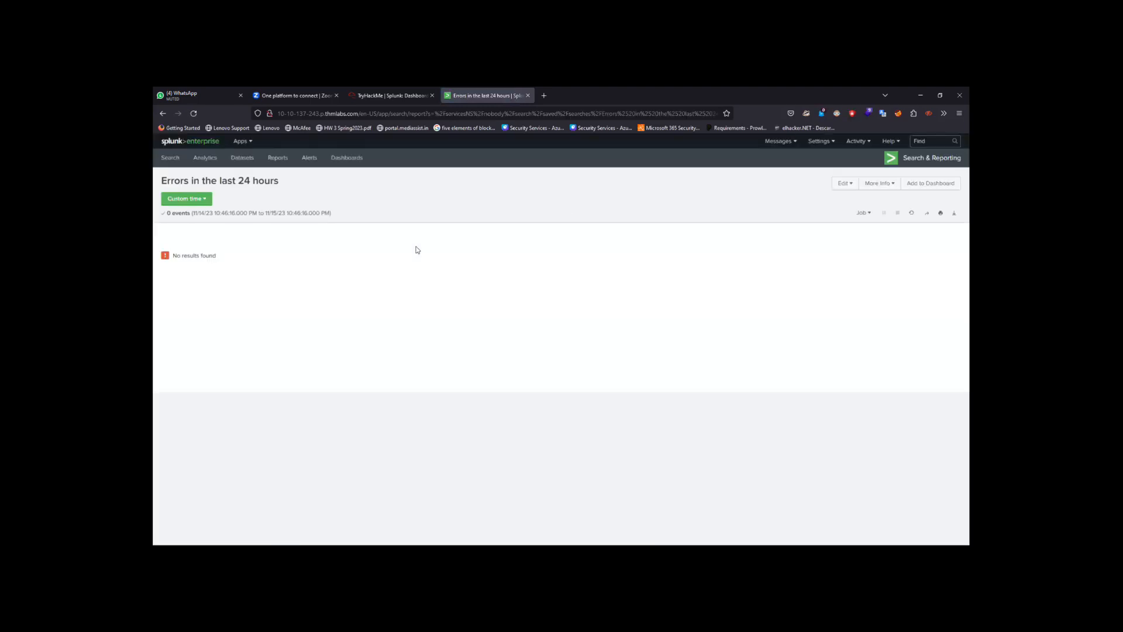
Display the custom time range settings of the "Errors in the last 24 hours" report, and close them without changes.
{"action": "scroll", "coordinate": [417, 249], "scroll_direction": "up", "scroll_amount": 2}
{"action": "scroll", "coordinate": [416, 249], "scroll_direction": "left", "scroll_amount": 2}
{"action": "scroll", "coordinate": [416, 249], "scroll_direction": "up", "scroll_amount": 1}
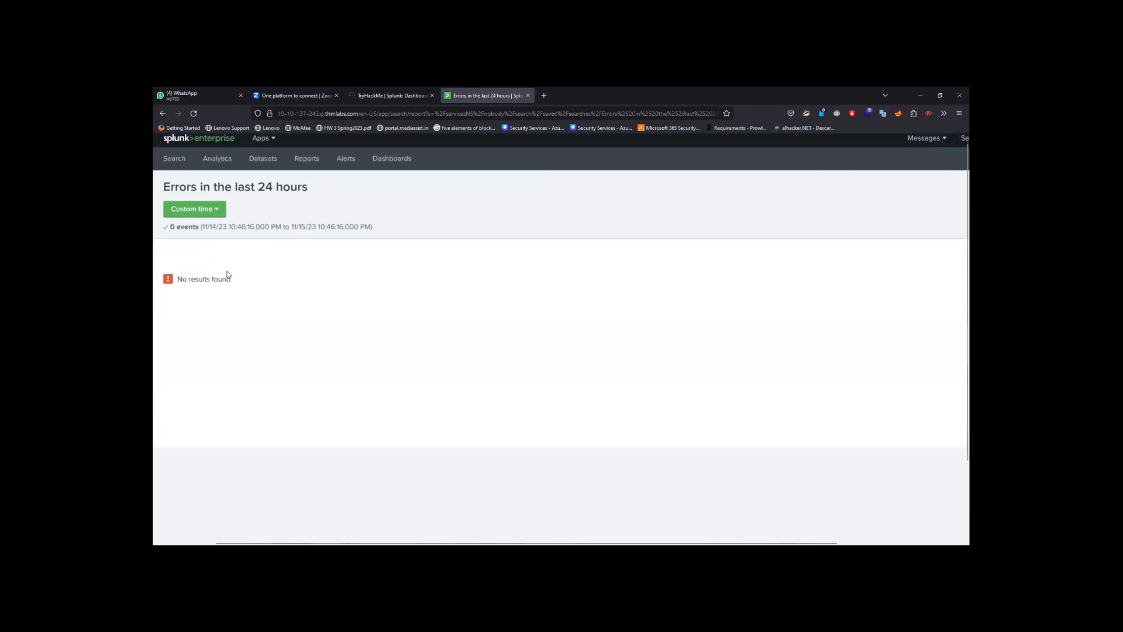
{"action": "left_click", "coordinate": [219, 216]}
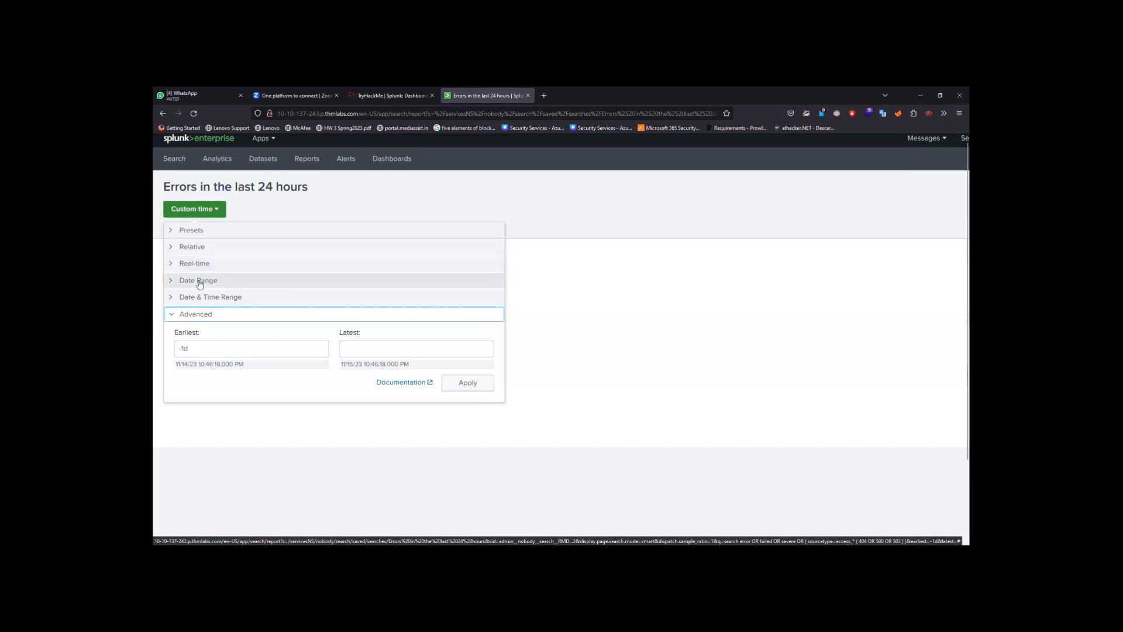
{"action": "left_click", "coordinate": [571, 268]}
Open the "Errors in the last 24 hours" report in Search from its edit options and examine the query.
{"action": "scroll", "coordinate": [570, 269], "scroll_direction": "right", "scroll_amount": 5}
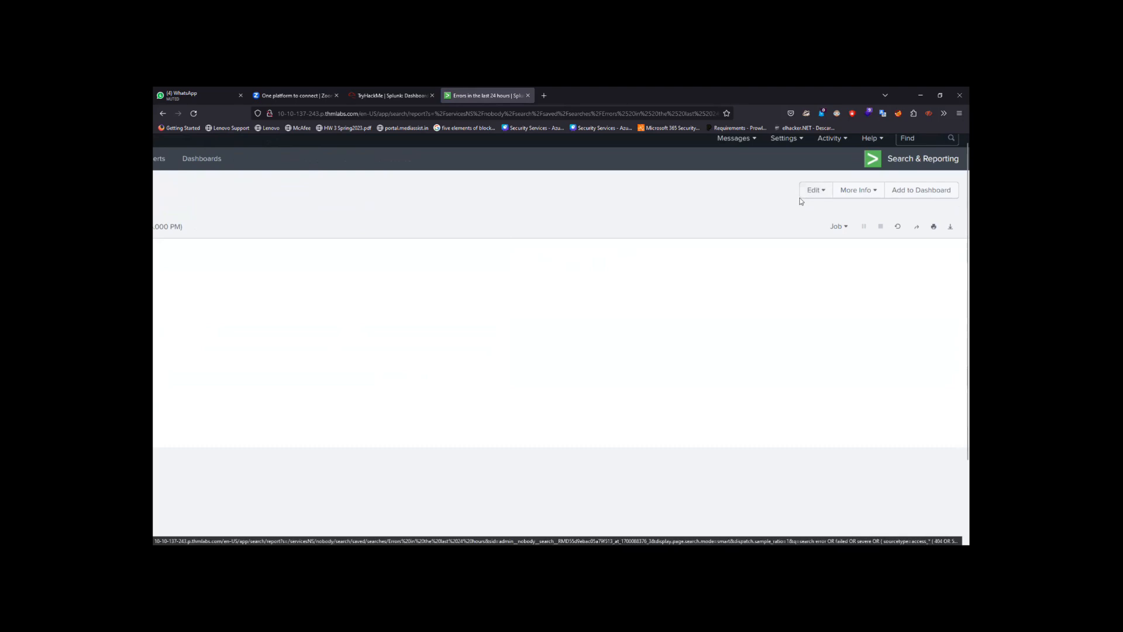
{"action": "scroll", "coordinate": [859, 206], "scroll_direction": "up", "scroll_amount": 3}
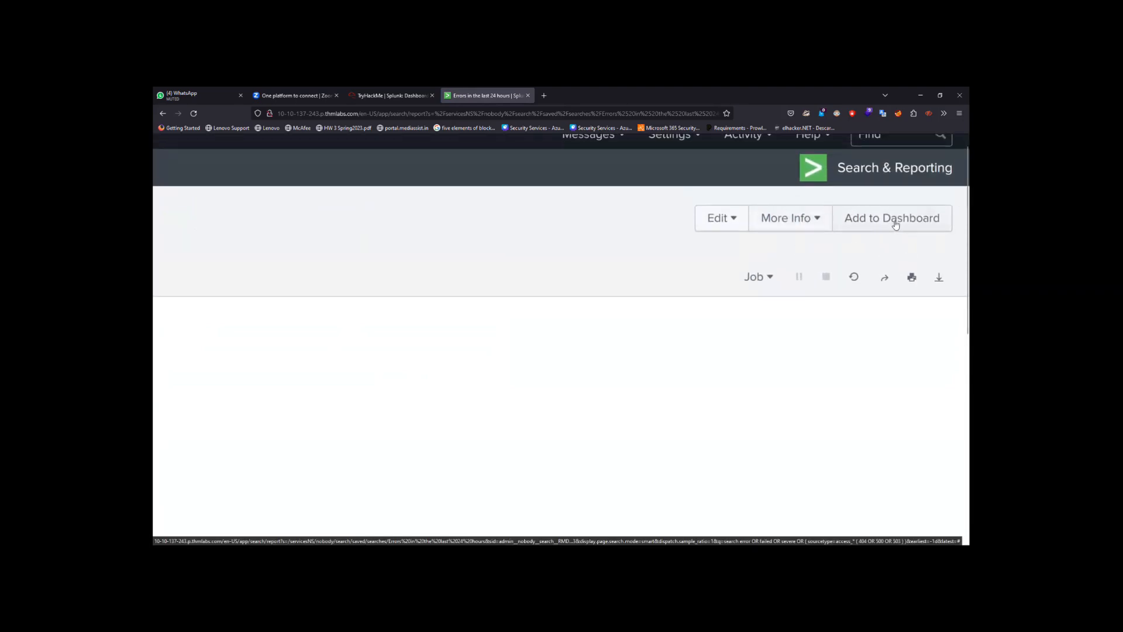
{"action": "left_click", "coordinate": [731, 219]}
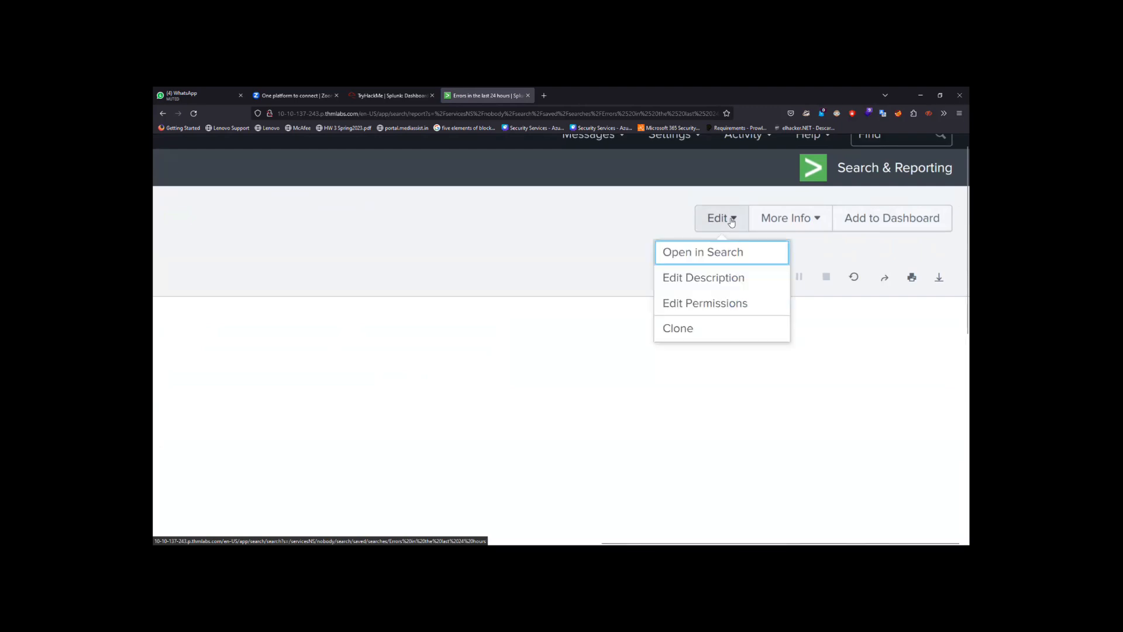
{"action": "left_click", "coordinate": [705, 261]}
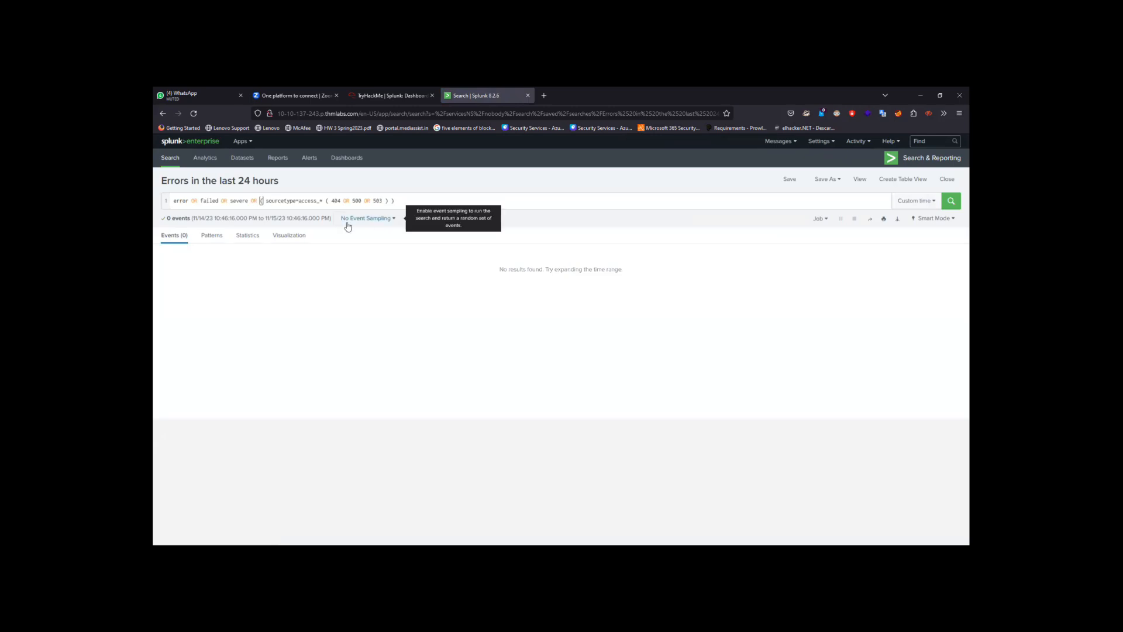
{"action": "key", "text": "ctrl+plus"}
{"action": "key", "text": "ctrl+plus"}
{"action": "key", "text": "ctrl+plus"}
{"action": "key", "text": "ctrl+plus"}
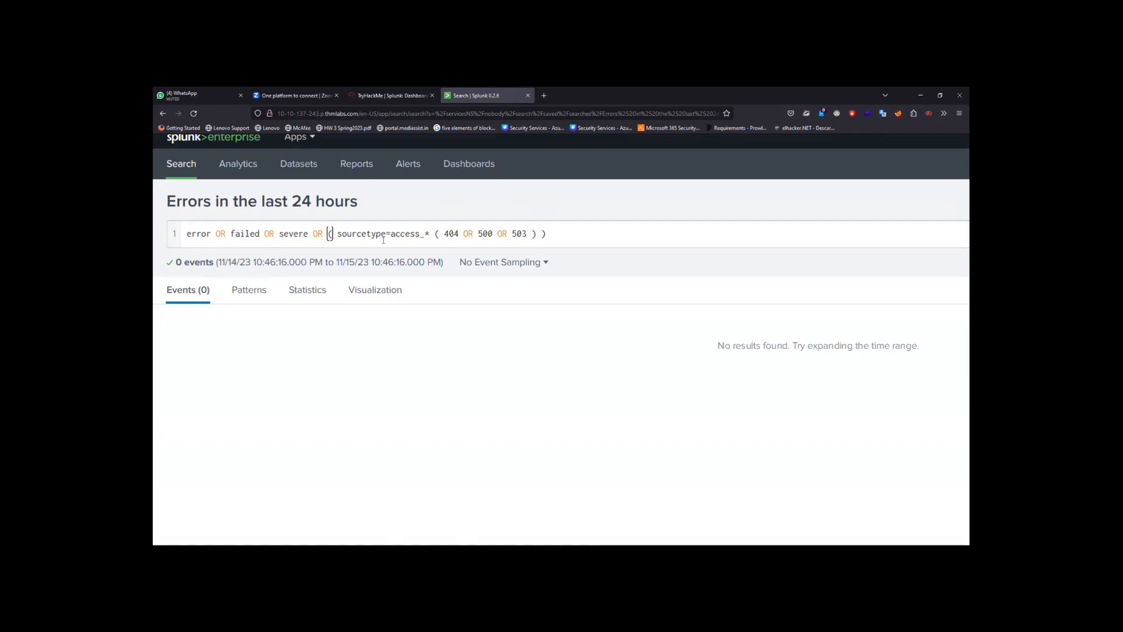
Check the Save As Report example in the TryHackMe instructions, and start saving the Splunk search as a report.
{"action": "left_click", "coordinate": [393, 96]}
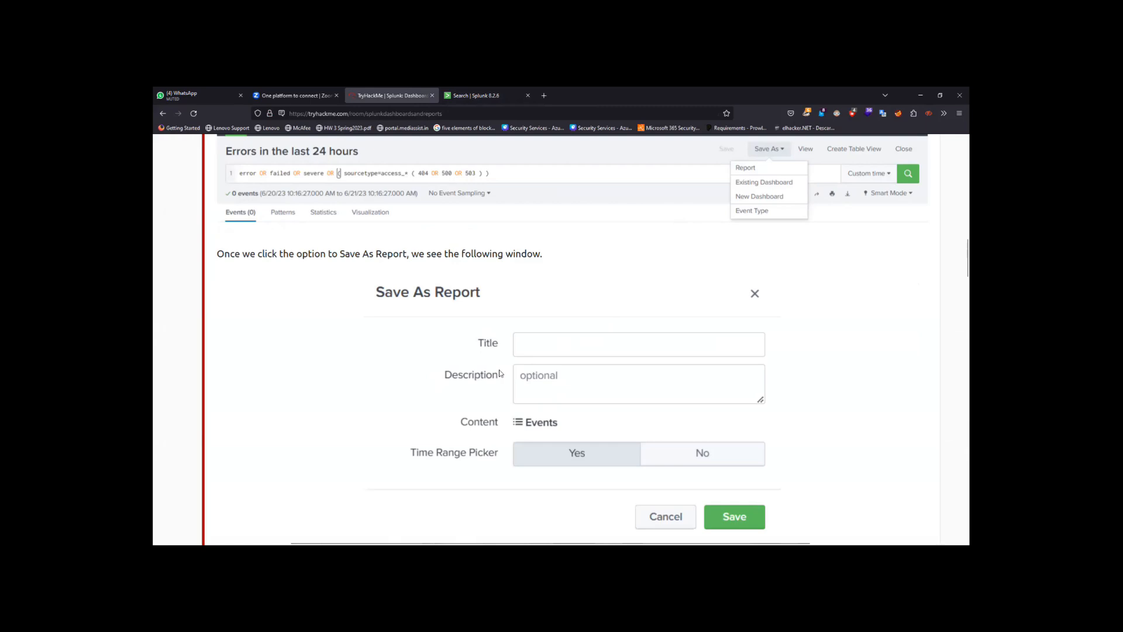
{"action": "left_click", "coordinate": [476, 95]}
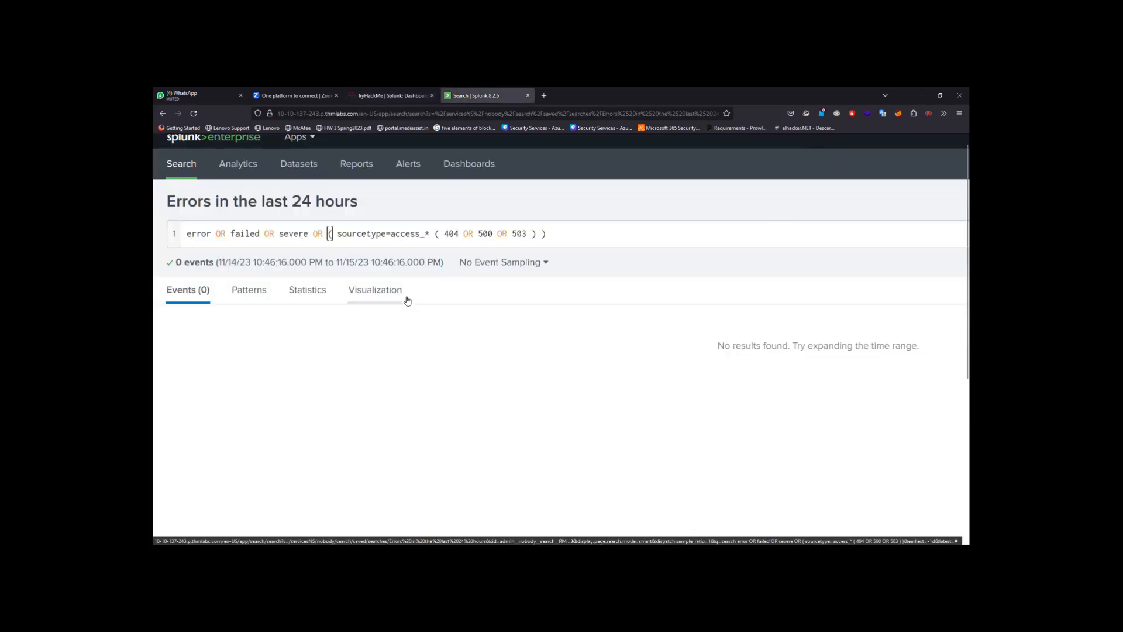
{"action": "key", "text": "ctrl+minus"}
{"action": "key", "text": "ctrl+minus"}
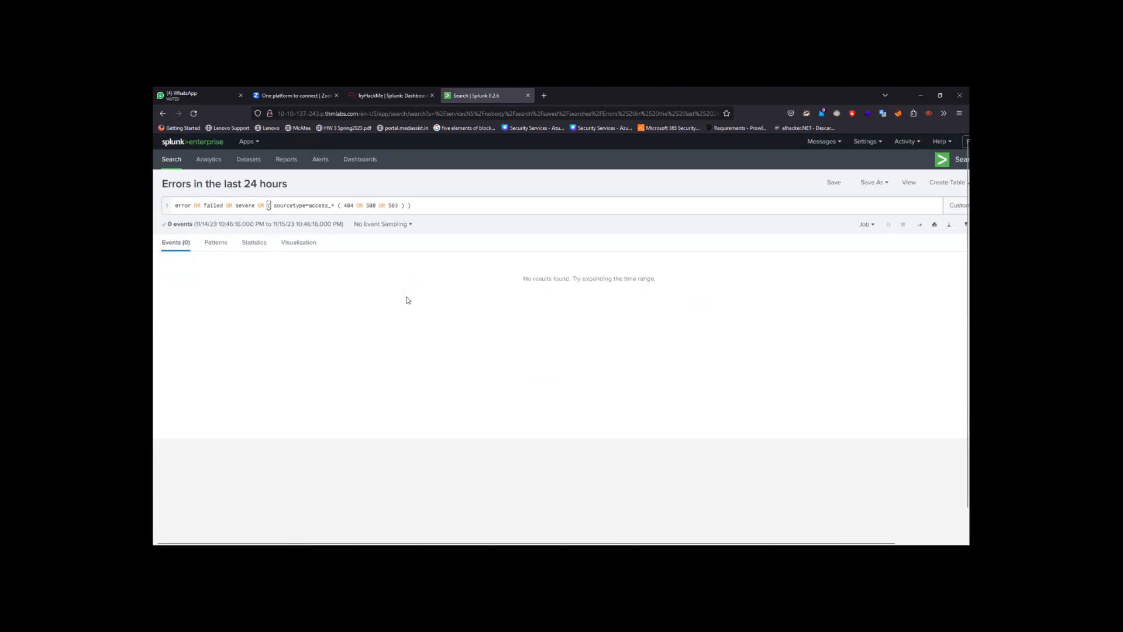
{"action": "scroll", "coordinate": [408, 300], "scroll_direction": "right", "scroll_amount": 1}
{"action": "scroll", "coordinate": [408, 300], "scroll_direction": "up", "scroll_amount": 3}
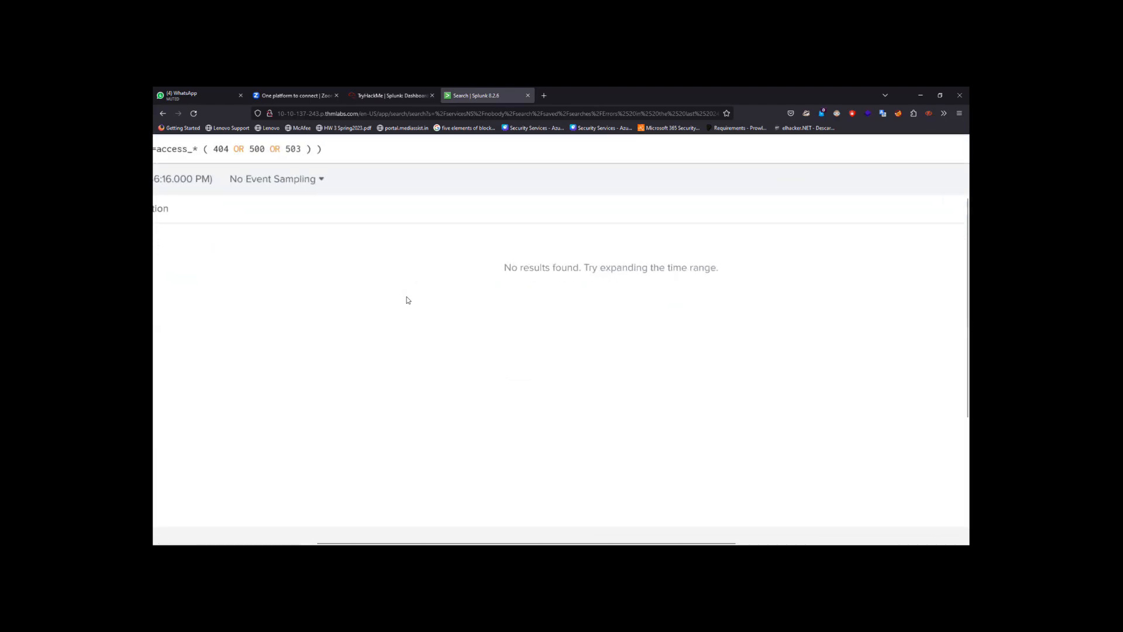
{"action": "scroll", "coordinate": [408, 300], "scroll_direction": "right", "scroll_amount": 2}
{"action": "scroll", "coordinate": [409, 300], "scroll_direction": "up", "scroll_amount": 3}
{"action": "scroll", "coordinate": [408, 300], "scroll_direction": "right", "scroll_amount": 5}
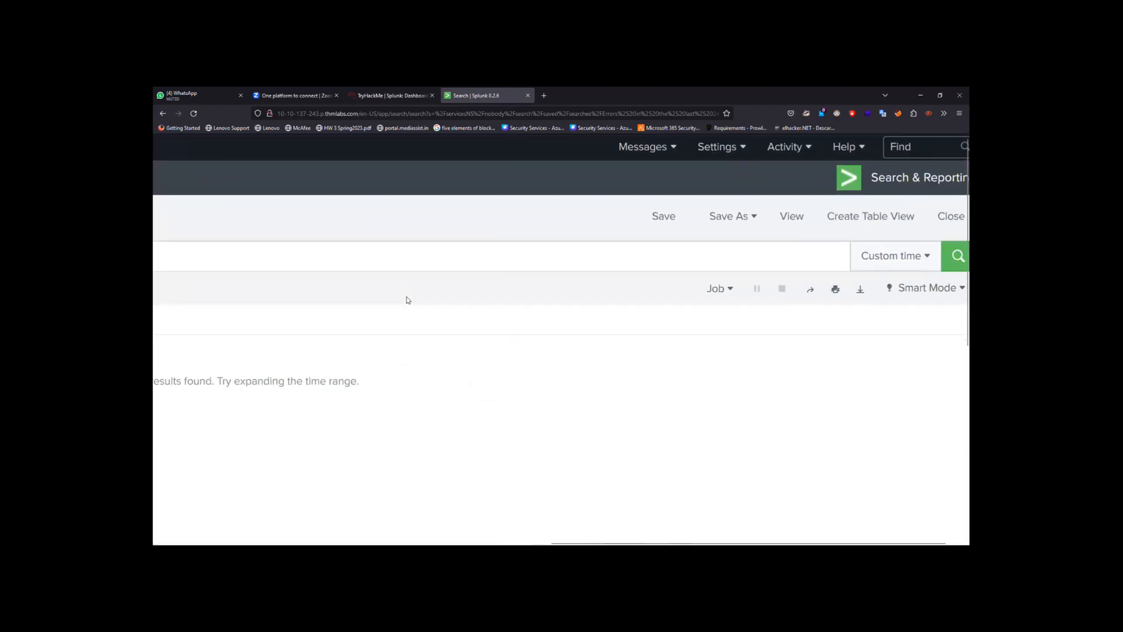
{"action": "scroll", "coordinate": [408, 300], "scroll_direction": "left", "scroll_amount": 1}
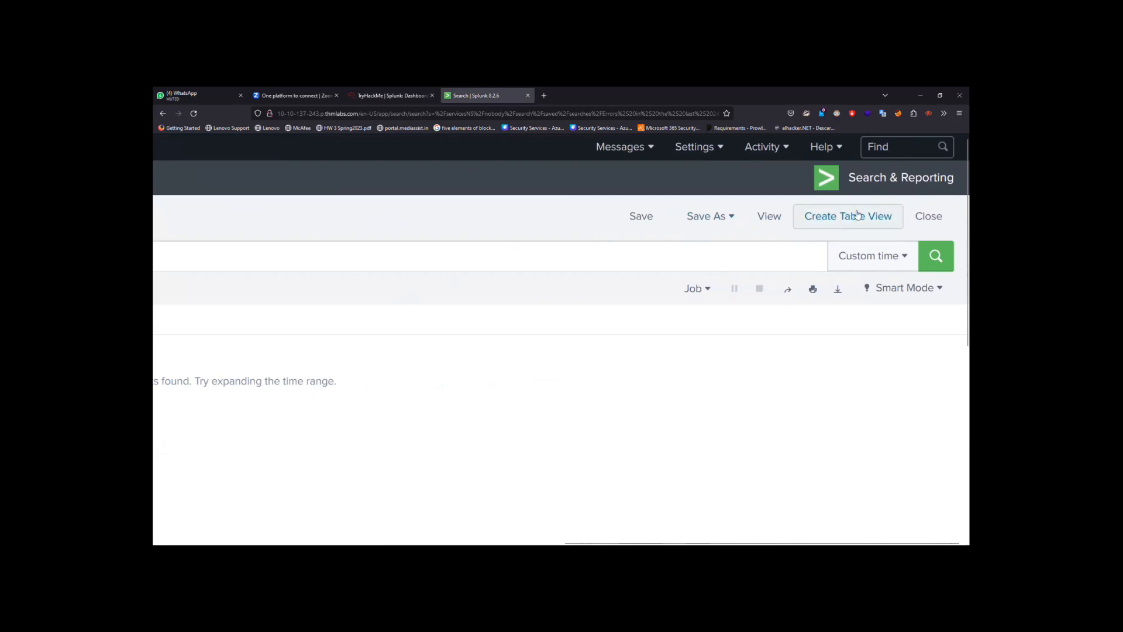
{"action": "left_click", "coordinate": [738, 218]}
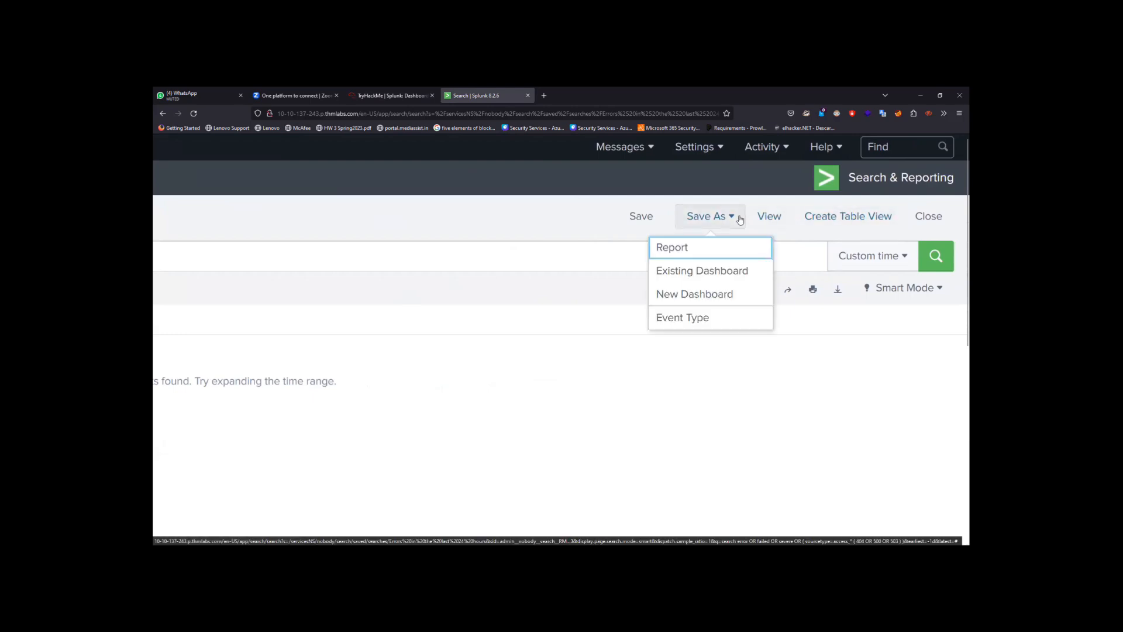
{"action": "left_click", "coordinate": [700, 248]}
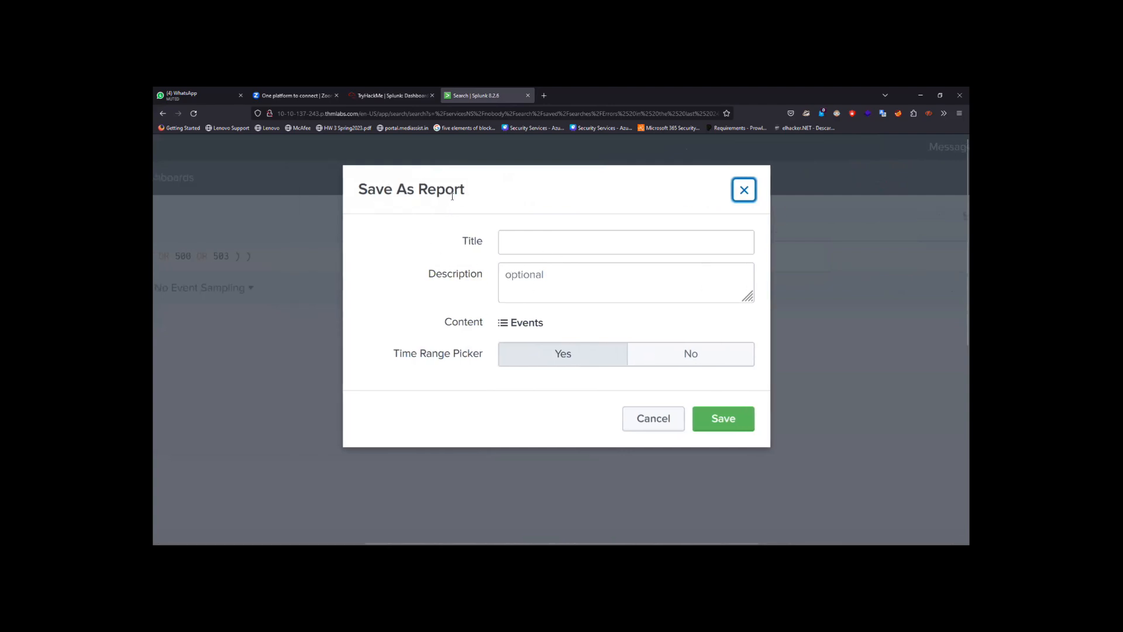
Title the report "training", check the saving instructions in TryHackMe, and save the report with the Time Range Picker on.
{"action": "left_click", "coordinate": [514, 235]}
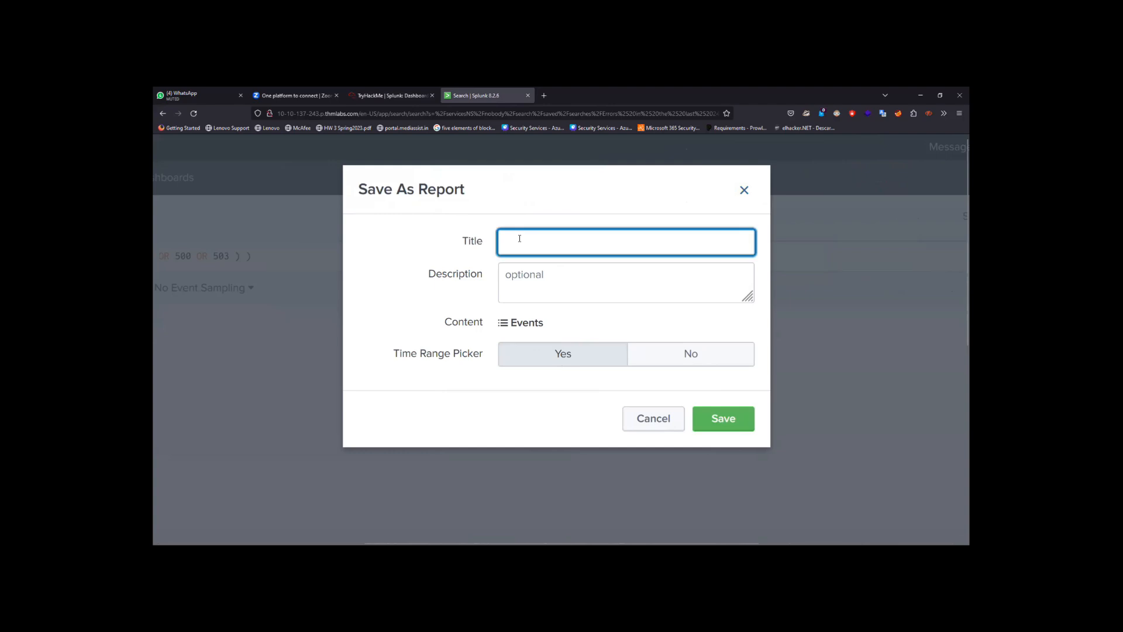
{"action": "type", "text": "t"}
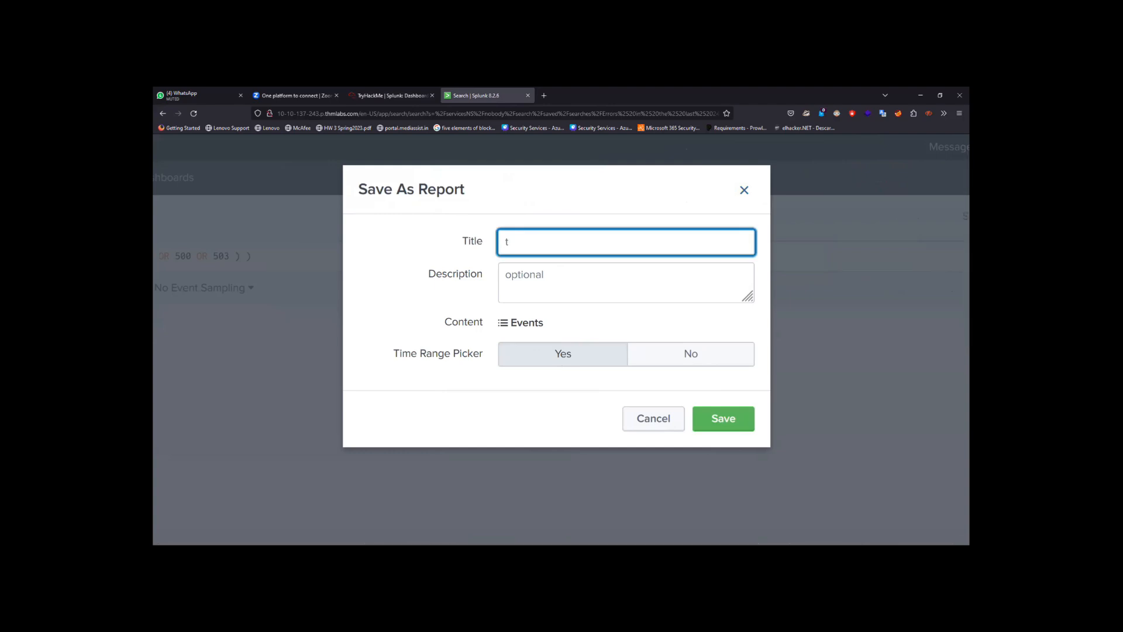
{"action": "type", "text": "rainin"}
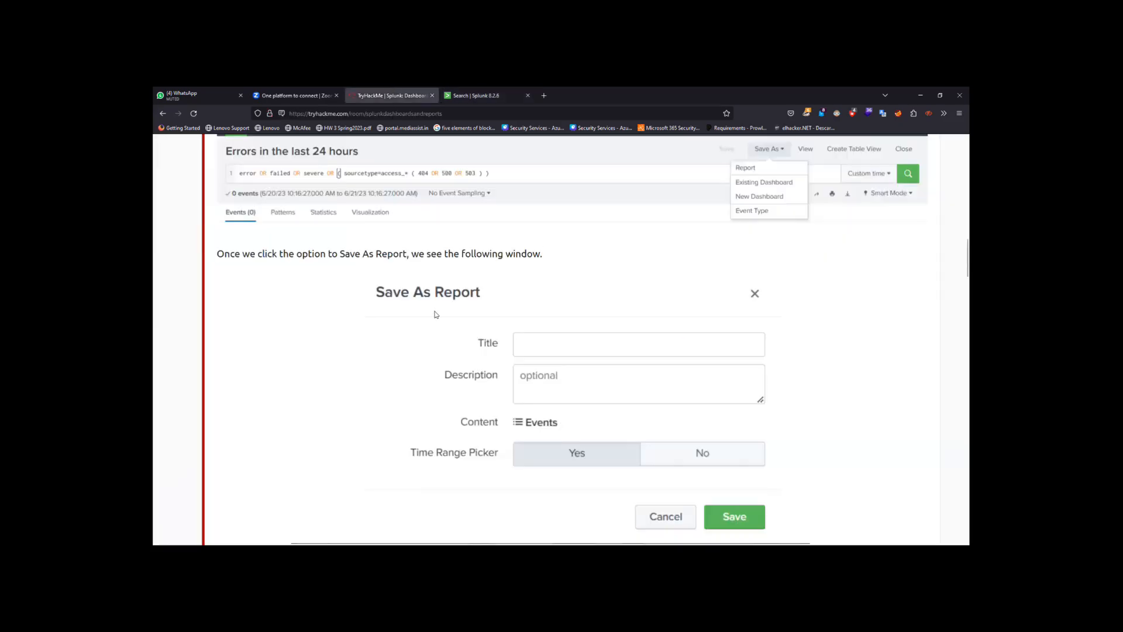
{"action": "scroll", "coordinate": [433, 313], "scroll_direction": "down", "scroll_amount": 5}
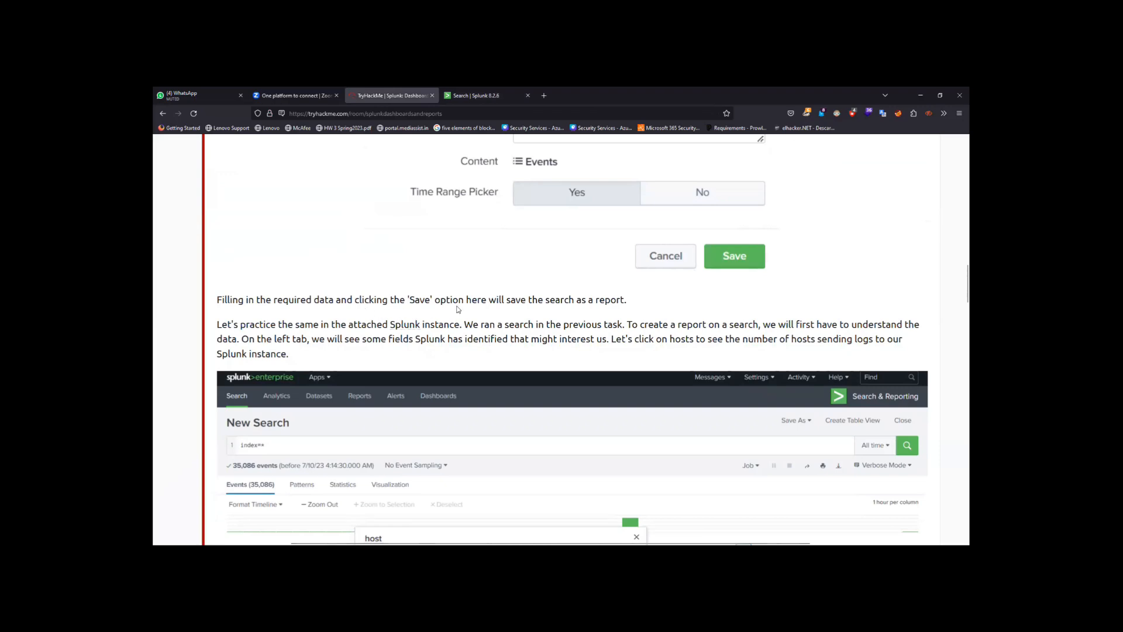
{"action": "left_click", "coordinate": [466, 94]}
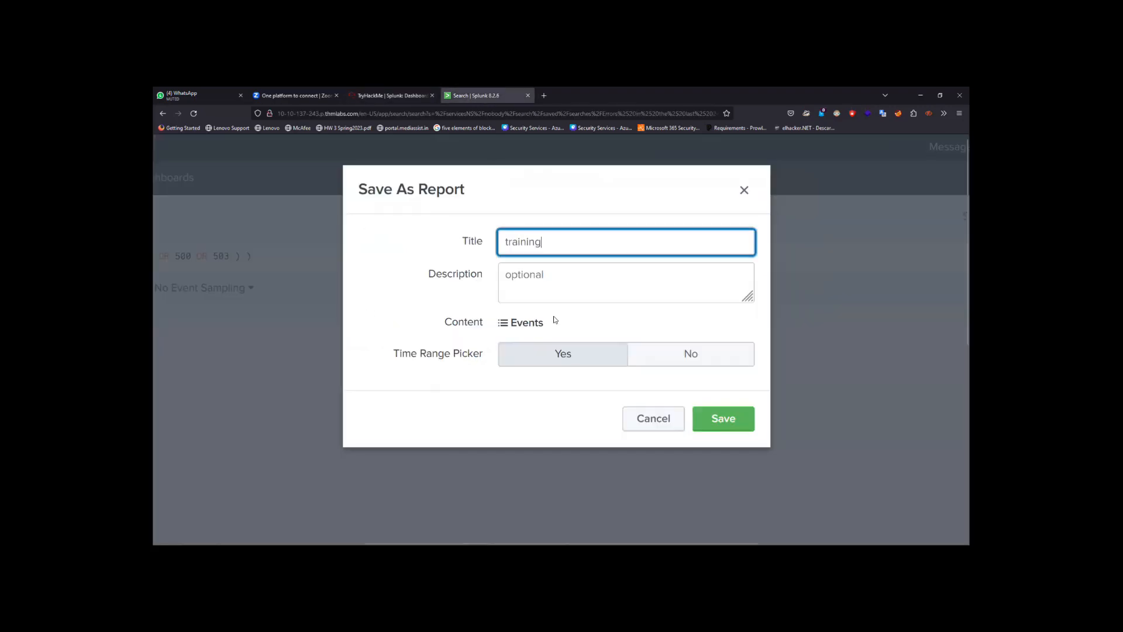
{"action": "left_click", "coordinate": [711, 419]}
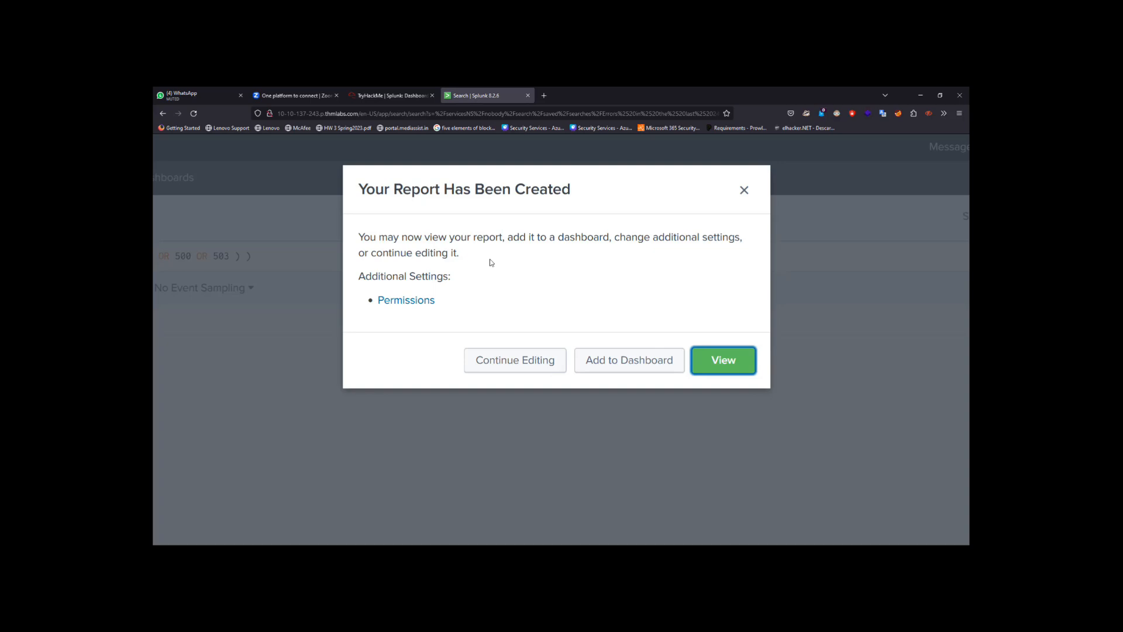
Open the permissions of the "training" report and save them with display for Owner.
{"action": "left_click", "coordinate": [413, 303]}
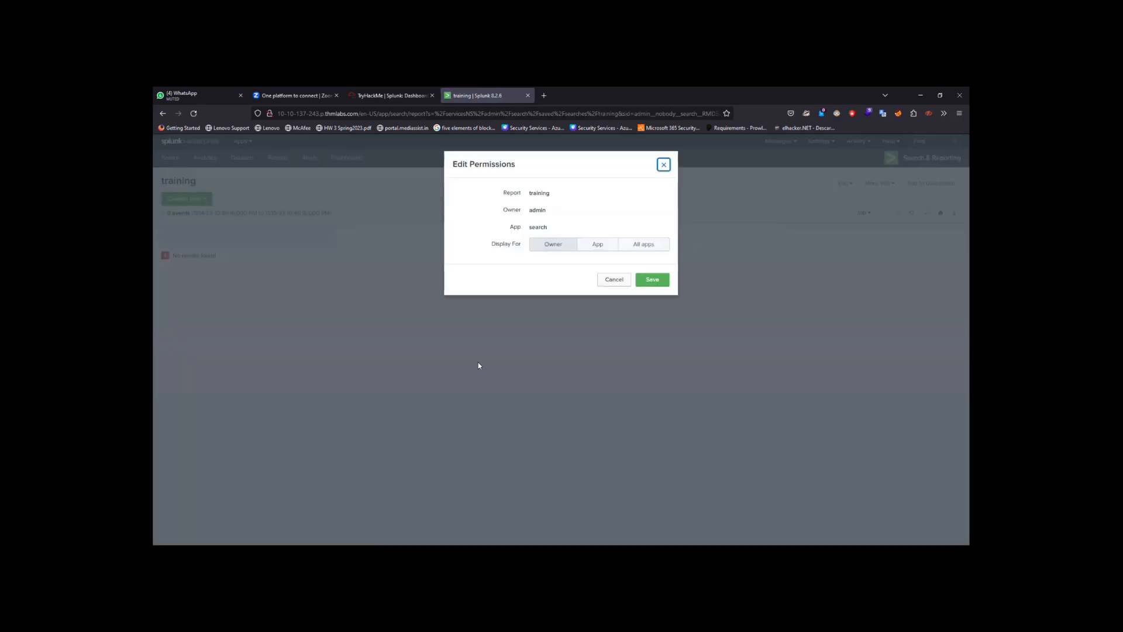
{"action": "key", "text": "ctrl+plus"}
{"action": "key", "text": "ctrl+plus"}
{"action": "key", "text": "ctrl+plus"}
{"action": "key", "text": "ctrl+plus"}
{"action": "key", "text": "ctrl+plus"}
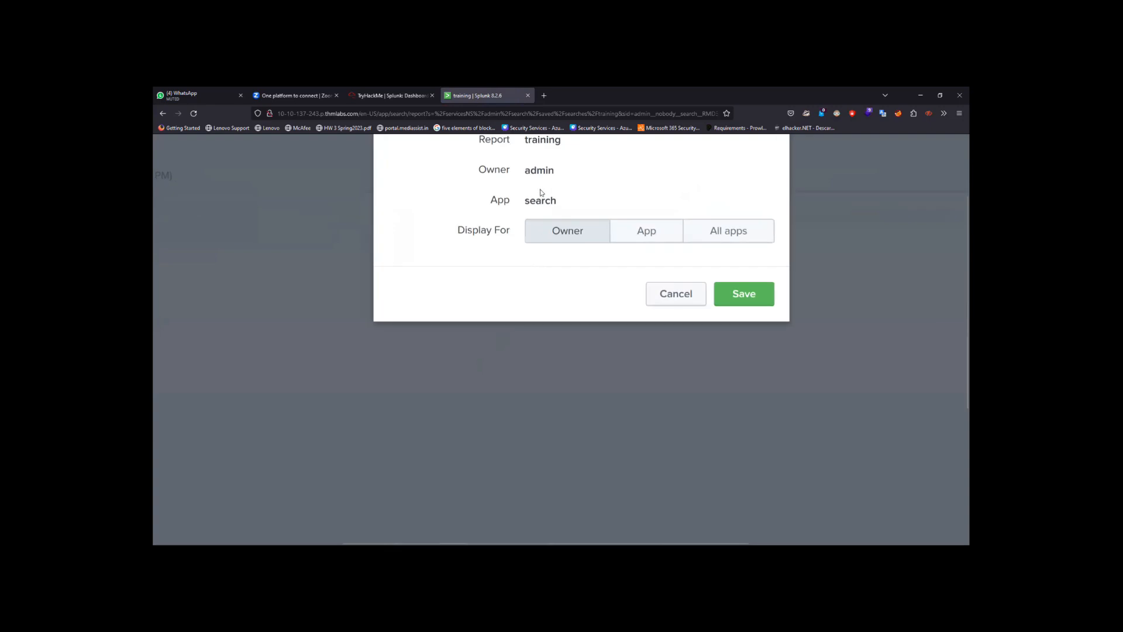
{"action": "scroll", "coordinate": [539, 189], "scroll_direction": "up", "scroll_amount": 2}
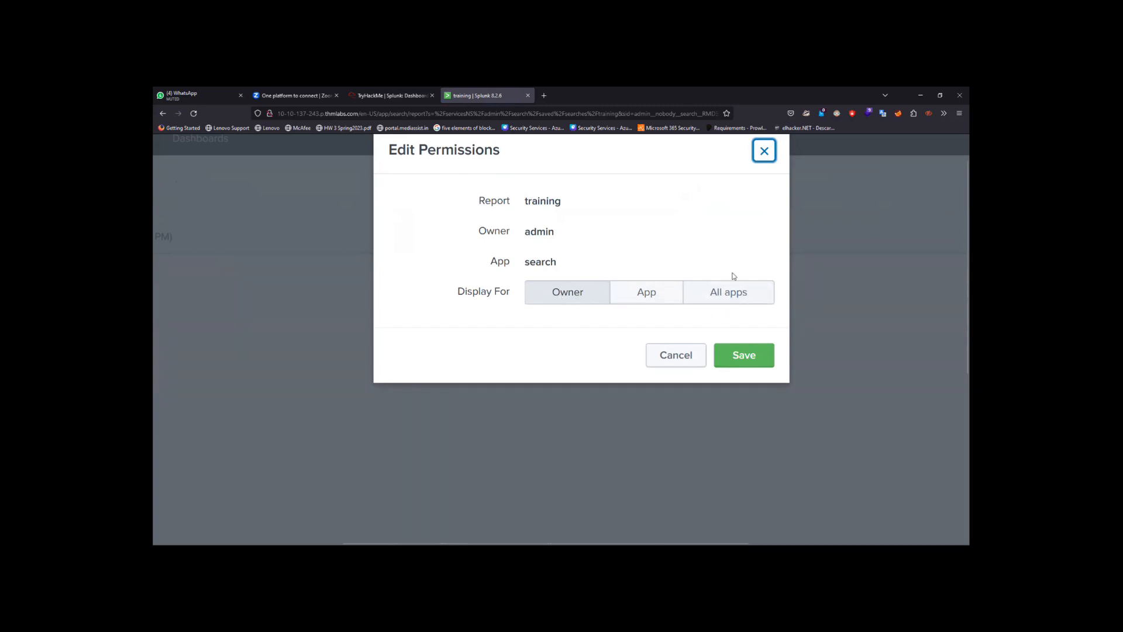
{"action": "left_click", "coordinate": [744, 355]}
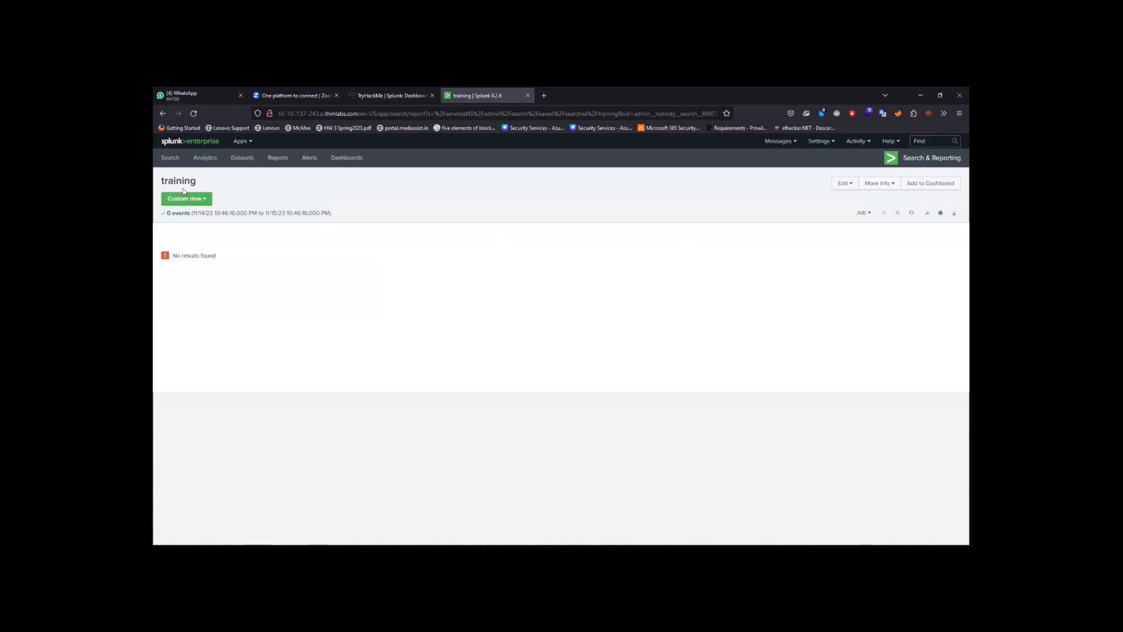
Show the "training" report's time range settings, and go to the Reports list to examine the saved reports.
{"action": "left_click", "coordinate": [207, 205]}
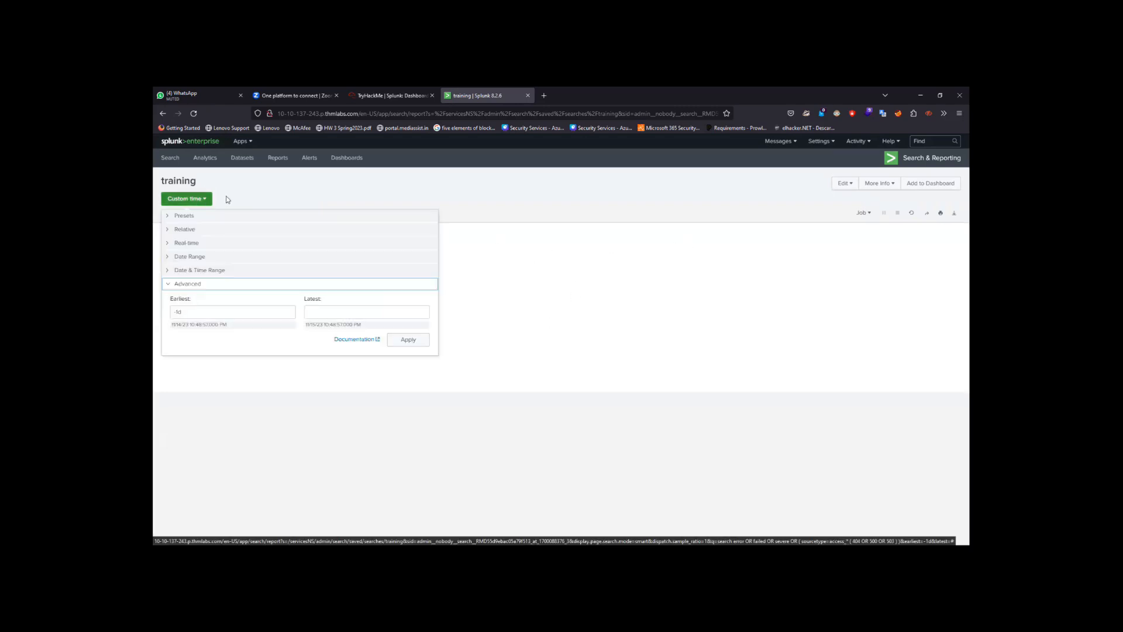
{"action": "left_click", "coordinate": [278, 158]}
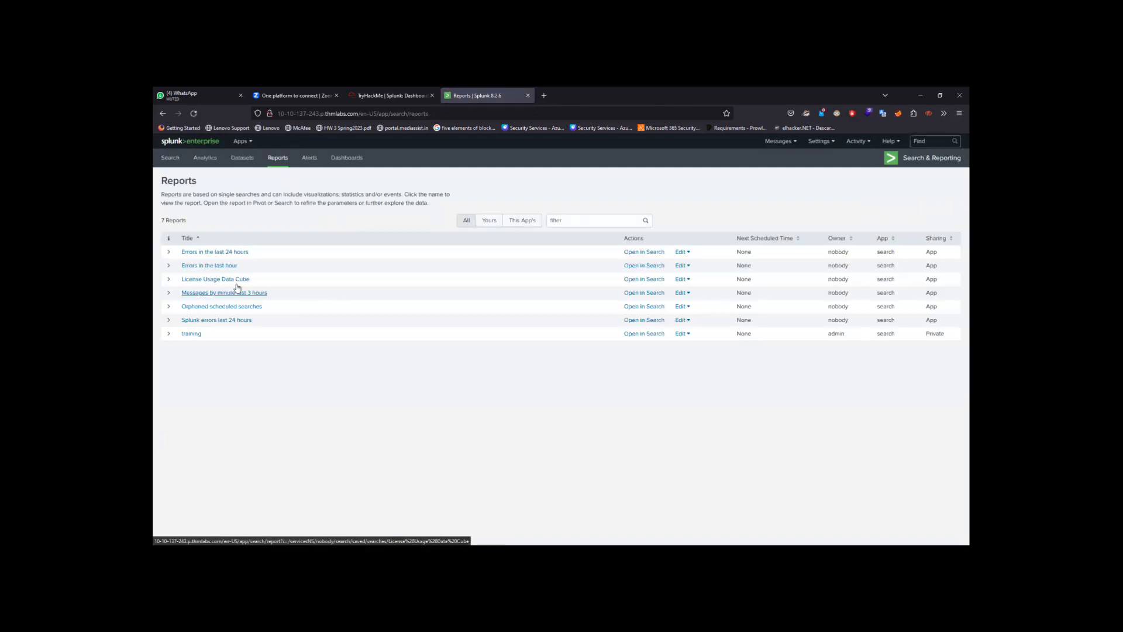
{"action": "key", "text": "ctrl+plus"}
{"action": "key", "text": "ctrl+plus"}
{"action": "key", "text": "ctrl+plus"}
{"action": "scroll", "coordinate": [237, 286], "scroll_direction": "left", "scroll_amount": 1}
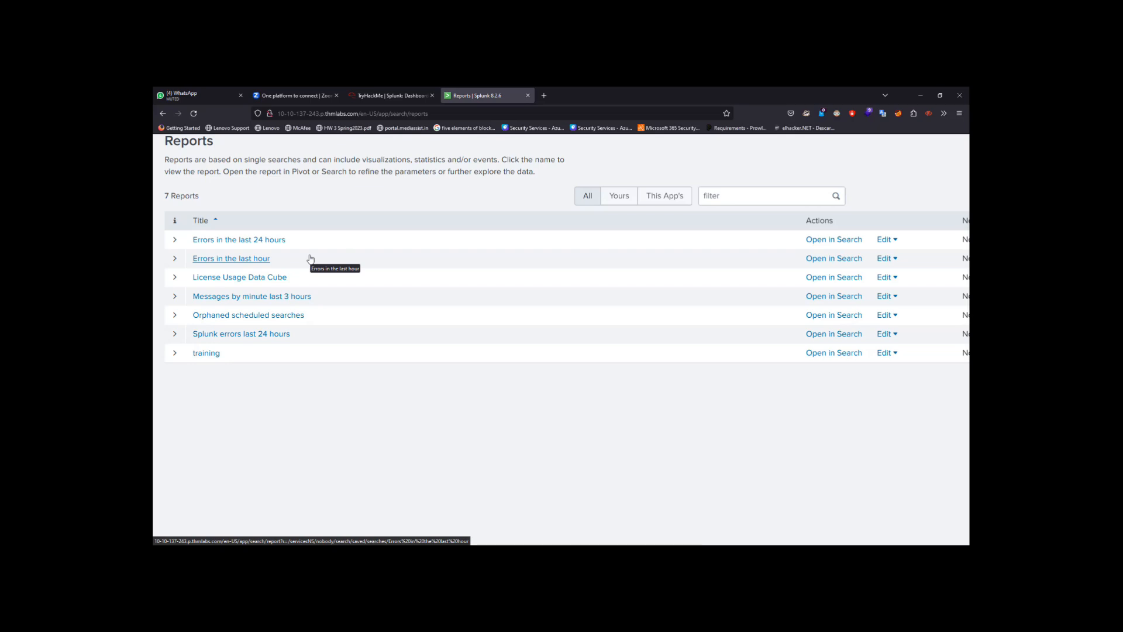
{"action": "scroll", "coordinate": [207, 379], "scroll_direction": "up", "scroll_amount": 3}
{"action": "scroll", "coordinate": [207, 379], "scroll_direction": "left", "scroll_amount": 1}
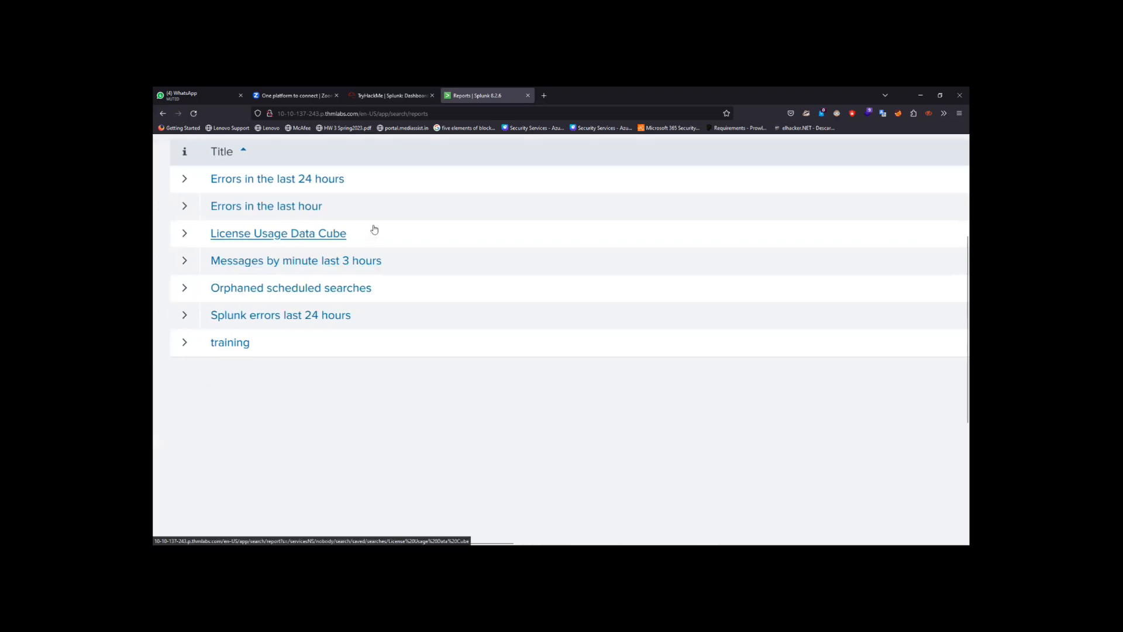
Read the TryHackMe instructions on inspecting the hosts that send logs, and open a new search in Splunk.
{"action": "left_click", "coordinate": [382, 91]}
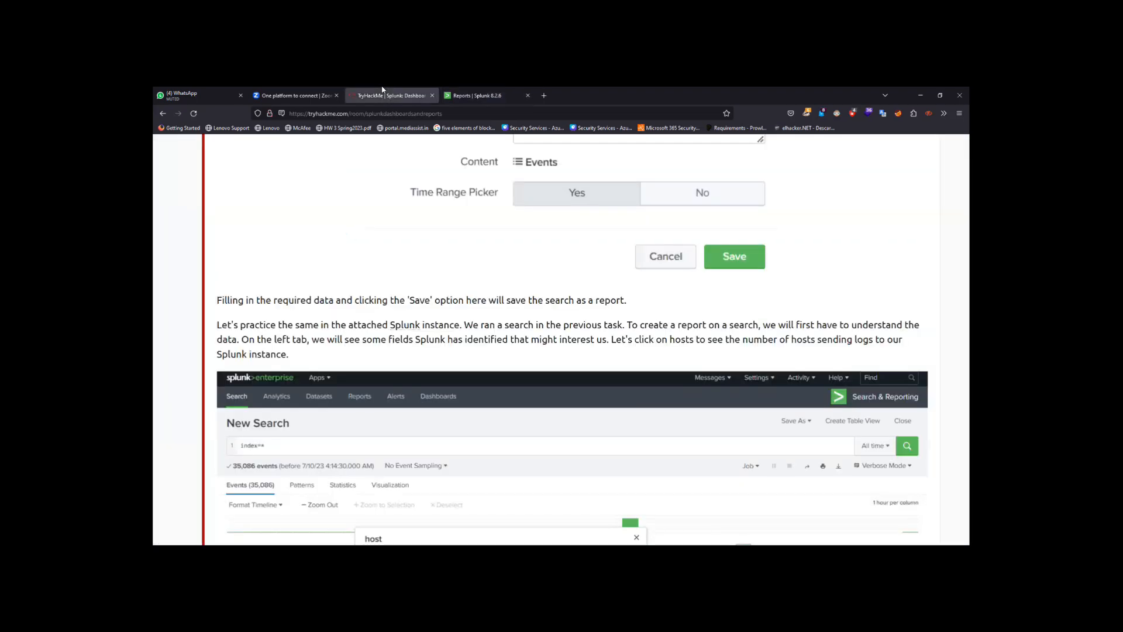
{"action": "scroll", "coordinate": [378, 196], "scroll_direction": "down", "scroll_amount": 2}
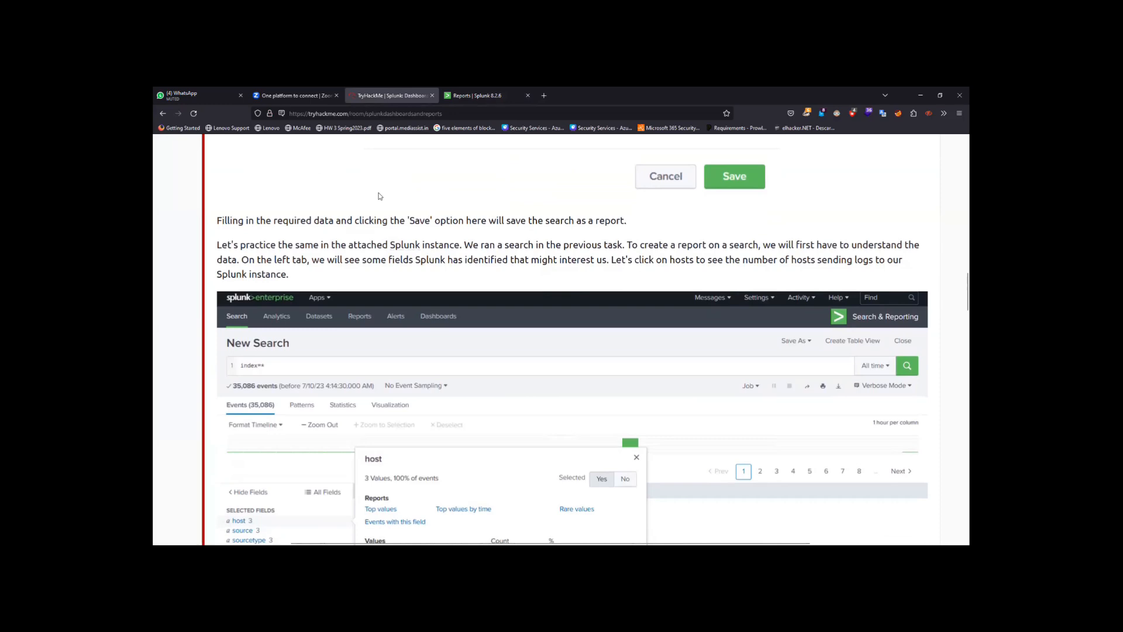
{"action": "scroll", "coordinate": [378, 196], "scroll_direction": "down", "scroll_amount": 1}
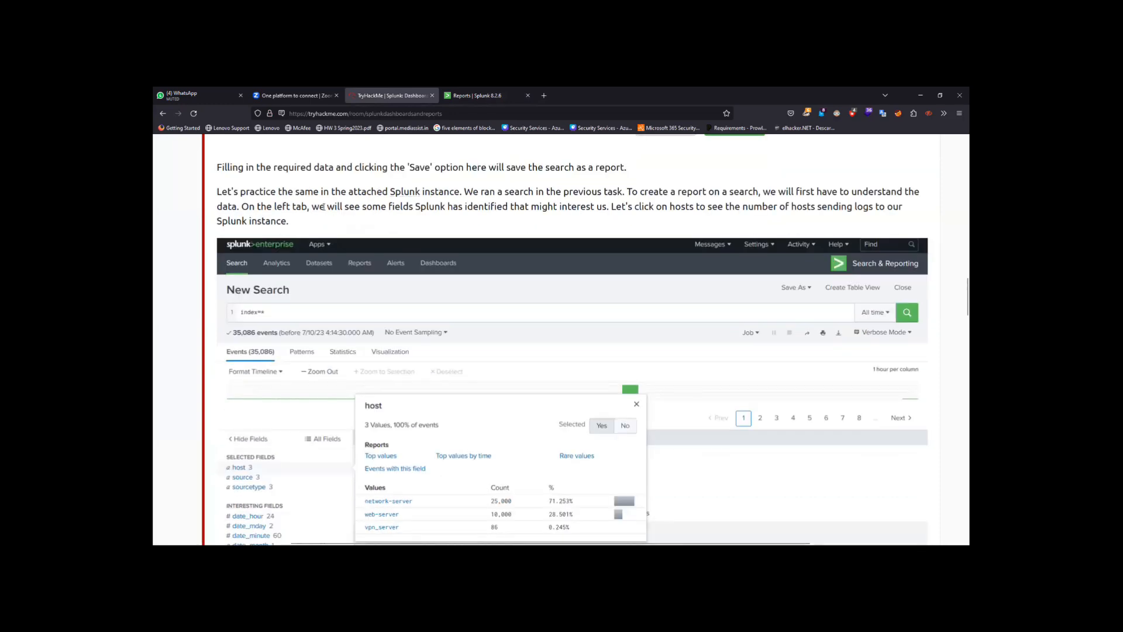
{"action": "scroll", "coordinate": [364, 341], "scroll_direction": "down", "scroll_amount": 1}
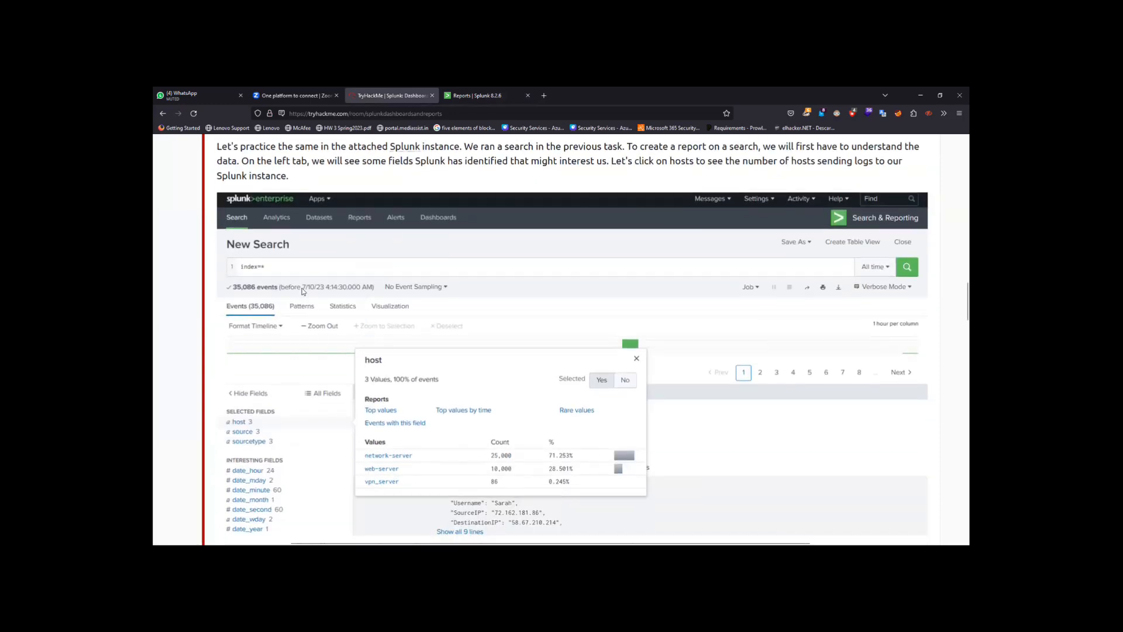
{"action": "left_click", "coordinate": [476, 96]}
{"action": "scroll", "coordinate": [338, 241], "scroll_direction": "up", "scroll_amount": 3}
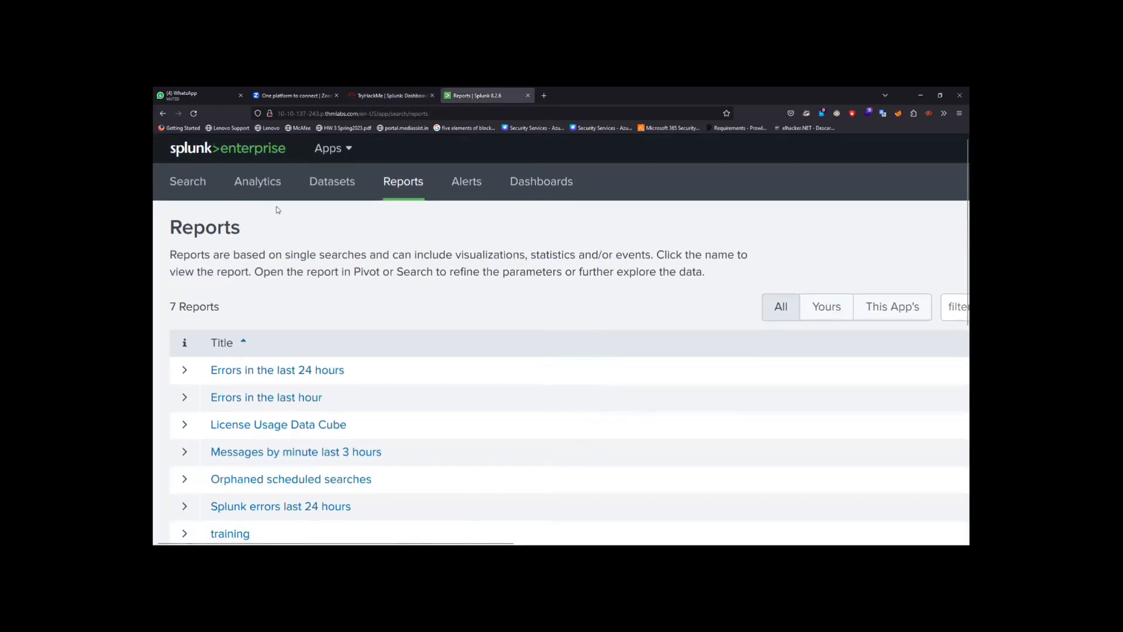
{"action": "left_click", "coordinate": [188, 181]}
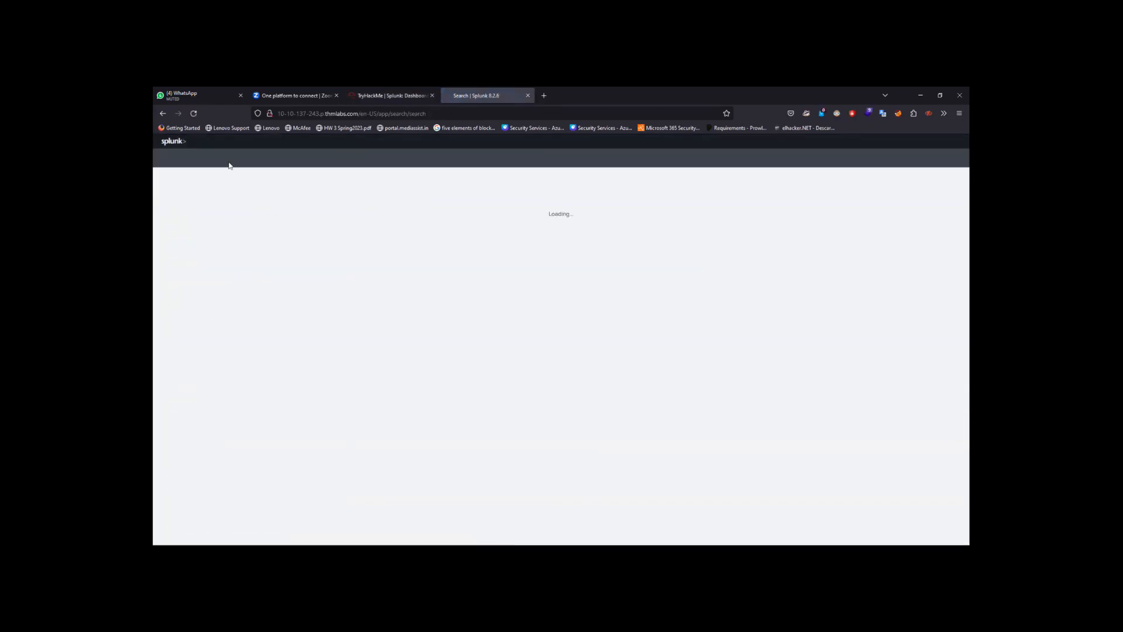
Check the example query in TryHackMe, and run the search index=* in Splunk.
{"action": "left_click", "coordinate": [390, 95]}
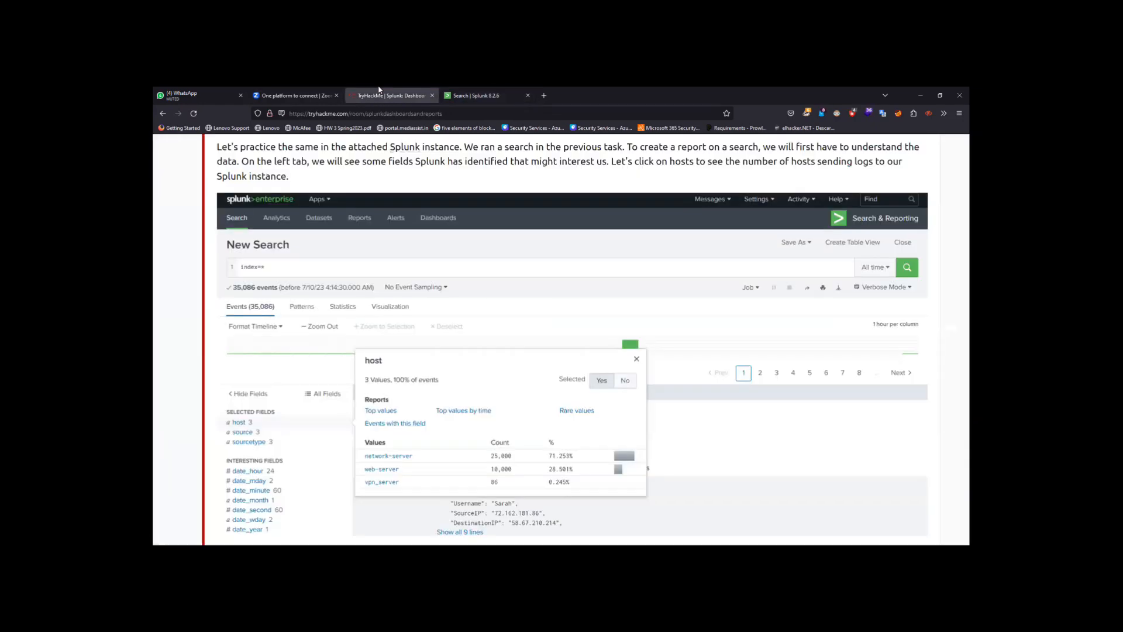
{"action": "left_click", "coordinate": [488, 94]}
{"action": "scroll", "coordinate": [315, 234], "scroll_direction": "up", "scroll_amount": 5}
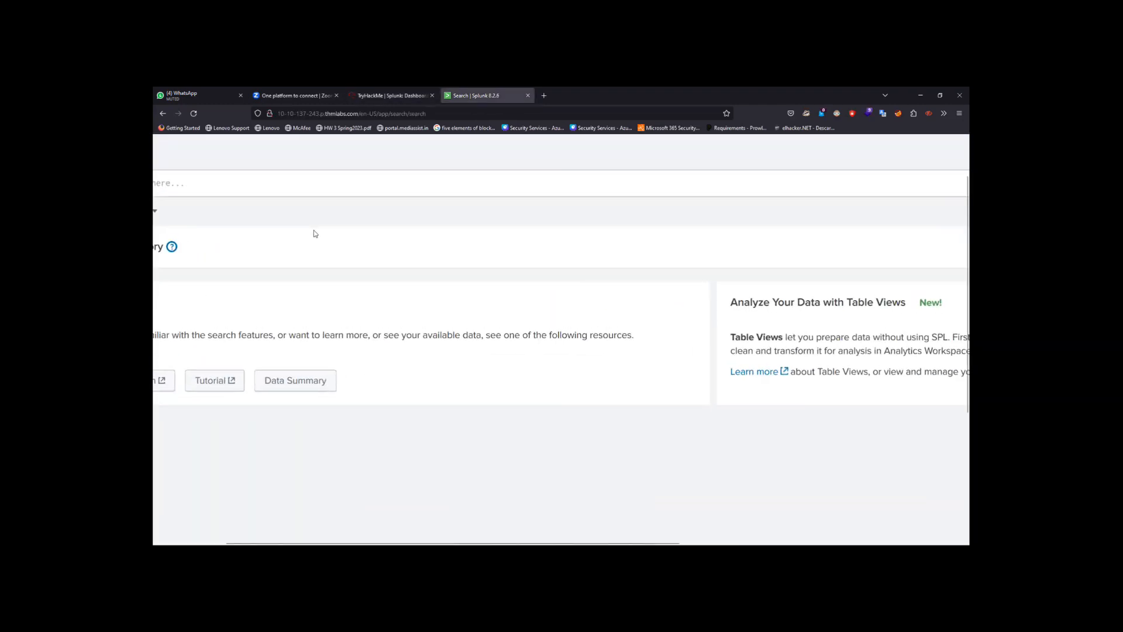
{"action": "scroll", "coordinate": [315, 234], "scroll_direction": "left", "scroll_amount": 2}
{"action": "scroll", "coordinate": [315, 234], "scroll_direction": "up", "scroll_amount": 2}
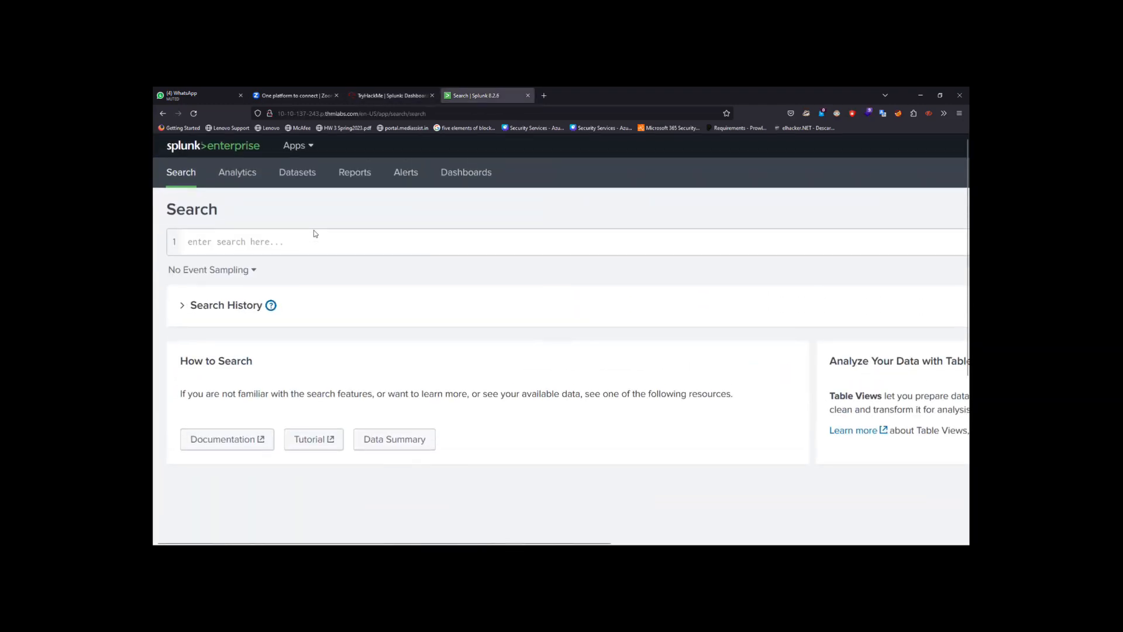
{"action": "left_click", "coordinate": [316, 234]}
{"action": "type", "text": "in"}
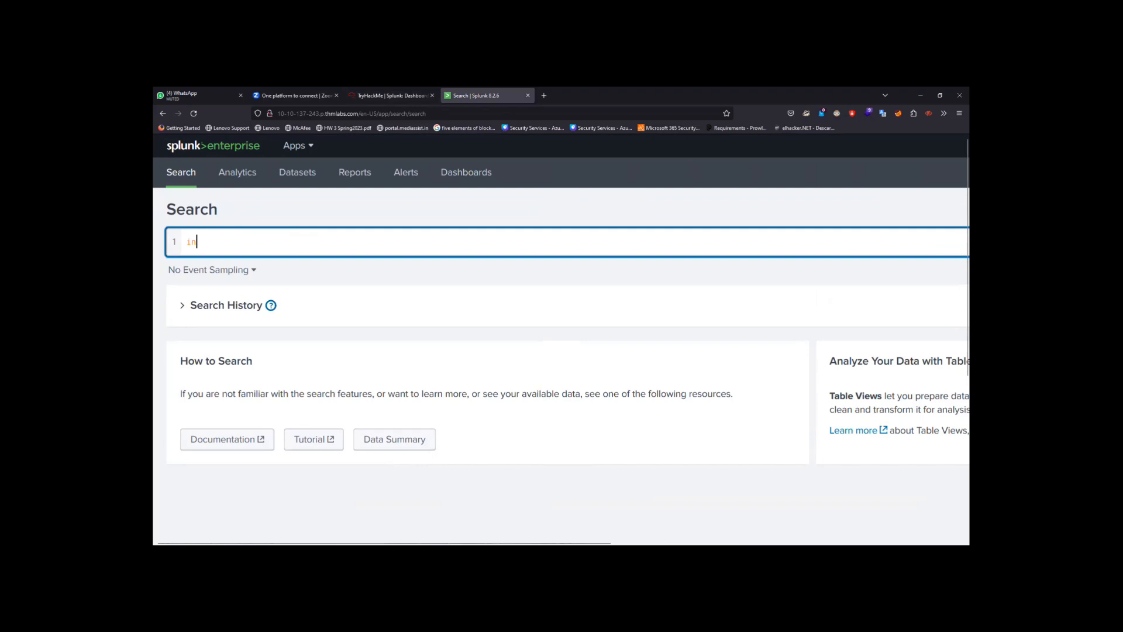
{"action": "type", "text": "dex="}
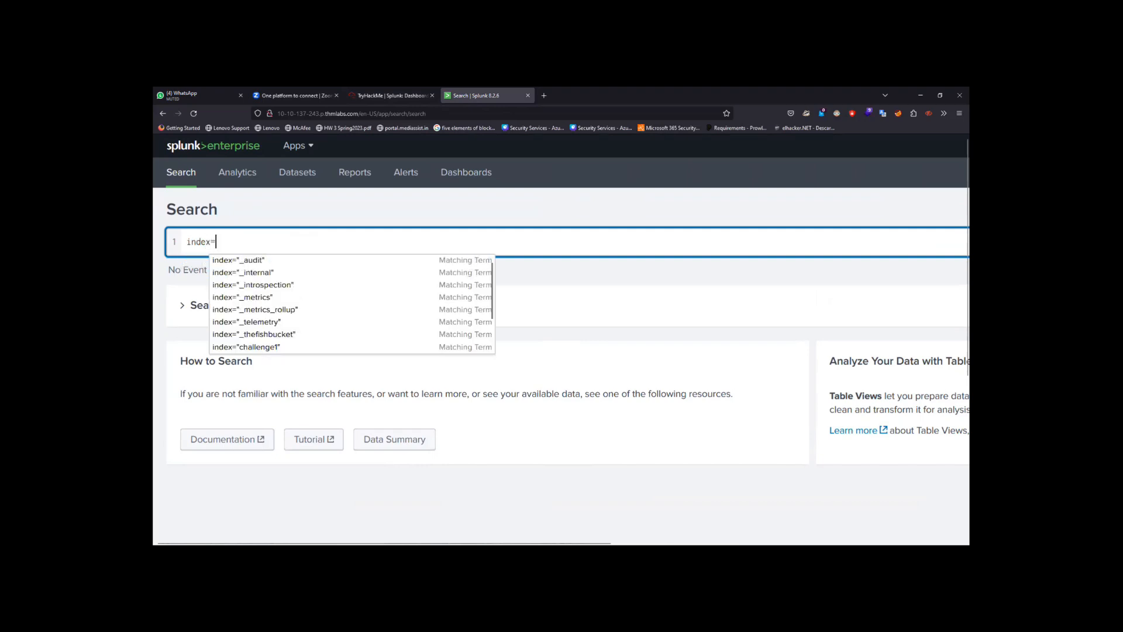
{"action": "type", "text": "*"}
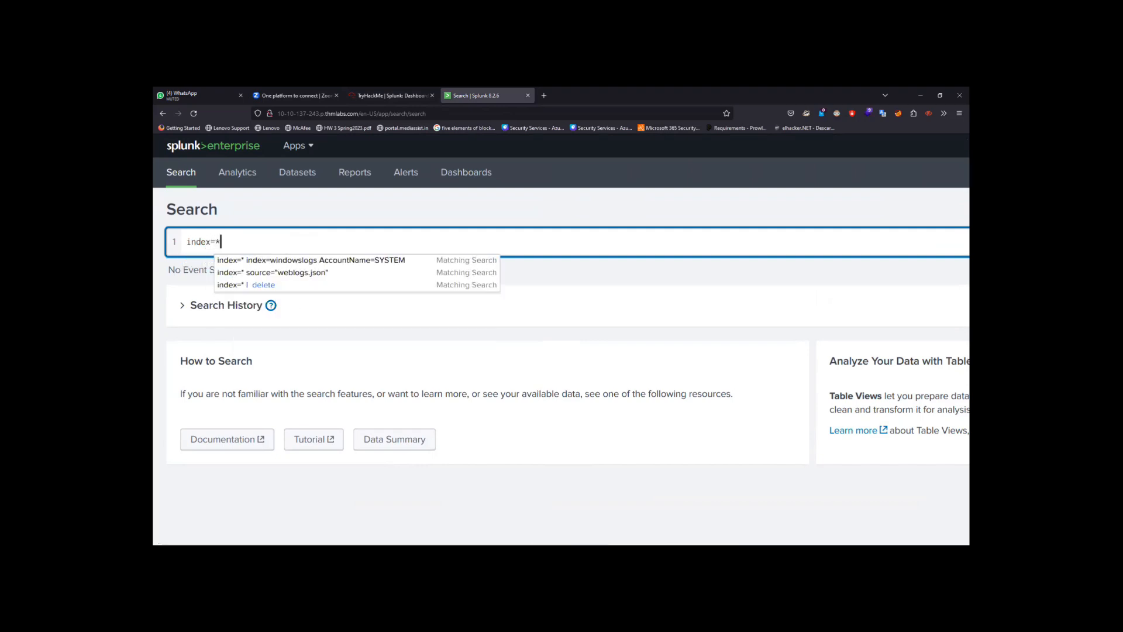
{"action": "key", "text": "Return"}
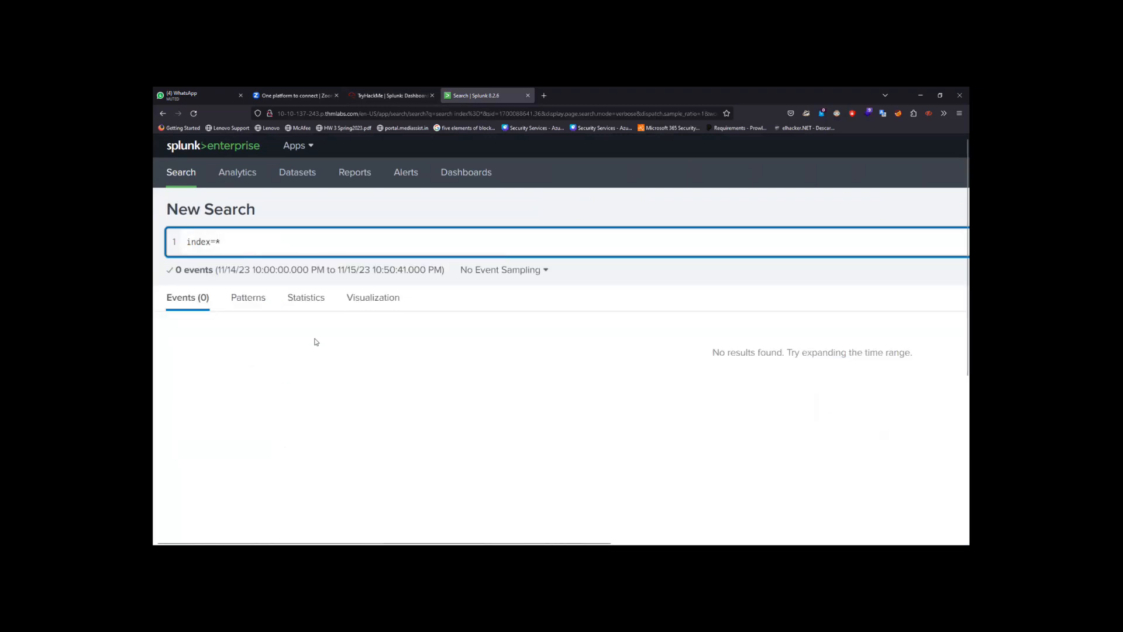
Compare the search with the TryHackMe example, and set its time range to All time.
{"action": "scroll", "coordinate": [316, 342], "scroll_direction": "down", "scroll_amount": 5}
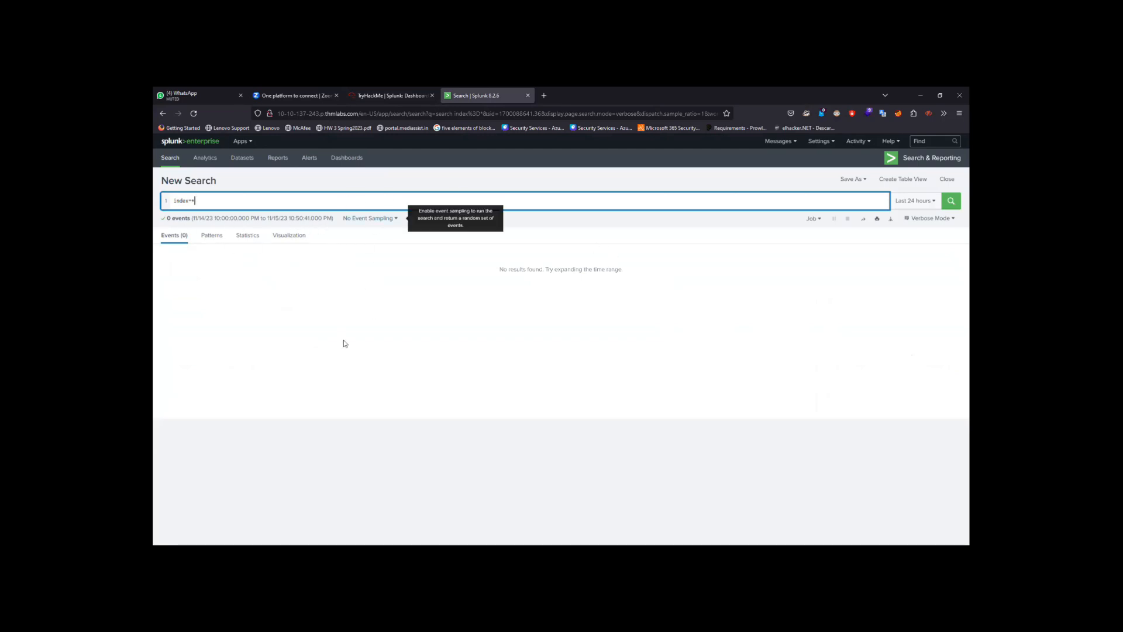
{"action": "left_click", "coordinate": [390, 96]}
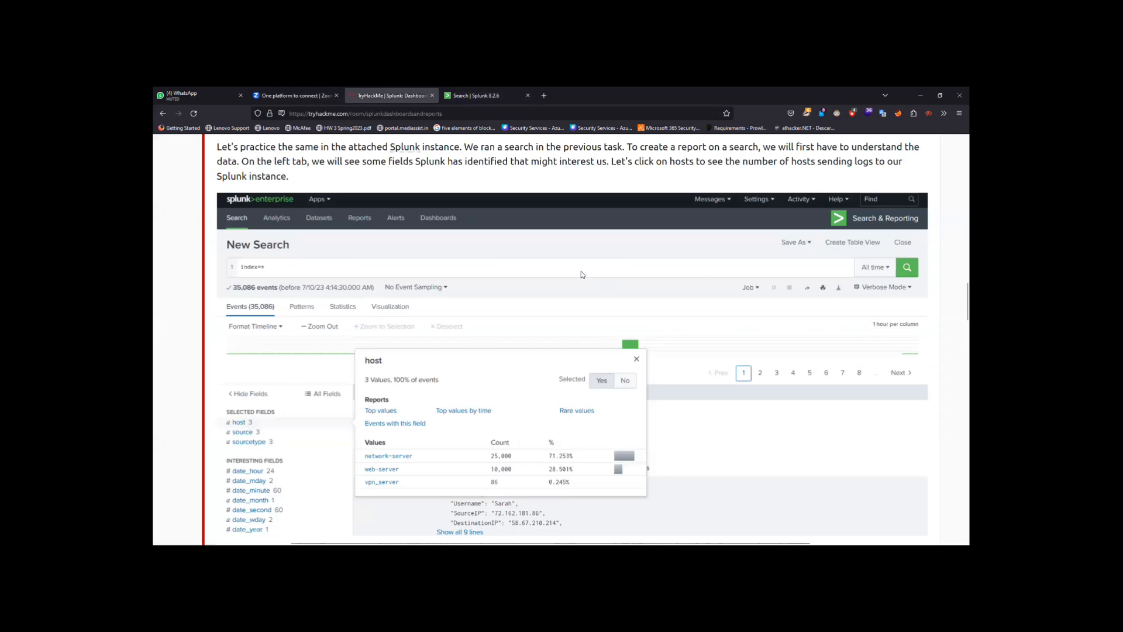
{"action": "left_click", "coordinate": [474, 95]}
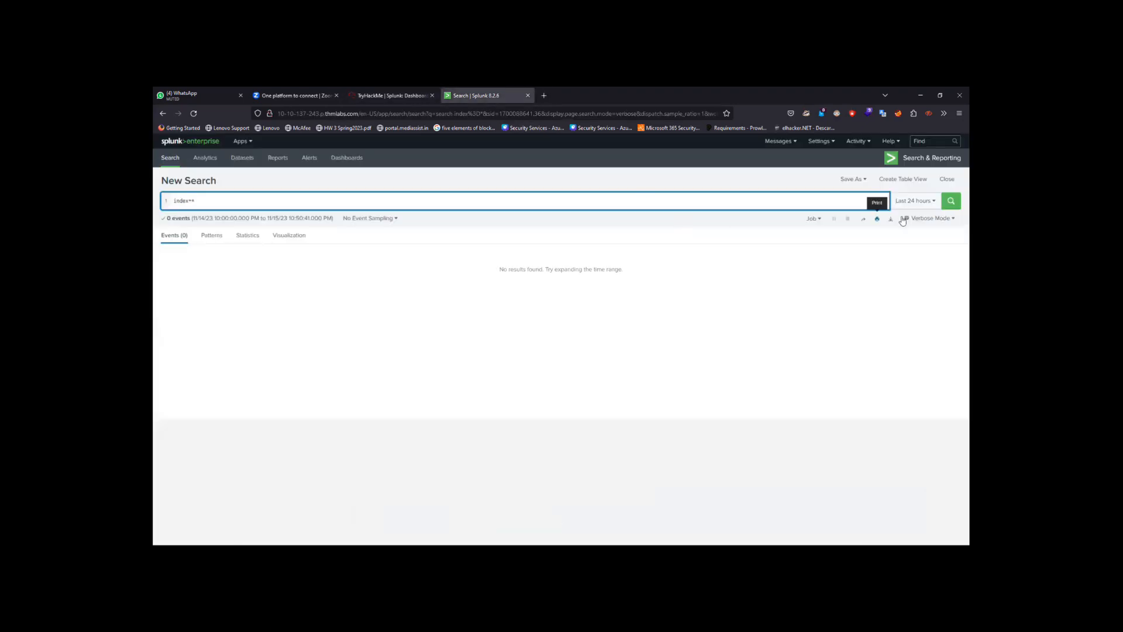
{"action": "left_click", "coordinate": [938, 204]}
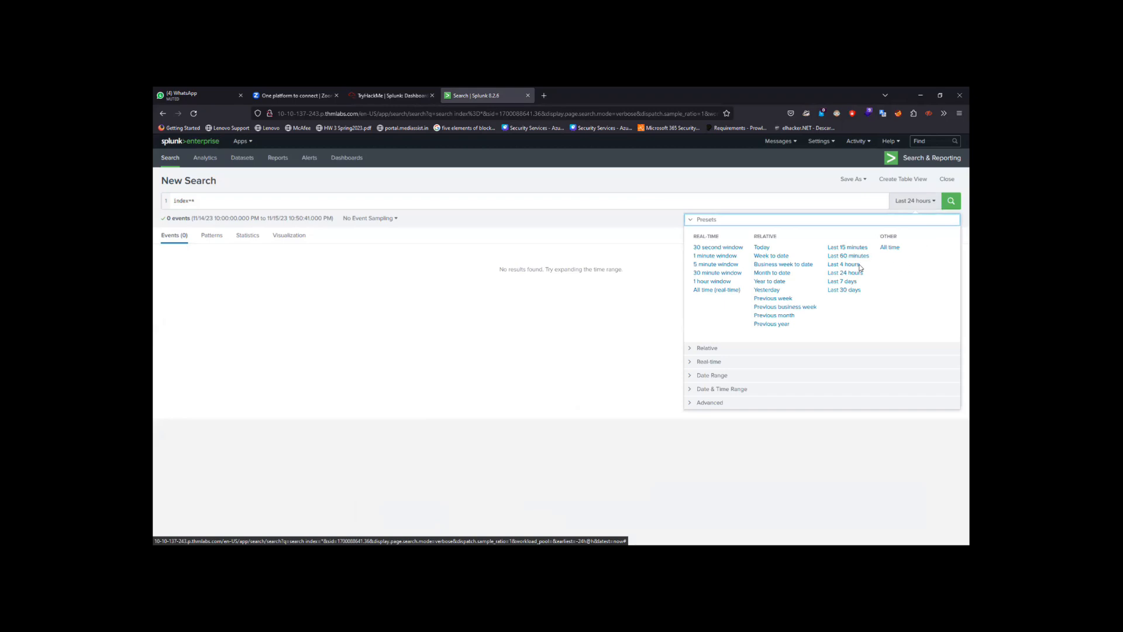
{"action": "left_click", "coordinate": [890, 248]}
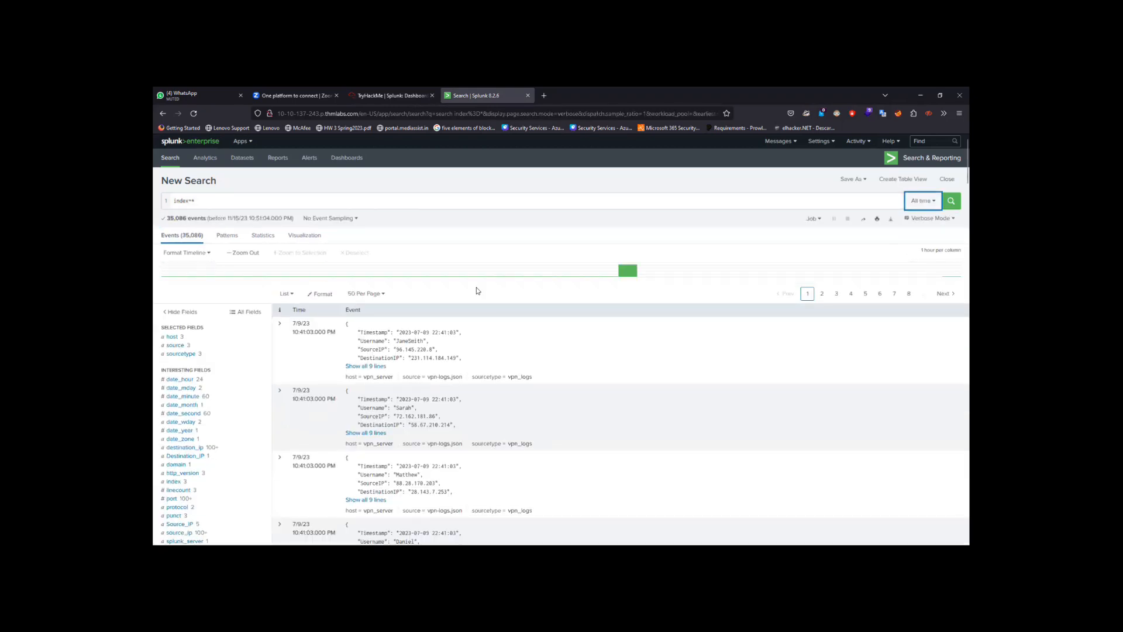
Examine the index=* search results page and show the options for saving the search.
{"action": "scroll", "coordinate": [349, 281], "scroll_direction": "up", "scroll_amount": 4}
{"action": "scroll", "coordinate": [349, 281], "scroll_direction": "left", "scroll_amount": 2}
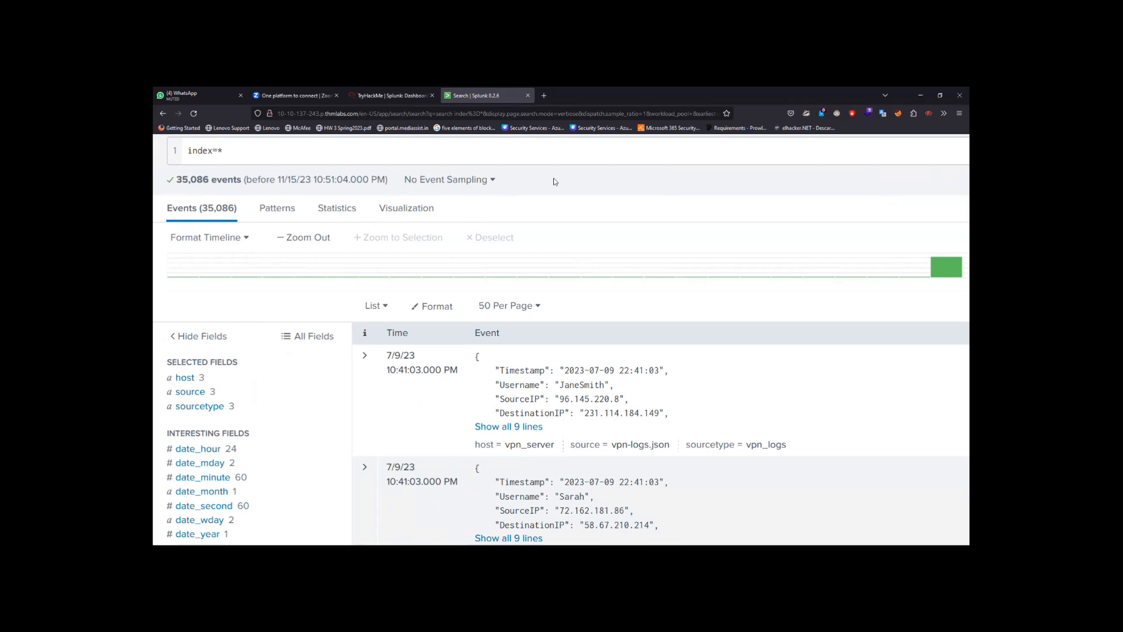
{"action": "scroll", "coordinate": [554, 181], "scroll_direction": "up", "scroll_amount": 2}
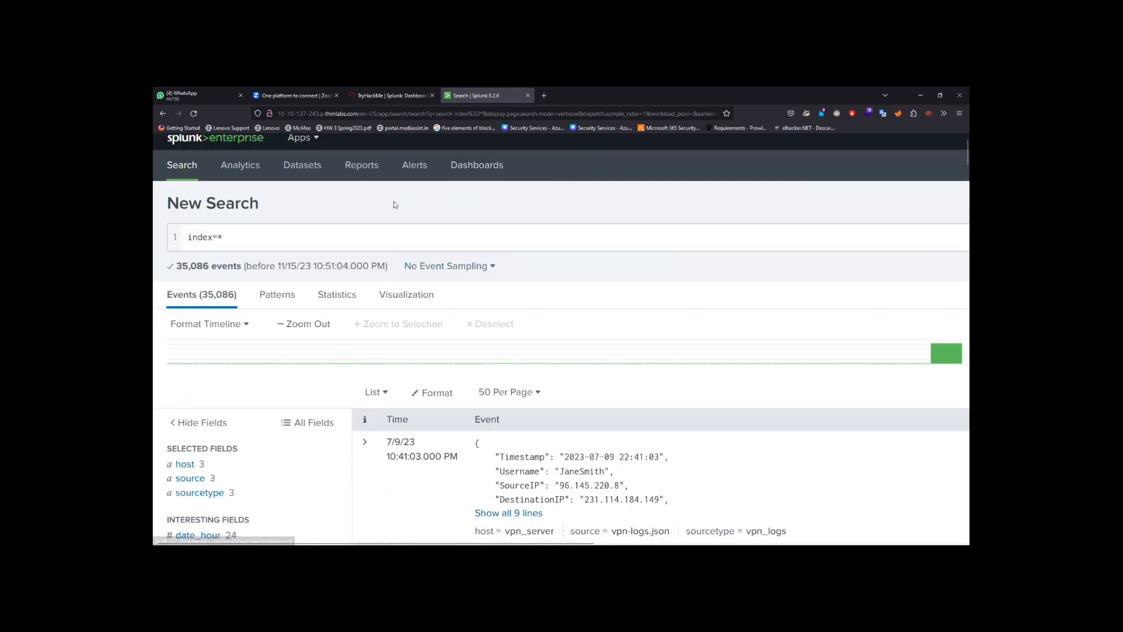
{"action": "scroll", "coordinate": [394, 205], "scroll_direction": "right", "scroll_amount": 10}
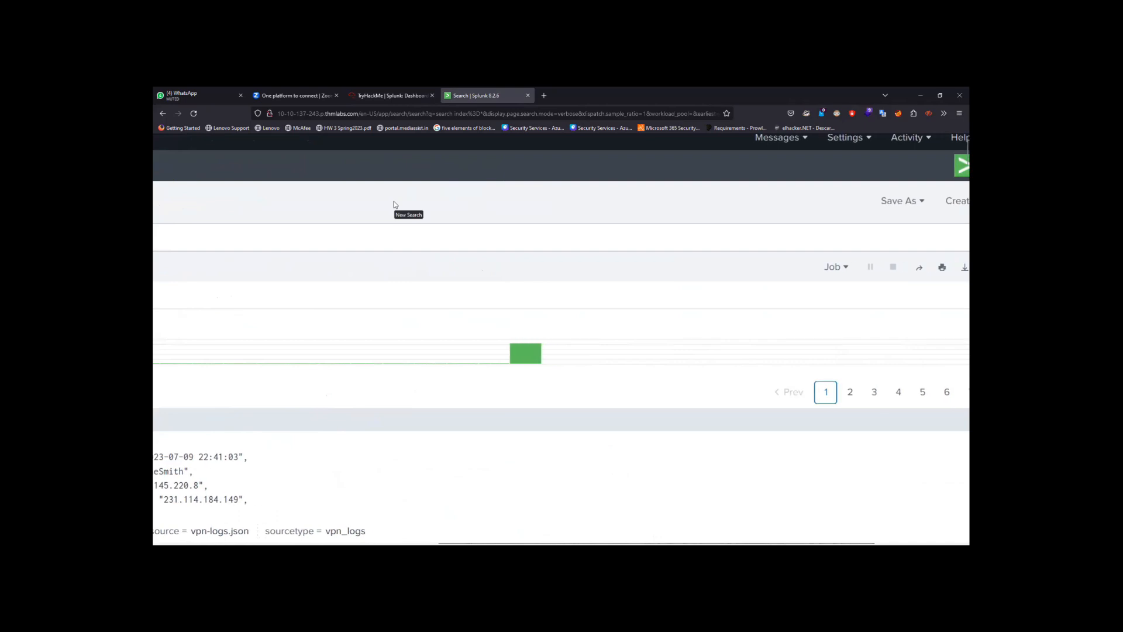
{"action": "scroll", "coordinate": [395, 205], "scroll_direction": "right", "scroll_amount": 3}
{"action": "left_click", "coordinate": [785, 201]}
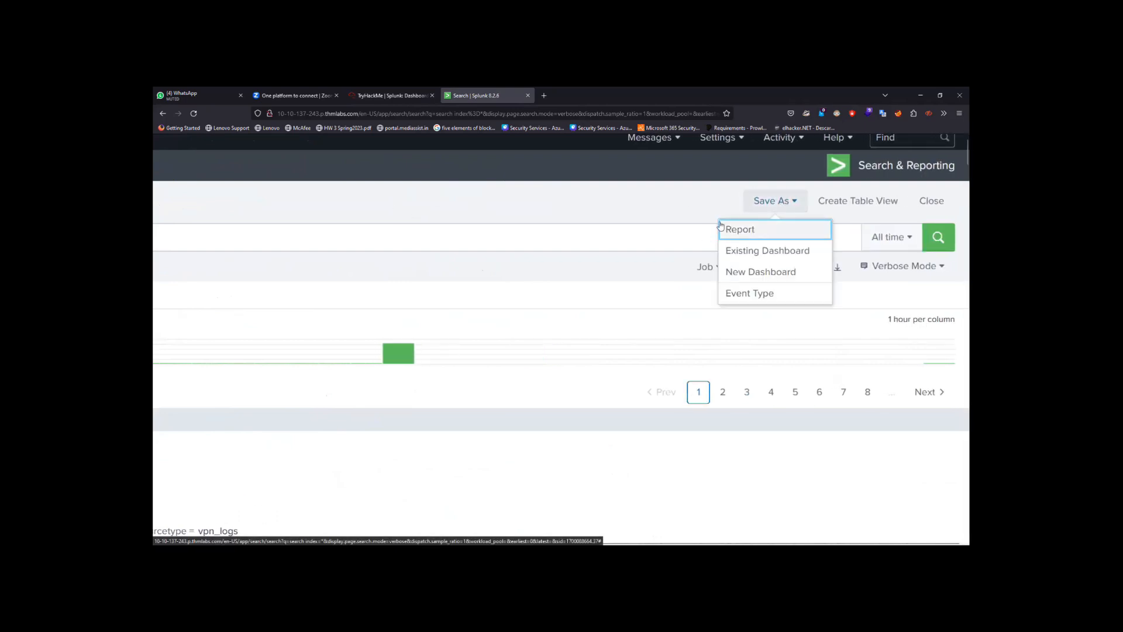
{"action": "left_click", "coordinate": [531, 219]}
{"action": "scroll", "coordinate": [531, 221], "scroll_direction": "left", "scroll_amount": 8}
{"action": "scroll", "coordinate": [531, 222], "scroll_direction": "left", "scroll_amount": 4}
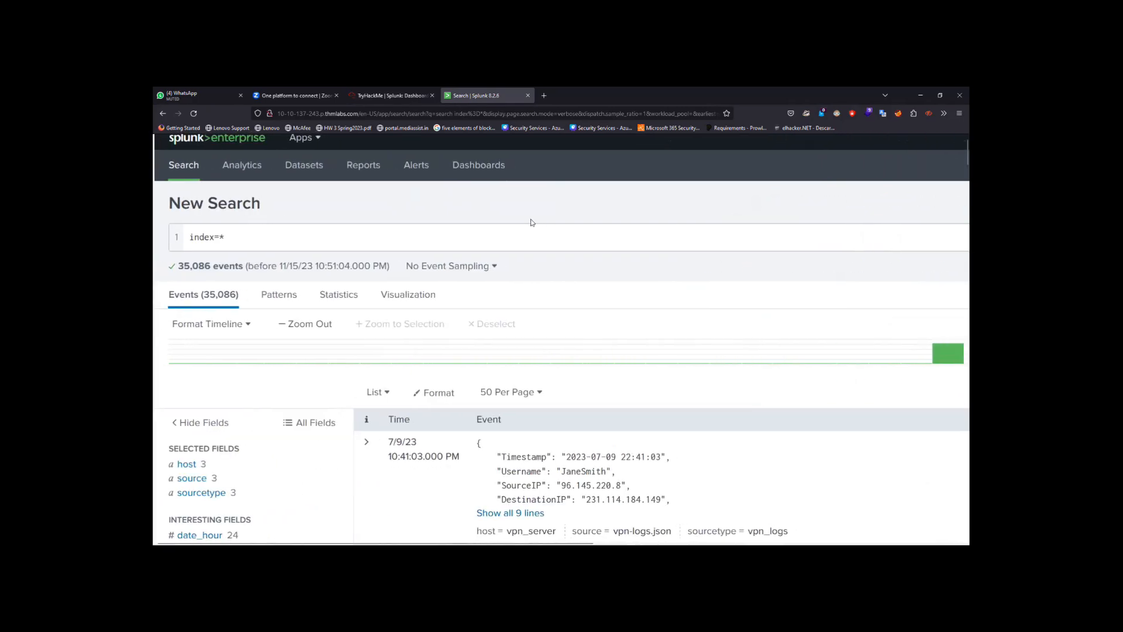
Look through the interesting fields and show the value breakdowns of protocol and http_version.
{"action": "scroll", "coordinate": [326, 371], "scroll_direction": "down", "scroll_amount": 3}
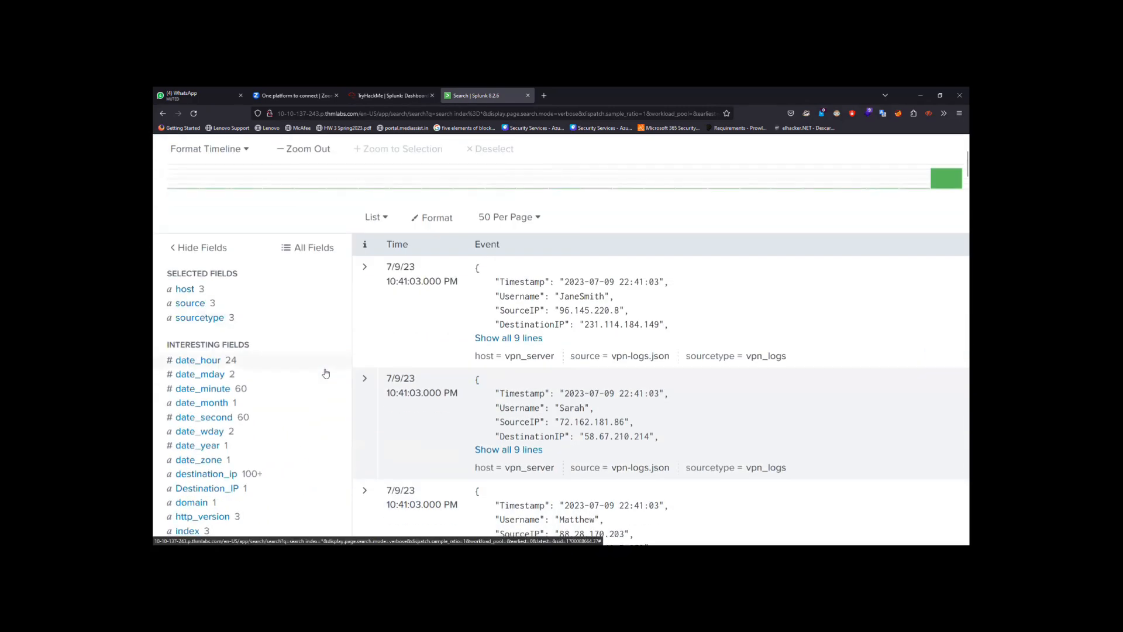
{"action": "scroll", "coordinate": [313, 273], "scroll_direction": "down", "scroll_amount": 3}
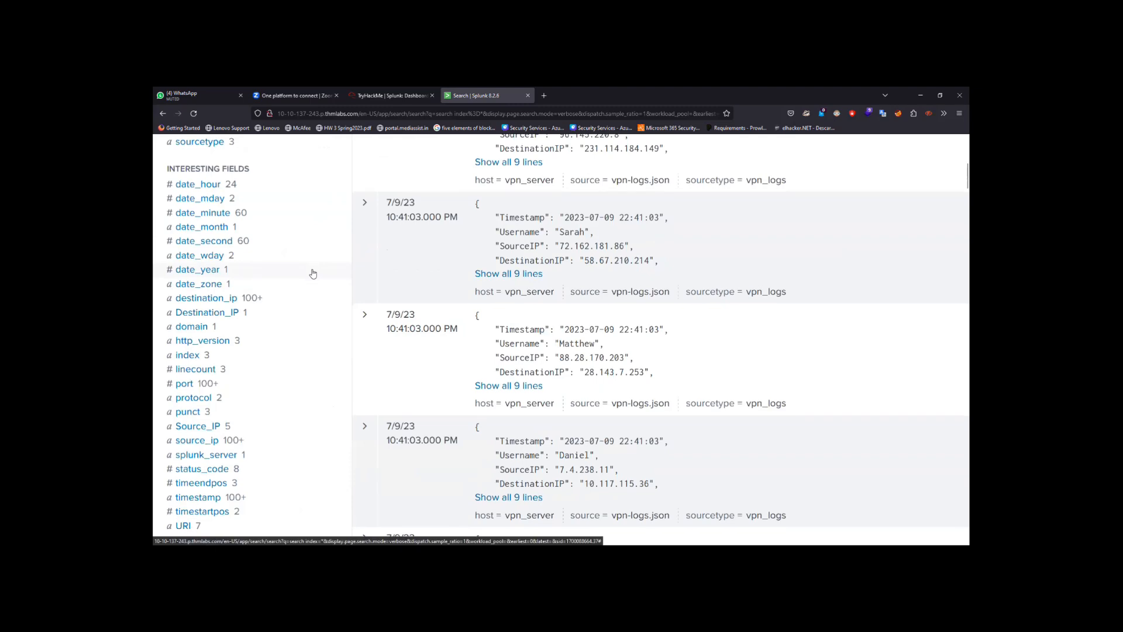
{"action": "left_click", "coordinate": [202, 403]}
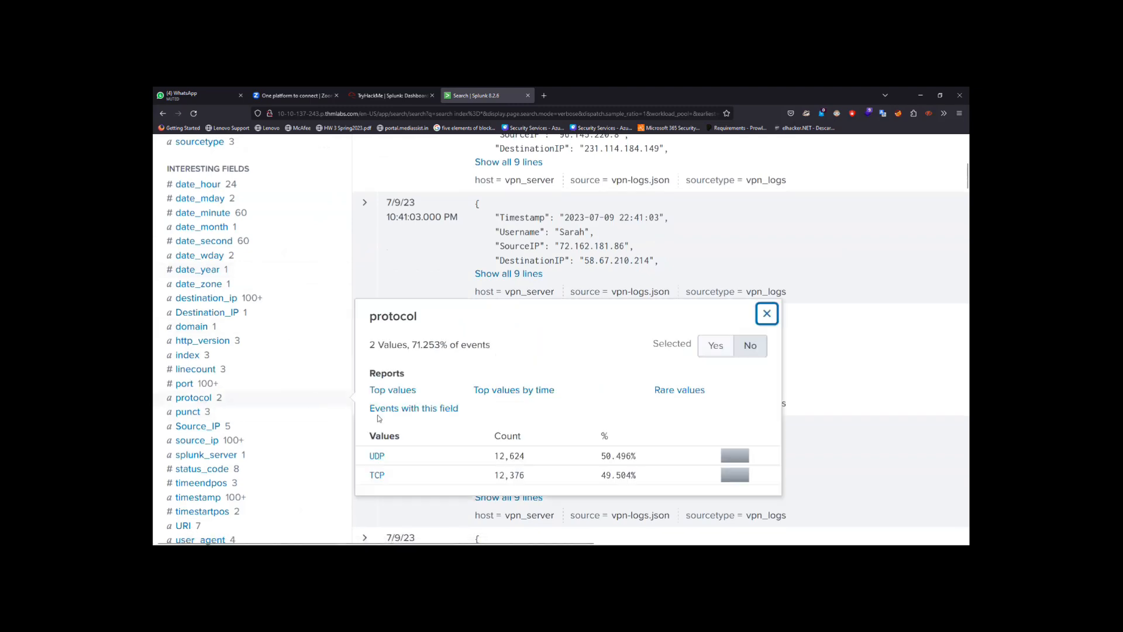
{"action": "scroll", "coordinate": [378, 419], "scroll_direction": "down", "scroll_amount": 2}
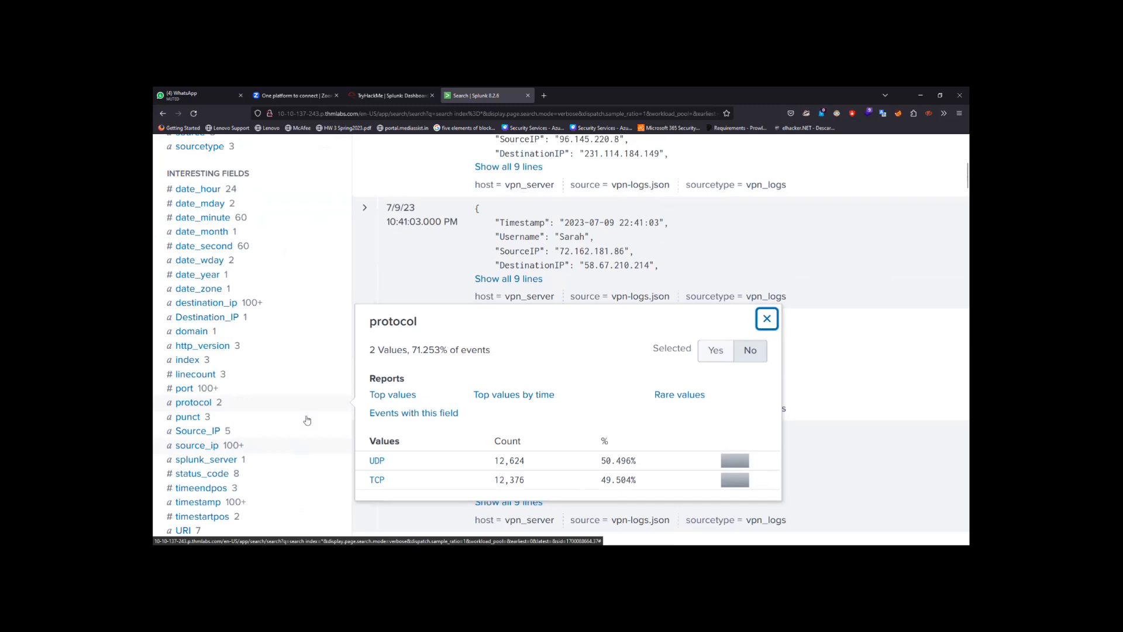
{"action": "left_click", "coordinate": [224, 349]}
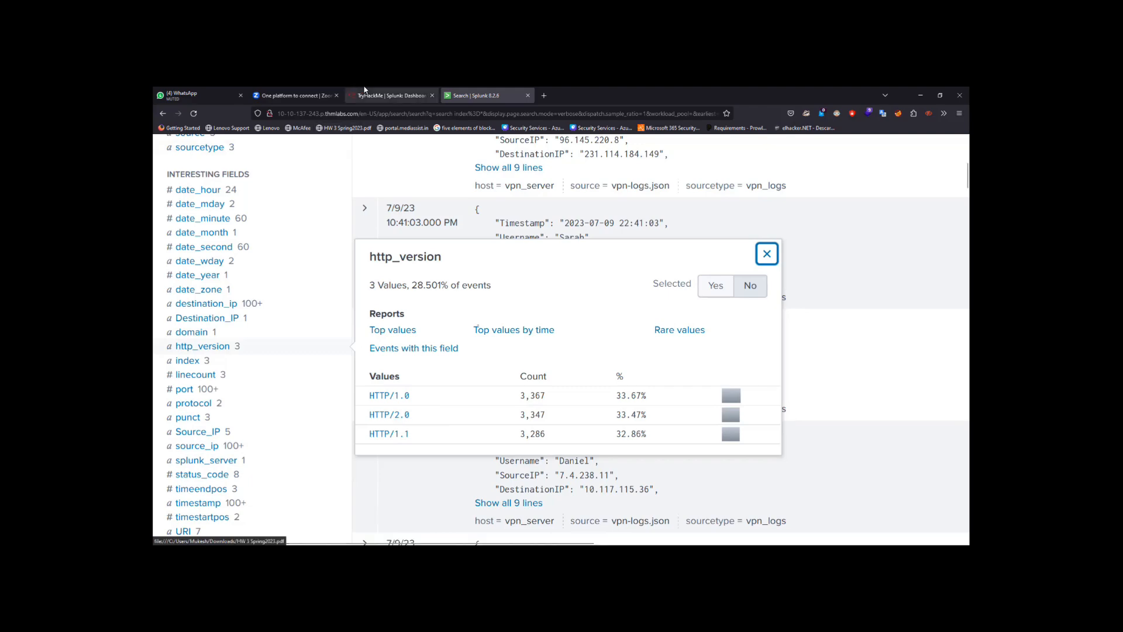
Read the TryHackMe explanation of the query host=vpn_server | stats count by Username.
{"action": "left_click", "coordinate": [391, 95]}
{"action": "scroll", "coordinate": [370, 363], "scroll_direction": "down", "scroll_amount": 6}
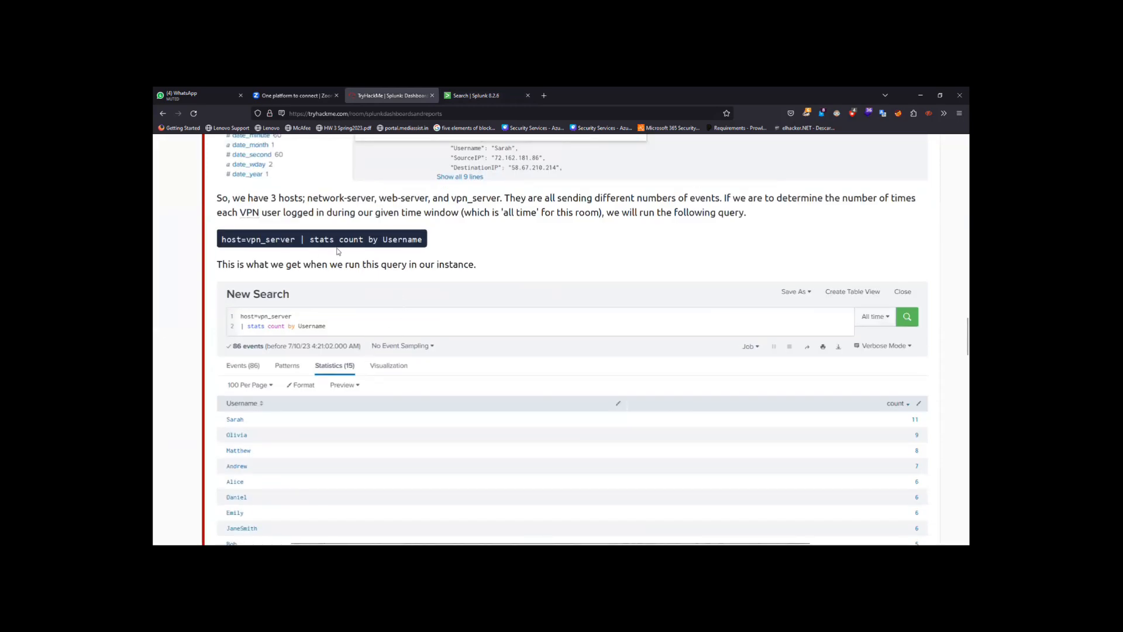
{"action": "scroll", "coordinate": [342, 256], "scroll_direction": "up", "scroll_amount": 3}
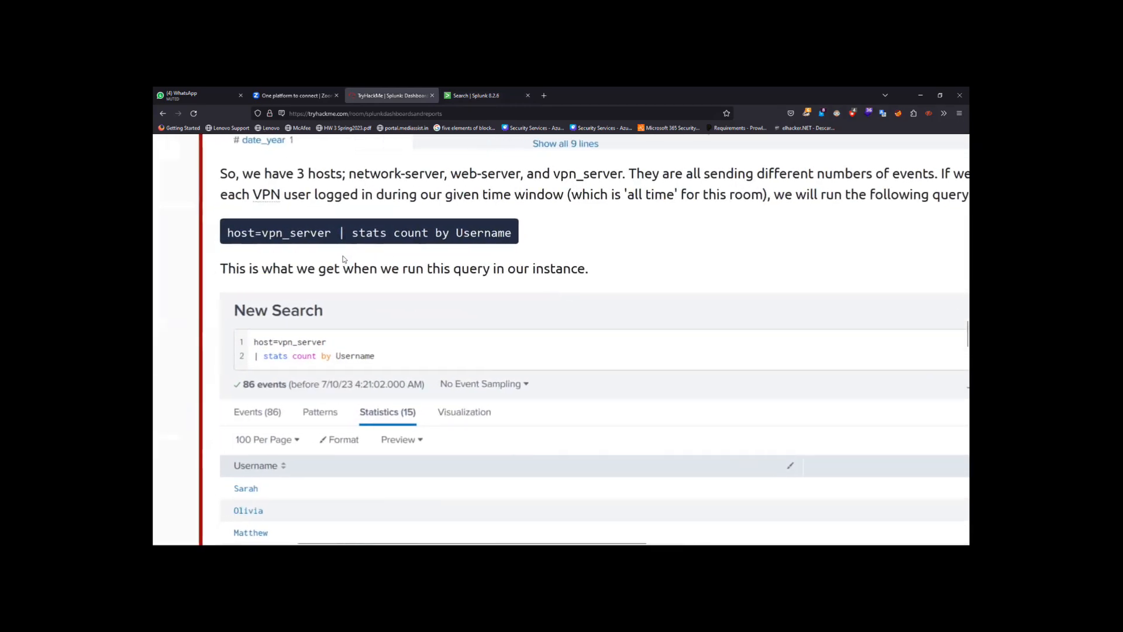
{"action": "scroll", "coordinate": [343, 258], "scroll_direction": "up", "scroll_amount": 1}
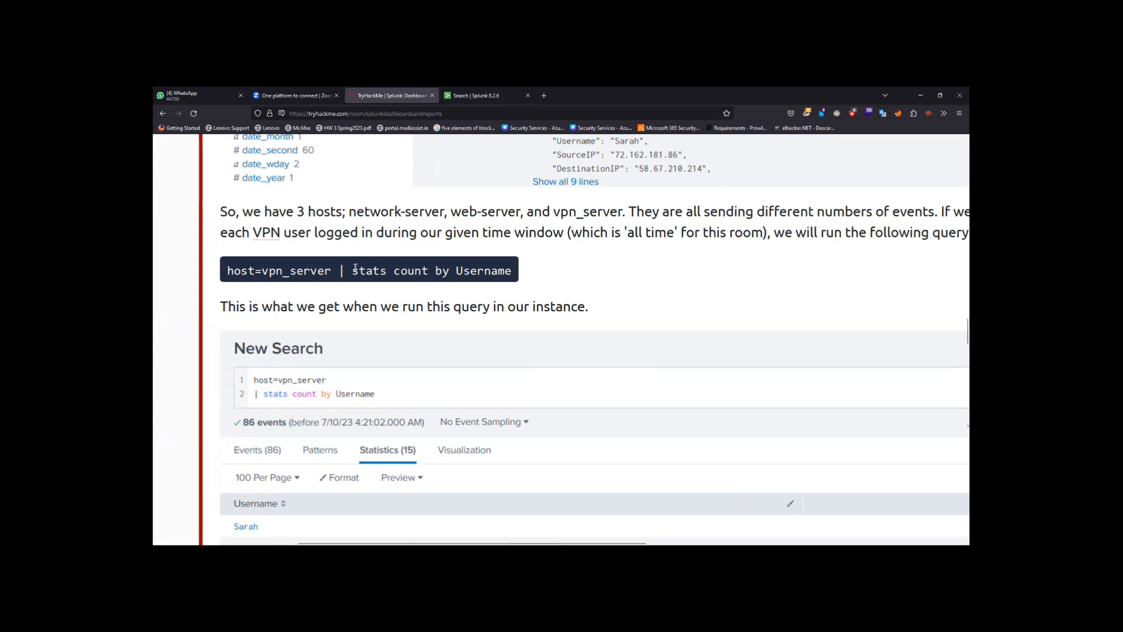
Return to the Splunk search and examine the value breakdown of the host field.
{"action": "left_click", "coordinate": [477, 96]}
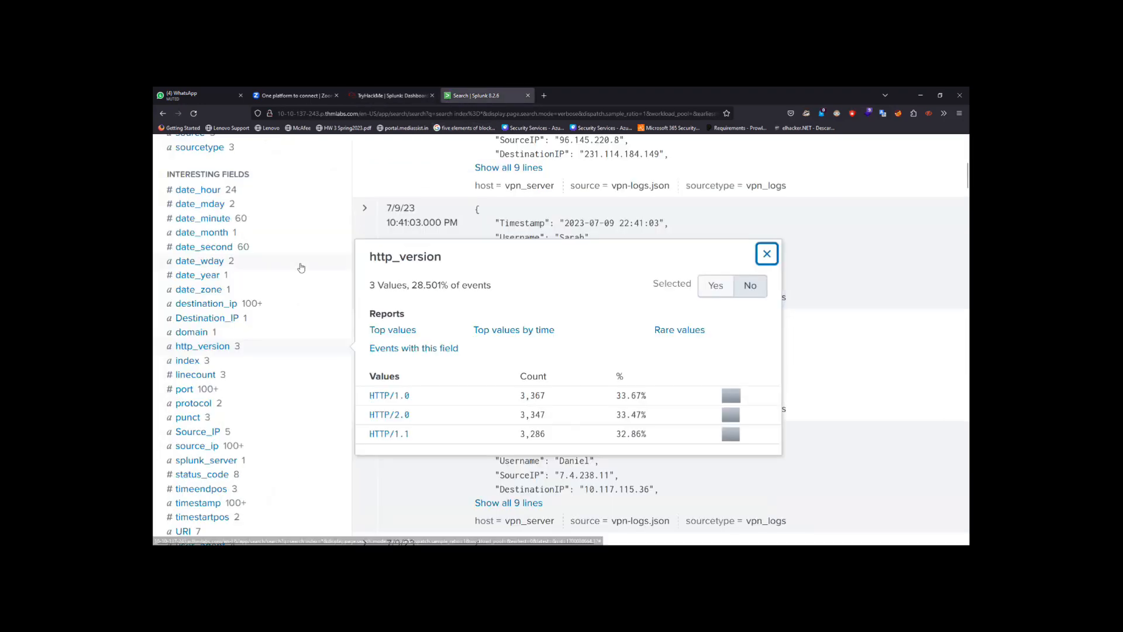
{"action": "scroll", "coordinate": [261, 286], "scroll_direction": "up", "scroll_amount": 1}
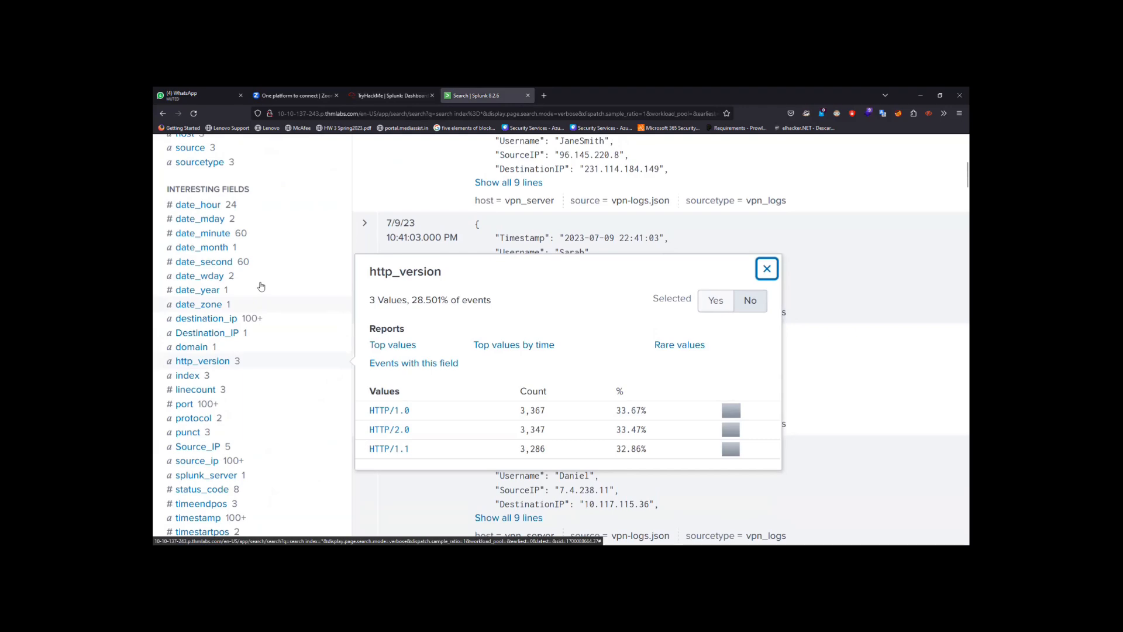
{"action": "scroll", "coordinate": [261, 286], "scroll_direction": "up", "scroll_amount": 3}
{"action": "left_click", "coordinate": [187, 285]}
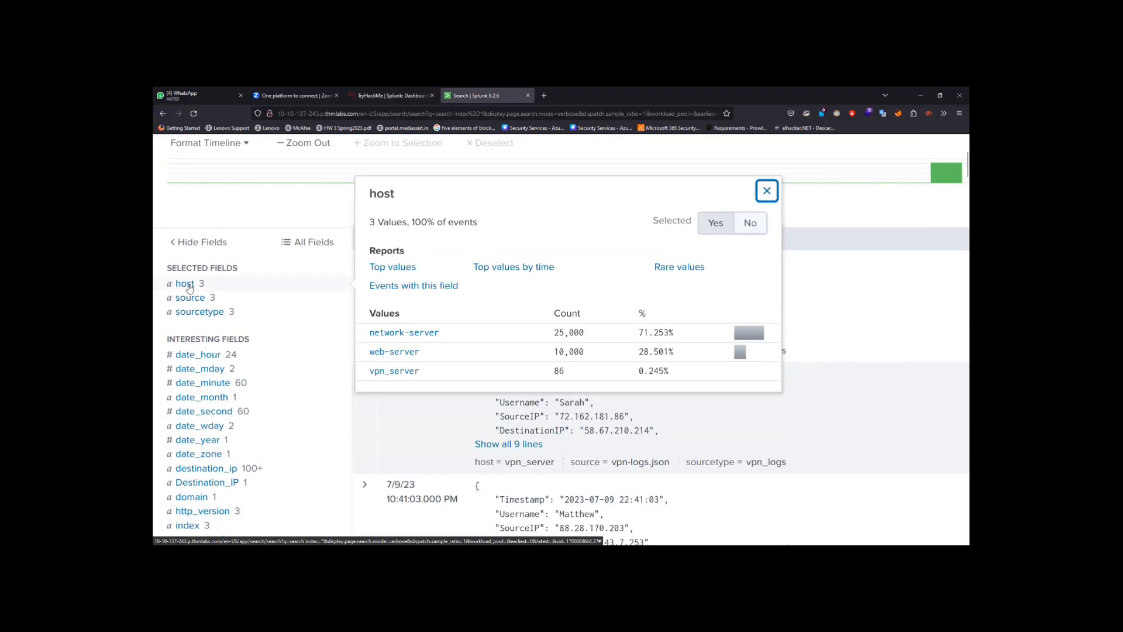
{"action": "scroll", "coordinate": [402, 361], "scroll_direction": "up", "scroll_amount": 3}
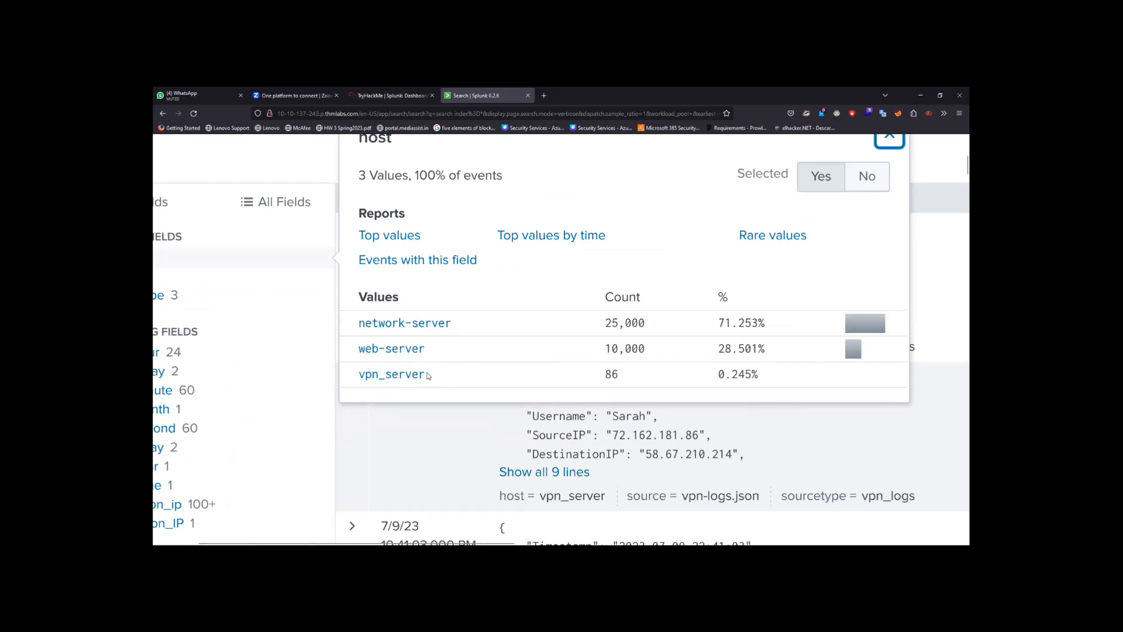
Narrow the index=* search to events from the host vpn_server.
{"action": "left_click", "coordinate": [399, 380]}
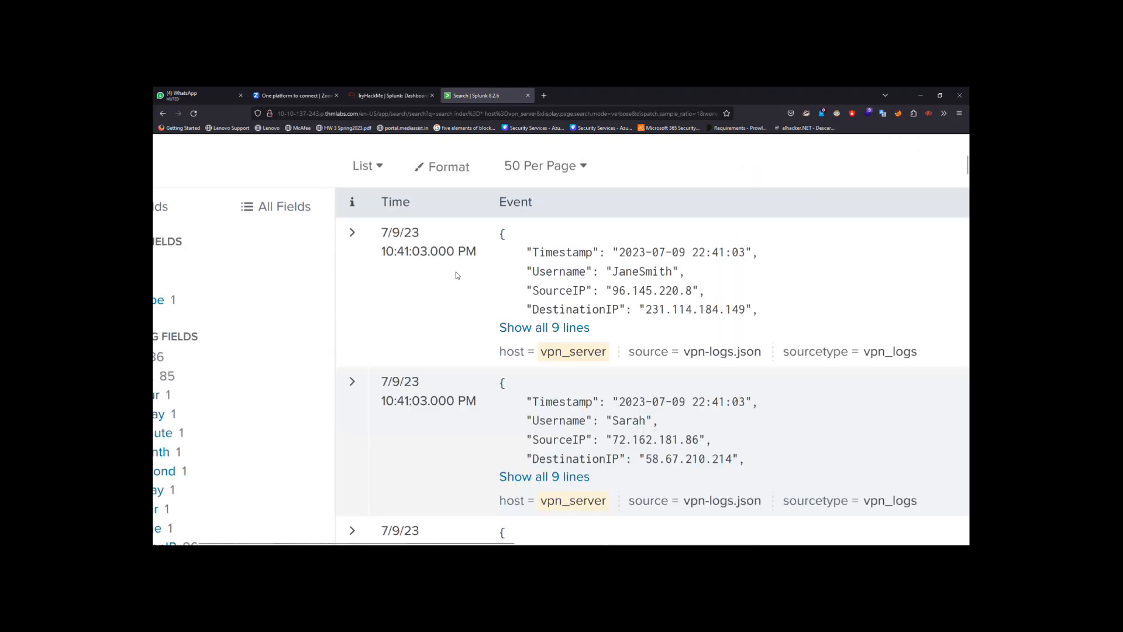
{"action": "scroll", "coordinate": [456, 274], "scroll_direction": "up", "scroll_amount": 5}
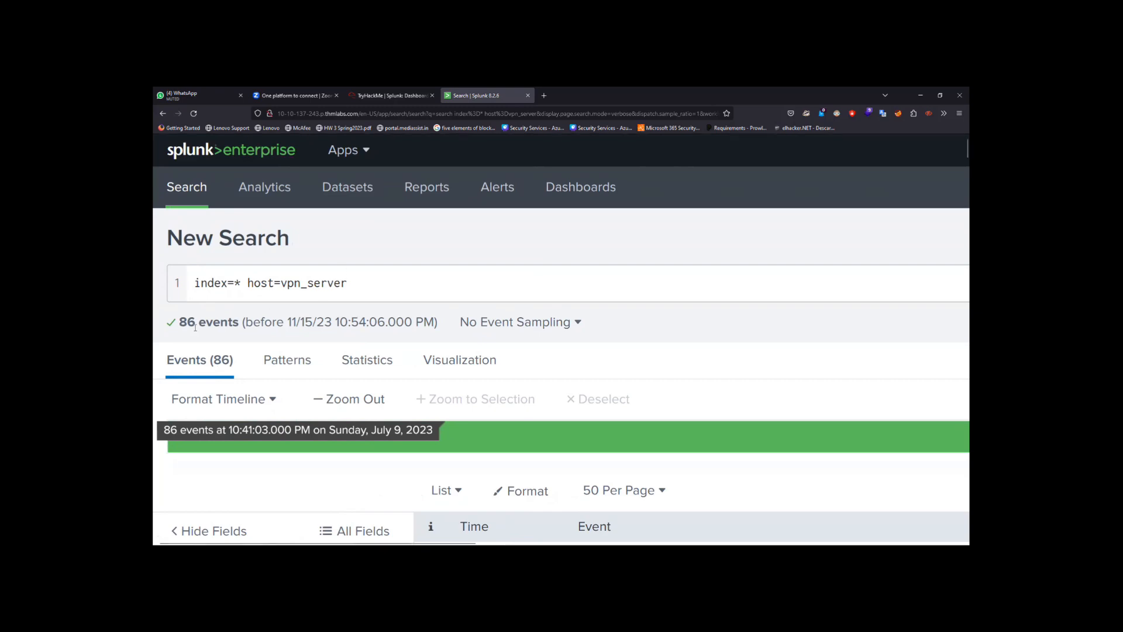
Switch to the TryHackMe room and copy "| stats count by Username" from the example query.
{"action": "left_click", "coordinate": [371, 91]}
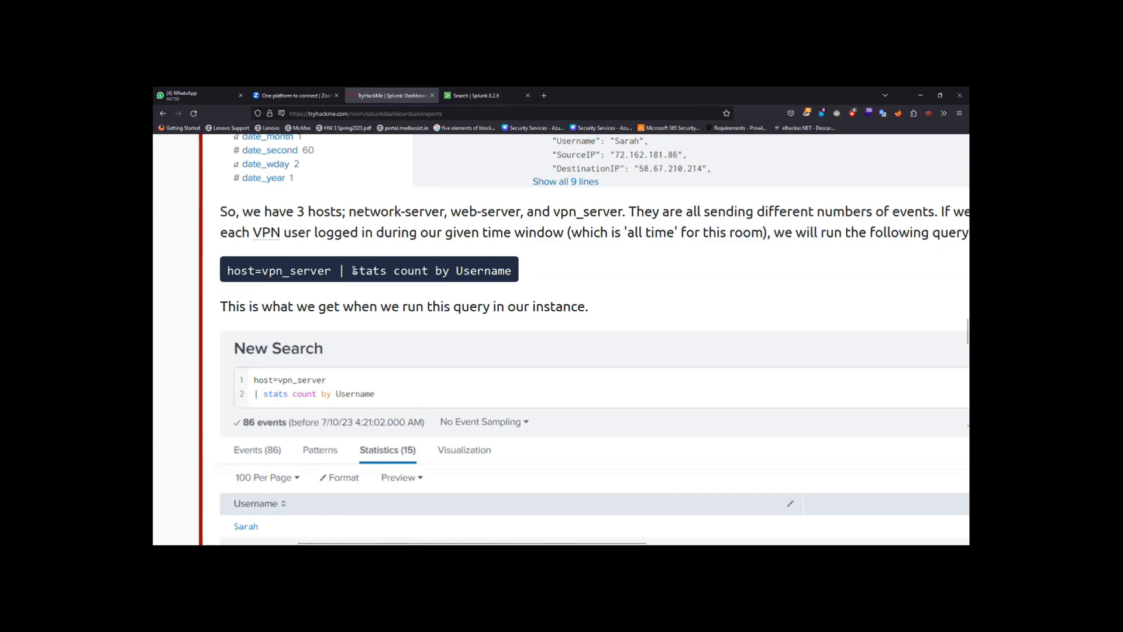
{"action": "left_click_drag", "start_coordinate": [354, 270], "coordinate": [515, 272]}
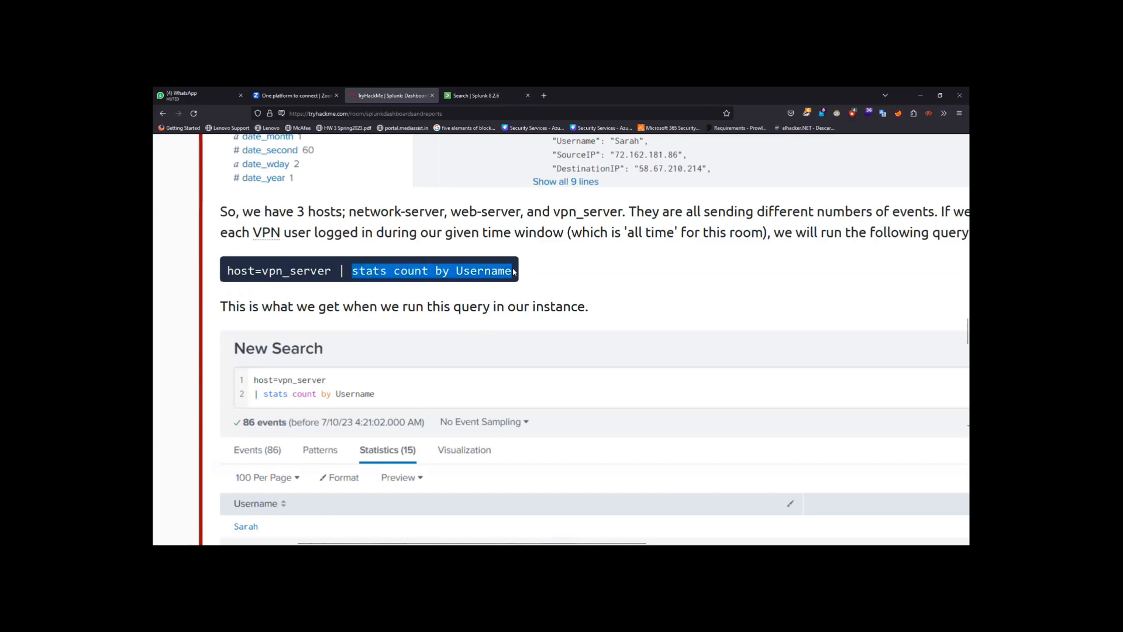
{"action": "left_click", "coordinate": [390, 271]}
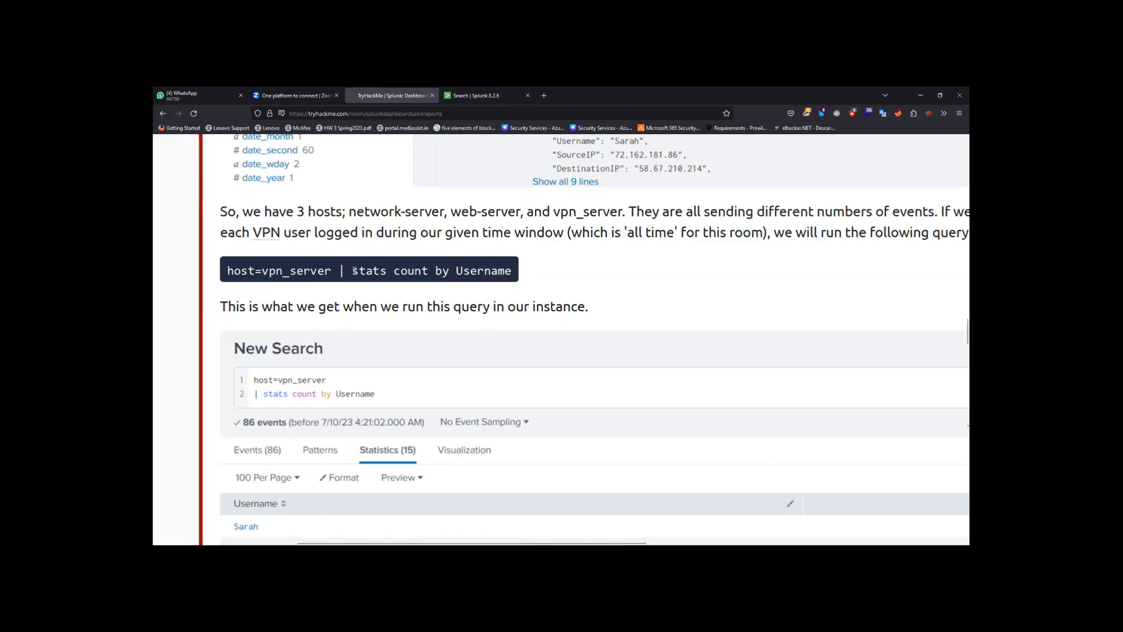
{"action": "left_click_drag", "start_coordinate": [338, 271], "coordinate": [514, 274]}
{"action": "key", "text": "ctrl+c"}
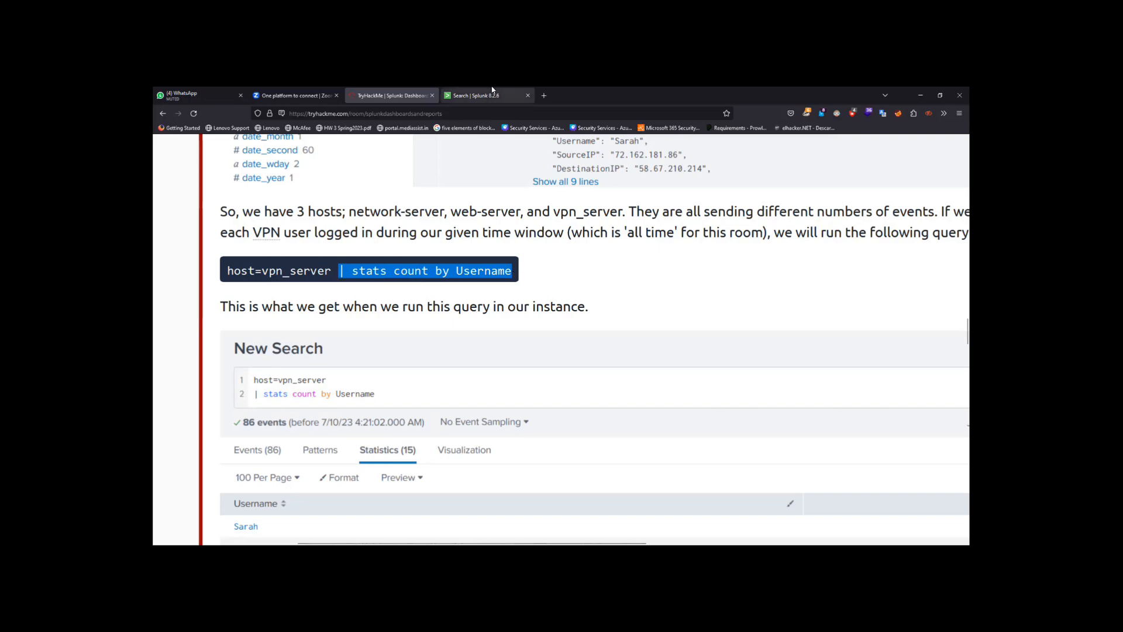
Return to Splunk, append "| stats count by Username" to the index=* host=vpn_server query and run it.
{"action": "left_click", "coordinate": [475, 95]}
{"action": "left_click", "coordinate": [359, 283]}
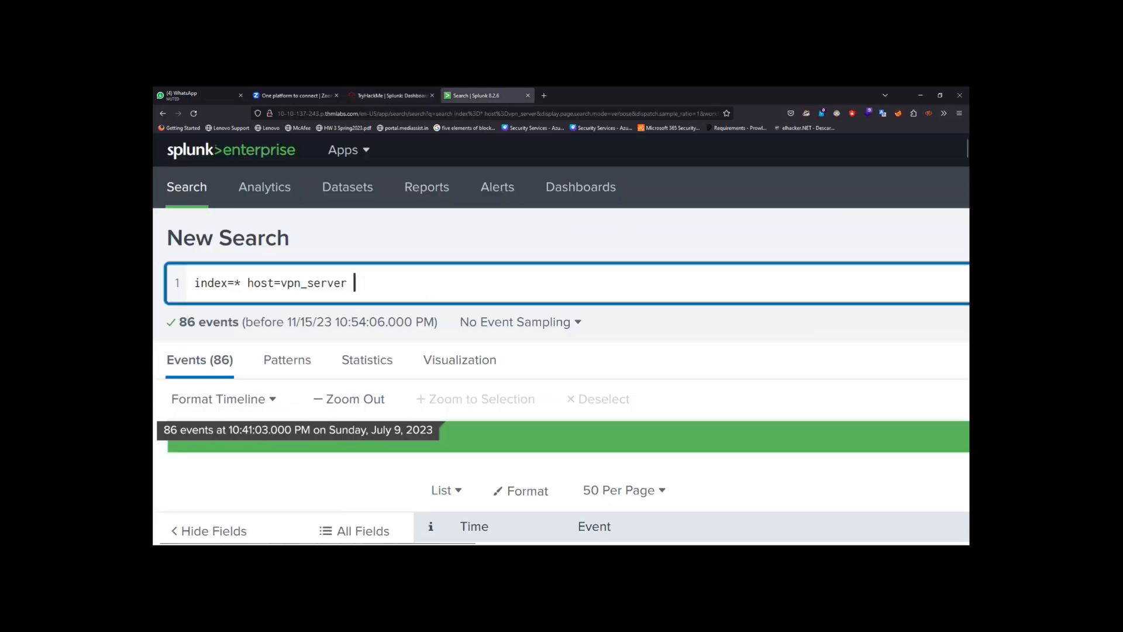
{"action": "key", "text": "ctrl+v"}
{"action": "key", "text": "Return"}
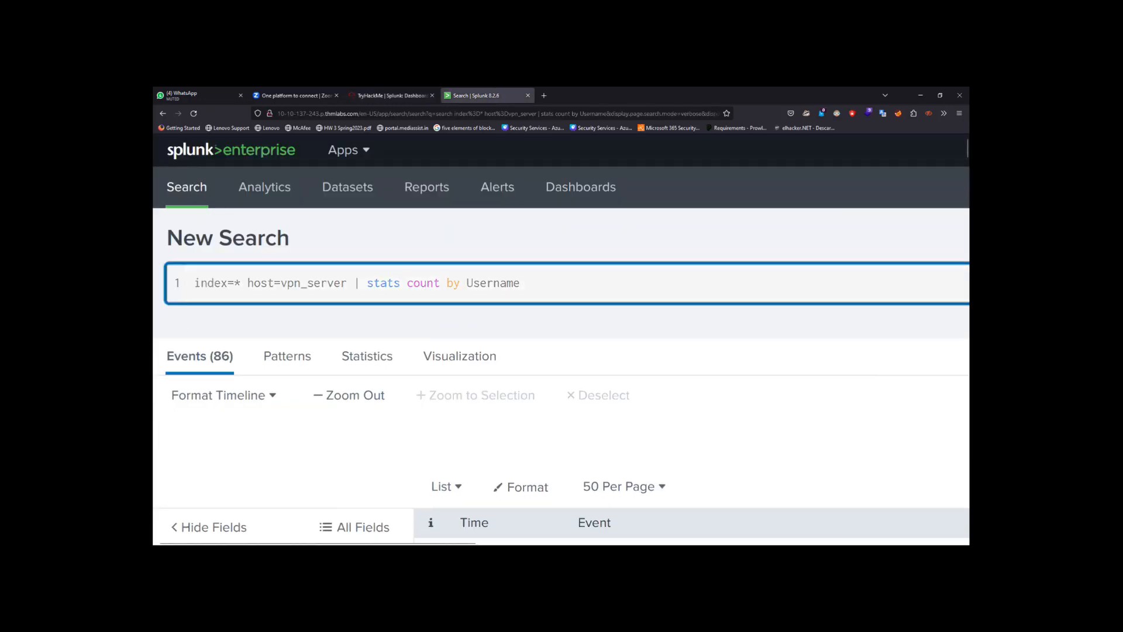
Examine the list of usernames in the statistics results from beginning to end and compare it with the query.
{"action": "key", "text": "ctrl+minus"}
{"action": "key", "text": "ctrl+minus"}
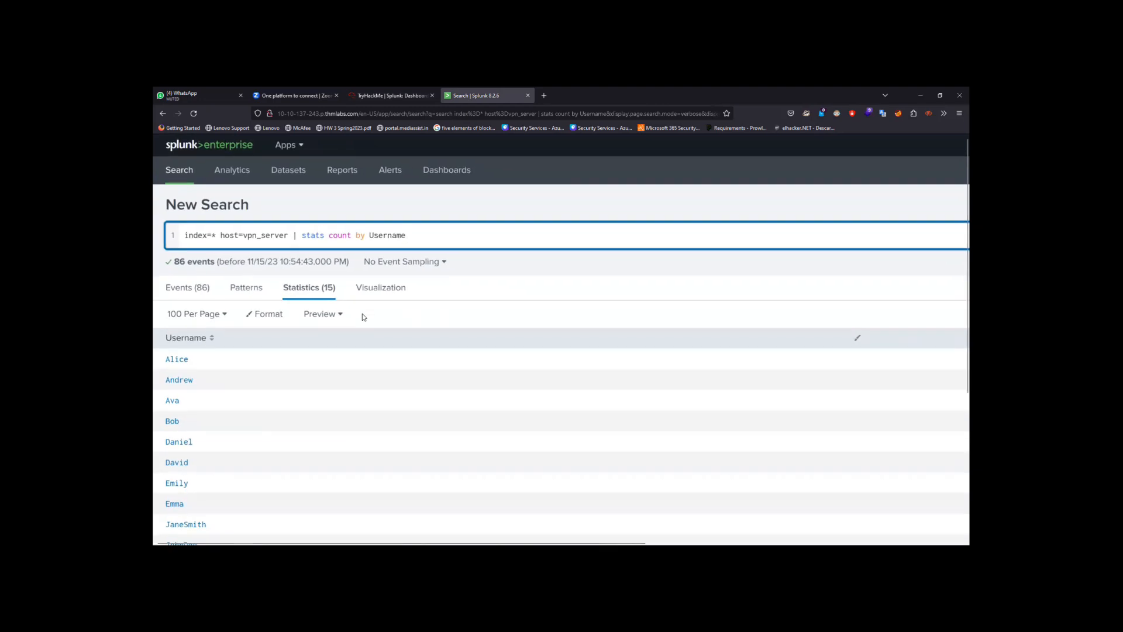
{"action": "scroll", "coordinate": [295, 303], "scroll_direction": "down", "scroll_amount": 1}
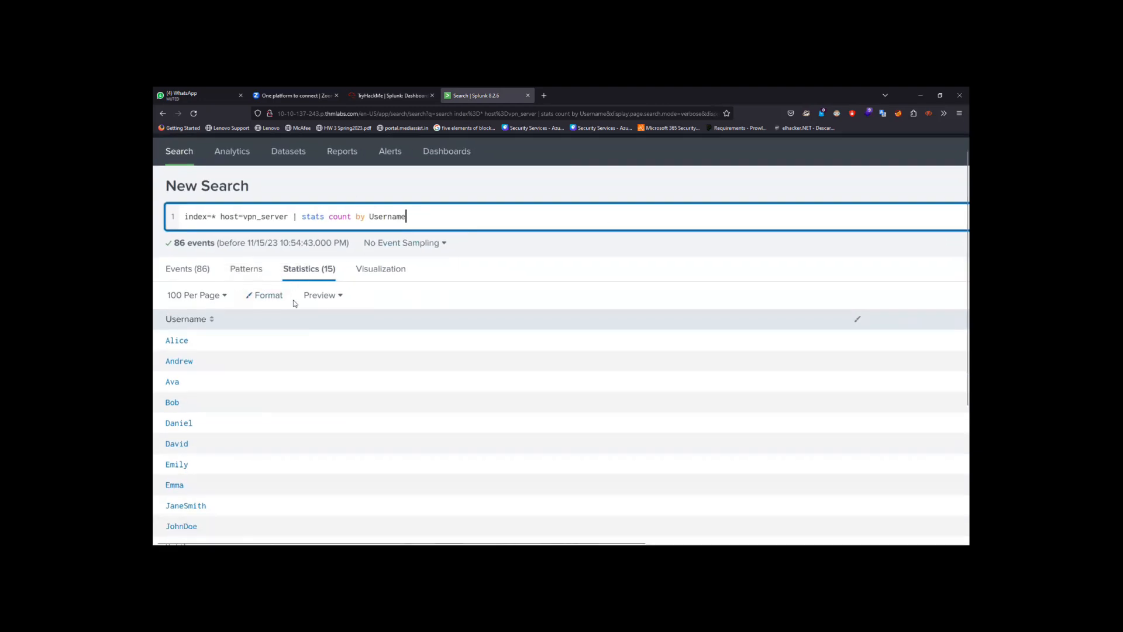
{"action": "scroll", "coordinate": [294, 303], "scroll_direction": "up", "scroll_amount": 2}
{"action": "scroll", "coordinate": [294, 303], "scroll_direction": "left", "scroll_amount": 1}
{"action": "scroll", "coordinate": [295, 303], "scroll_direction": "down", "scroll_amount": 5}
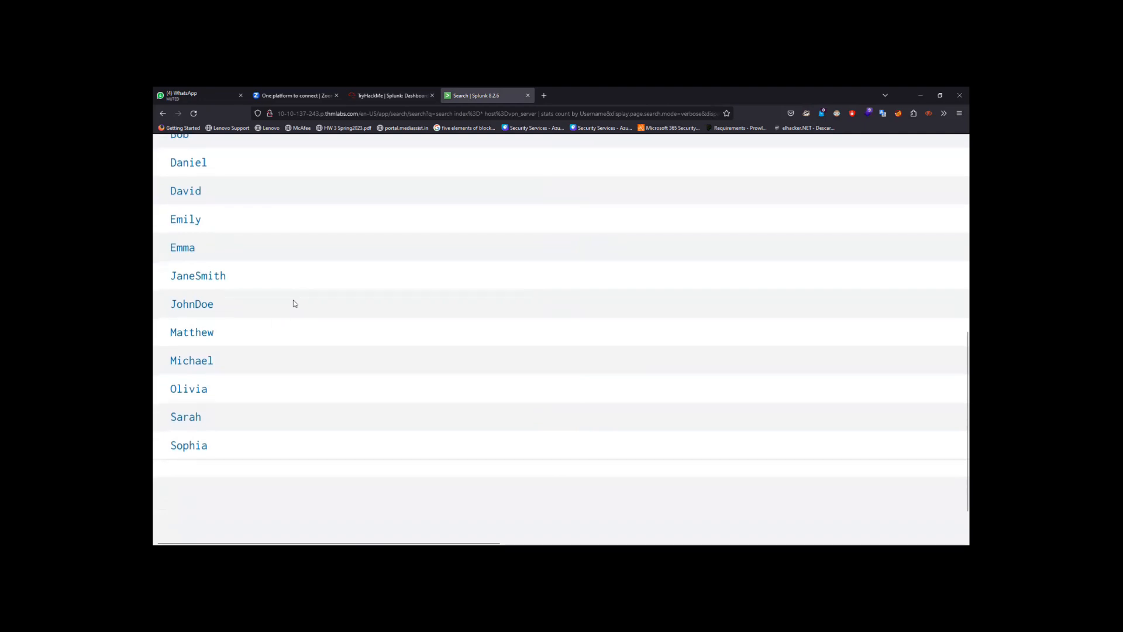
{"action": "scroll", "coordinate": [200, 390], "scroll_direction": "up", "scroll_amount": 3}
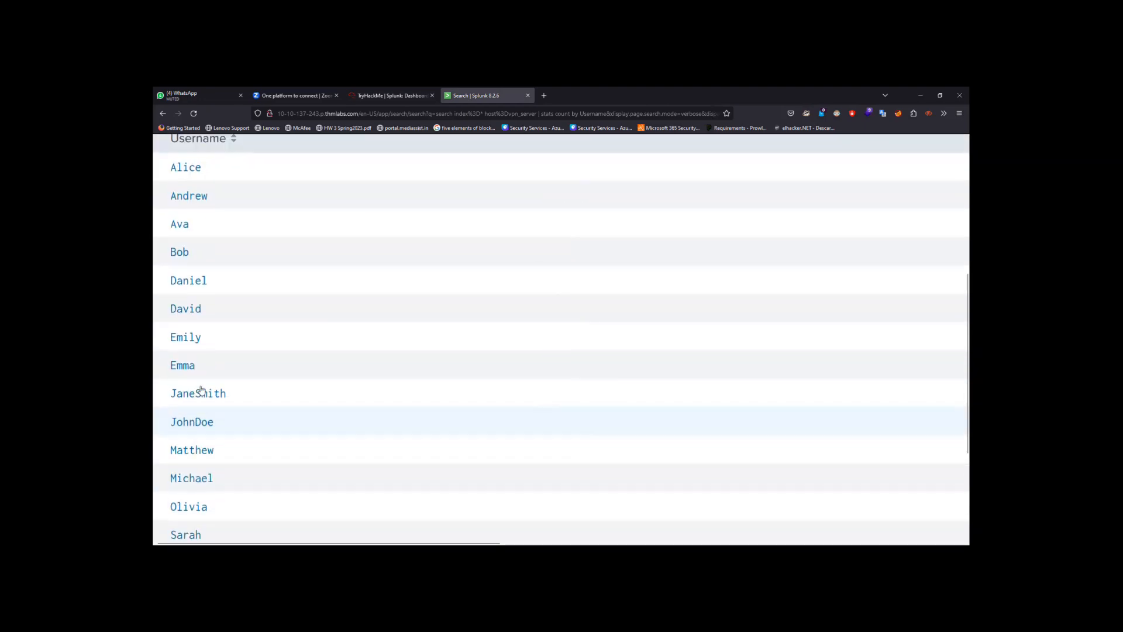
{"action": "scroll", "coordinate": [193, 306], "scroll_direction": "up", "scroll_amount": 1}
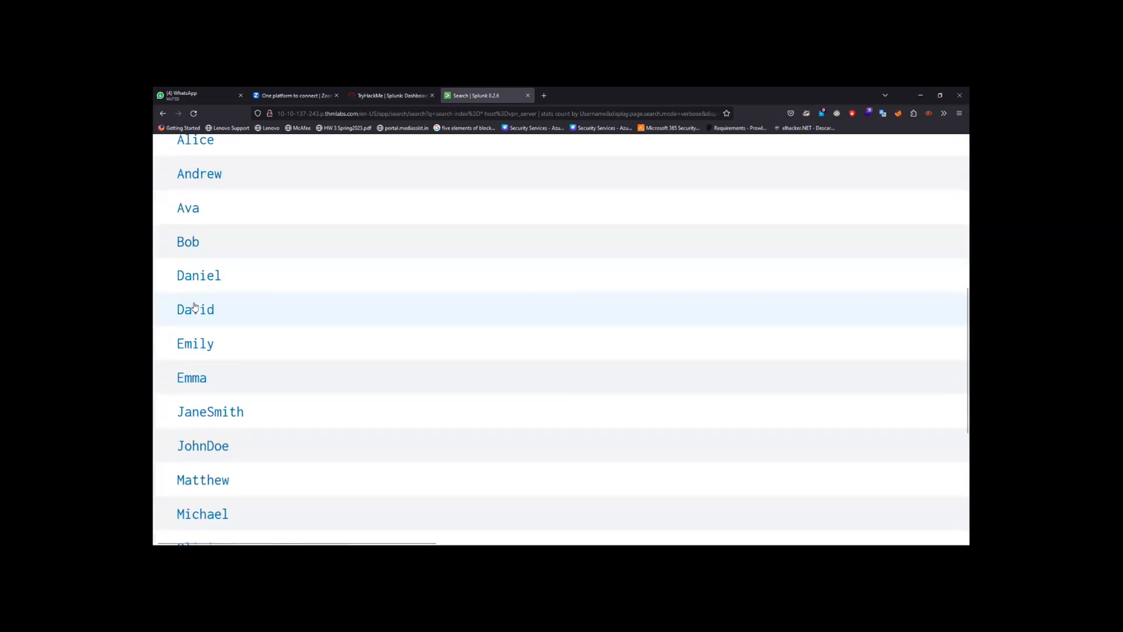
{"action": "scroll", "coordinate": [194, 306], "scroll_direction": "up", "scroll_amount": 3}
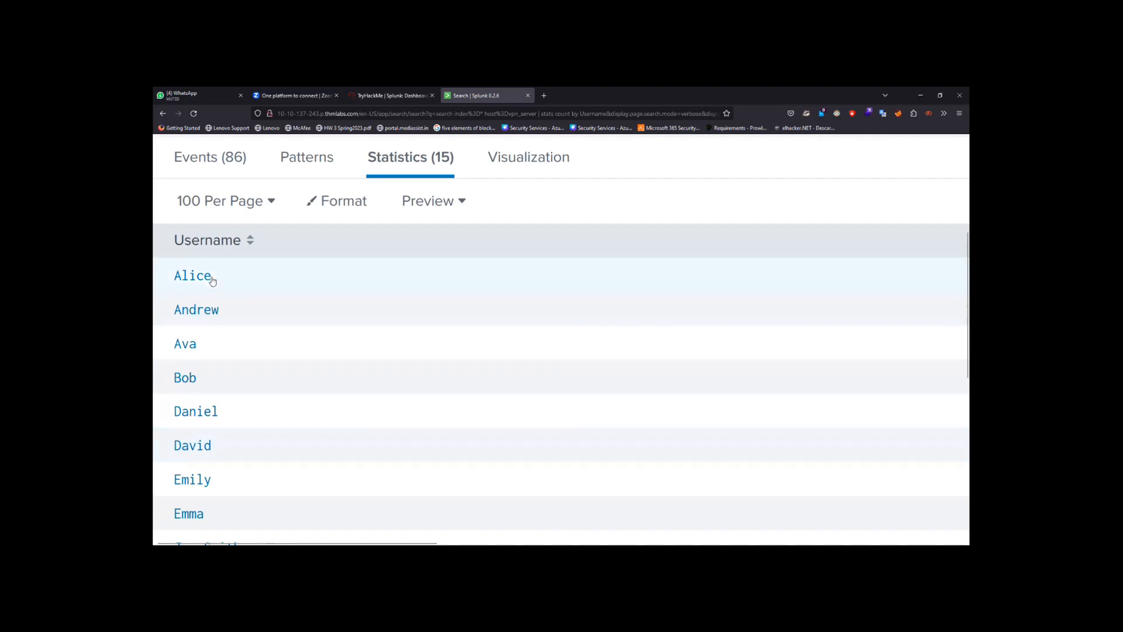
{"action": "scroll", "coordinate": [210, 288], "scroll_direction": "down", "scroll_amount": 1}
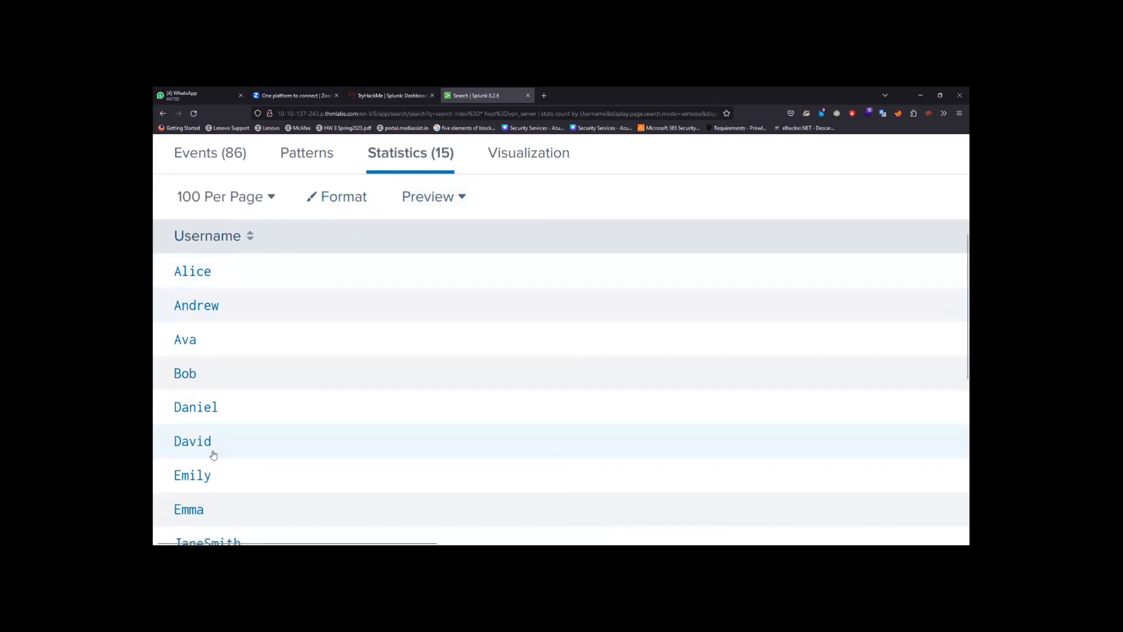
{"action": "scroll", "coordinate": [214, 455], "scroll_direction": "down", "scroll_amount": 6}
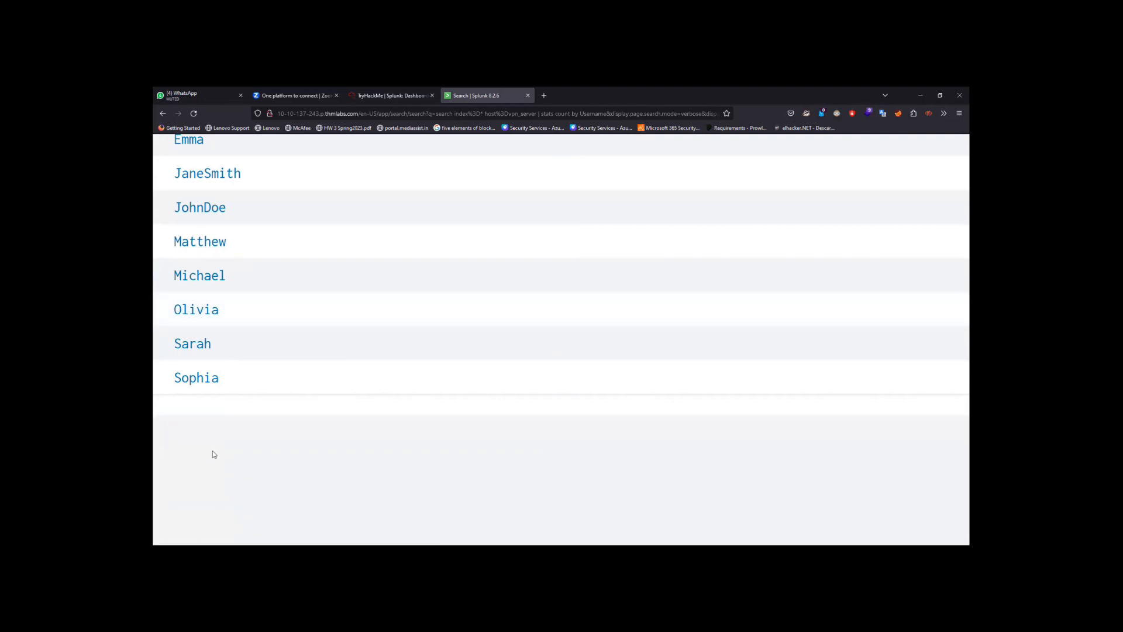
{"action": "scroll", "coordinate": [213, 450], "scroll_direction": "up", "scroll_amount": 6}
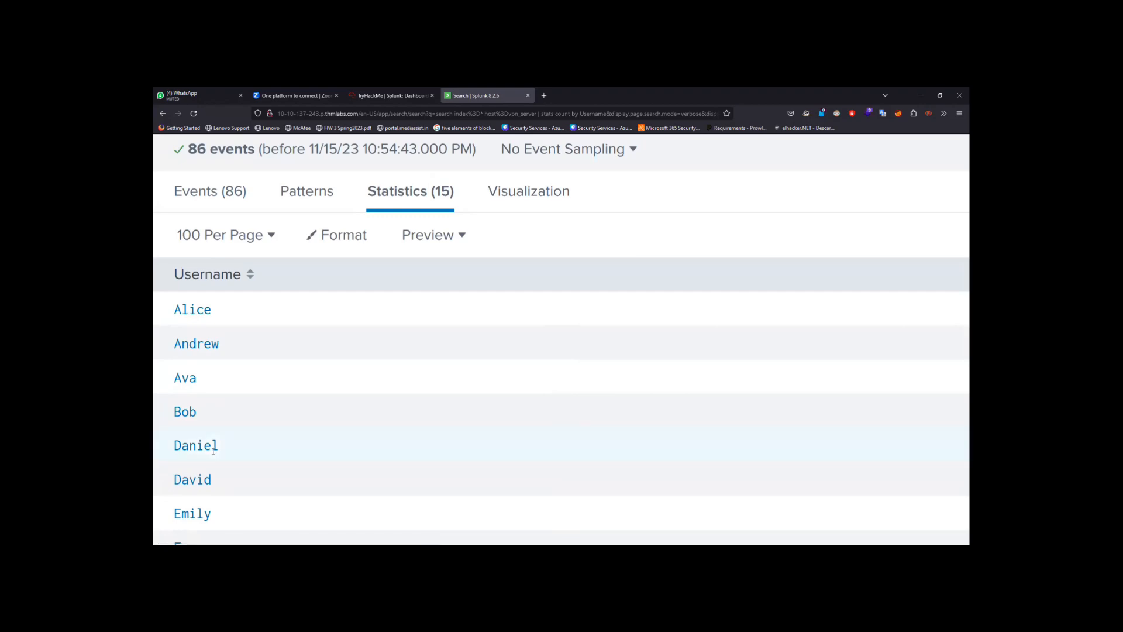
{"action": "scroll", "coordinate": [214, 451], "scroll_direction": "up", "scroll_amount": 4}
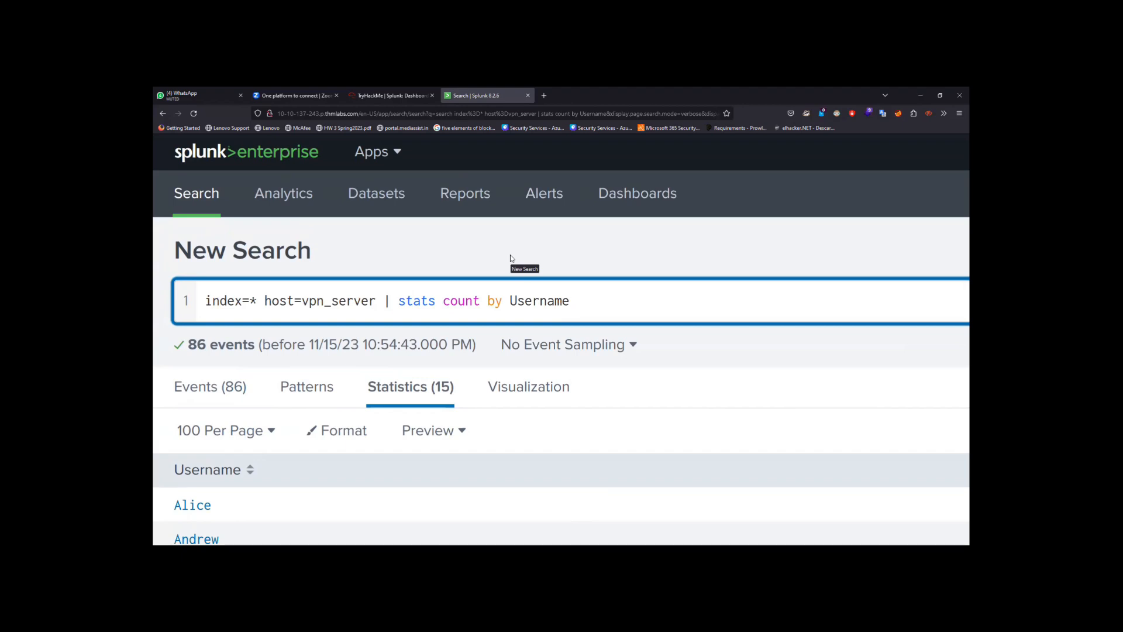
{"action": "scroll", "coordinate": [370, 370], "scroll_direction": "down", "scroll_amount": 2}
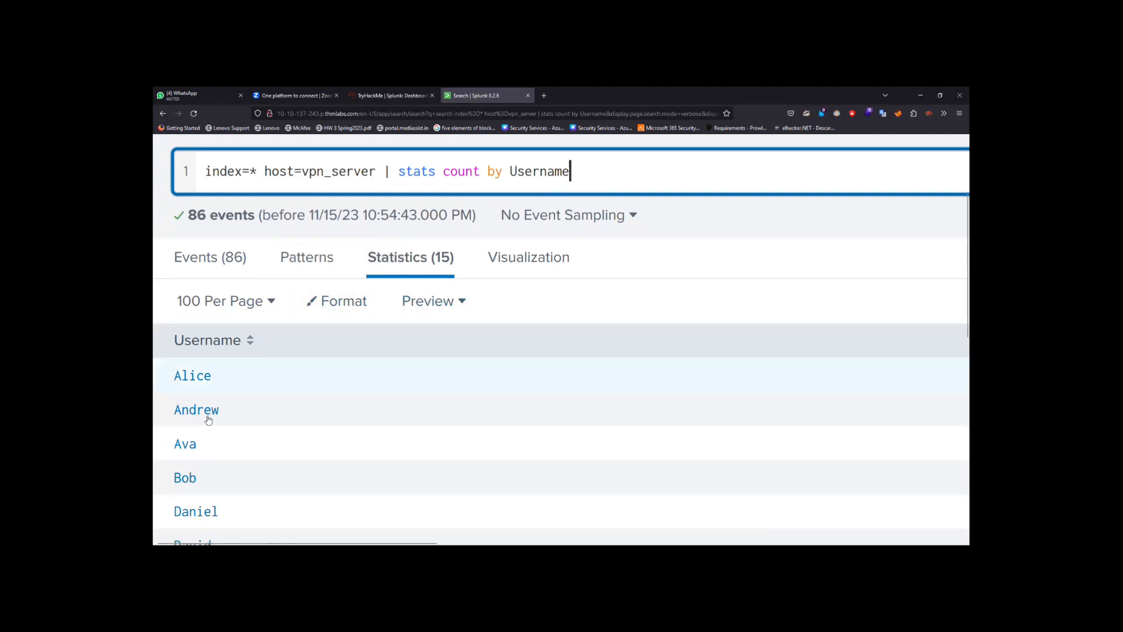
{"action": "scroll", "coordinate": [206, 430], "scroll_direction": "down", "scroll_amount": 6}
{"action": "scroll", "coordinate": [204, 427], "scroll_direction": "down", "scroll_amount": 1}
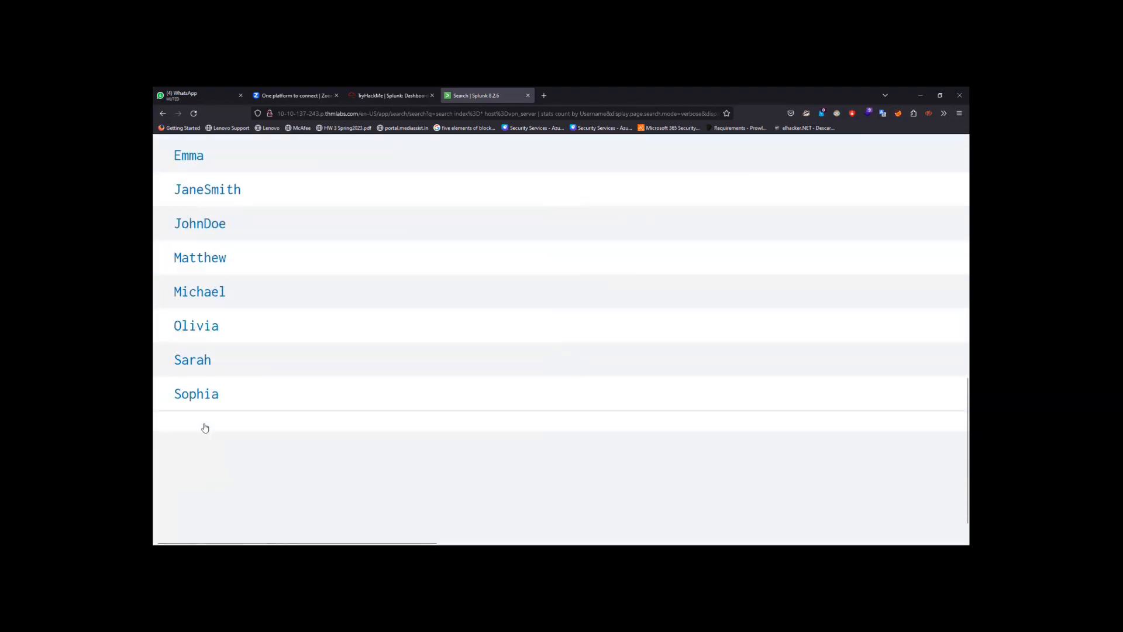
{"action": "scroll", "coordinate": [207, 453], "scroll_direction": "up", "scroll_amount": 3}
{"action": "right_click", "coordinate": [209, 453]}
{"action": "scroll", "coordinate": [209, 454], "scroll_direction": "up", "scroll_amount": 4}
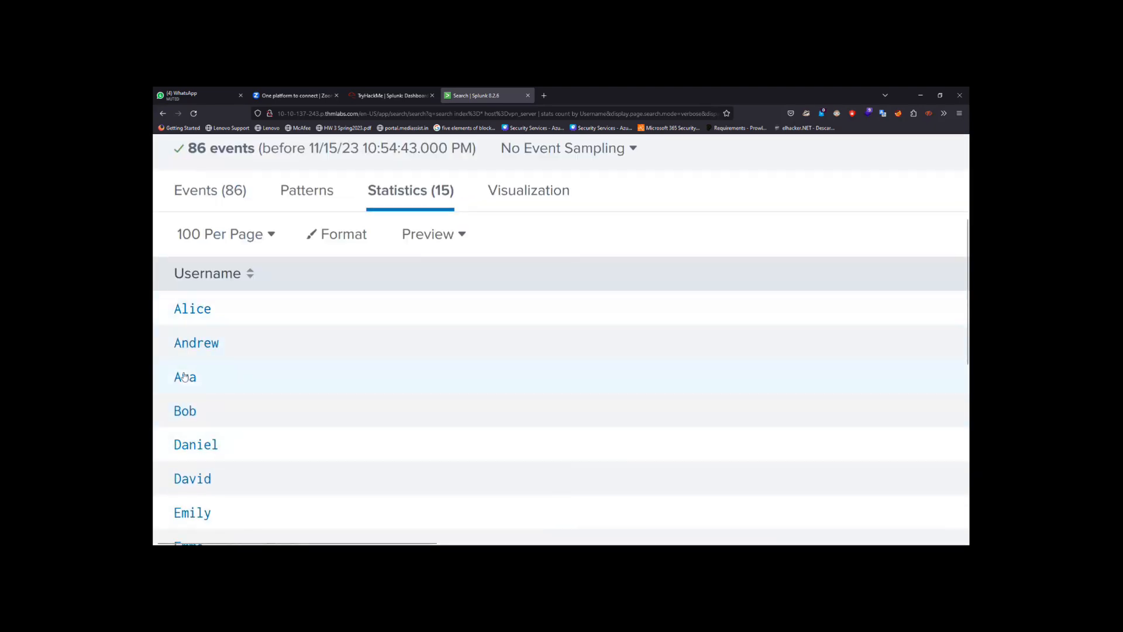
{"action": "scroll", "coordinate": [207, 408], "scroll_direction": "down", "scroll_amount": 2}
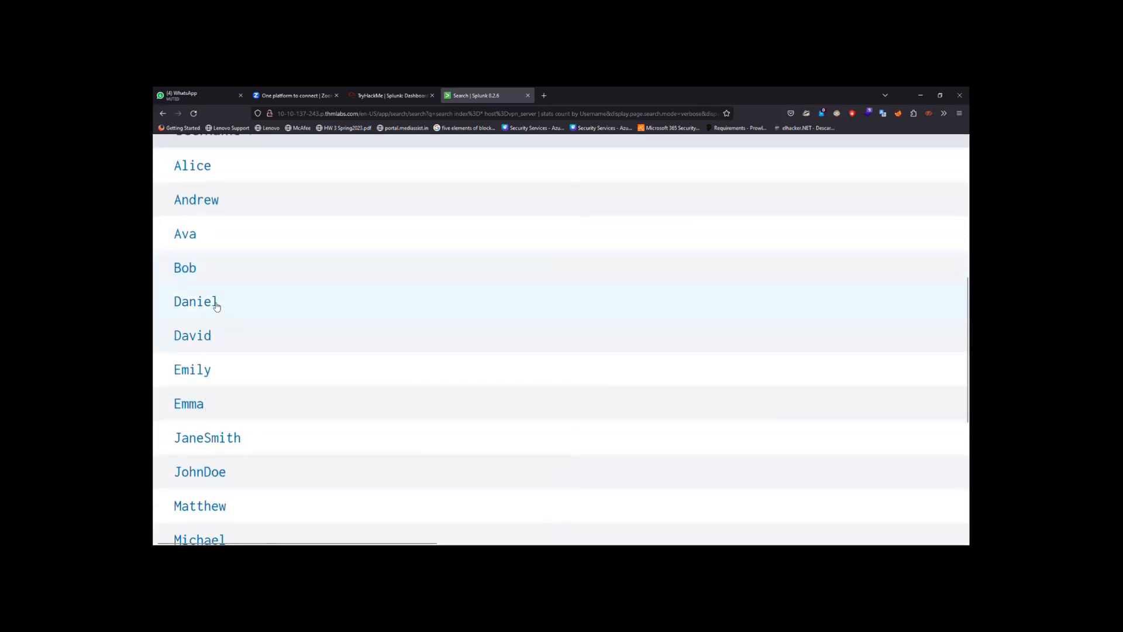
{"action": "scroll", "coordinate": [244, 349], "scroll_direction": "up", "scroll_amount": 4}
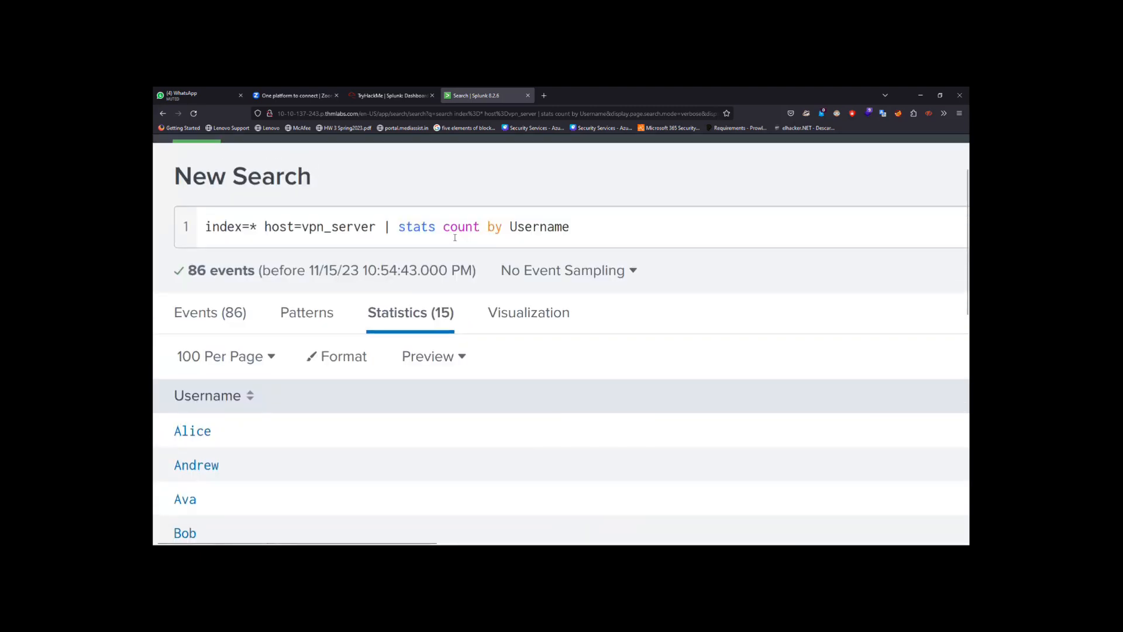
Review the query's host filter and event count, and inspect the Username and Timestamp of the first event in the events list.
{"action": "left_click_drag", "start_coordinate": [377, 226], "coordinate": [259, 230]}
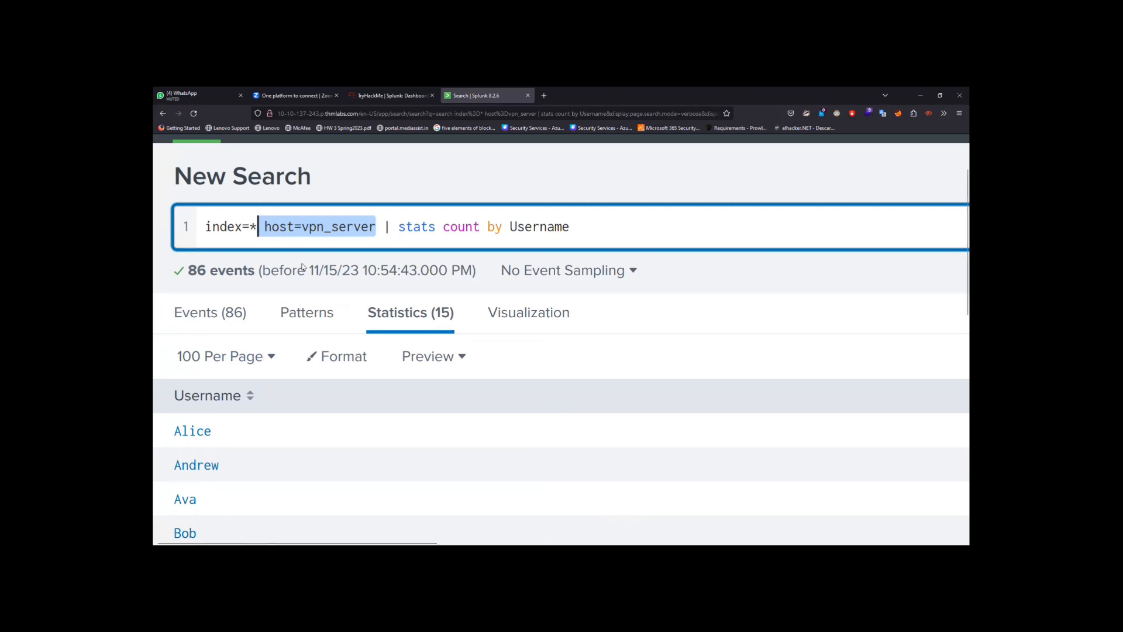
{"action": "left_click_drag", "start_coordinate": [188, 271], "coordinate": [279, 272]}
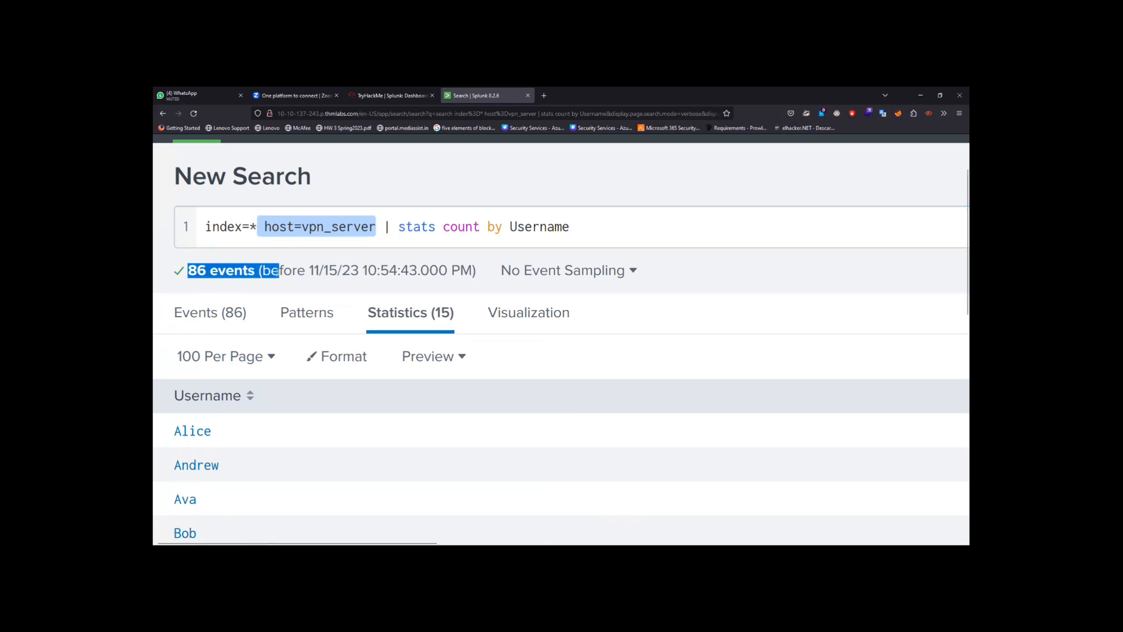
{"action": "left_click", "coordinate": [236, 310]}
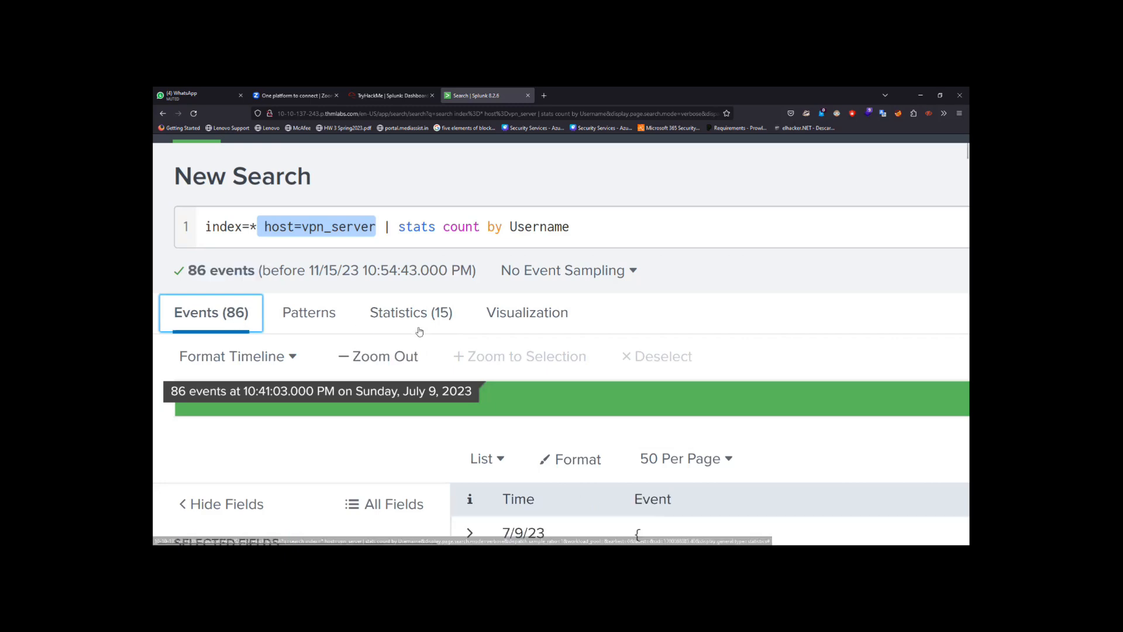
{"action": "scroll", "coordinate": [478, 339], "scroll_direction": "down", "scroll_amount": 1}
{"action": "scroll", "coordinate": [478, 339], "scroll_direction": "down", "scroll_amount": 5}
{"action": "scroll", "coordinate": [477, 333], "scroll_direction": "right", "scroll_amount": 3}
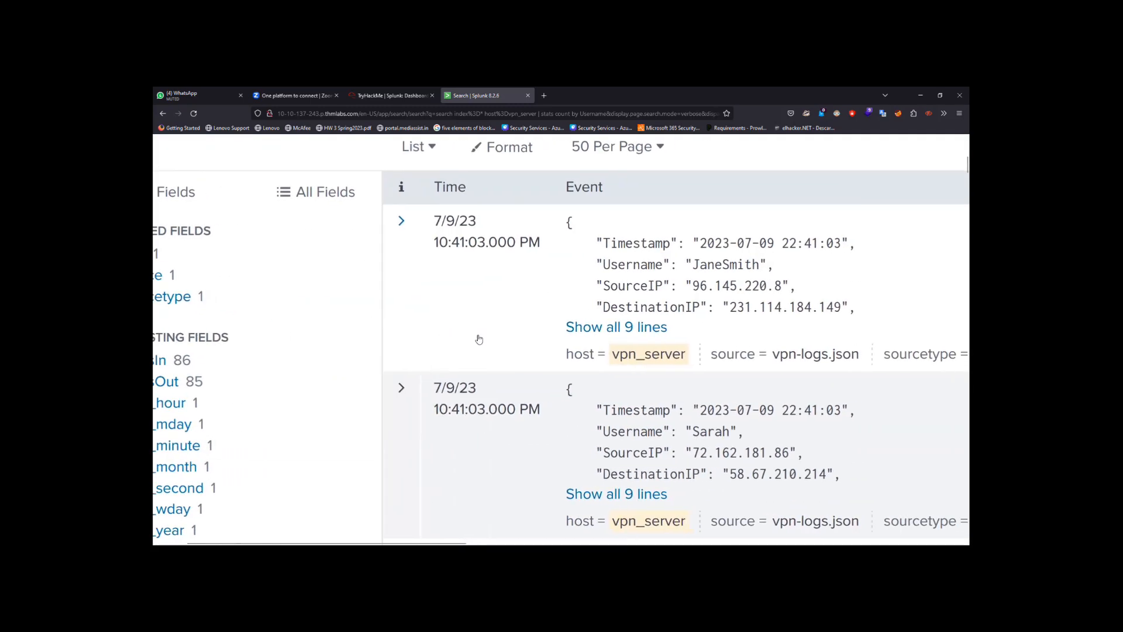
{"action": "scroll", "coordinate": [543, 266], "scroll_direction": "right", "scroll_amount": 2}
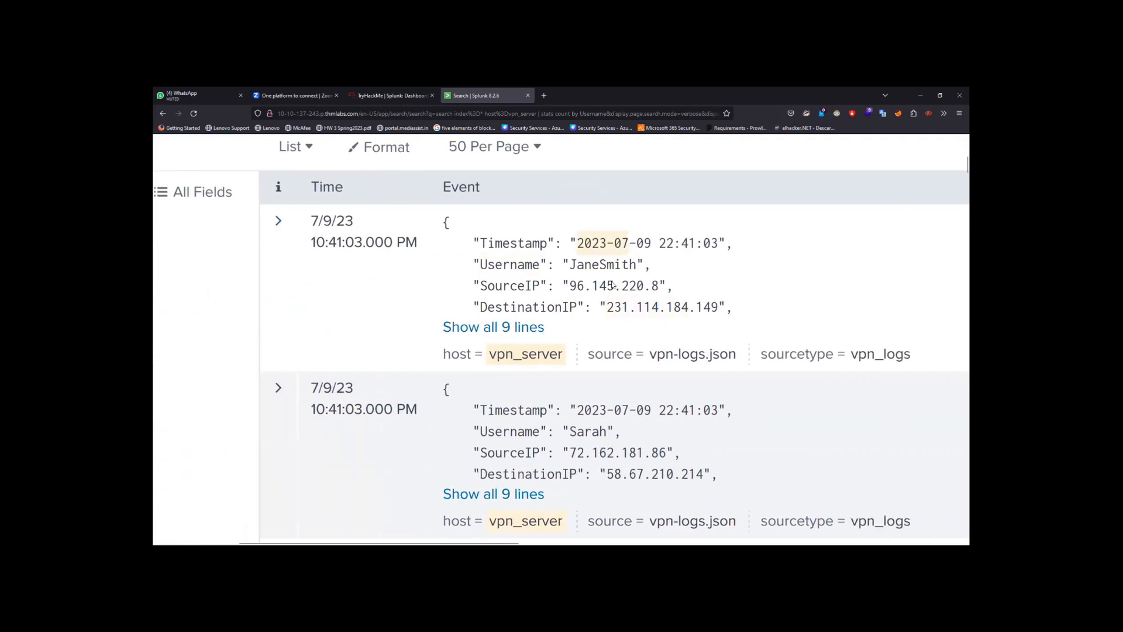
{"action": "double_click", "coordinate": [540, 264]}
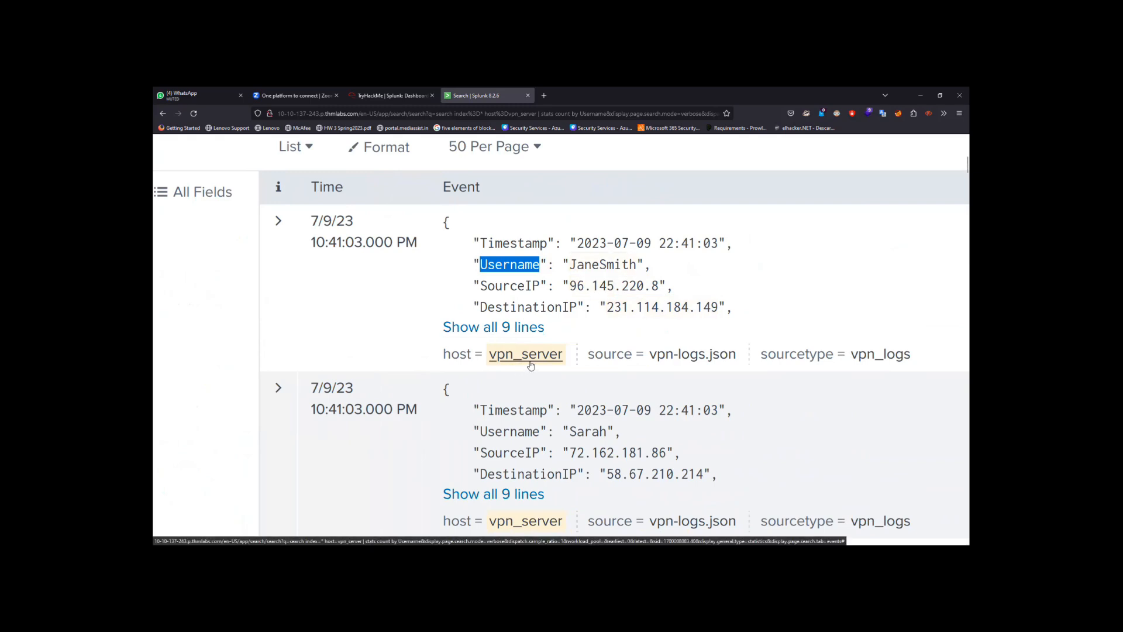
{"action": "left_click_drag", "start_coordinate": [578, 242], "coordinate": [733, 239]}
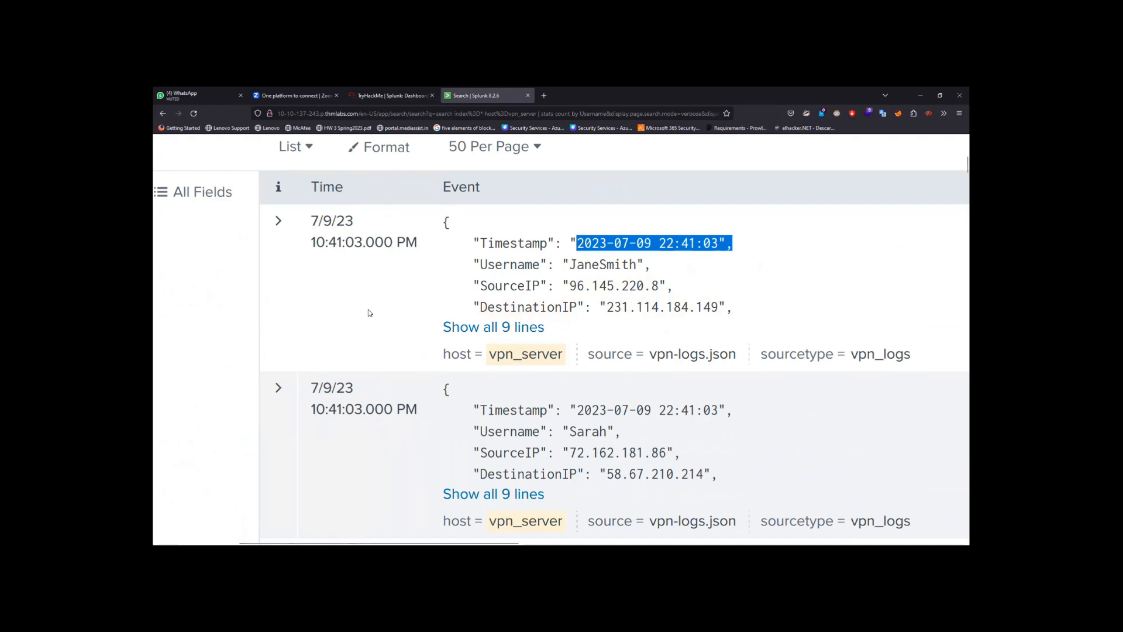
Look over the vpn_server events together with their timeline, field list and the search query.
{"action": "scroll", "coordinate": [368, 314], "scroll_direction": "left", "scroll_amount": 3}
{"action": "scroll", "coordinate": [368, 313], "scroll_direction": "up", "scroll_amount": 1}
{"action": "scroll", "coordinate": [367, 313], "scroll_direction": "up", "scroll_amount": 1}
{"action": "scroll", "coordinate": [367, 313], "scroll_direction": "left", "scroll_amount": 2}
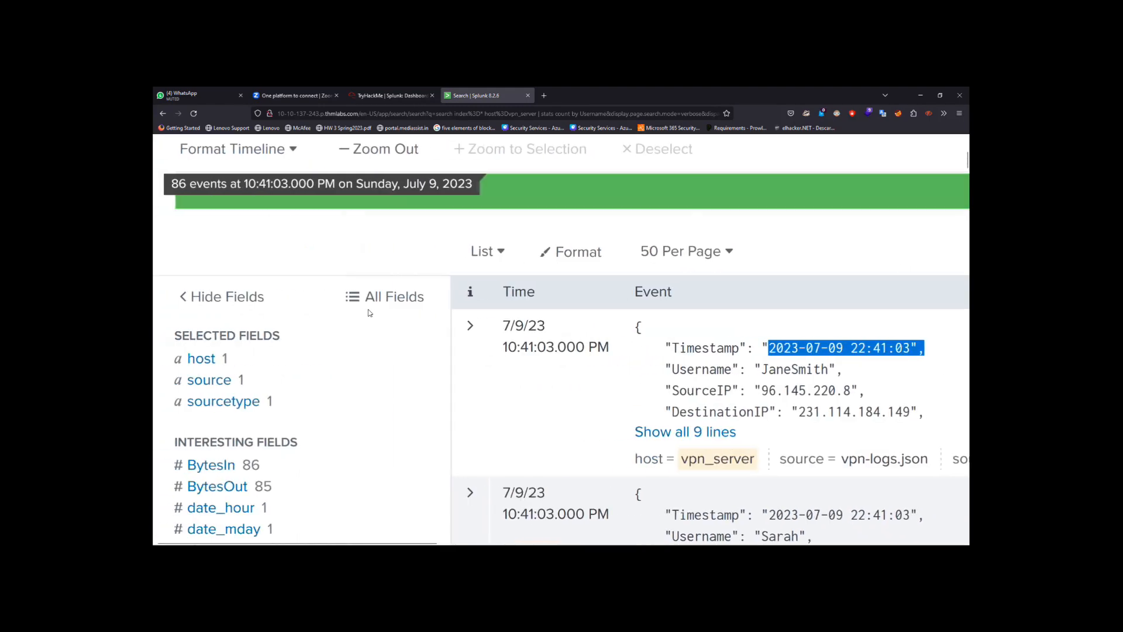
{"action": "scroll", "coordinate": [292, 263], "scroll_direction": "up", "scroll_amount": 2}
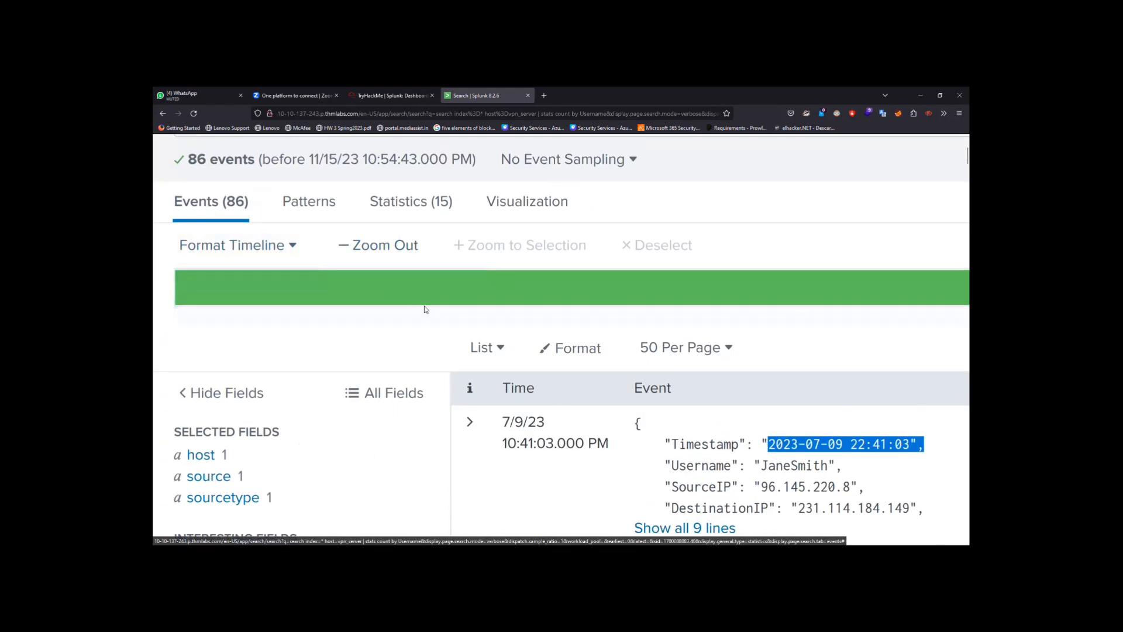
{"action": "scroll", "coordinate": [557, 408], "scroll_direction": "down", "scroll_amount": 3}
{"action": "scroll", "coordinate": [557, 407], "scroll_direction": "right", "scroll_amount": 2}
{"action": "scroll", "coordinate": [556, 408], "scroll_direction": "down", "scroll_amount": 1}
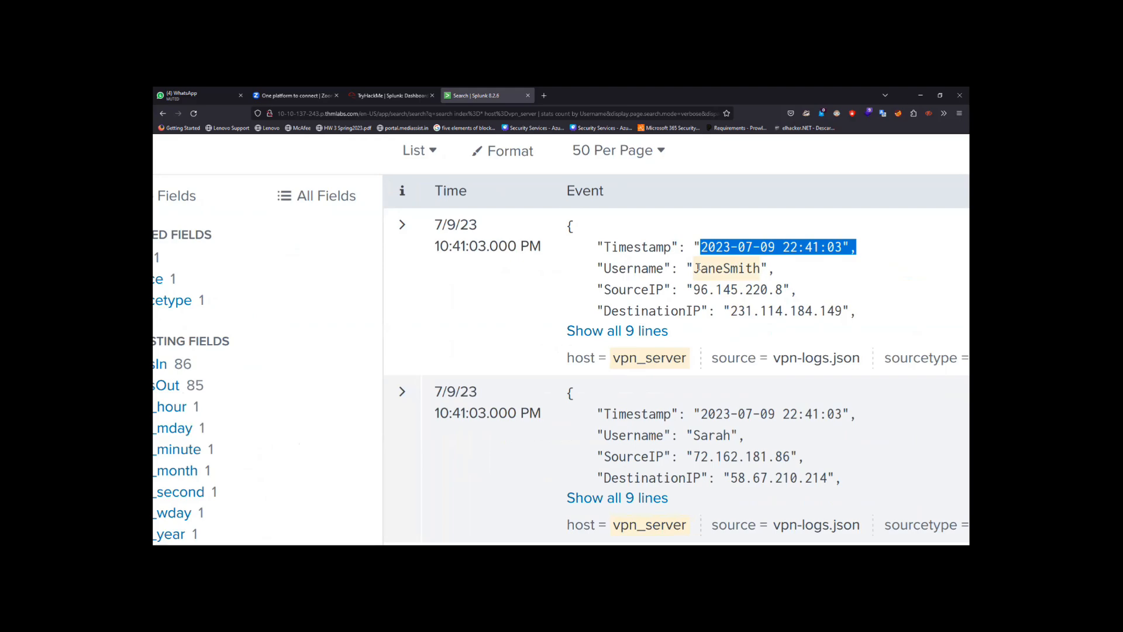
{"action": "key", "text": "ctrl+0"}
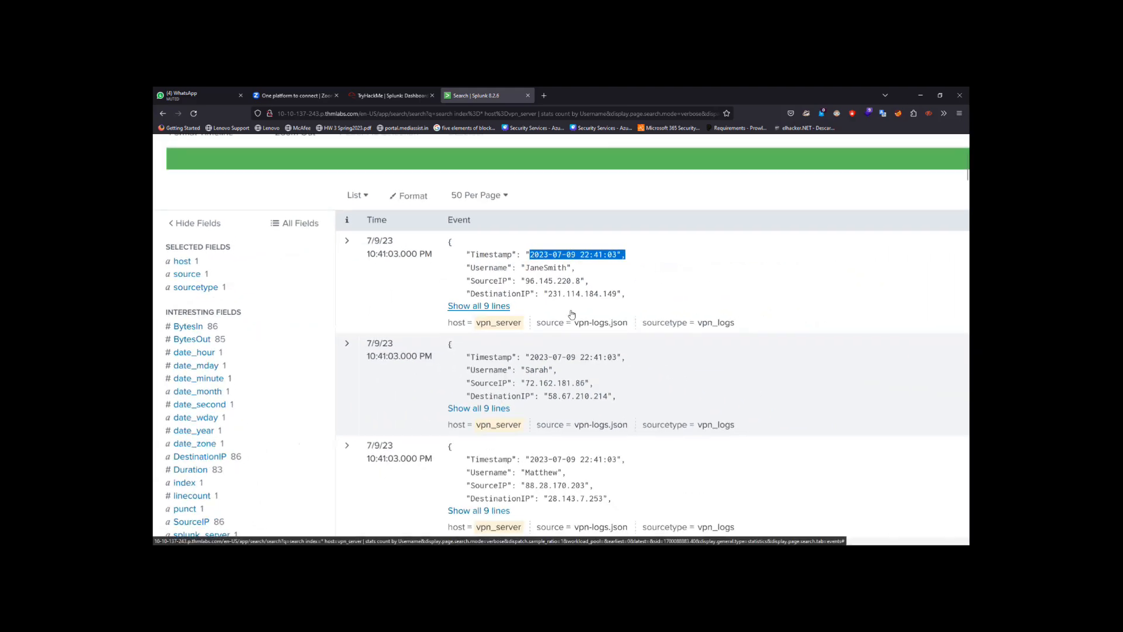
{"action": "scroll", "coordinate": [571, 315], "scroll_direction": "up", "scroll_amount": 1}
{"action": "scroll", "coordinate": [571, 315], "scroll_direction": "up", "scroll_amount": 4}
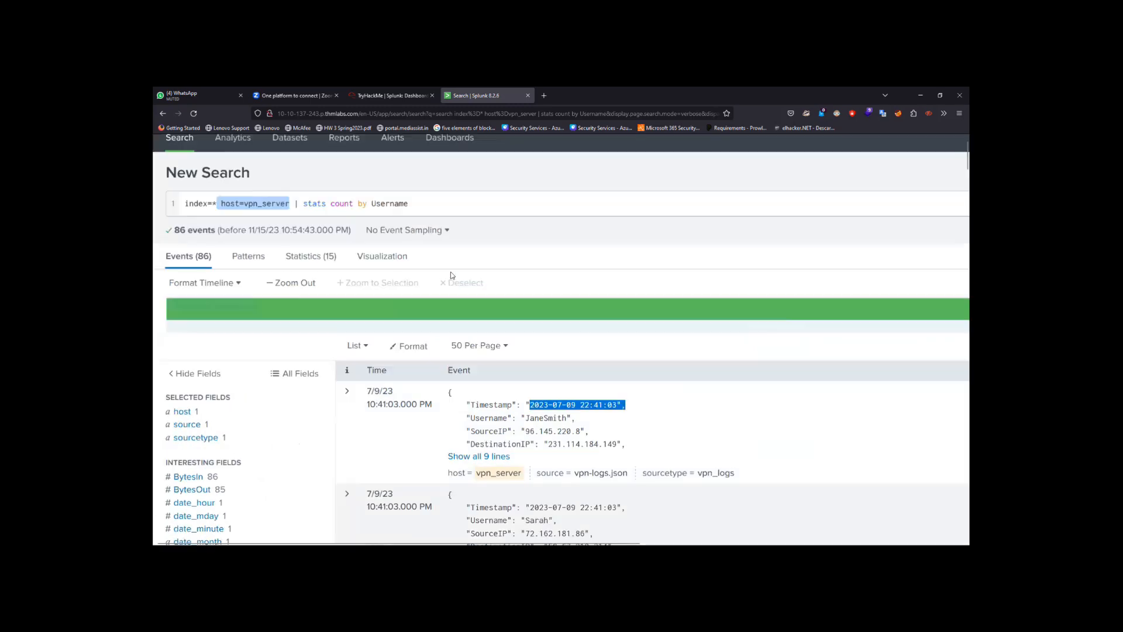
Examine the "stats count by" clause of the search query, going over each keyword up to the Username field.
{"action": "scroll", "coordinate": [285, 242], "scroll_direction": "up", "scroll_amount": 5, "text": "ctrl"}
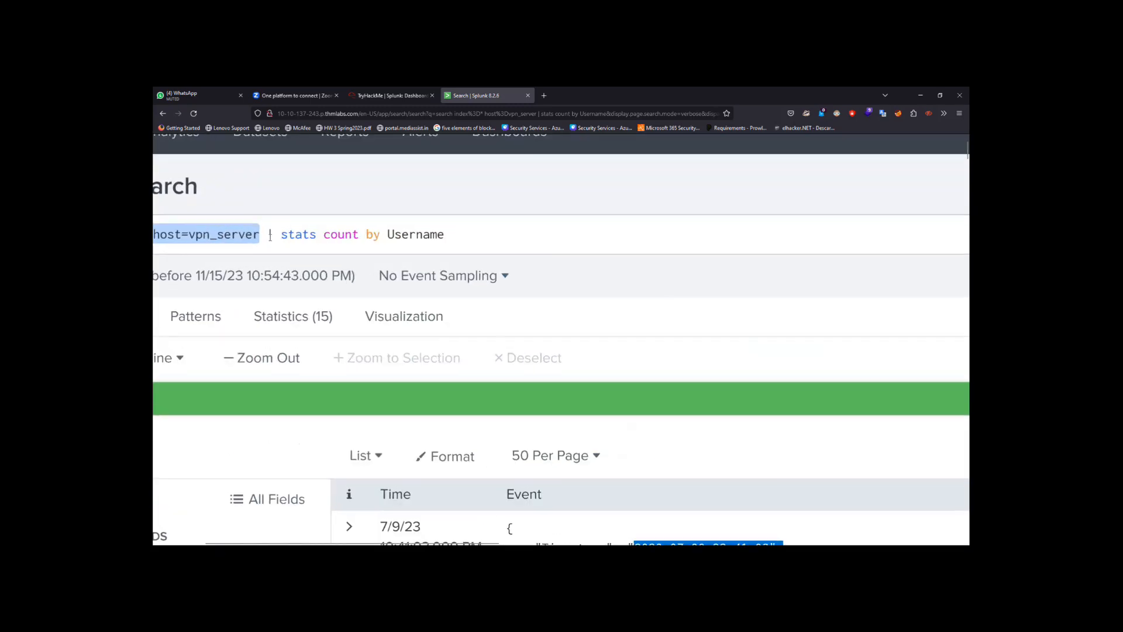
{"action": "left_click", "coordinate": [270, 235]}
{"action": "left_click", "coordinate": [281, 233]}
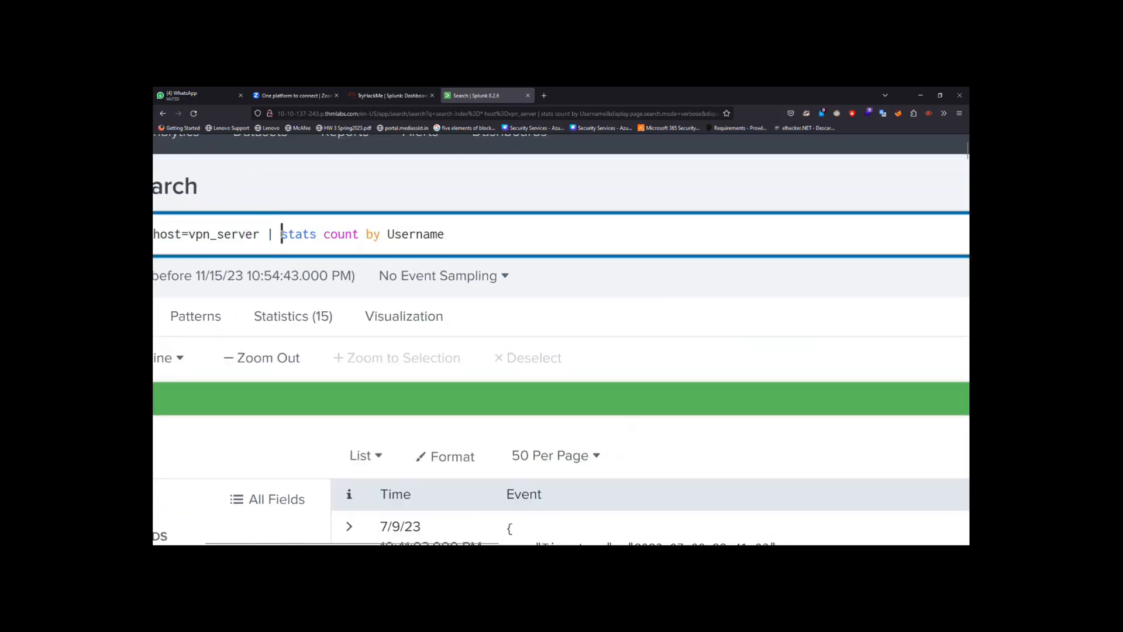
{"action": "left_click_drag", "start_coordinate": [281, 234], "coordinate": [380, 237]}
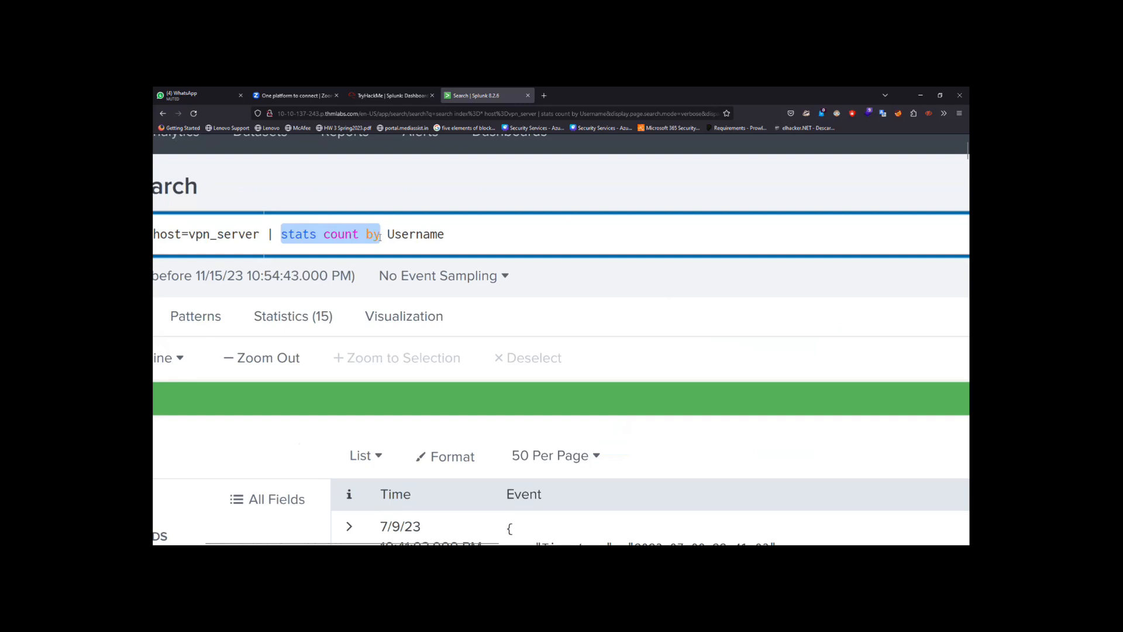
{"action": "scroll", "coordinate": [332, 243], "scroll_direction": "left", "scroll_amount": 1}
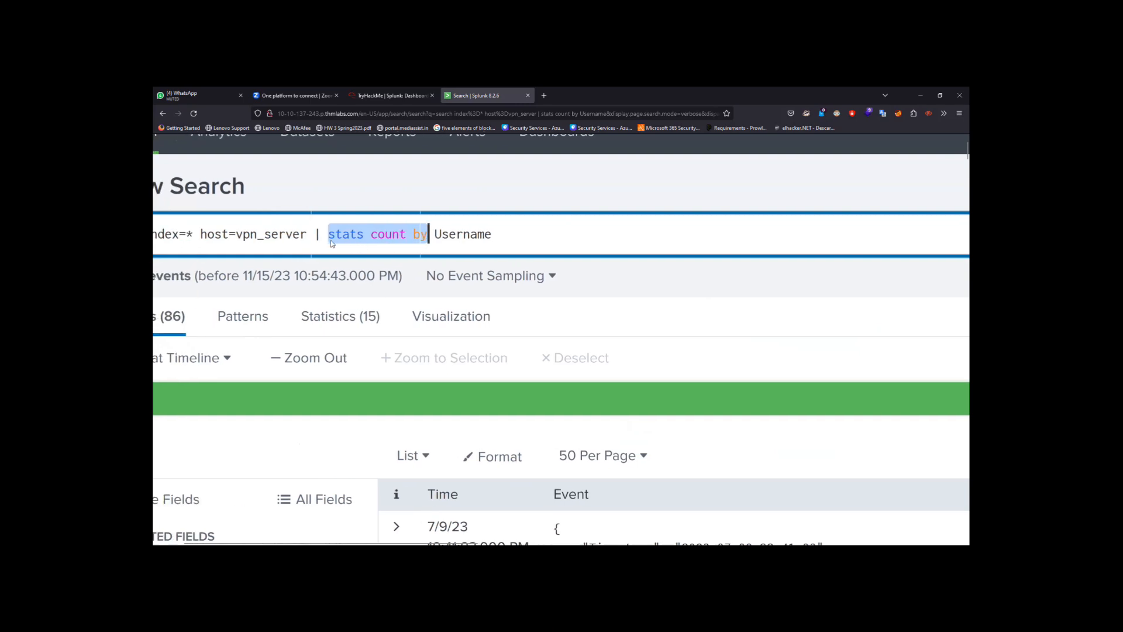
{"action": "left_click", "coordinate": [370, 237]}
{"action": "left_click_drag", "start_coordinate": [379, 237], "coordinate": [422, 235]}
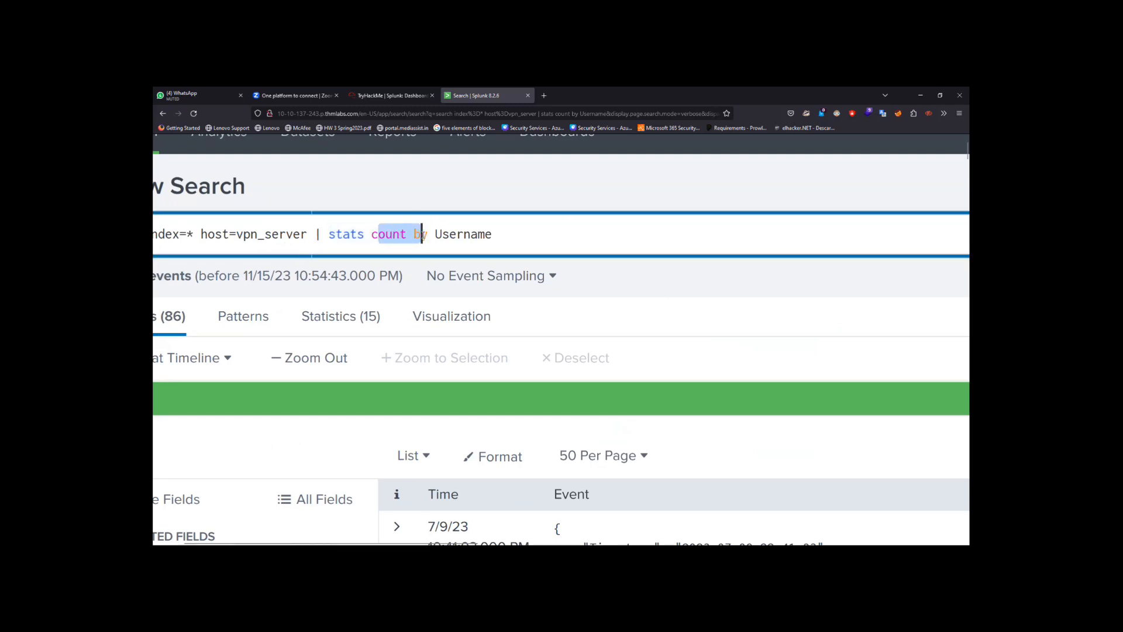
{"action": "scroll", "coordinate": [564, 287], "scroll_direction": "down", "scroll_amount": 1}
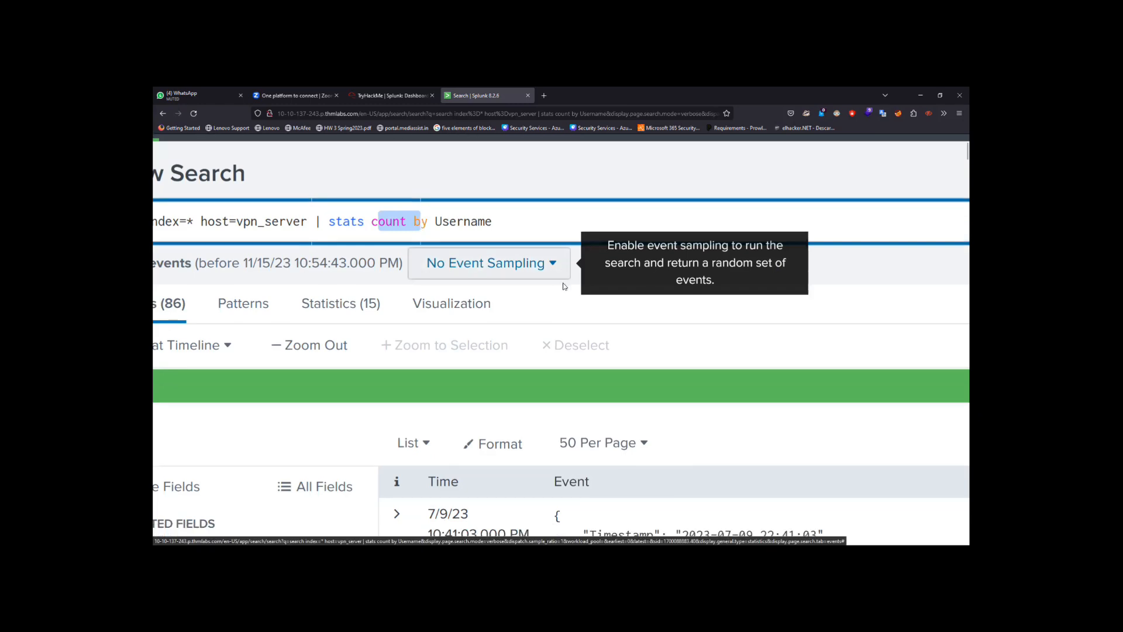
Inspect the SourceIP field in the first VPN event and compare the event's fields with the search query.
{"action": "scroll", "coordinate": [564, 286], "scroll_direction": "down", "scroll_amount": 5}
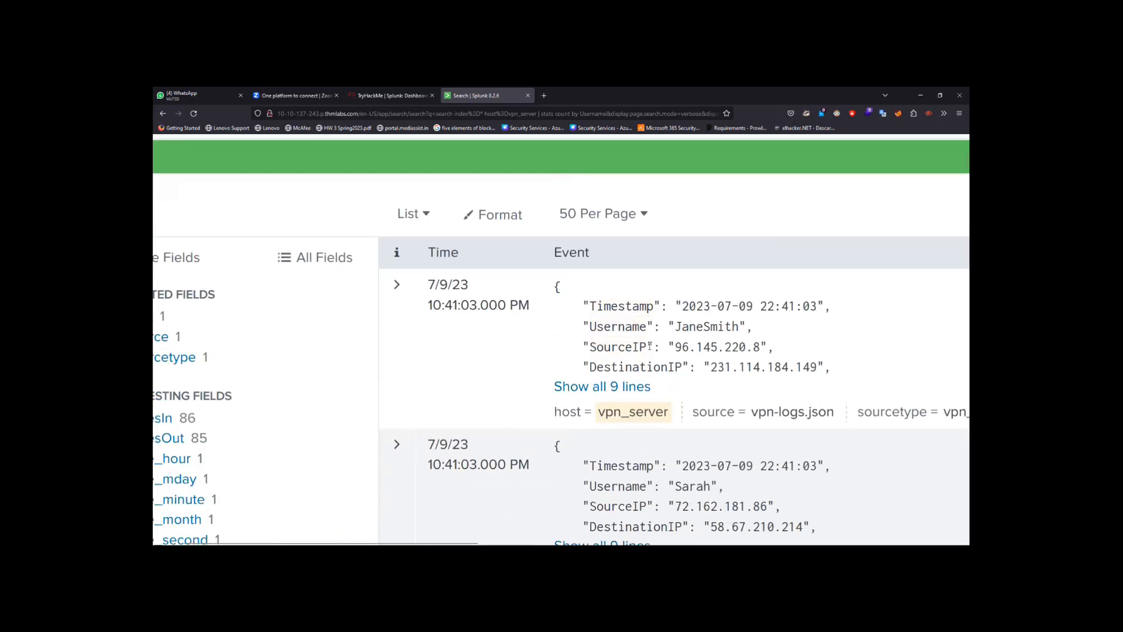
{"action": "left_click", "coordinate": [646, 347]}
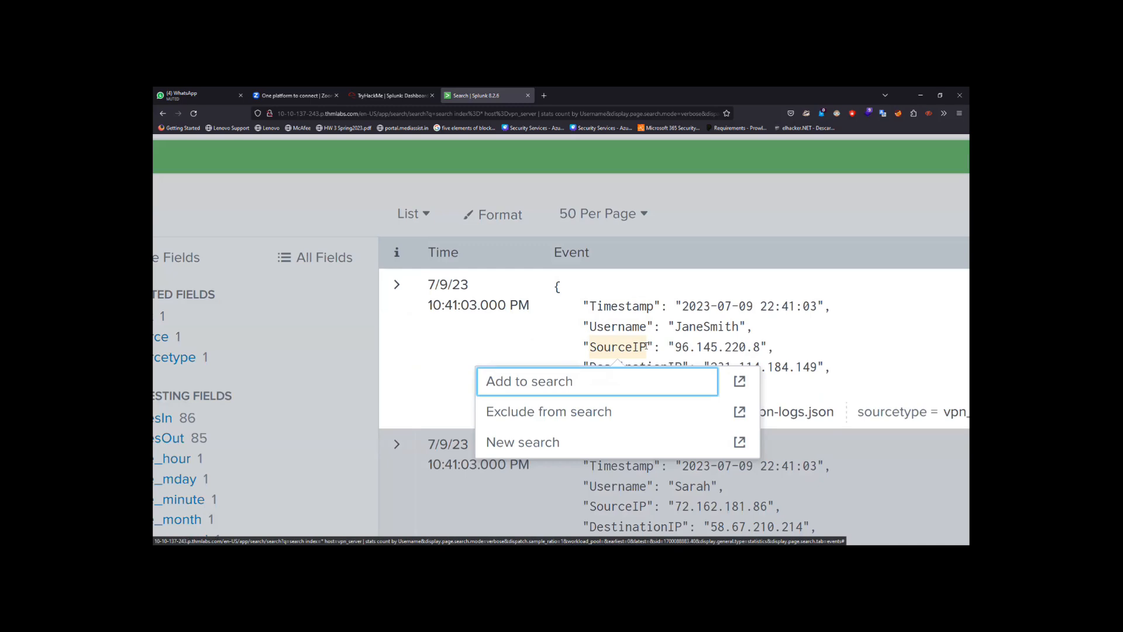
{"action": "scroll", "coordinate": [535, 208], "scroll_direction": "up", "scroll_amount": 4}
{"action": "left_click", "coordinate": [527, 161]}
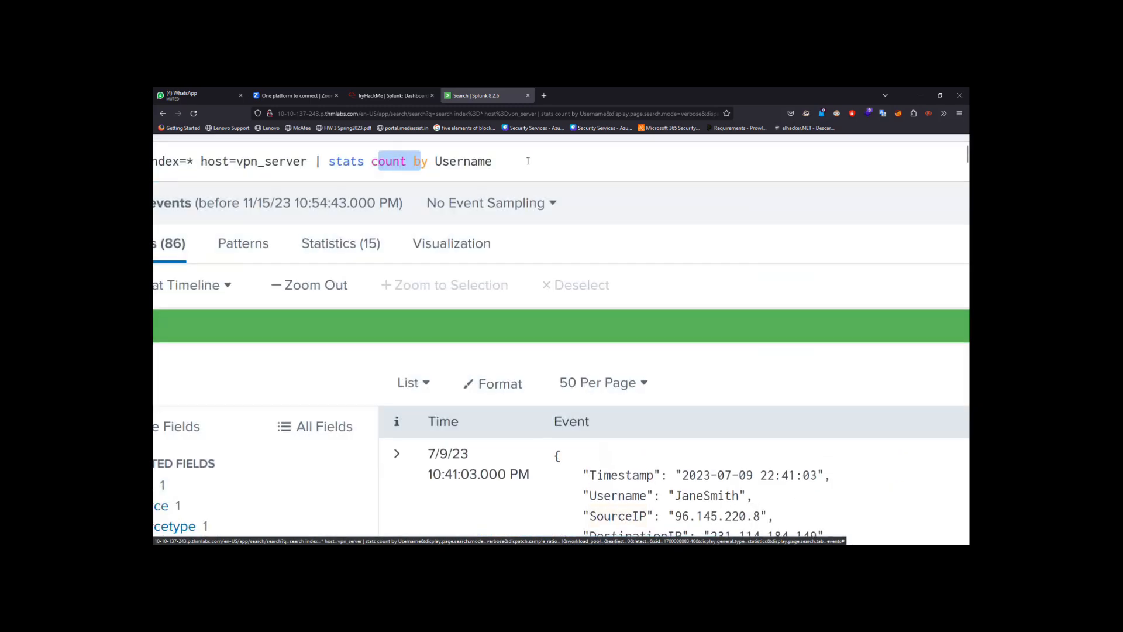
{"action": "scroll", "coordinate": [528, 161], "scroll_direction": "left", "scroll_amount": 2}
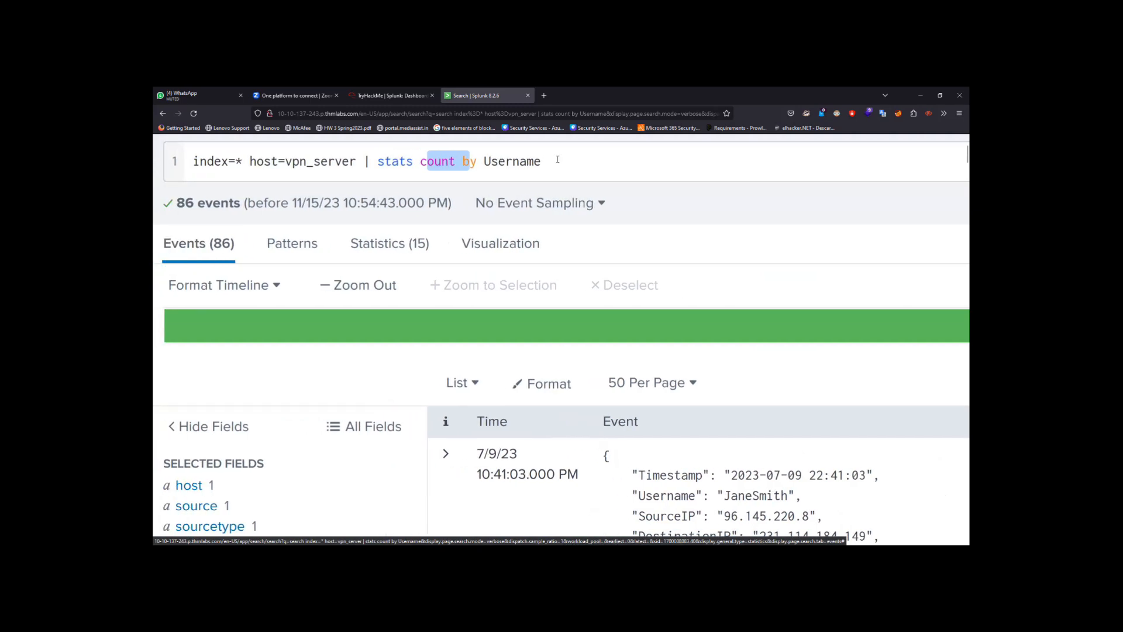
{"action": "scroll", "coordinate": [558, 159], "scroll_direction": "down", "scroll_amount": 3}
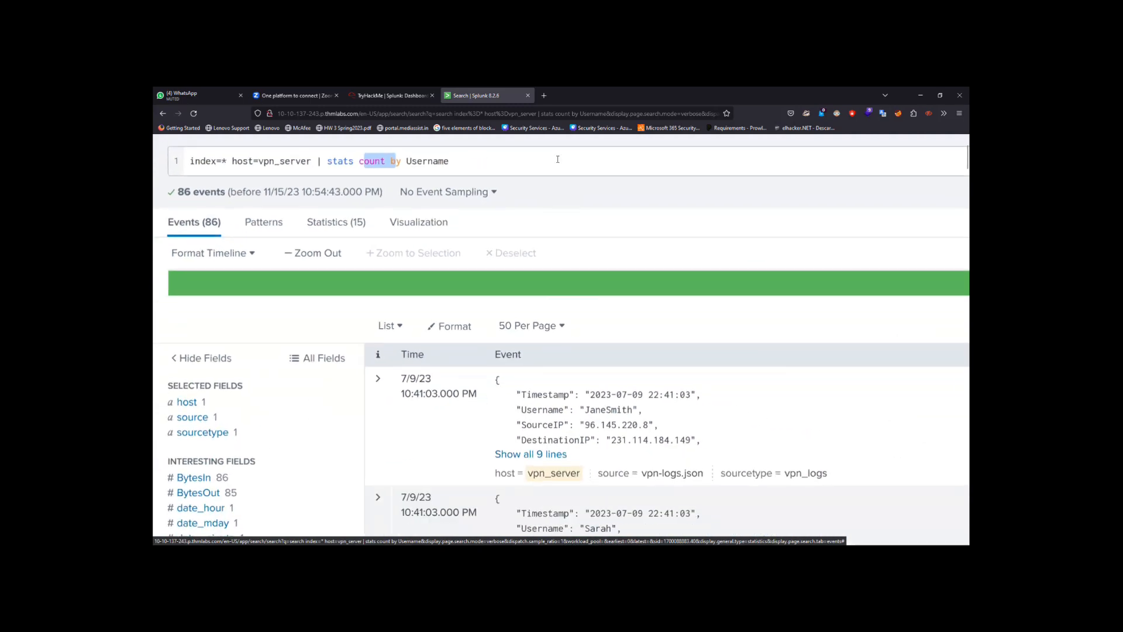
Check the search's time range setting and search mode, and go back to the query and its events.
{"action": "scroll", "coordinate": [557, 159], "scroll_direction": "up", "scroll_amount": 2}
{"action": "scroll", "coordinate": [610, 208], "scroll_direction": "right", "scroll_amount": 10}
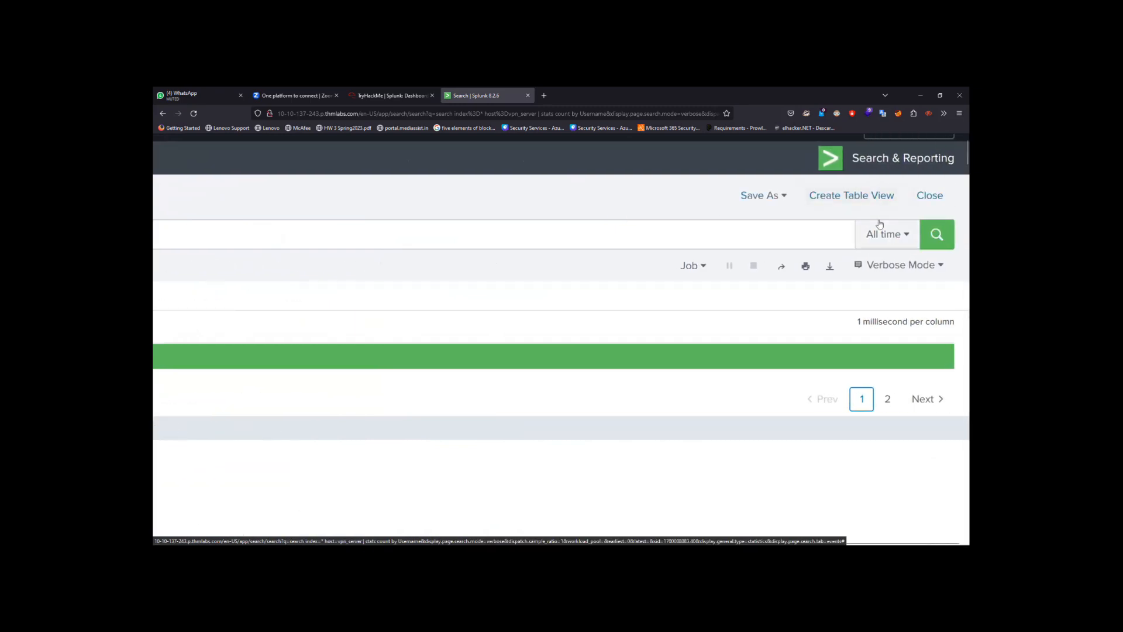
{"action": "scroll", "coordinate": [877, 221], "scroll_direction": "up", "scroll_amount": 2}
{"action": "scroll", "coordinate": [879, 224], "scroll_direction": "right", "scroll_amount": 2}
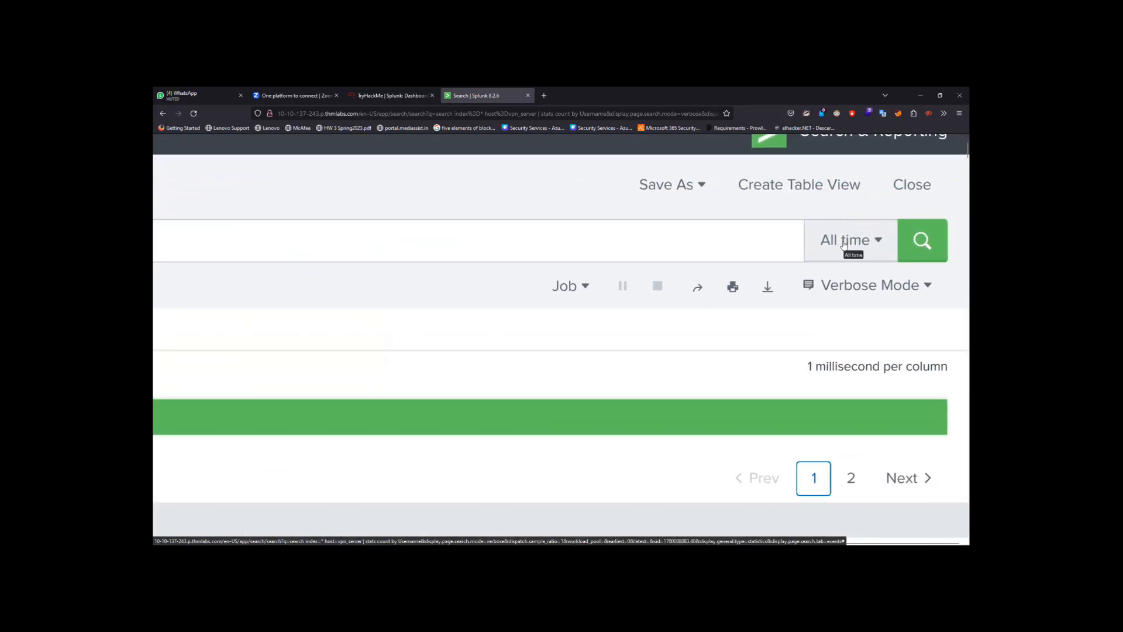
{"action": "scroll", "coordinate": [684, 237], "scroll_direction": "down", "scroll_amount": 3}
{"action": "scroll", "coordinate": [684, 236], "scroll_direction": "left", "scroll_amount": 3}
{"action": "scroll", "coordinate": [684, 237], "scroll_direction": "left", "scroll_amount": 5}
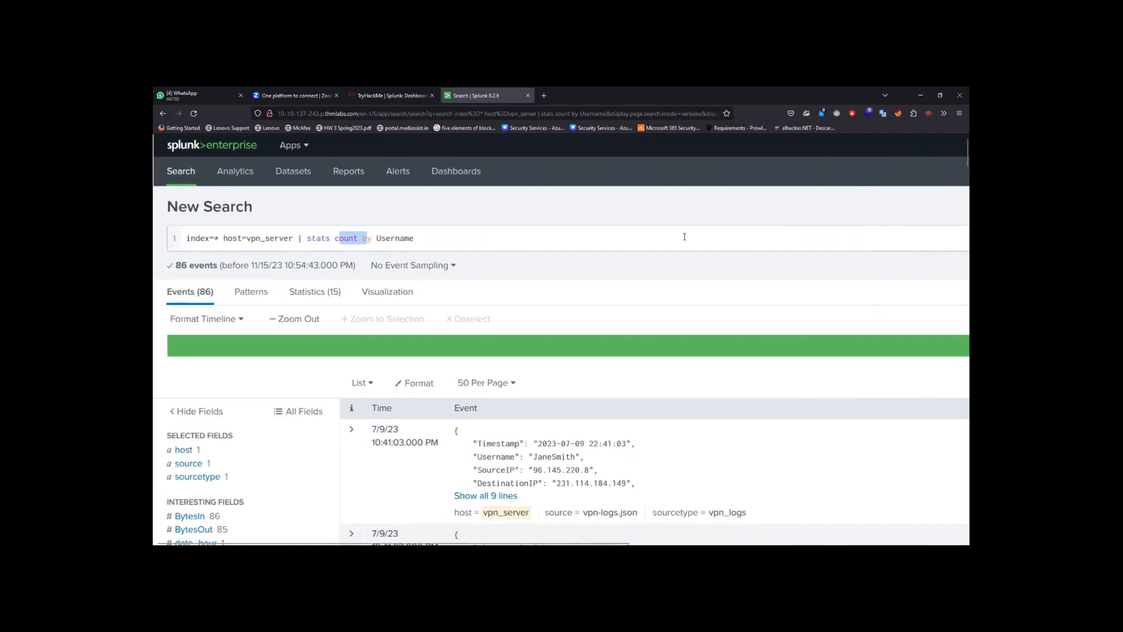
{"action": "mouse_move", "coordinate": [664, 536]}
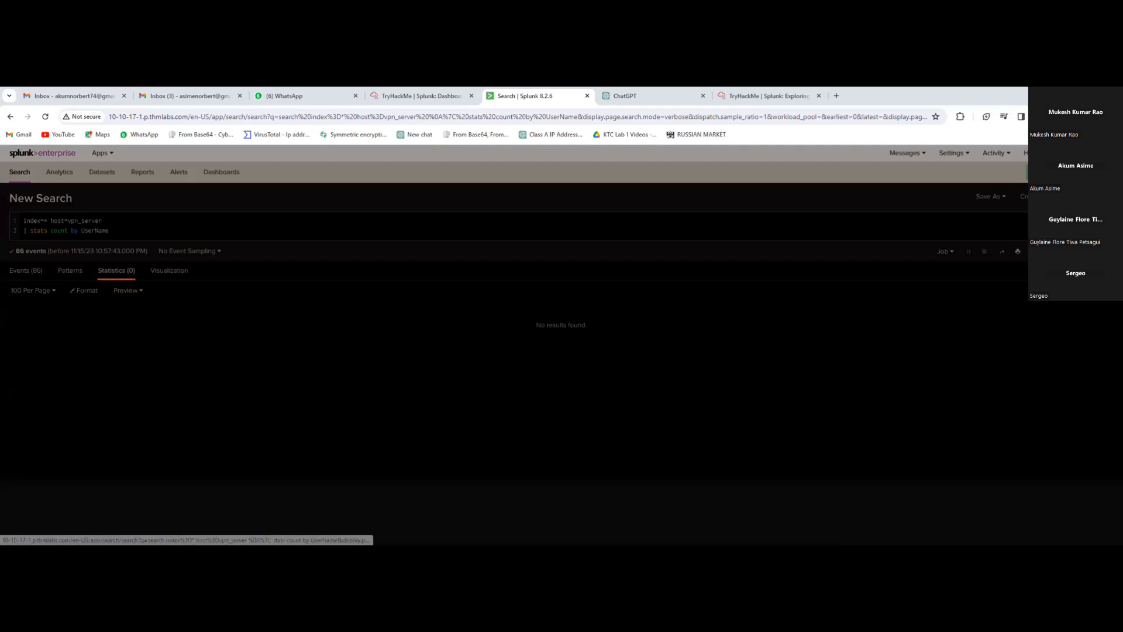
{"action": "left_click", "coordinate": [1069, 221]}
{"action": "left_click", "coordinate": [1048, 276]}
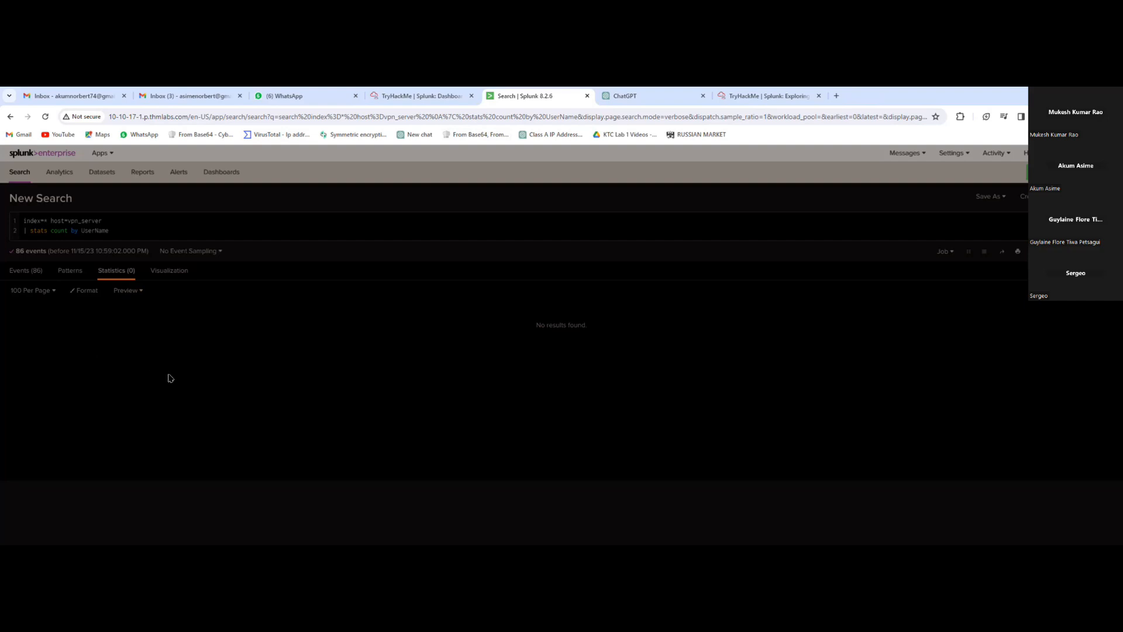
Join the two-line query into the single line "index=* host=vpn_server | stats count by UserName" and rerun it.
{"action": "left_click", "coordinate": [26, 229]}
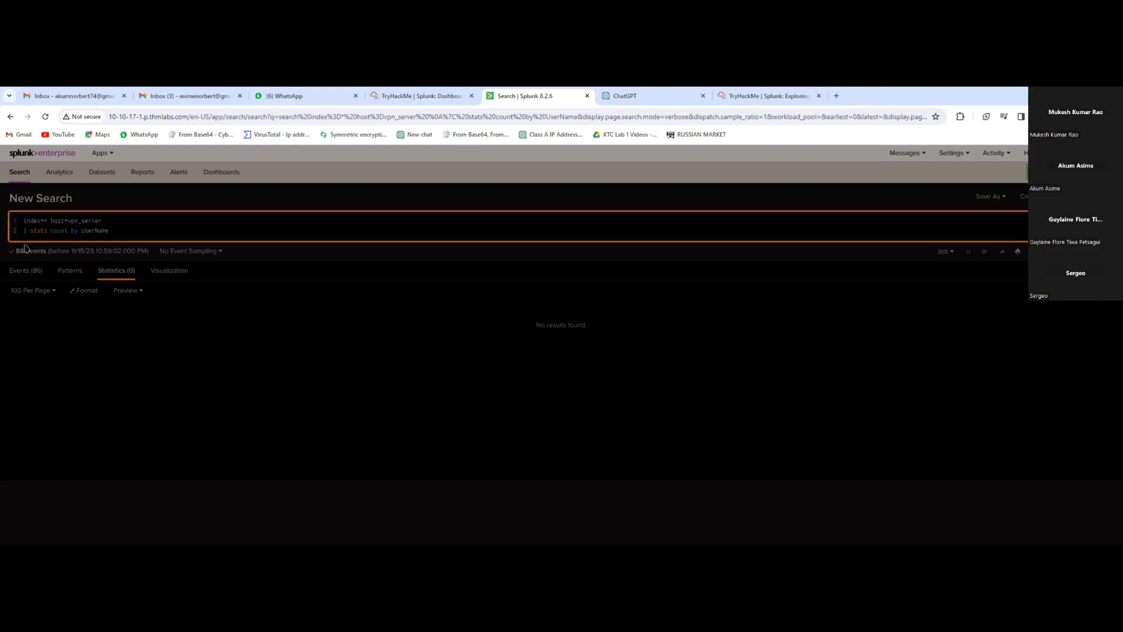
{"action": "key", "text": "BackSpace"}
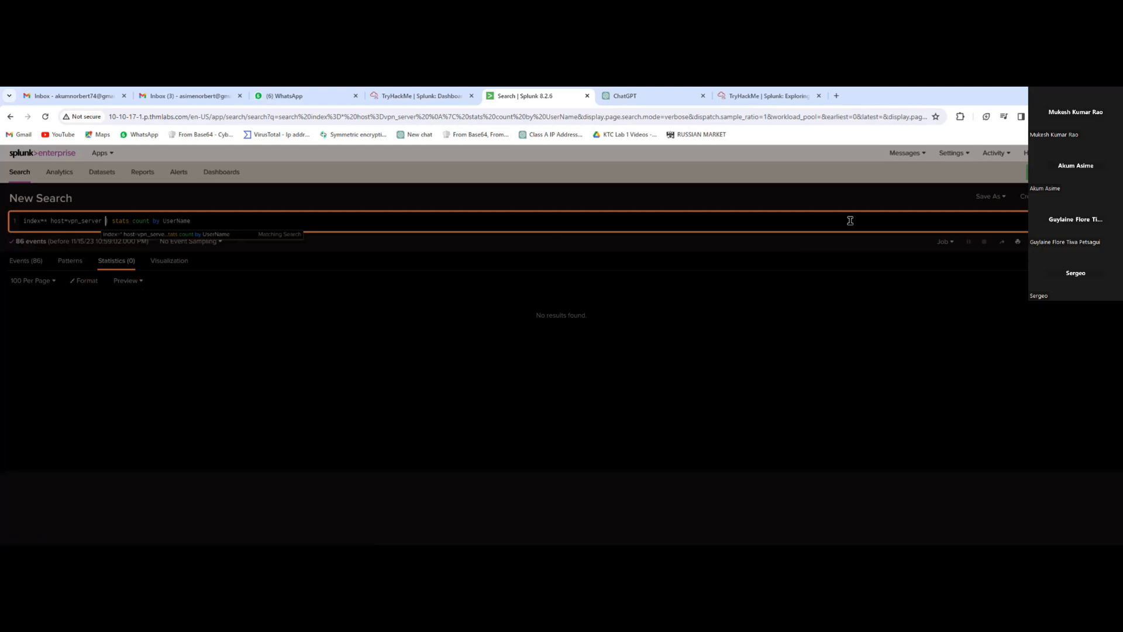
{"action": "key", "text": "Return"}
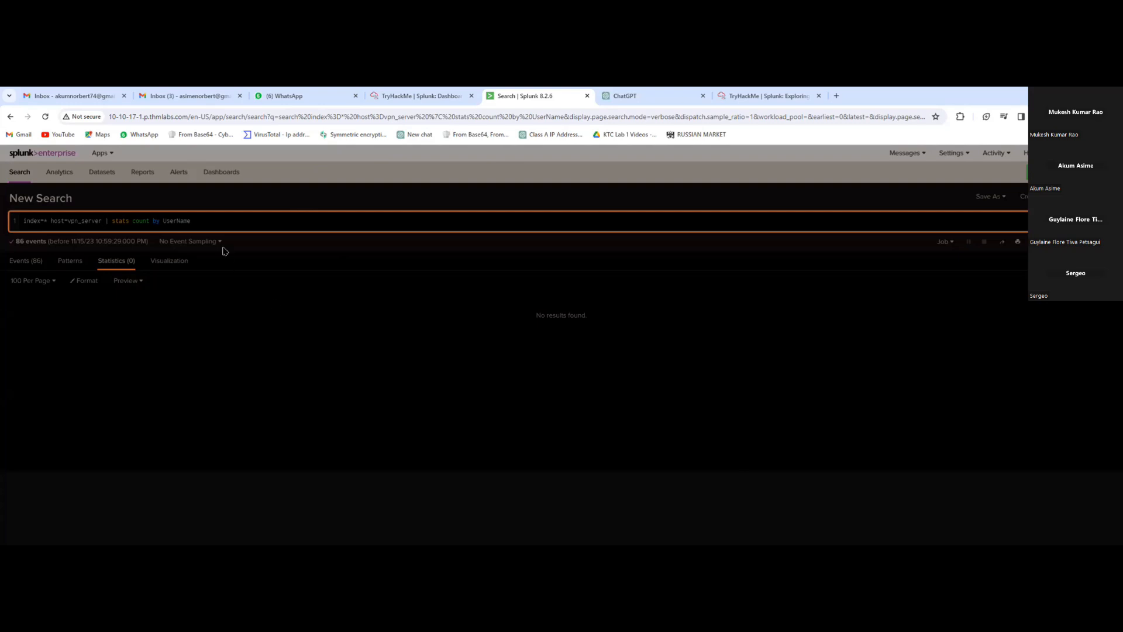
Correct the grouping field's spelling from UserName to Username in the query and run the search.
{"action": "left_click", "coordinate": [180, 220]}
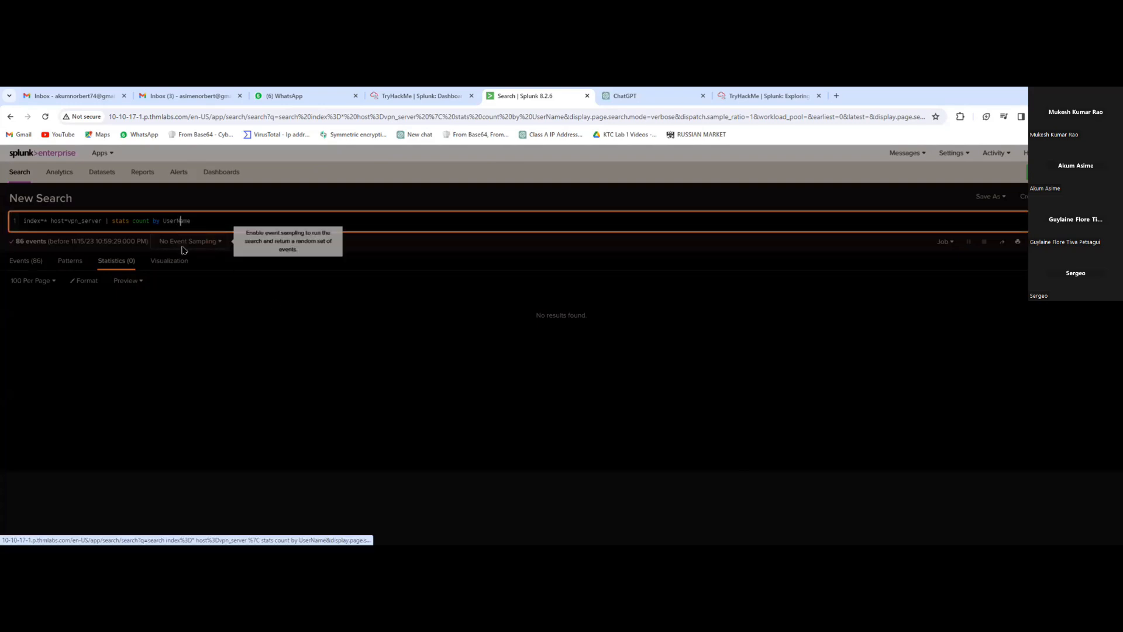
{"action": "key", "text": "BackSpace"}
{"action": "type", "text": "n"}
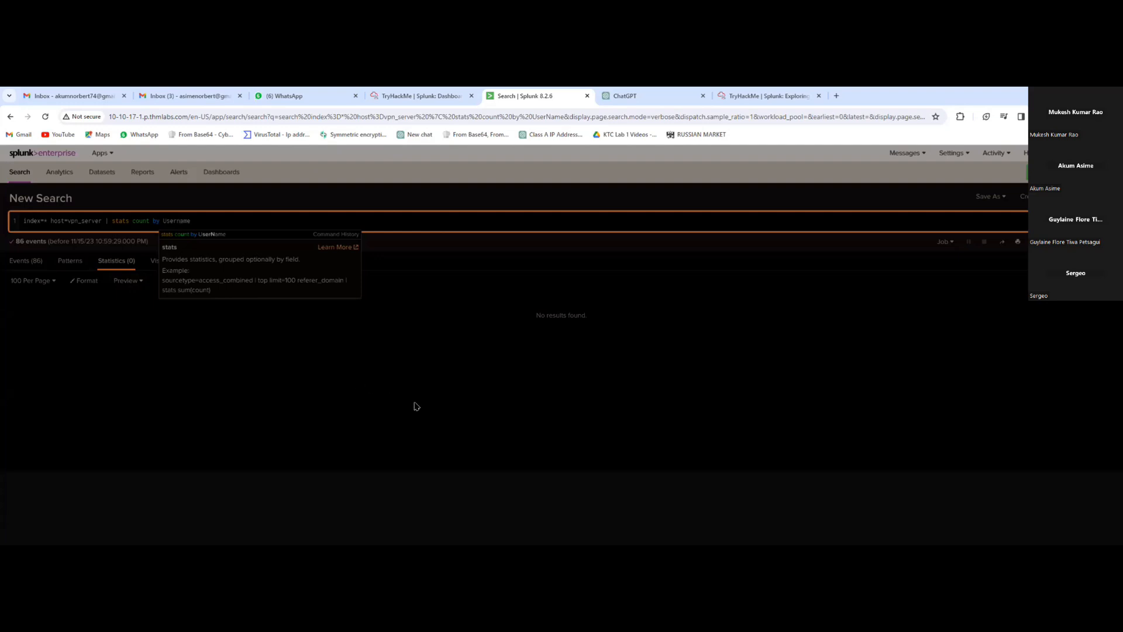
{"action": "key", "text": "Return"}
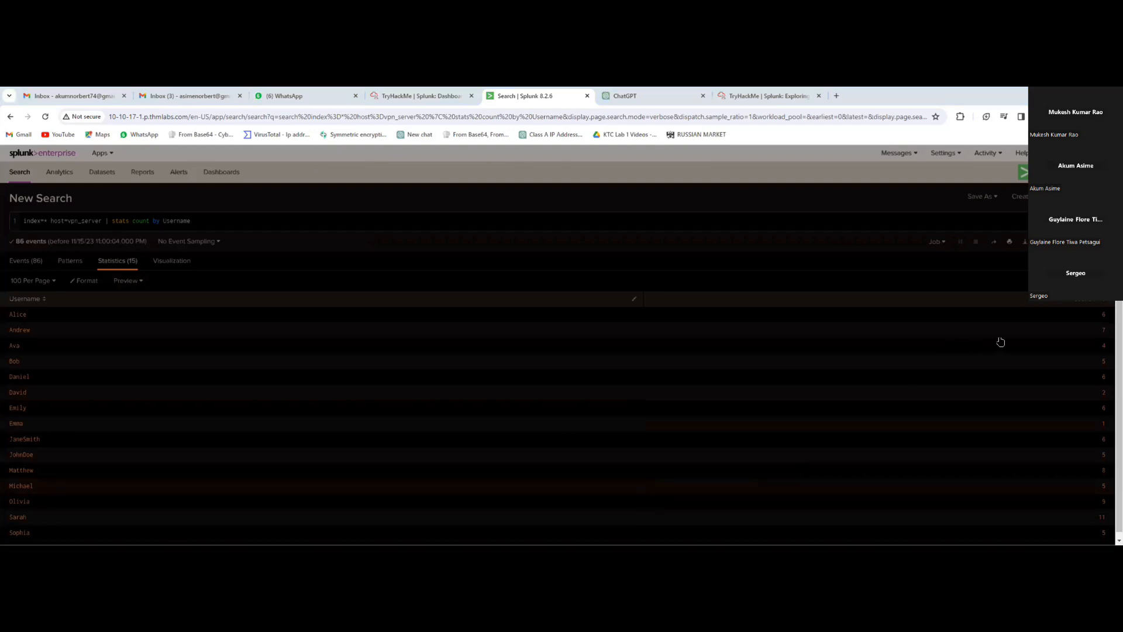
{"action": "left_click", "coordinate": [1023, 341]}
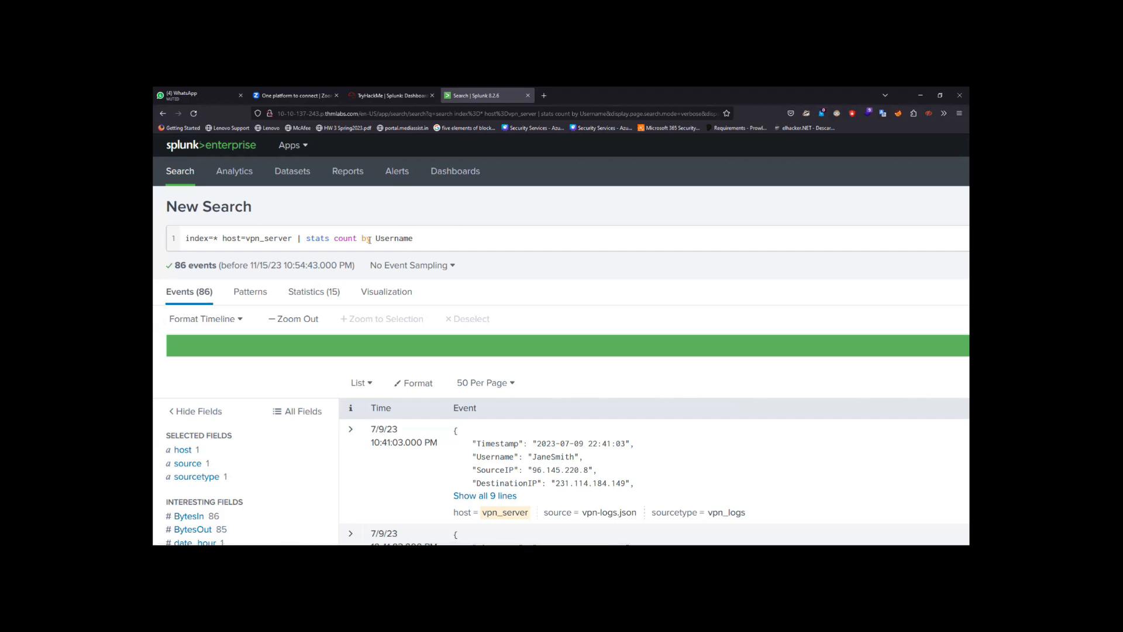
Show the statistics results for the vpn_server search and look through the list of usernames.
{"action": "scroll", "coordinate": [369, 240], "scroll_direction": "down", "scroll_amount": 2}
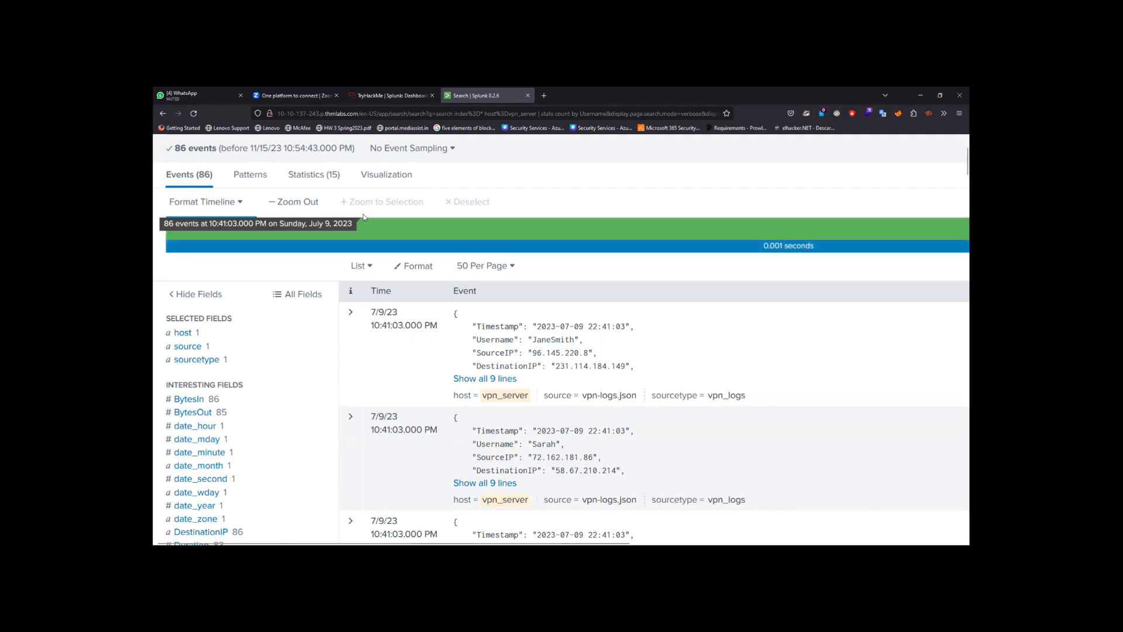
{"action": "left_click", "coordinate": [313, 175]}
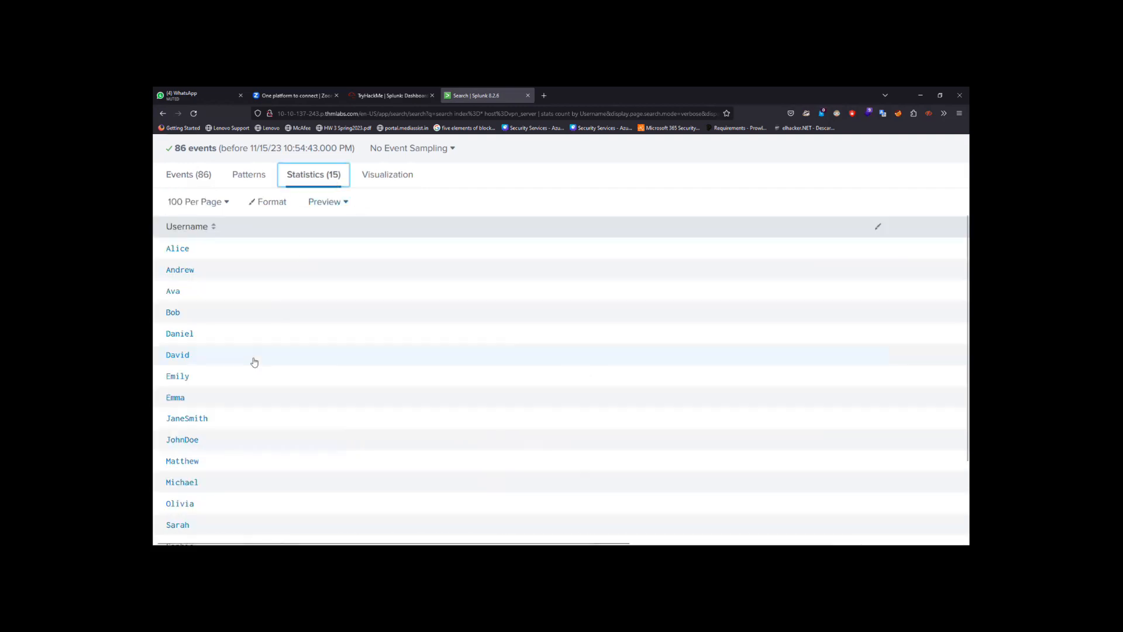
{"action": "scroll", "coordinate": [254, 362], "scroll_direction": "down", "scroll_amount": 1}
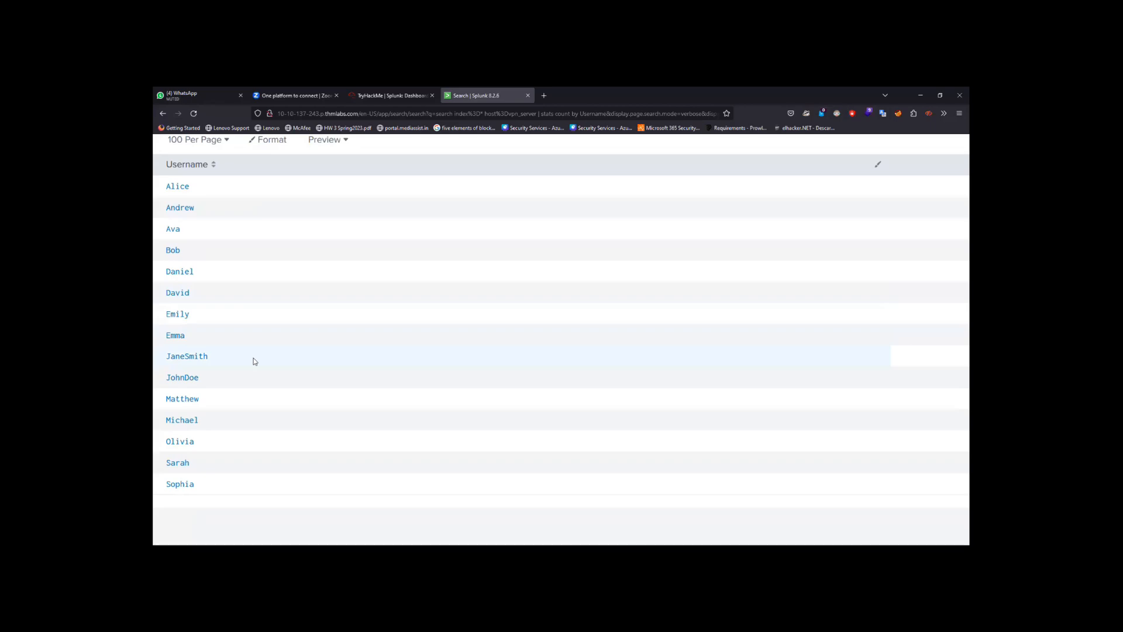
Switch to the TryHackMe room and read the instructions for saving the search as a report.
{"action": "left_click", "coordinate": [387, 94]}
{"action": "scroll", "coordinate": [414, 383], "scroll_direction": "down", "scroll_amount": 9}
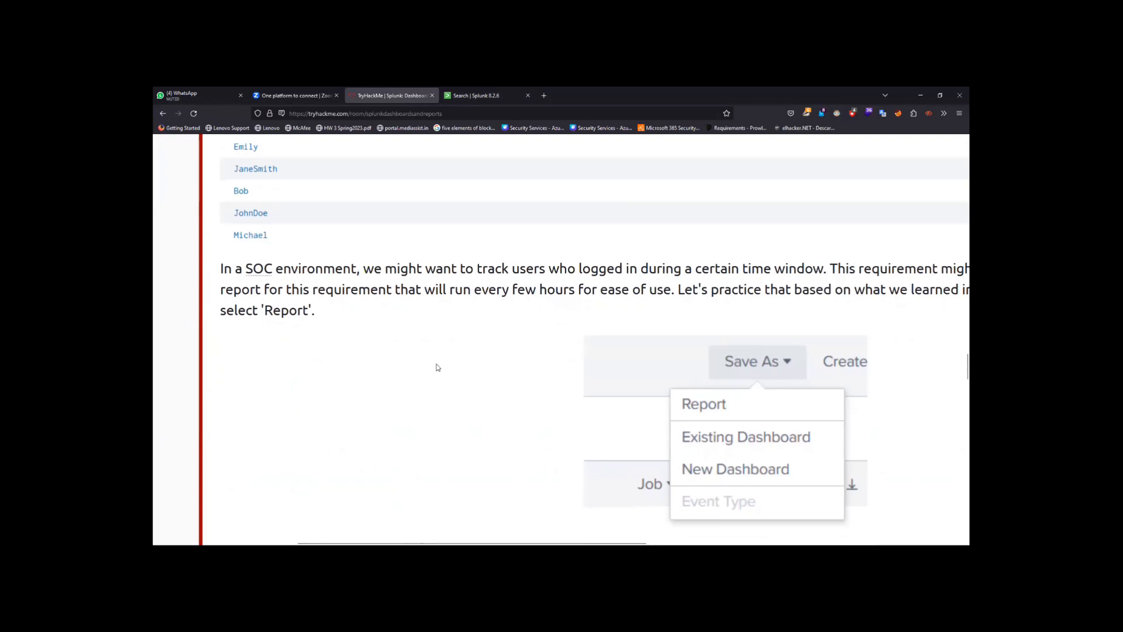
{"action": "scroll", "coordinate": [437, 368], "scroll_direction": "down", "scroll_amount": 4}
{"action": "scroll", "coordinate": [616, 433], "scroll_direction": "down", "scroll_amount": 3}
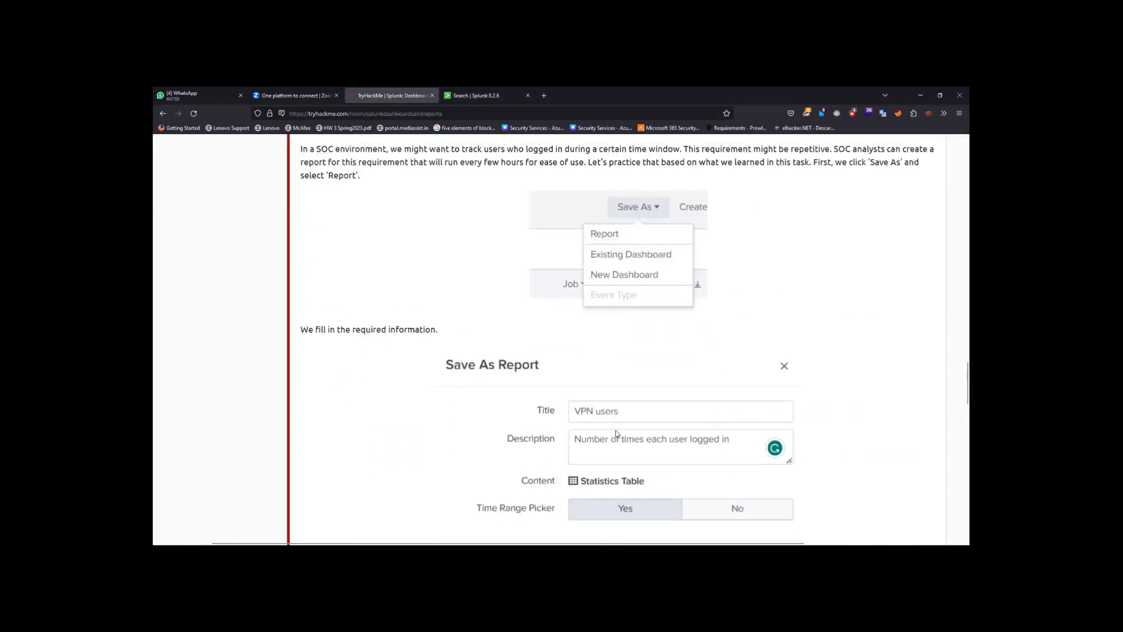
{"action": "scroll", "coordinate": [495, 284], "scroll_direction": "down", "scroll_amount": 2}
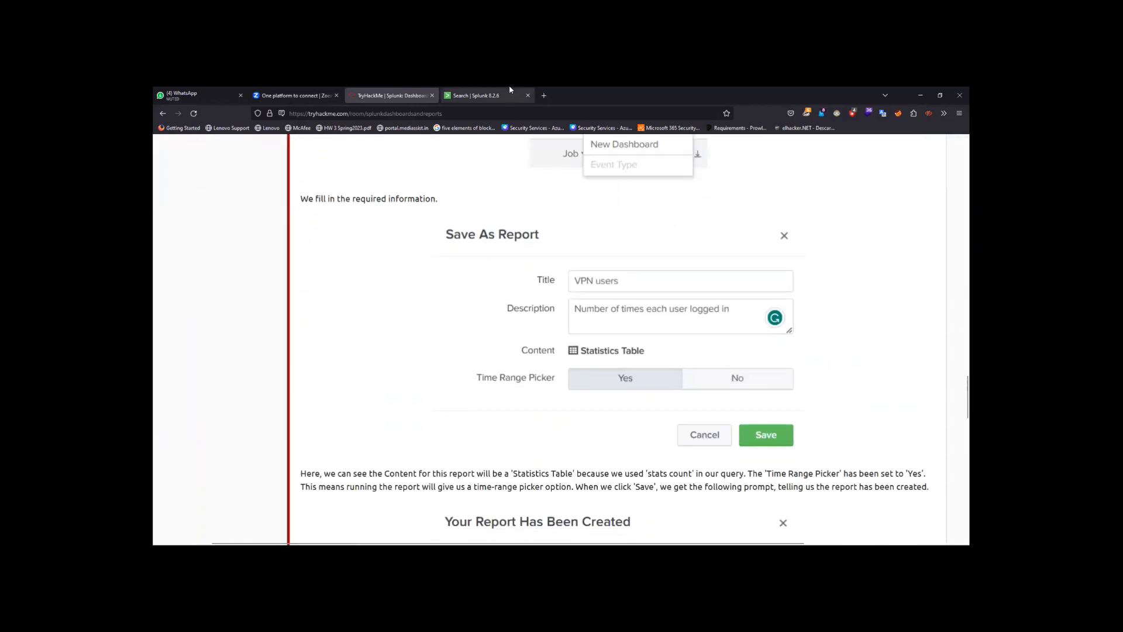
Return to Splunk and save the username count search as a report titled "Total VPN user".
{"action": "left_click", "coordinate": [477, 96]}
{"action": "scroll", "coordinate": [482, 238], "scroll_direction": "up", "scroll_amount": 3}
{"action": "scroll", "coordinate": [482, 235], "scroll_direction": "right", "scroll_amount": 8}
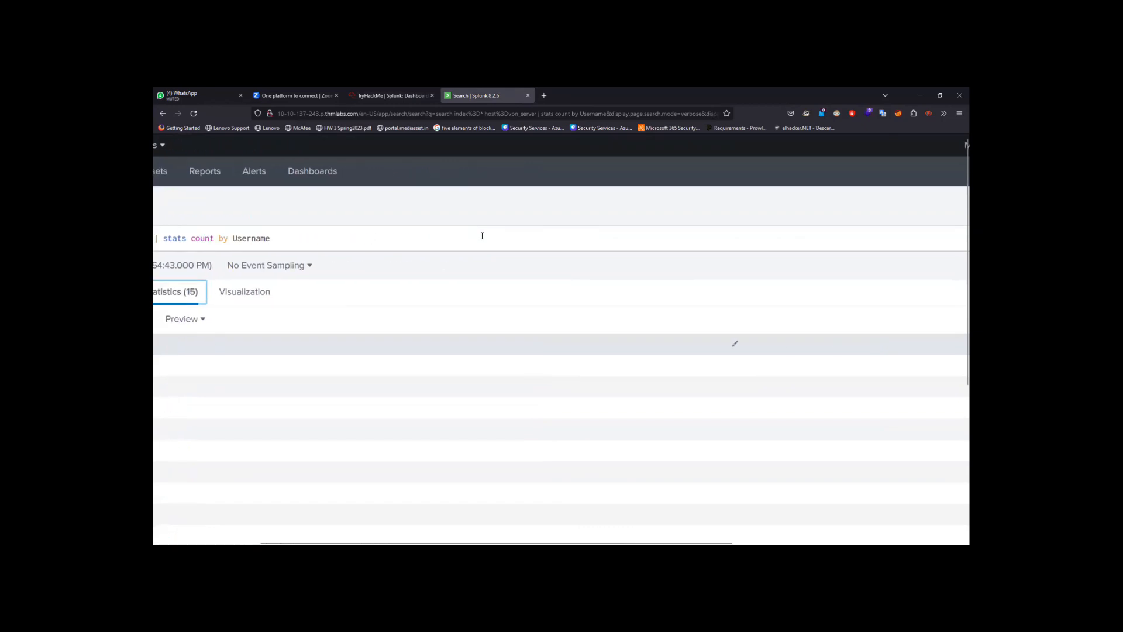
{"action": "left_click", "coordinate": [799, 204]}
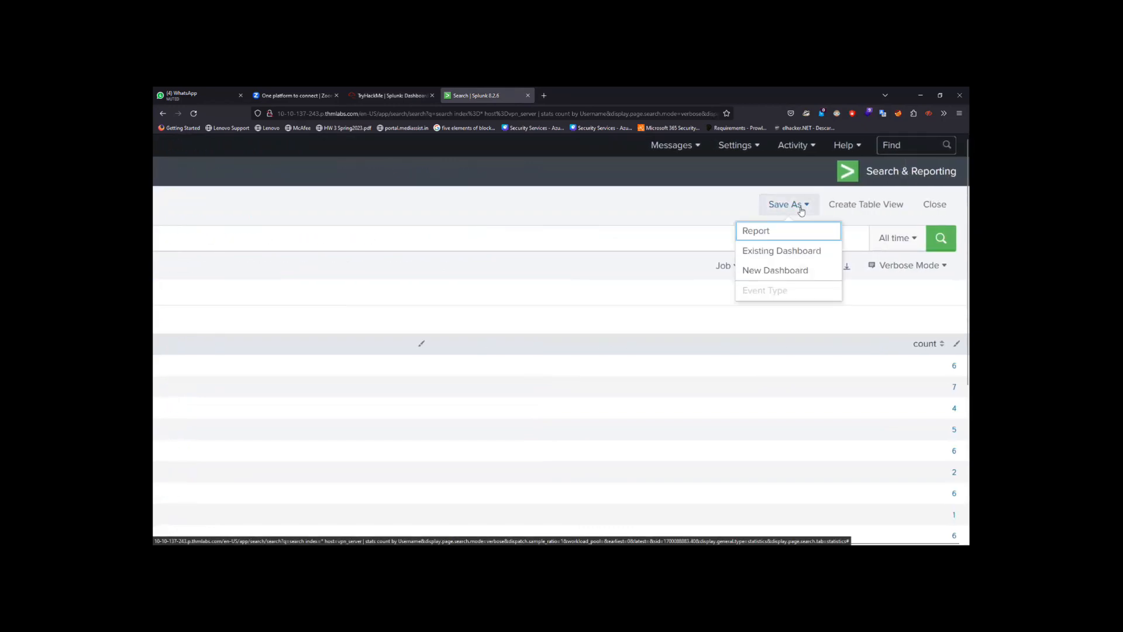
{"action": "left_click", "coordinate": [777, 234]}
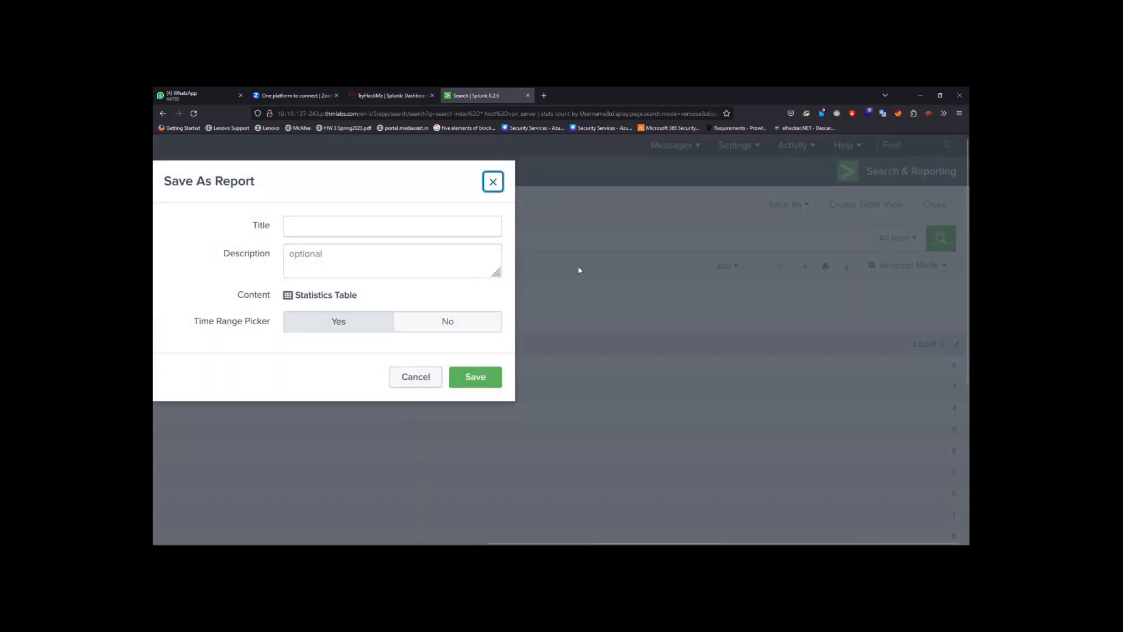
{"action": "scroll", "coordinate": [578, 265], "scroll_direction": "left", "scroll_amount": 3}
{"action": "left_click", "coordinate": [473, 230]}
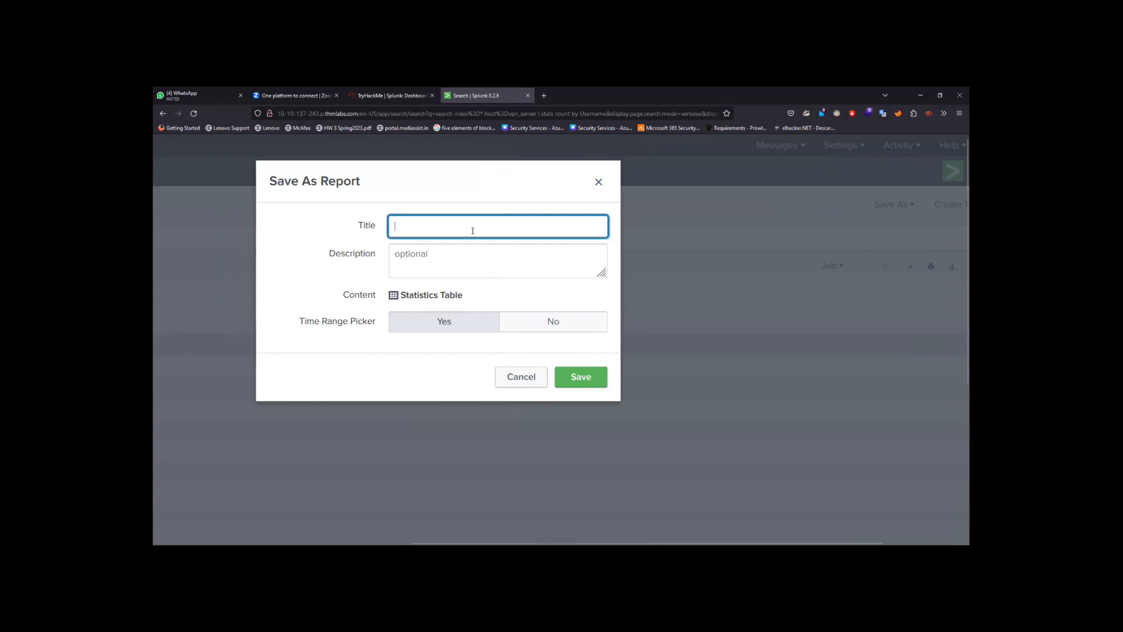
{"action": "type", "text": "Total VPN "}
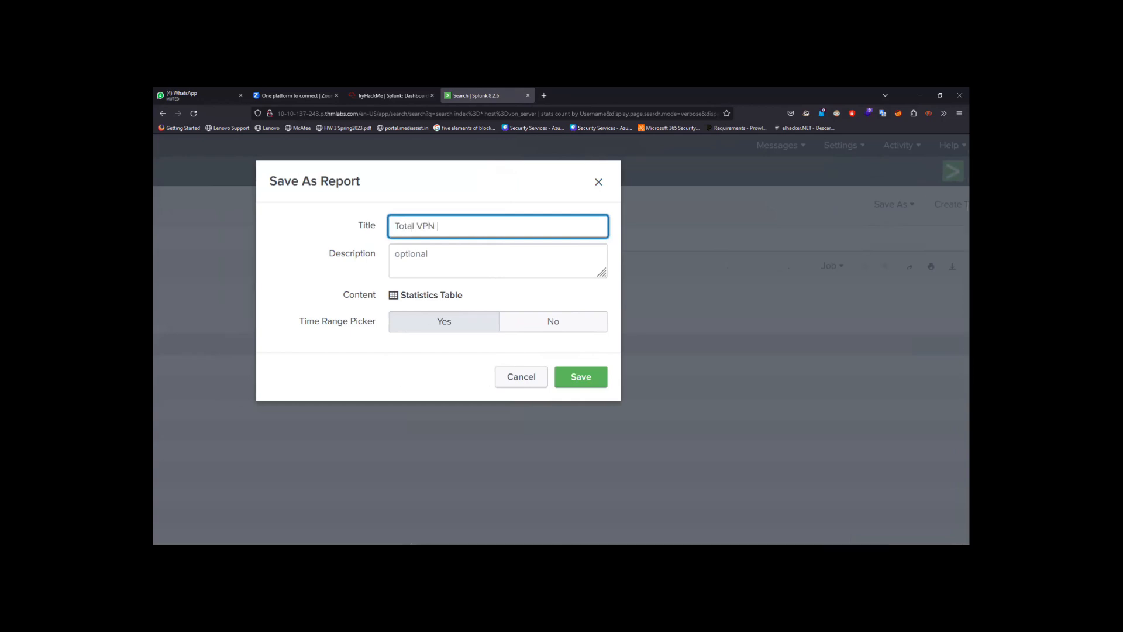
{"action": "type", "text": "us"}
{"action": "key", "text": "BackSpace"}
{"action": "type", "text": "user"}
{"action": "left_click", "coordinate": [581, 376]}
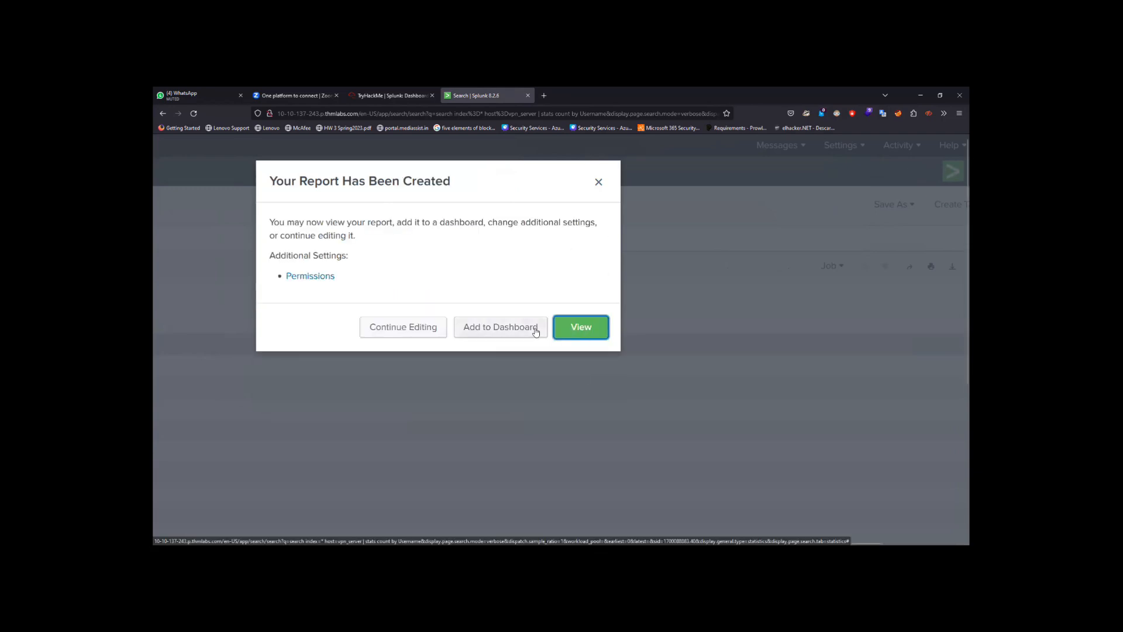
Return from the report confirmation to the search, then switch to the TryHackMe room and read the remaining Task 3 instructions and questions.
{"action": "left_click", "coordinate": [440, 327]}
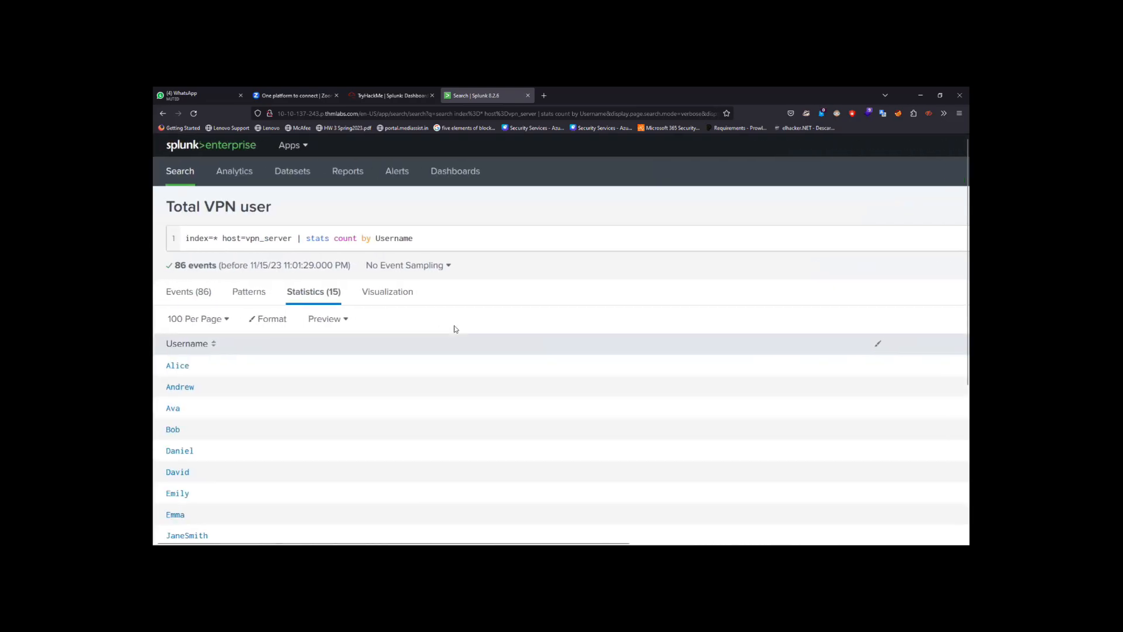
{"action": "left_click", "coordinate": [392, 95]}
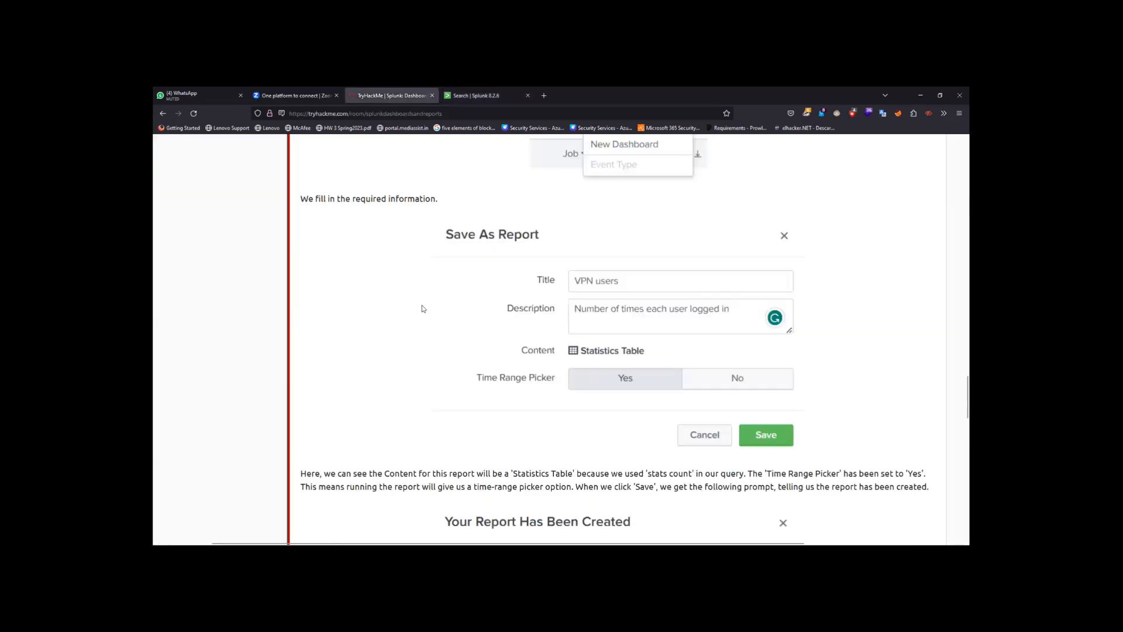
{"action": "scroll", "coordinate": [423, 308], "scroll_direction": "down", "scroll_amount": 5}
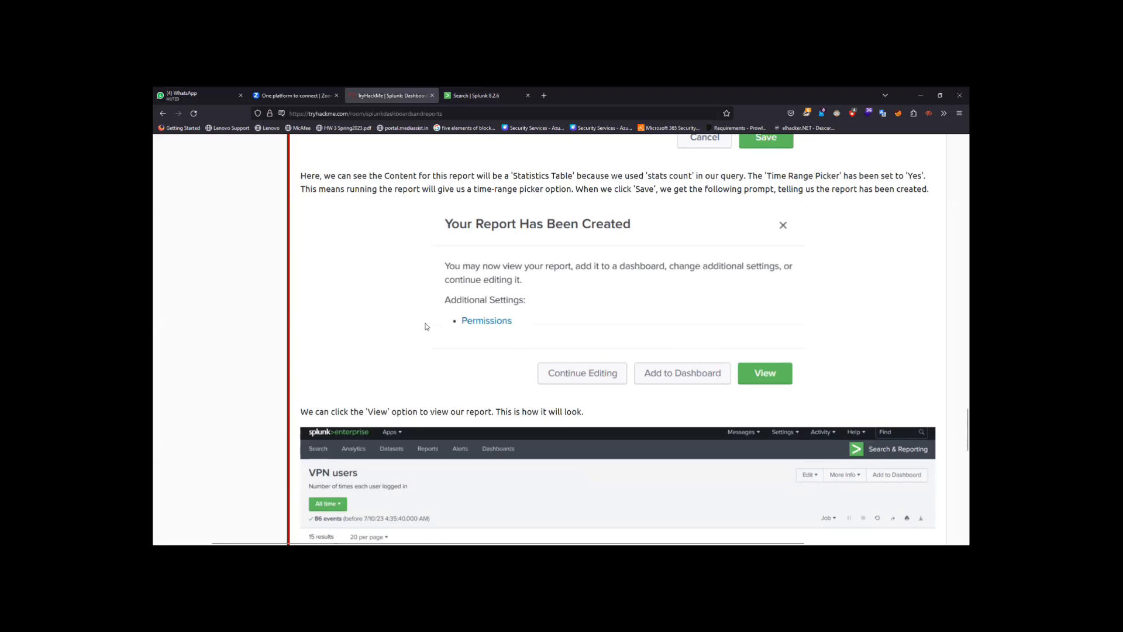
{"action": "scroll", "coordinate": [426, 326], "scroll_direction": "down", "scroll_amount": 7}
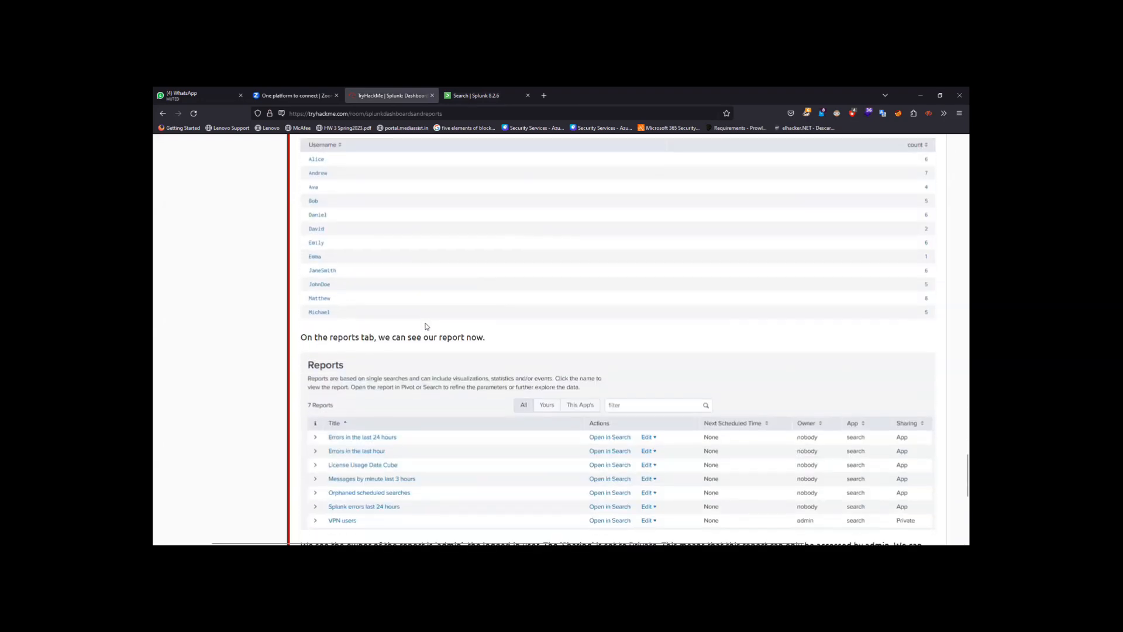
{"action": "scroll", "coordinate": [426, 327], "scroll_direction": "down", "scroll_amount": 1}
{"action": "scroll", "coordinate": [427, 326], "scroll_direction": "down", "scroll_amount": 3}
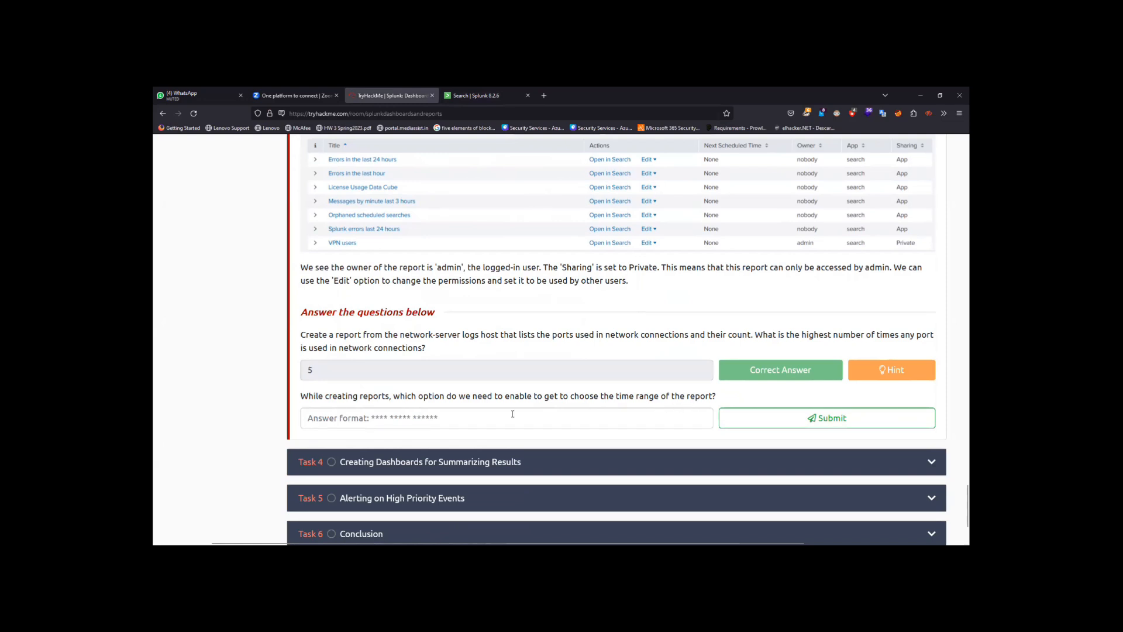
Switch to Splunk and open the Save As Report dialog for the VPN user search to check its time range option.
{"action": "left_click", "coordinate": [480, 91]}
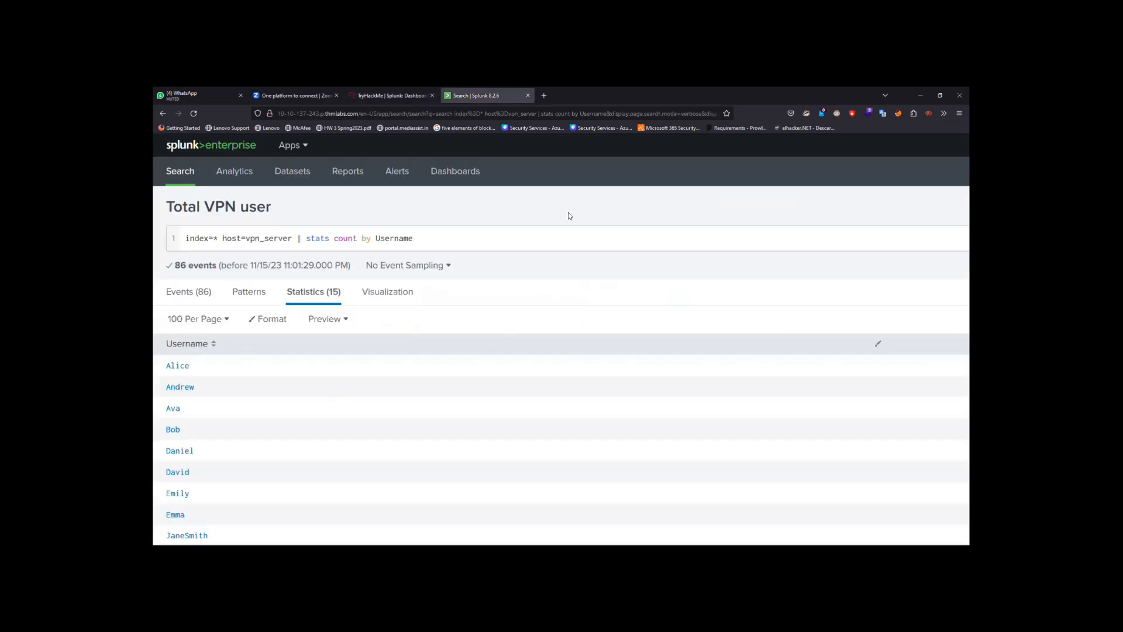
{"action": "scroll", "coordinate": [600, 277], "scroll_direction": "right", "scroll_amount": 6}
{"action": "scroll", "coordinate": [598, 276], "scroll_direction": "right", "scroll_amount": 3}
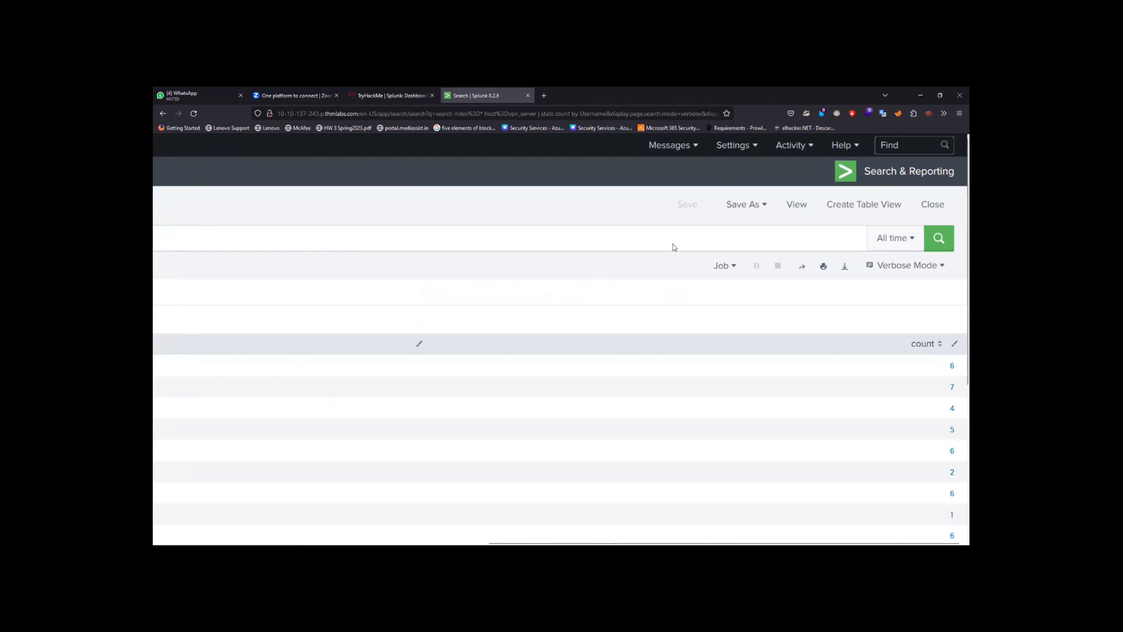
{"action": "left_click", "coordinate": [757, 212]}
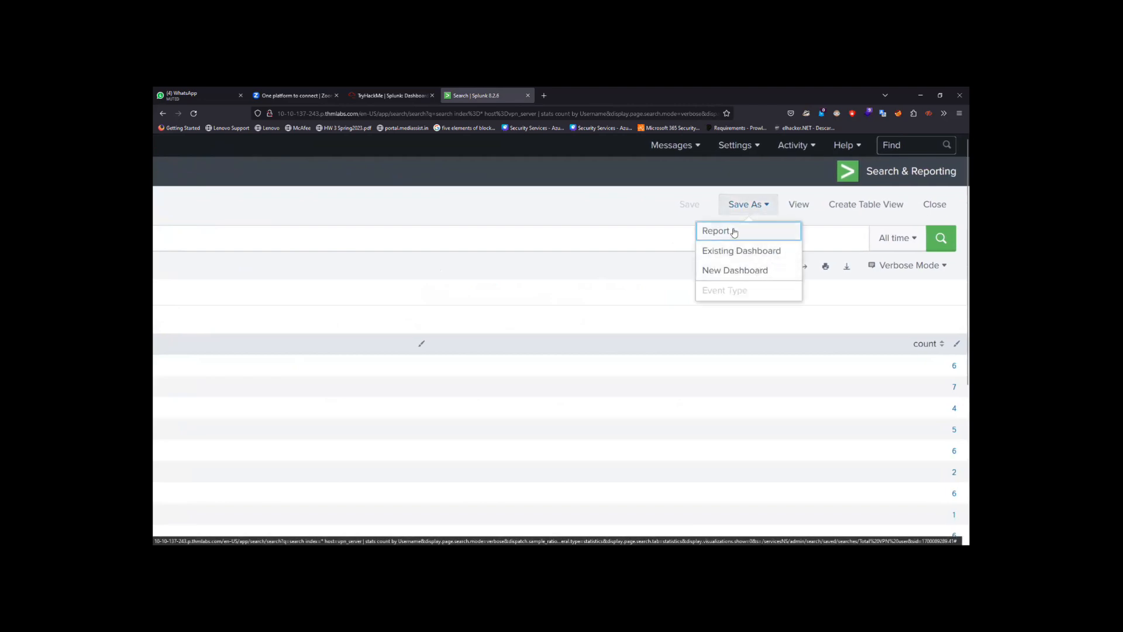
{"action": "left_click", "coordinate": [732, 229]}
{"action": "scroll", "coordinate": [513, 312], "scroll_direction": "left", "scroll_amount": 4}
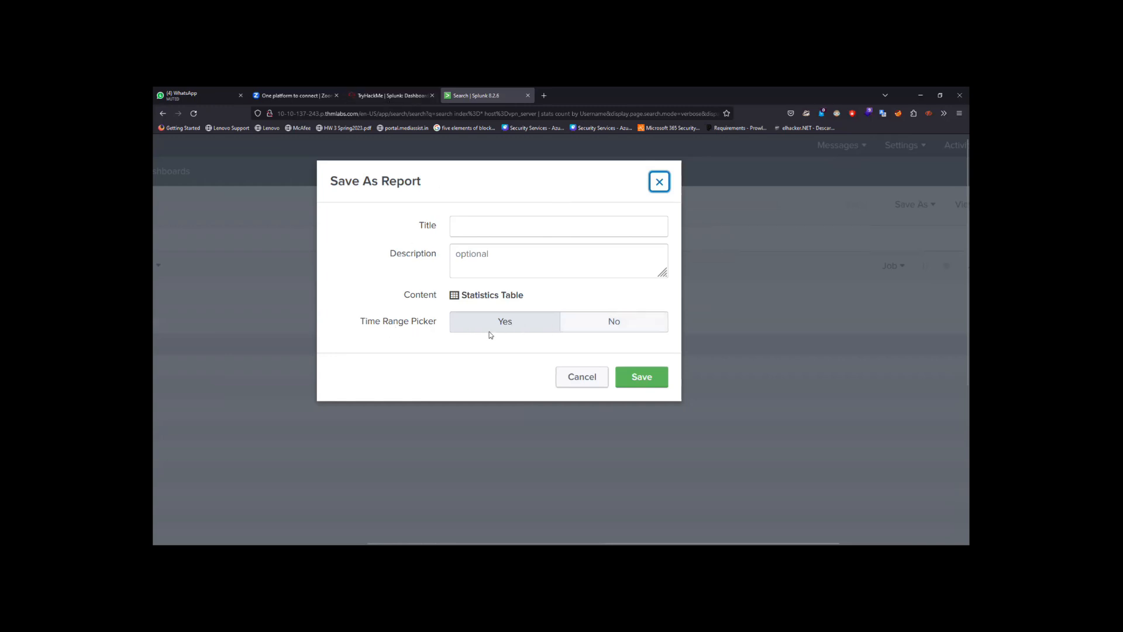
Switch to the TryHackMe room and submit "Time range Picker" as the answer to the question about choosing the report's time range.
{"action": "left_click", "coordinate": [391, 95]}
{"action": "left_click", "coordinate": [394, 419]}
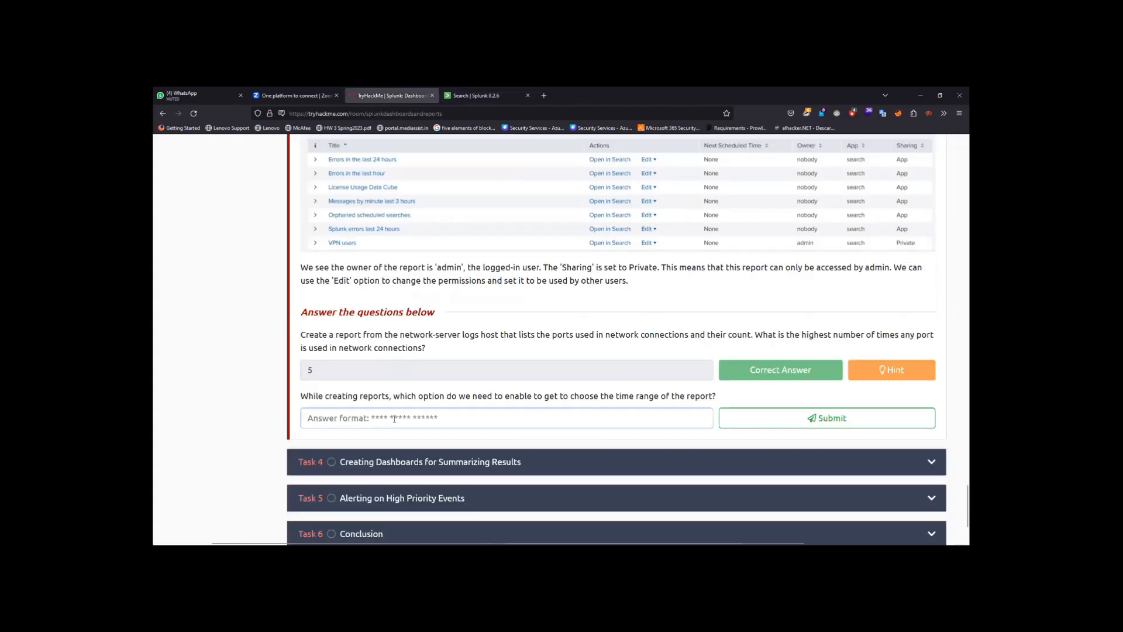
{"action": "type", "text": "Time range"}
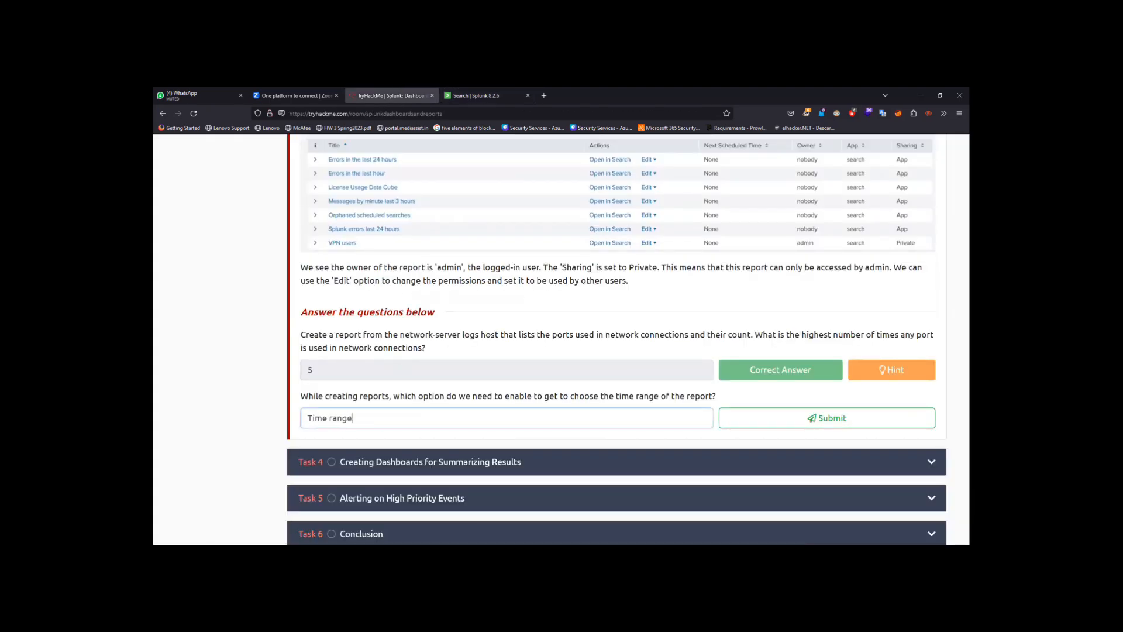
{"action": "type", "text": " Picker"}
{"action": "key", "text": "Return"}
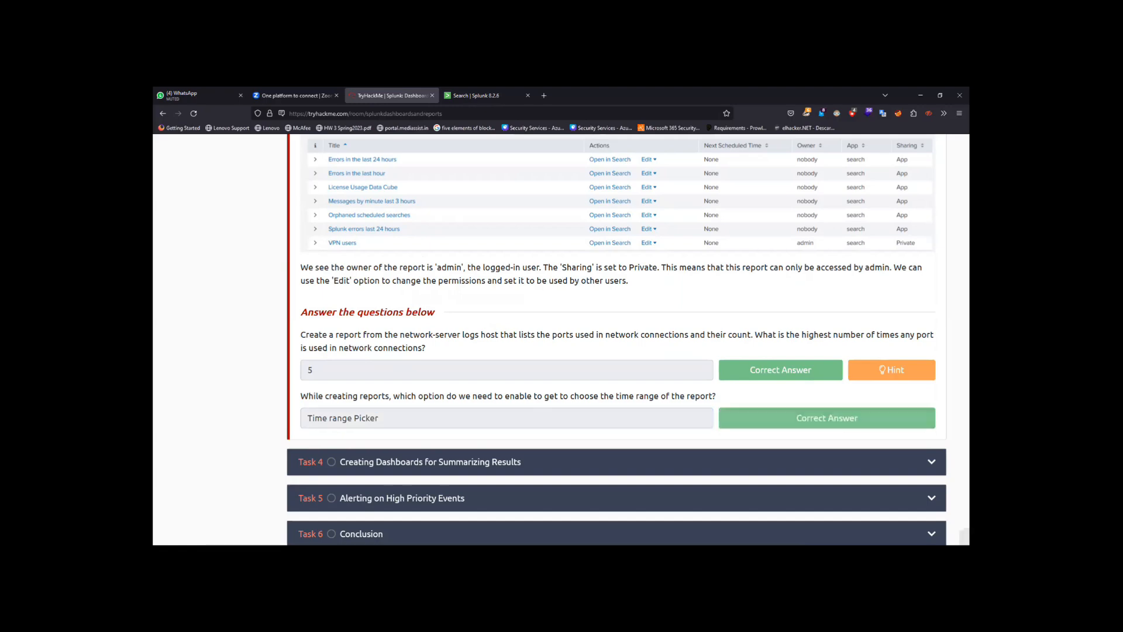
{"action": "scroll", "coordinate": [462, 391], "scroll_direction": "down", "scroll_amount": 1}
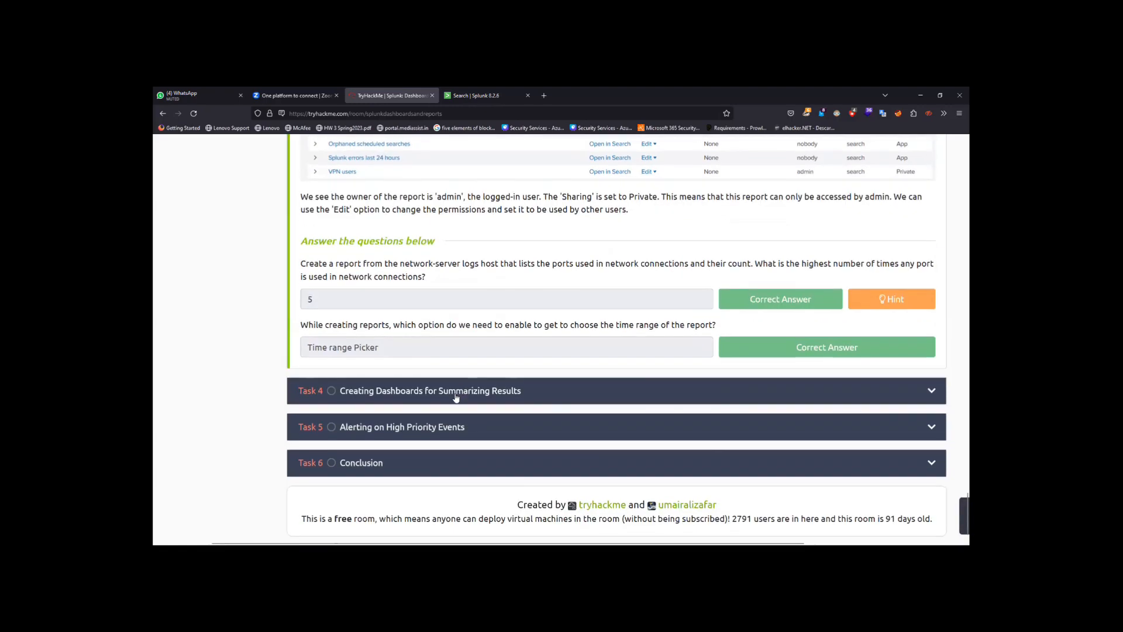
{"action": "left_click", "coordinate": [462, 391]}
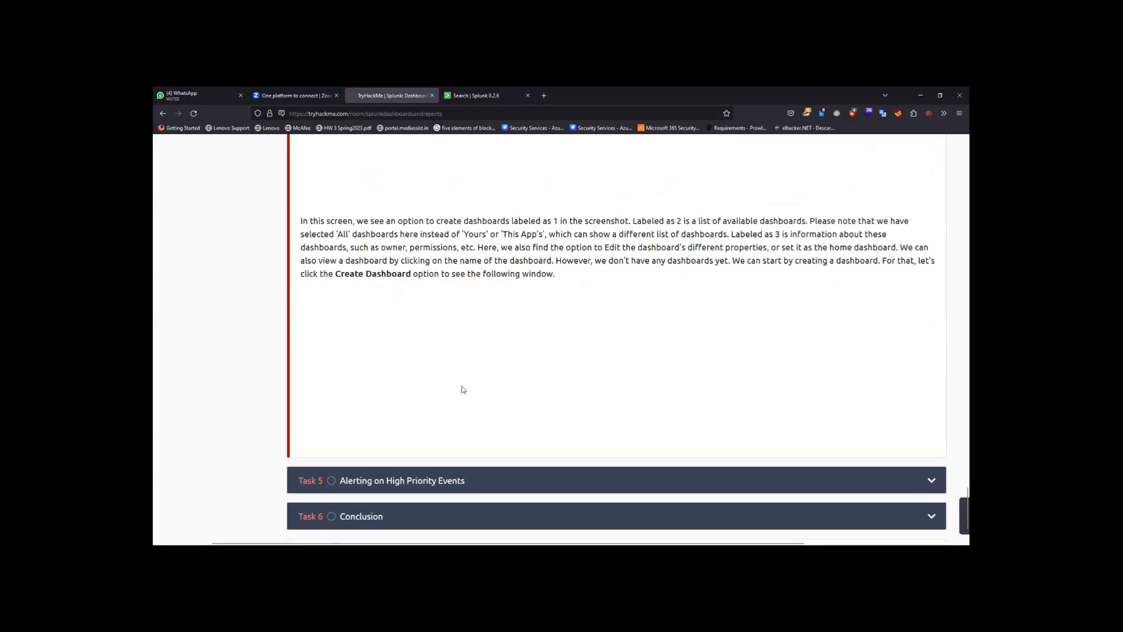
{"action": "scroll", "coordinate": [461, 385], "scroll_direction": "up", "scroll_amount": 15}
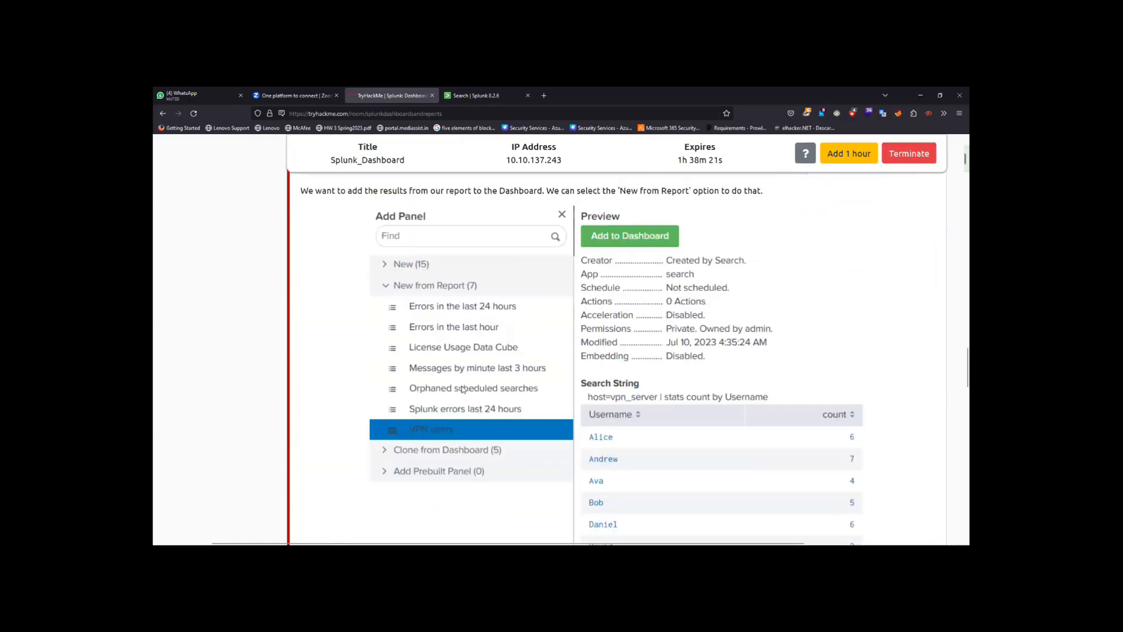
{"action": "scroll", "coordinate": [461, 384], "scroll_direction": "up", "scroll_amount": 10}
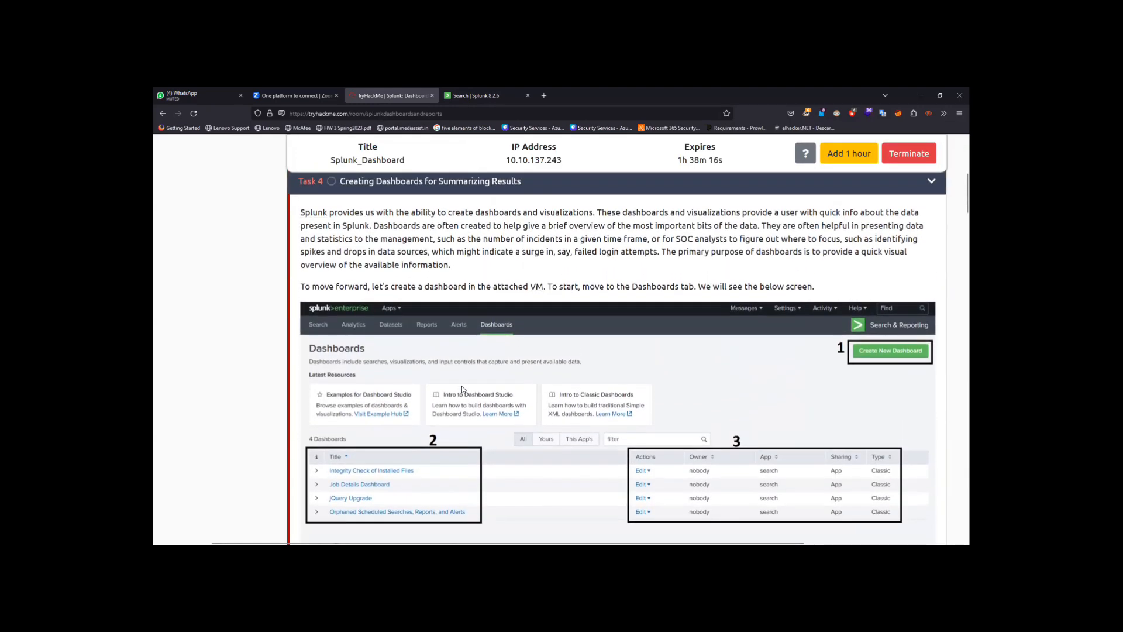
{"action": "scroll", "coordinate": [462, 389], "scroll_direction": "up", "scroll_amount": 5}
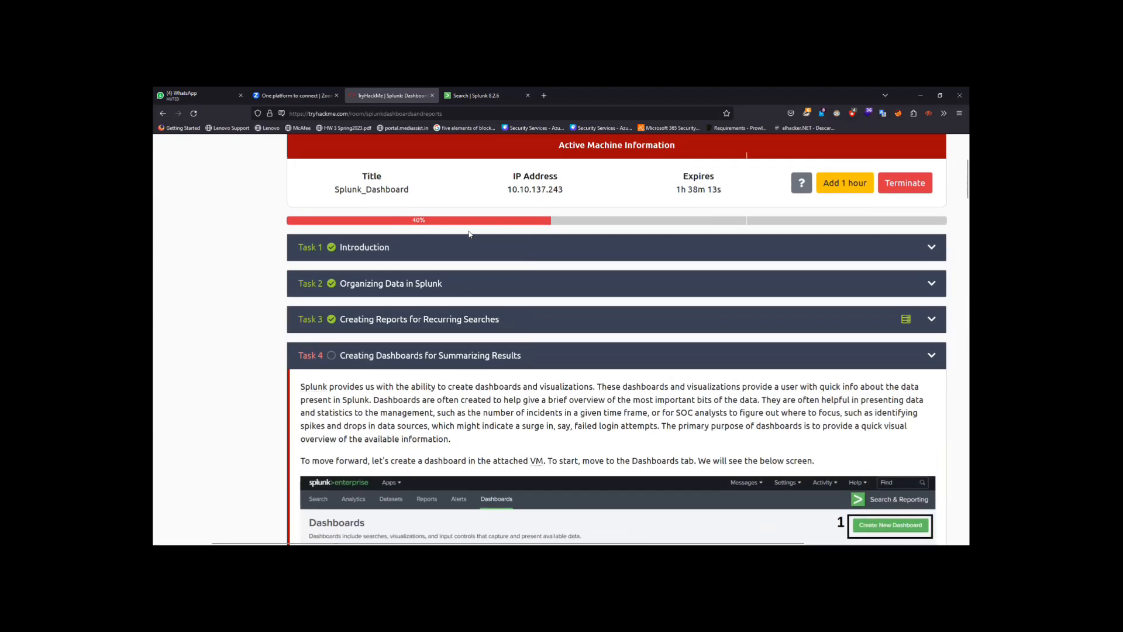
{"action": "left_click", "coordinate": [462, 358]}
{"action": "scroll", "coordinate": [462, 358], "scroll_direction": "down", "scroll_amount": 12}
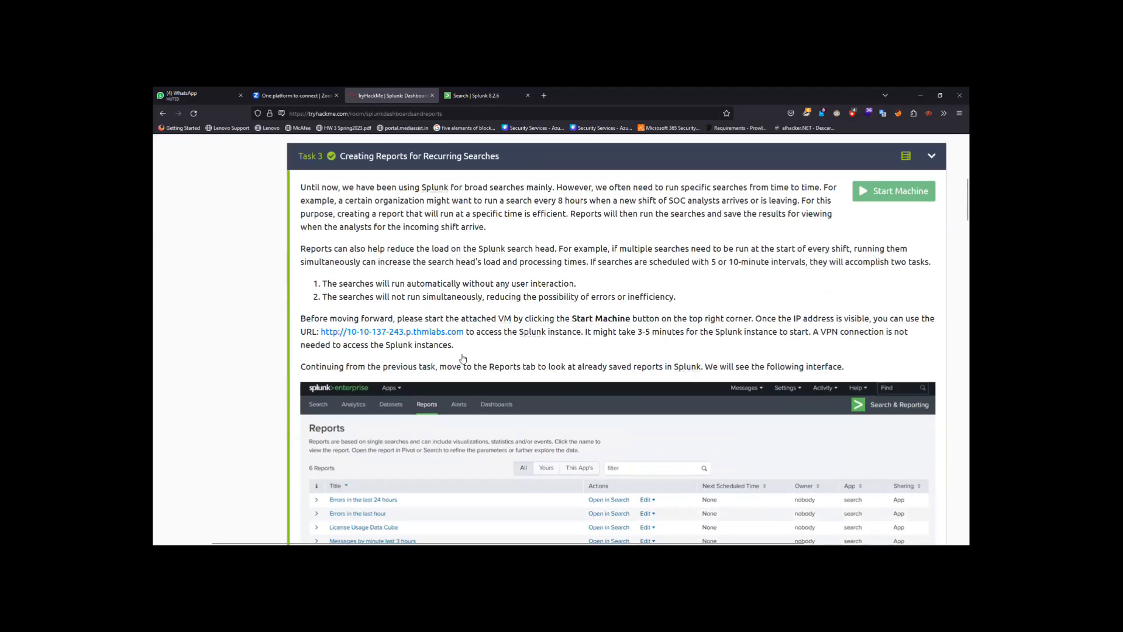
{"action": "scroll", "coordinate": [462, 358], "scroll_direction": "down", "scroll_amount": 20}
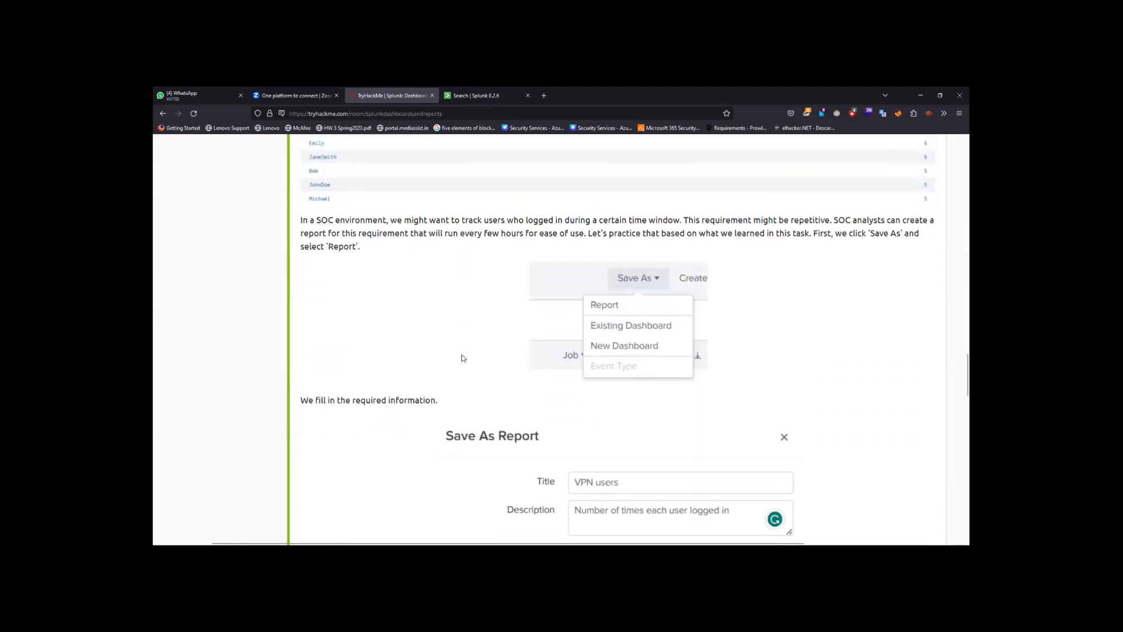
{"action": "scroll", "coordinate": [462, 358], "scroll_direction": "down", "scroll_amount": 8}
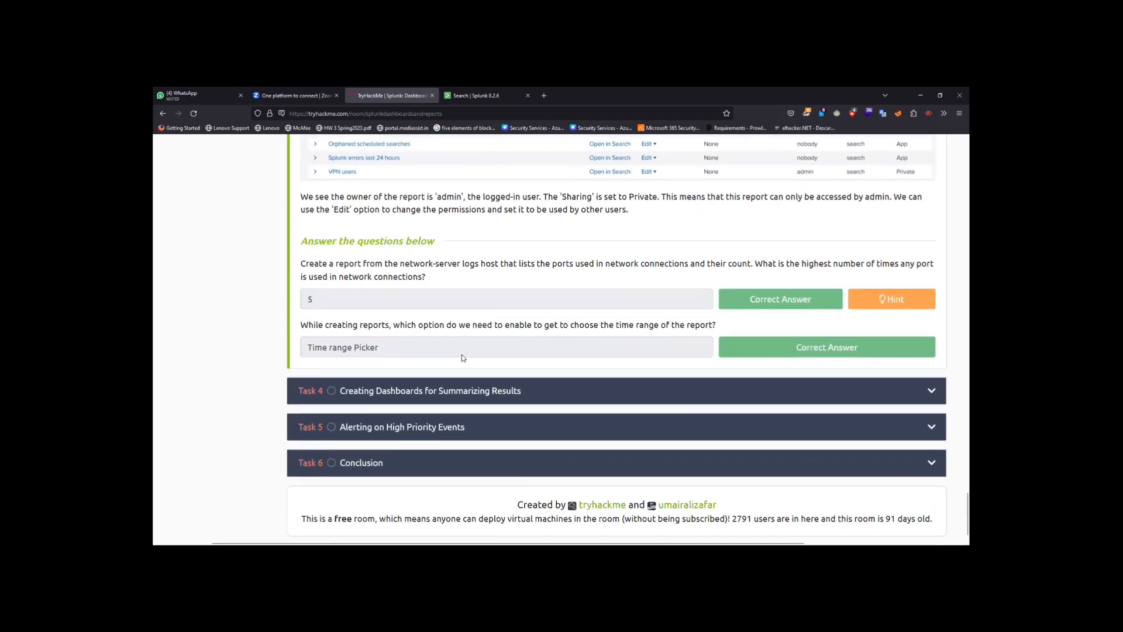
Reread the Task 3 question about choosing a report's time range and compare it with Splunk's Save As Report dialog.
{"action": "scroll", "coordinate": [462, 358], "scroll_direction": "up", "scroll_amount": 3, "text": "ctrl"}
{"action": "scroll", "coordinate": [462, 358], "scroll_direction": "right", "scroll_amount": 1}
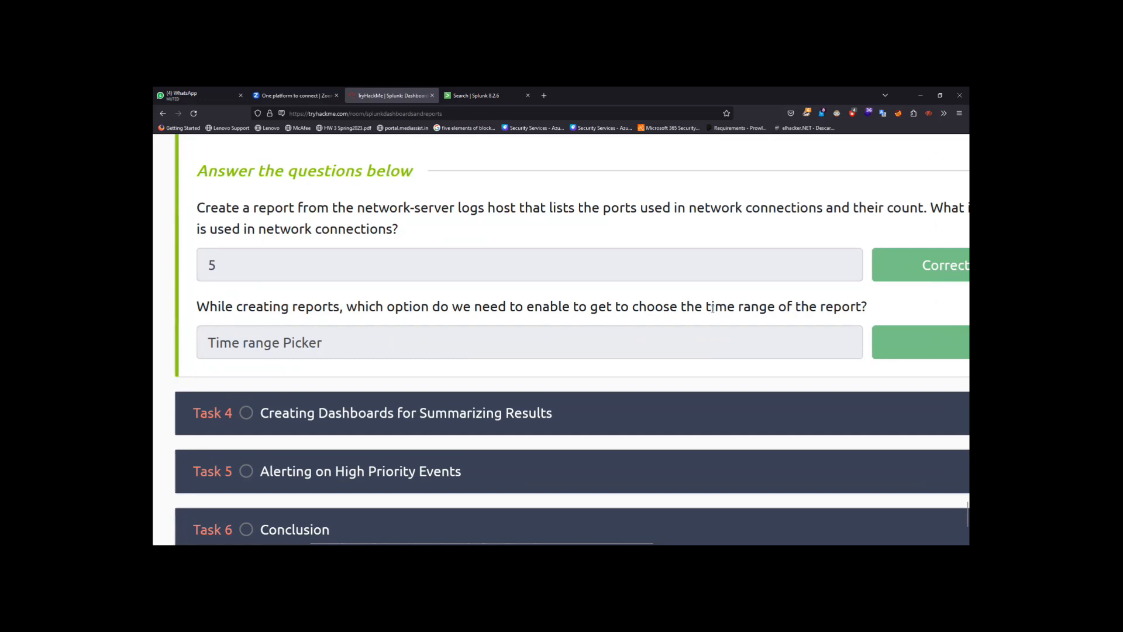
{"action": "left_click_drag", "start_coordinate": [706, 306], "coordinate": [780, 309]}
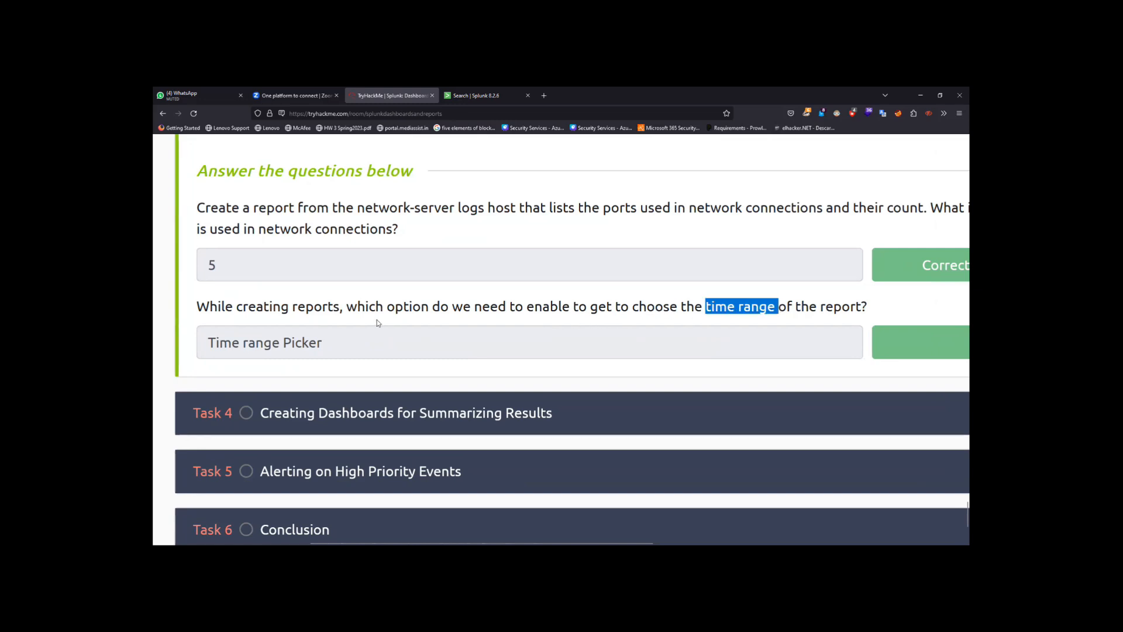
{"action": "left_click_drag", "start_coordinate": [240, 307], "coordinate": [340, 307]}
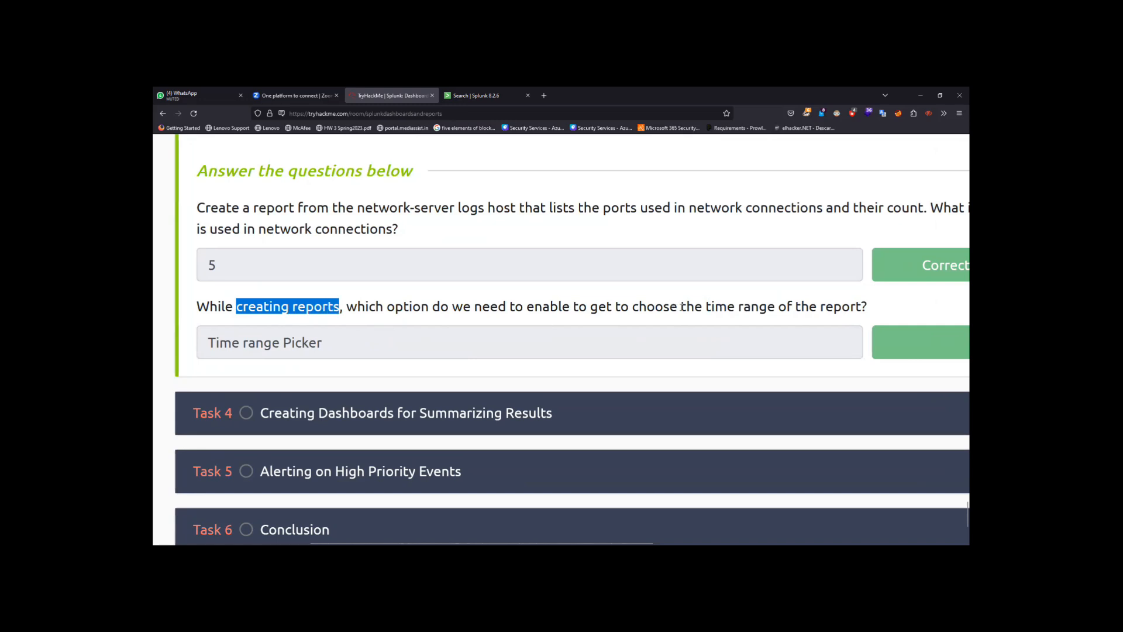
{"action": "left_click_drag", "start_coordinate": [672, 308], "coordinate": [772, 313]}
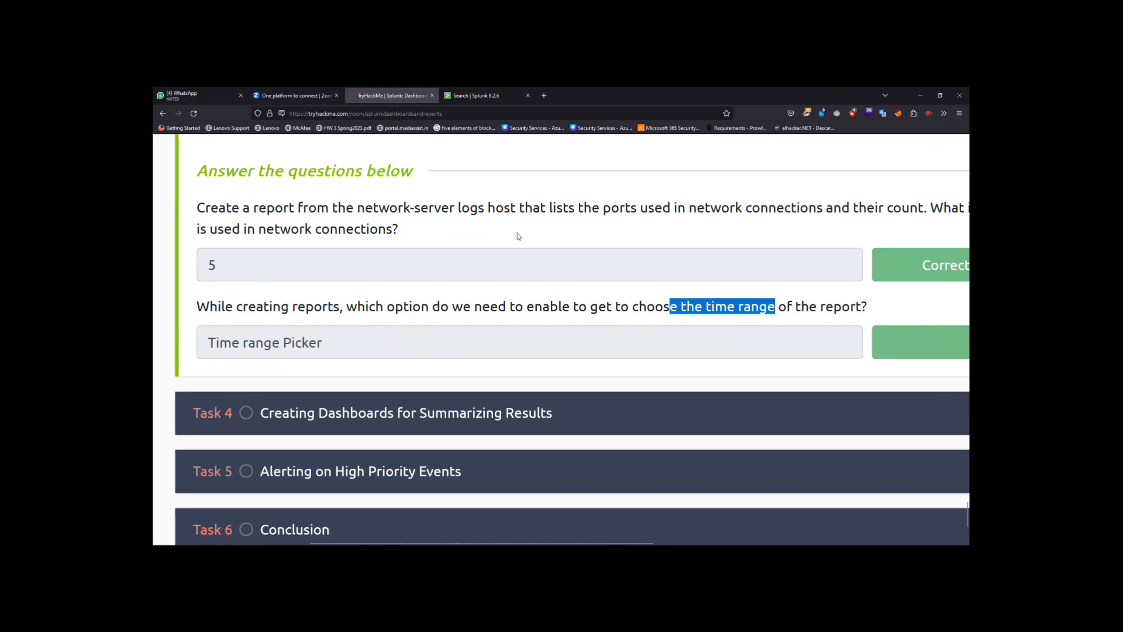
{"action": "left_click", "coordinate": [490, 95]}
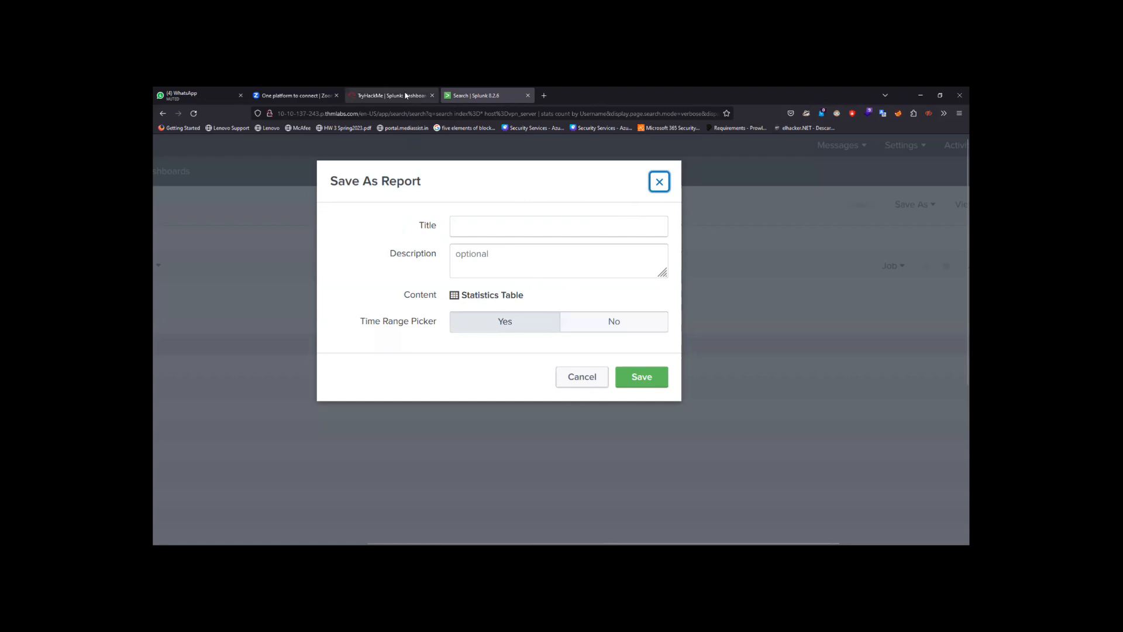
Return to the TryHackMe room, expand Task 4 on creating dashboards, and examine its introduction and the annotated Dashboards page.
{"action": "left_click", "coordinate": [405, 96]}
{"action": "scroll", "coordinate": [431, 285], "scroll_direction": "down", "scroll_amount": 5}
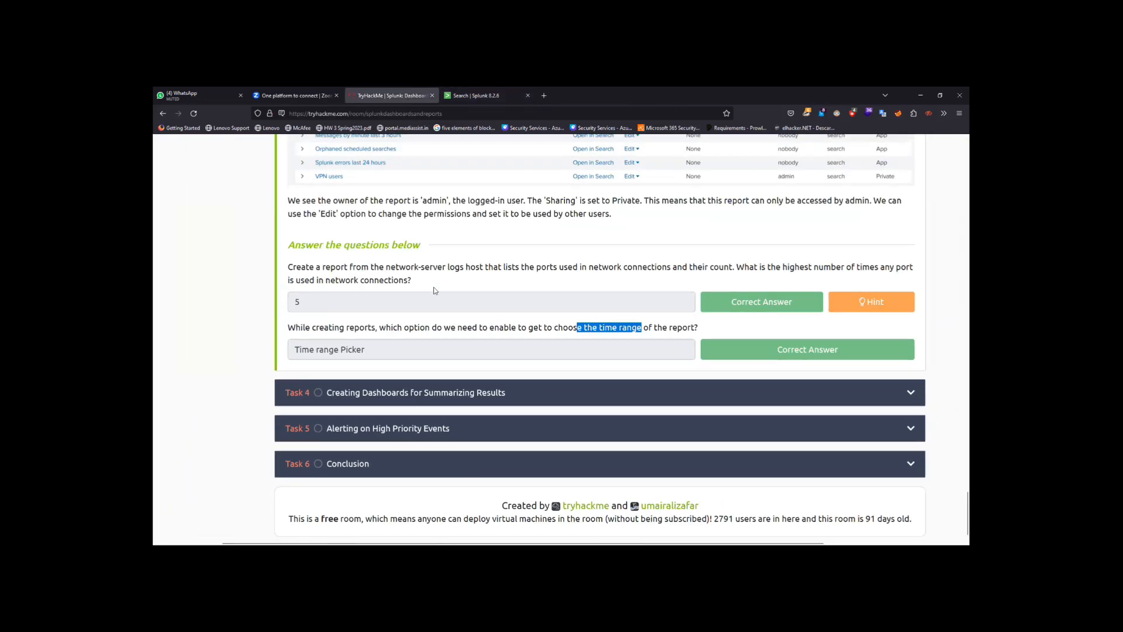
{"action": "left_click", "coordinate": [407, 395]}
{"action": "scroll", "coordinate": [407, 395], "scroll_direction": "up", "scroll_amount": 15}
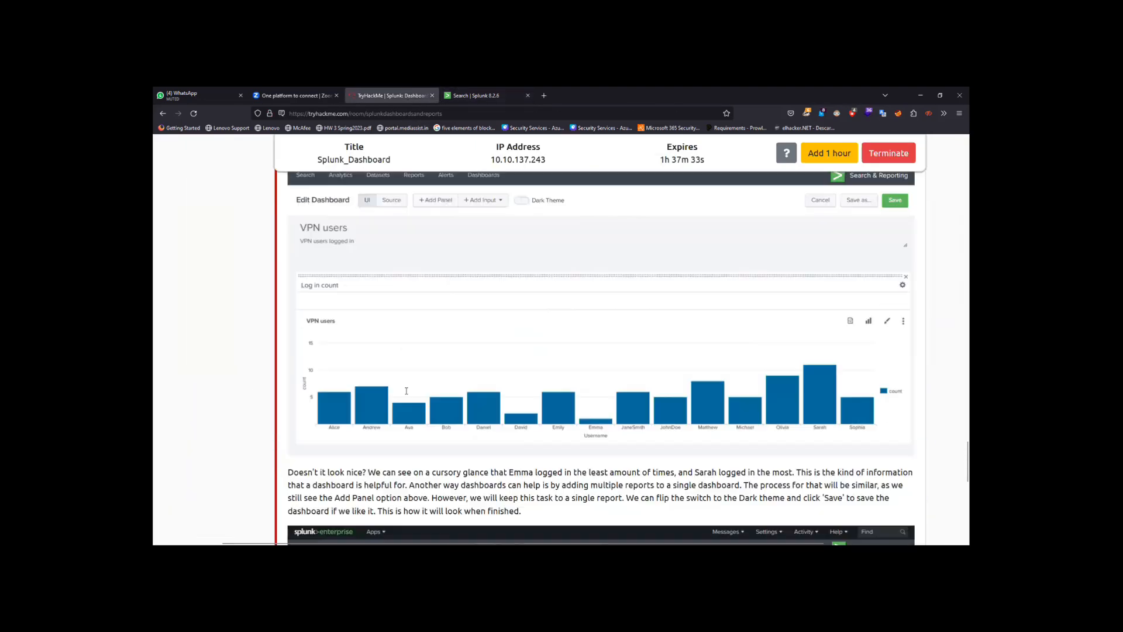
{"action": "scroll", "coordinate": [405, 393], "scroll_direction": "up", "scroll_amount": 15}
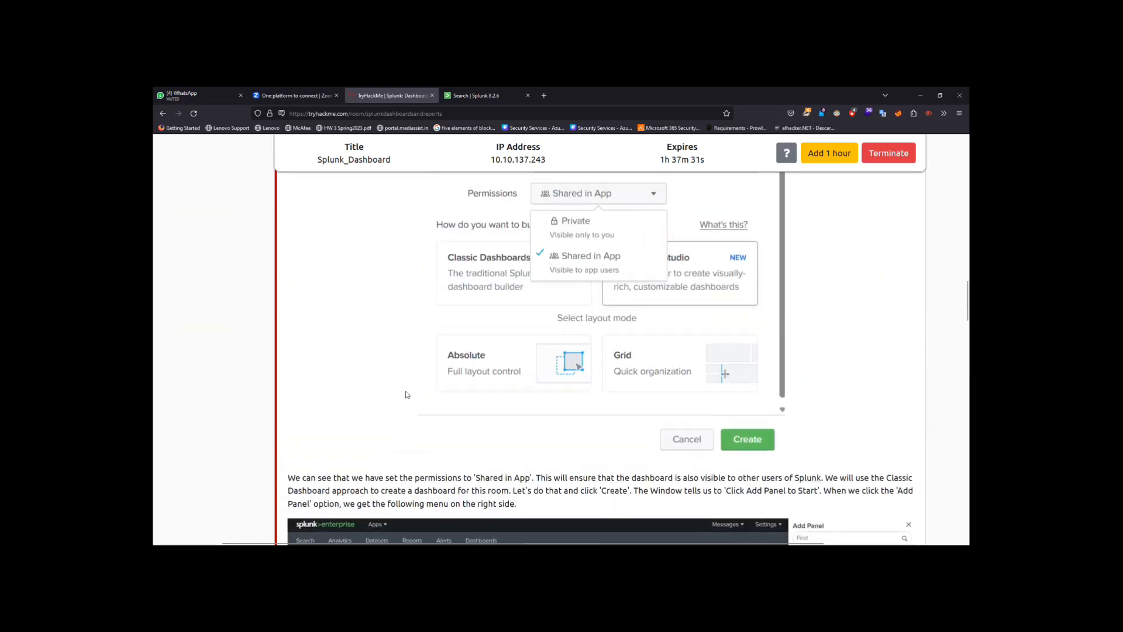
{"action": "scroll", "coordinate": [406, 394], "scroll_direction": "up", "scroll_amount": 10}
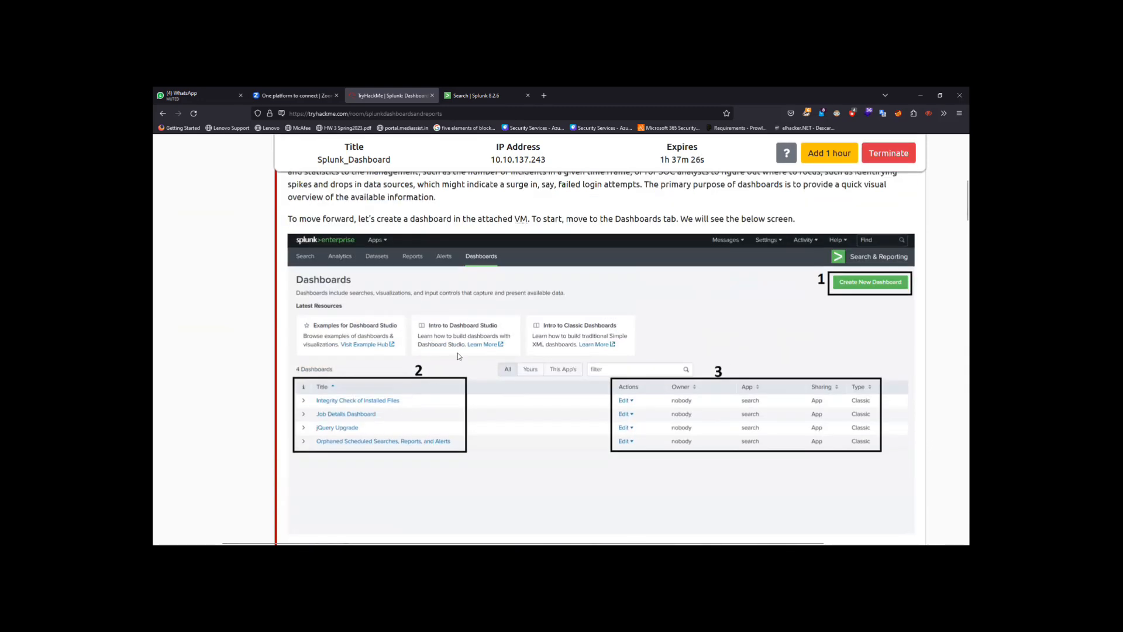
{"action": "scroll", "coordinate": [457, 355], "scroll_direction": "up", "scroll_amount": 3}
{"action": "scroll", "coordinate": [458, 354], "scroll_direction": "down", "scroll_amount": 3}
{"action": "scroll", "coordinate": [458, 356], "scroll_direction": "up", "scroll_amount": 2}
{"action": "scroll", "coordinate": [457, 356], "scroll_direction": "right", "scroll_amount": 2}
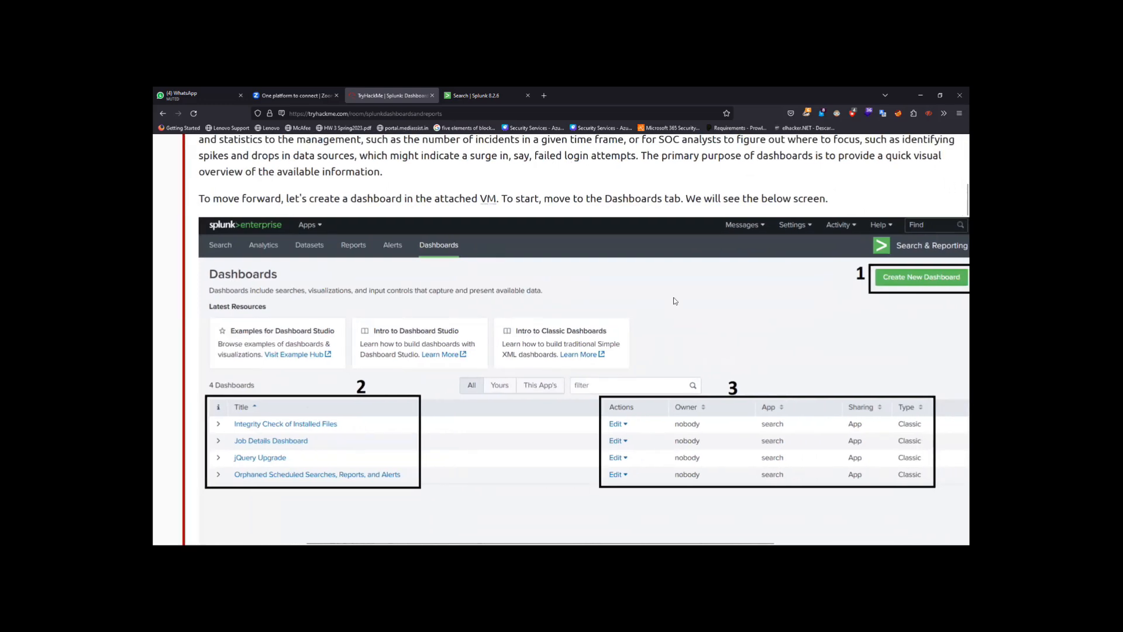
{"action": "scroll", "coordinate": [589, 311], "scroll_direction": "right", "scroll_amount": 1}
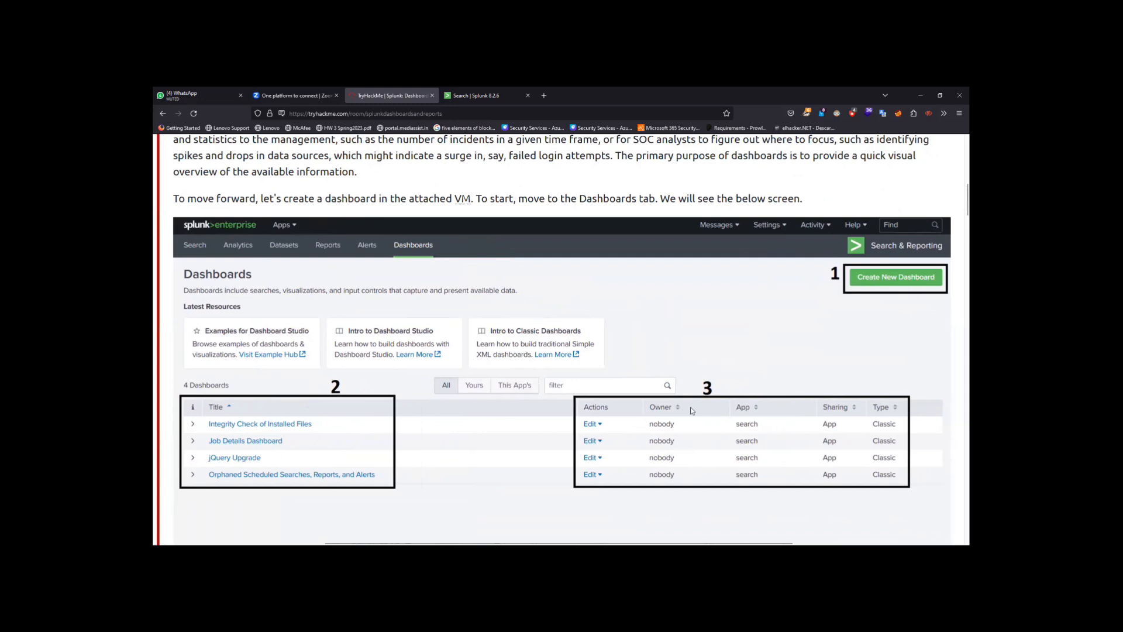
{"action": "scroll", "coordinate": [696, 454], "scroll_direction": "down", "scroll_amount": 1}
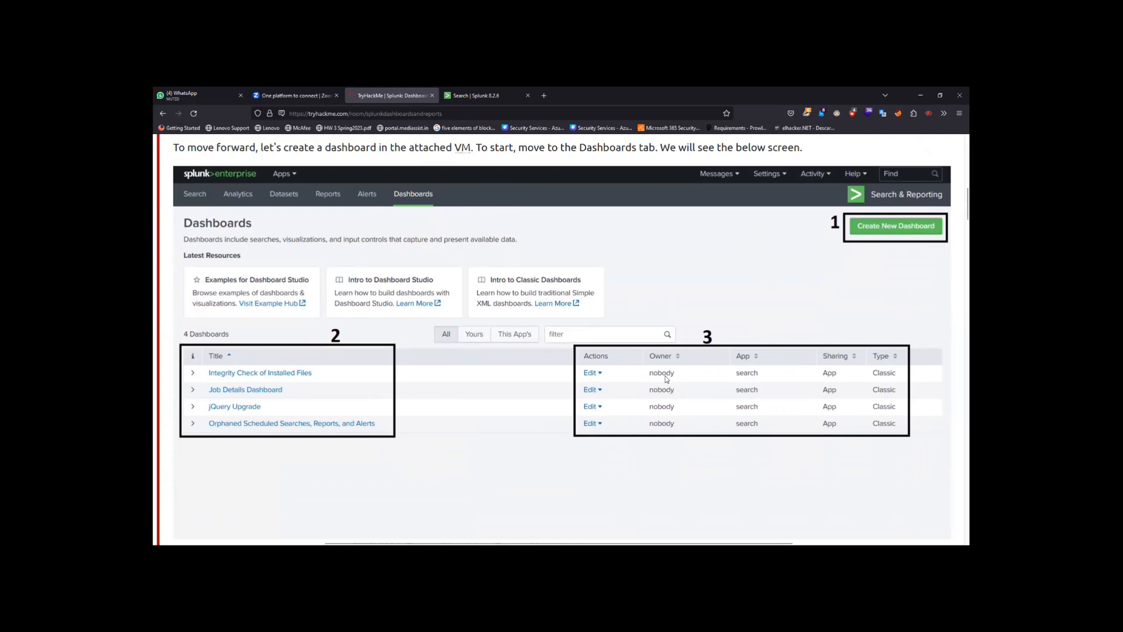
Switch to Splunk, dismiss the unsaved Save As Report dialog, and open the Dashboards page.
{"action": "left_click", "coordinate": [489, 89]}
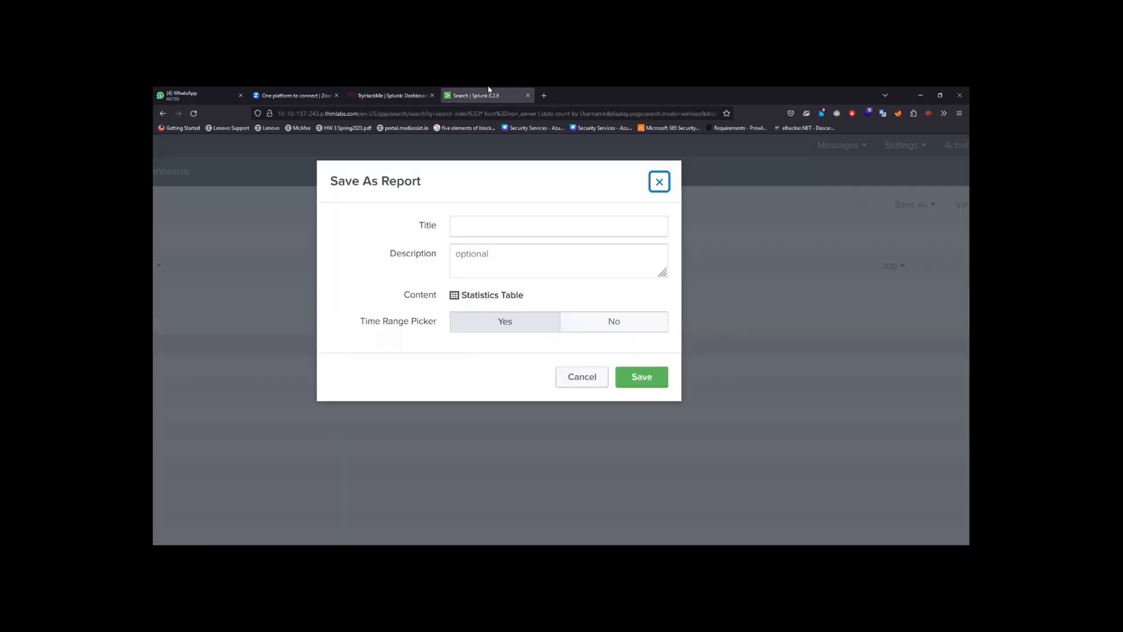
{"action": "left_click", "coordinate": [666, 176]}
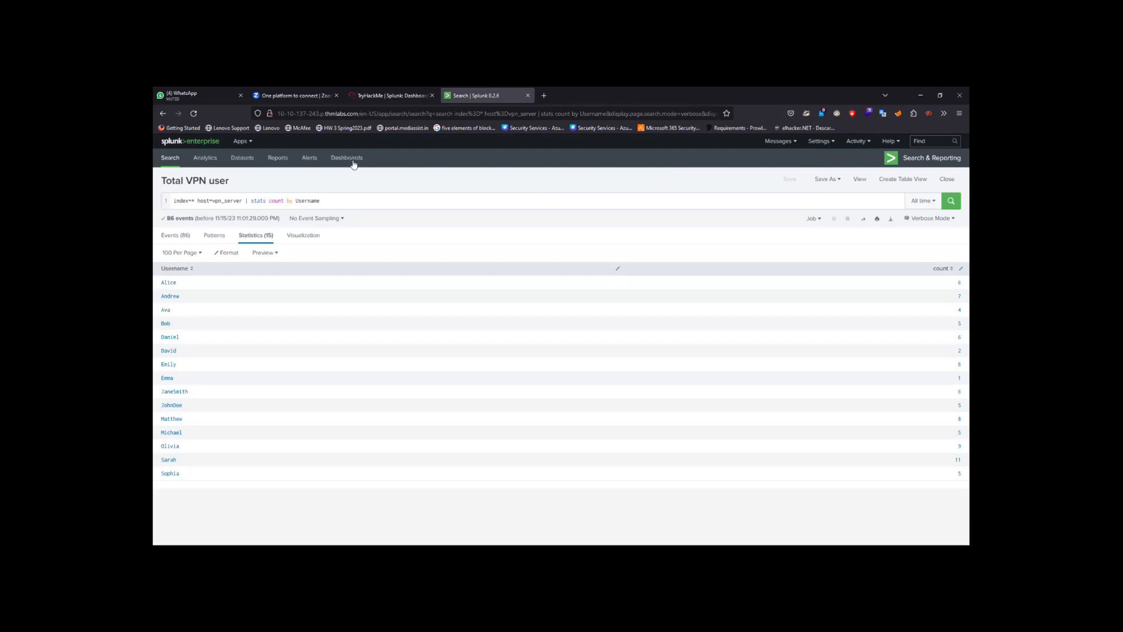
{"action": "left_click", "coordinate": [347, 164]}
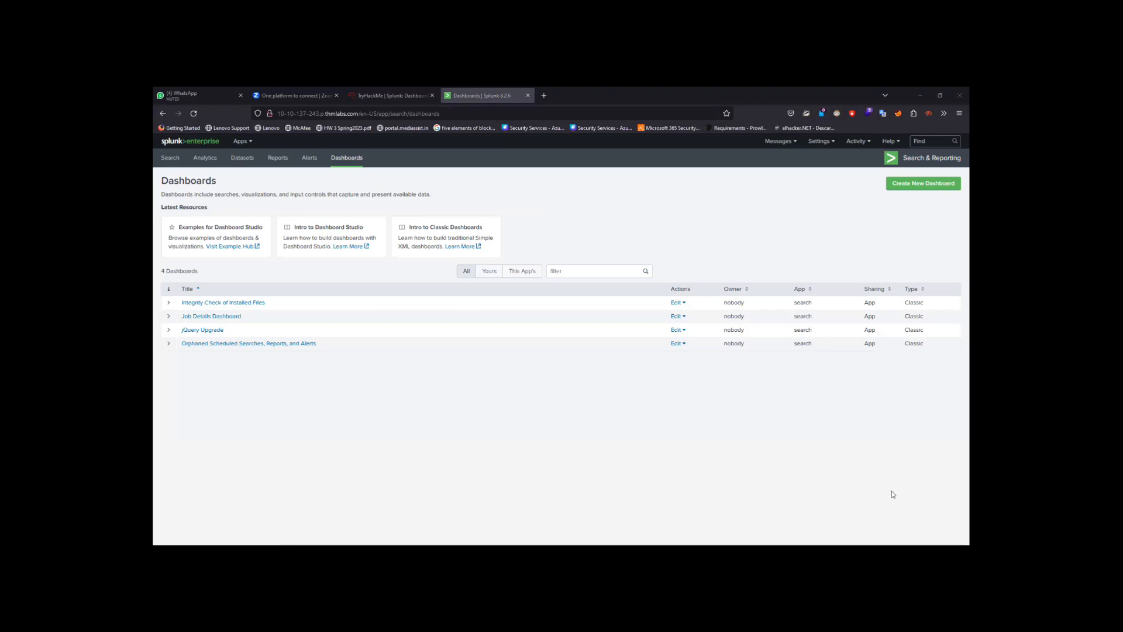
Examine the Dashboards list, including its owner, sharing and type information and the edit options for Integrity Check of Installed Files.
{"action": "scroll", "coordinate": [449, 450], "scroll_direction": "up", "scroll_amount": 4}
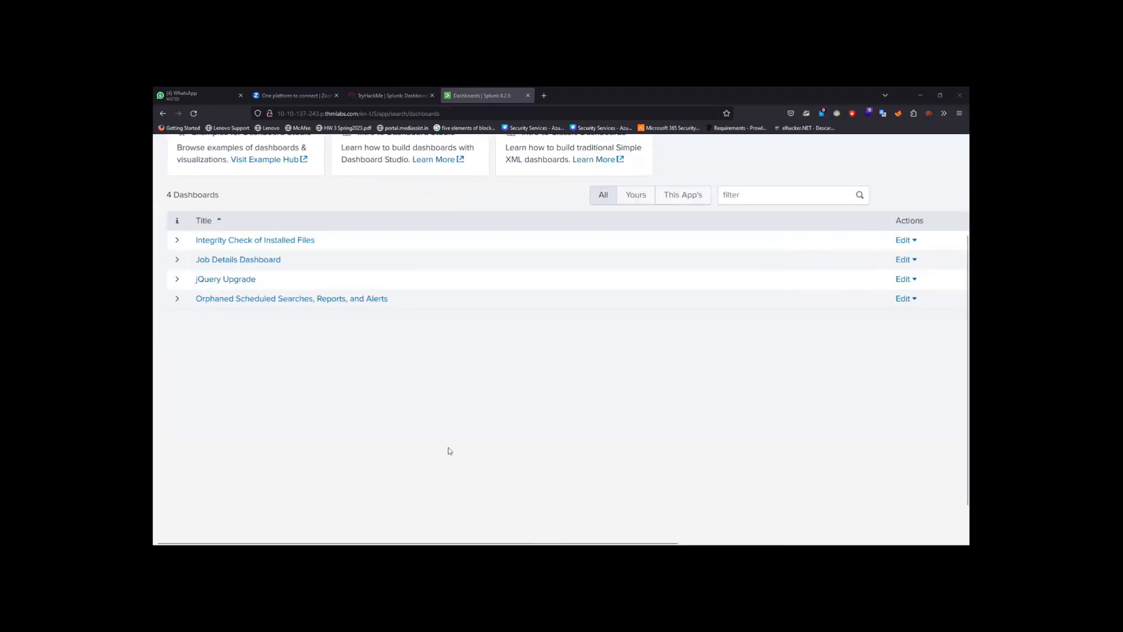
{"action": "scroll", "coordinate": [463, 418], "scroll_direction": "up", "scroll_amount": 1}
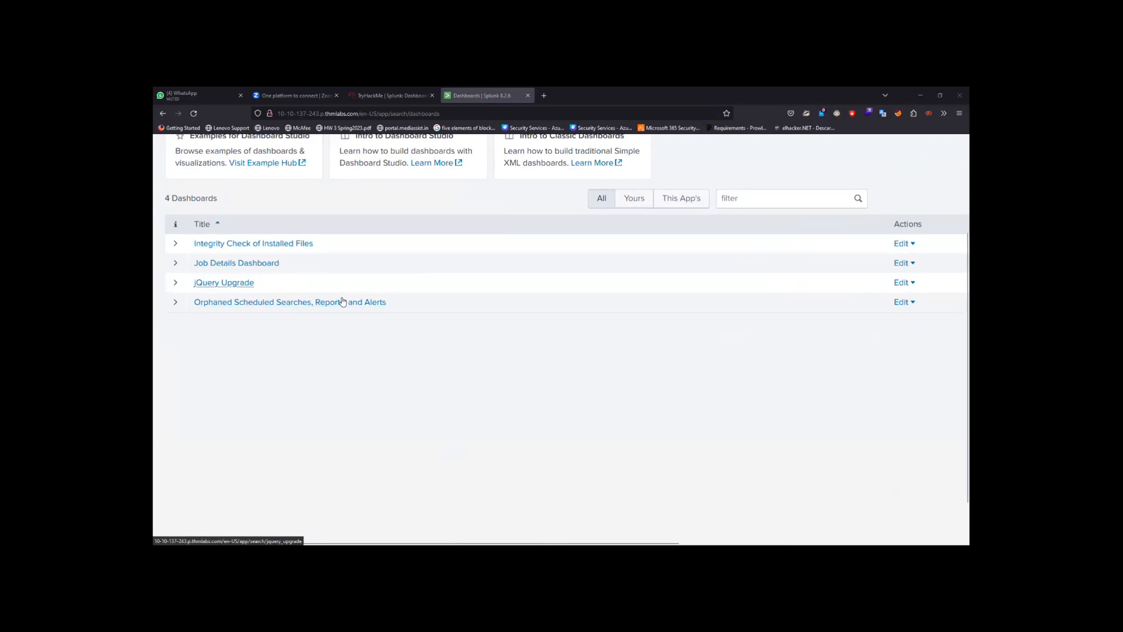
{"action": "scroll", "coordinate": [322, 315], "scroll_direction": "right", "scroll_amount": 5}
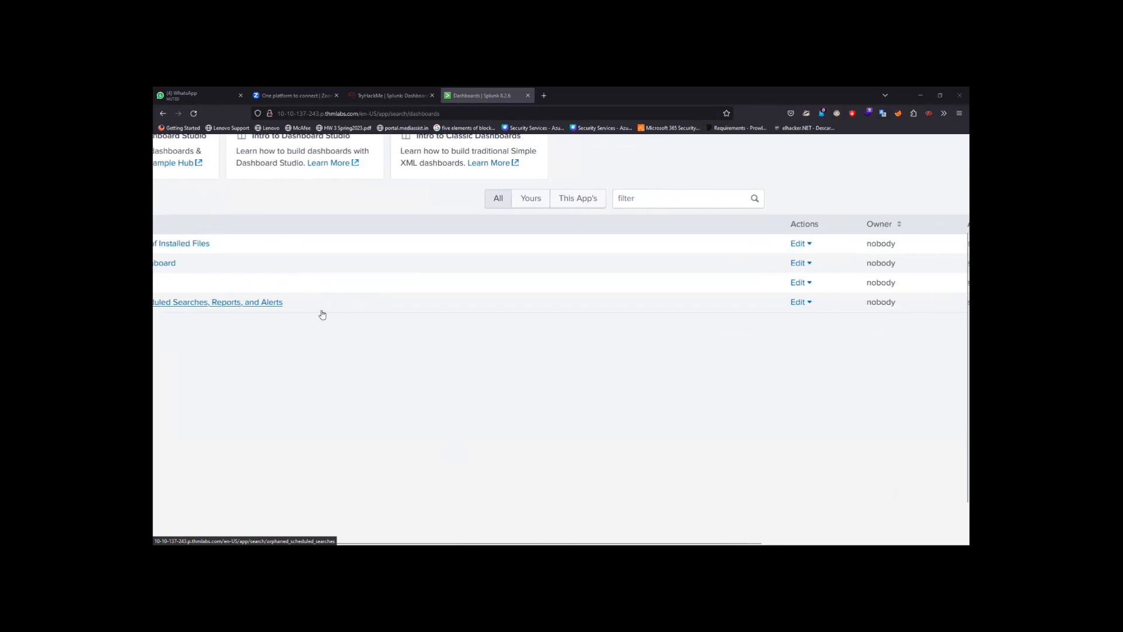
{"action": "scroll", "coordinate": [322, 315], "scroll_direction": "right", "scroll_amount": 2}
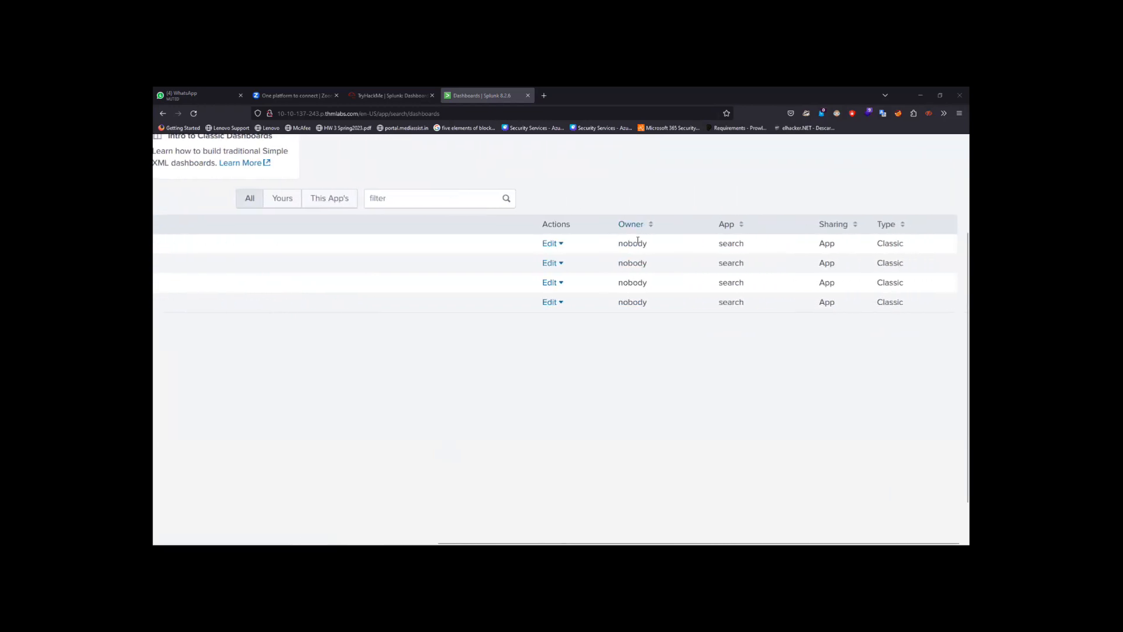
{"action": "left_click", "coordinate": [563, 243]}
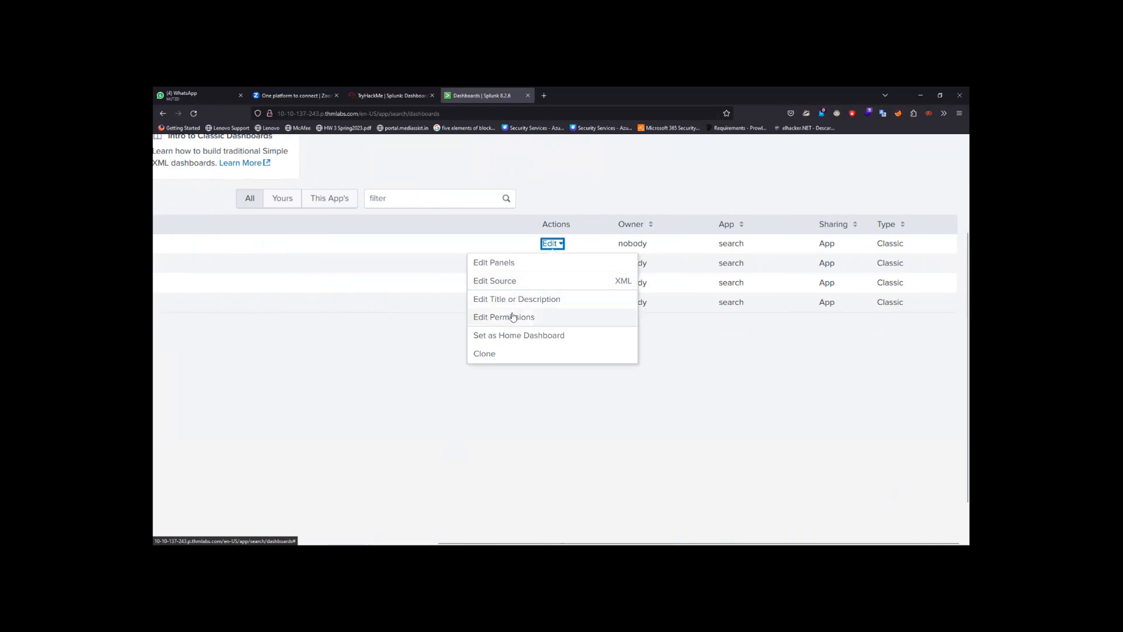
{"action": "left_click", "coordinate": [748, 344]}
{"action": "scroll", "coordinate": [748, 344], "scroll_direction": "down", "scroll_amount": 5}
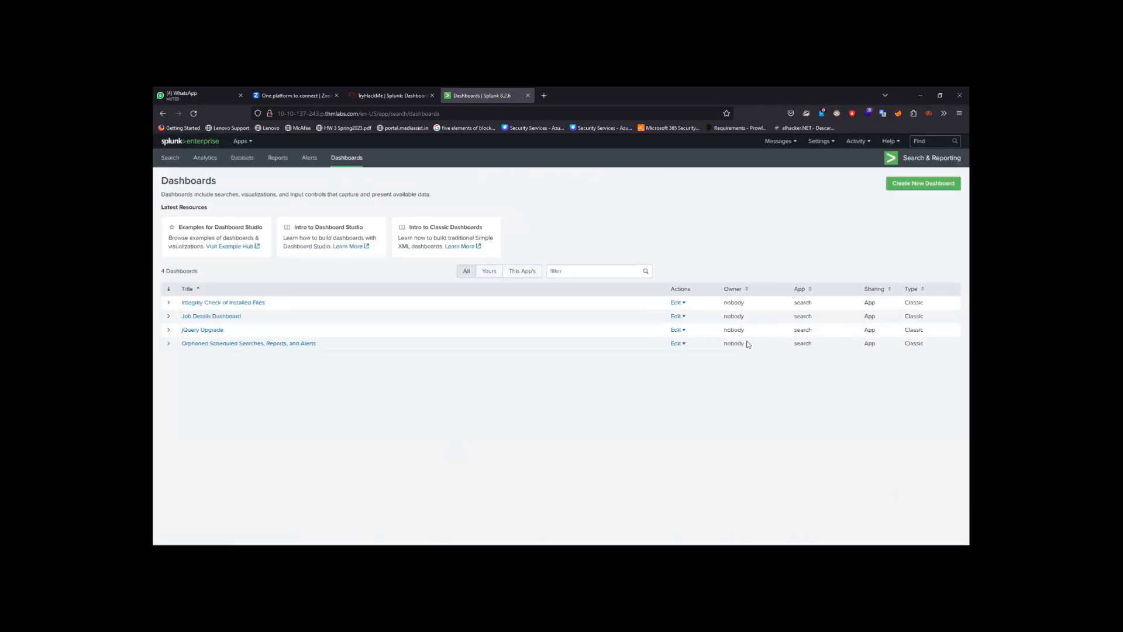
Consult the TryHackMe dashboard instructions, then start a new dashboard in Splunk titled with the author's name followed by "Dashboard".
{"action": "left_click", "coordinate": [388, 94]}
{"action": "scroll", "coordinate": [419, 283], "scroll_direction": "down", "scroll_amount": 5}
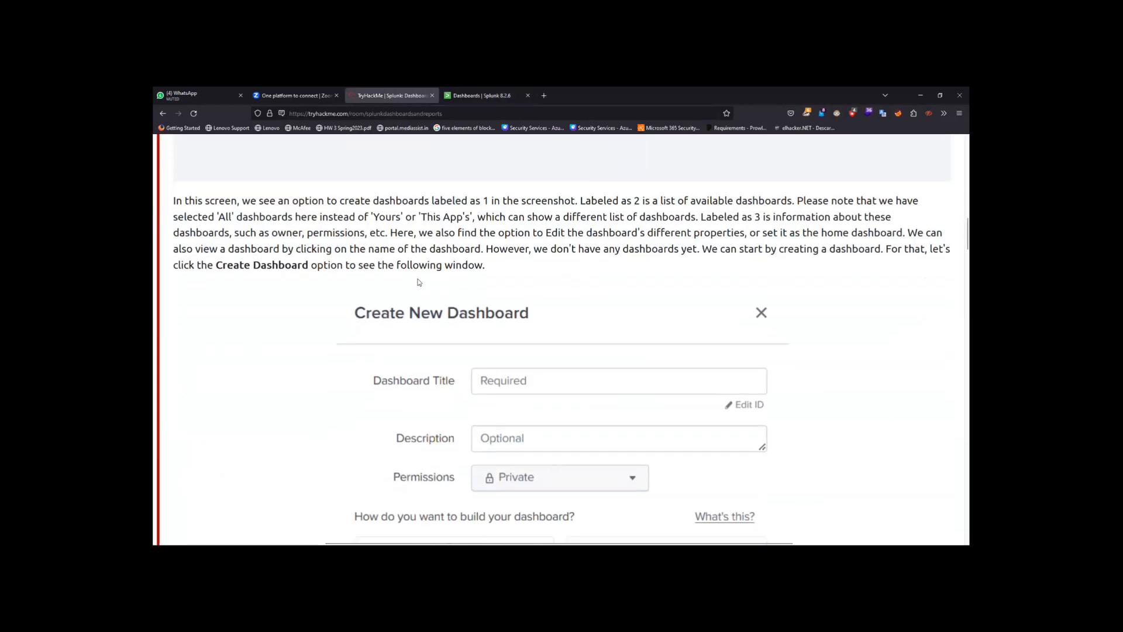
{"action": "left_click", "coordinate": [485, 95]}
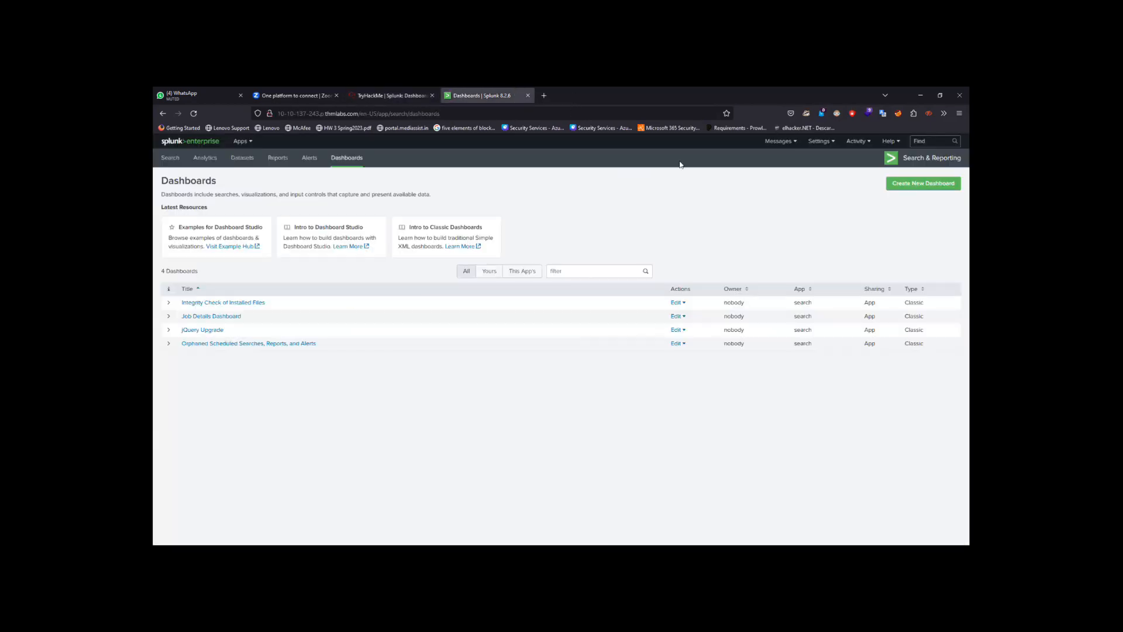
{"action": "left_click", "coordinate": [923, 183]}
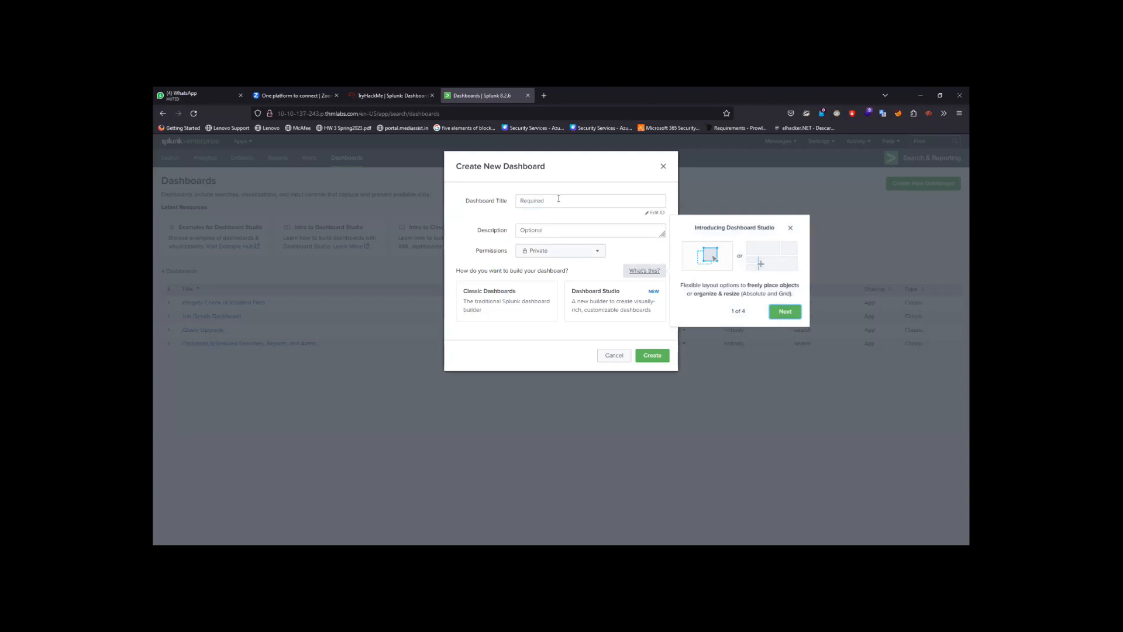
{"action": "left_click", "coordinate": [558, 198]}
{"action": "key", "text": "ctrl+plus"}
{"action": "key", "text": "ctrl+plus"}
{"action": "key", "text": "ctrl+plus"}
{"action": "key", "text": "ctrl+plus"}
{"action": "key", "text": "ctrl+plus"}
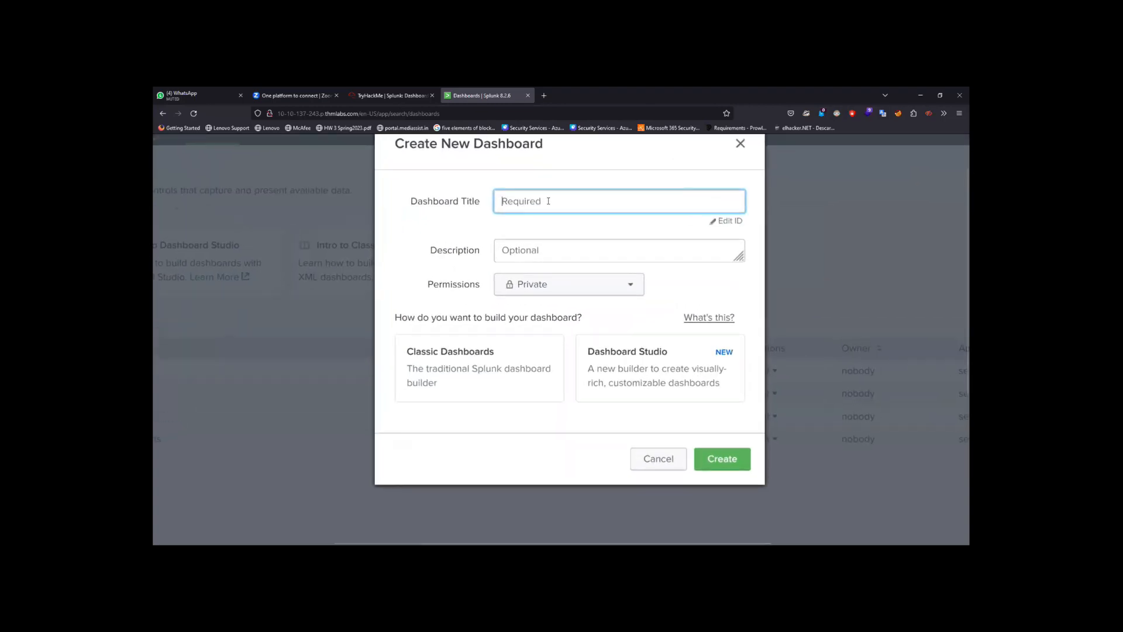
{"action": "type", "text": "Akum Dashboard"}
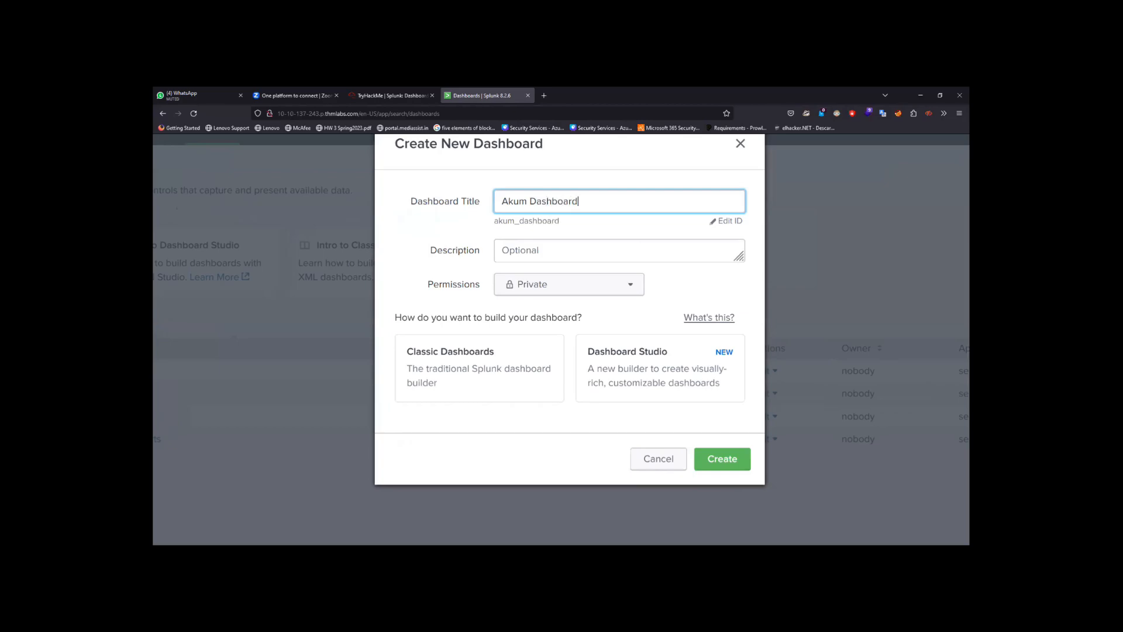
Check the room's example of a completed Create New Dashboard form, then set the Splunk dashboard's description to "Total VPN users access".
{"action": "left_click", "coordinate": [390, 96]}
{"action": "scroll", "coordinate": [452, 363], "scroll_direction": "down", "scroll_amount": 3}
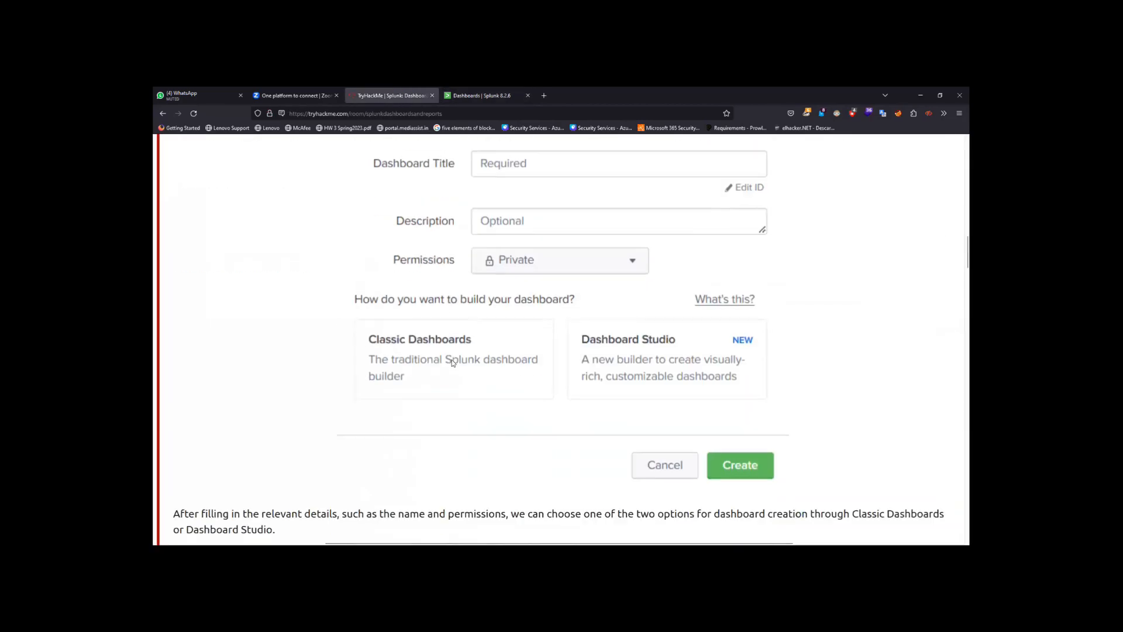
{"action": "scroll", "coordinate": [452, 363], "scroll_direction": "down", "scroll_amount": 5}
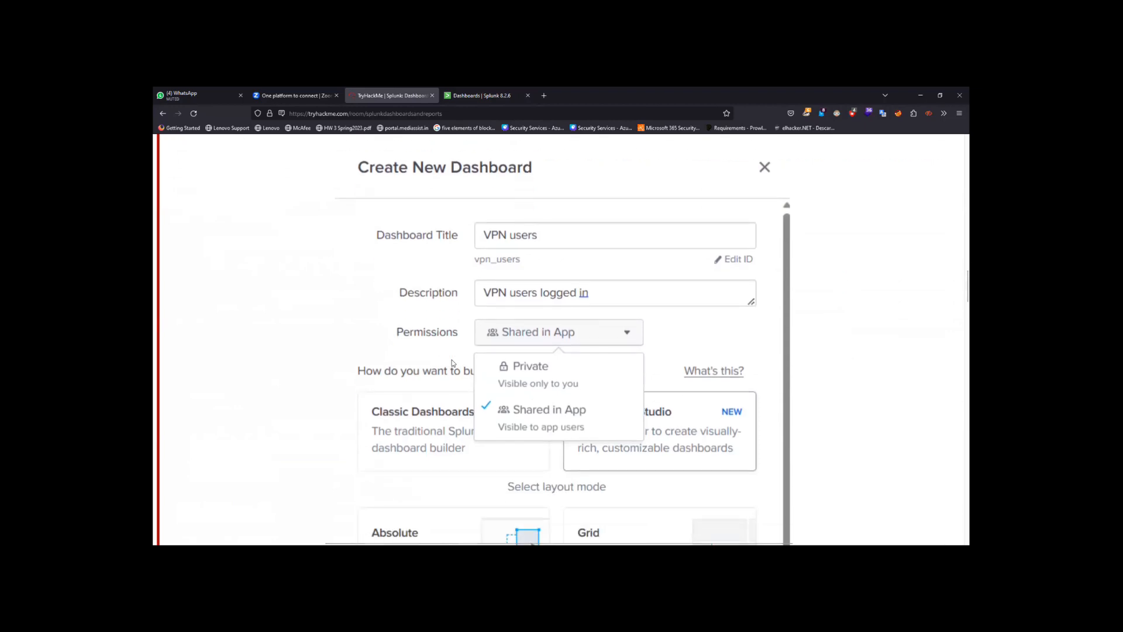
{"action": "left_click", "coordinate": [482, 96]}
{"action": "left_click", "coordinate": [535, 246]}
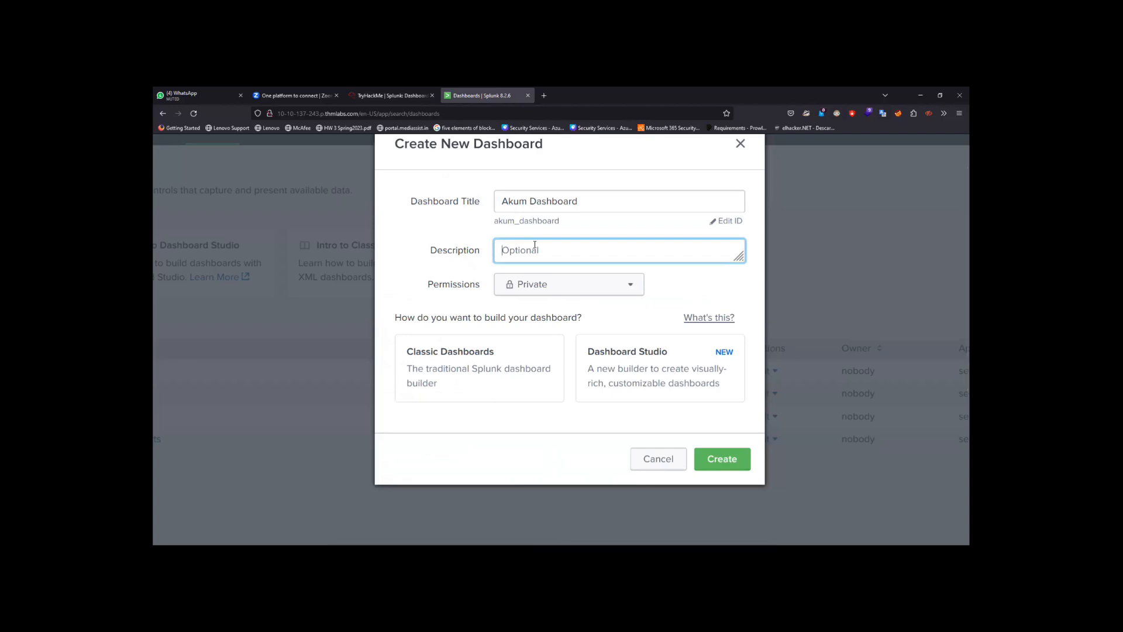
{"action": "type", "text": "Total VPN users access"}
Recheck the permissions in the TryHackMe example and set the new Splunk dashboard's permissions to Shared in App.
{"action": "left_click", "coordinate": [390, 95]}
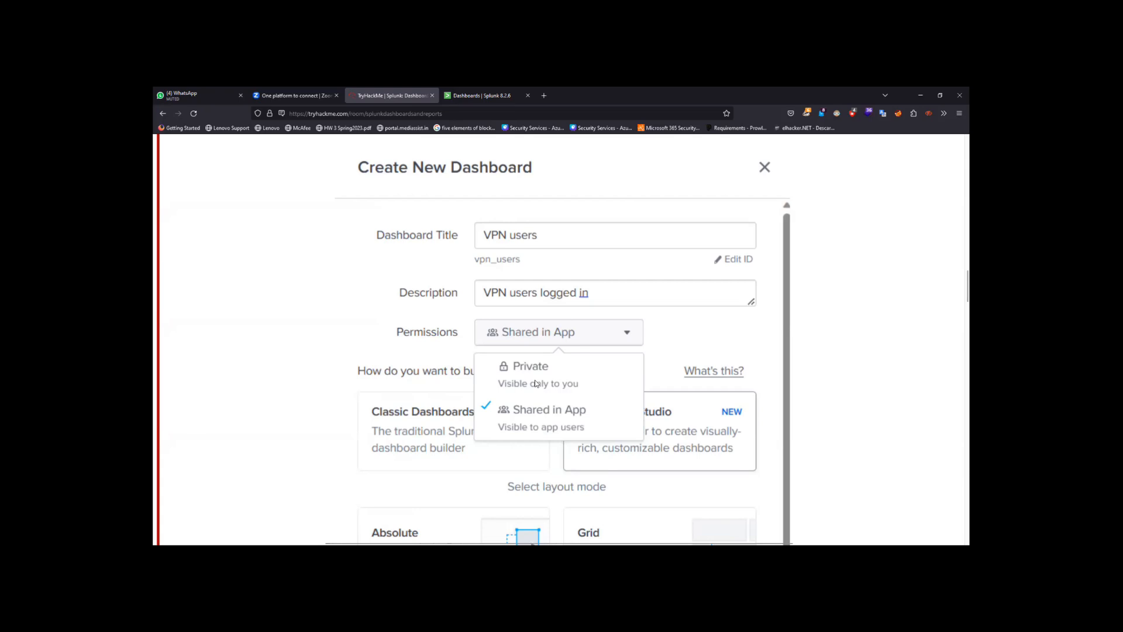
{"action": "left_click", "coordinate": [479, 96]}
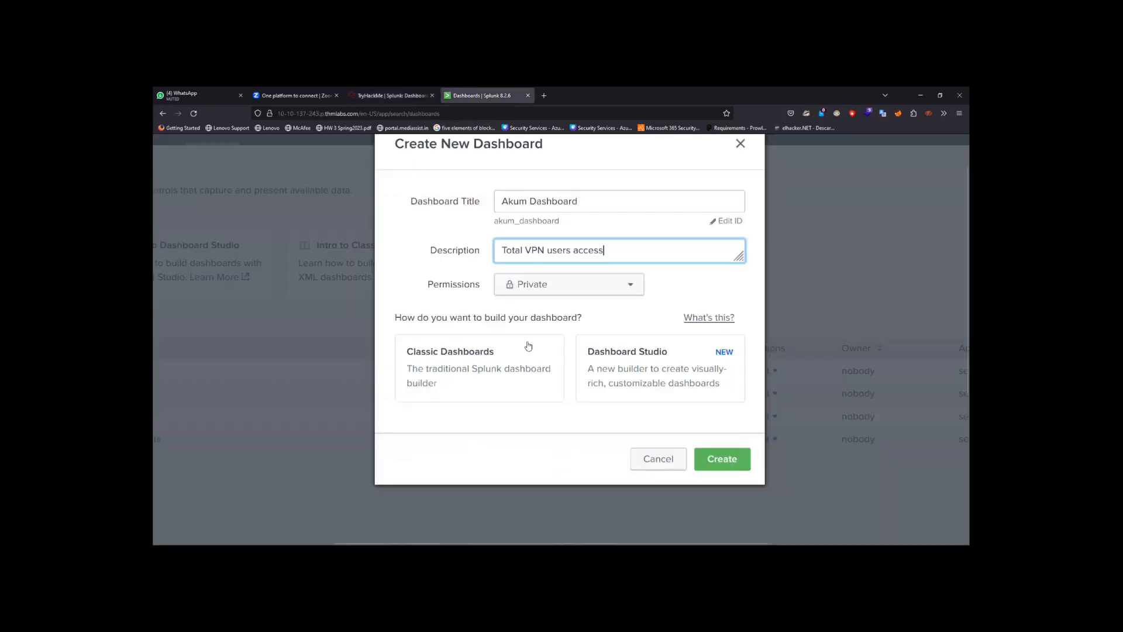
{"action": "left_click", "coordinate": [570, 286]}
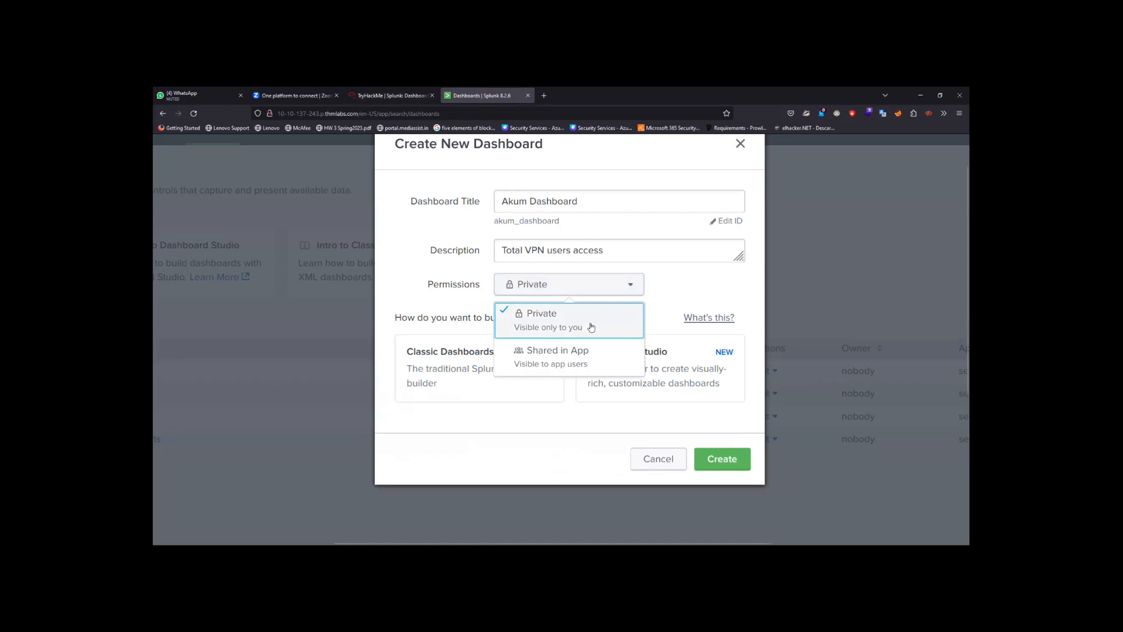
{"action": "left_click", "coordinate": [573, 366]}
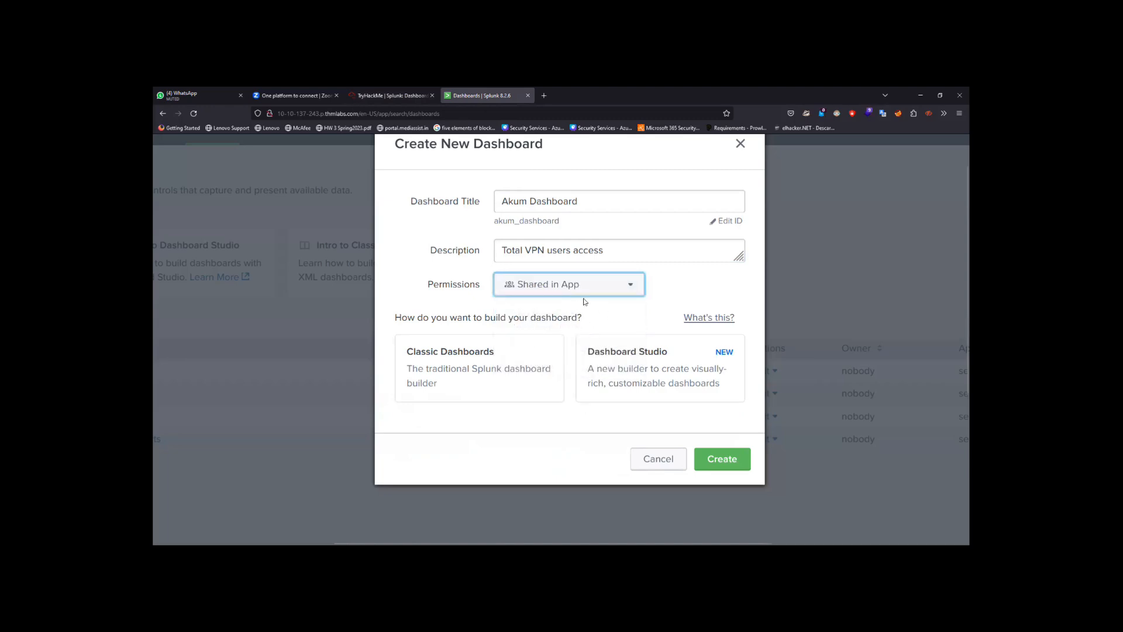
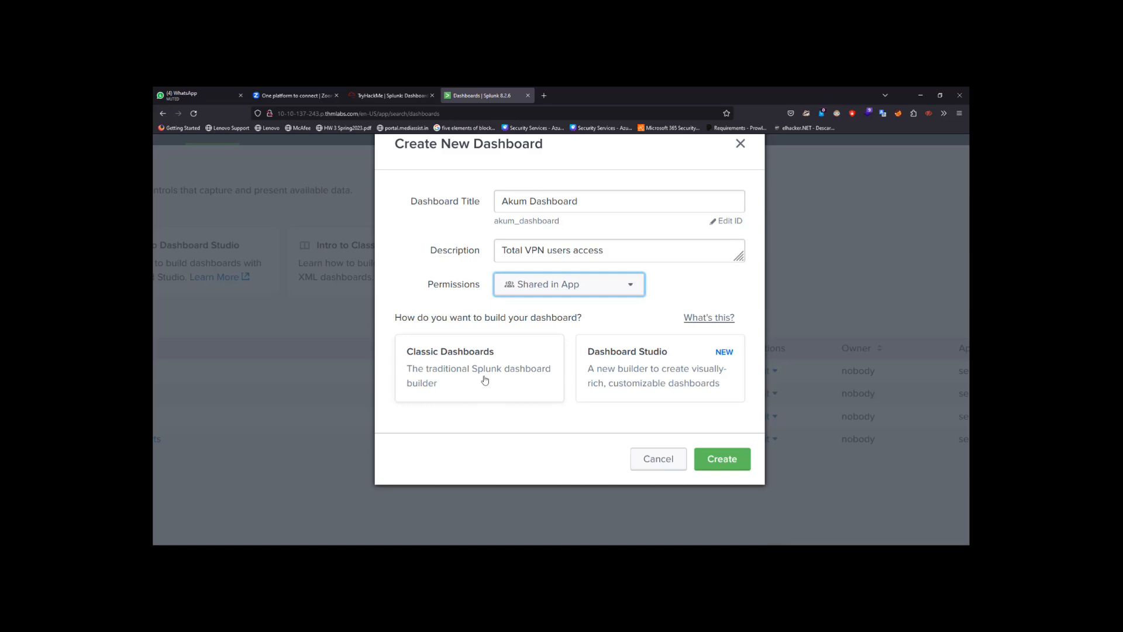
Review the room's builder and layout options, then choose Dashboard Studio as the new dashboard's builder in Splunk.
{"action": "left_click", "coordinate": [376, 94]}
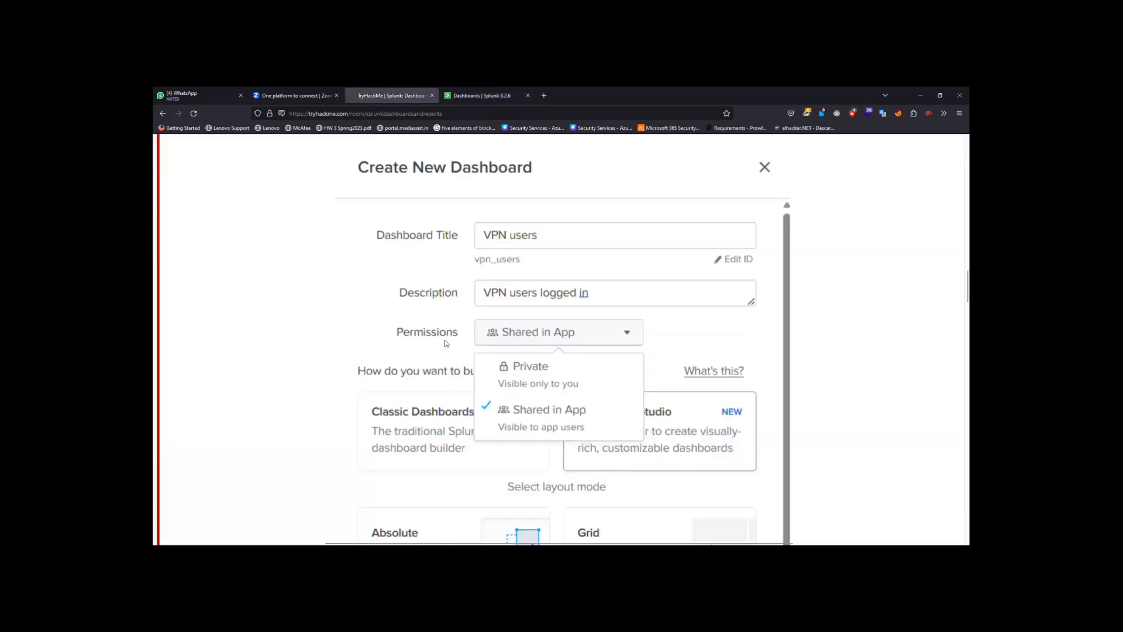
{"action": "scroll", "coordinate": [445, 343], "scroll_direction": "down", "scroll_amount": 3}
{"action": "scroll", "coordinate": [445, 344], "scroll_direction": "down", "scroll_amount": 1}
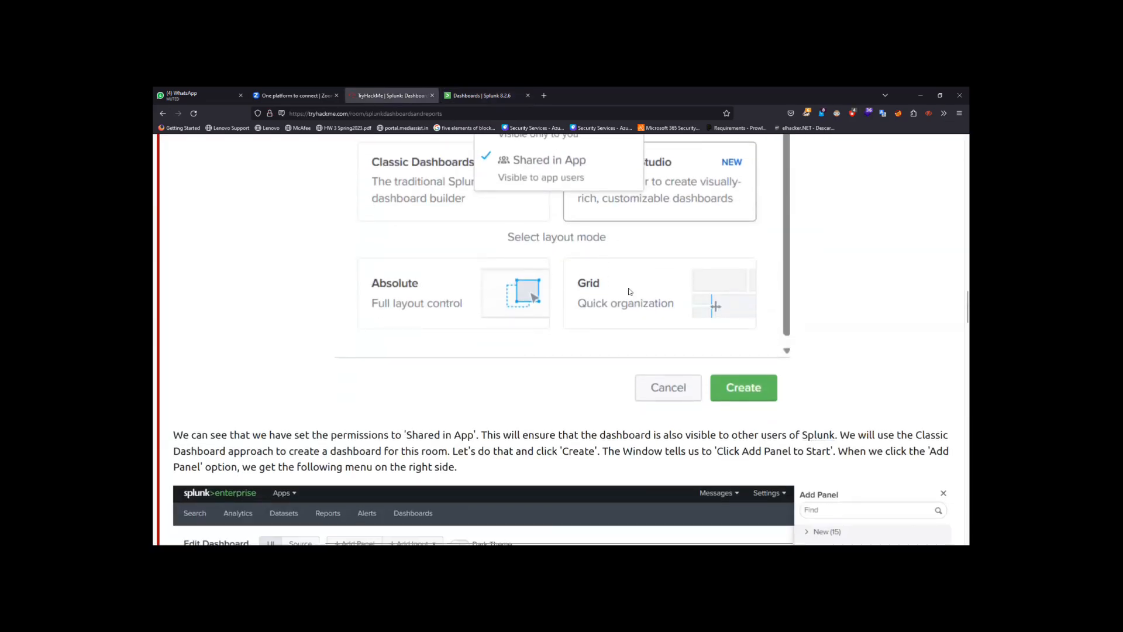
{"action": "left_click", "coordinate": [479, 96]}
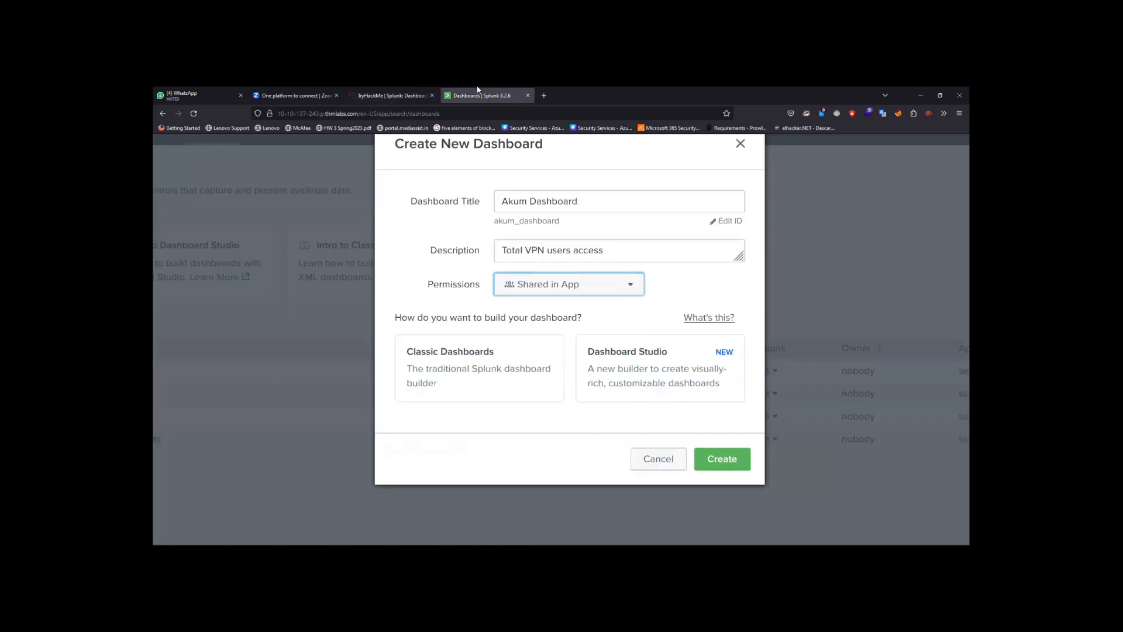
{"action": "left_click", "coordinate": [641, 378]}
{"action": "scroll", "coordinate": [639, 372], "scroll_direction": "down", "scroll_amount": 2}
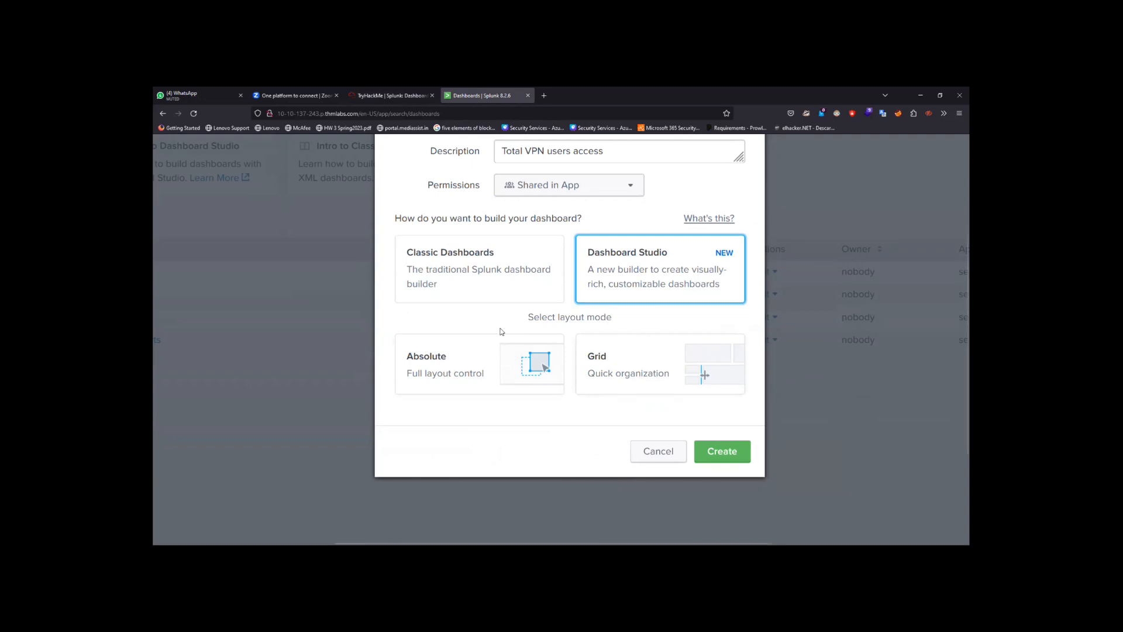
Check the next TryHackMe instructions, then select the Absolute layout mode in Splunk and create the dashboard.
{"action": "left_click", "coordinate": [377, 93]}
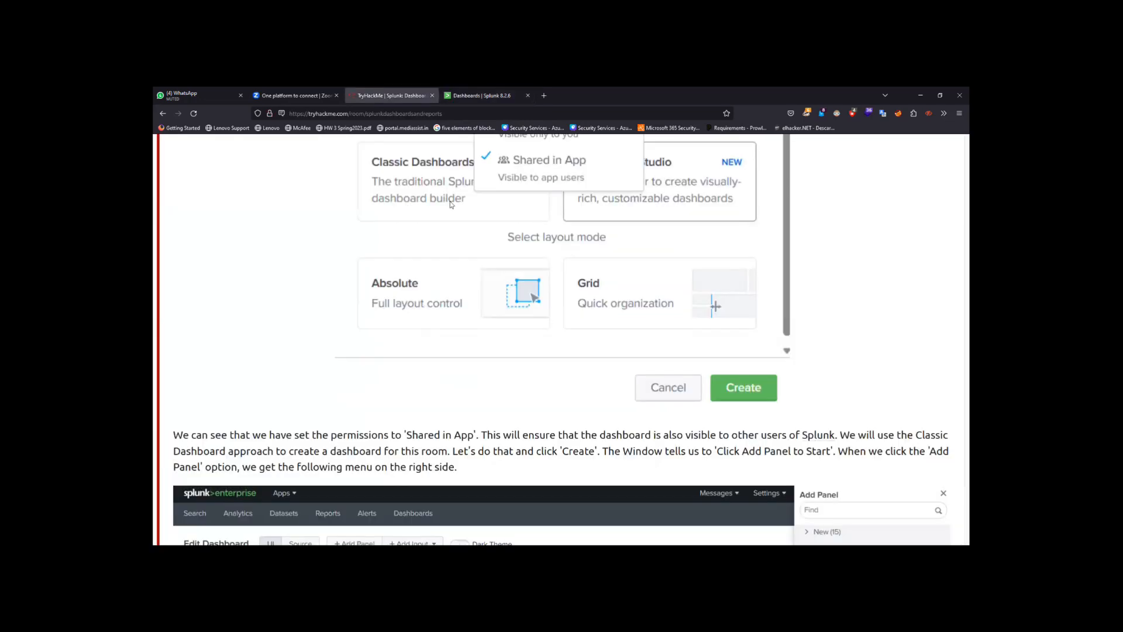
{"action": "scroll", "coordinate": [469, 299], "scroll_direction": "down", "scroll_amount": 4}
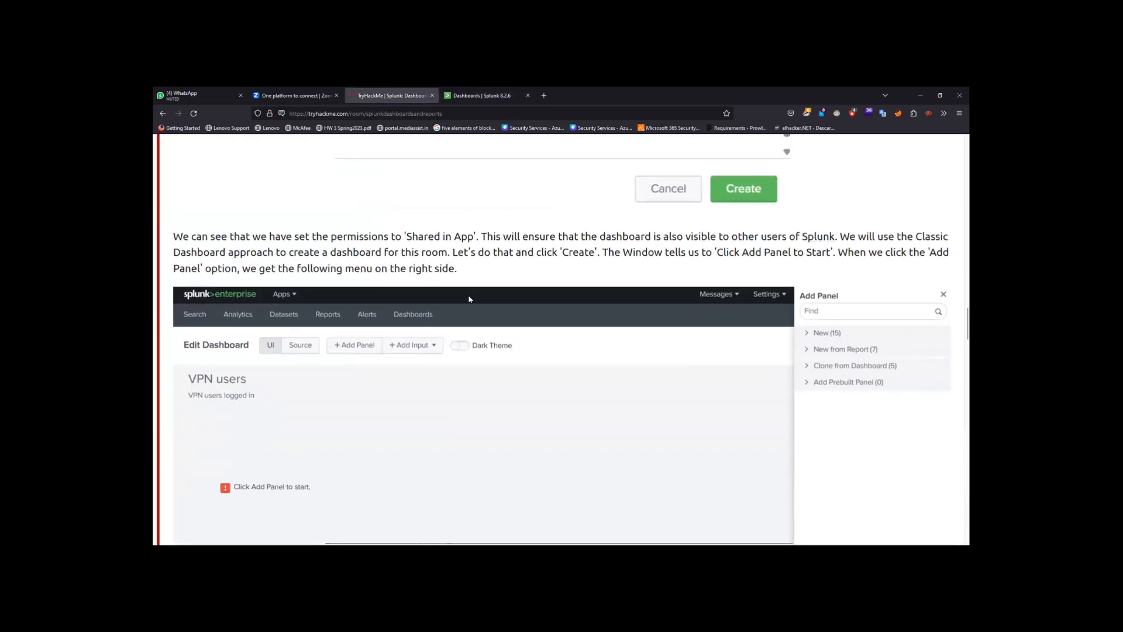
{"action": "left_click", "coordinate": [483, 95]}
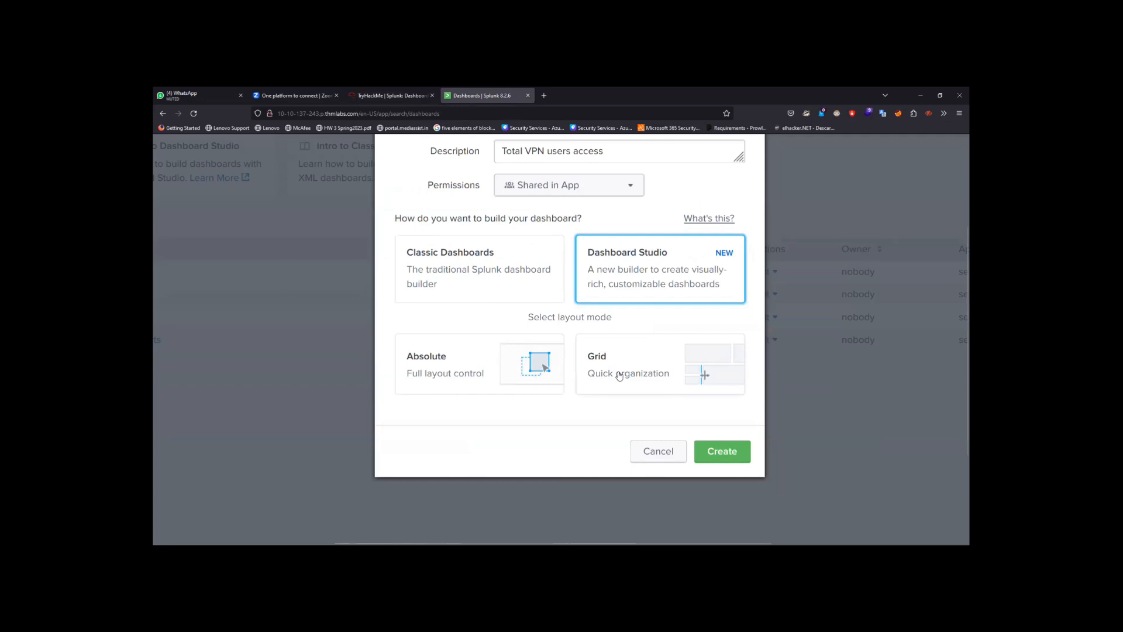
{"action": "left_click", "coordinate": [541, 371]}
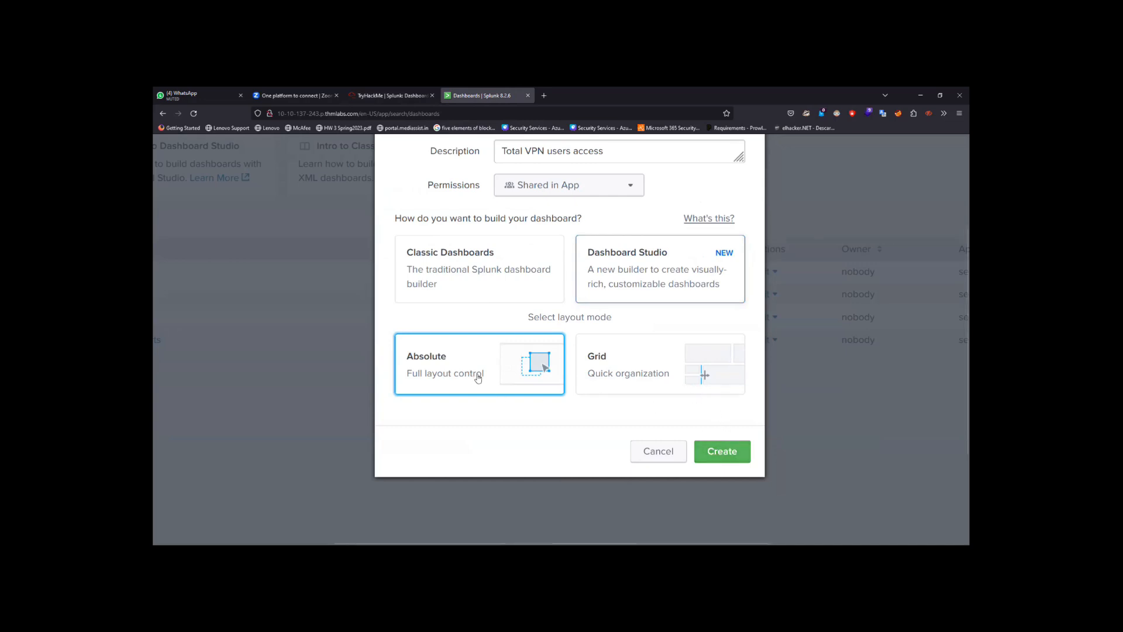
{"action": "left_click", "coordinate": [713, 453]}
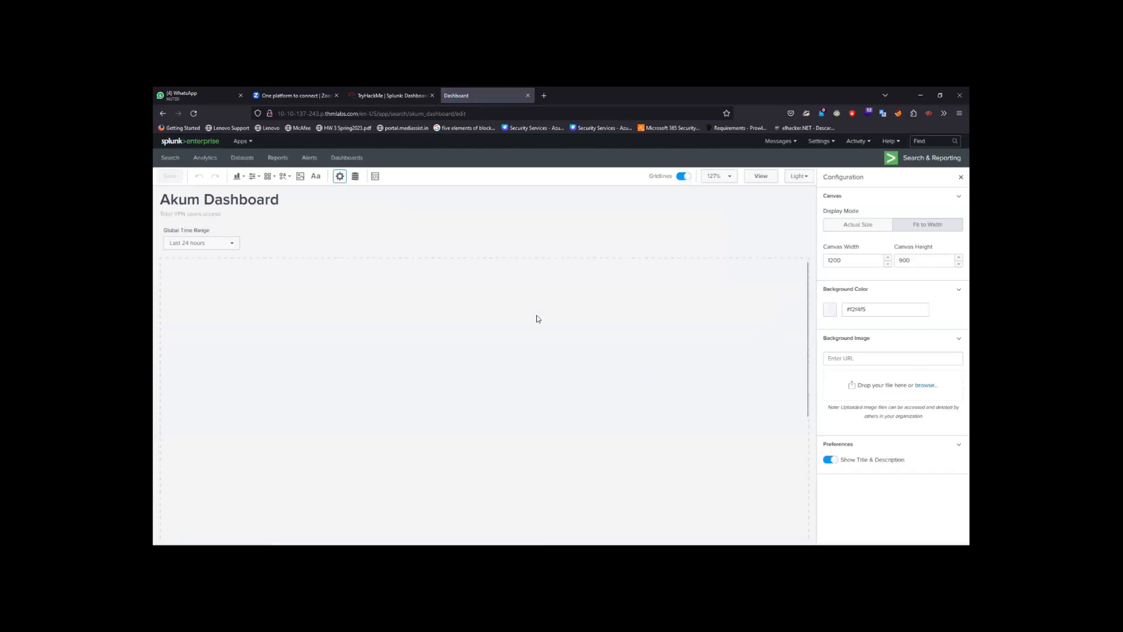
Browse the available visualizations, add a Pie chart to the dashboard canvas, and make its frame wider.
{"action": "scroll", "coordinate": [521, 330], "scroll_direction": "down", "scroll_amount": 5}
{"action": "scroll", "coordinate": [522, 333], "scroll_direction": "up", "scroll_amount": 5}
{"action": "left_click", "coordinate": [238, 176]}
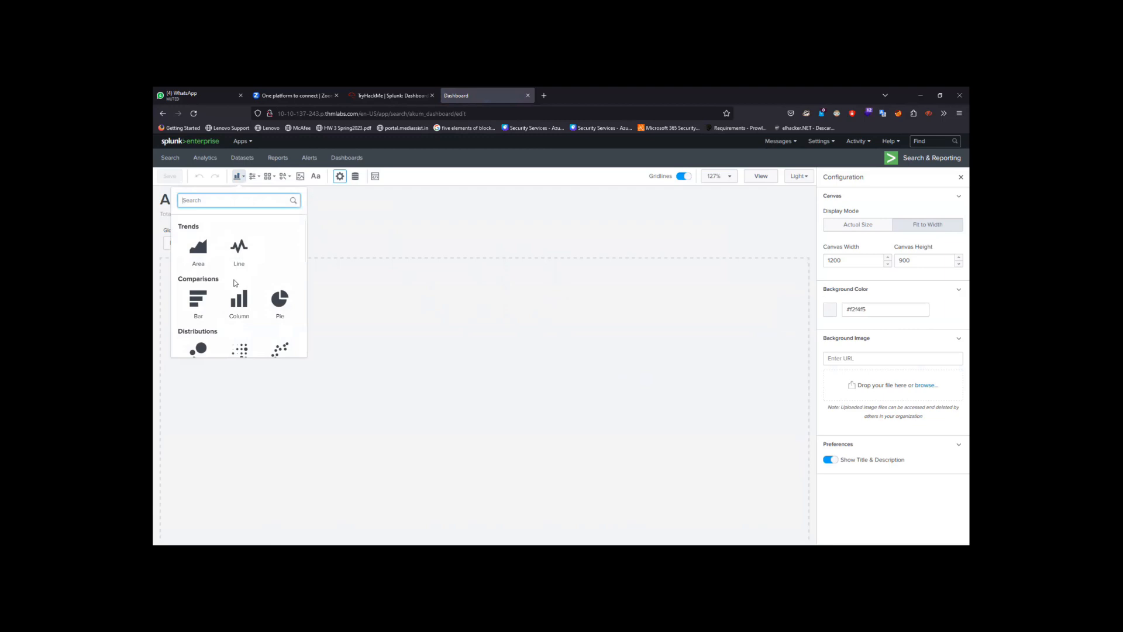
{"action": "scroll", "coordinate": [234, 283], "scroll_direction": "down", "scroll_amount": 3}
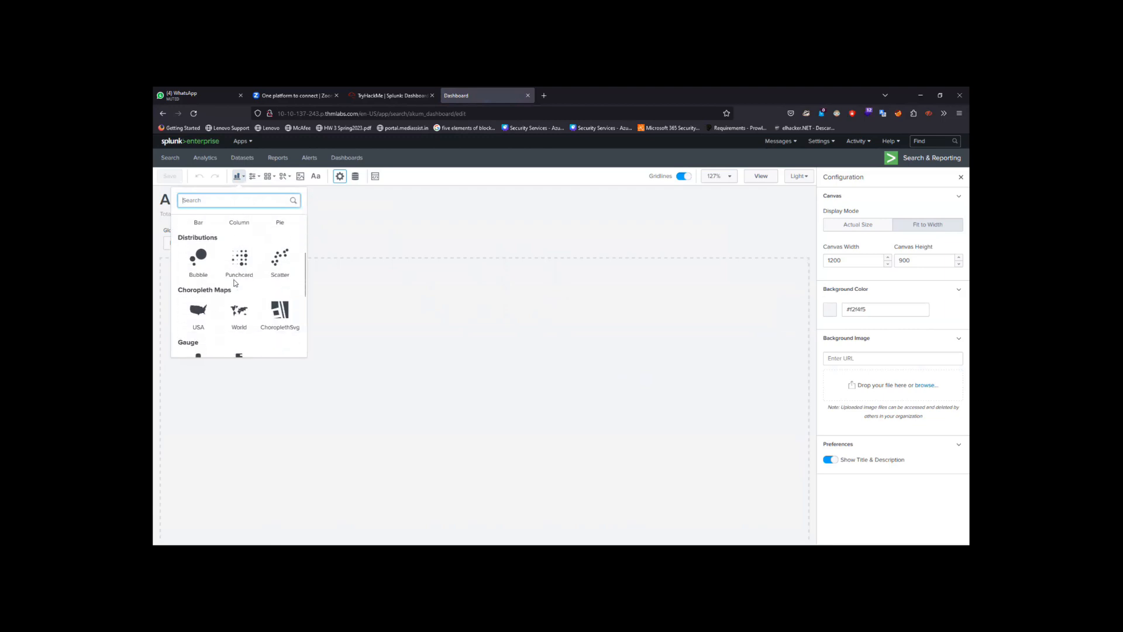
{"action": "scroll", "coordinate": [234, 283], "scroll_direction": "down", "scroll_amount": 3}
{"action": "scroll", "coordinate": [234, 283], "scroll_direction": "up", "scroll_amount": 1}
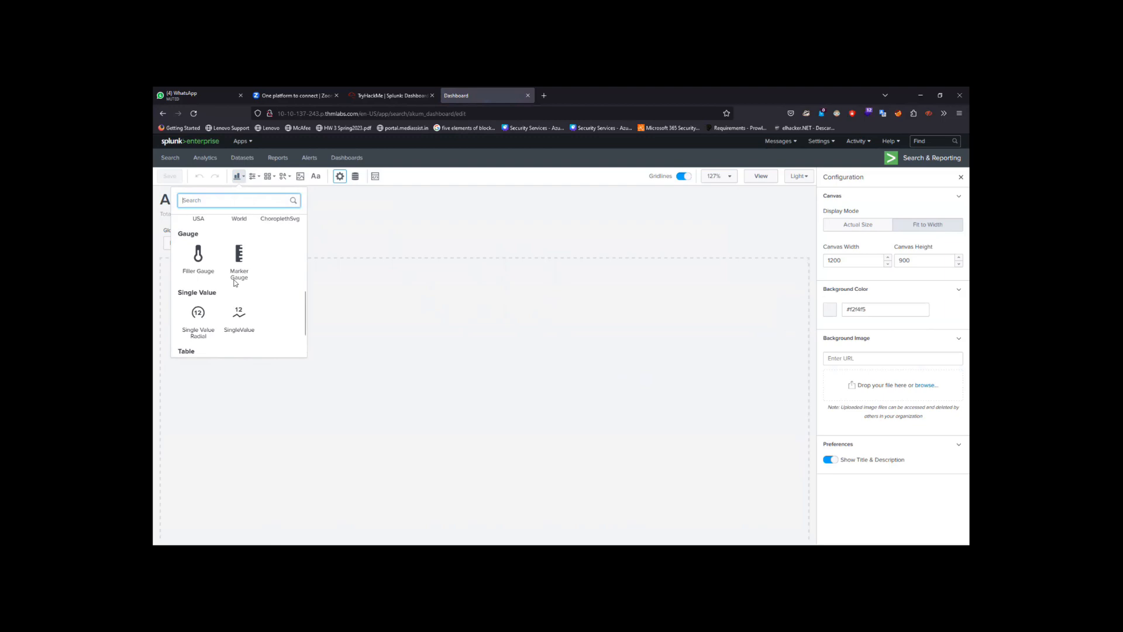
{"action": "scroll", "coordinate": [234, 283], "scroll_direction": "down", "scroll_amount": 1}
{"action": "scroll", "coordinate": [234, 283], "scroll_direction": "up", "scroll_amount": 6}
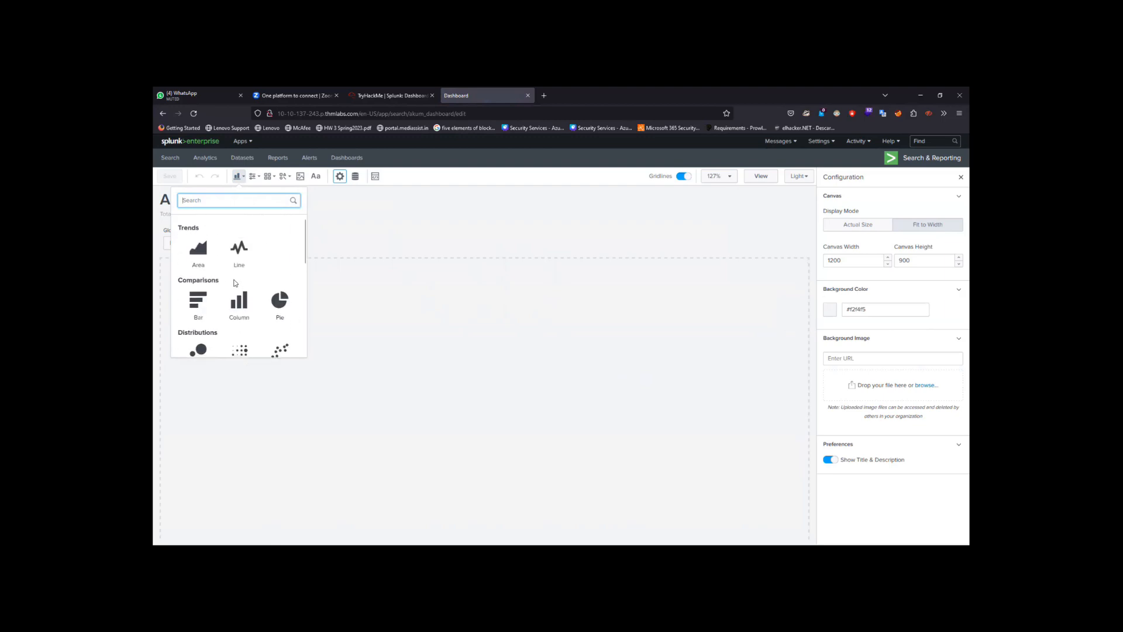
{"action": "left_click", "coordinate": [276, 302]}
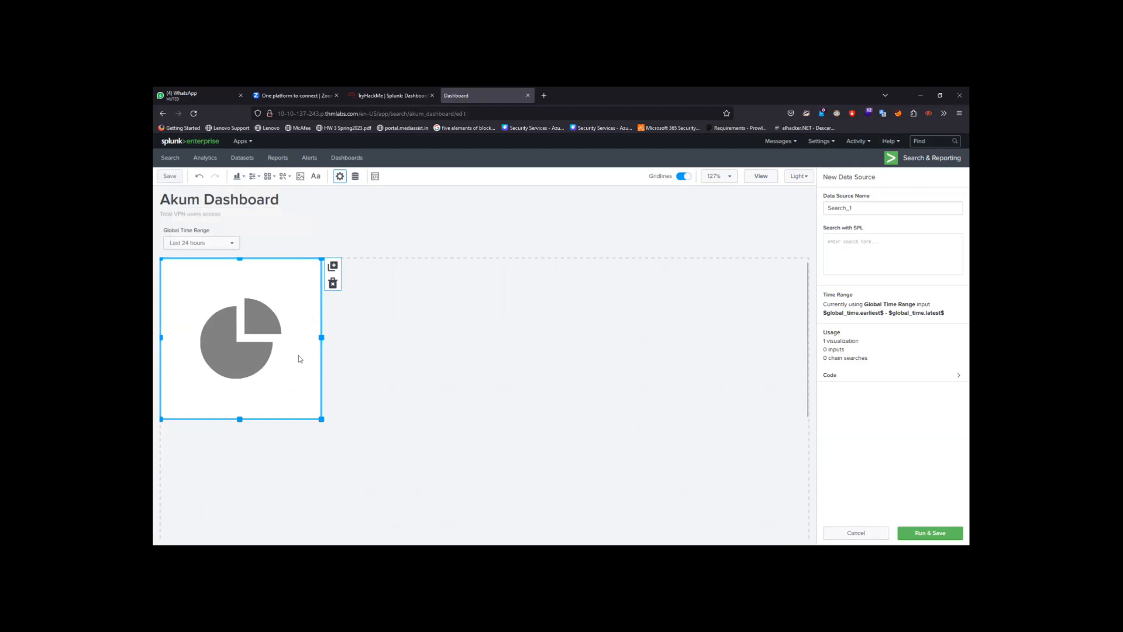
{"action": "left_click_drag", "start_coordinate": [322, 419], "coordinate": [391, 489]}
{"action": "mouse_move", "coordinate": [351, 433]}
{"action": "left_mouse_down"}
{"action": "mouse_move", "coordinate": [301, 372]}
{"action": "mouse_move", "coordinate": [349, 414]}
{"action": "left_mouse_up"}
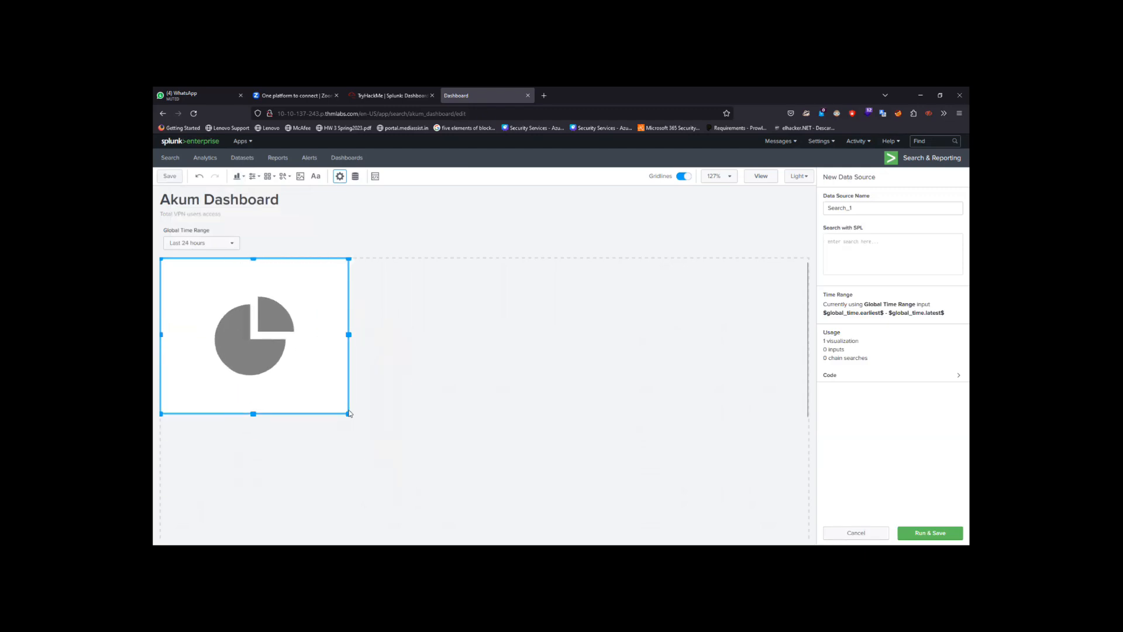
Open the time presets of the dashboard's Global Time Range input.
{"action": "left_click", "coordinate": [232, 244]}
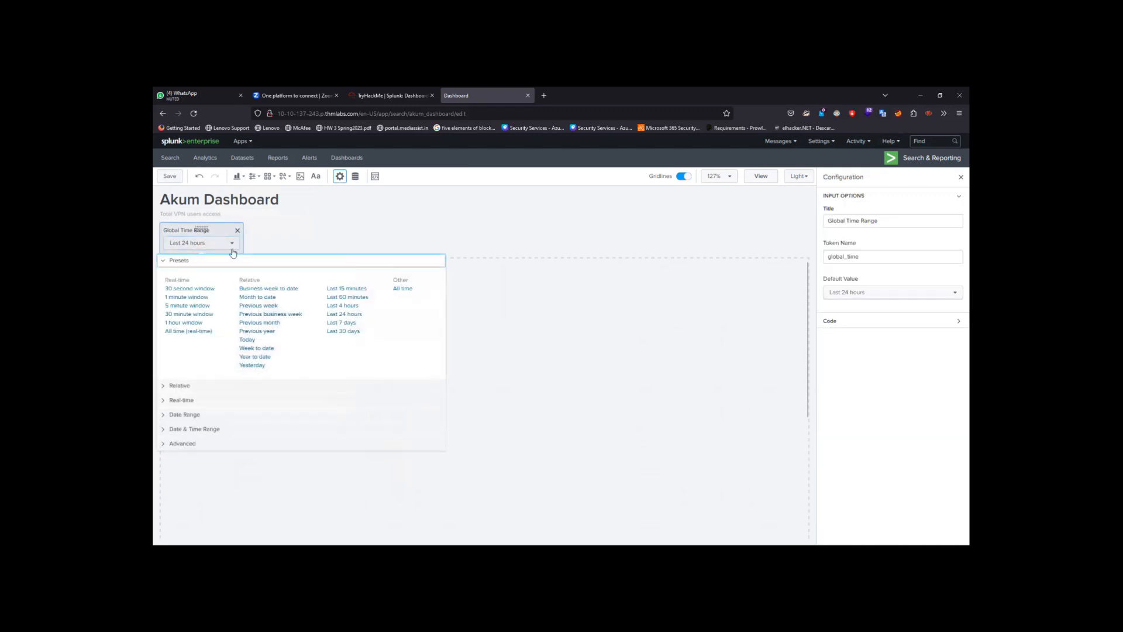
Set the Global Time Range filter to All time and expand that input's code.
{"action": "left_click", "coordinate": [395, 291]}
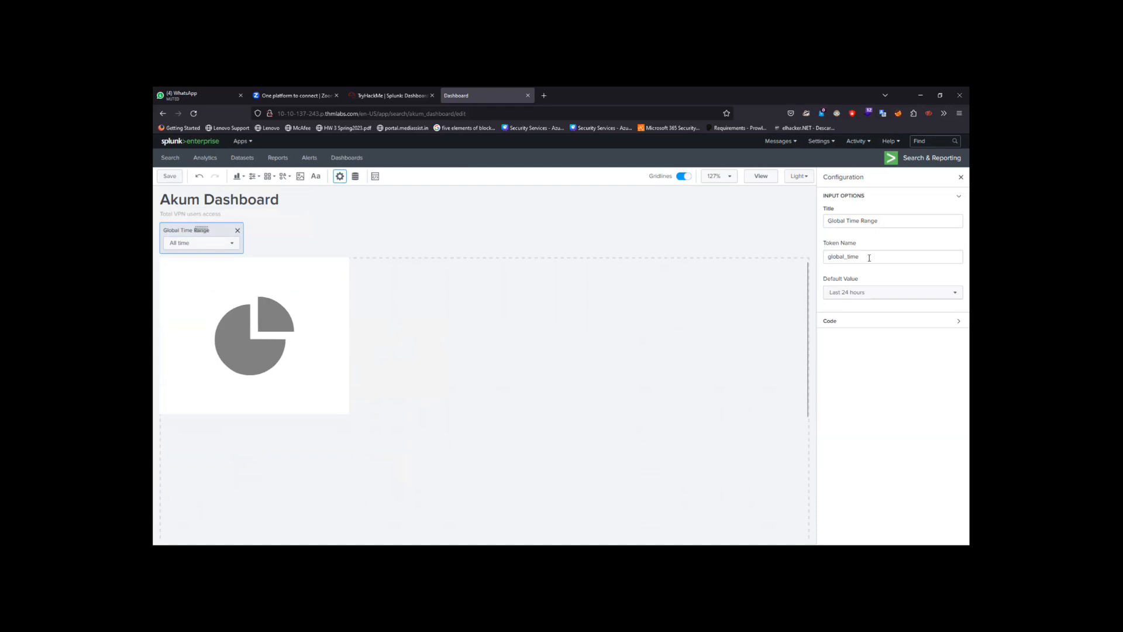
{"action": "left_click", "coordinate": [874, 320]}
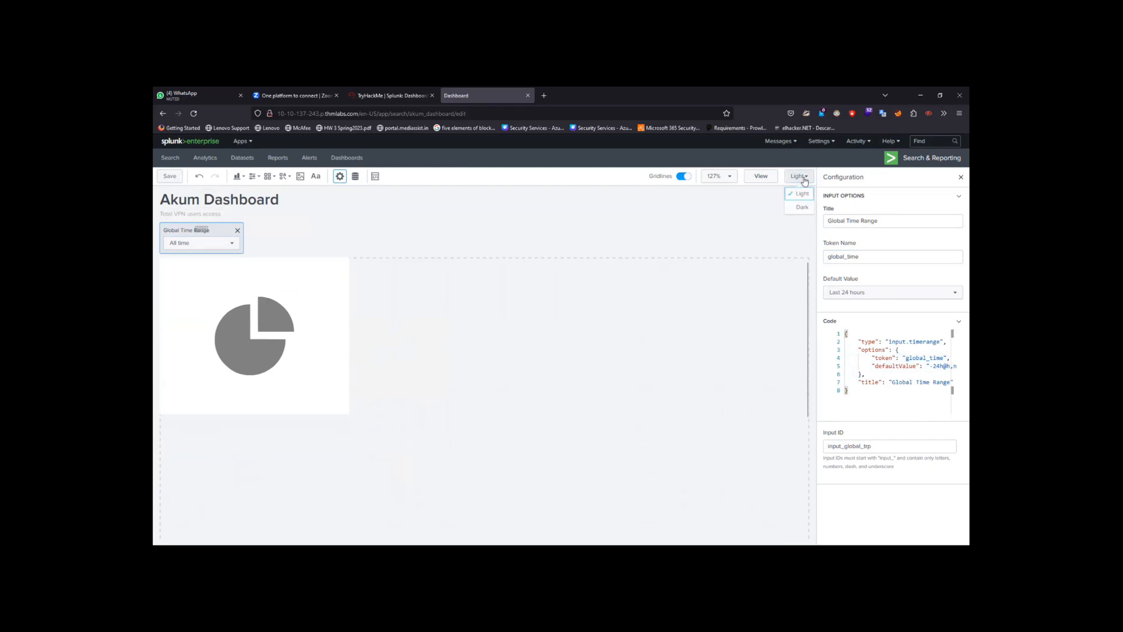
Look through the dashboard's theme choices, input types, pie chart settings, icons and shapes.
{"action": "left_click", "coordinate": [795, 196]}
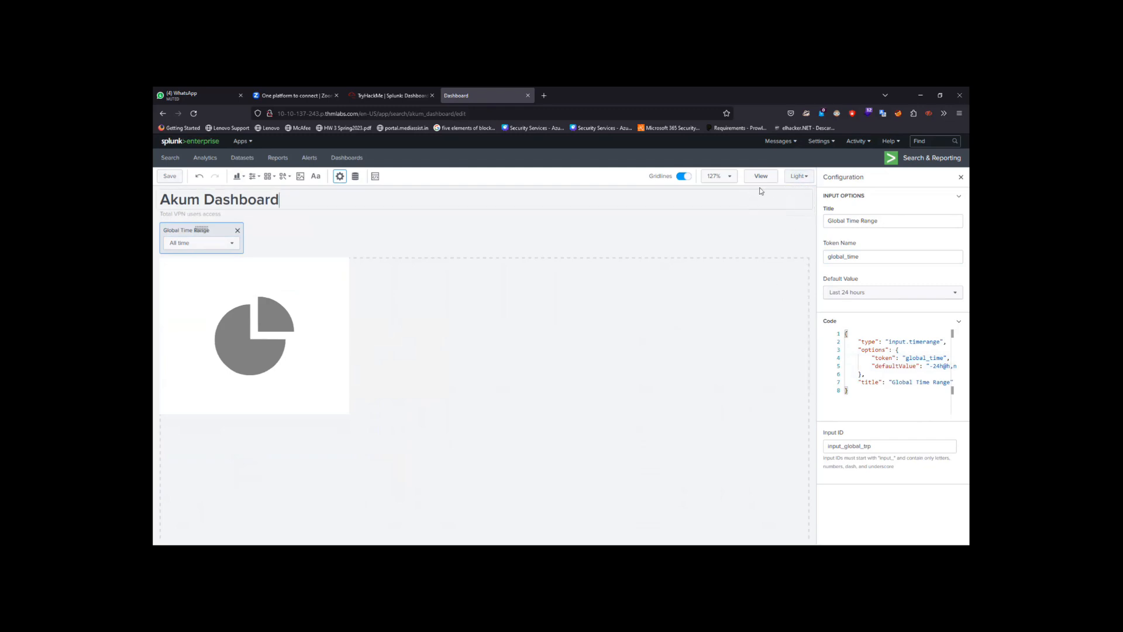
{"action": "left_click", "coordinate": [256, 177]}
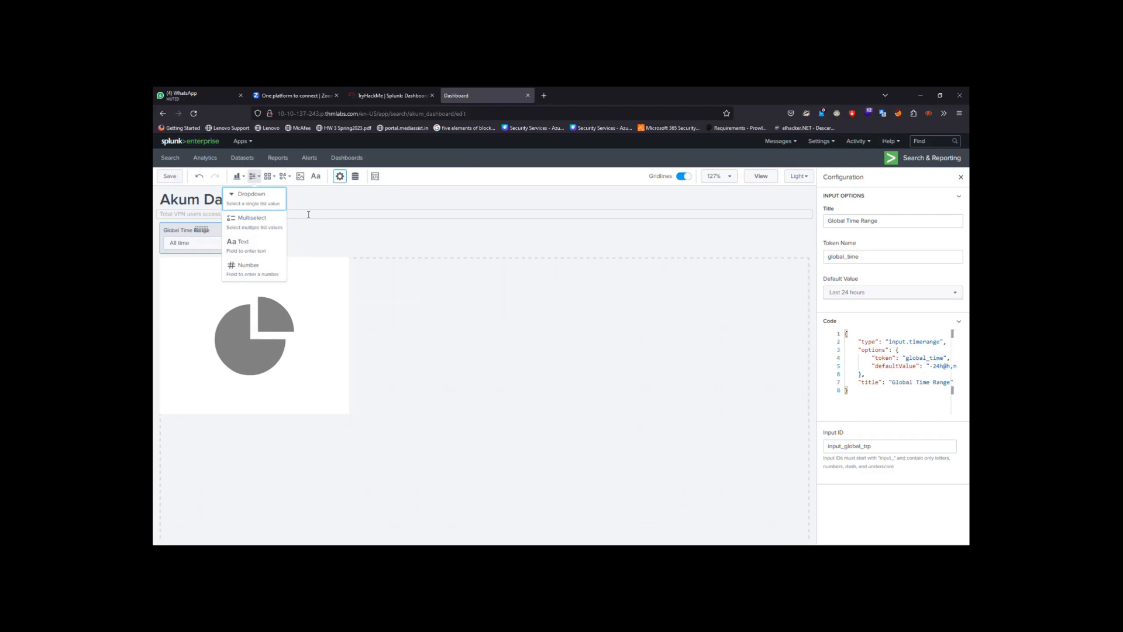
{"action": "left_click", "coordinate": [309, 314]}
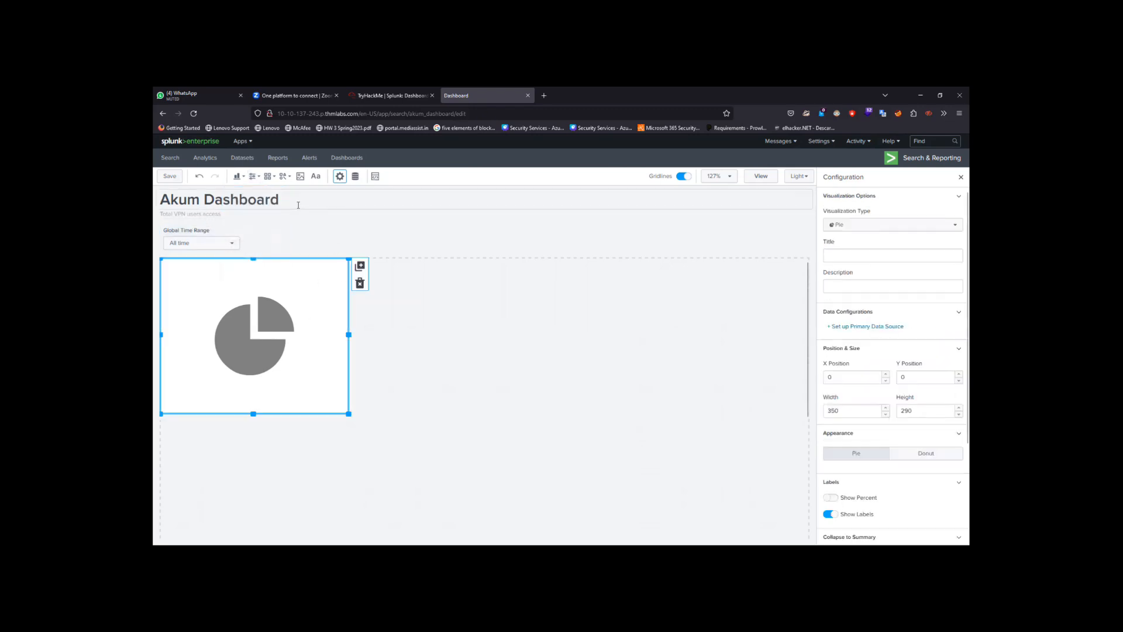
{"action": "scroll", "coordinate": [899, 366], "scroll_direction": "down", "scroll_amount": 3}
{"action": "scroll", "coordinate": [899, 366], "scroll_direction": "up", "scroll_amount": 3}
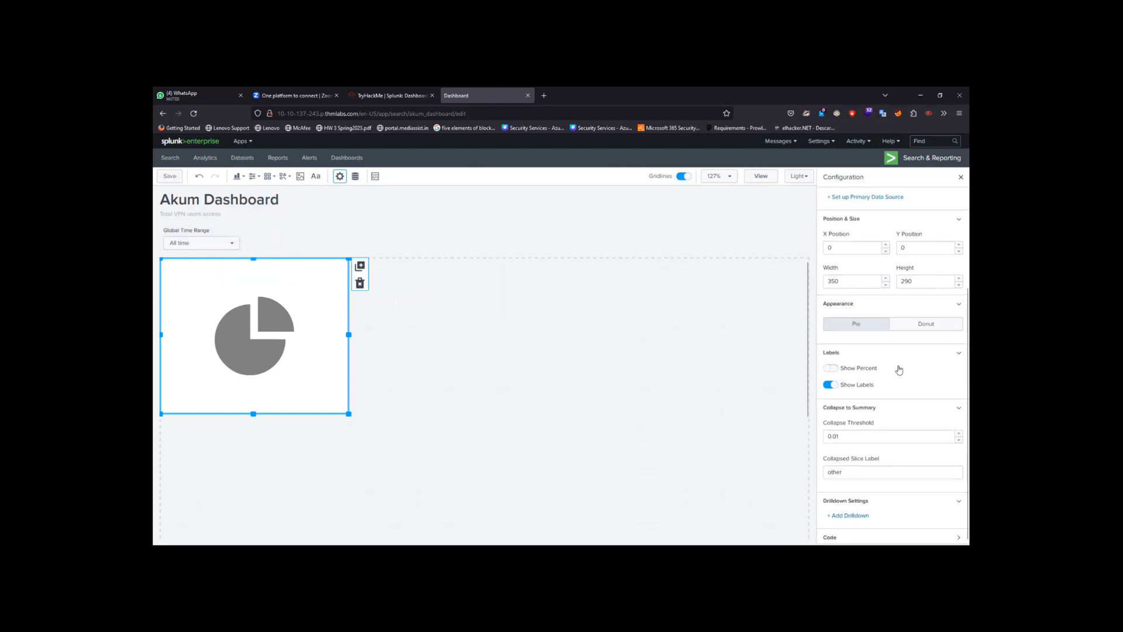
{"action": "left_click", "coordinate": [273, 177]}
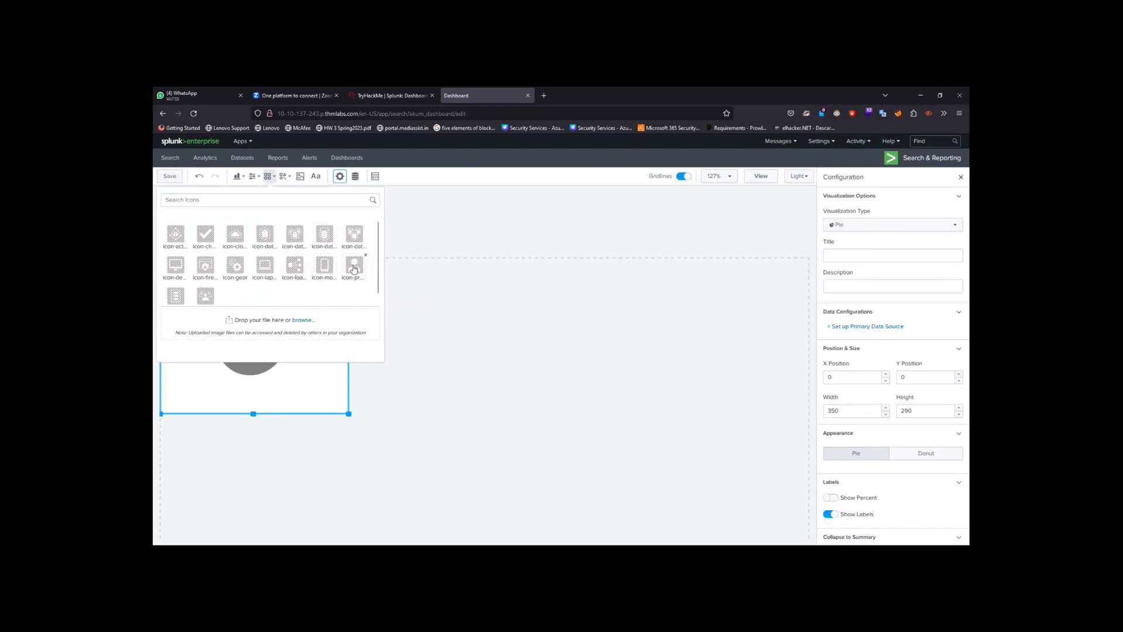
{"action": "left_click", "coordinate": [287, 181]}
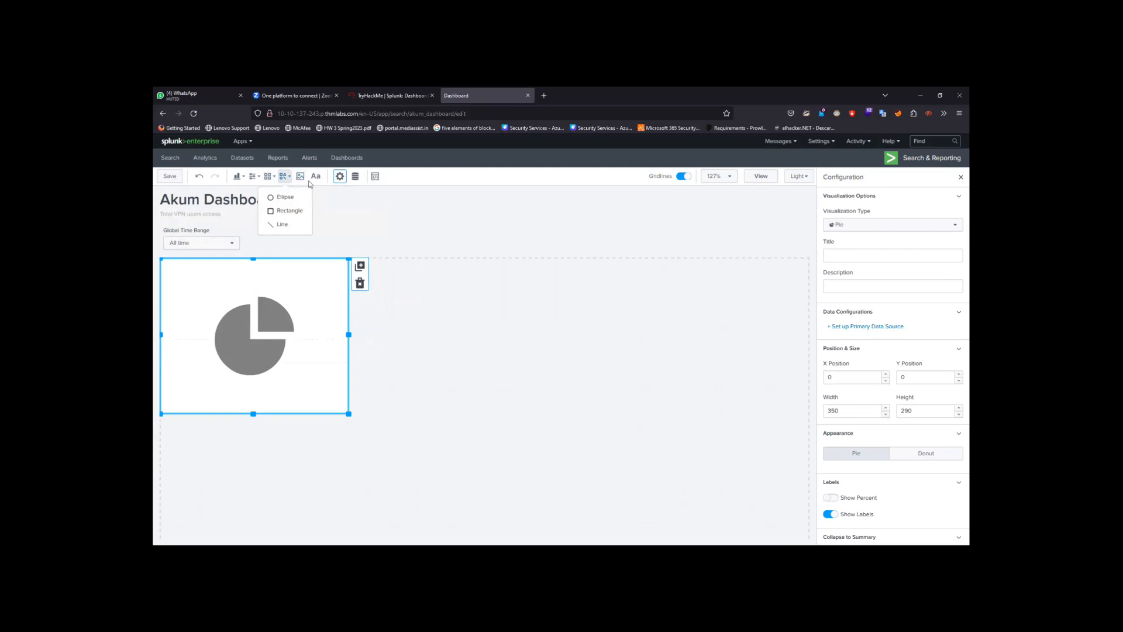
Title the pie chart VPN USER and hide its configuration settings.
{"action": "left_click", "coordinate": [845, 255]}
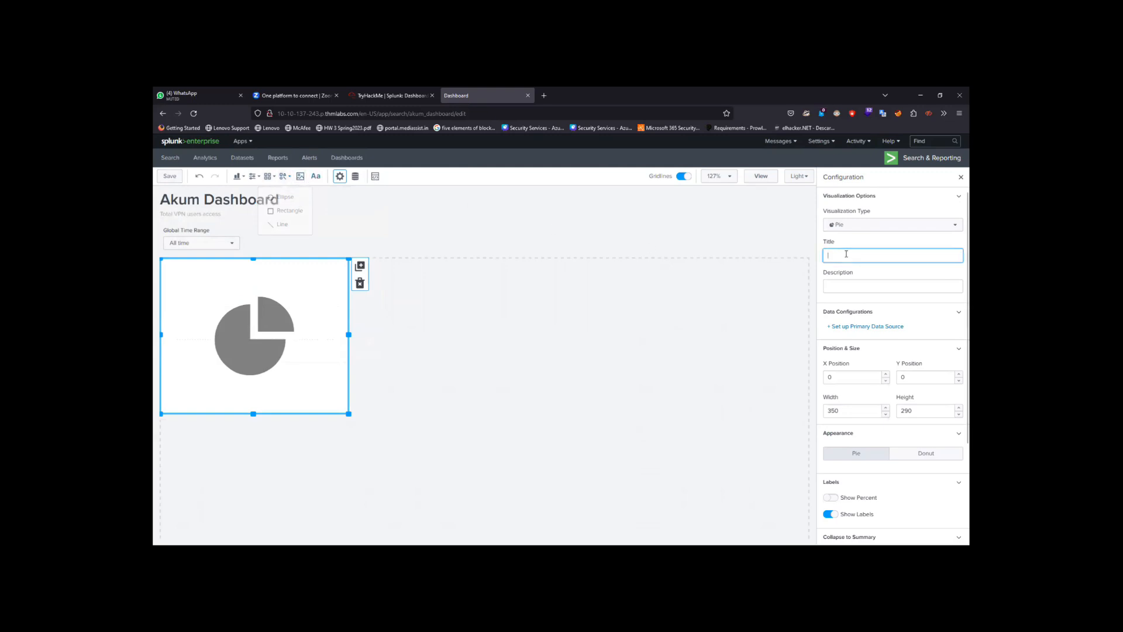
{"action": "type", "text": "VPN USER"}
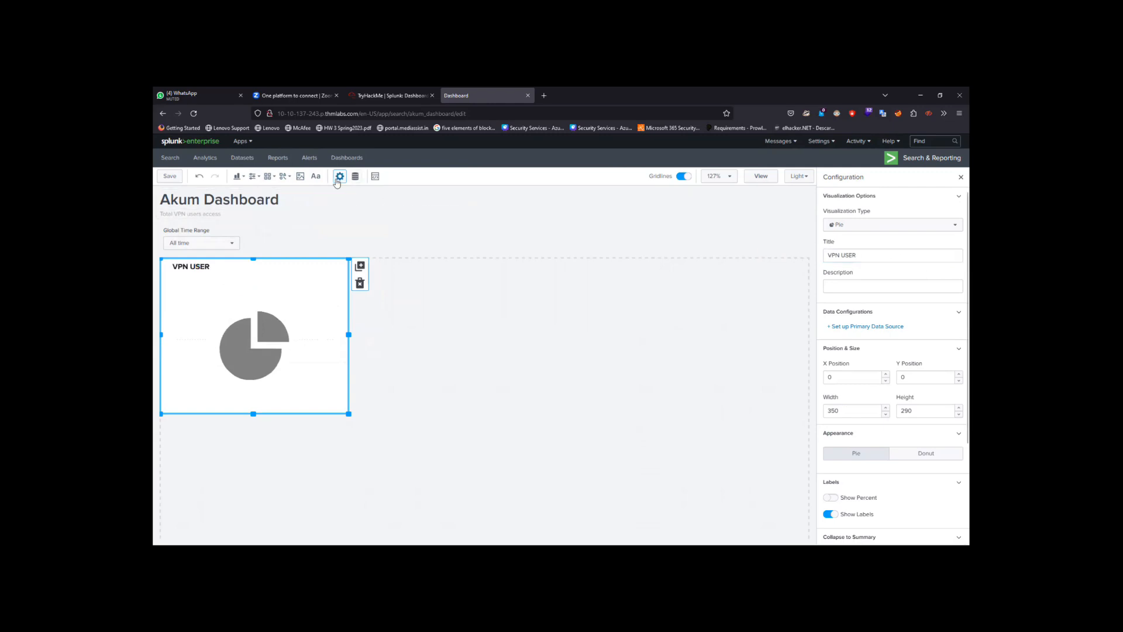
{"action": "left_click", "coordinate": [338, 178]}
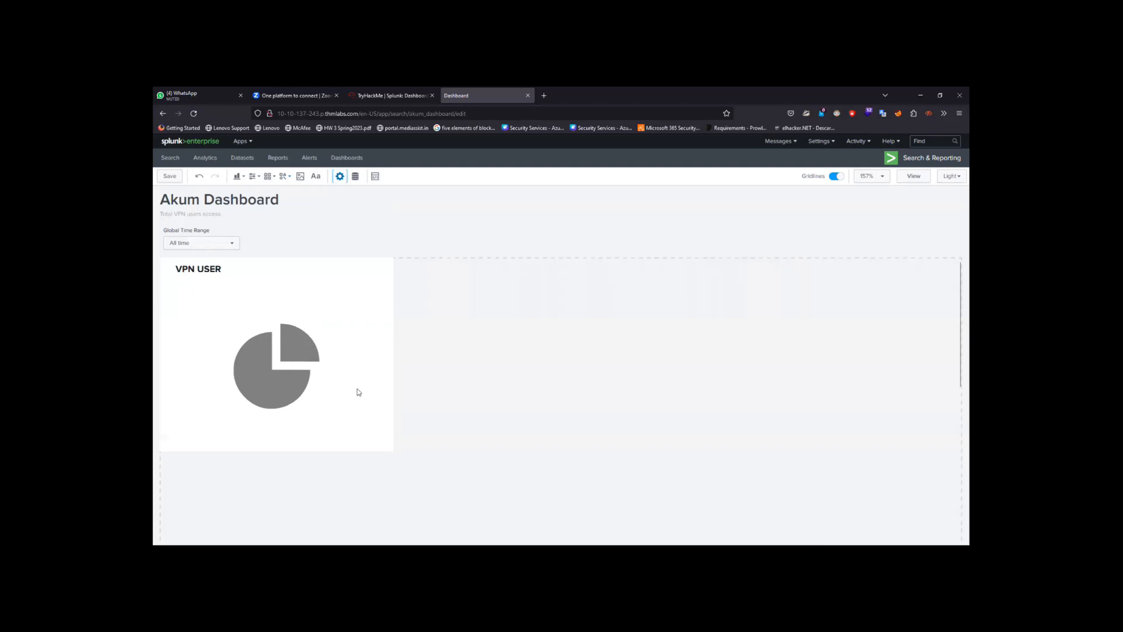
{"action": "scroll", "coordinate": [433, 389], "scroll_direction": "down", "scroll_amount": 3}
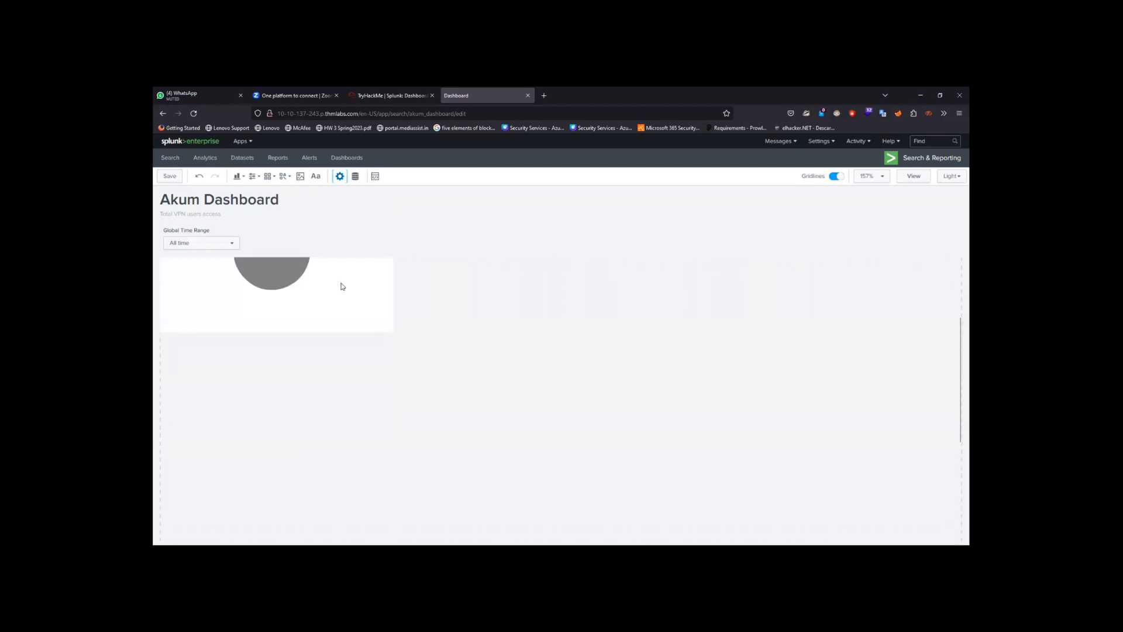
{"action": "scroll", "coordinate": [341, 292], "scroll_direction": "up", "scroll_amount": 3}
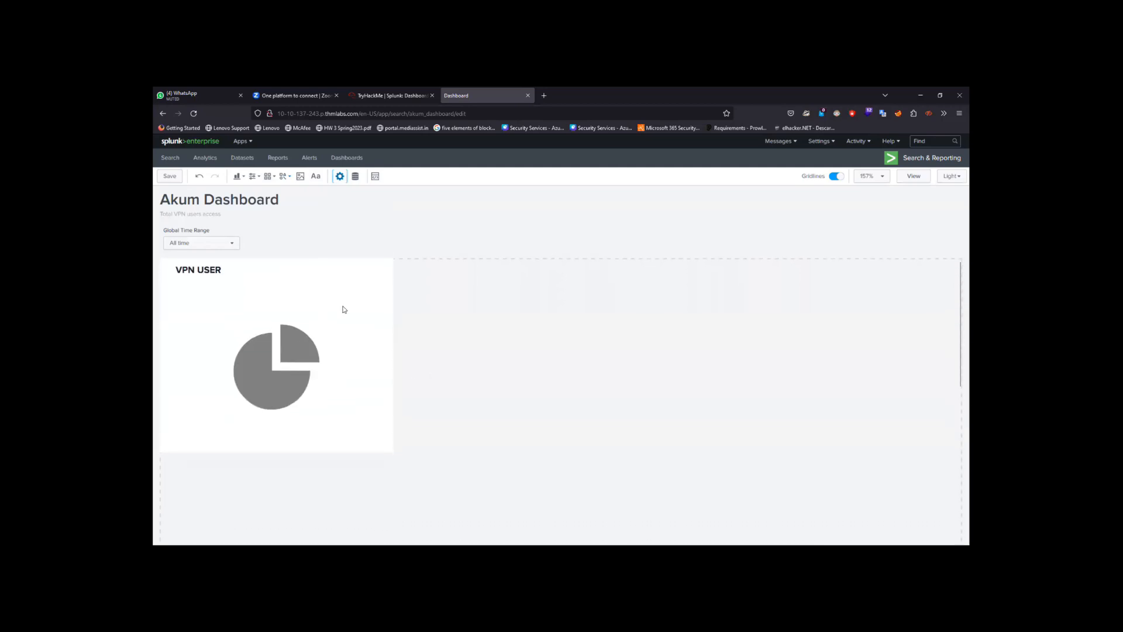
Create and save the data source Search_1 with the query index=* host=vpn_server | stats count by Username.
{"action": "left_click", "coordinate": [355, 177]}
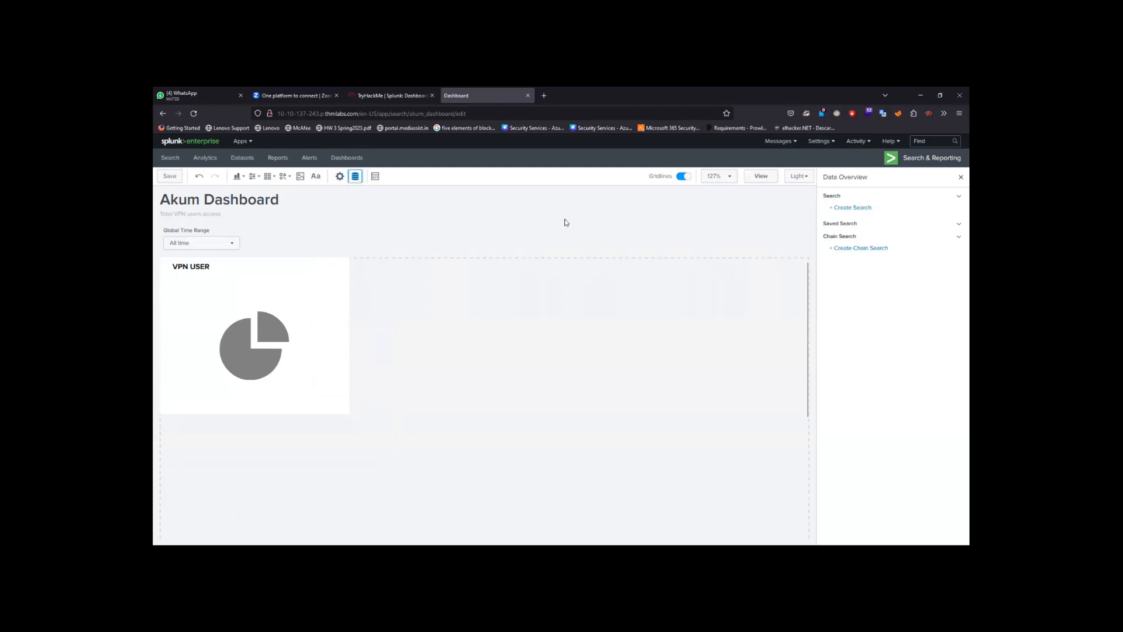
{"action": "left_click", "coordinate": [853, 208]}
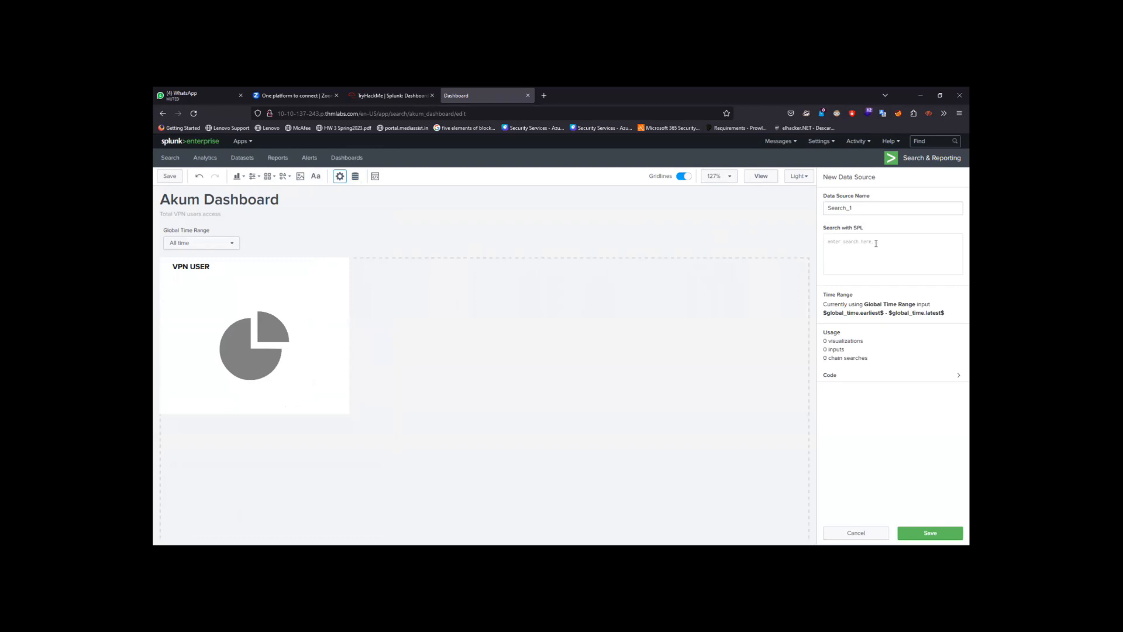
{"action": "type", "text": "inde"}
{"action": "key", "text": "BackSpace"}
{"action": "type", "text": "stats count by Username"}
{"action": "left_click", "coordinate": [930, 533]}
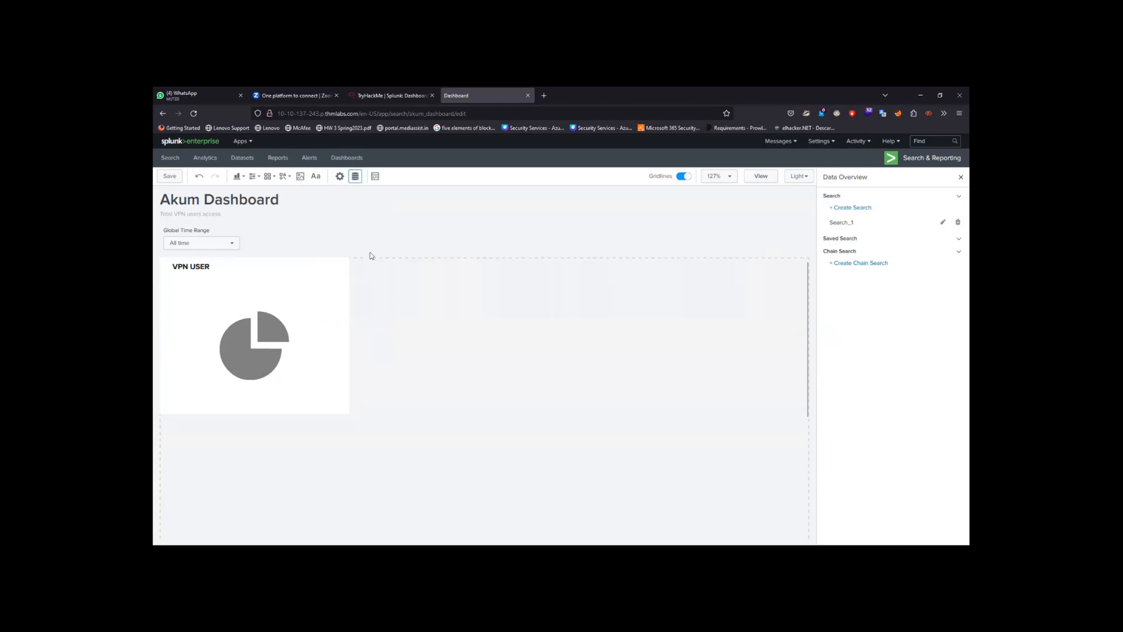
Review the dashboard's full source code and return to the visual editor.
{"action": "left_click", "coordinate": [375, 178]}
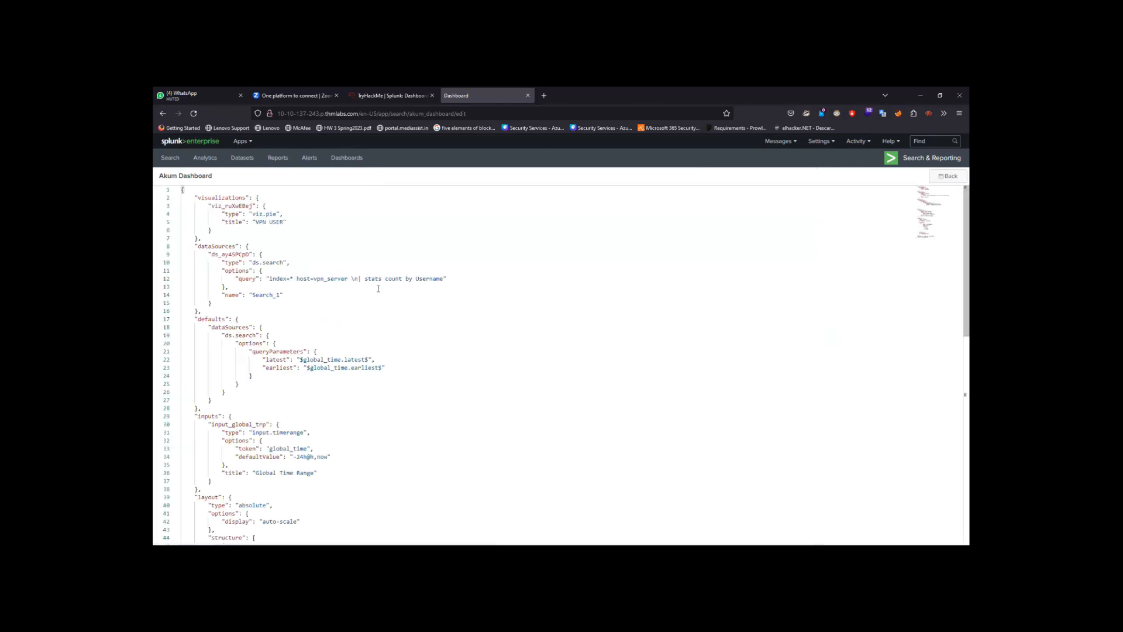
{"action": "scroll", "coordinate": [378, 288], "scroll_direction": "down", "scroll_amount": 3}
{"action": "scroll", "coordinate": [378, 288], "scroll_direction": "up", "scroll_amount": 3}
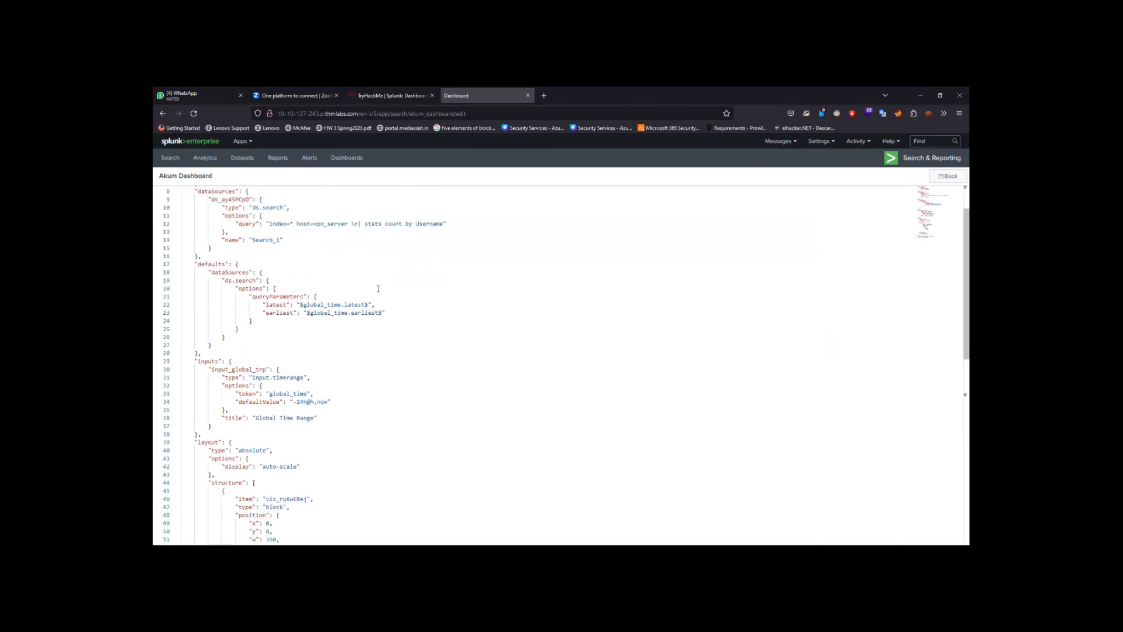
{"action": "scroll", "coordinate": [378, 289], "scroll_direction": "down", "scroll_amount": 10}
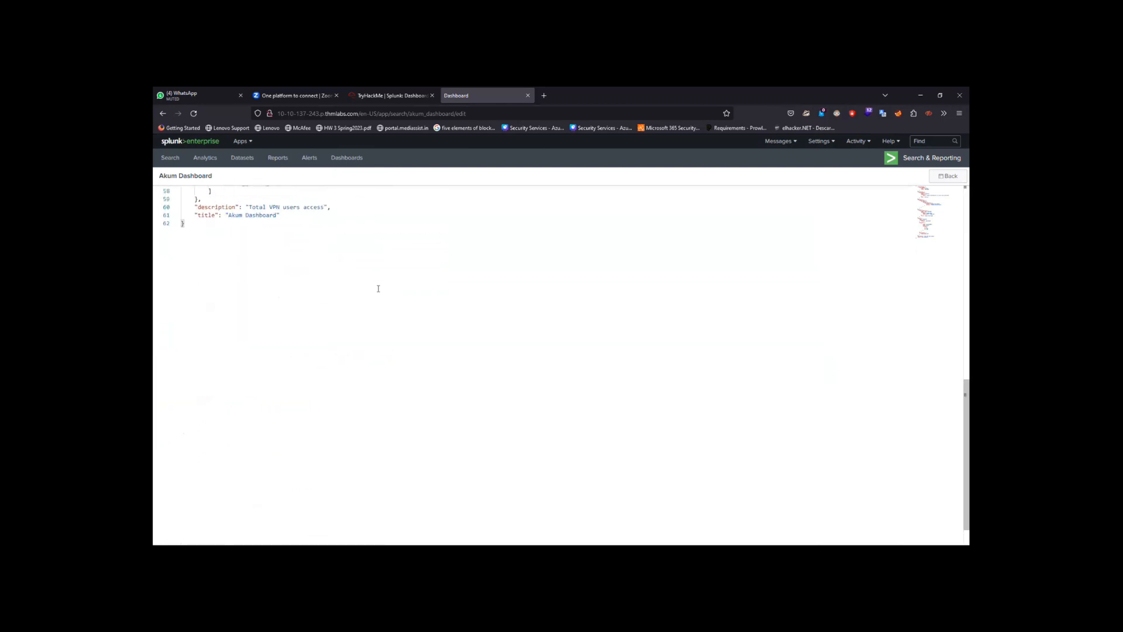
{"action": "scroll", "coordinate": [377, 288], "scroll_direction": "up", "scroll_amount": 10}
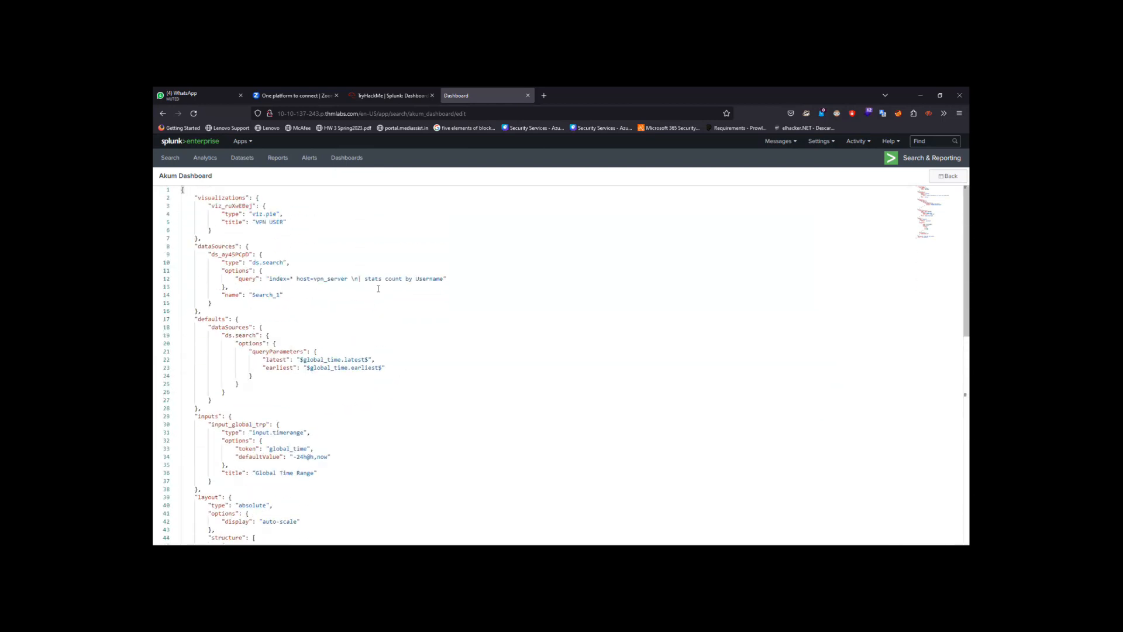
{"action": "left_click", "coordinate": [948, 176]}
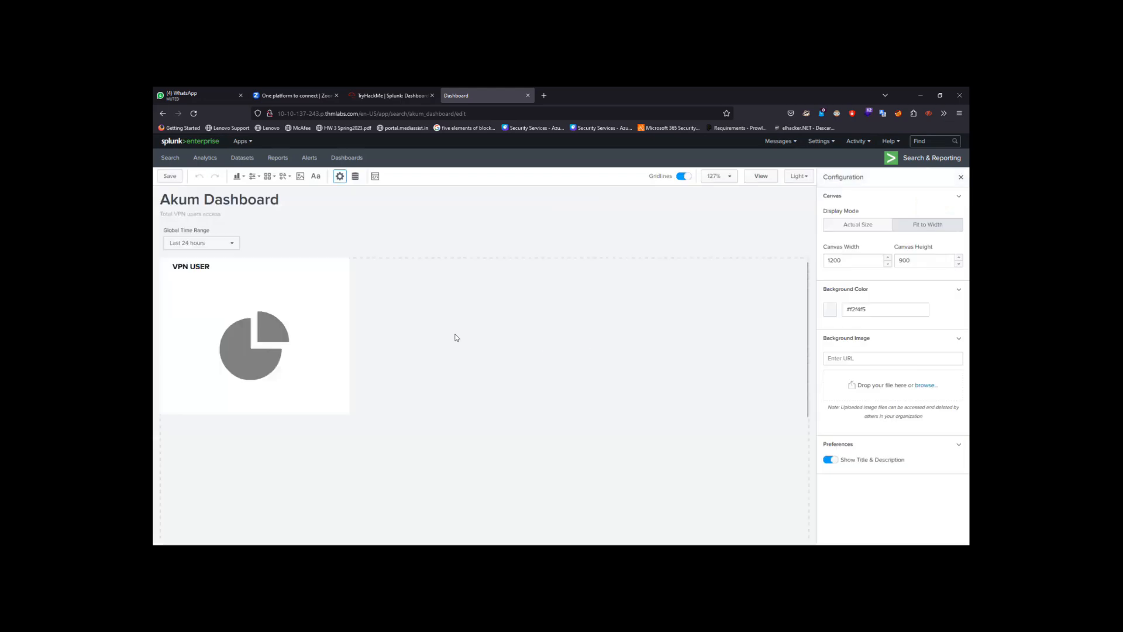
Set the dashboard's Global Time Range filter to All time.
{"action": "left_click", "coordinate": [232, 243]}
{"action": "left_click", "coordinate": [402, 289]}
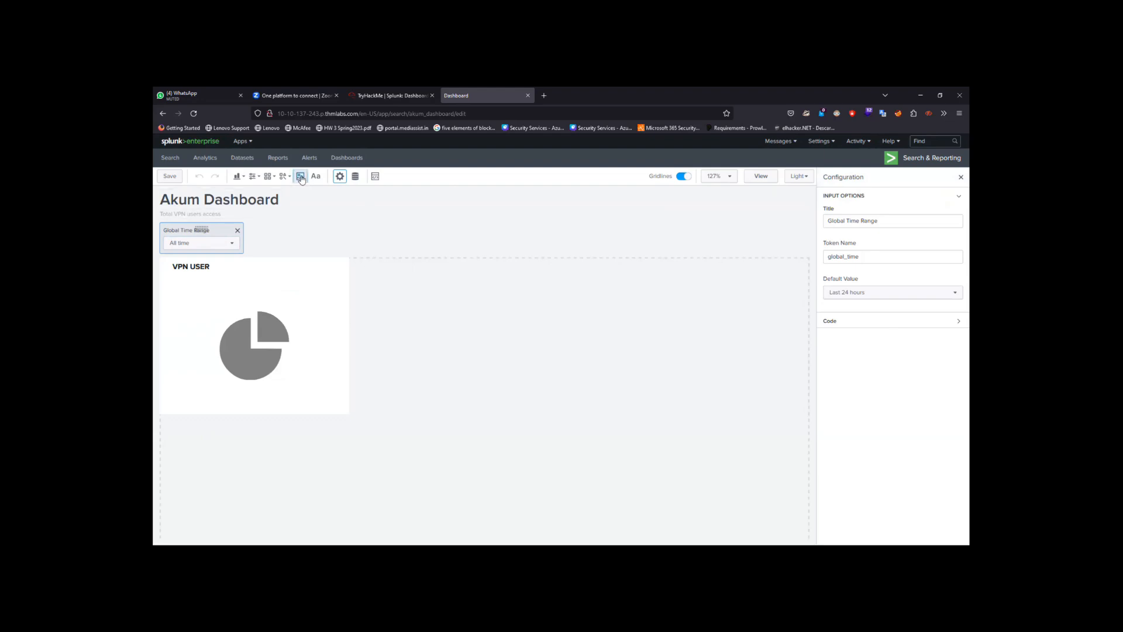
Add an image to the dashboard and upload Compromise Assesment(1).png from the Downloads folder.
{"action": "left_click", "coordinate": [301, 177]}
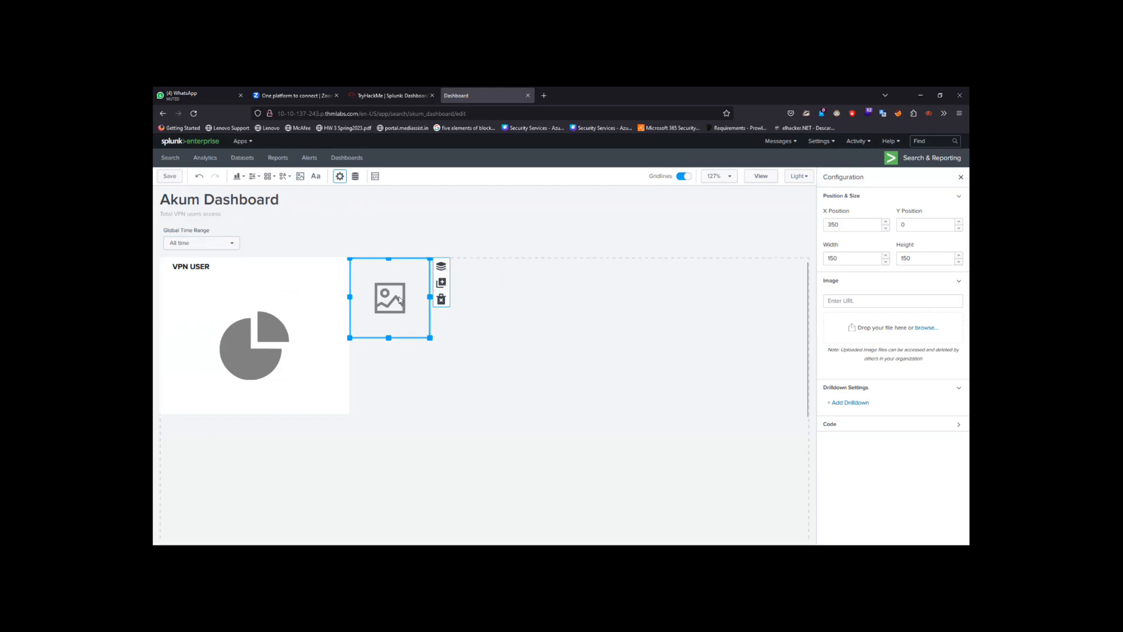
{"action": "left_click", "coordinate": [423, 340]}
{"action": "left_click", "coordinate": [394, 298]}
{"action": "left_click", "coordinate": [926, 299]}
{"action": "left_click", "coordinate": [925, 327]}
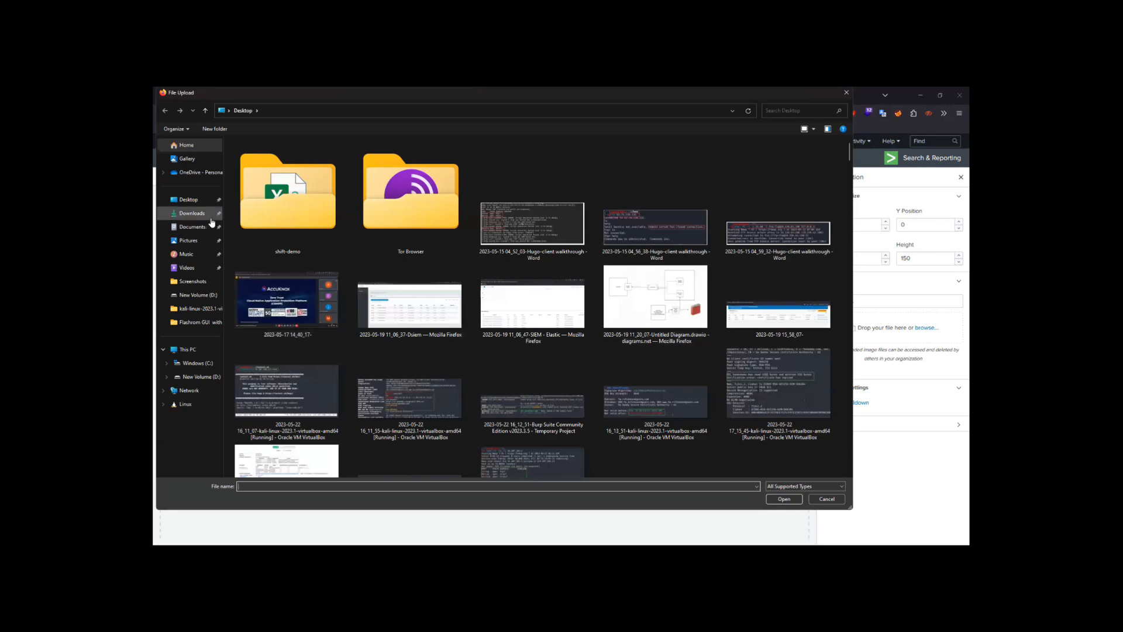
{"action": "left_click", "coordinate": [193, 213]}
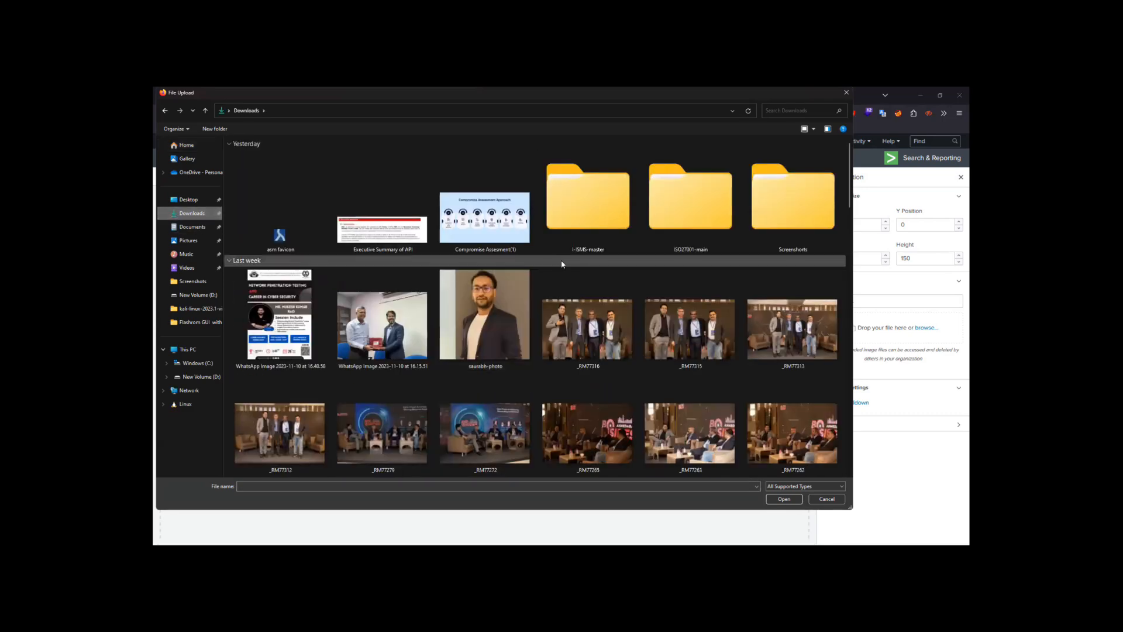
{"action": "double_click", "coordinate": [480, 221]}
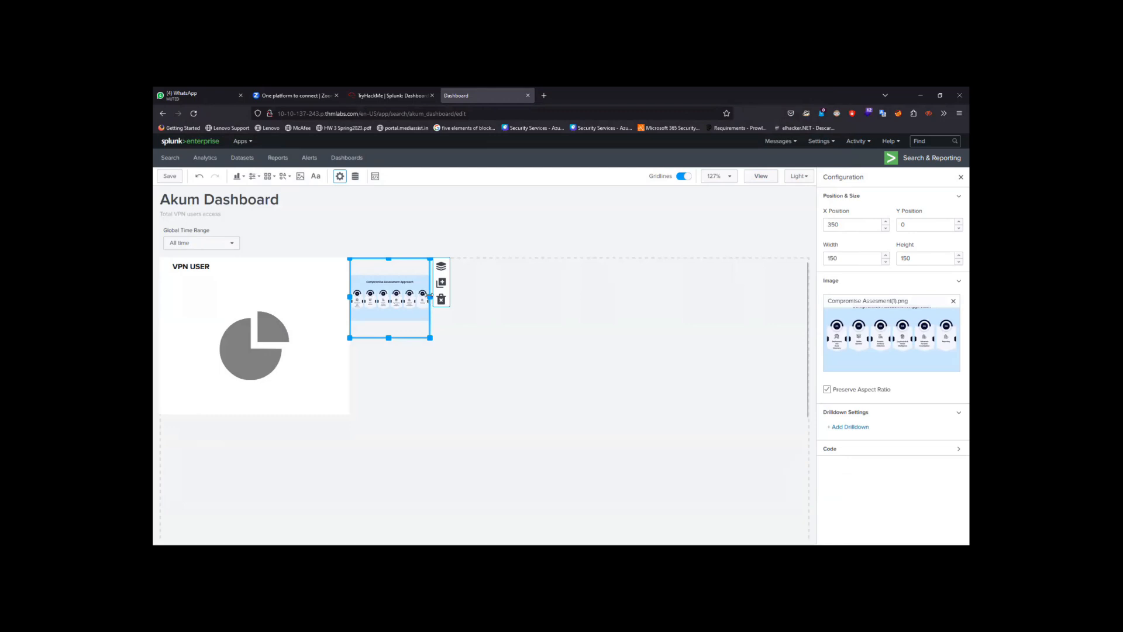
Widen the Compromise Assessment image to about 290 and move it to the middle of the canvas's upper edge.
{"action": "left_click_drag", "start_coordinate": [538, 297], "coordinate": [505, 298]}
{"action": "left_click", "coordinate": [573, 293]}
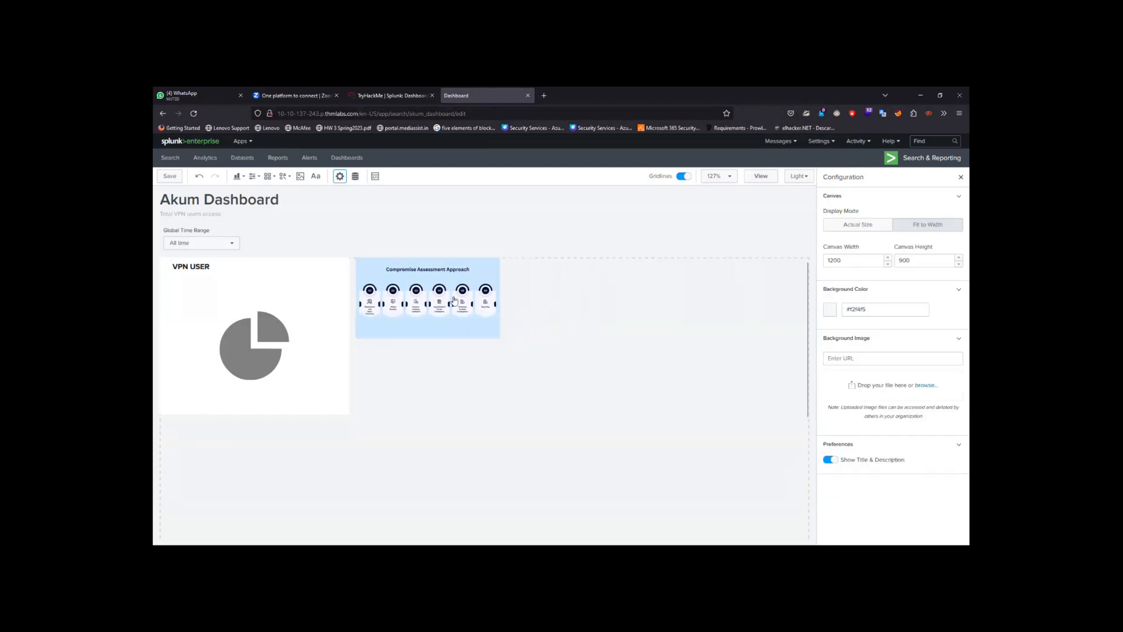
{"action": "left_click_drag", "start_coordinate": [430, 296], "coordinate": [539, 294]}
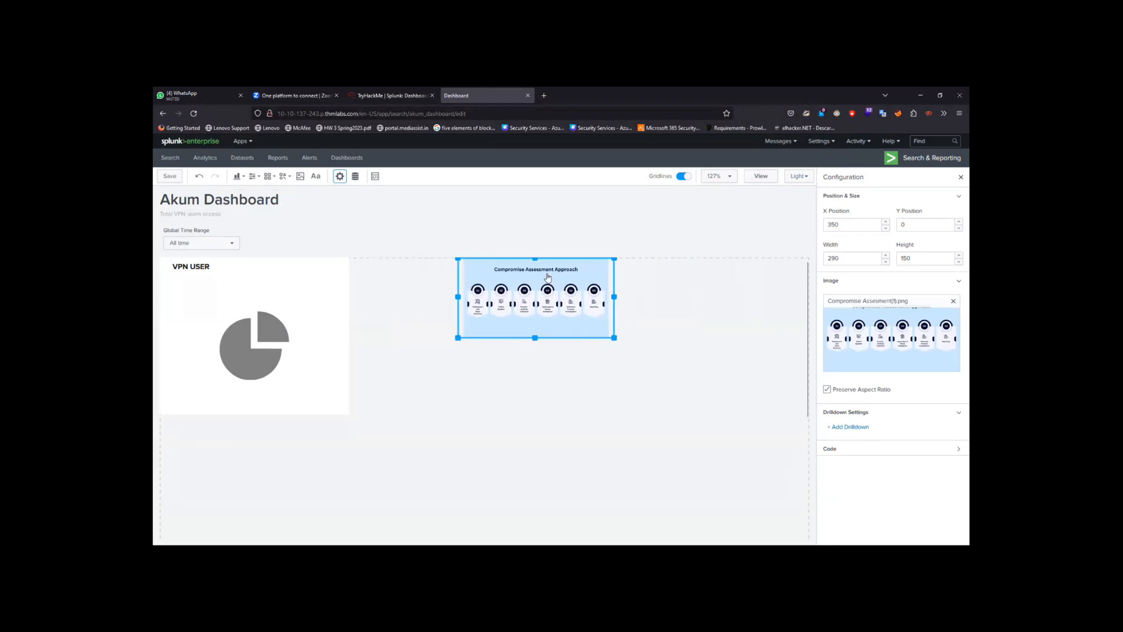
Move the VPN USER pie chart directly below the Compromise Assessment image.
{"action": "left_click_drag", "start_coordinate": [350, 369], "coordinate": [574, 417]}
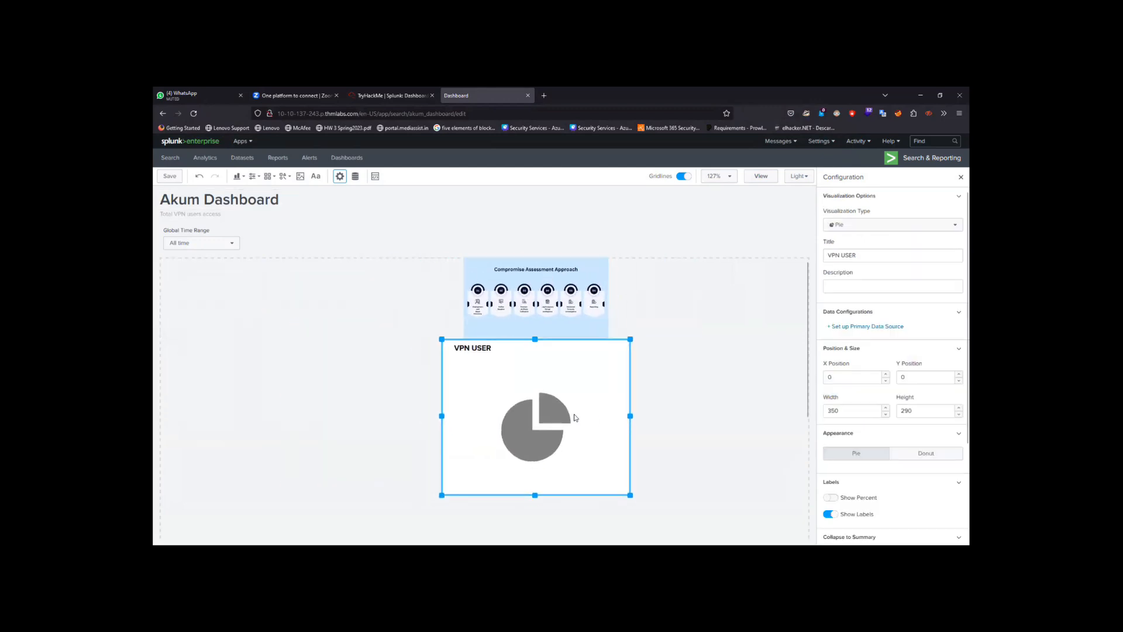
{"action": "left_click", "coordinate": [694, 392]}
Add a column chart, enlarge it slightly and position it just left of the Compromise Assessment image.
{"action": "left_click", "coordinate": [237, 176]}
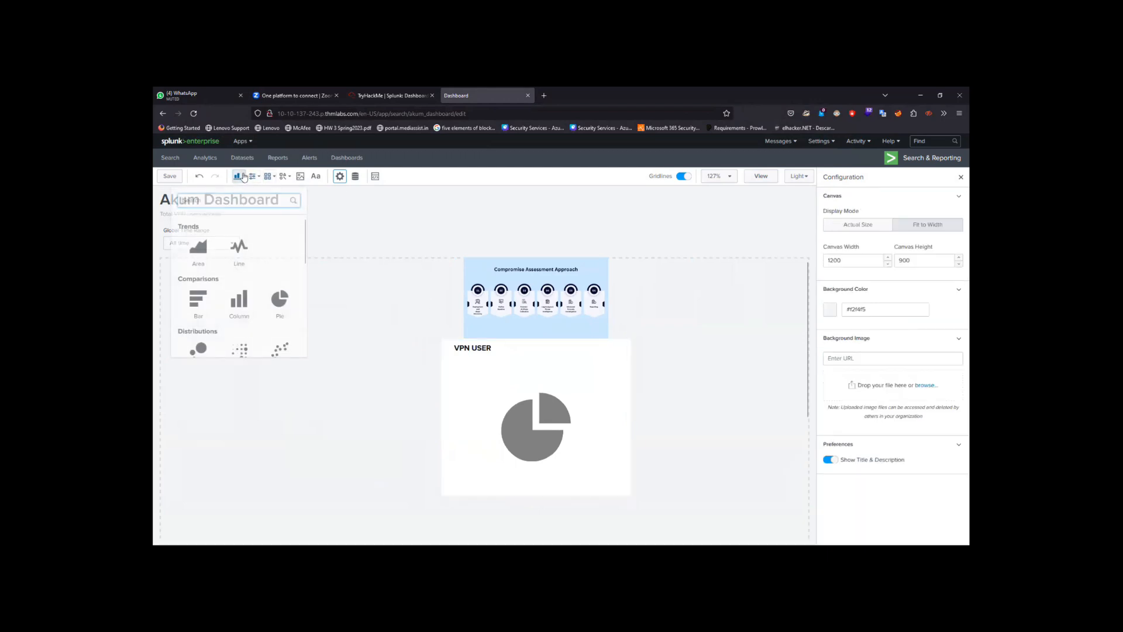
{"action": "left_click", "coordinate": [237, 308]}
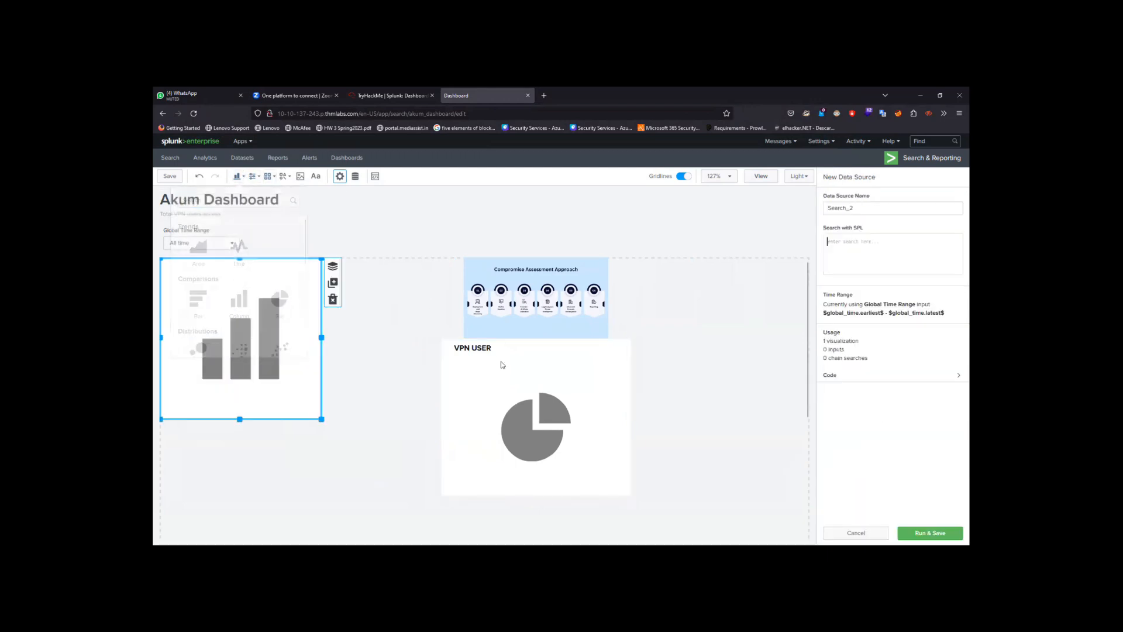
{"action": "left_click_drag", "start_coordinate": [299, 330], "coordinate": [405, 338]}
{"action": "left_click_drag", "start_coordinate": [274, 268], "coordinate": [263, 258]}
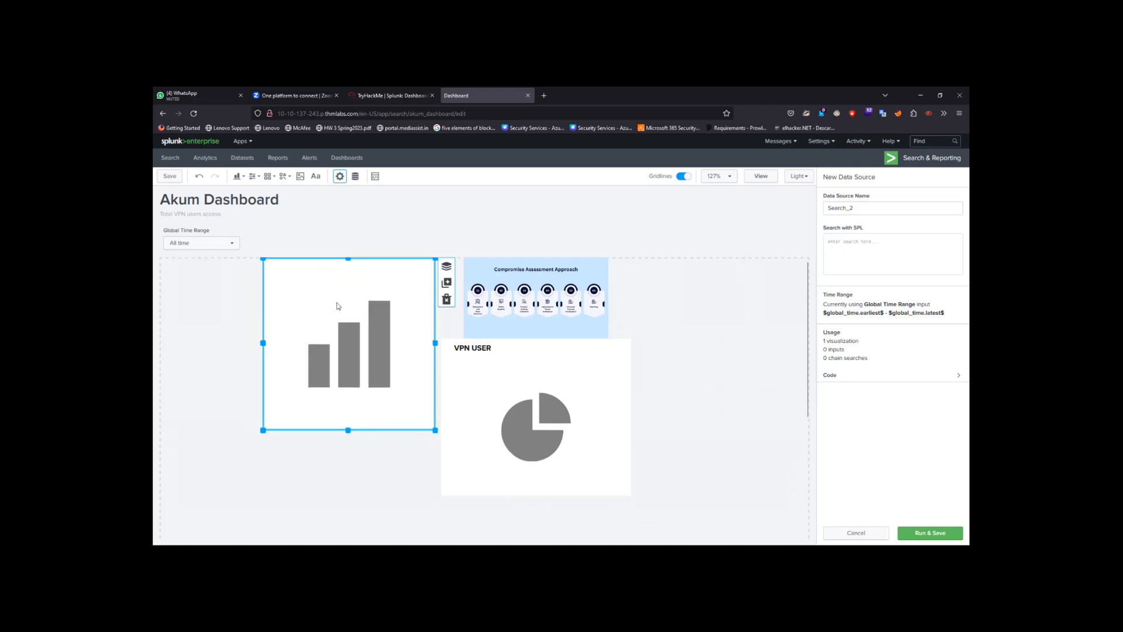
{"action": "left_click", "coordinate": [683, 334]}
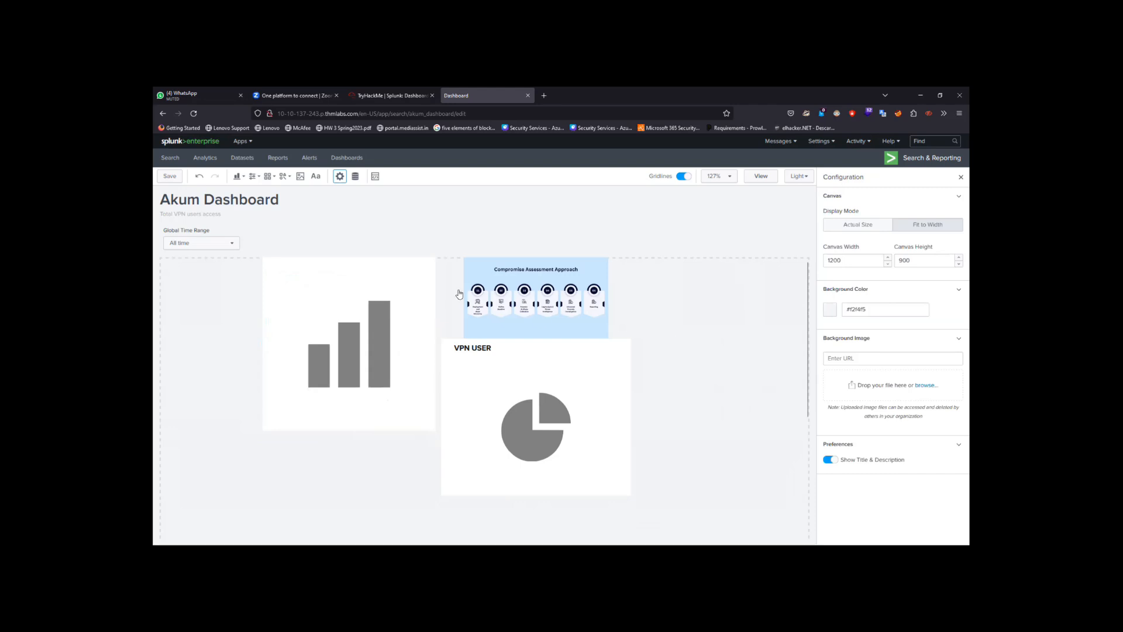
Add a bubble chart to the dashboard.
{"action": "left_click", "coordinate": [243, 179]}
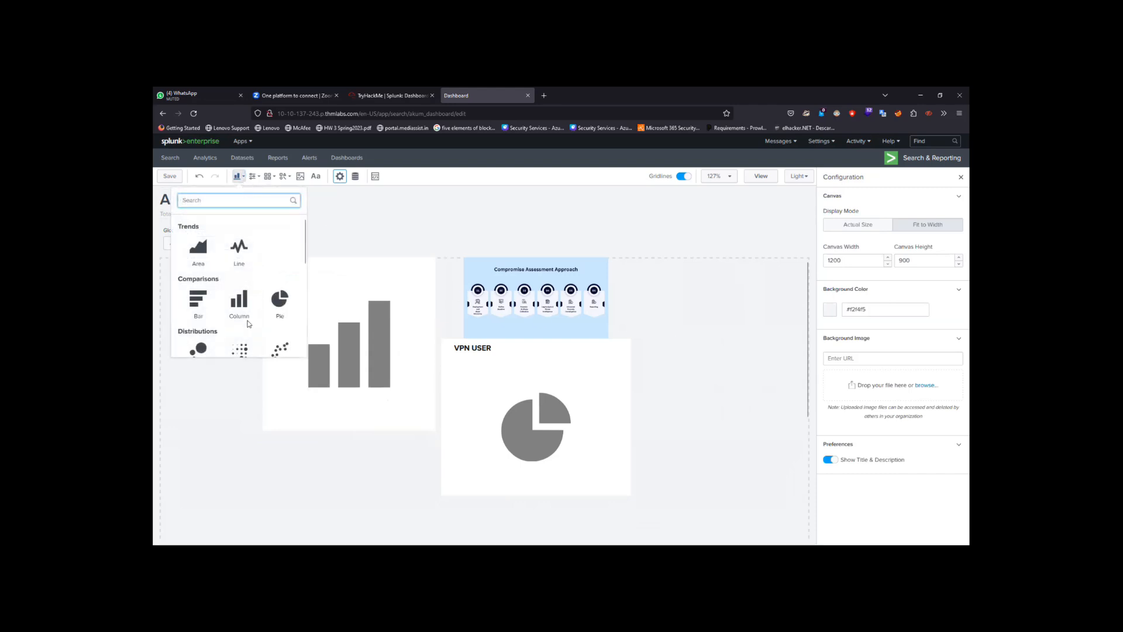
{"action": "scroll", "coordinate": [248, 323], "scroll_direction": "down", "scroll_amount": 2}
{"action": "left_click", "coordinate": [197, 270]}
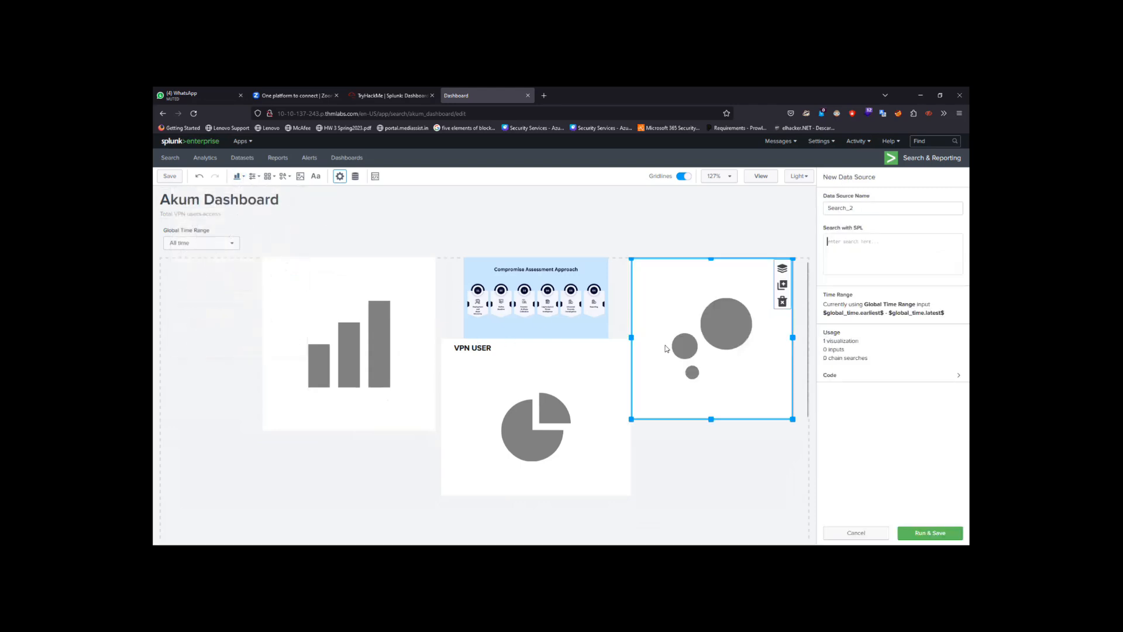
Search Google Images for "splunk dashboard sample" in a new browser tab.
{"action": "left_click", "coordinate": [544, 95]}
{"action": "type", "text": "splunk"}
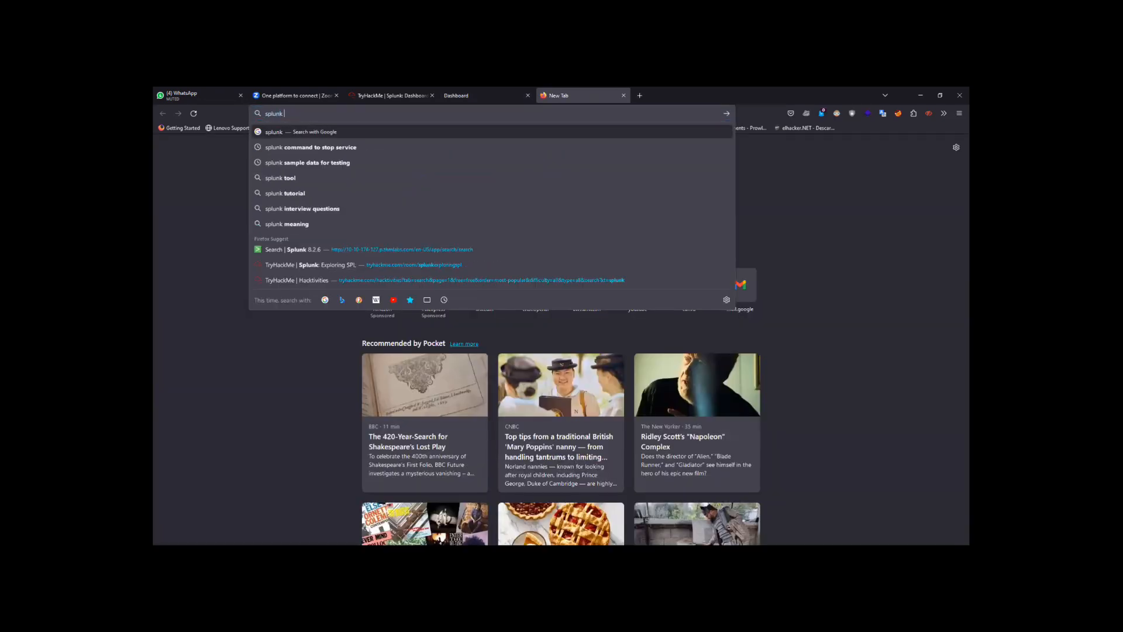
{"action": "type", "text": " dashboard sample"}
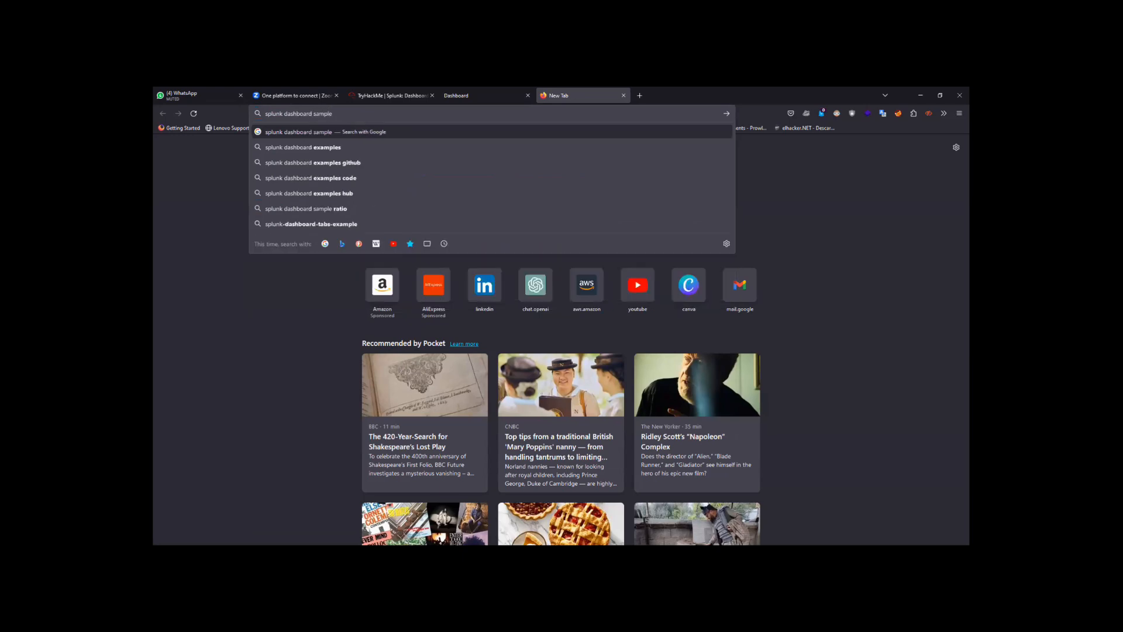
{"action": "key", "text": "Return"}
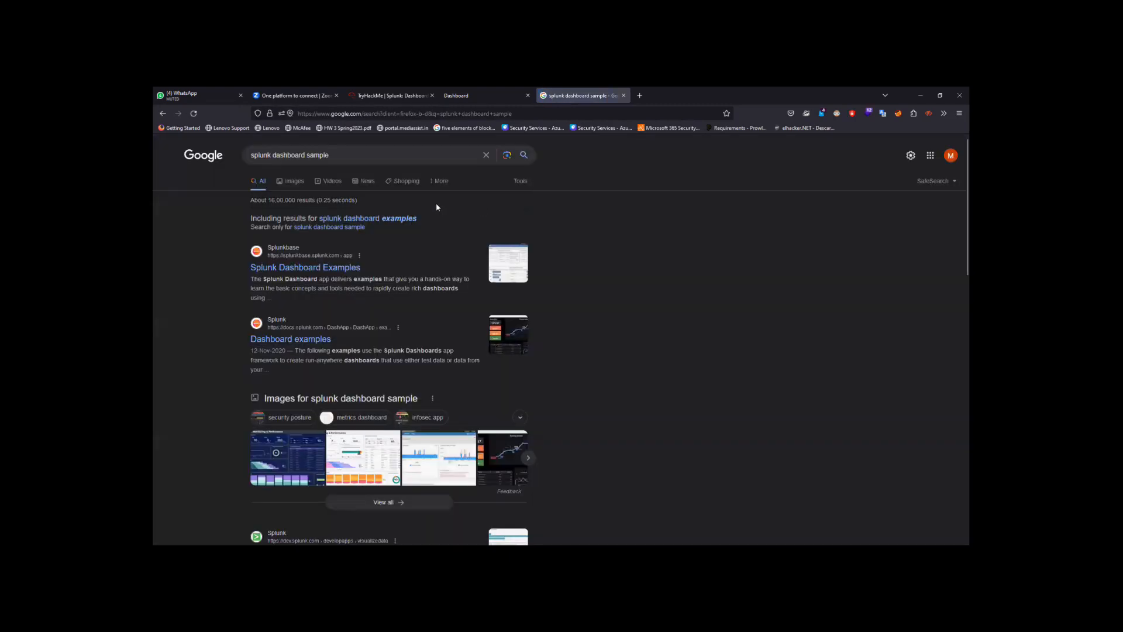
{"action": "left_click", "coordinate": [300, 184]}
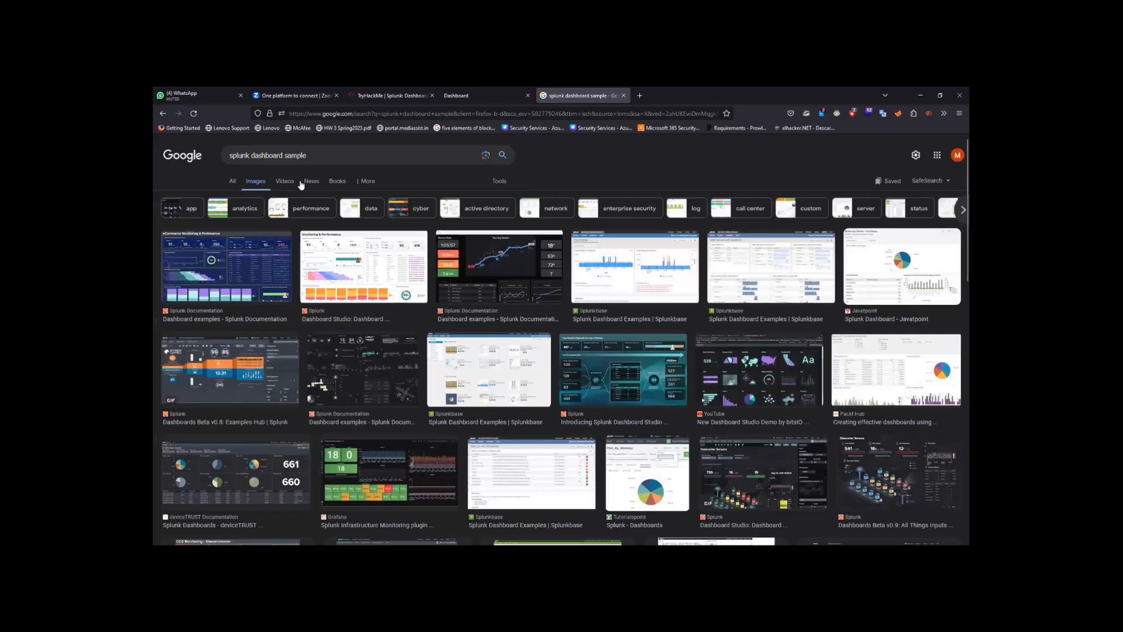
Open the Splunk Monitoring & Performance sample dashboard image at full size in its own tab.
{"action": "left_click", "coordinate": [374, 258]}
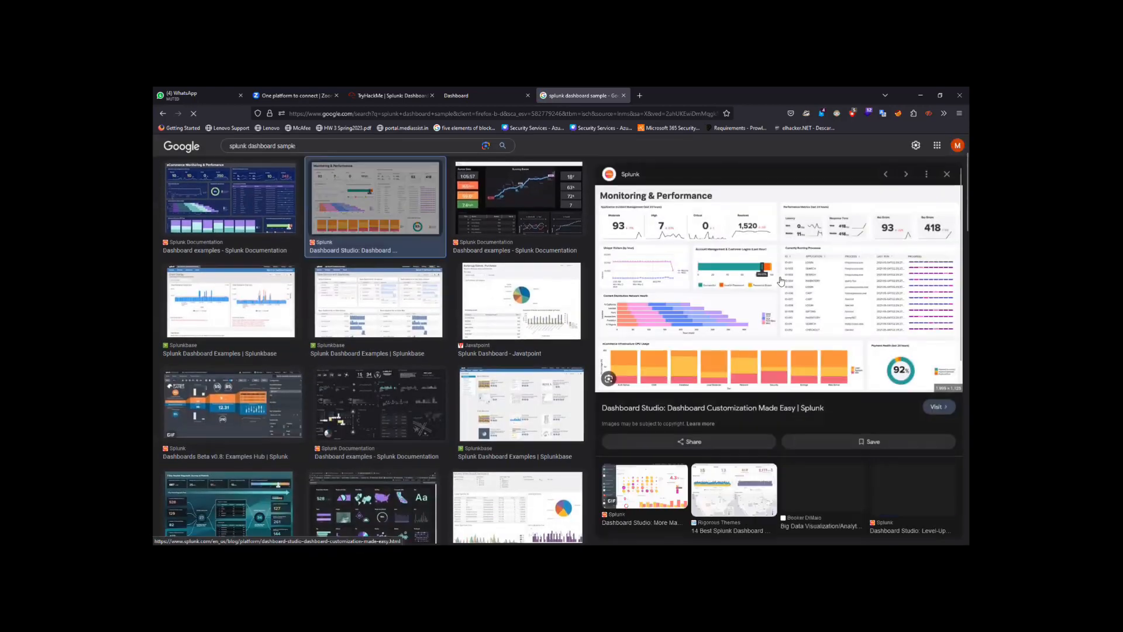
{"action": "right_click", "coordinate": [759, 279]}
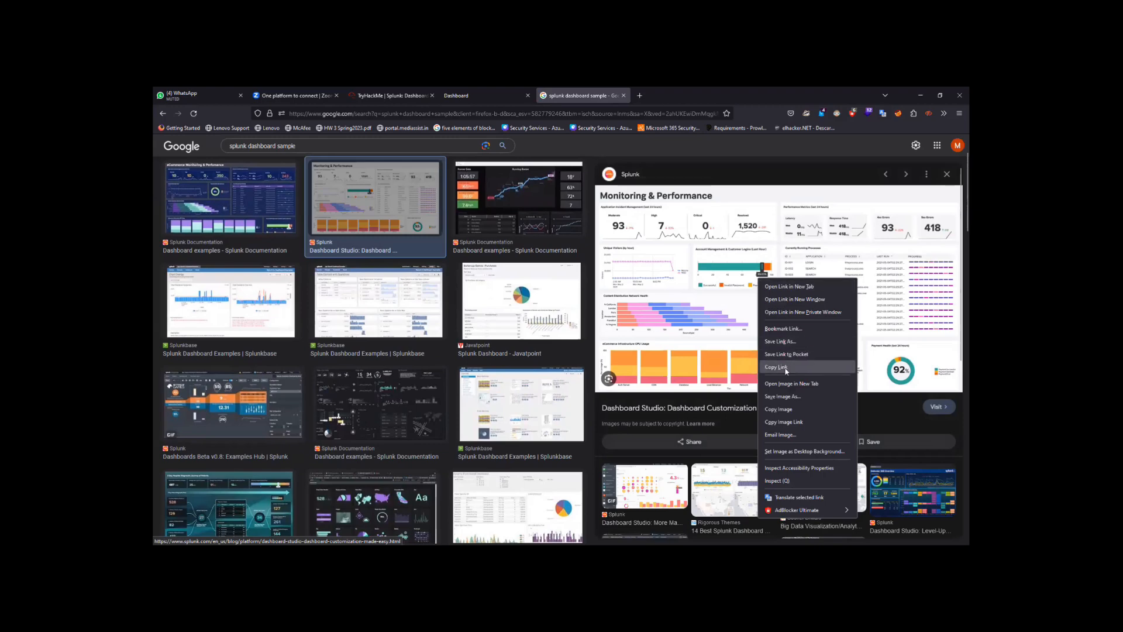
{"action": "left_click", "coordinate": [785, 383]}
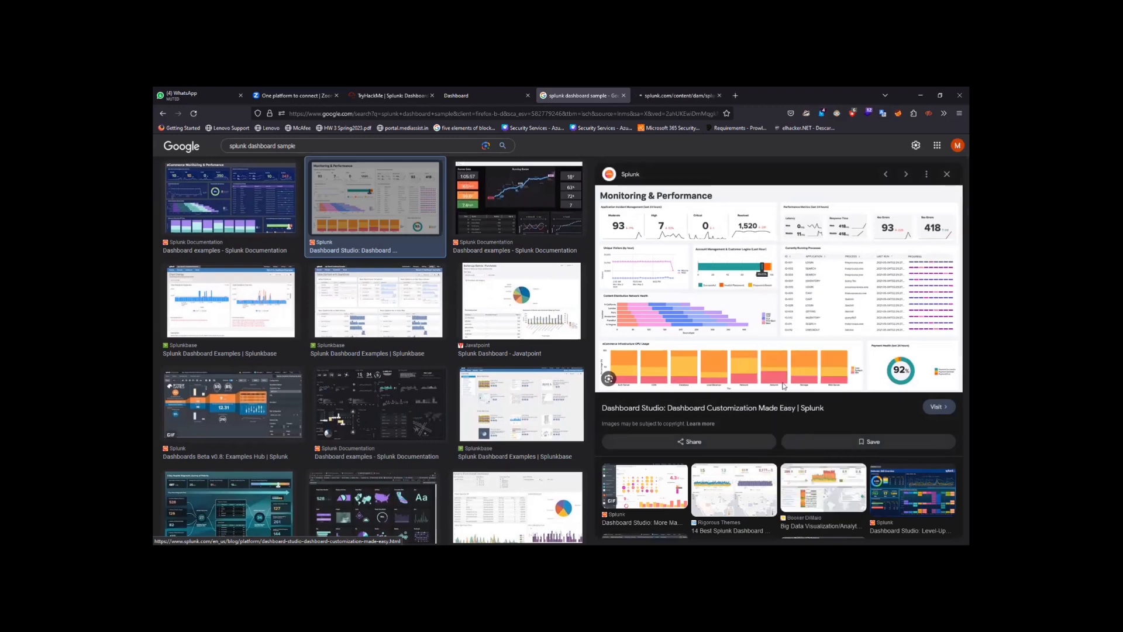
{"action": "left_click", "coordinate": [671, 91]}
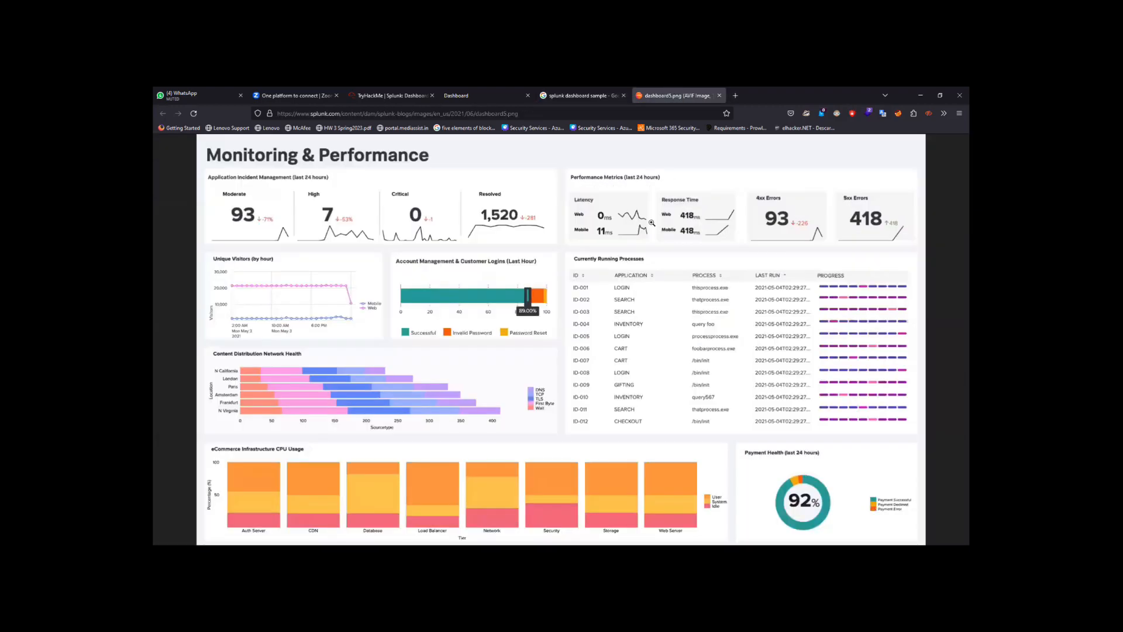
Examine the enlarged Monitoring & Performance sample, from the incident and login charts to the process table, CPU usage and payment health panels.
{"action": "left_click", "coordinate": [250, 203]}
{"action": "scroll", "coordinate": [299, 171], "scroll_direction": "up", "scroll_amount": 1}
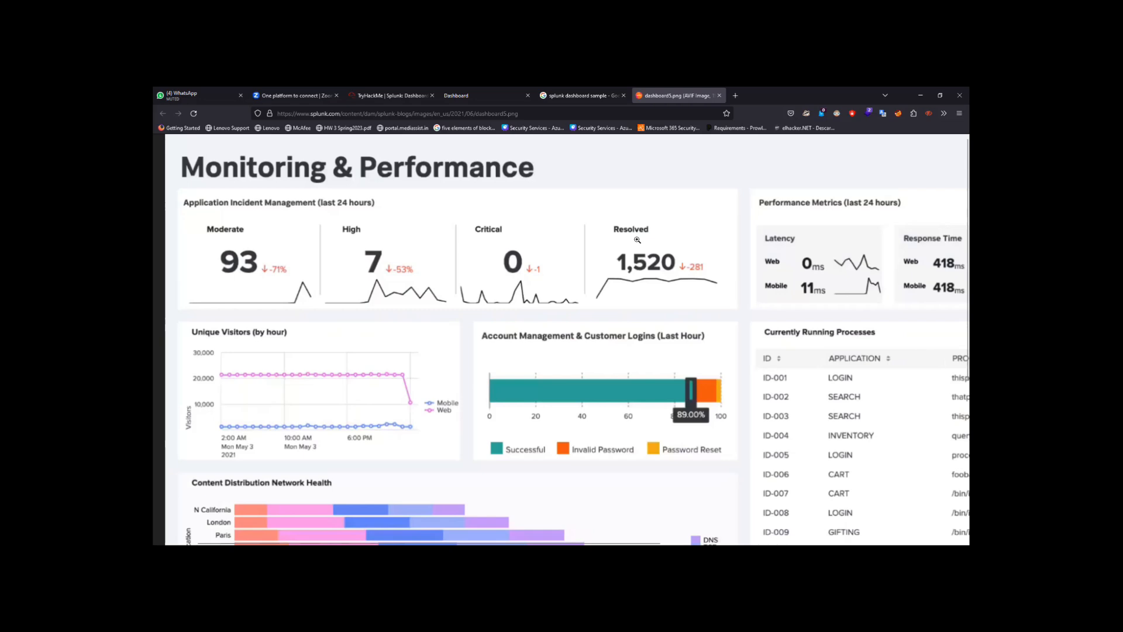
{"action": "scroll", "coordinate": [637, 240], "scroll_direction": "down", "scroll_amount": 2}
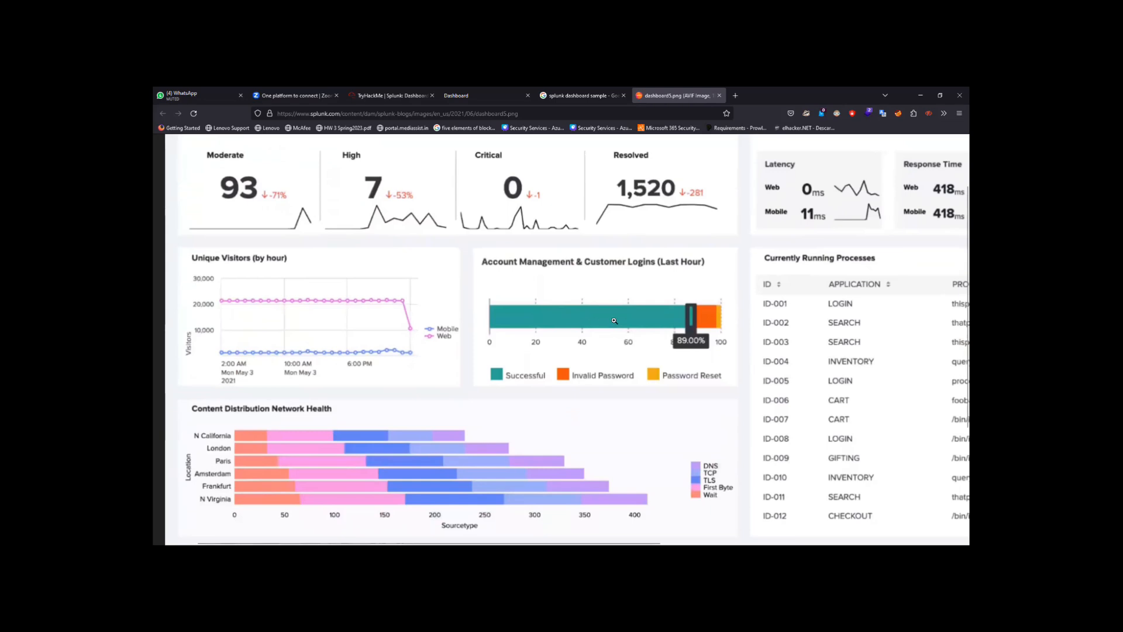
{"action": "scroll", "coordinate": [614, 320], "scroll_direction": "right", "scroll_amount": 5}
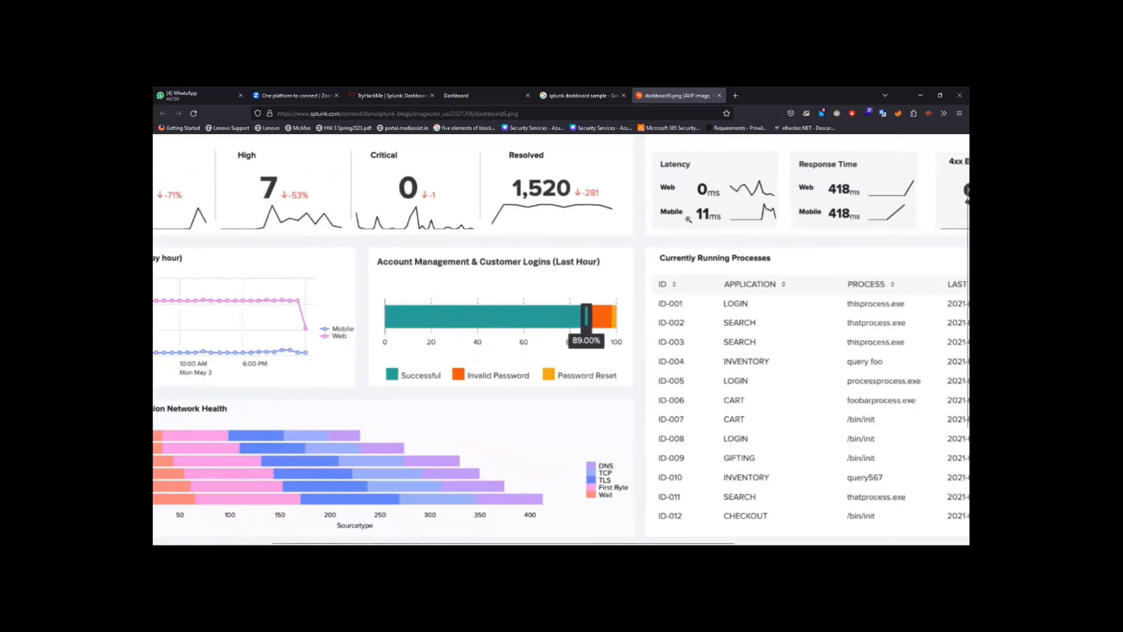
{"action": "scroll", "coordinate": [755, 215], "scroll_direction": "down", "scroll_amount": 3}
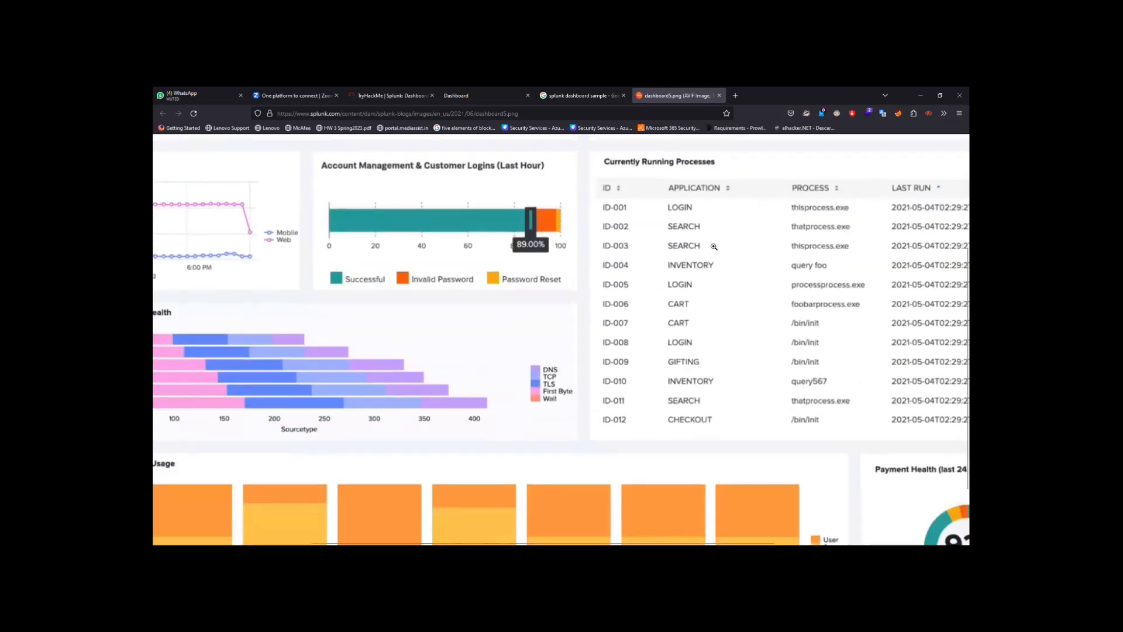
{"action": "scroll", "coordinate": [523, 347], "scroll_direction": "left", "scroll_amount": 6}
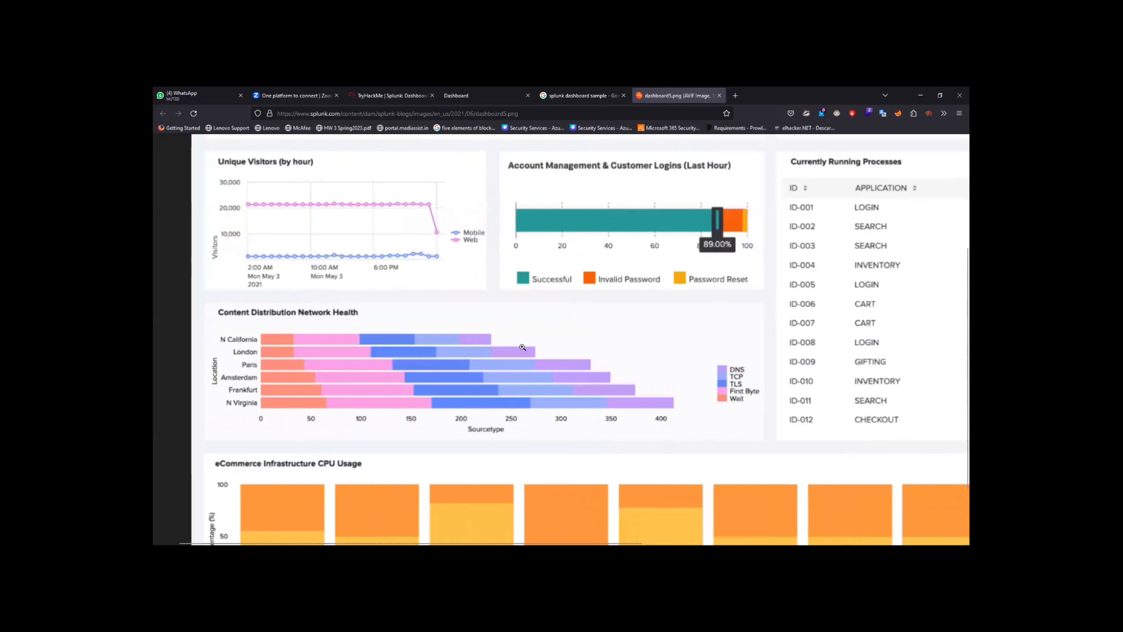
{"action": "scroll", "coordinate": [518, 358], "scroll_direction": "down", "scroll_amount": 2}
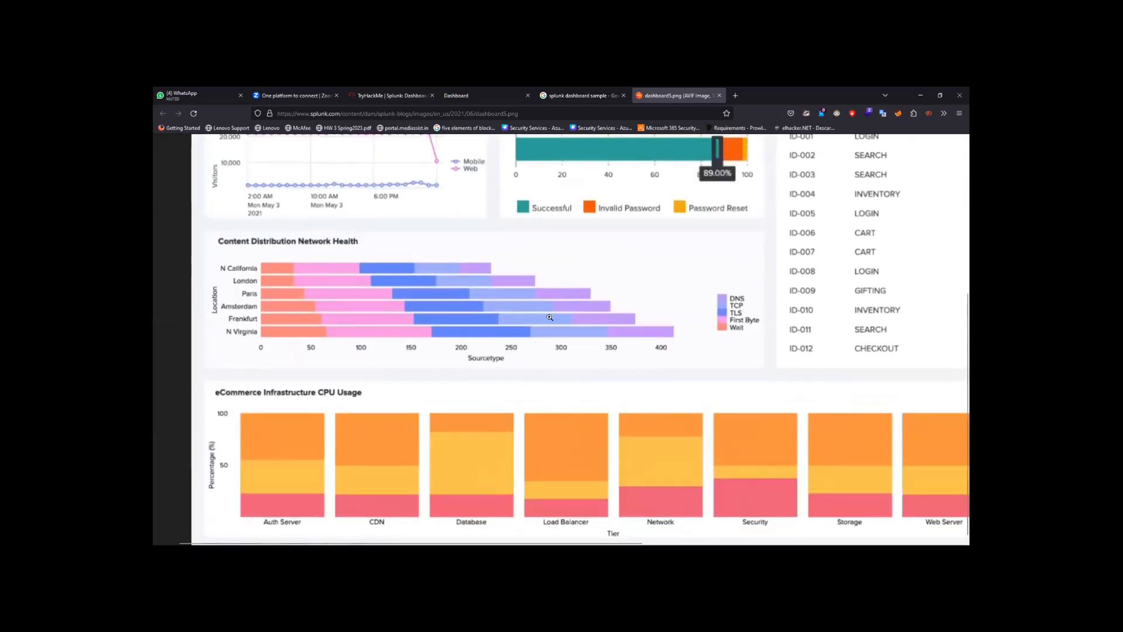
{"action": "scroll", "coordinate": [570, 478], "scroll_direction": "right", "scroll_amount": 5}
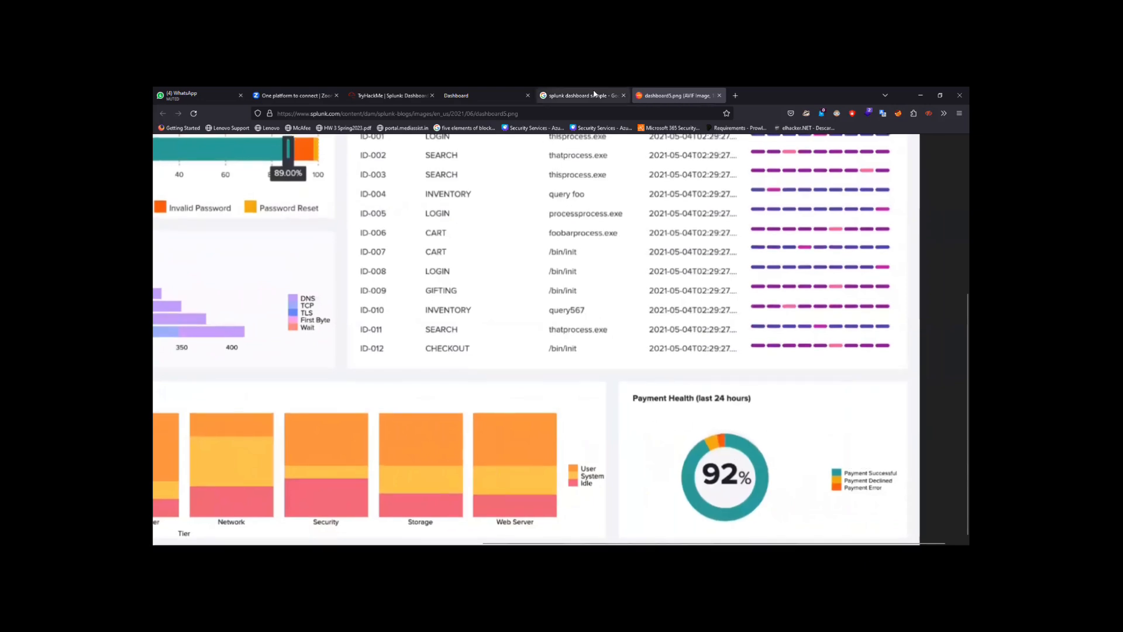
Compare the Akum Dashboard layout with the whole Monitoring & Performance sample image, leaving the bubble chart deselected.
{"action": "left_click", "coordinate": [503, 91]}
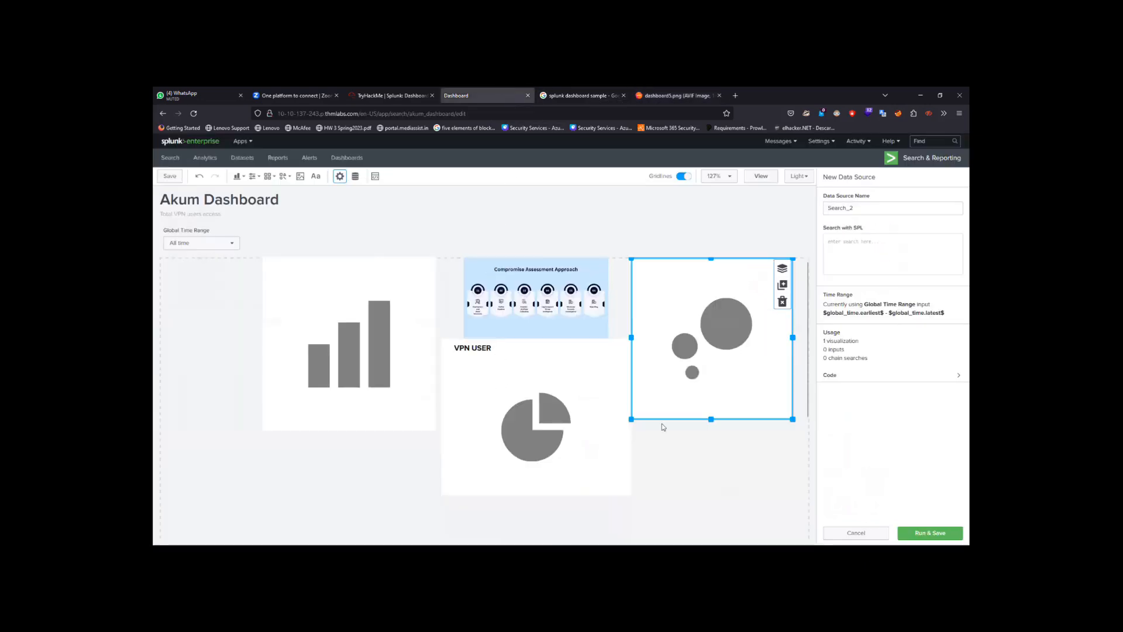
{"action": "left_click", "coordinate": [706, 451]}
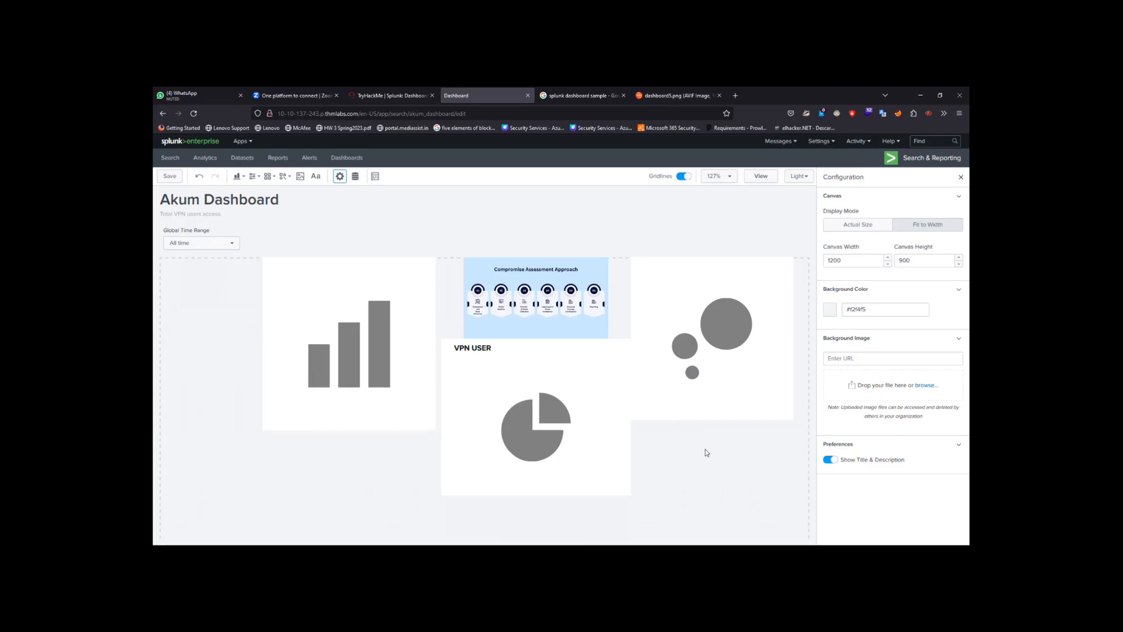
{"action": "left_click", "coordinate": [684, 97]}
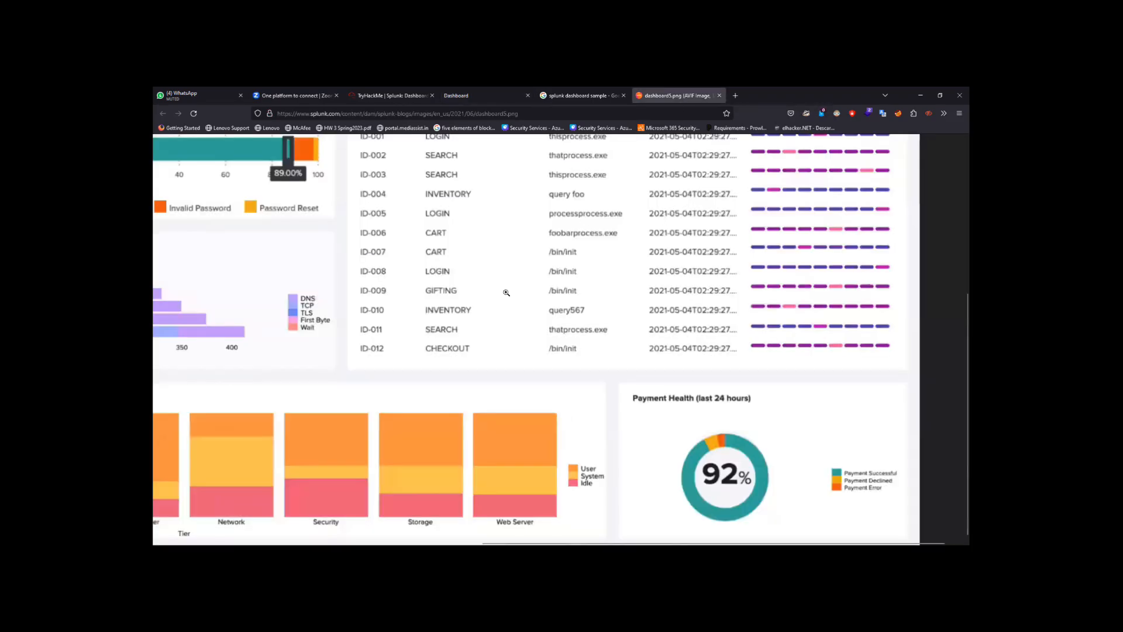
{"action": "left_click", "coordinate": [568, 274]}
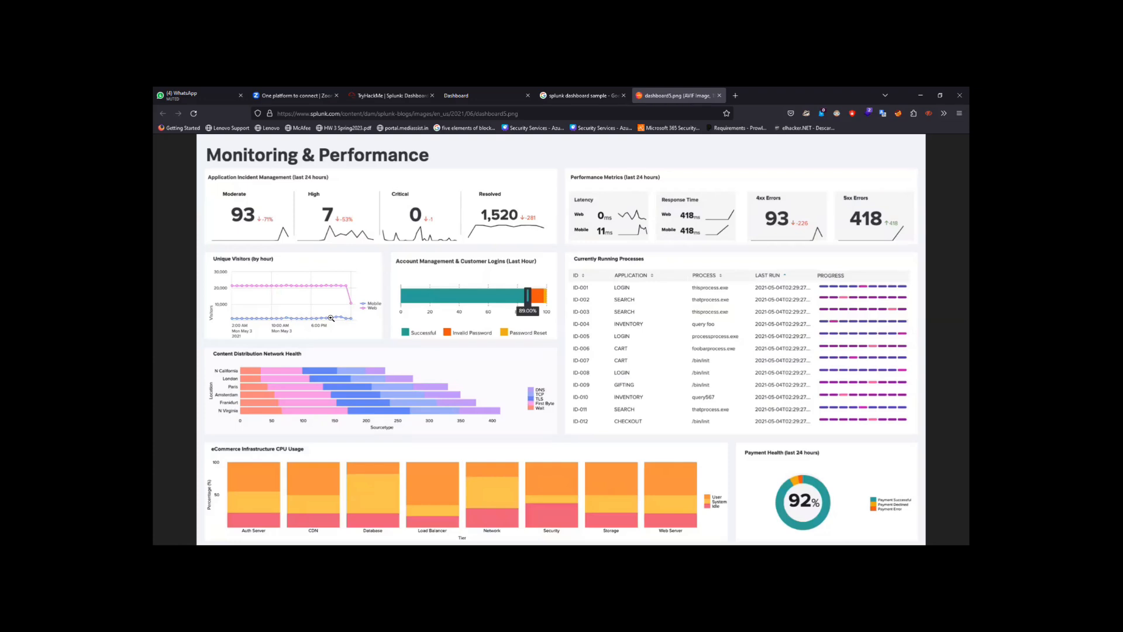
{"action": "left_click", "coordinate": [494, 92]}
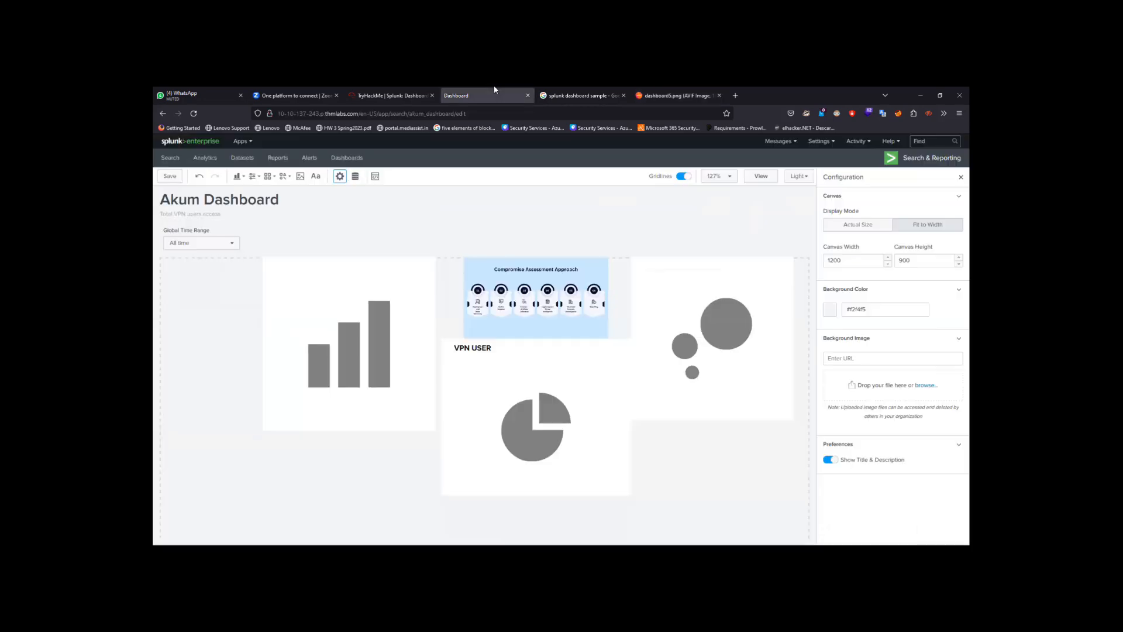
Check the TryHackMe room's instructions on adding a panel to the dashboard, and return to the Akum Dashboard.
{"action": "left_click", "coordinate": [383, 93]}
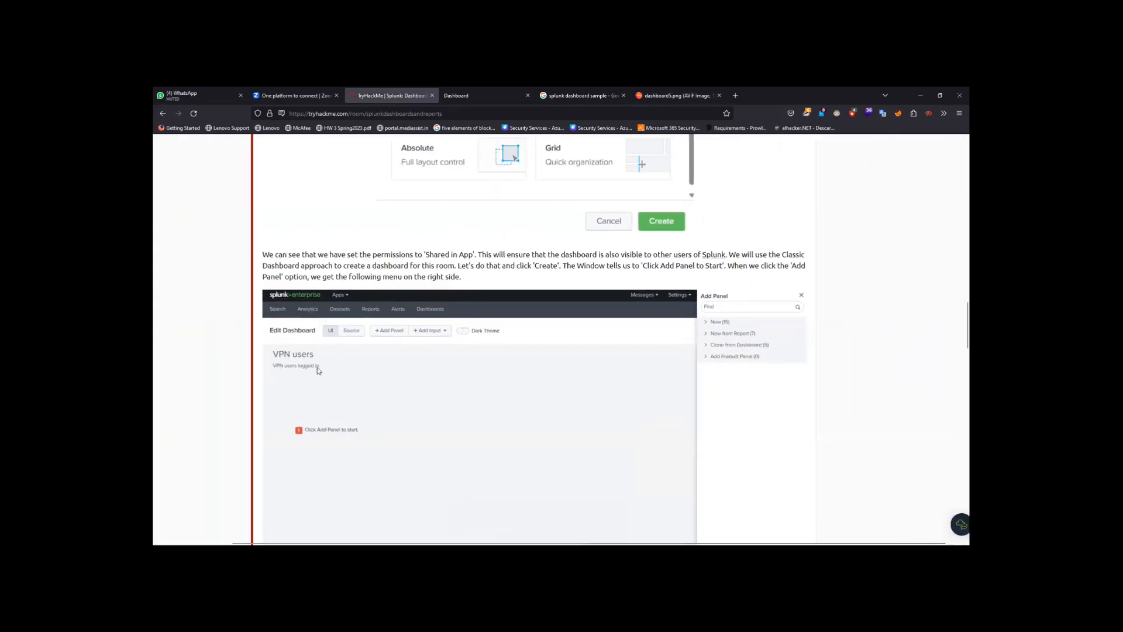
{"action": "scroll", "coordinate": [337, 351], "scroll_direction": "down", "scroll_amount": 3}
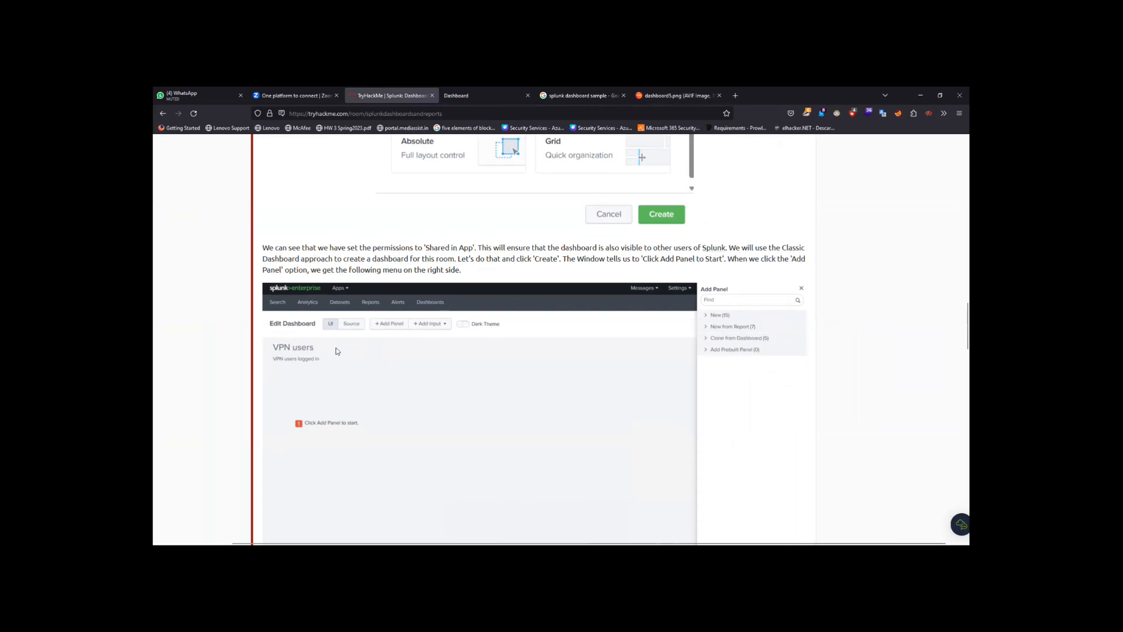
{"action": "scroll", "coordinate": [336, 351], "scroll_direction": "down", "scroll_amount": 3}
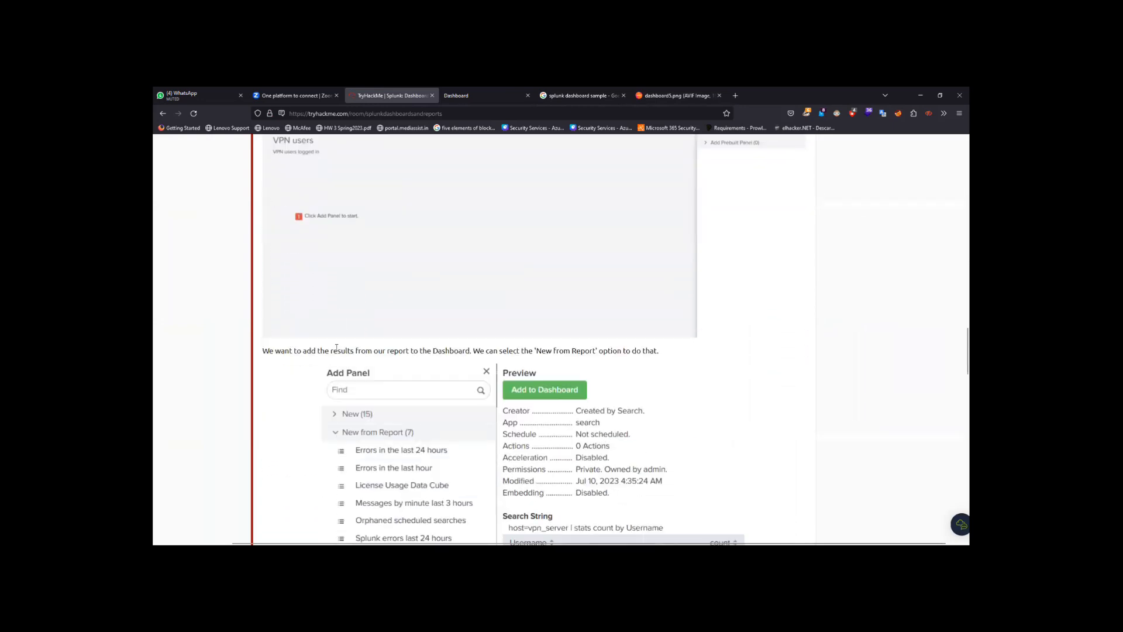
{"action": "scroll", "coordinate": [336, 350], "scroll_direction": "up", "scroll_amount": 6}
{"action": "left_click", "coordinate": [500, 92]}
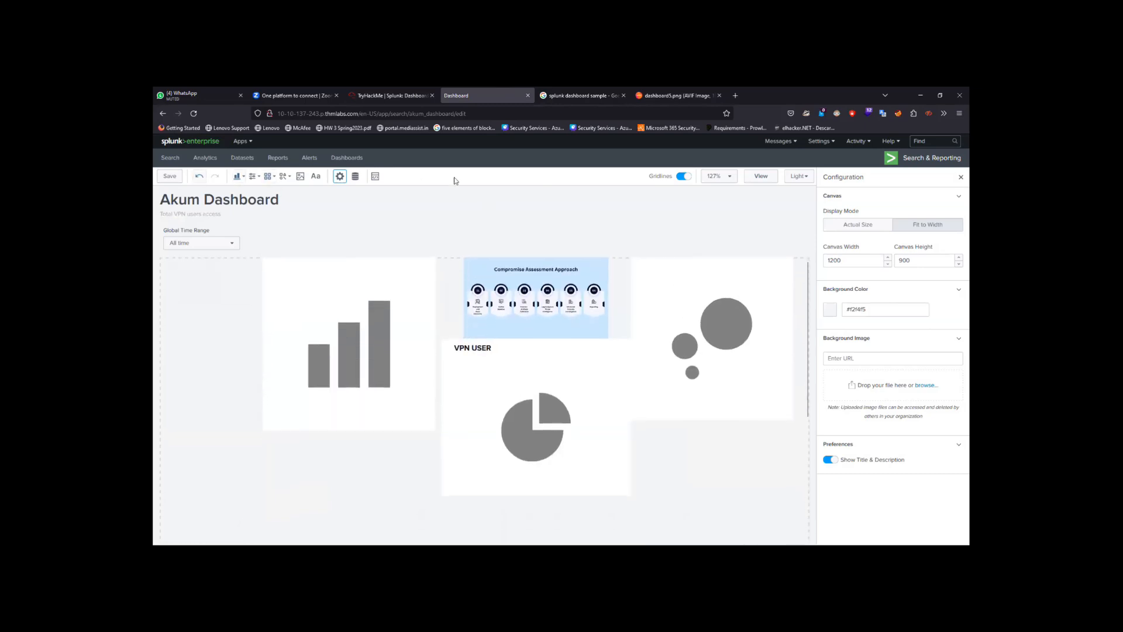
Close the canvas configuration and undo the image, column chart and bubble chart additions together with the VPN USER chart's move.
{"action": "left_click", "coordinate": [959, 176]}
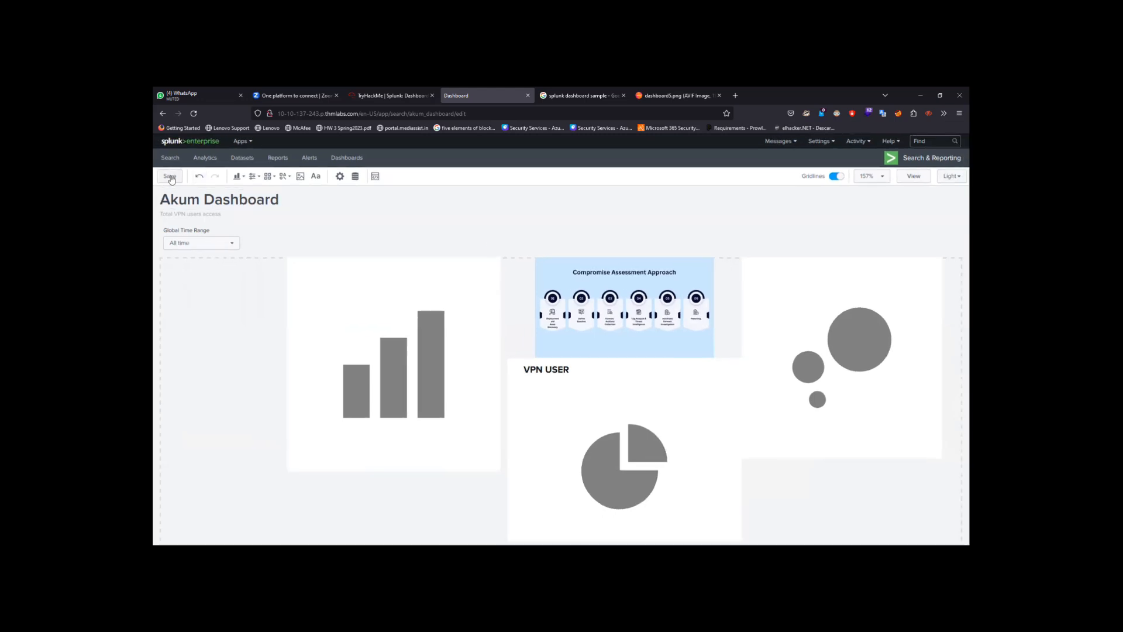
{"action": "left_click", "coordinate": [198, 176]}
{"action": "left_click", "coordinate": [198, 176]}
{"action": "left_click", "coordinate": [198, 177]}
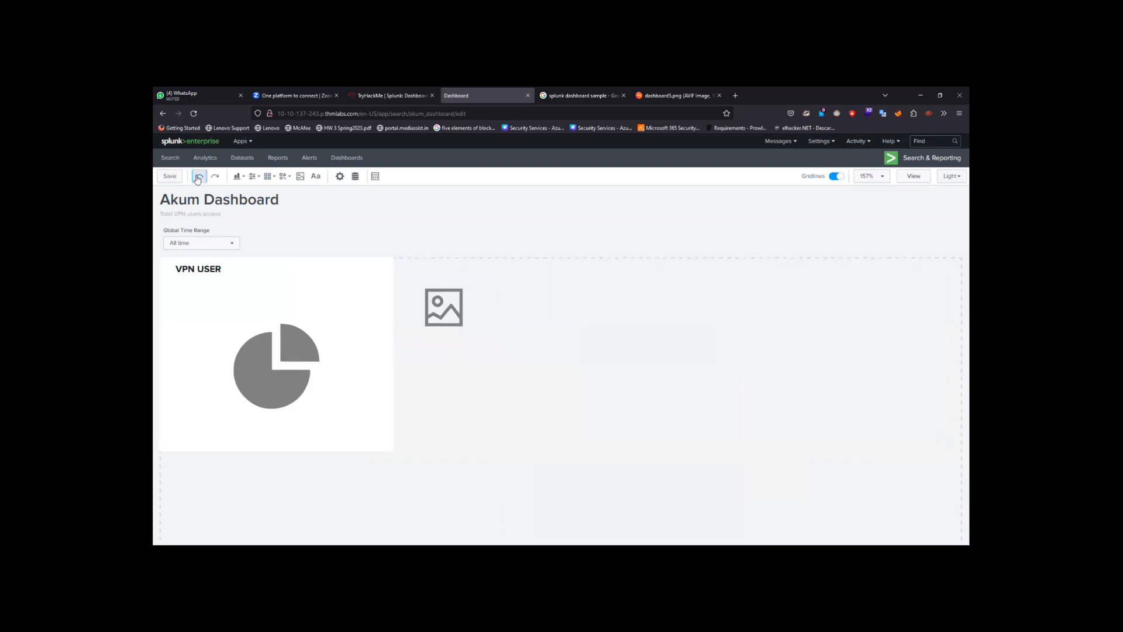
{"action": "left_click", "coordinate": [198, 176]}
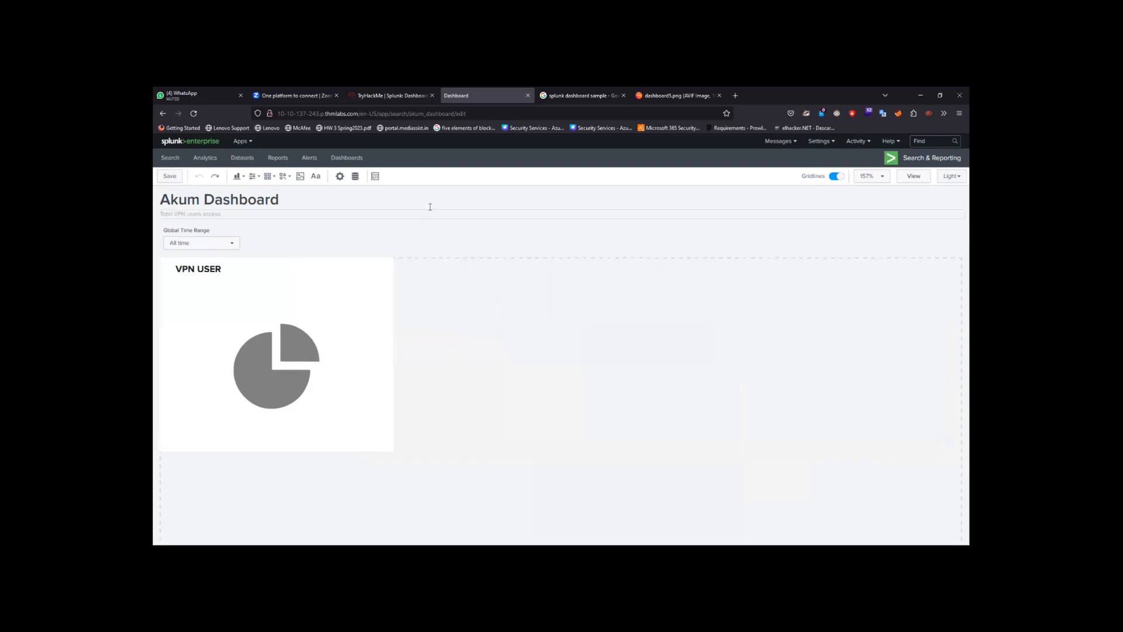
Delete the VPN USER pie chart from the dashboard canvas.
{"action": "left_click", "coordinate": [340, 176]}
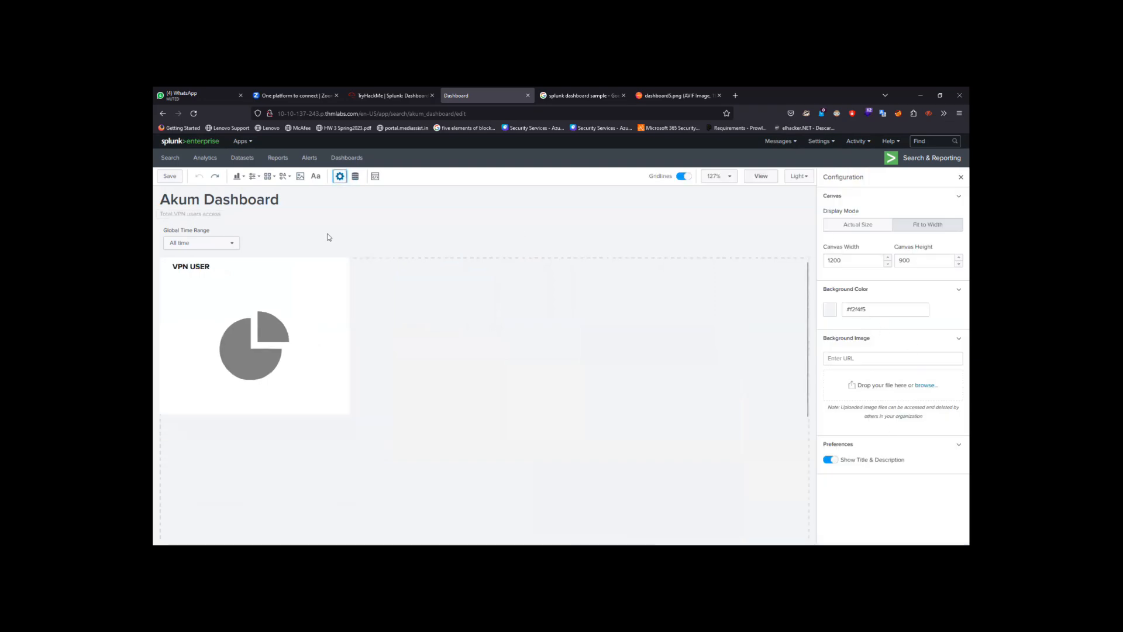
{"action": "left_click", "coordinate": [271, 311]}
{"action": "left_click_drag", "start_coordinate": [271, 311], "coordinate": [472, 381]}
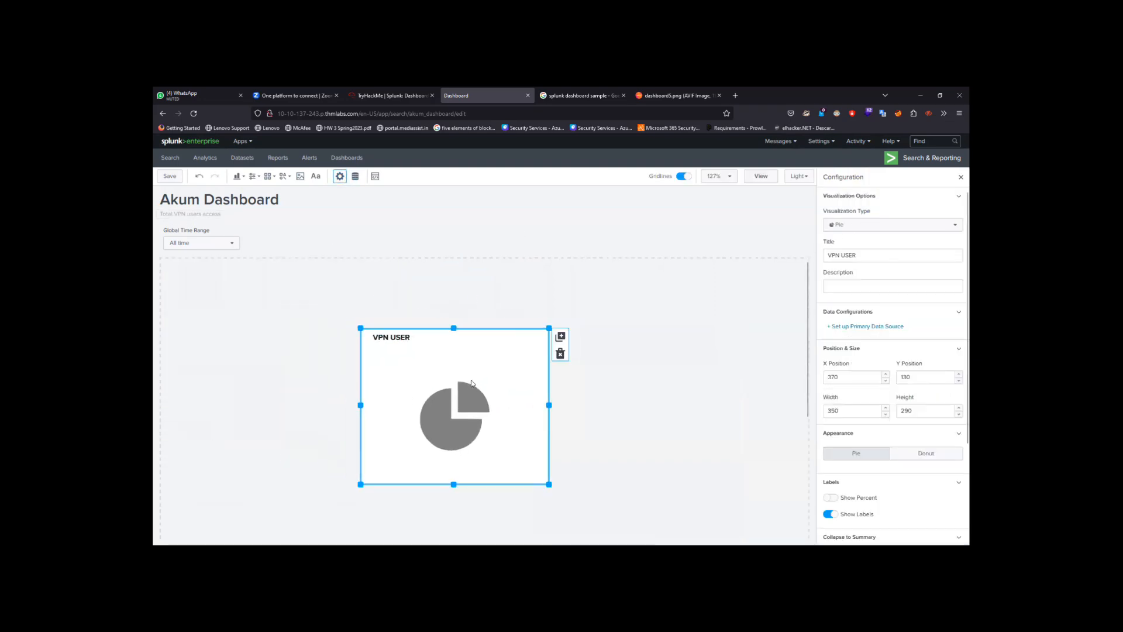
{"action": "left_click", "coordinate": [560, 354]}
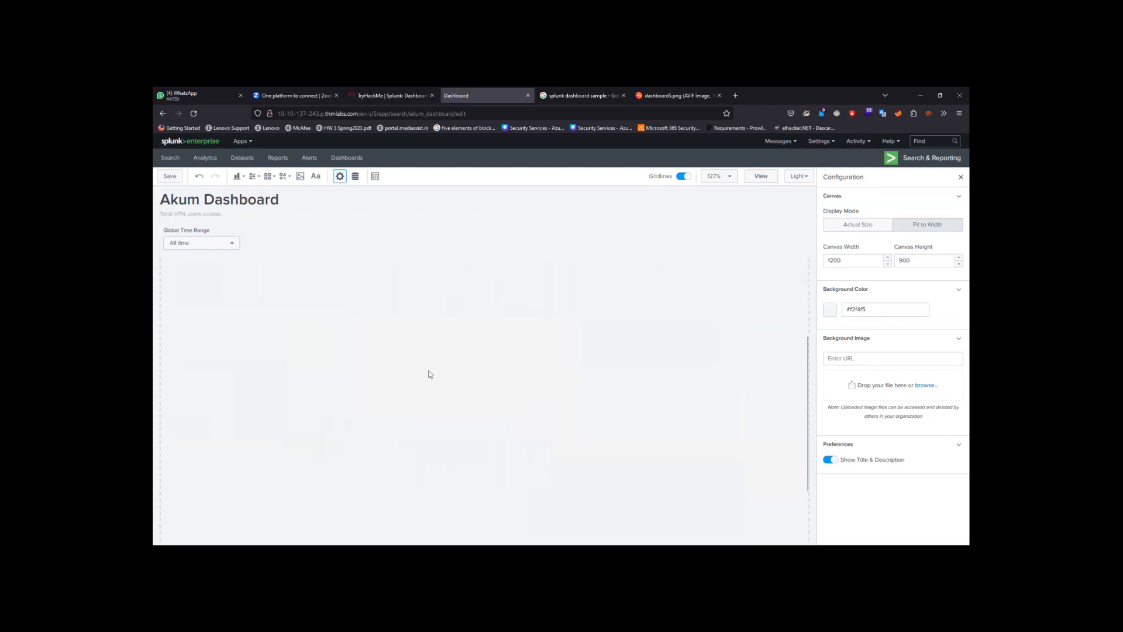
Set the canvas to 720 wide and 600 high in Fit to Width mode, with the green background color #53a051.
{"action": "scroll", "coordinate": [430, 375], "scroll_direction": "down", "scroll_amount": 3}
{"action": "scroll", "coordinate": [430, 375], "scroll_direction": "up", "scroll_amount": 3}
{"action": "left_click", "coordinate": [911, 227]}
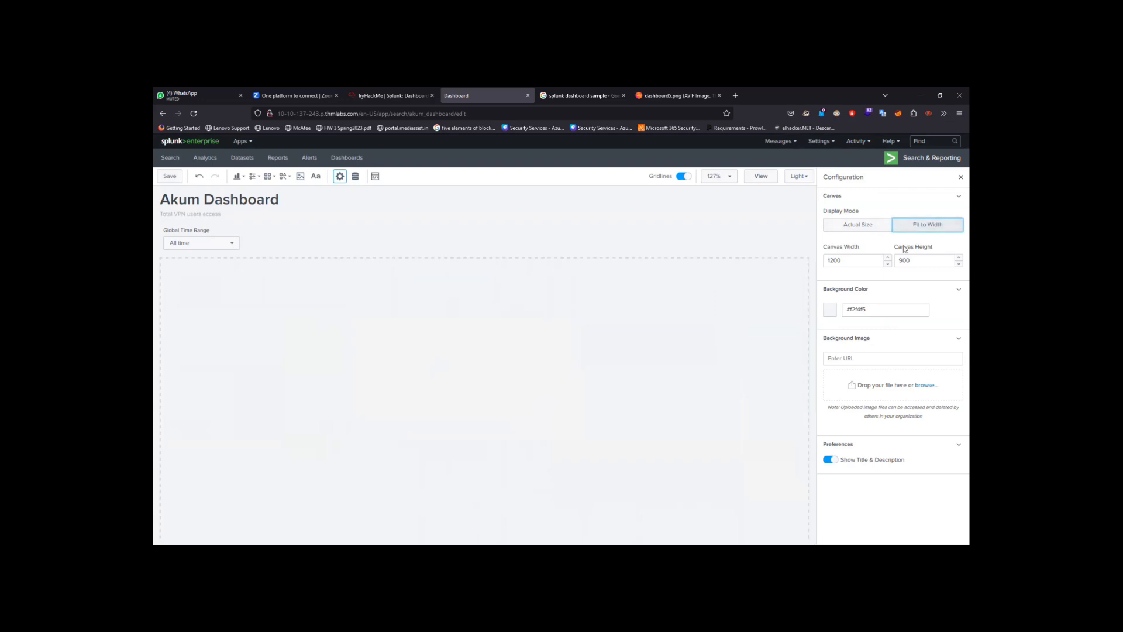
{"action": "double_click", "coordinate": [888, 266]}
{"action": "left_click_drag", "start_coordinate": [852, 262], "coordinate": [801, 263]}
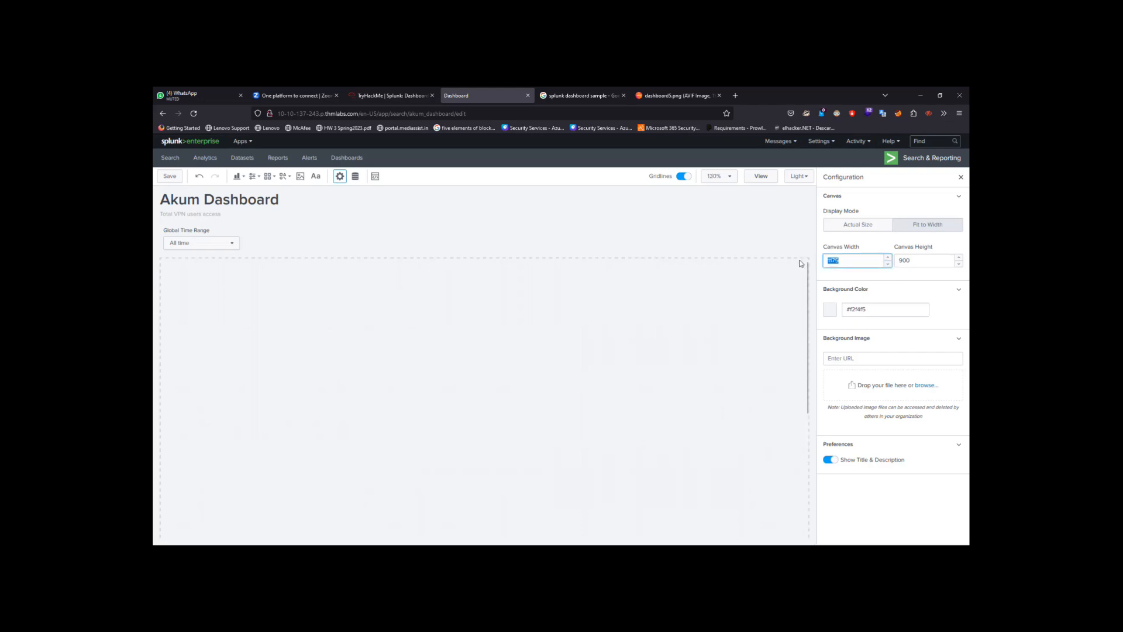
{"action": "type", "text": "720"}
{"action": "left_click", "coordinate": [898, 262]}
{"action": "double_click", "coordinate": [898, 263]}
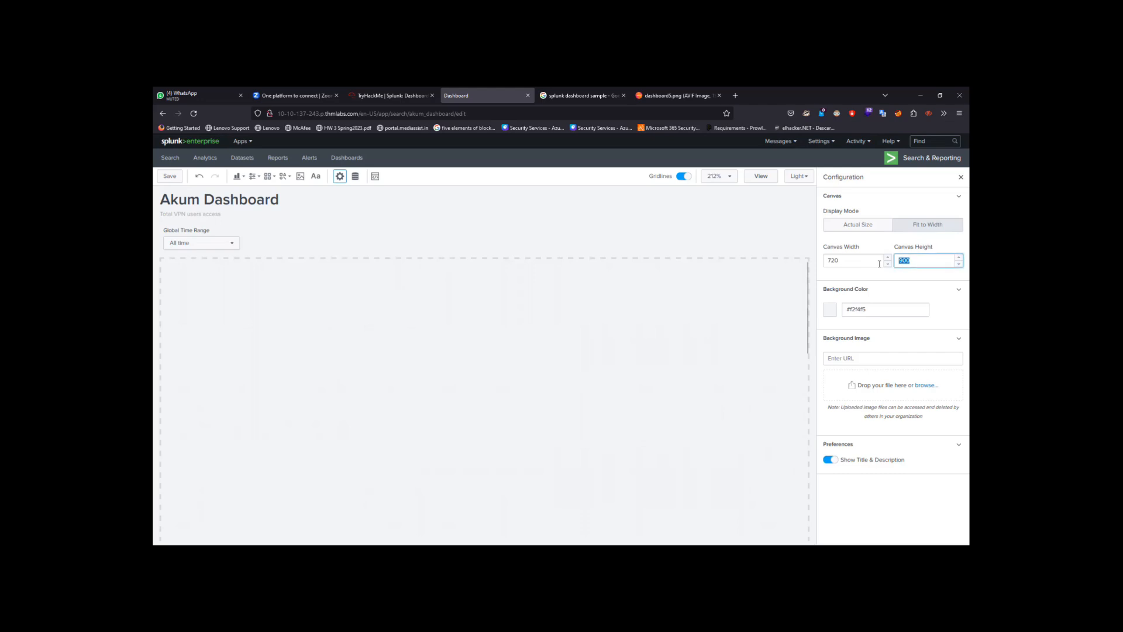
{"action": "type", "text": "60"}
{"action": "left_click", "coordinate": [829, 310]}
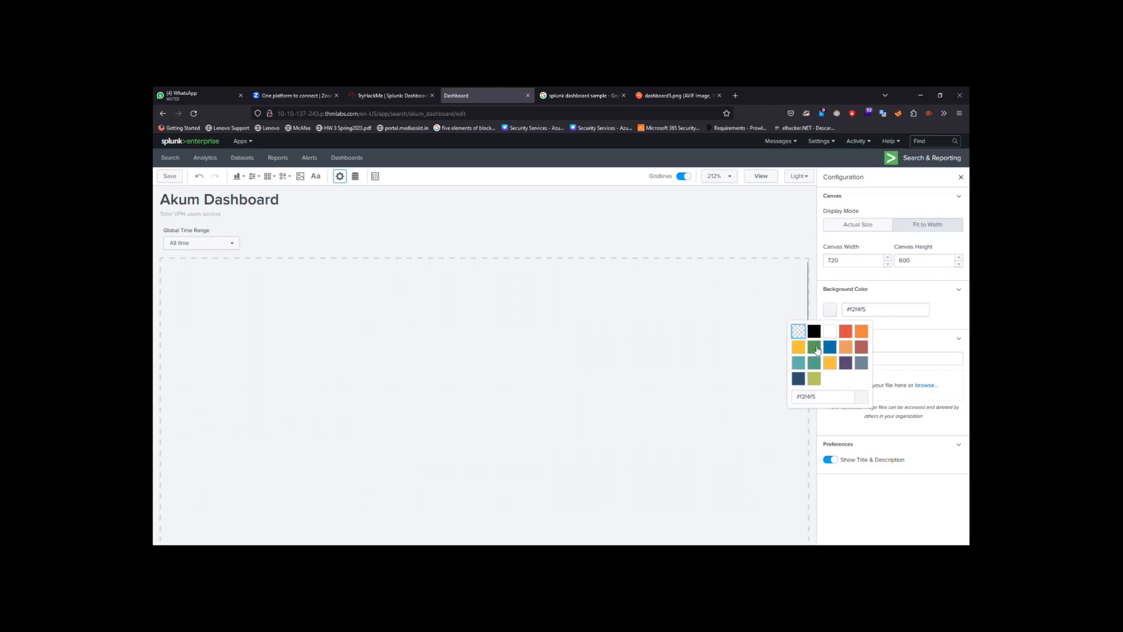
{"action": "left_click", "coordinate": [814, 346]}
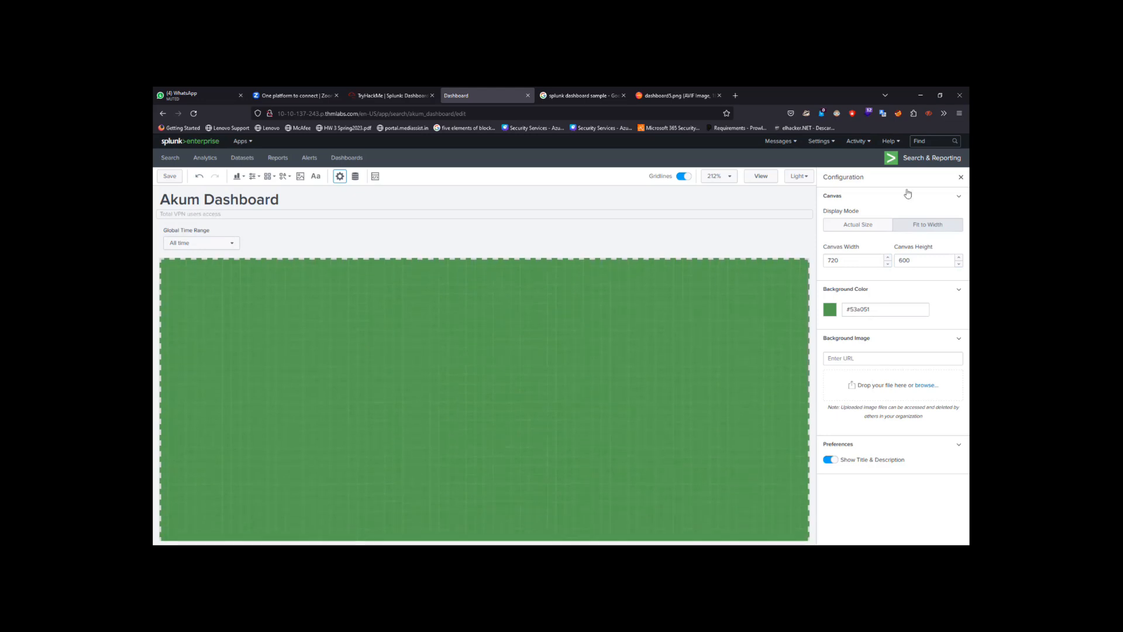
Leave the Akum Dashboard editor without saving and expand that dashboard's details in the dashboards list.
{"action": "left_click", "coordinate": [959, 177]}
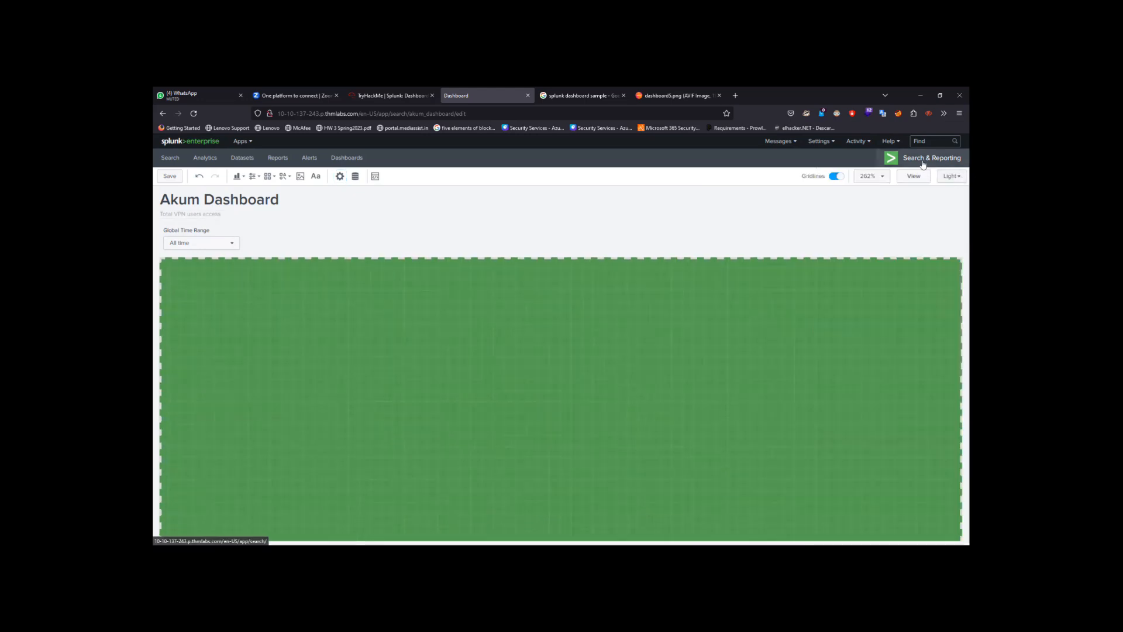
{"action": "left_click", "coordinate": [361, 159]}
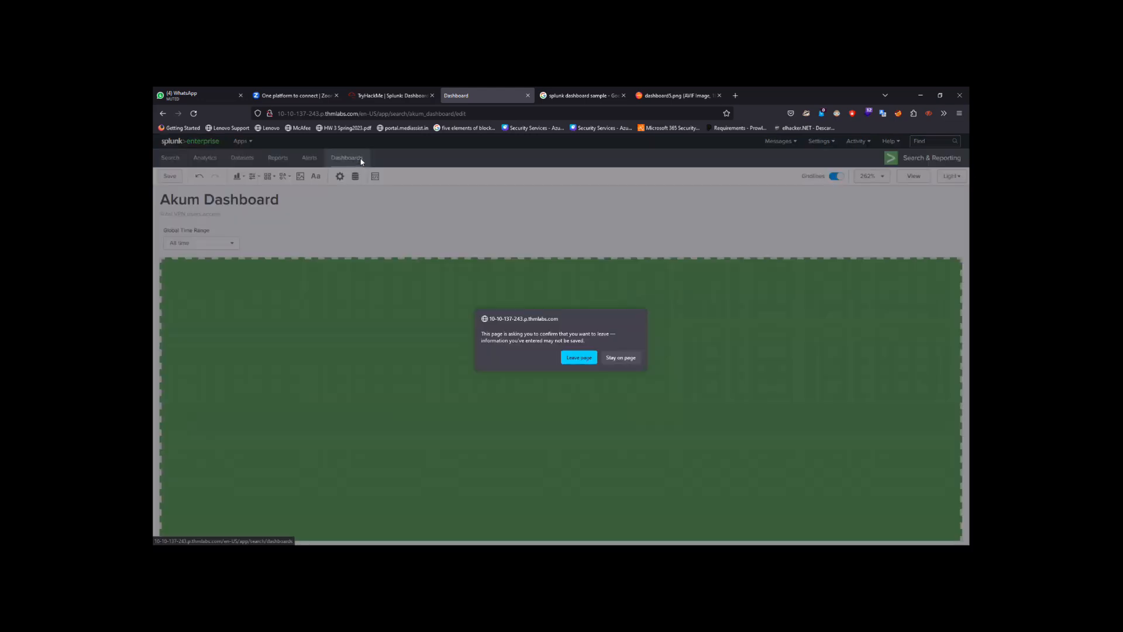
{"action": "left_click", "coordinate": [586, 357]}
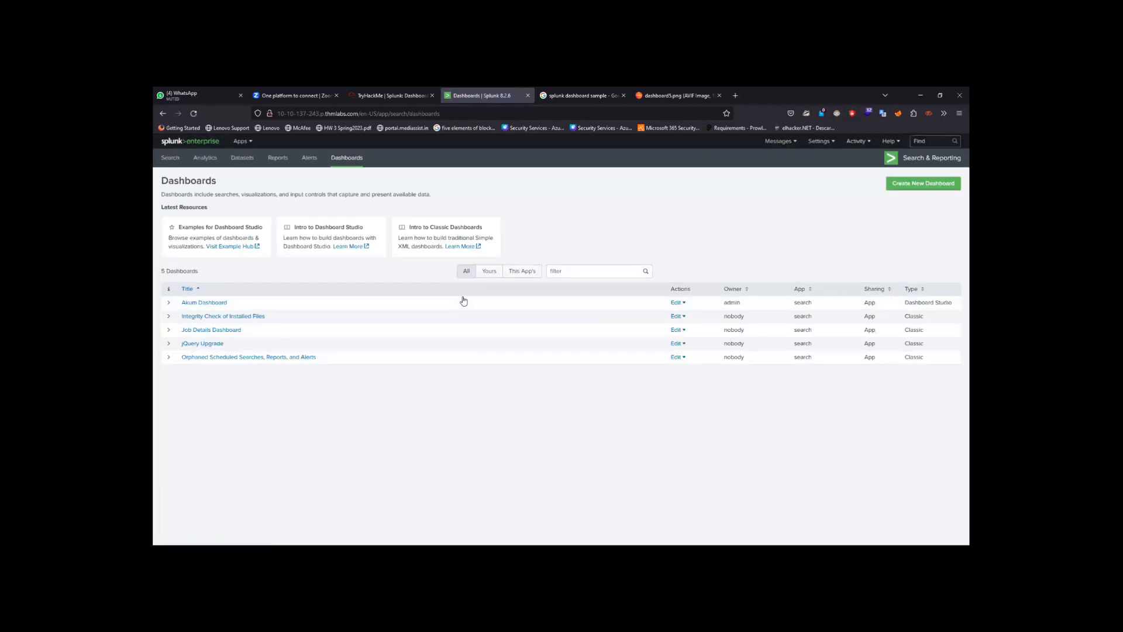
{"action": "left_click", "coordinate": [168, 304]}
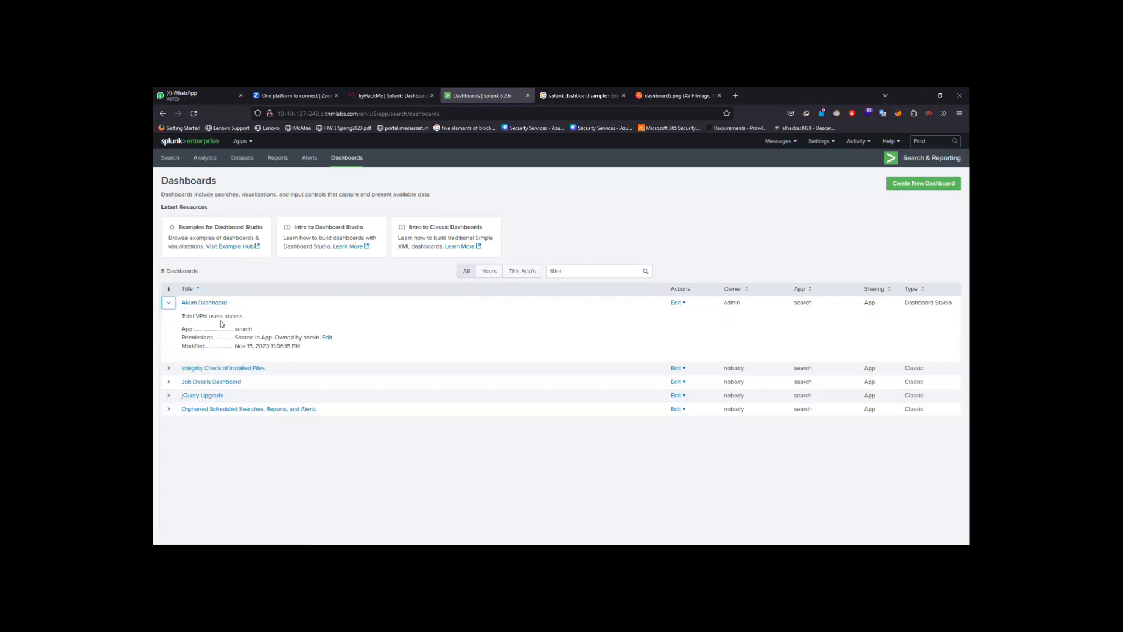
Start a new dashboard titled "total user VPN" with the description "VPN user".
{"action": "left_click", "coordinate": [915, 184]}
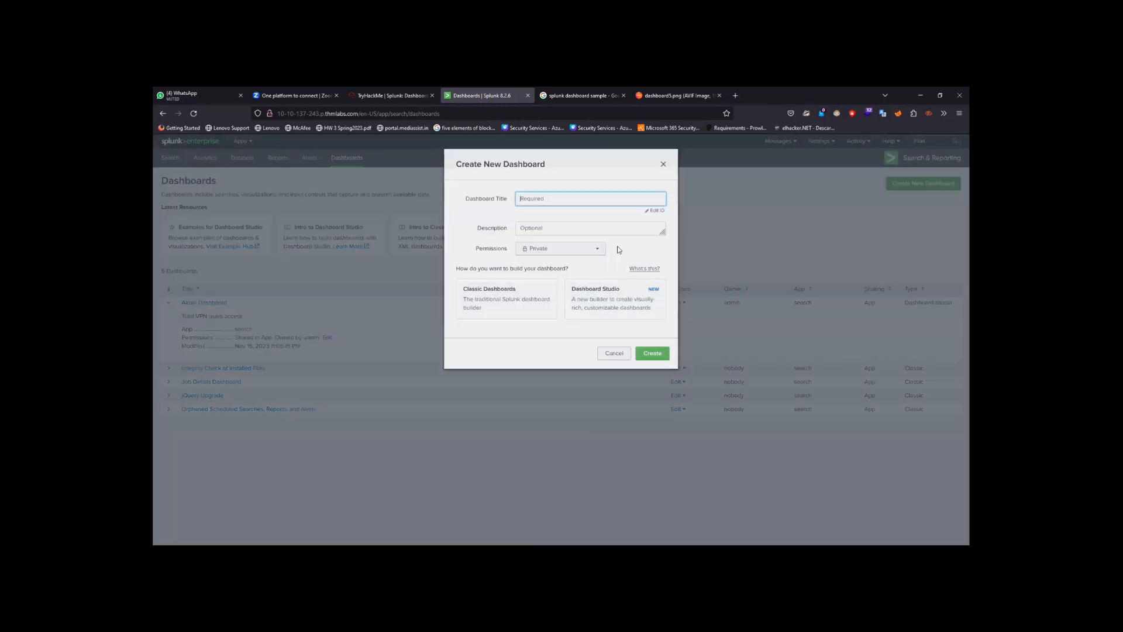
{"action": "type", "text": "tota"}
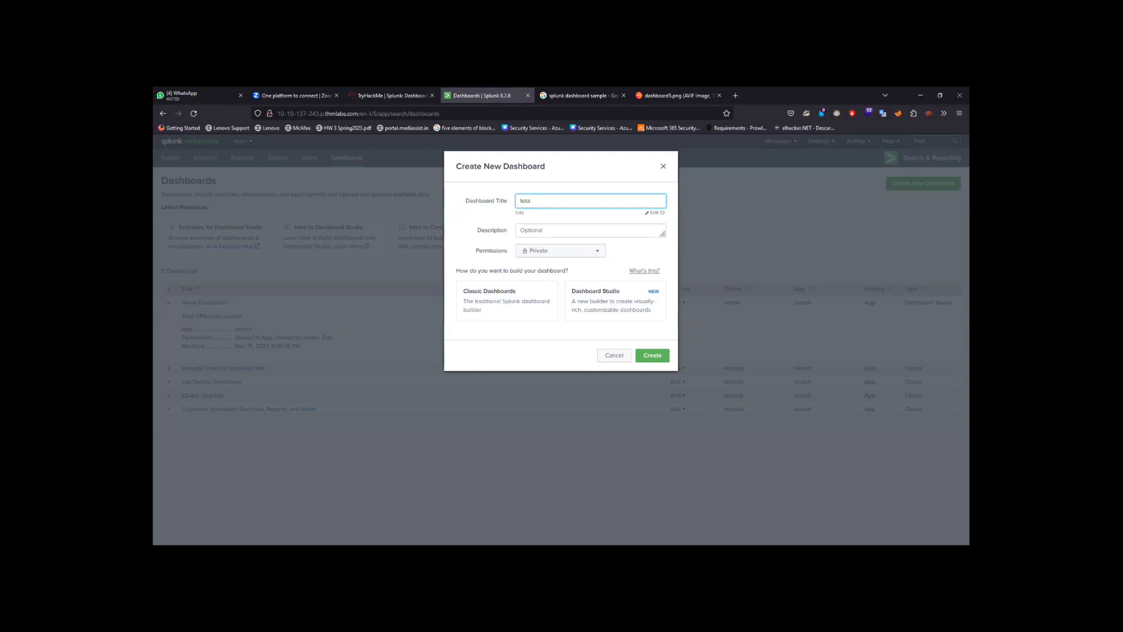
{"action": "type", "text": "l user VPN"}
{"action": "left_click", "coordinate": [556, 230]}
{"action": "type", "text": "VP"}
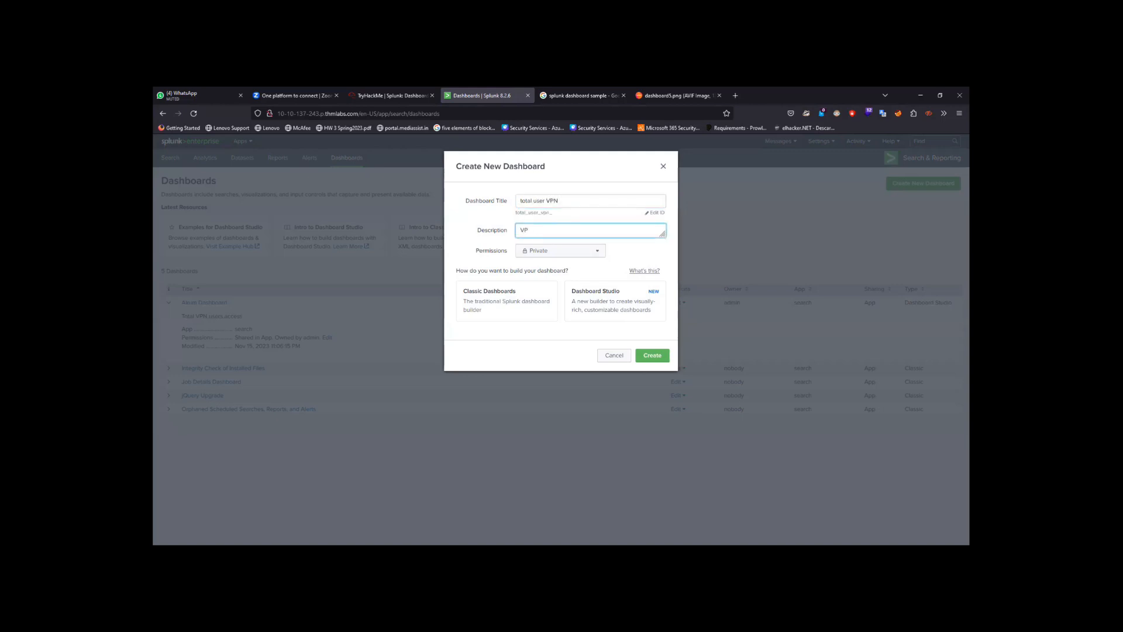
{"action": "type", "text": "N user"}
Set the new dashboard's permissions to Shared in App.
{"action": "left_click", "coordinate": [571, 258]}
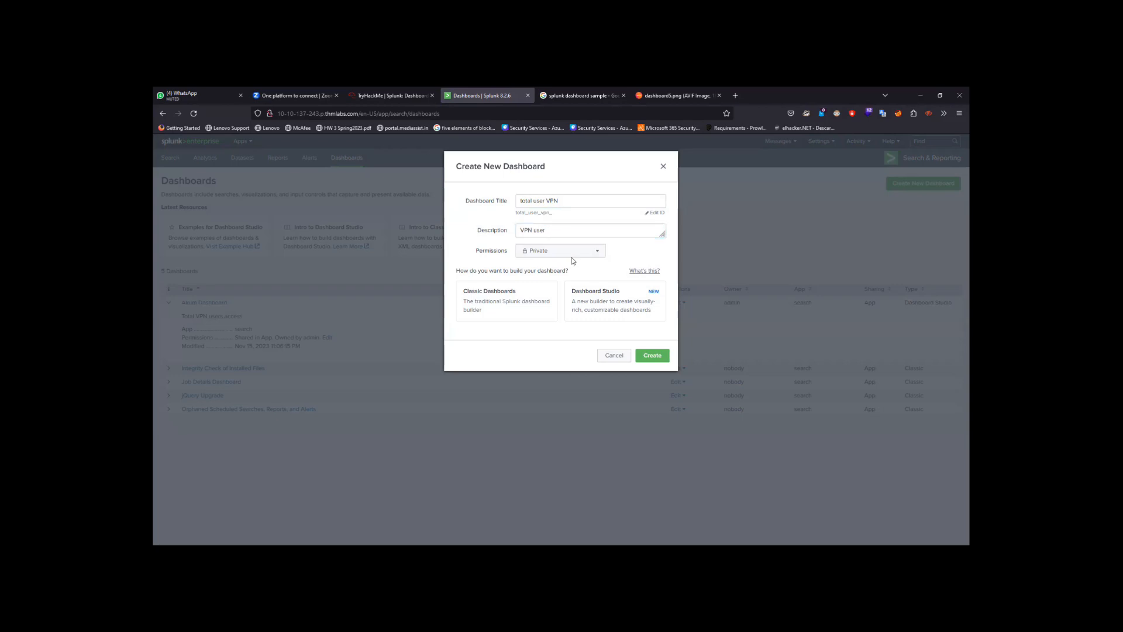
{"action": "mouse_move", "coordinate": [571, 256]}
{"action": "left_mouse_down"}
{"action": "mouse_move", "coordinate": [560, 279]}
{"action": "mouse_move", "coordinate": [577, 255]}
{"action": "left_mouse_up"}
{"action": "left_click", "coordinate": [577, 255]}
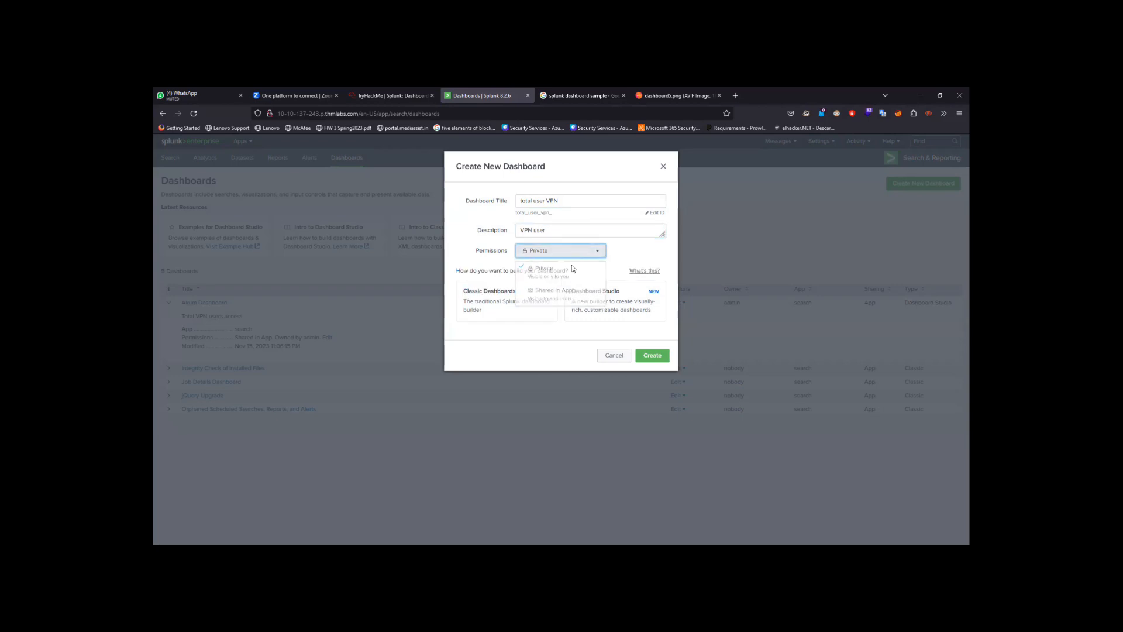
{"action": "left_click", "coordinate": [579, 251]}
{"action": "left_click", "coordinate": [579, 250]}
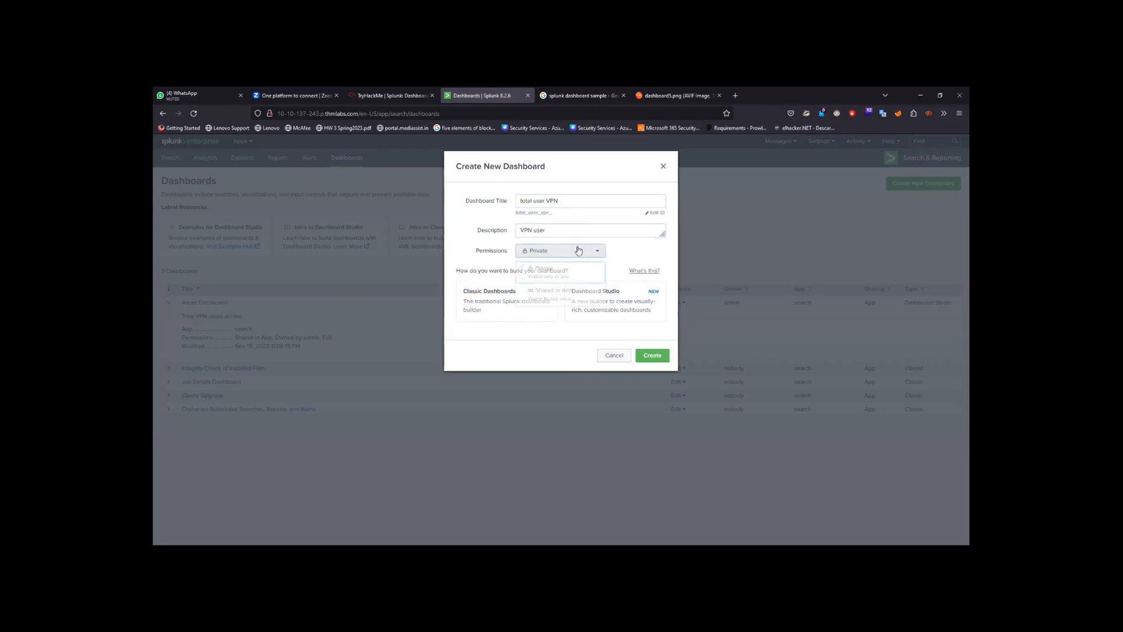
{"action": "left_click", "coordinate": [556, 292]}
Create the dashboard with Dashboard Studio in the Absolute layout mode.
{"action": "left_click", "coordinate": [617, 309]}
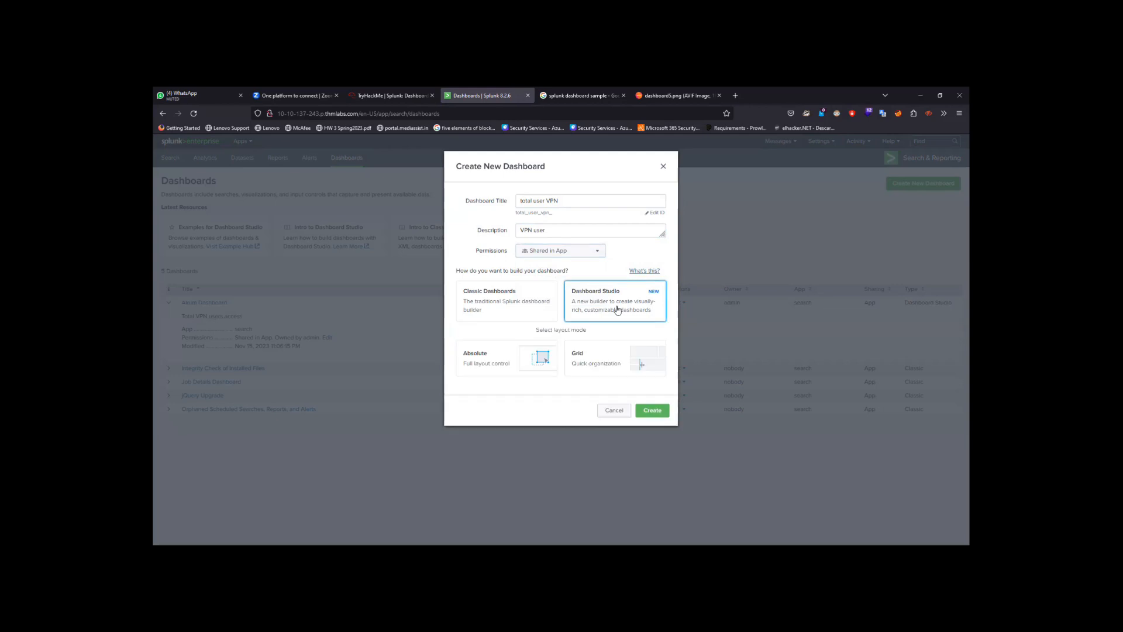
{"action": "left_click", "coordinate": [649, 413]}
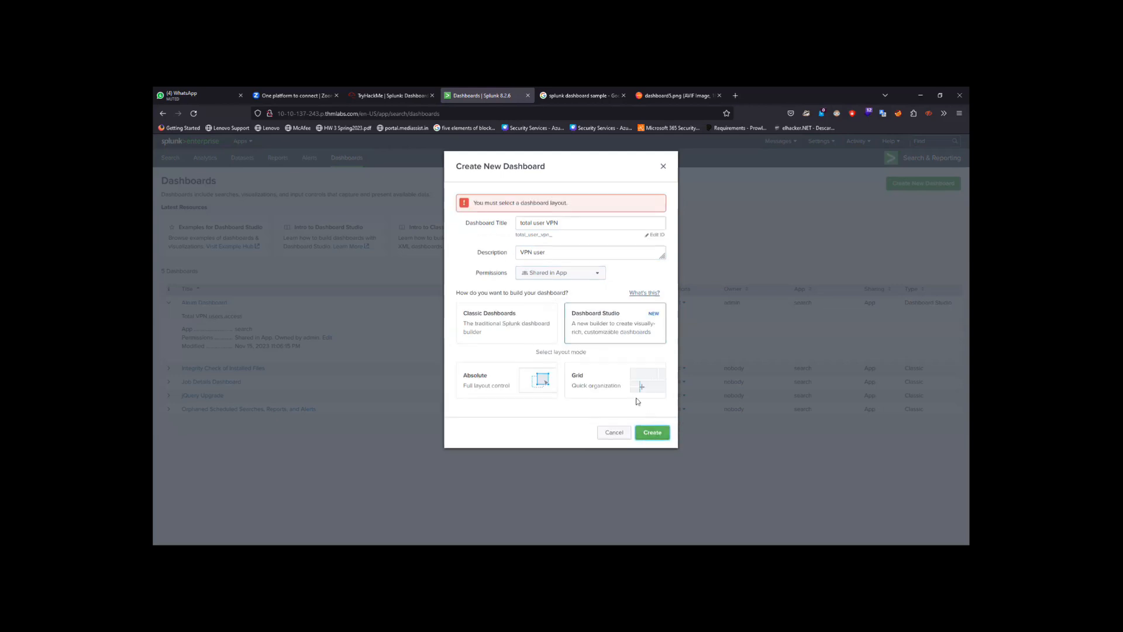
{"action": "left_click", "coordinate": [578, 380]}
{"action": "left_click", "coordinate": [530, 391]}
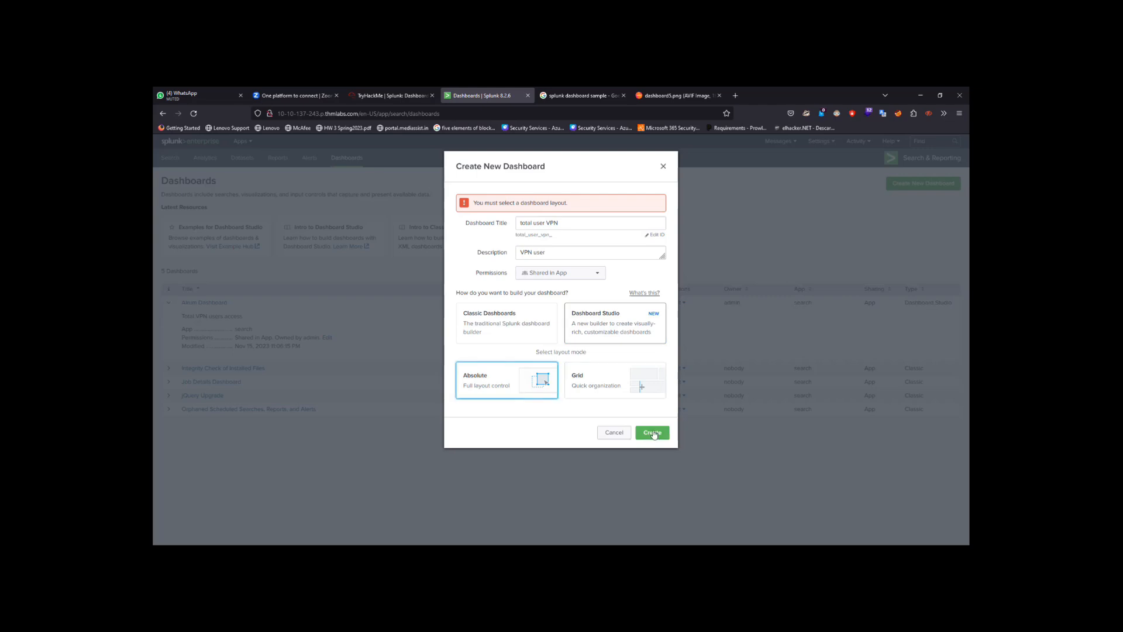
{"action": "left_click", "coordinate": [652, 433]}
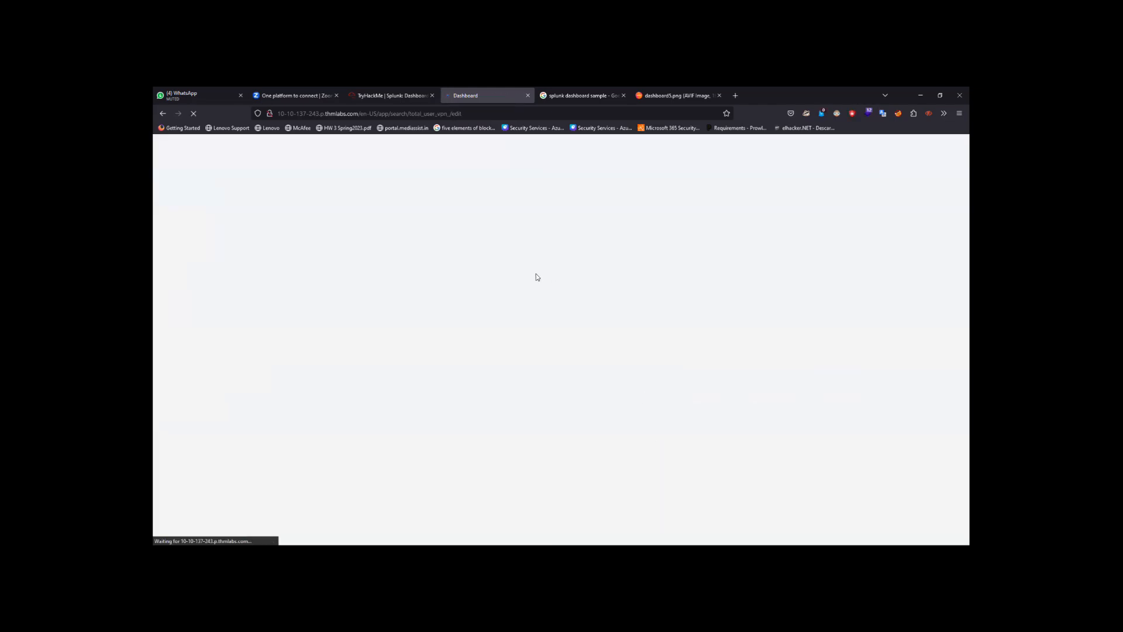
Check the TryHackMe room's instructions on adding a panel from a report, and return to the new dashboard.
{"action": "left_click", "coordinate": [369, 91]}
{"action": "scroll", "coordinate": [480, 347], "scroll_direction": "down", "scroll_amount": 3}
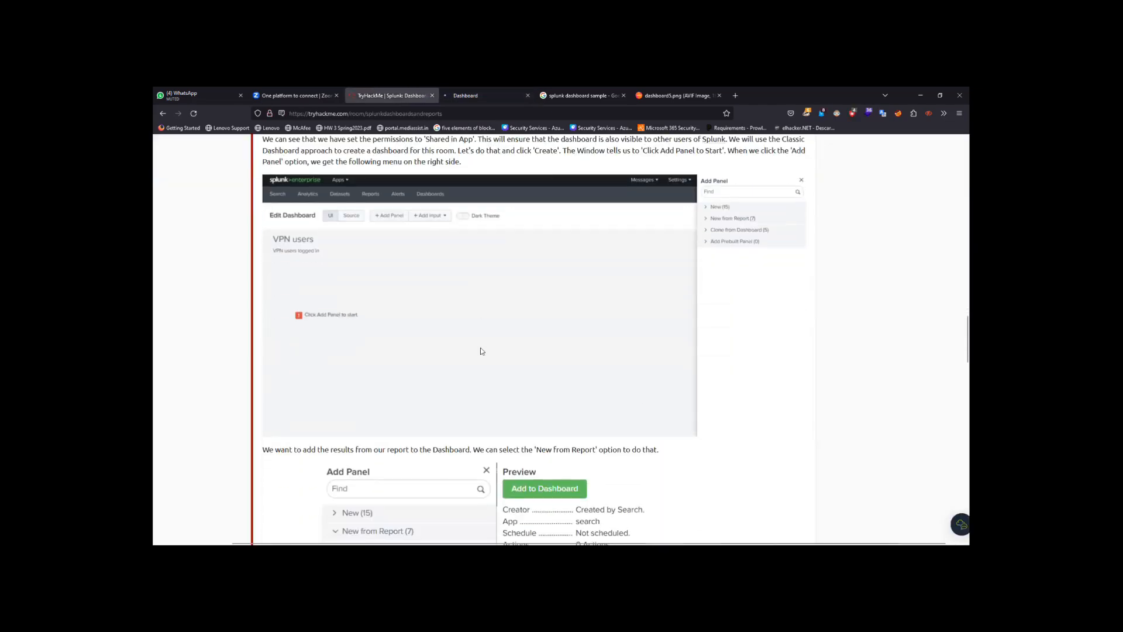
{"action": "scroll", "coordinate": [480, 351], "scroll_direction": "down", "scroll_amount": 4}
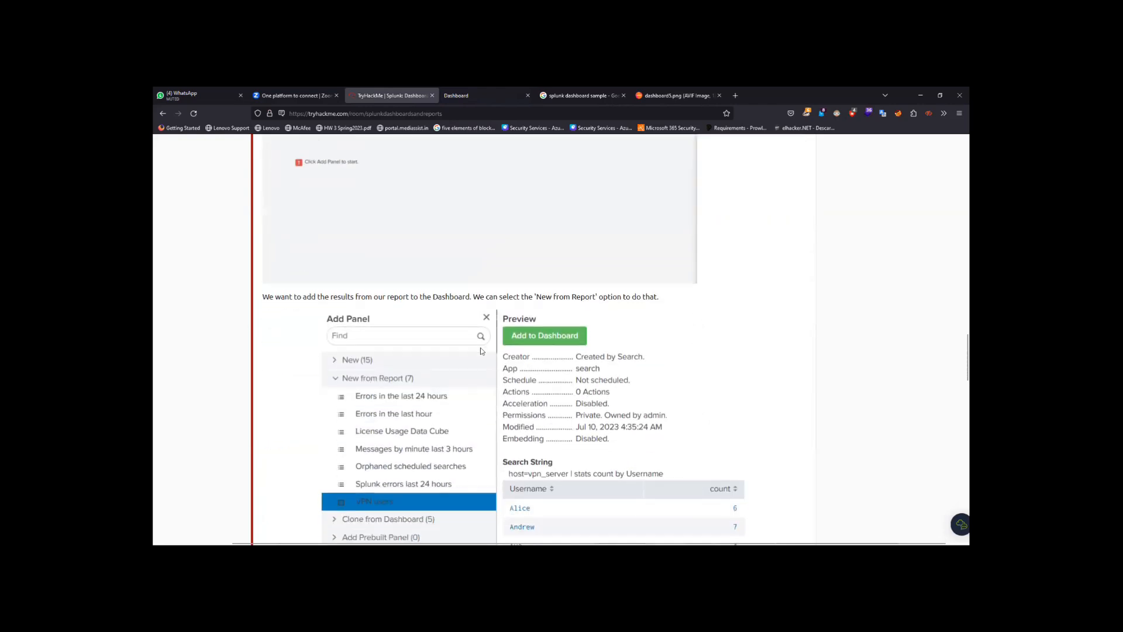
{"action": "scroll", "coordinate": [481, 350], "scroll_direction": "down", "scroll_amount": 3}
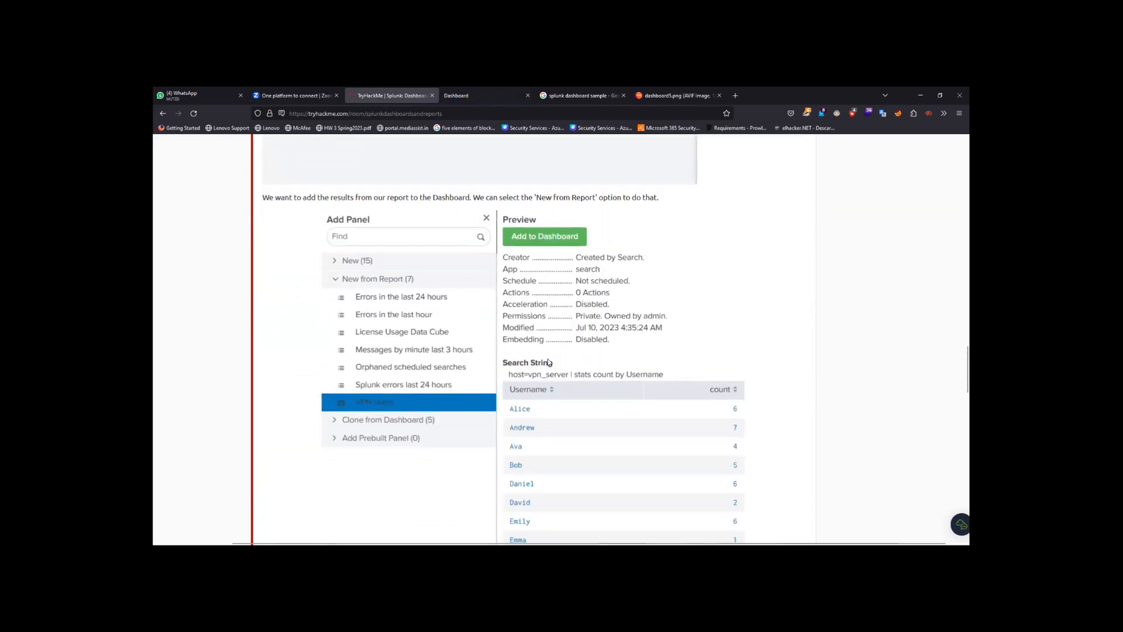
{"action": "left_click", "coordinate": [479, 96]}
Examine the Global Time Range presets of the total user VPN dashboard and close them without choosing one.
{"action": "right_click", "coordinate": [483, 321]}
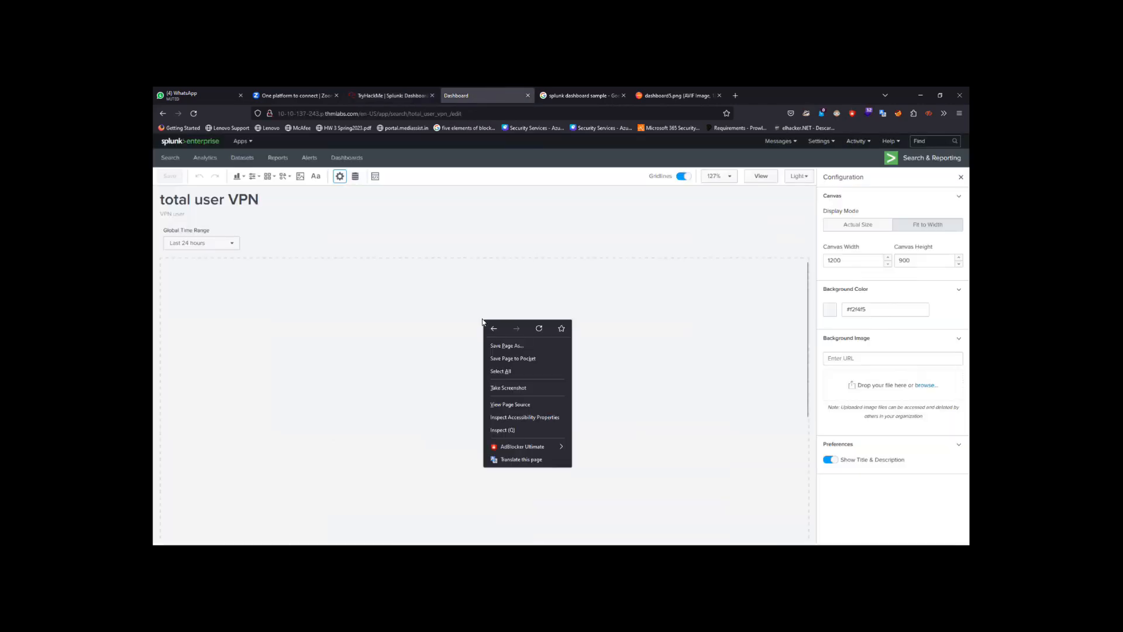
{"action": "left_click", "coordinate": [593, 291]}
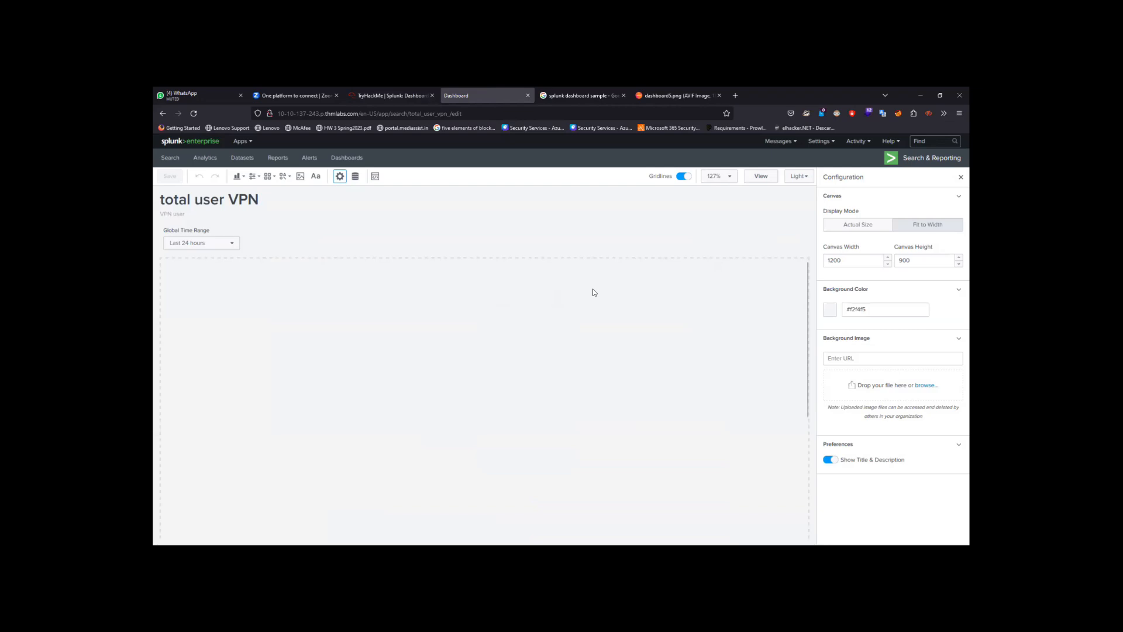
{"action": "left_click", "coordinate": [225, 243]}
{"action": "left_click", "coordinate": [228, 243]}
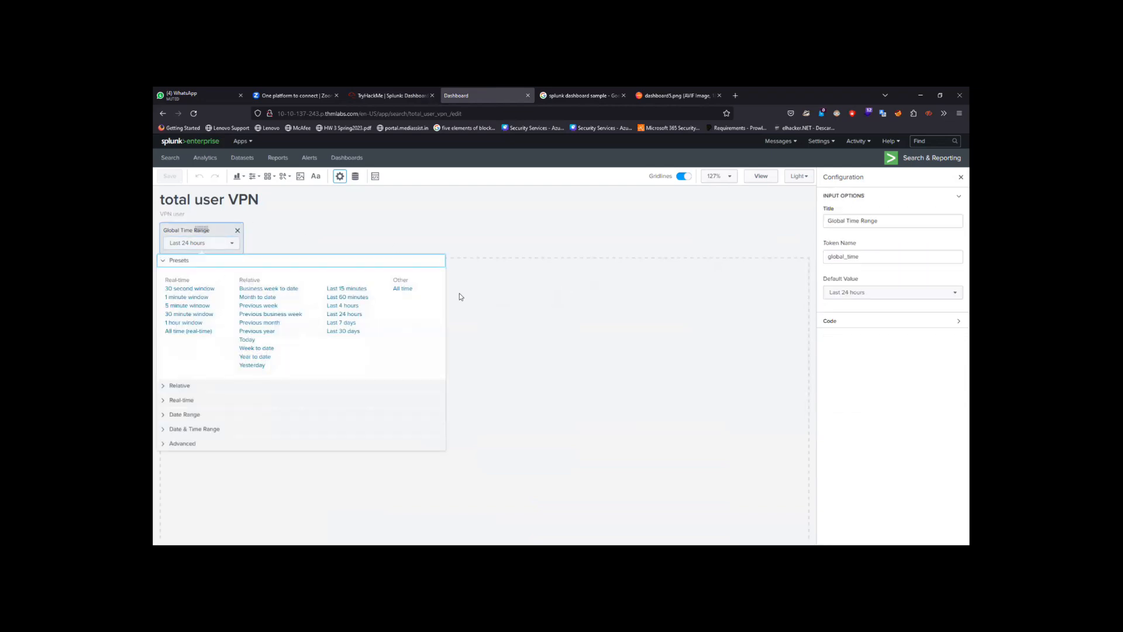
{"action": "left_click", "coordinate": [512, 313]}
{"action": "left_click", "coordinate": [513, 313]}
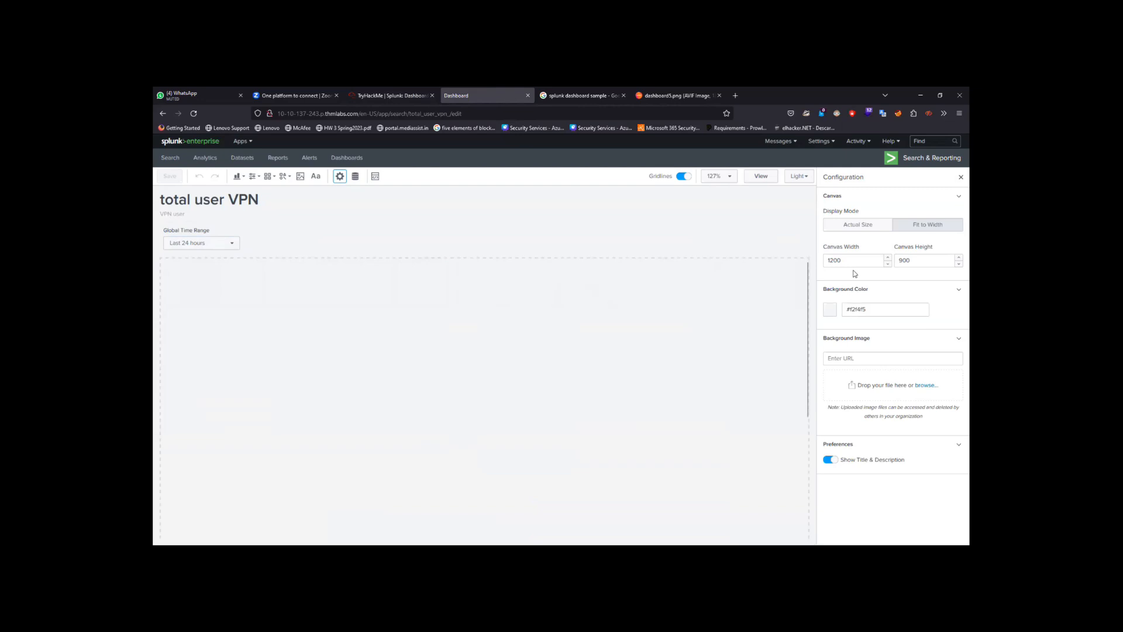
Set the canvas background color to teal #62b3b2 and collapse all the configuration sections.
{"action": "left_click", "coordinate": [959, 197]}
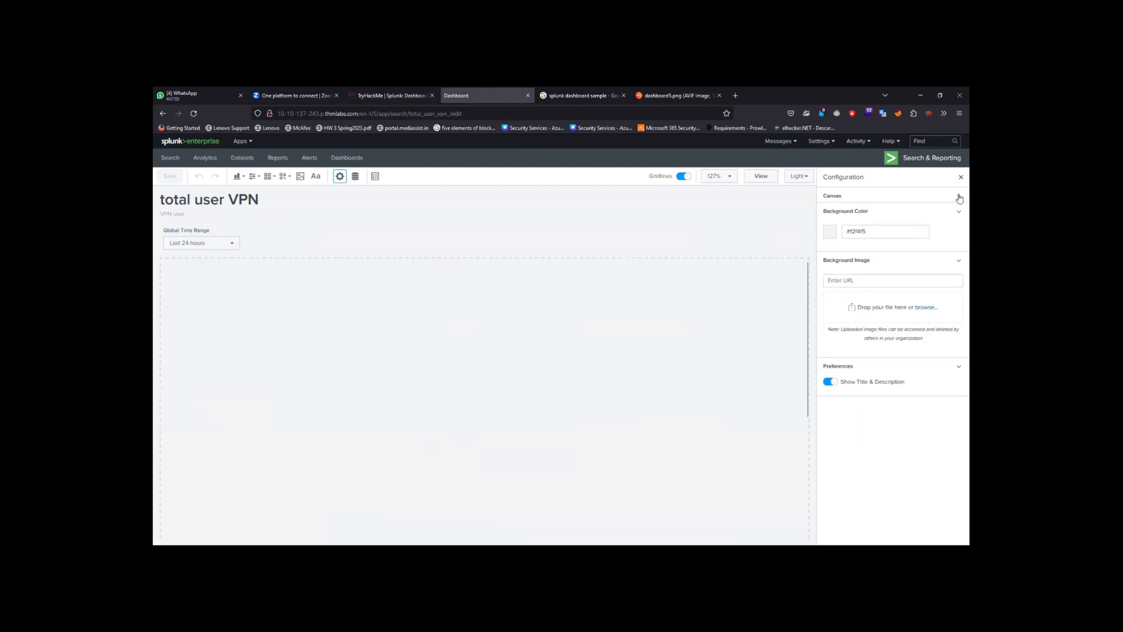
{"action": "left_click", "coordinate": [958, 211]}
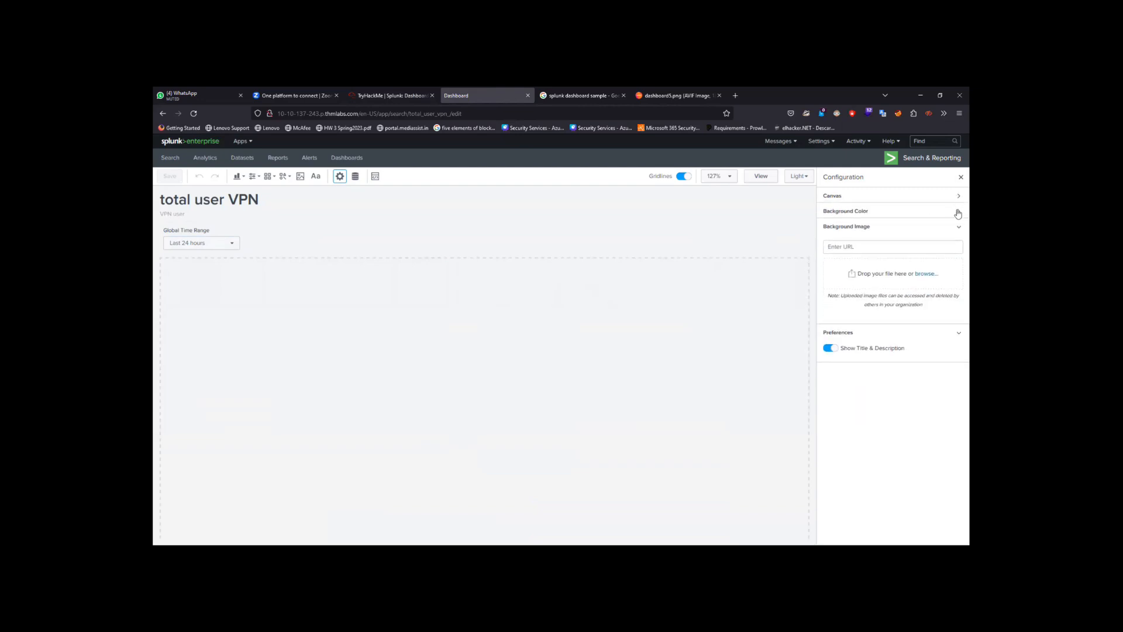
{"action": "left_click", "coordinate": [957, 210]}
{"action": "left_click", "coordinate": [831, 231]}
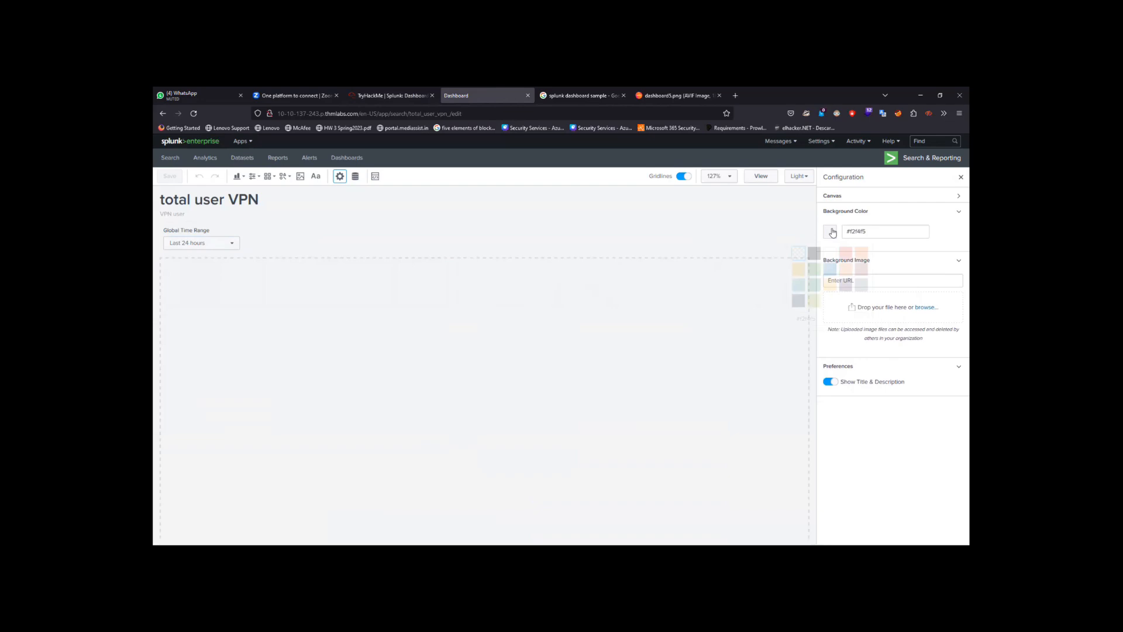
{"action": "left_click", "coordinate": [801, 285]}
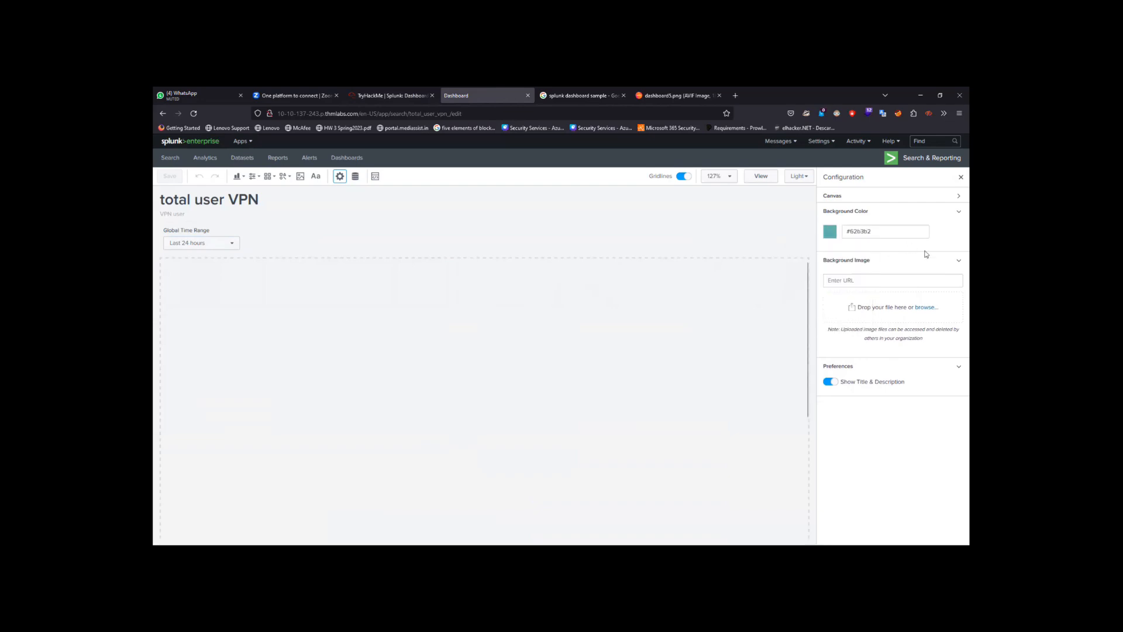
{"action": "left_click", "coordinate": [958, 261]}
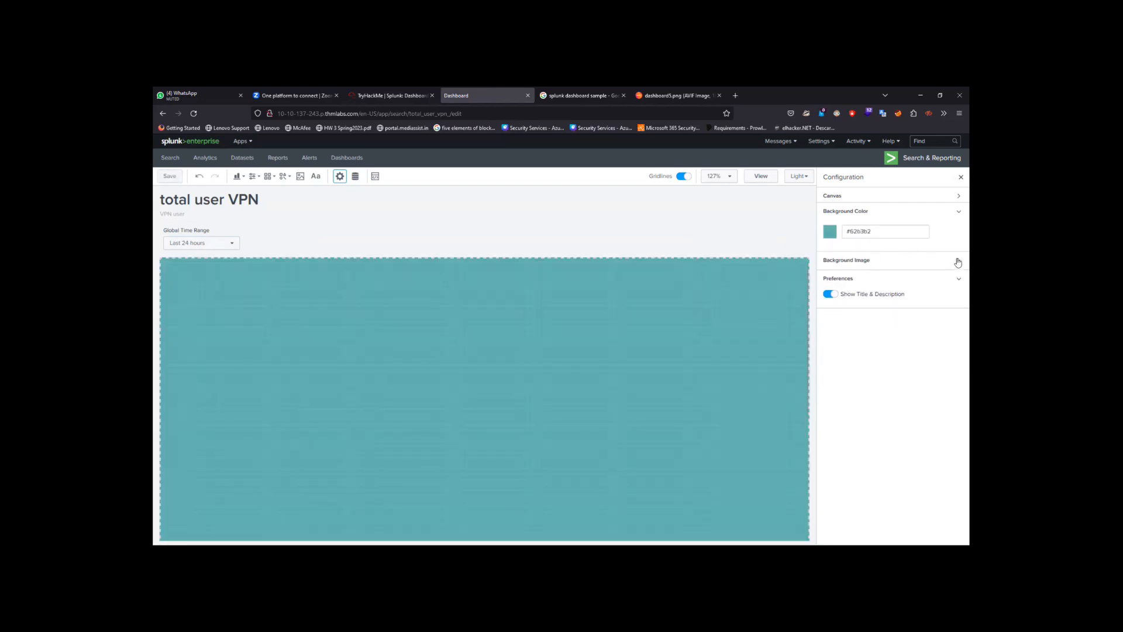
{"action": "left_click", "coordinate": [959, 212]}
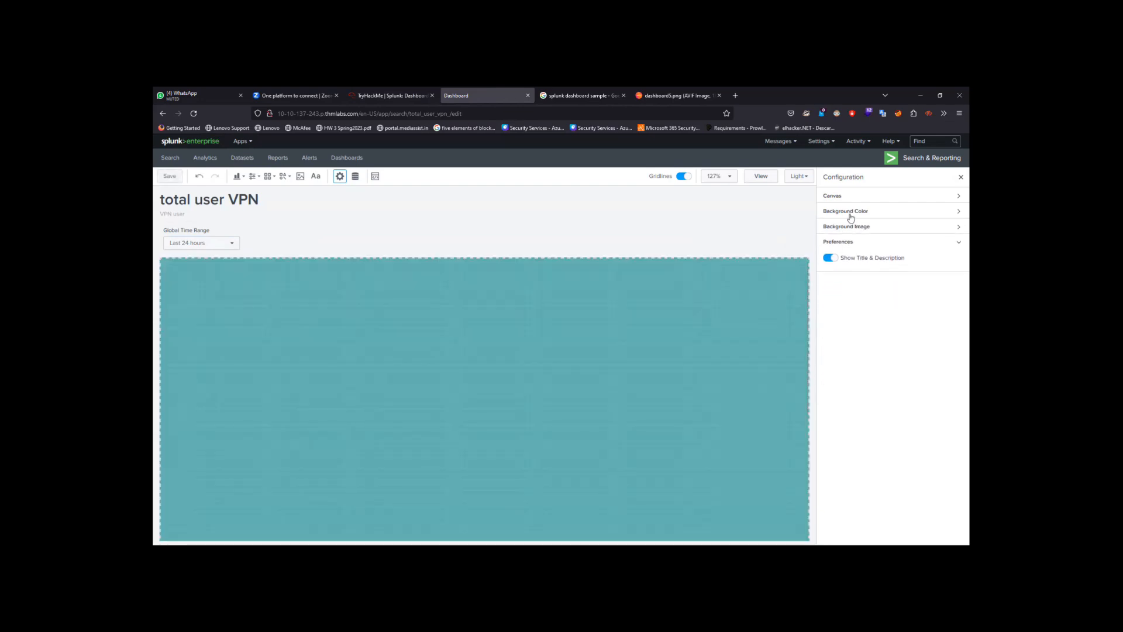
{"action": "left_click", "coordinate": [958, 241]}
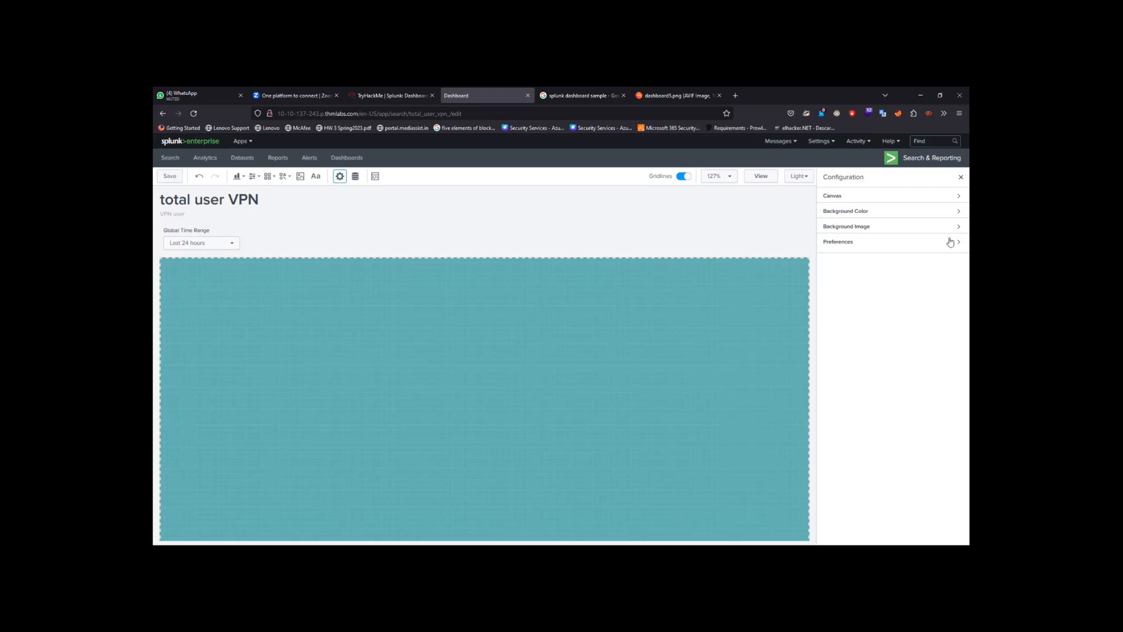
Look through the available chart types, input types and icons without adding any to the canvas.
{"action": "left_click", "coordinate": [241, 177]}
{"action": "scroll", "coordinate": [249, 246], "scroll_direction": "down", "scroll_amount": 8}
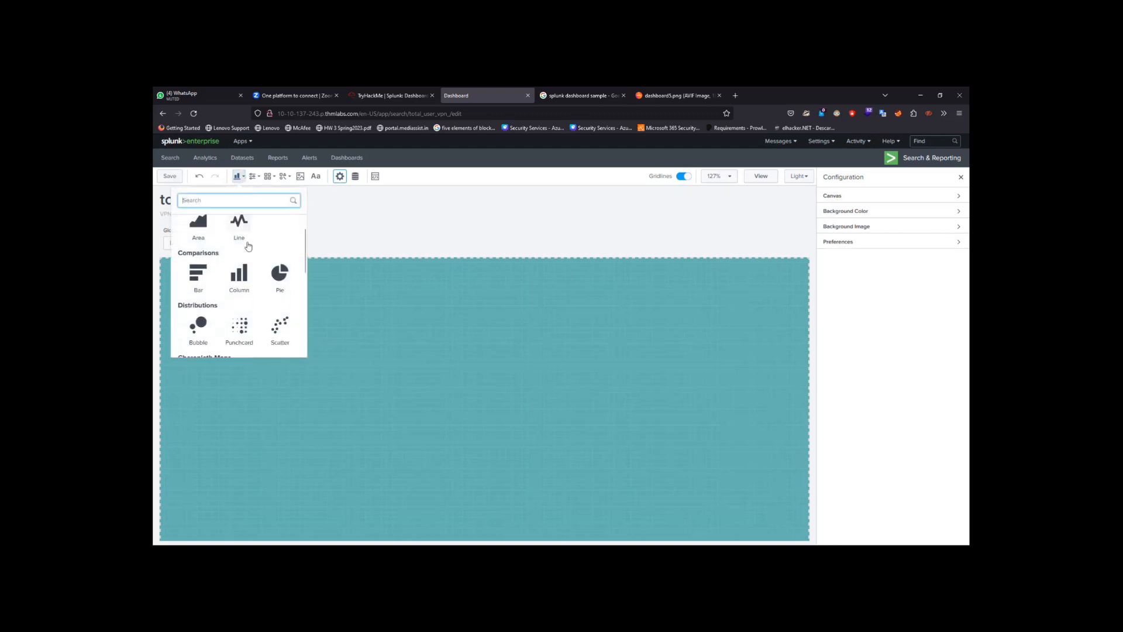
{"action": "left_click", "coordinate": [317, 229]}
{"action": "left_click", "coordinate": [254, 176]}
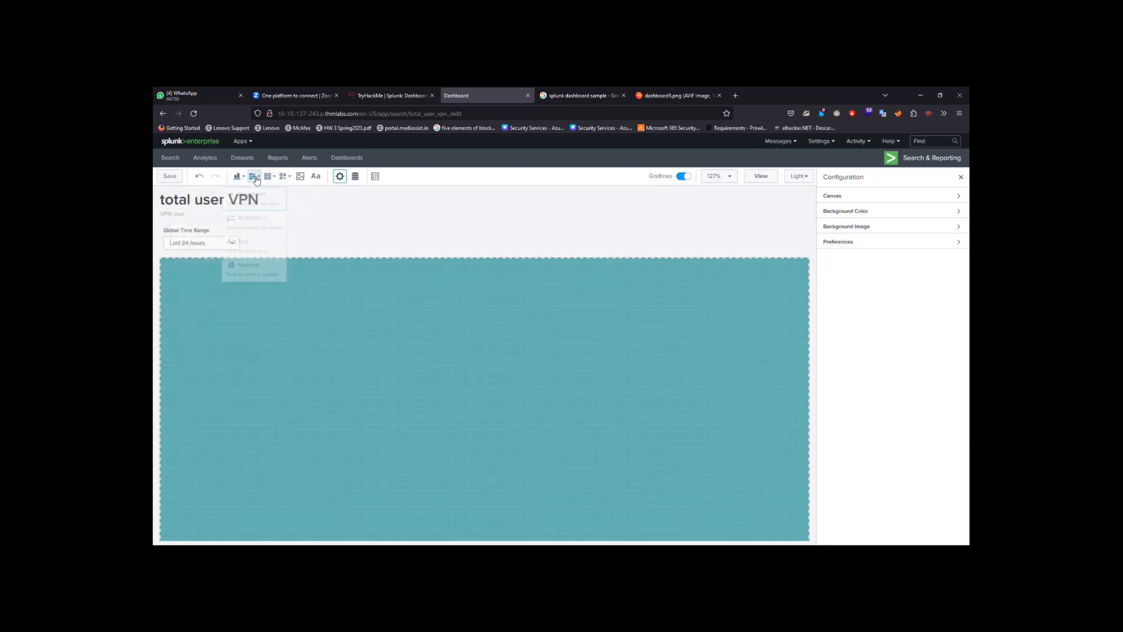
{"action": "left_click", "coordinate": [310, 245]}
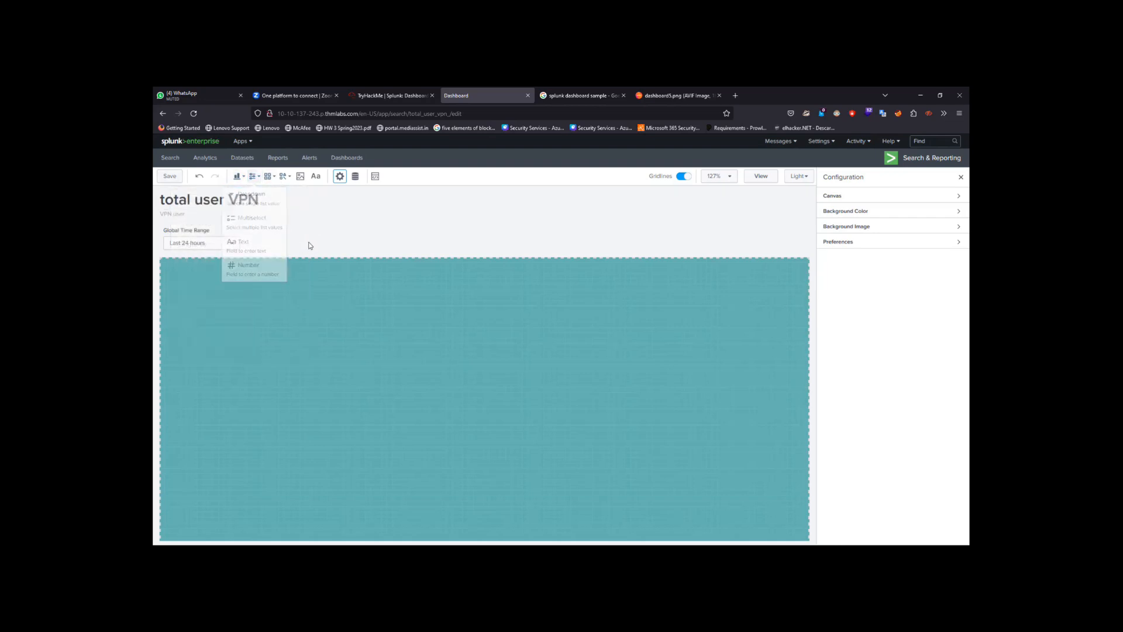
{"action": "left_click", "coordinate": [270, 176]}
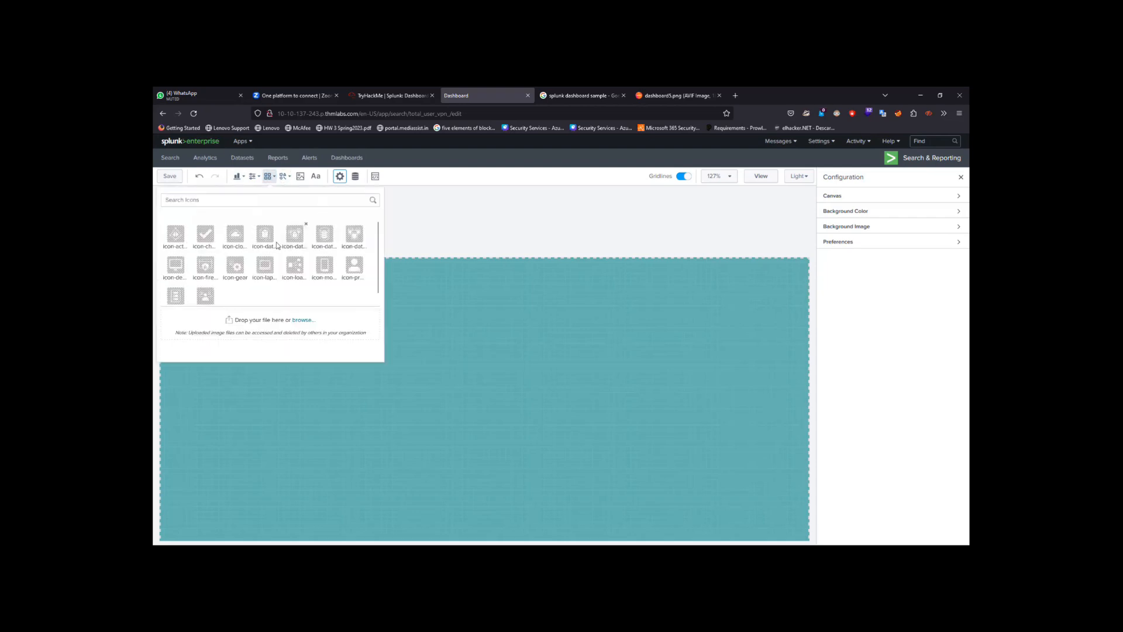
{"action": "left_click", "coordinate": [410, 243]}
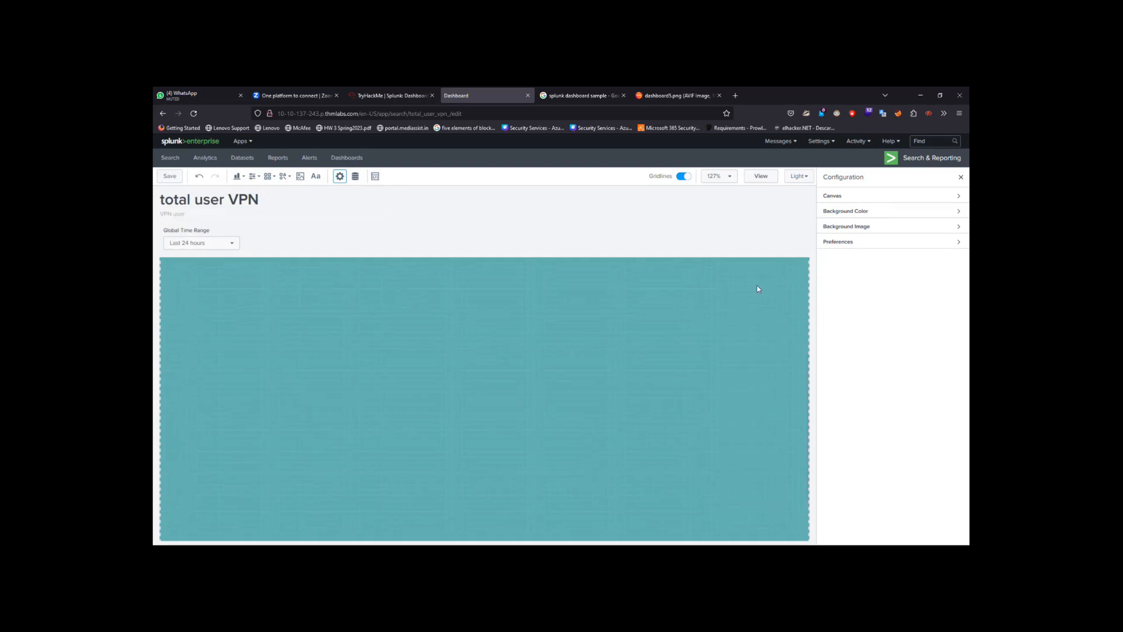
Expand the Canvas settings to review the display mode and canvas size.
{"action": "left_click", "coordinate": [953, 197]}
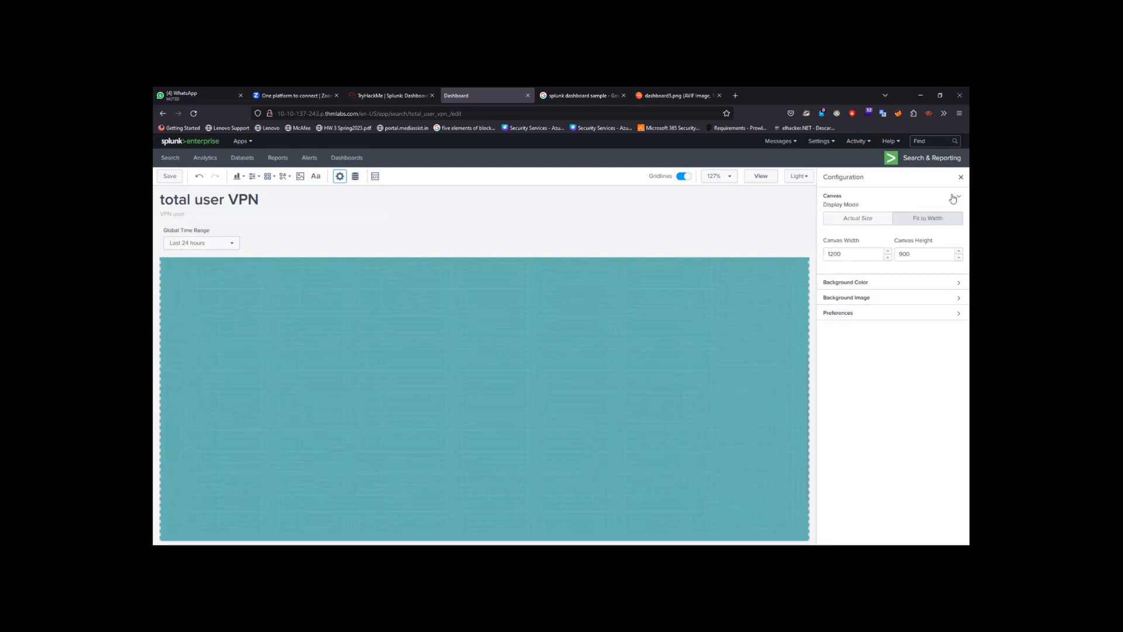
{"action": "right_click", "coordinate": [576, 413]}
{"action": "left_click", "coordinate": [480, 405]}
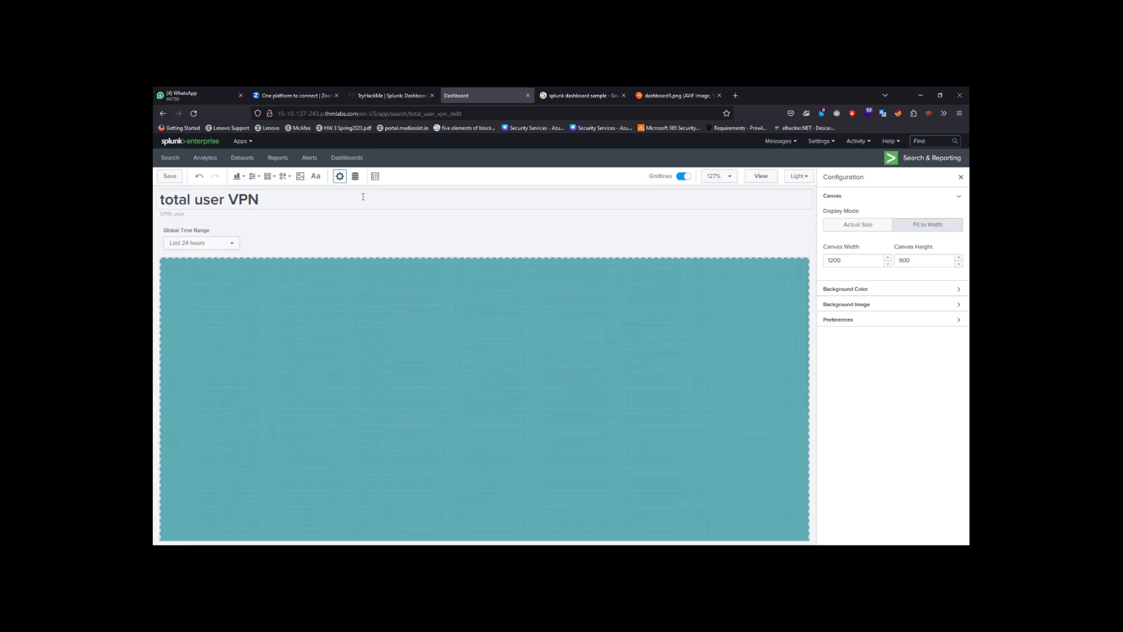
Save the total user VPN dashboard and reopen it for editing from the dashboards list.
{"action": "left_click", "coordinate": [960, 197]}
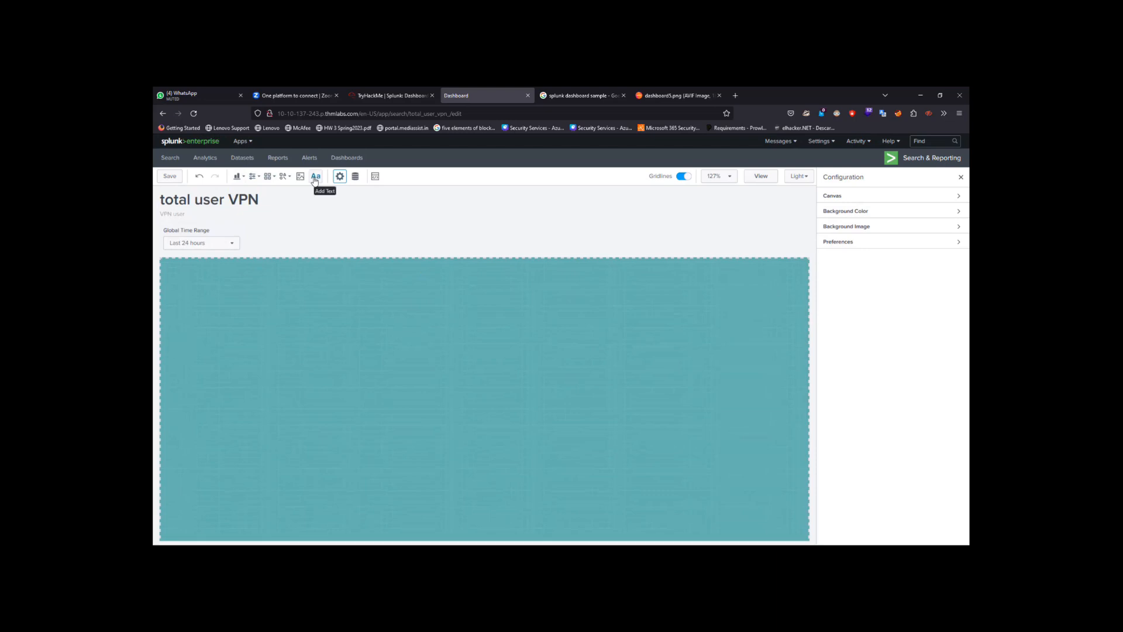
{"action": "left_click", "coordinate": [160, 180]}
{"action": "left_click", "coordinate": [353, 158]}
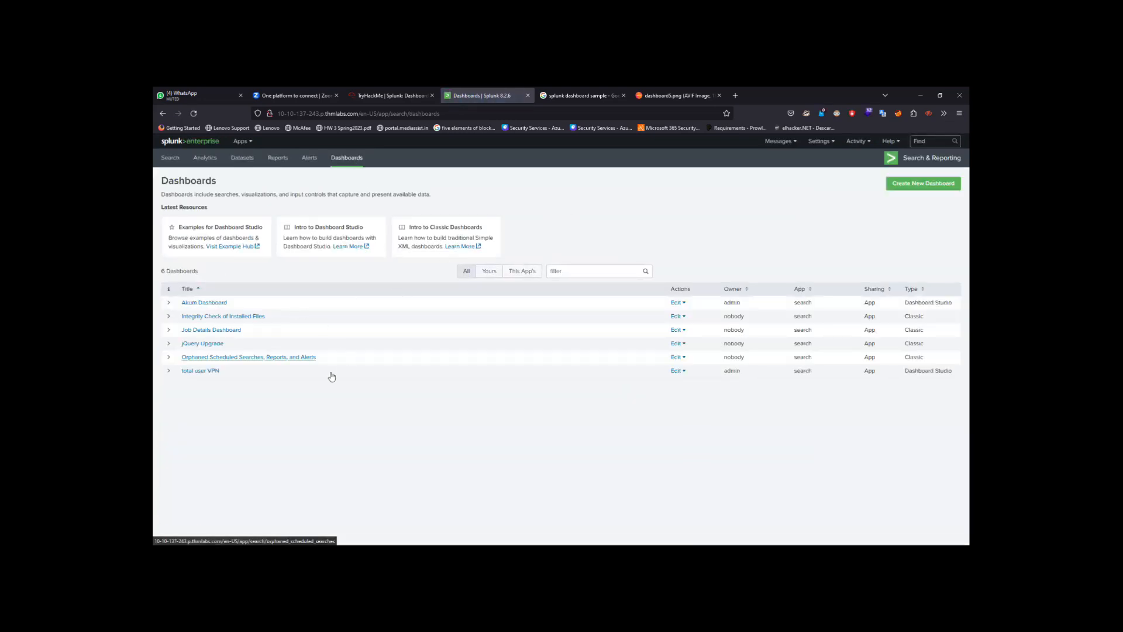
{"action": "left_click", "coordinate": [681, 372]}
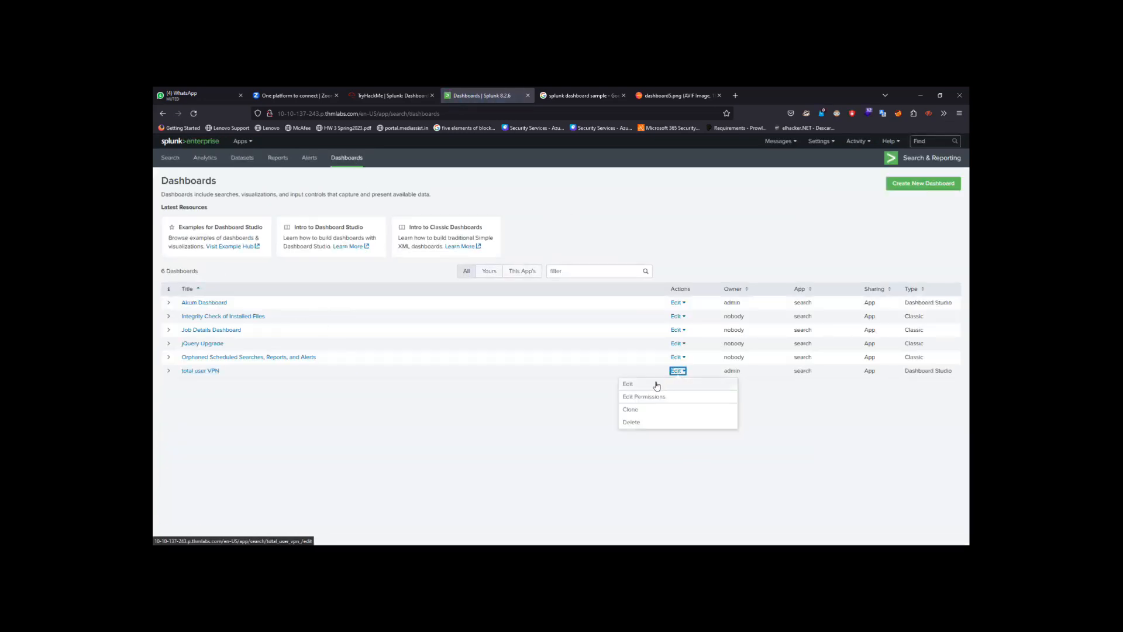
{"action": "left_click", "coordinate": [638, 384]}
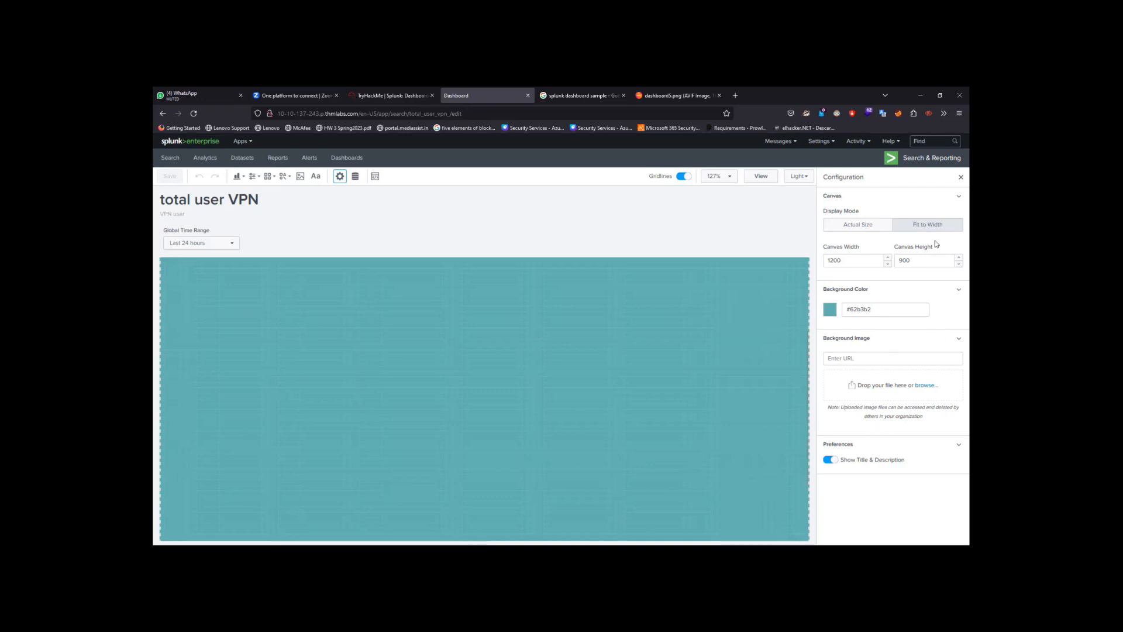
{"action": "left_click", "coordinate": [931, 223]}
Delete the total user VPN dashboard from the dashboards list.
{"action": "left_click", "coordinate": [346, 158]}
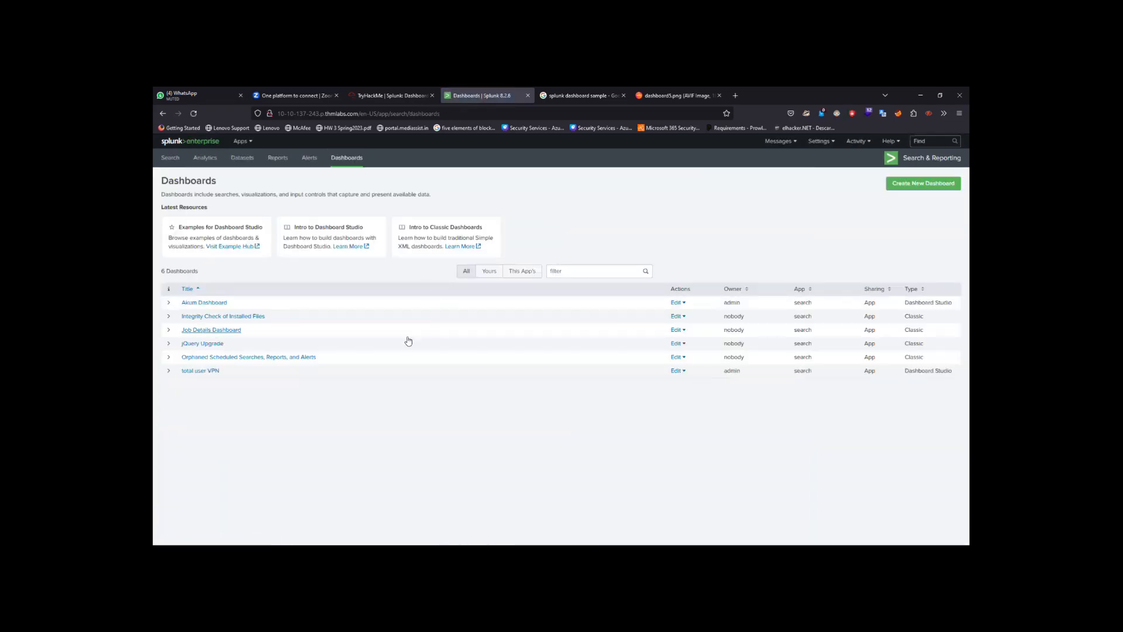
{"action": "left_click", "coordinate": [679, 371]}
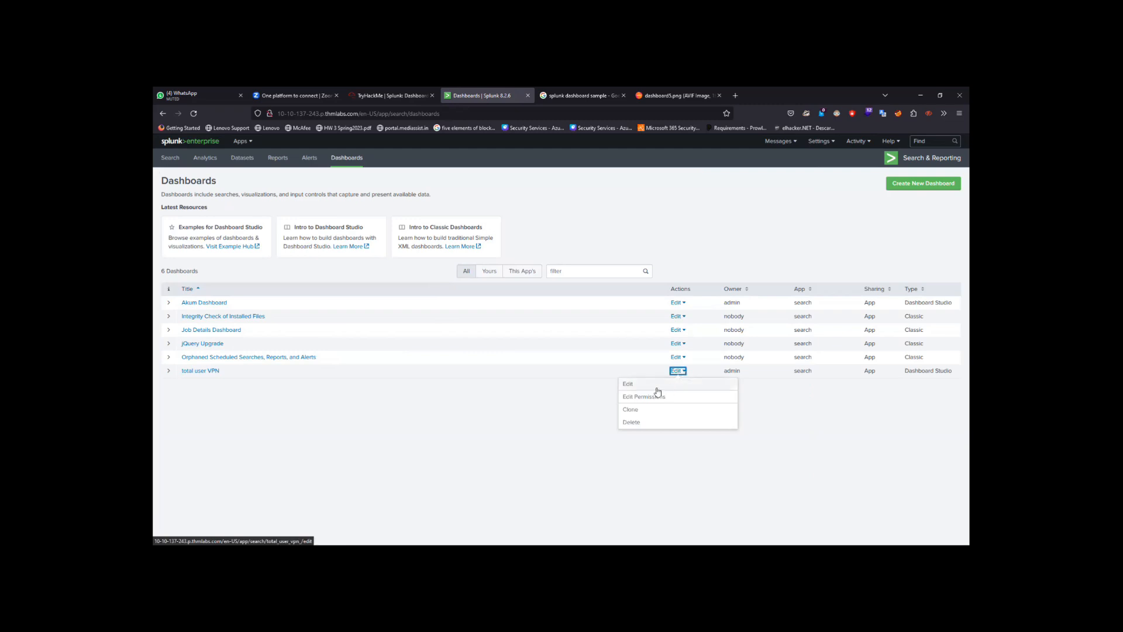
{"action": "left_click", "coordinate": [631, 423]}
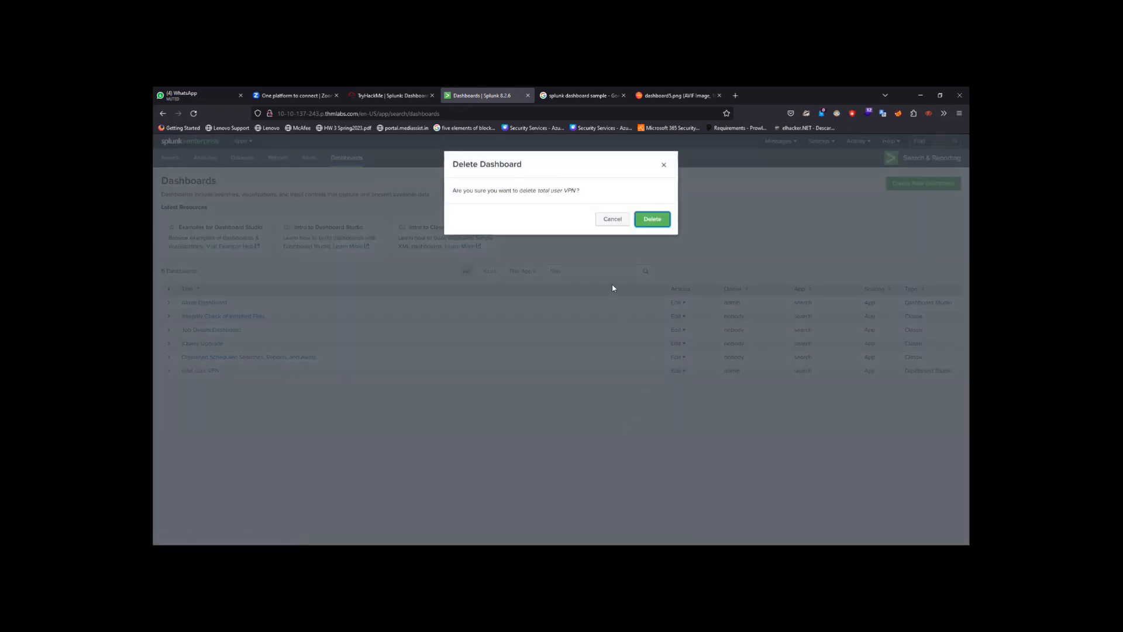
{"action": "left_click", "coordinate": [647, 227]}
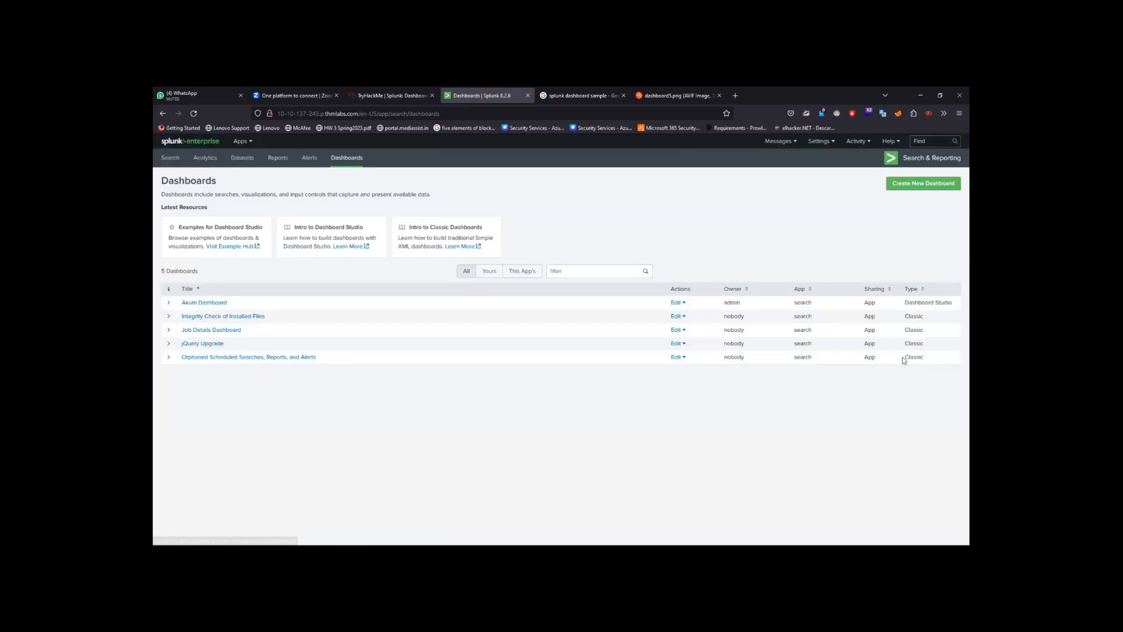
Create a Dashboard Studio dashboard titled vpn_user with the Grid layout and permissions Shared in App.
{"action": "left_click", "coordinate": [909, 186]}
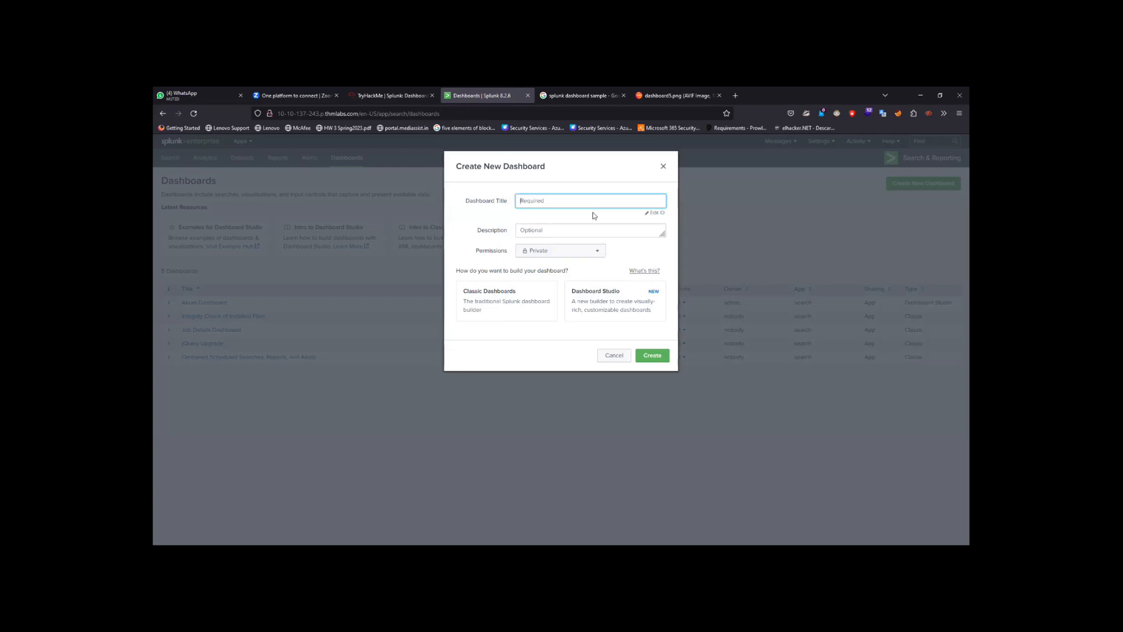
{"action": "type", "text": "vpn_user"}
{"action": "left_click", "coordinate": [571, 230]}
{"action": "left_click", "coordinate": [563, 250]}
{"action": "left_click", "coordinate": [547, 276]}
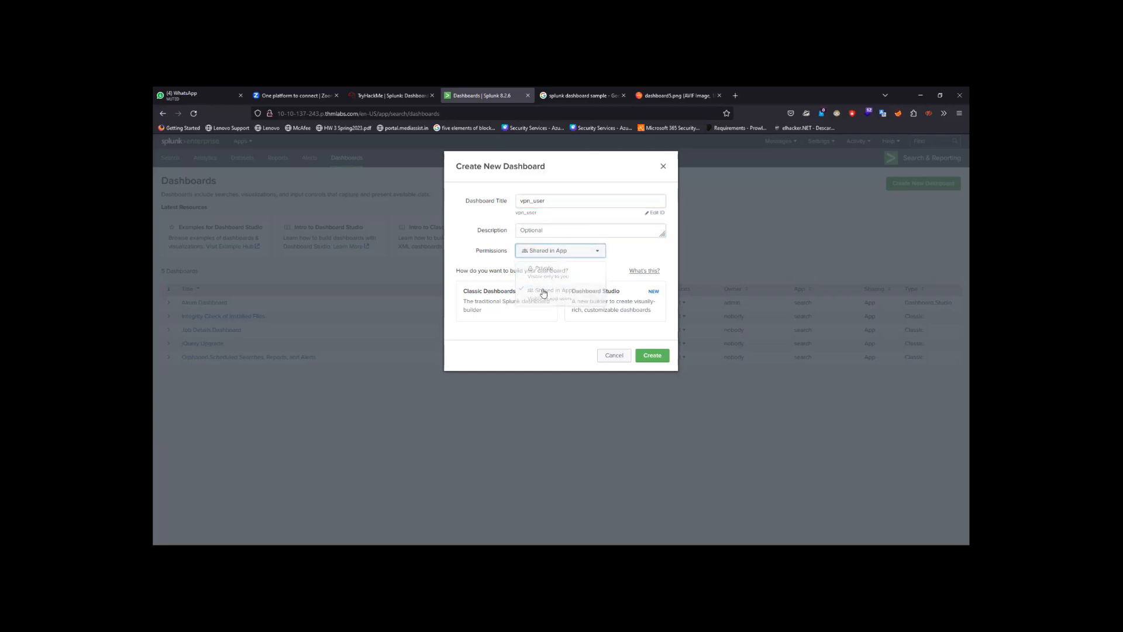
{"action": "left_click", "coordinate": [570, 308]}
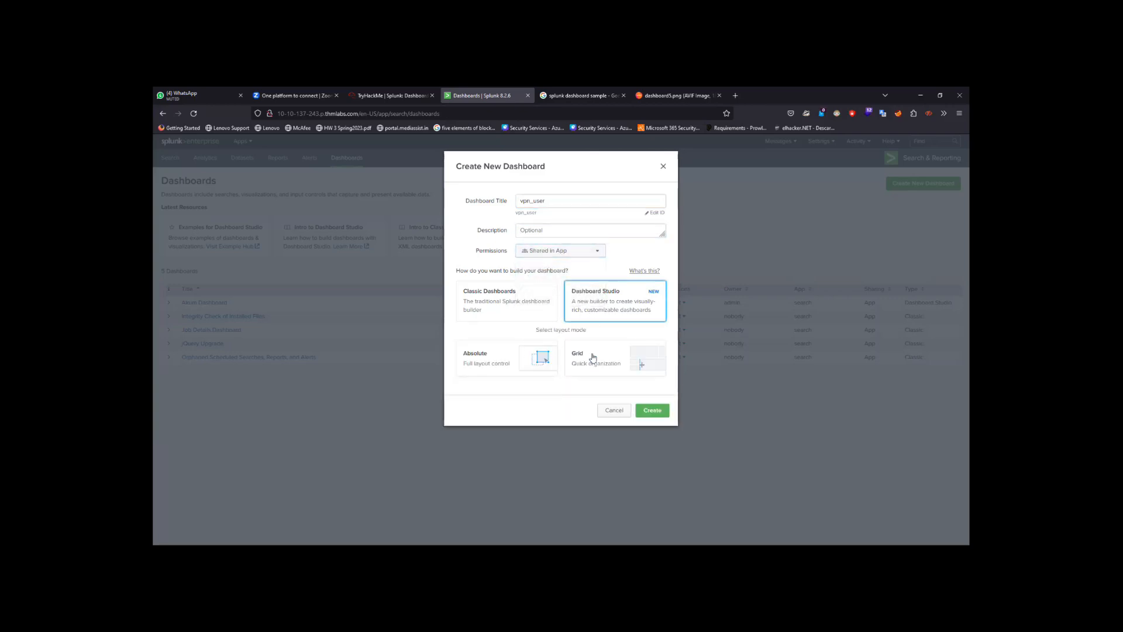
{"action": "left_click", "coordinate": [593, 357]}
{"action": "left_click", "coordinate": [653, 411]}
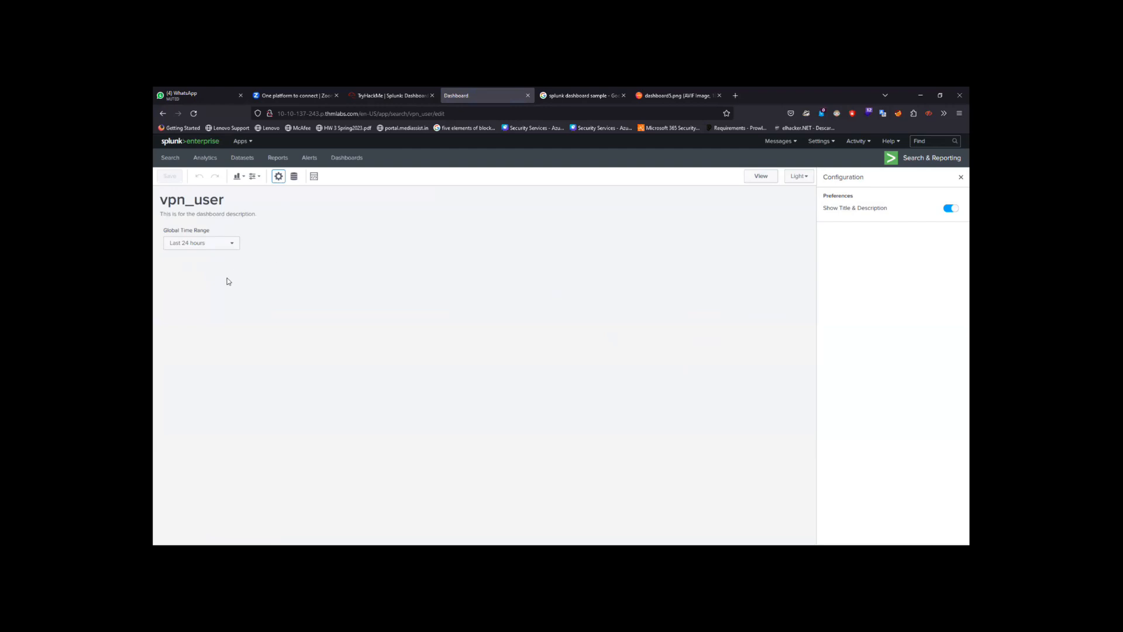
Set the Global Time Range of the vpn_user dashboard to All time and try to move the input.
{"action": "left_click", "coordinate": [232, 243]}
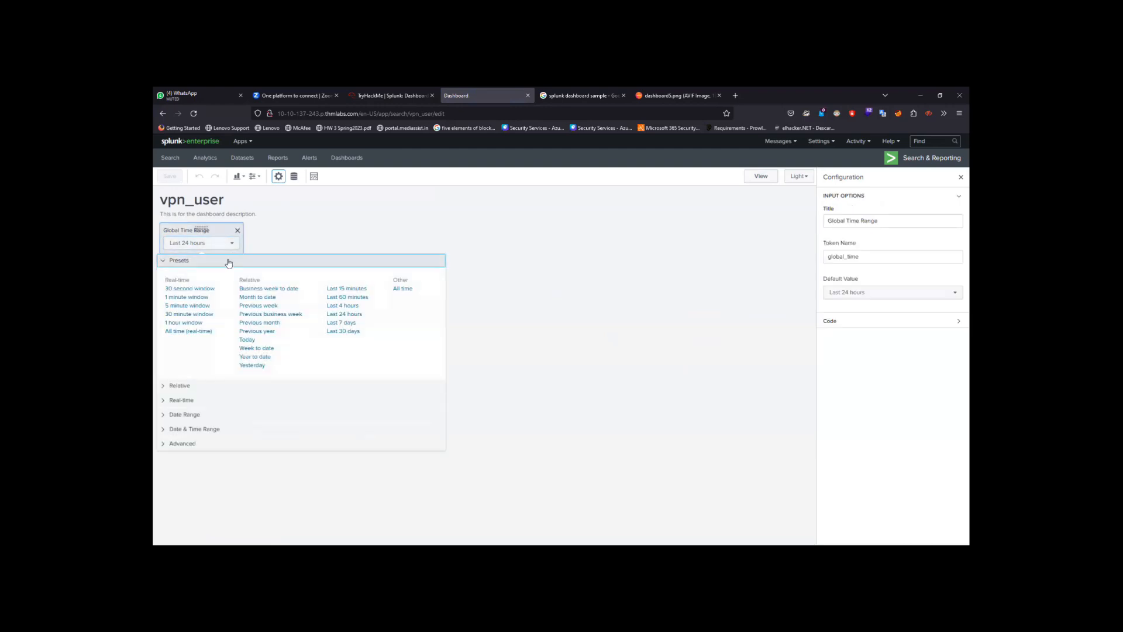
{"action": "left_click", "coordinate": [403, 289]}
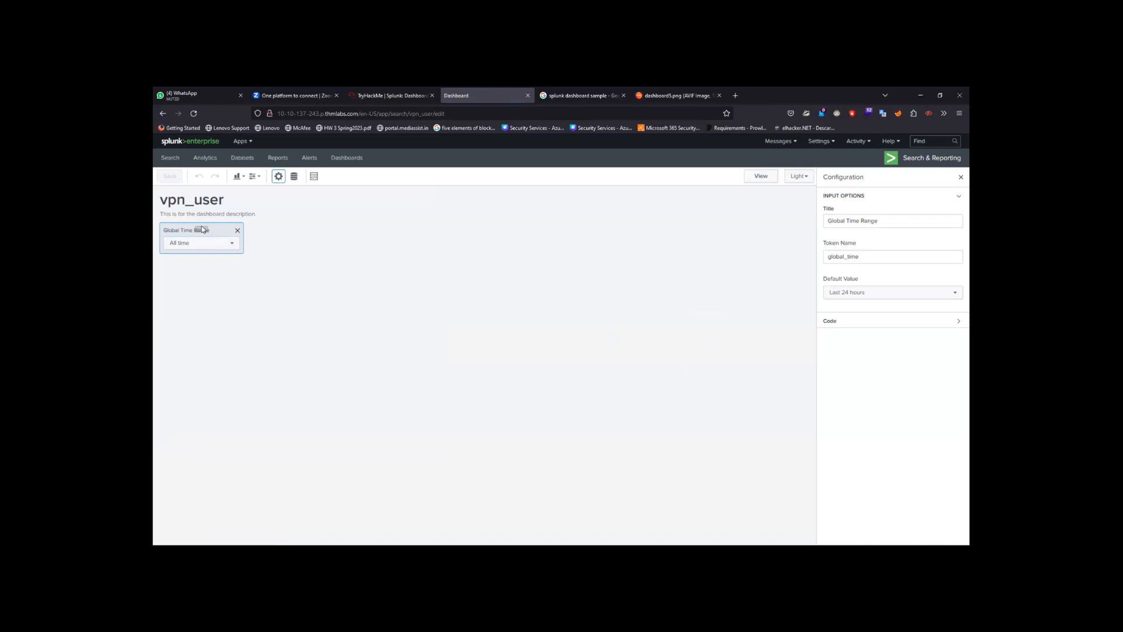
{"action": "left_click_drag", "start_coordinate": [204, 228], "coordinate": [282, 242]}
{"action": "left_click", "coordinate": [258, 258]}
{"action": "right_click", "coordinate": [259, 325]}
{"action": "key", "text": "Escape"}
{"action": "left_click", "coordinate": [259, 177]}
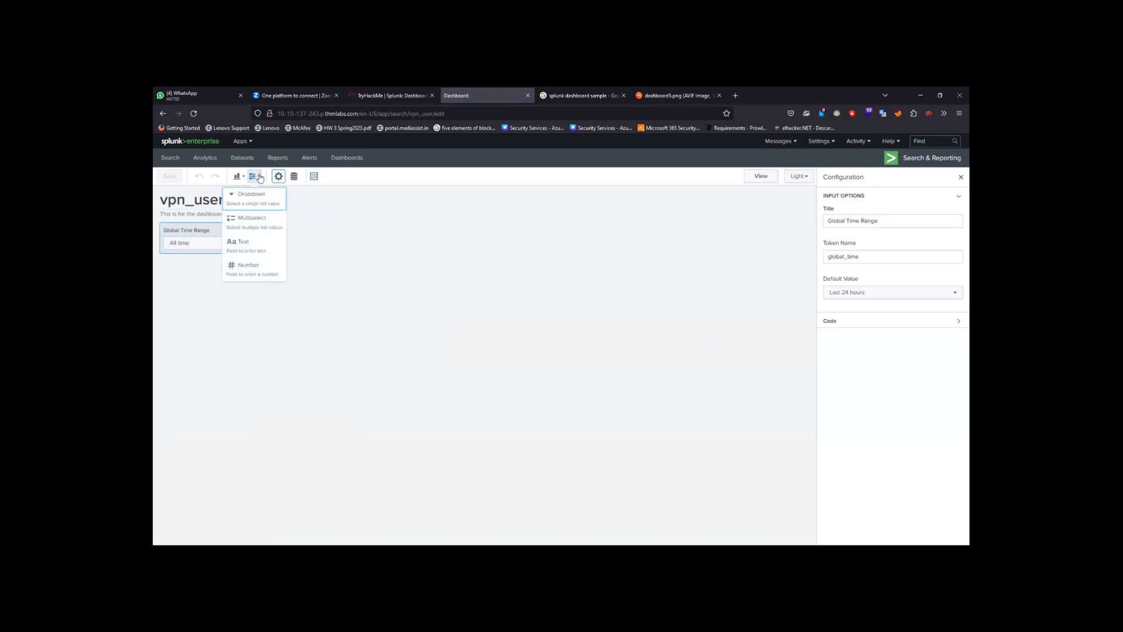
{"action": "left_click", "coordinate": [303, 226]}
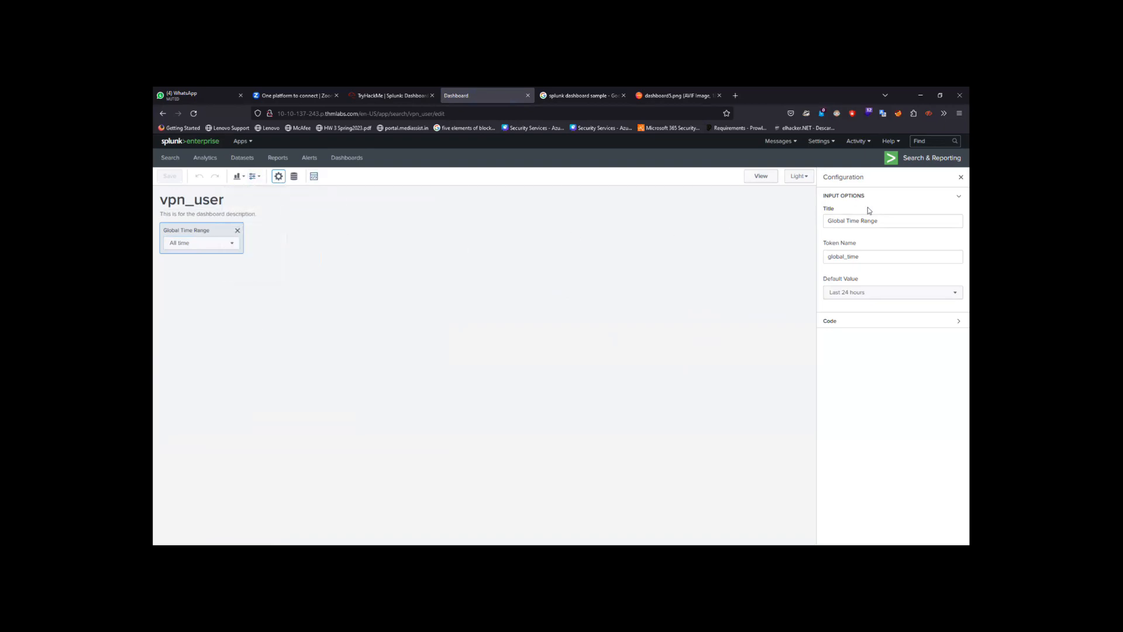
Switch to the TryHackMe room and reread the instructions on Shared in App permissions and the Classic Dashboard approach.
{"action": "left_click", "coordinate": [434, 91]}
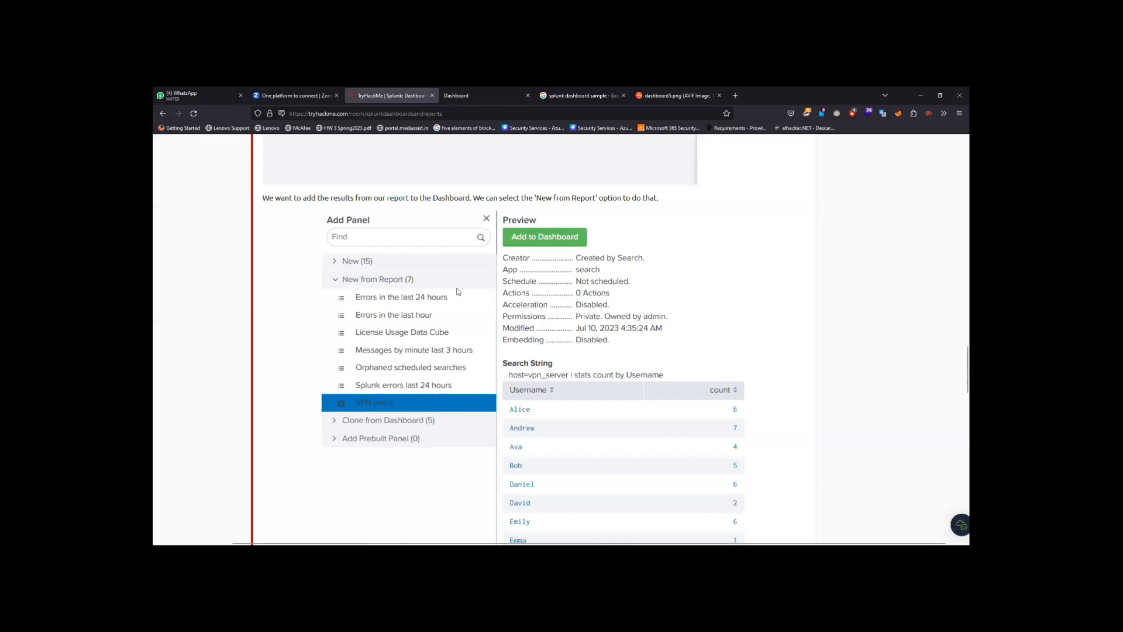
{"action": "scroll", "coordinate": [589, 291], "scroll_direction": "up", "scroll_amount": 5}
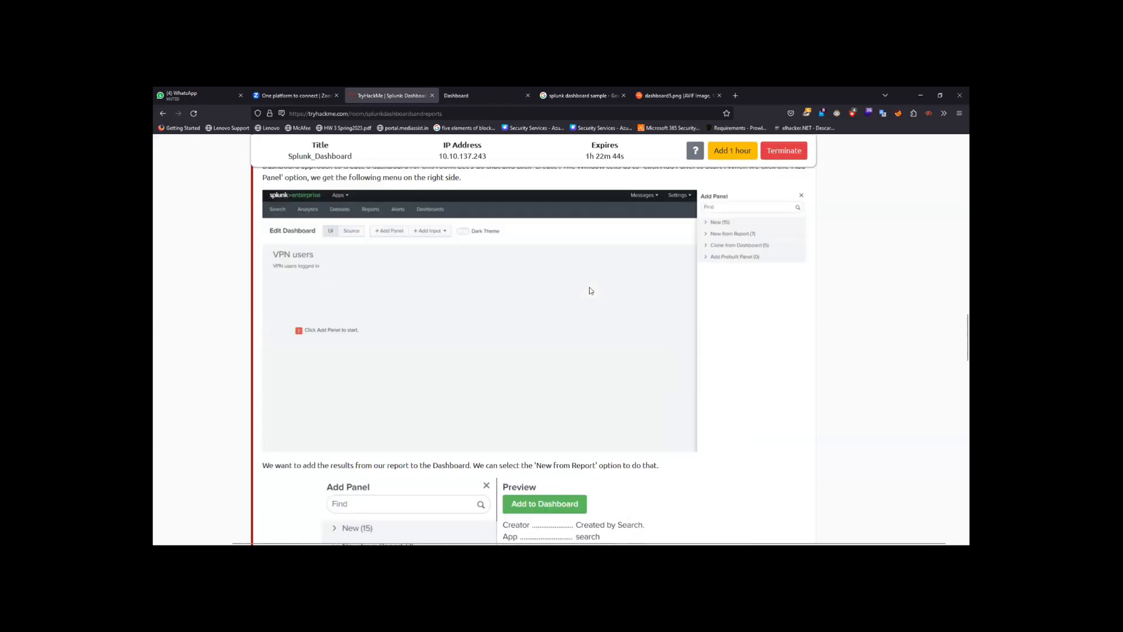
{"action": "scroll", "coordinate": [460, 285], "scroll_direction": "up", "scroll_amount": 2}
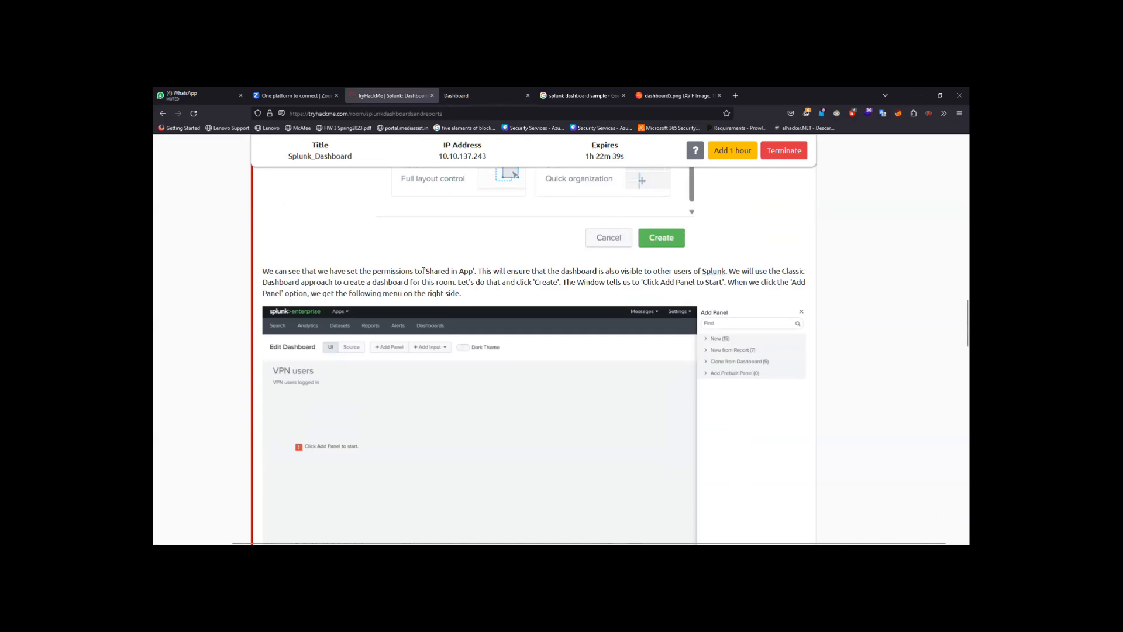
{"action": "left_click_drag", "start_coordinate": [423, 271], "coordinate": [484, 273]}
{"action": "left_click_drag", "start_coordinate": [425, 283], "coordinate": [252, 285]}
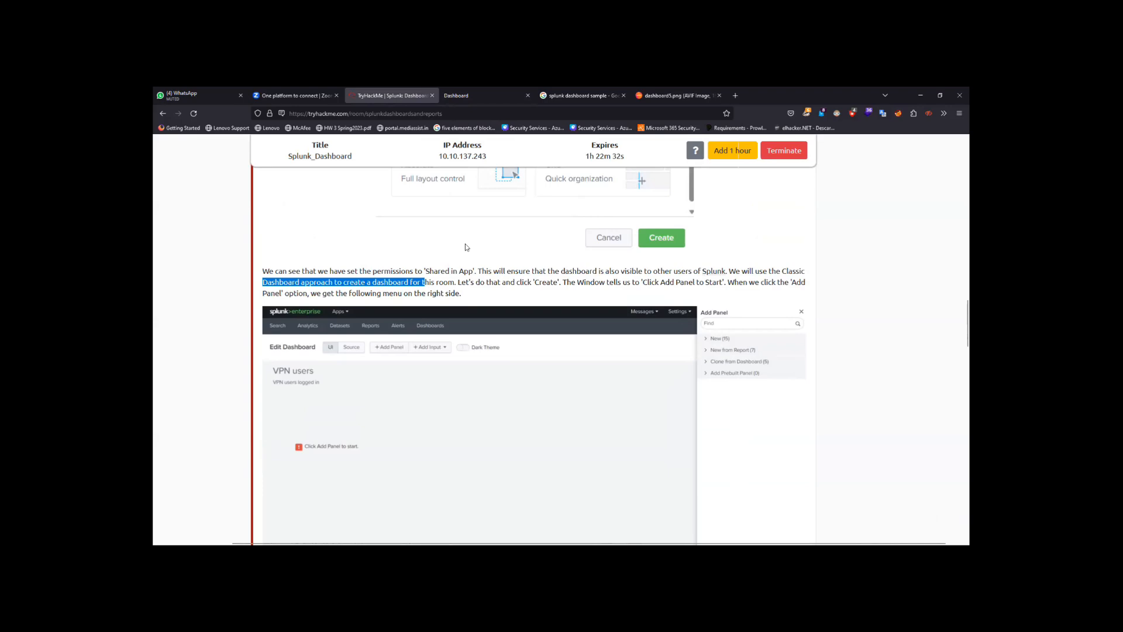
Return to Splunk and delete the vpn_user dashboard from the dashboards list.
{"action": "left_click", "coordinate": [468, 96]}
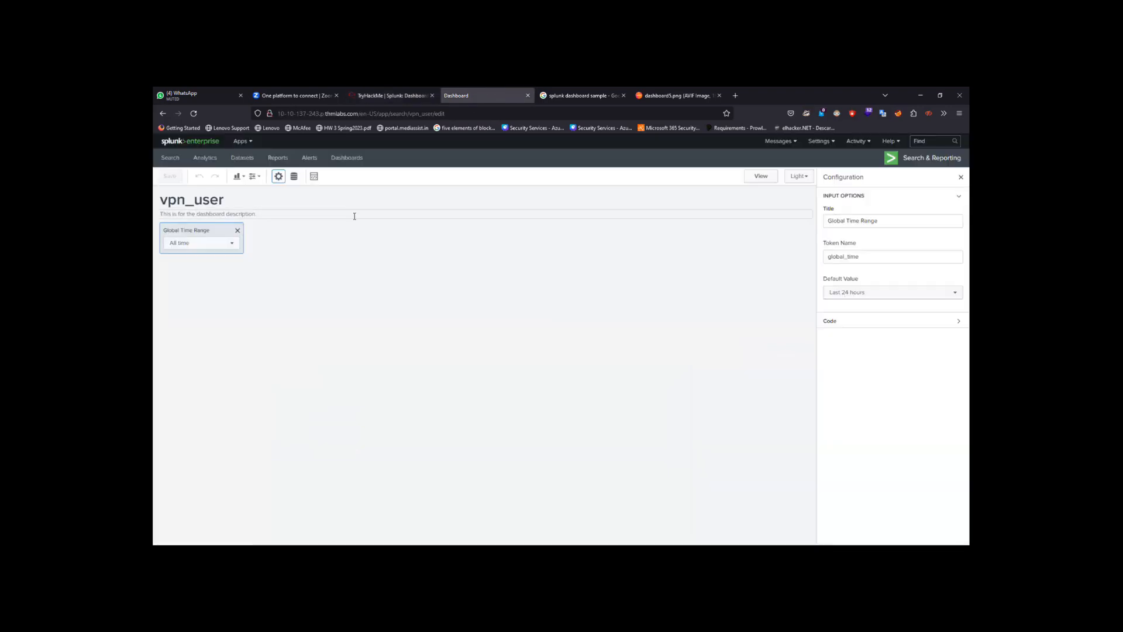
{"action": "left_click", "coordinate": [961, 176]}
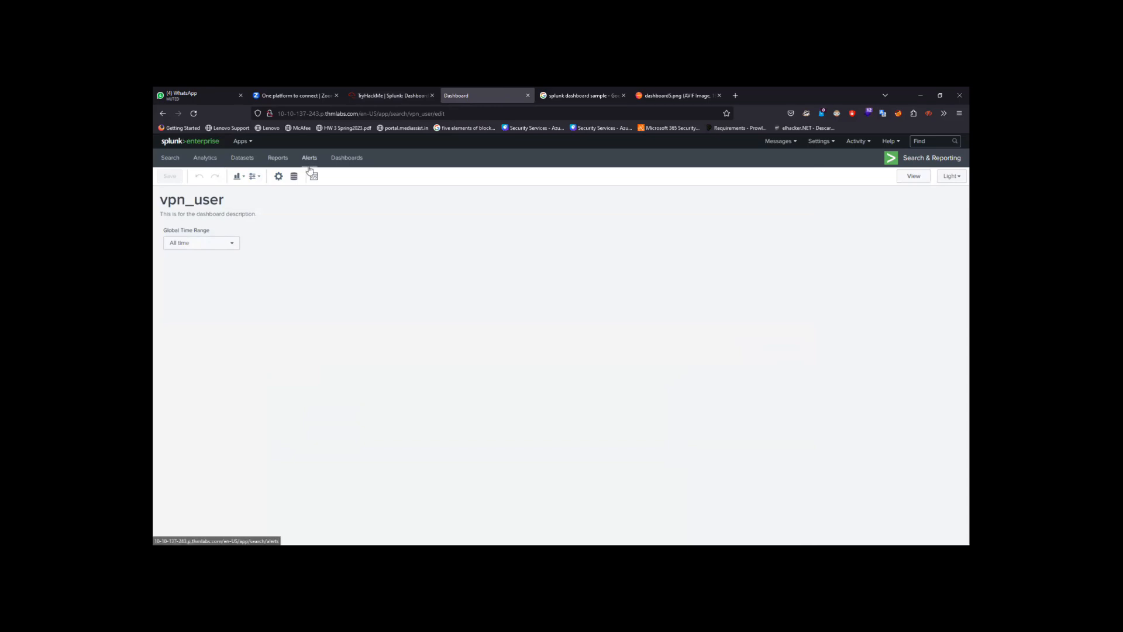
{"action": "left_click", "coordinate": [362, 159]}
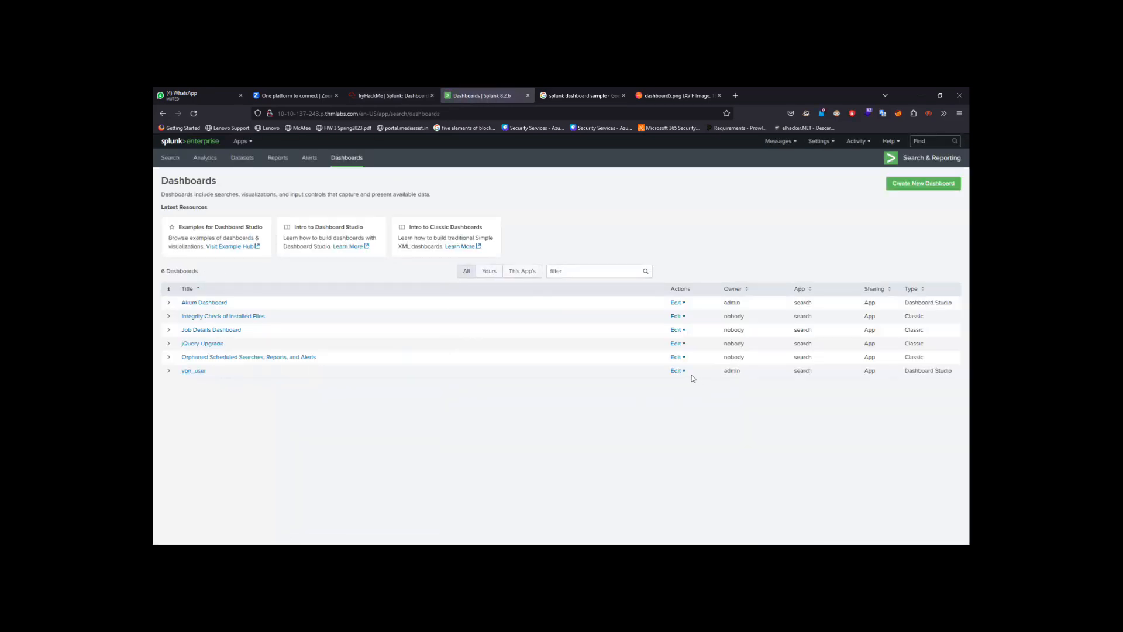
{"action": "left_click", "coordinate": [680, 371]}
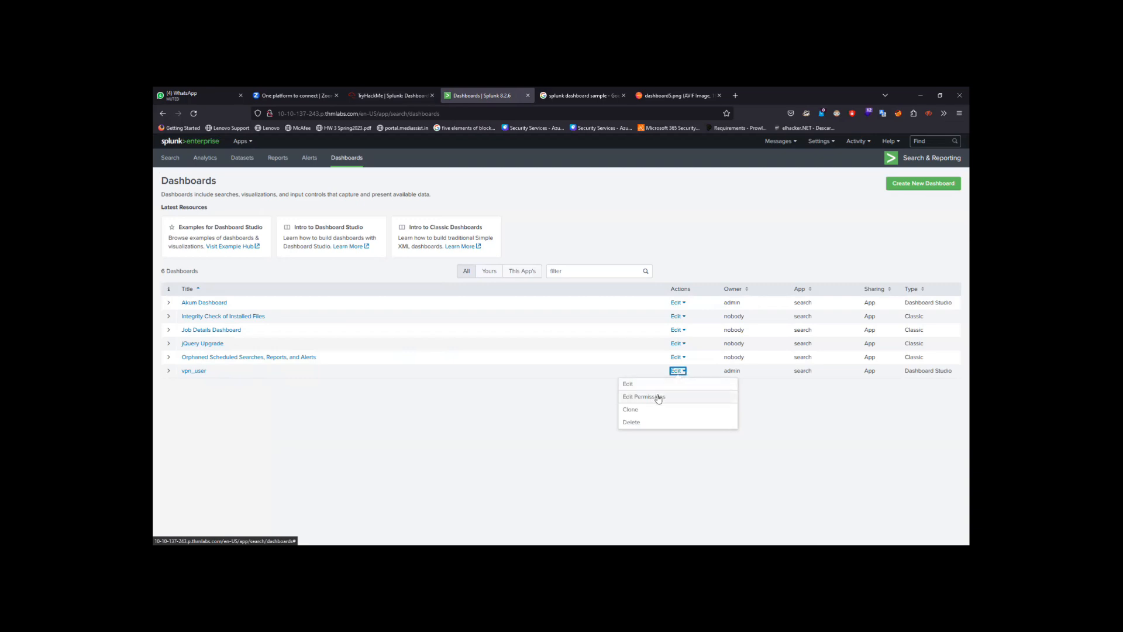
{"action": "left_click", "coordinate": [635, 421]}
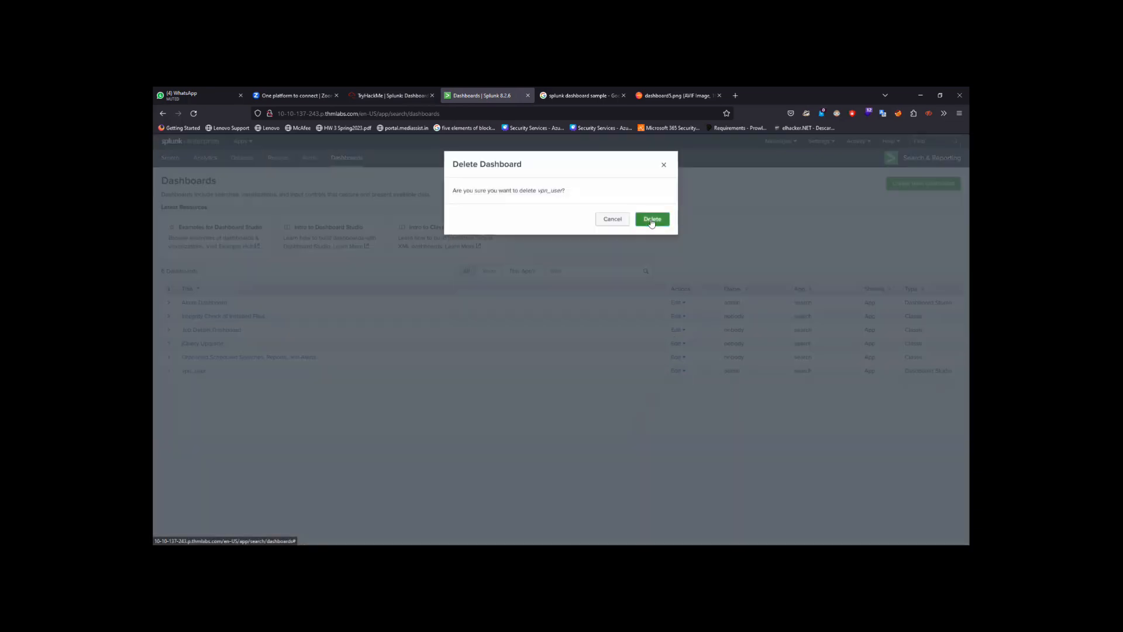
{"action": "left_click", "coordinate": [652, 219]}
Create a Classic dashboard titled vpn-user with the description total vpn user and permissions Shared in App.
{"action": "left_click", "coordinate": [897, 186]}
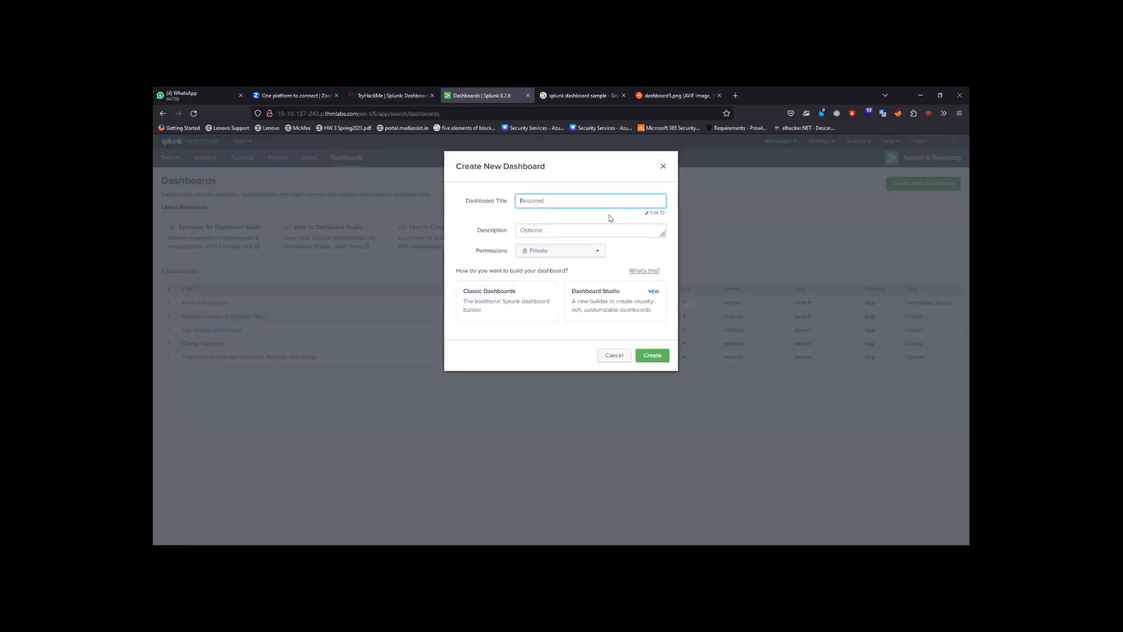
{"action": "type", "text": "vpn-user"}
{"action": "key", "text": "Tab"}
{"action": "type", "text": "tot"}
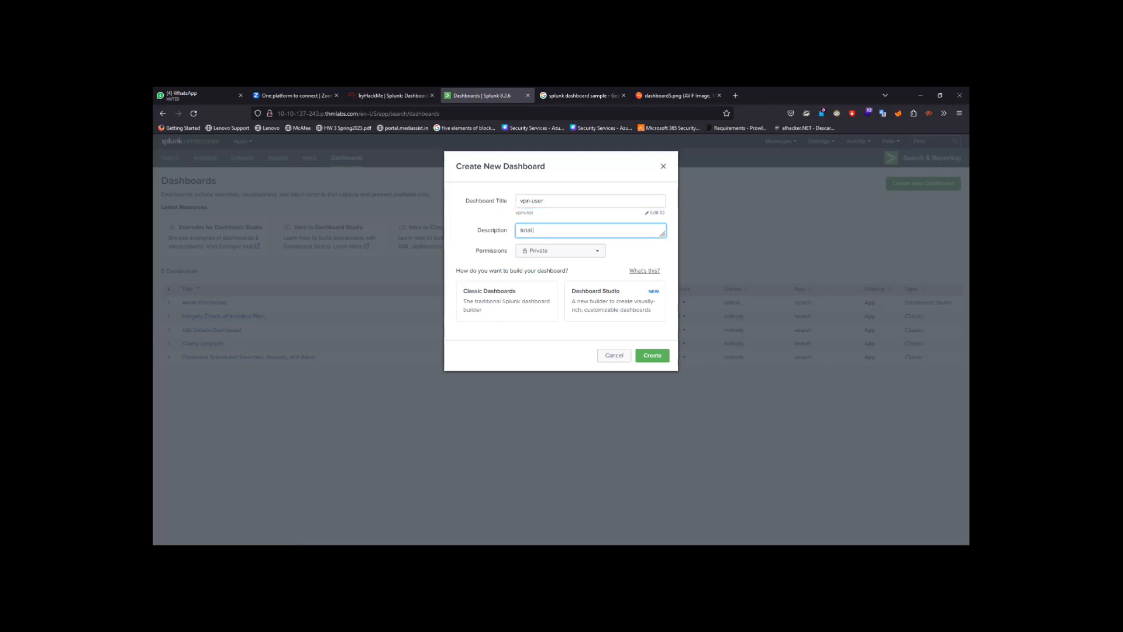
{"action": "left_click", "coordinate": [597, 250]}
{"action": "left_click", "coordinate": [556, 294]}
{"action": "left_click", "coordinate": [512, 308]}
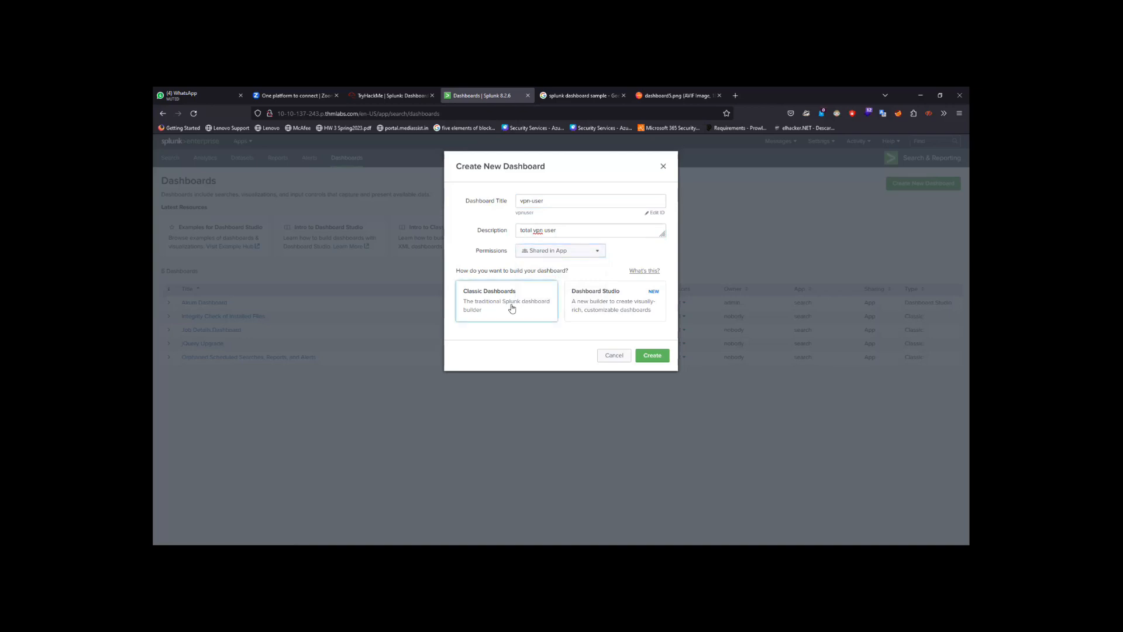
{"action": "left_click", "coordinate": [655, 358]}
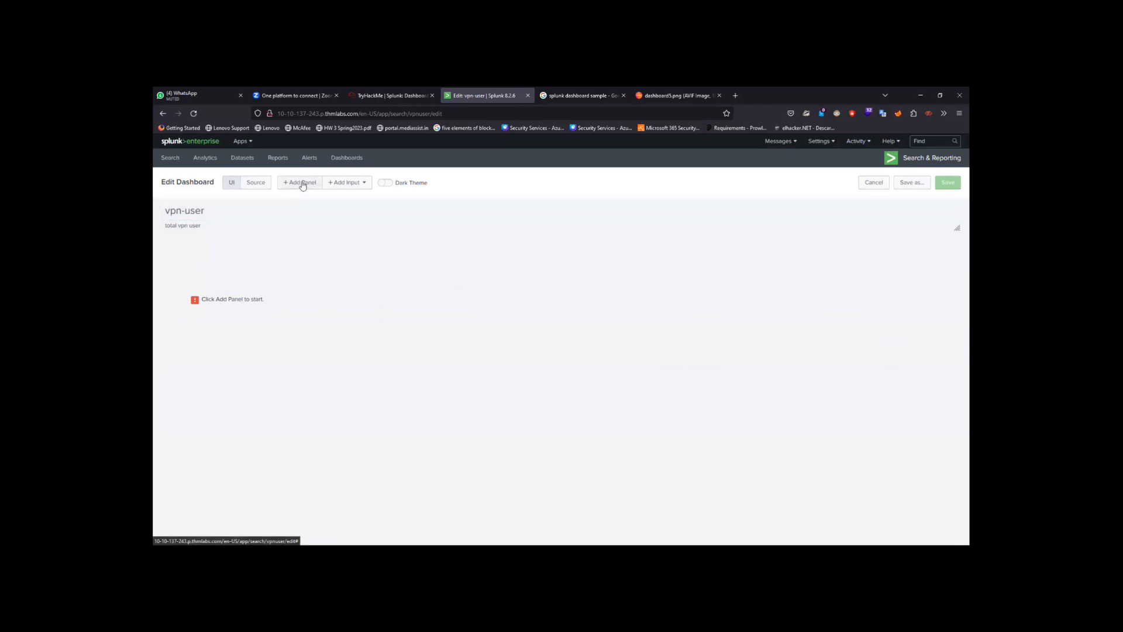
Choose the Total VPN user report as the source of a new panel and examine its search string in the preview.
{"action": "left_click", "coordinate": [303, 183]}
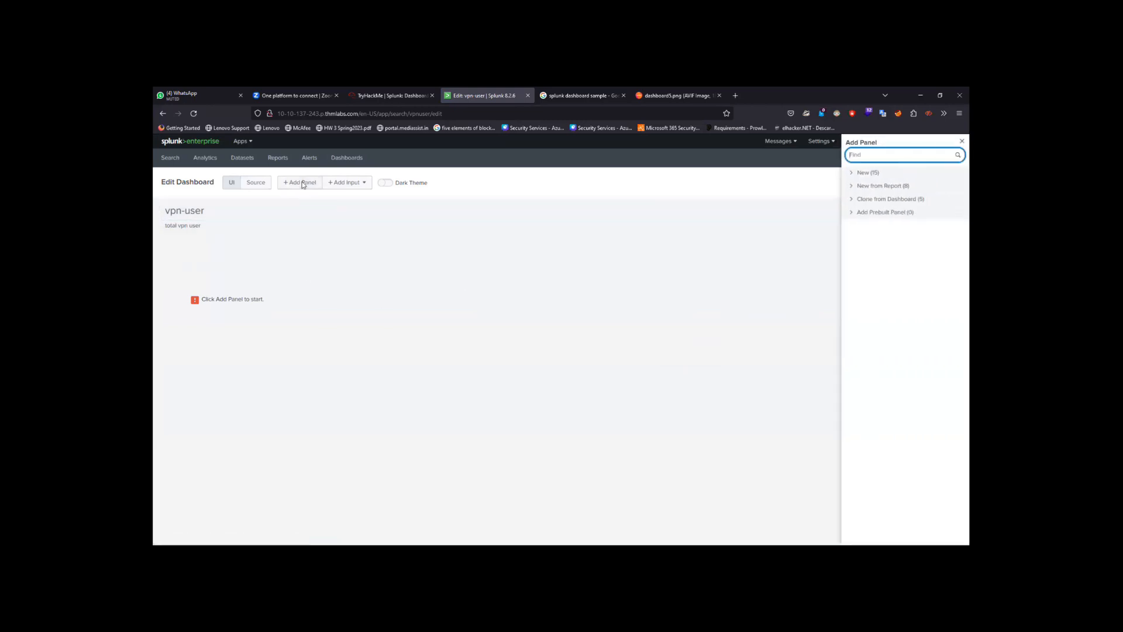
{"action": "left_click", "coordinate": [849, 187]}
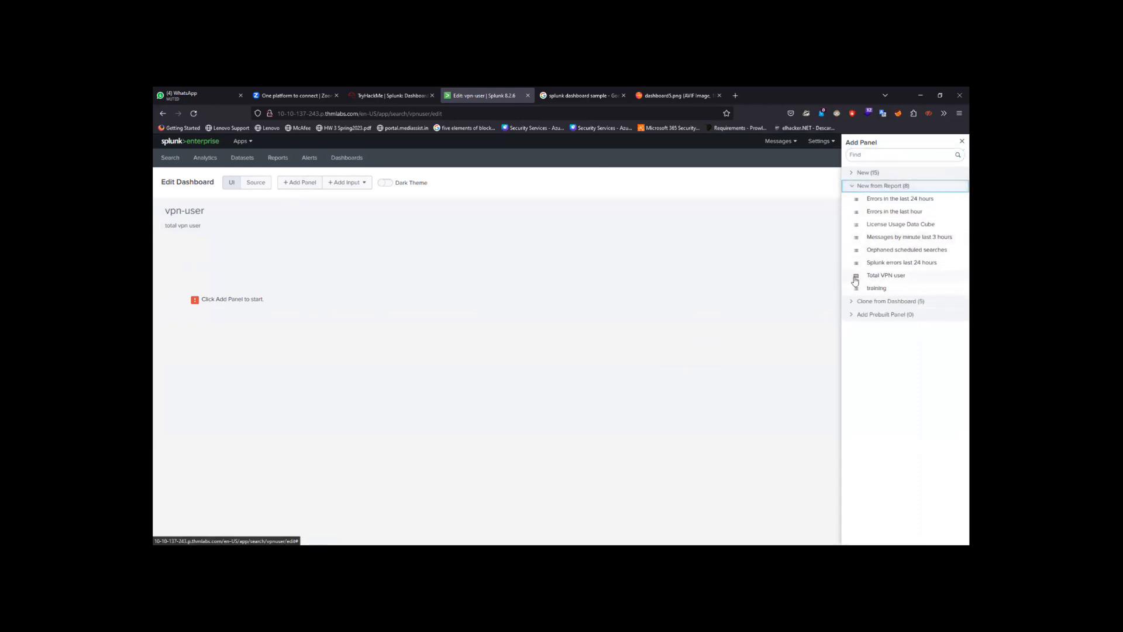
{"action": "key", "text": "ctrl+plus"}
{"action": "key", "text": "ctrl+plus"}
{"action": "key", "text": "ctrl+plus"}
{"action": "key", "text": "ctrl+plus"}
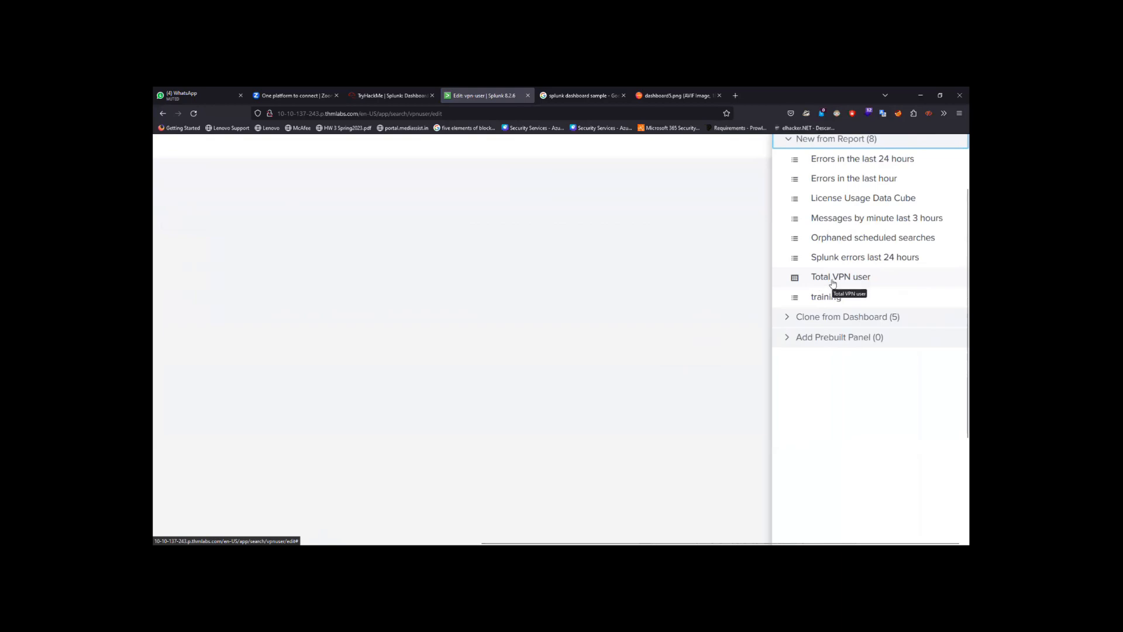
{"action": "left_click", "coordinate": [833, 281]}
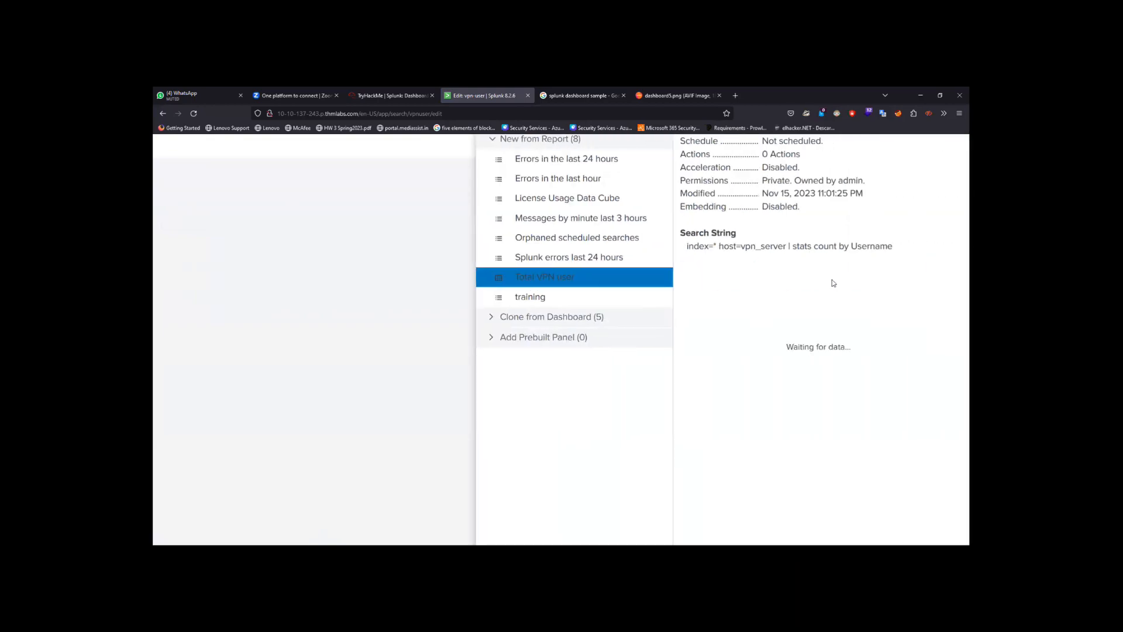
{"action": "scroll", "coordinate": [834, 283], "scroll_direction": "up", "scroll_amount": 2}
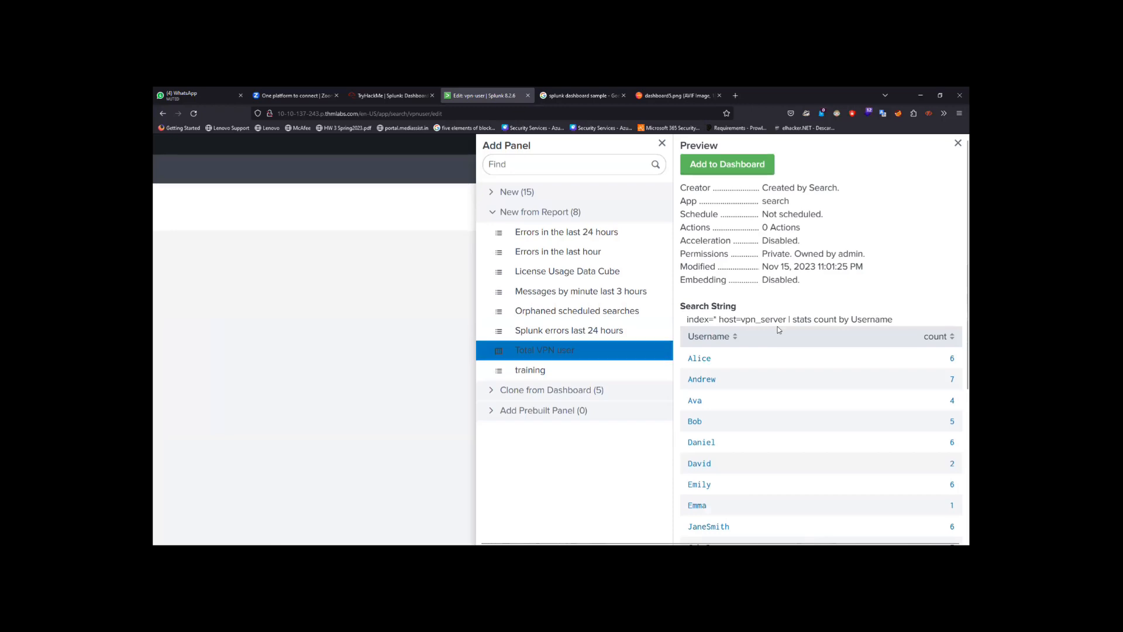
{"action": "scroll", "coordinate": [778, 327], "scroll_direction": "down", "scroll_amount": 1}
{"action": "left_click_drag", "start_coordinate": [687, 287], "coordinate": [895, 287]}
{"action": "scroll", "coordinate": [878, 287], "scroll_direction": "up", "scroll_amount": 1}
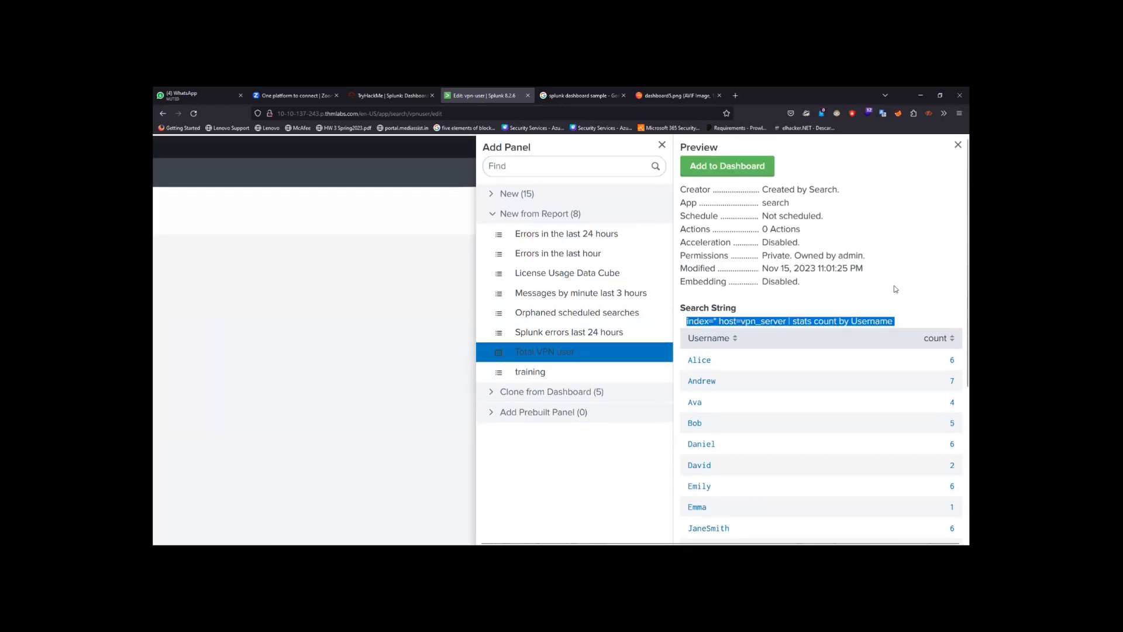
Add the Total VPN user report to the dashboard and title its panel VPN USER ACCESSED.
{"action": "left_click", "coordinate": [726, 166]}
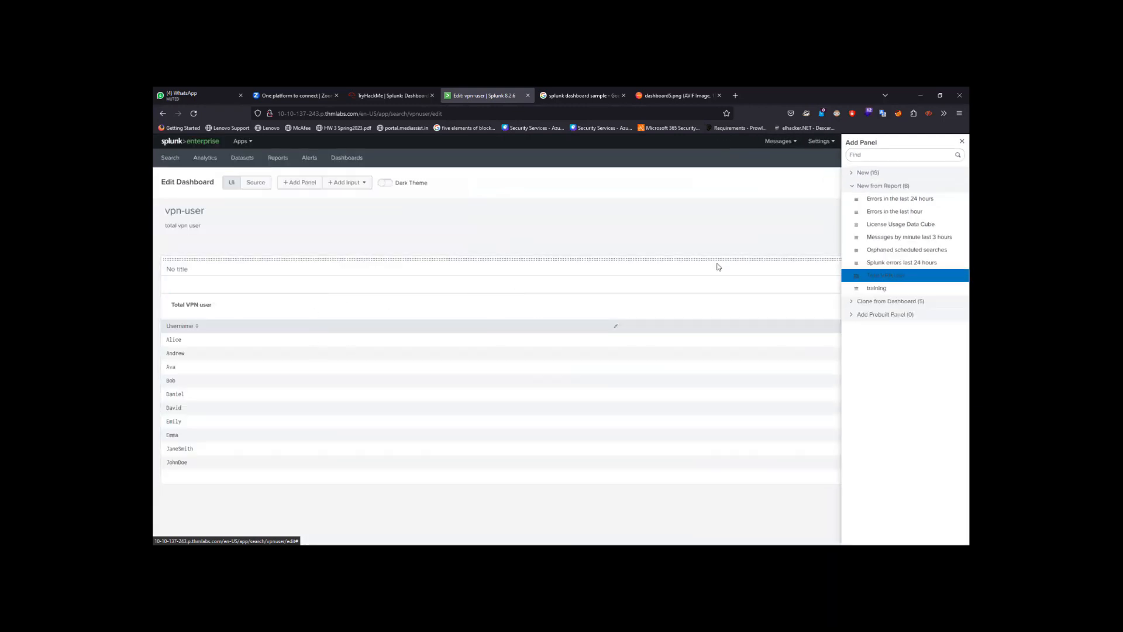
{"action": "left_click", "coordinate": [769, 238]}
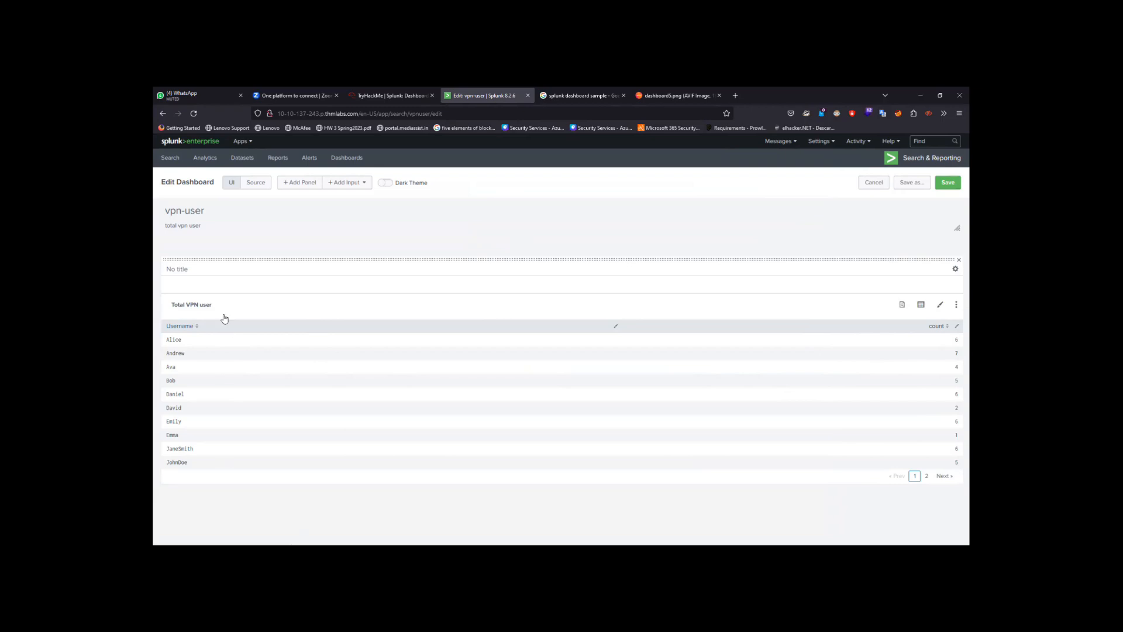
{"action": "left_click", "coordinate": [196, 270]}
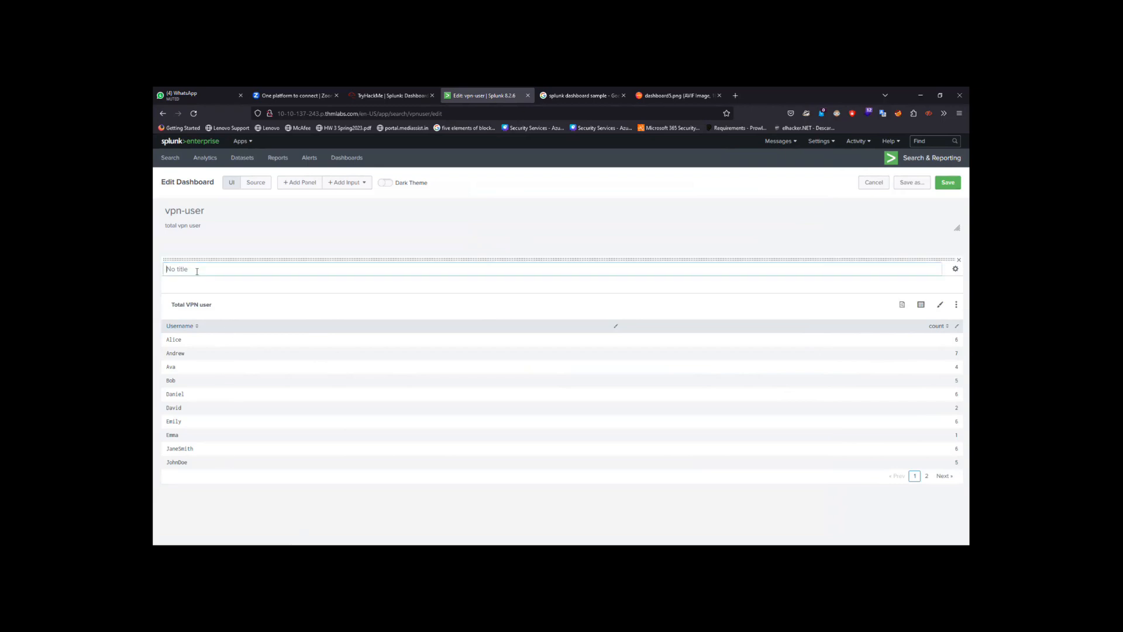
{"action": "left_click", "coordinate": [184, 269]}
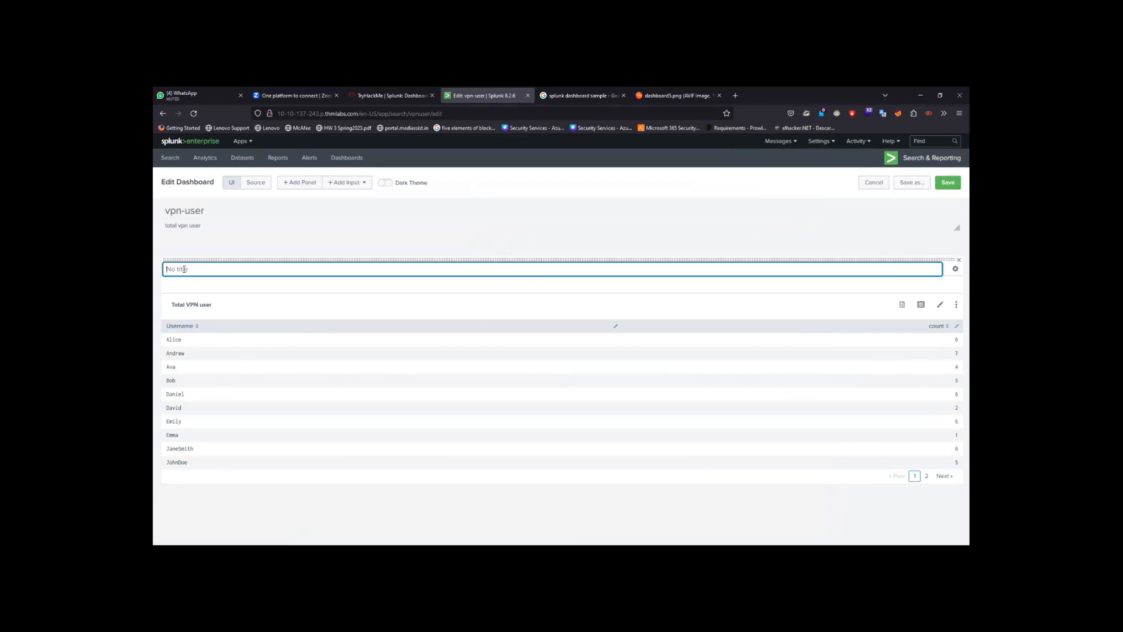
{"action": "type", "text": "VPN USER ACCESSED"}
{"action": "left_click", "coordinate": [265, 251]}
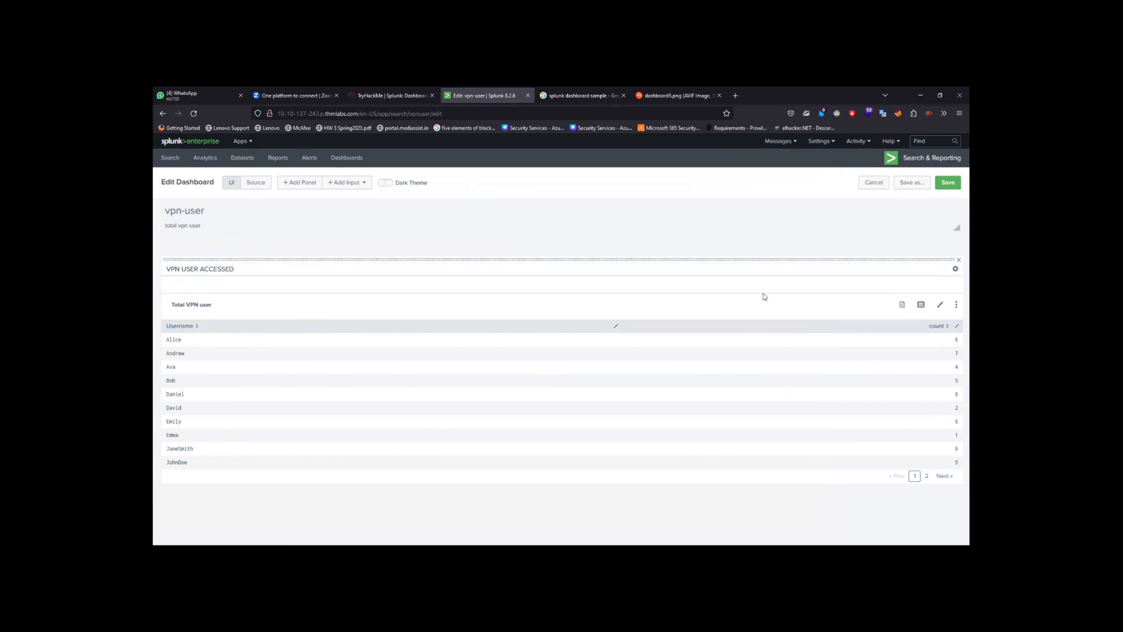
{"action": "left_click", "coordinate": [956, 269]}
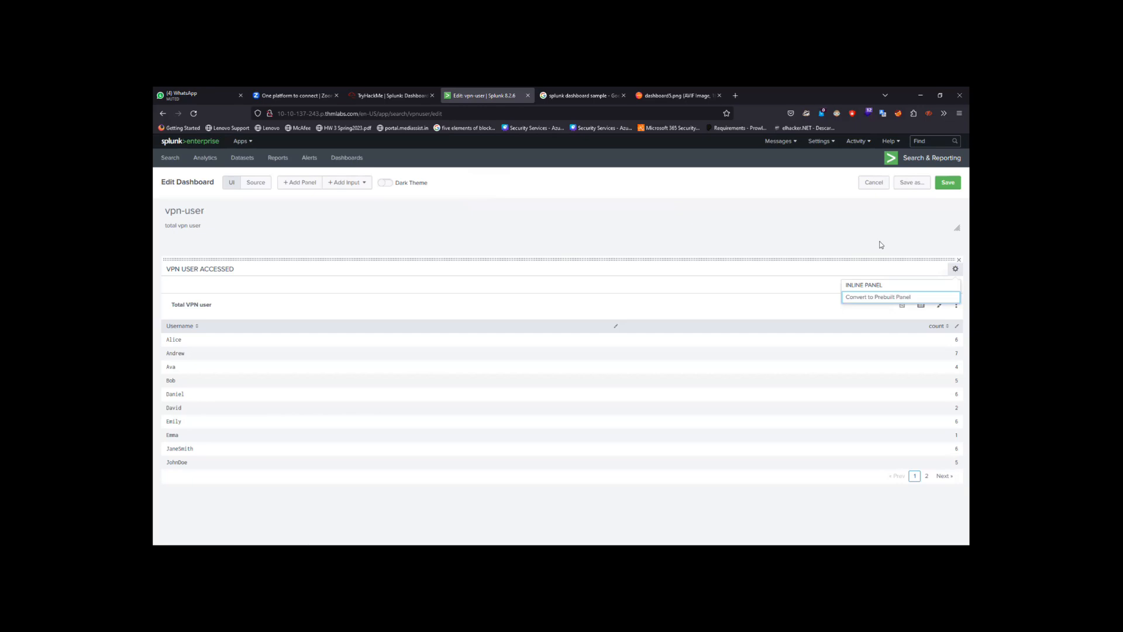
{"action": "left_click", "coordinate": [894, 296]}
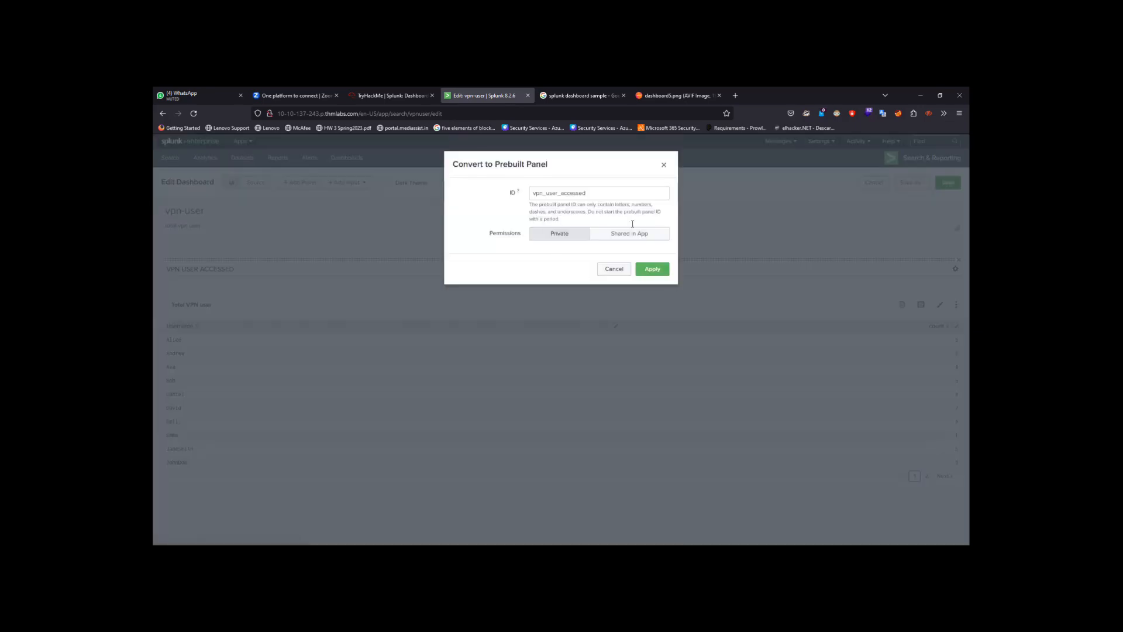
{"action": "left_click", "coordinate": [612, 270]}
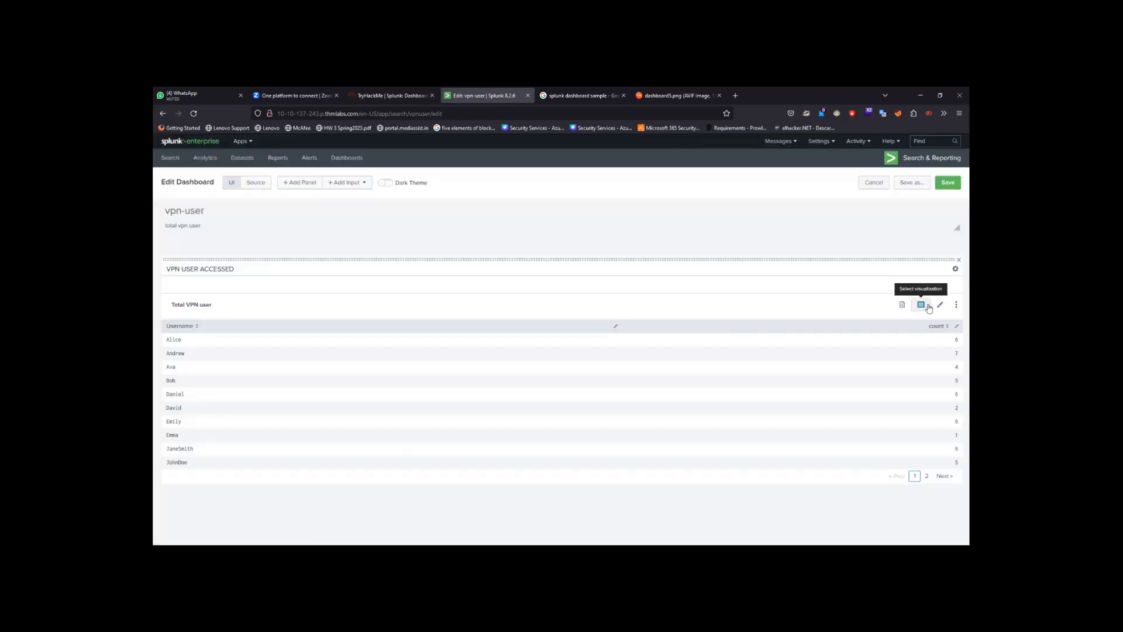
Try the bar chart, scatter chart, bubble chart and single value visualizations on the Total VPN user panel.
{"action": "left_click", "coordinate": [920, 306]}
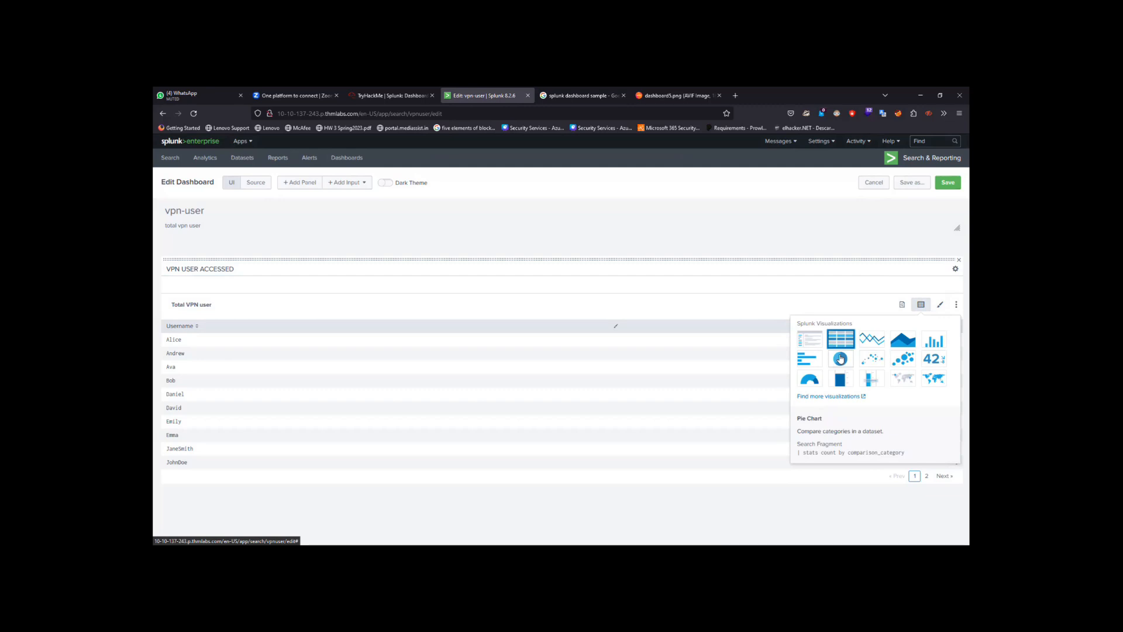
{"action": "left_click", "coordinate": [808, 360]}
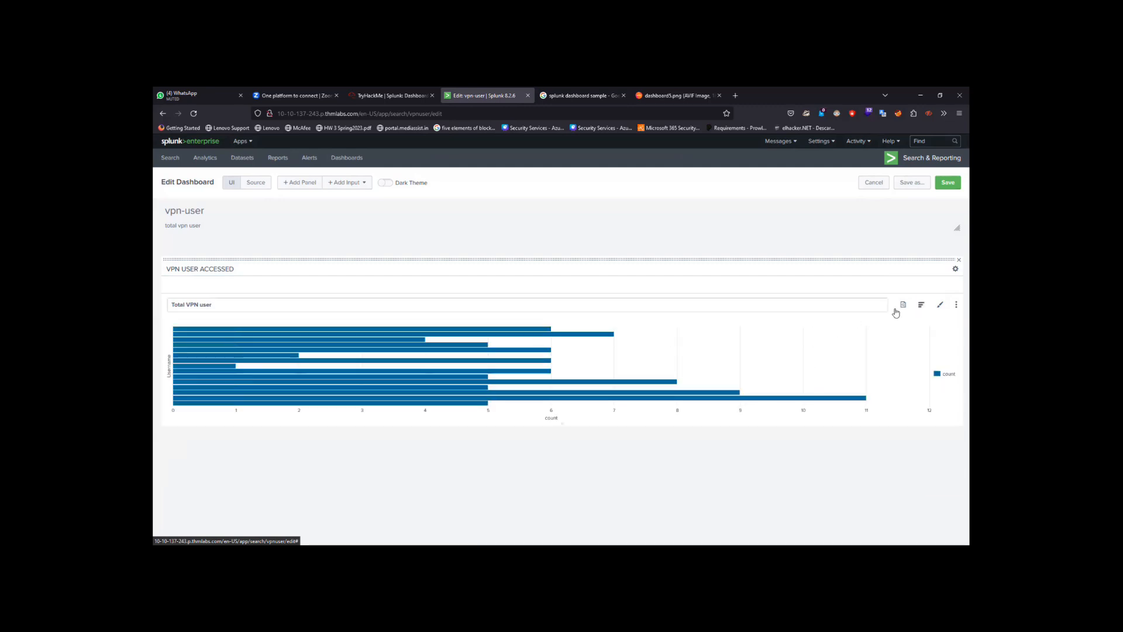
{"action": "left_click", "coordinate": [923, 308]}
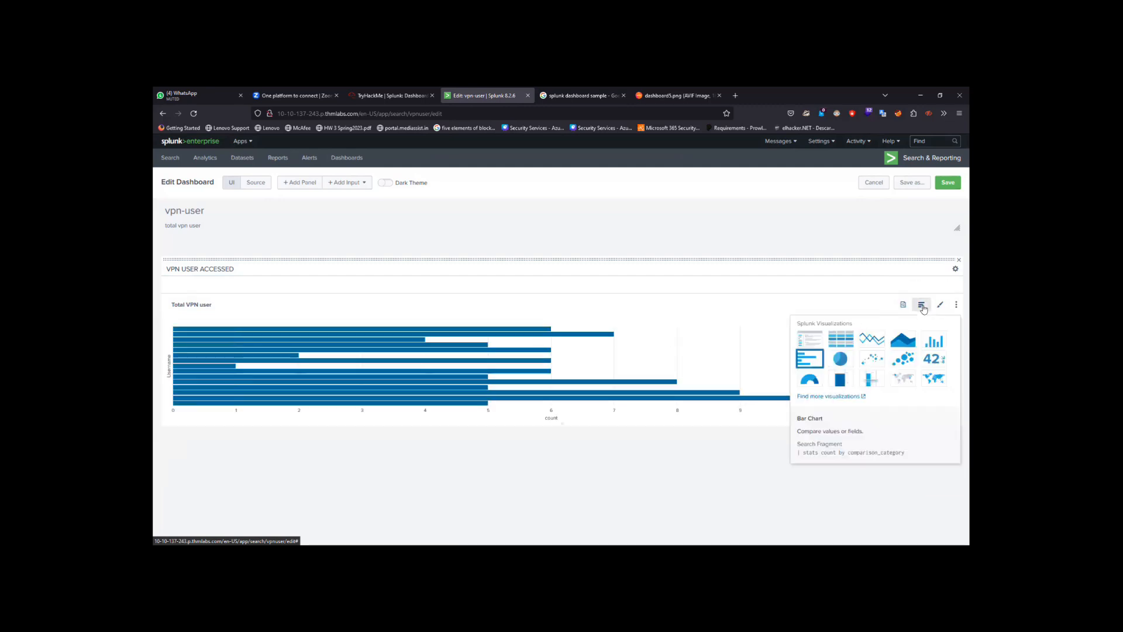
{"action": "left_click", "coordinate": [876, 362]}
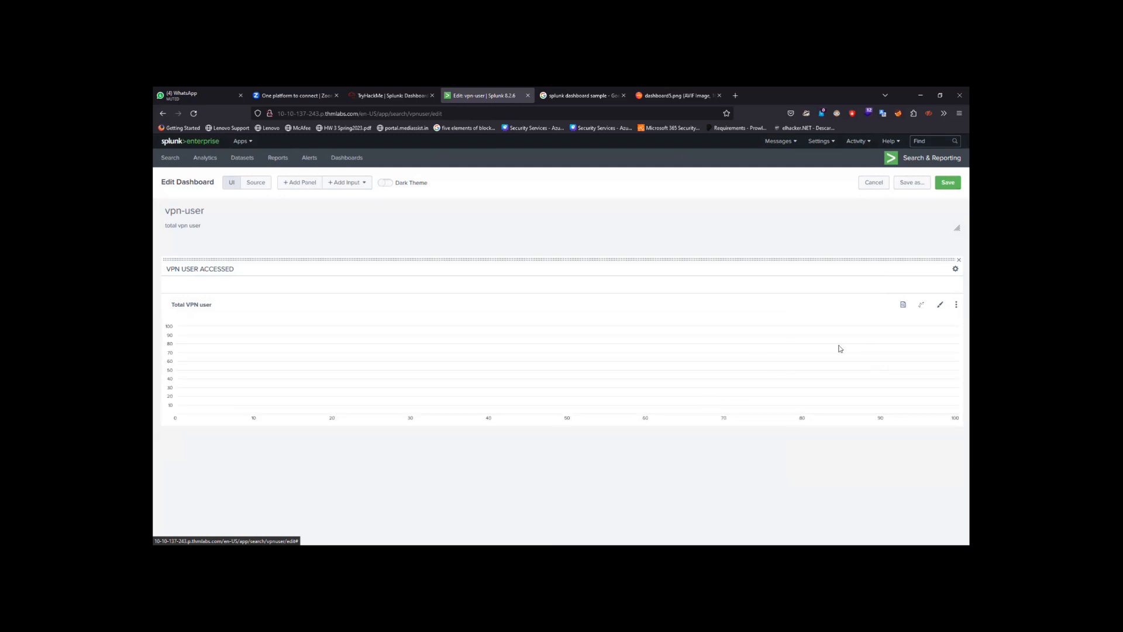
{"action": "left_click", "coordinate": [923, 308]}
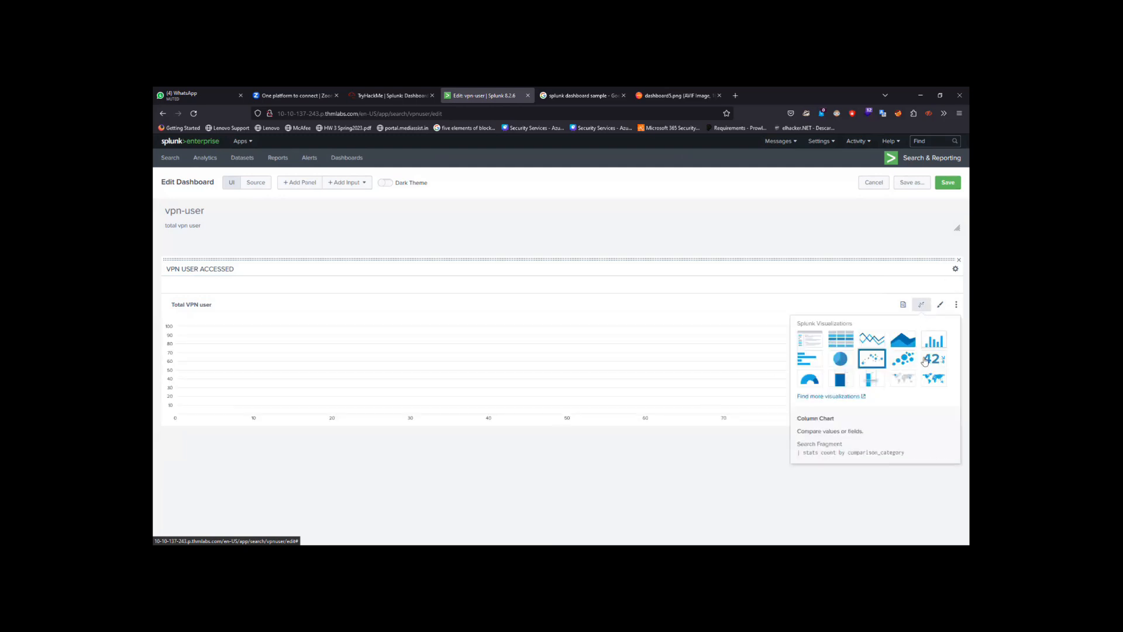
{"action": "left_click", "coordinate": [907, 363]}
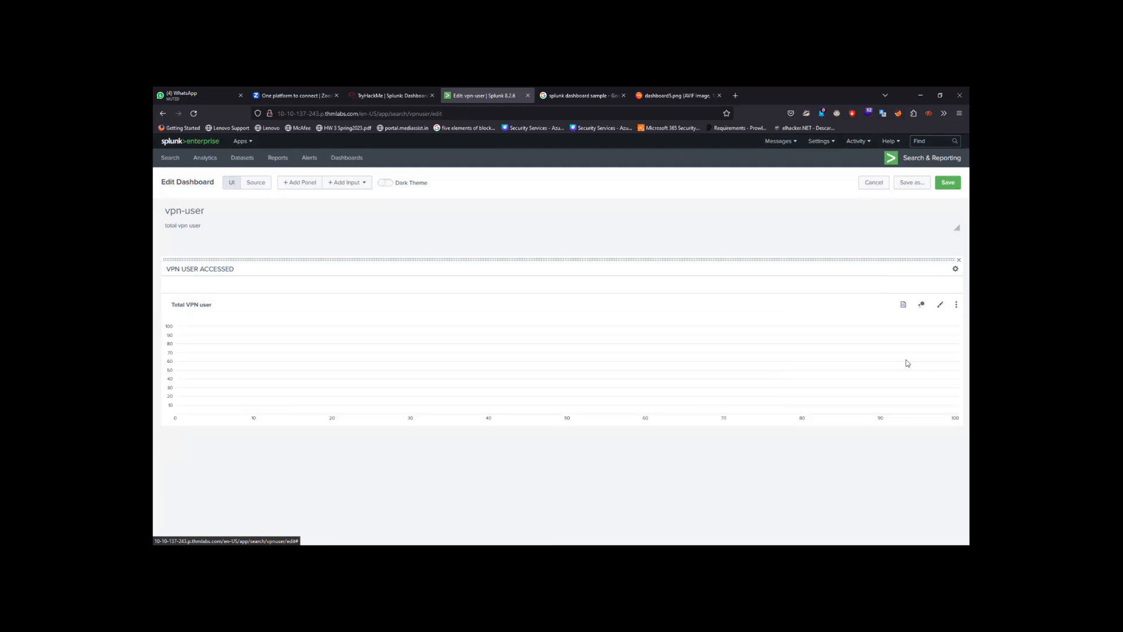
{"action": "left_click", "coordinate": [922, 305]}
{"action": "left_click", "coordinate": [928, 361]}
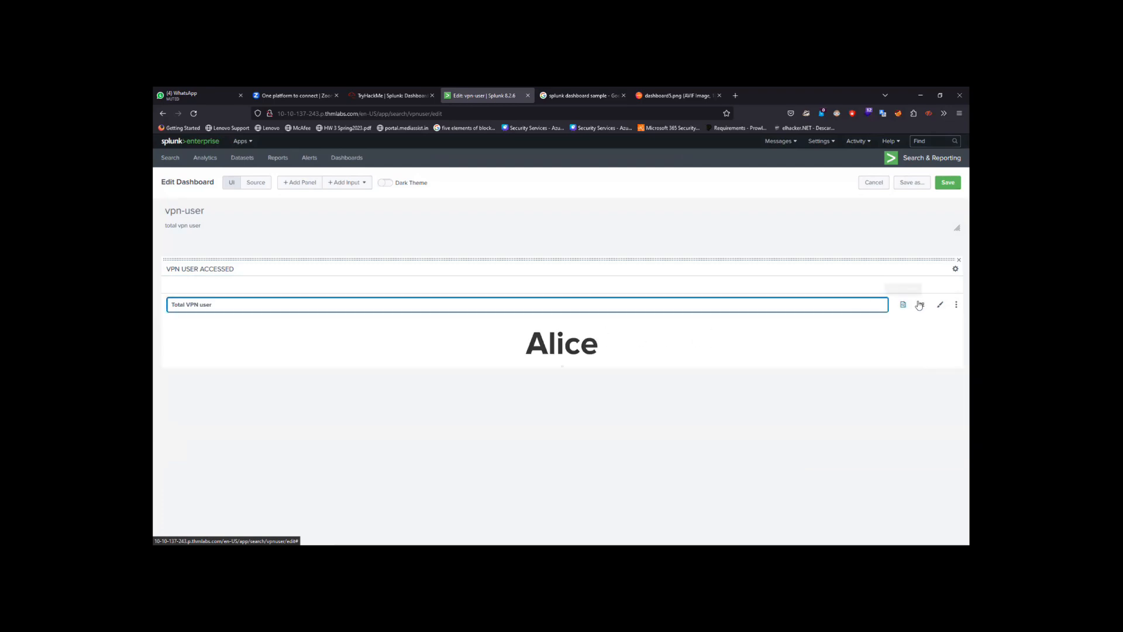
Change the Total VPN user panel's visualization to a column chart.
{"action": "left_click", "coordinate": [921, 304]}
{"action": "left_click", "coordinate": [941, 339]}
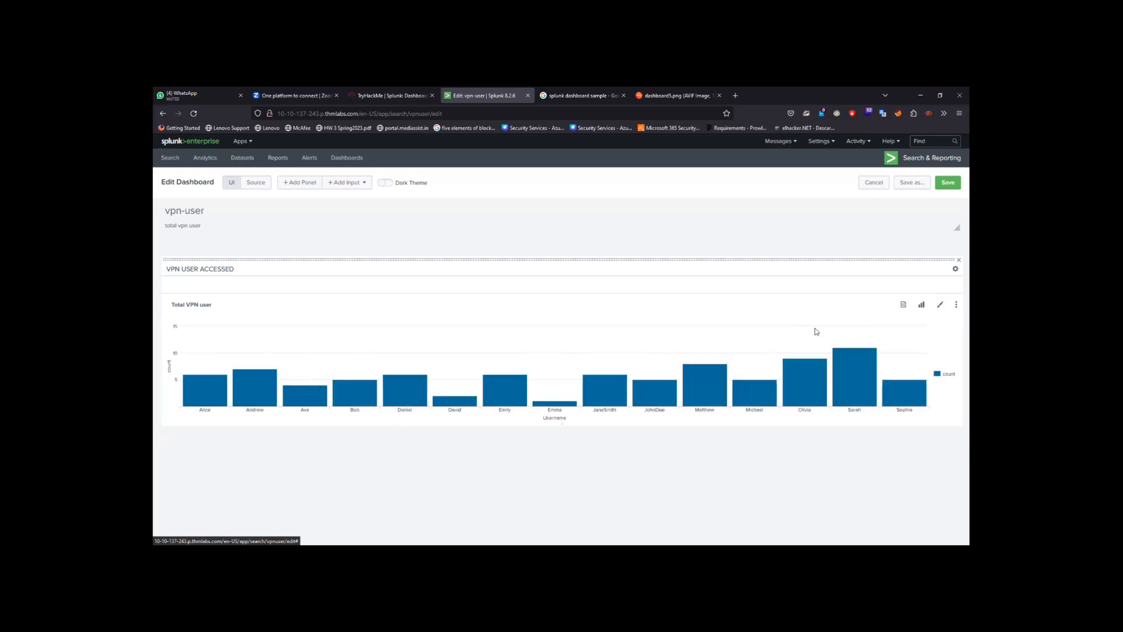
{"action": "left_click", "coordinate": [939, 308]}
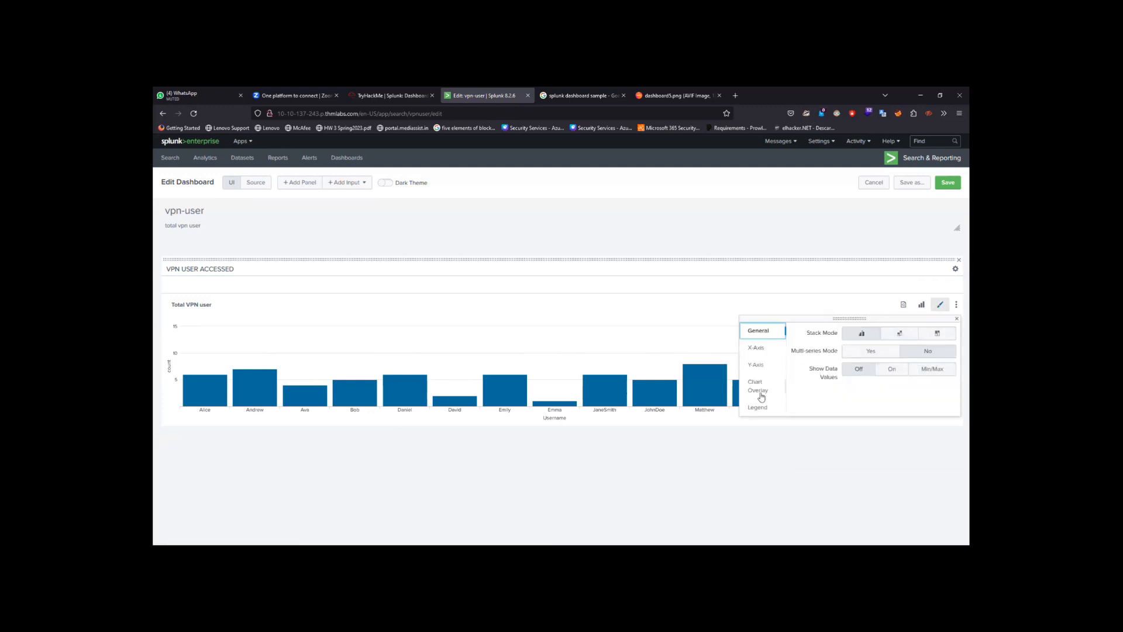
{"action": "left_click", "coordinate": [919, 305]}
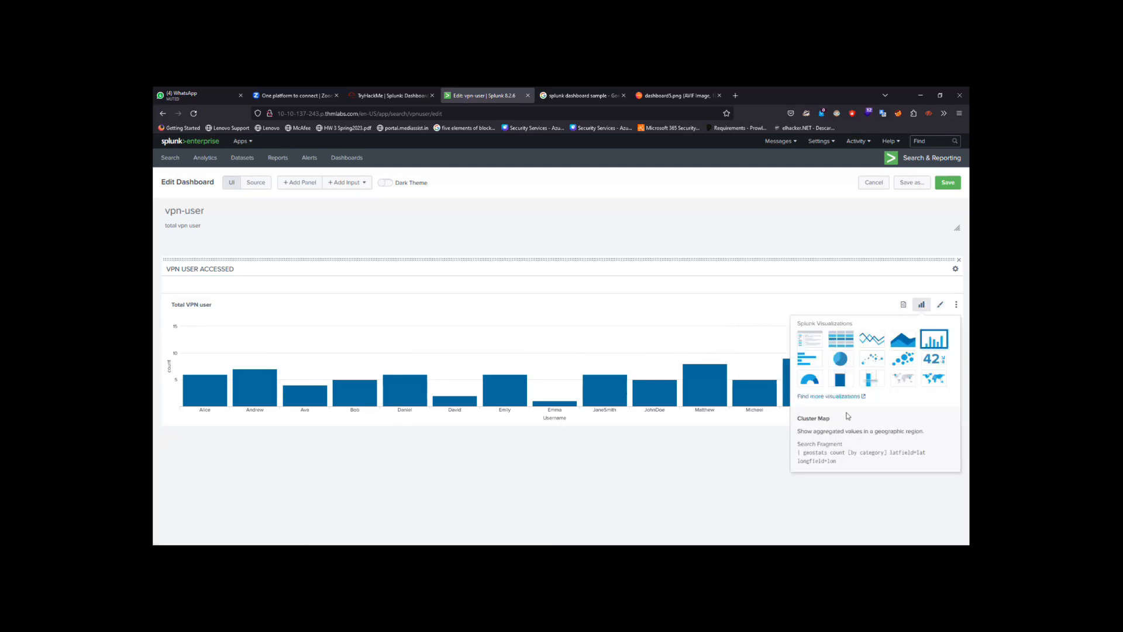
{"action": "left_click", "coordinate": [957, 304]}
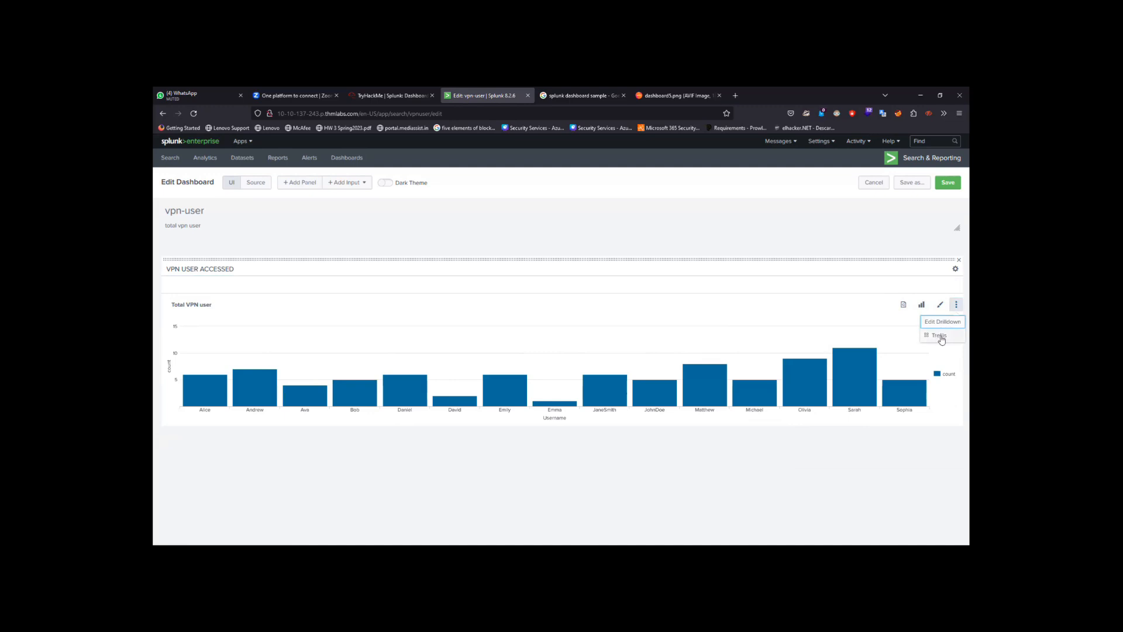
{"action": "key", "text": "Escape"}
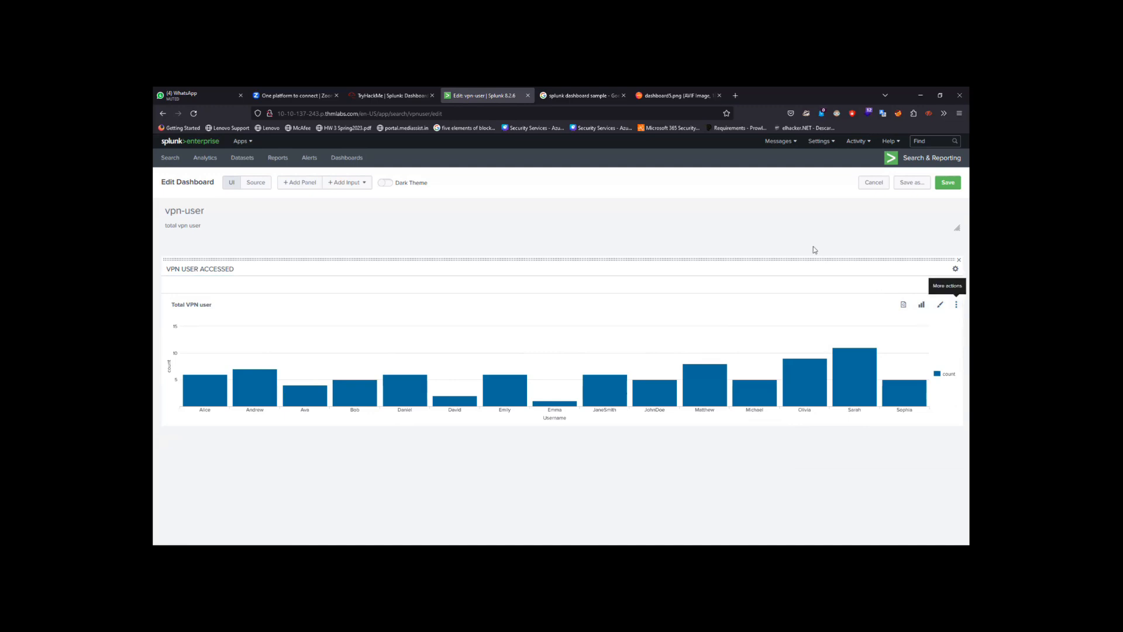
{"action": "left_click", "coordinate": [455, 305]}
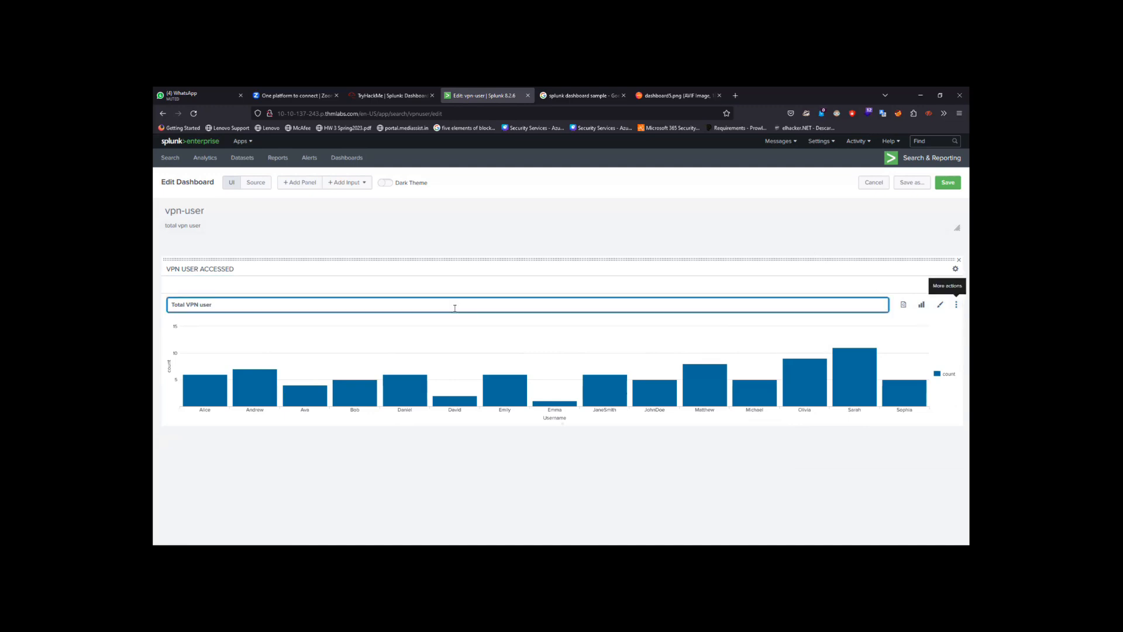
{"action": "right_click", "coordinate": [515, 391]}
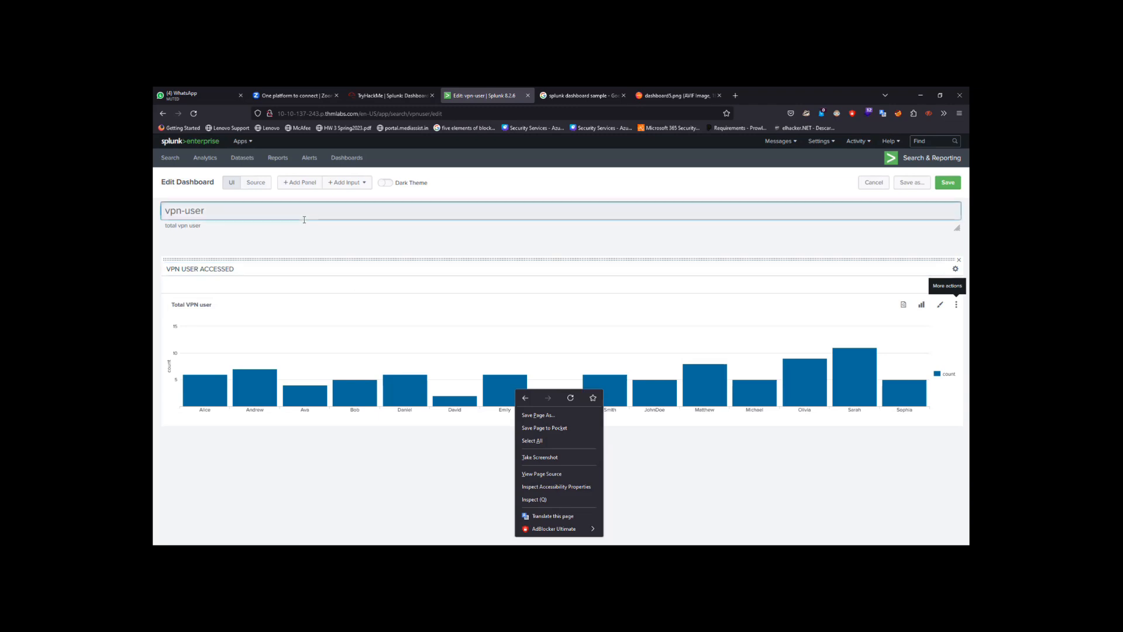
Add a second panel to the dashboard from the License Usage Data Cube report.
{"action": "left_click", "coordinate": [307, 184]}
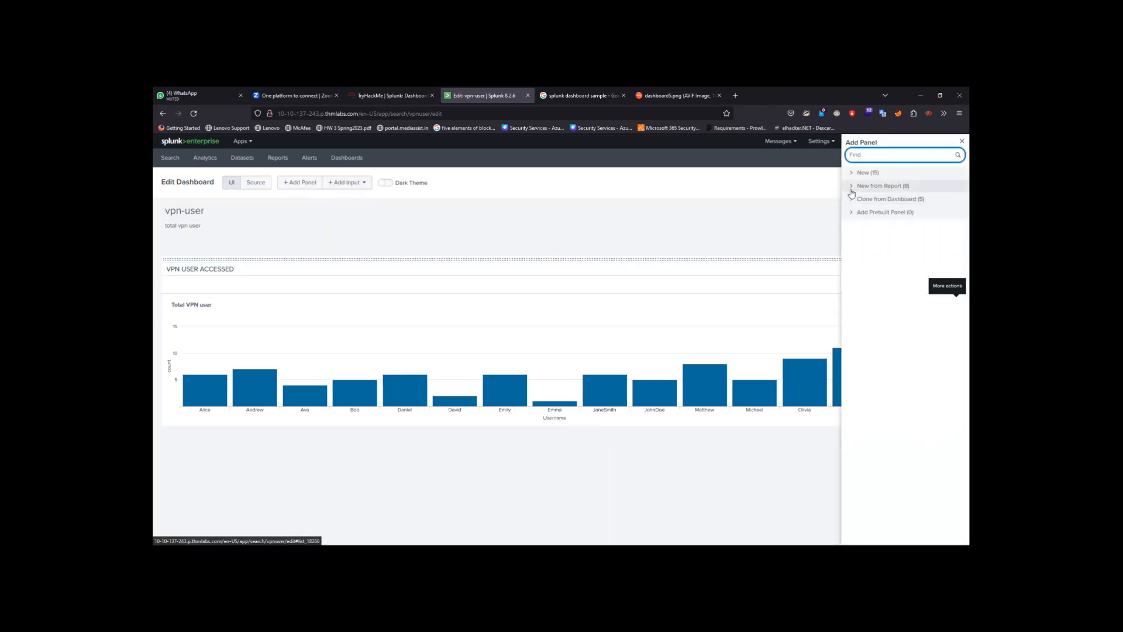
{"action": "left_click", "coordinate": [852, 187]}
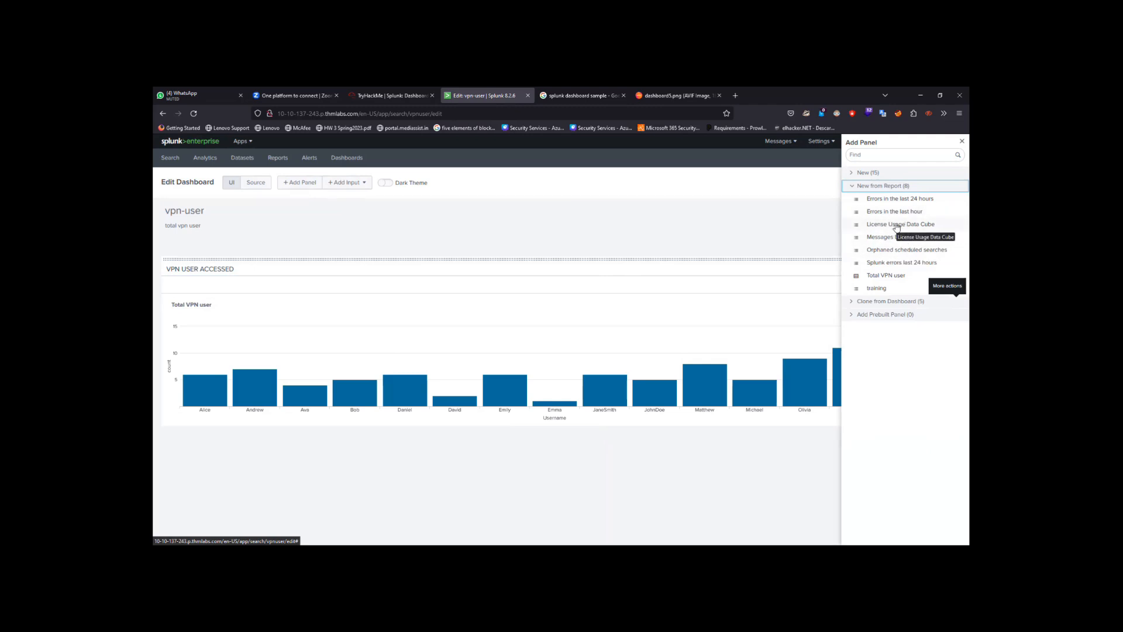
{"action": "left_click", "coordinate": [896, 226]}
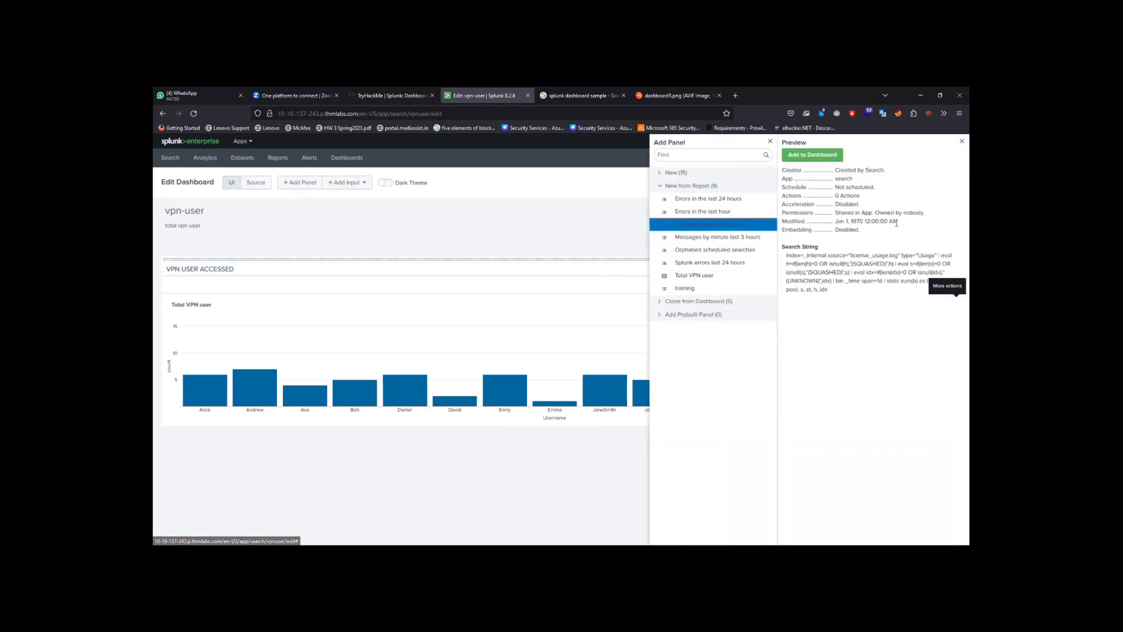
{"action": "left_click", "coordinate": [824, 155]}
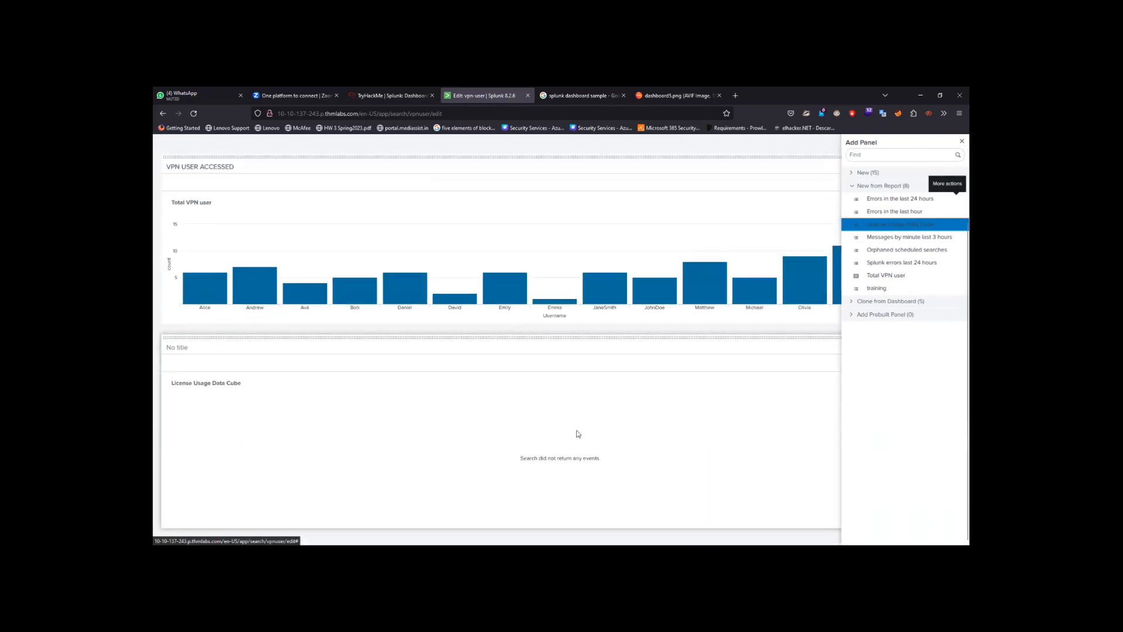
Close the panel picker and delete the License Usage Data Cube panel from the dashboard.
{"action": "left_click", "coordinate": [919, 229]}
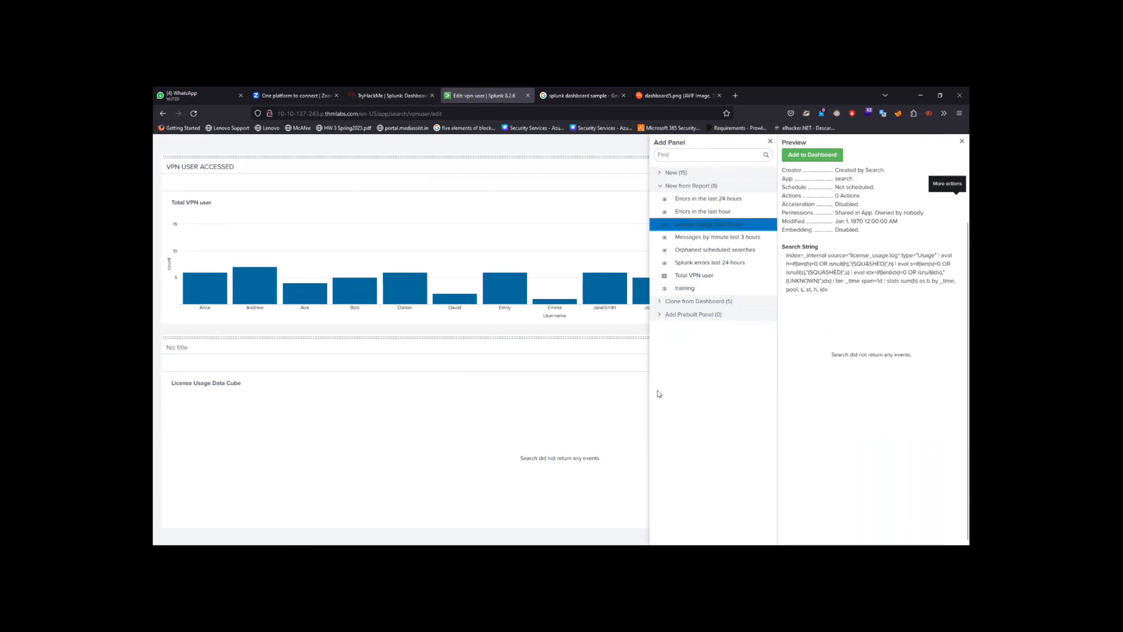
{"action": "left_click", "coordinate": [962, 142]}
{"action": "left_click", "coordinate": [962, 142]}
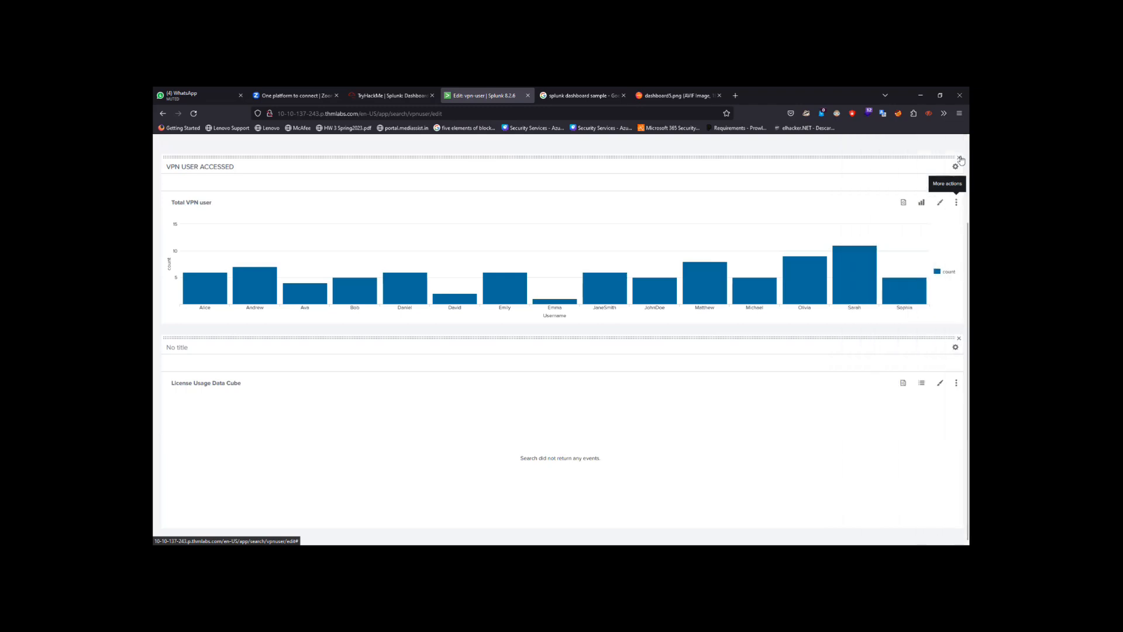
{"action": "left_click", "coordinate": [958, 337]}
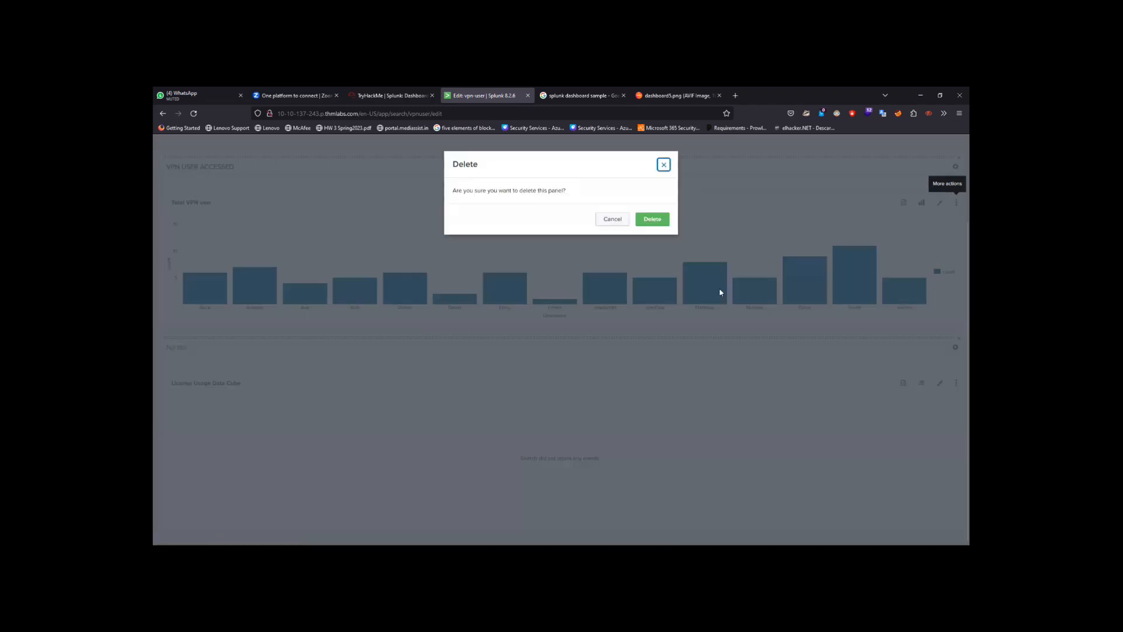
{"action": "left_click", "coordinate": [654, 219]}
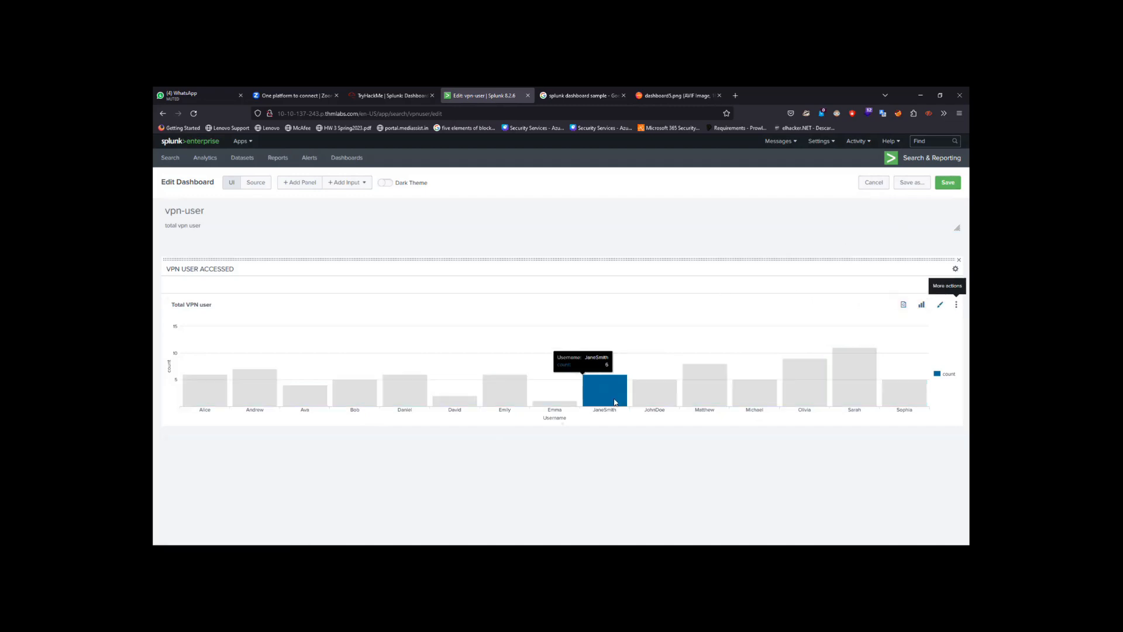
Keep the column chart visualization and save the vpn-user dashboard.
{"action": "left_click", "coordinate": [922, 305]}
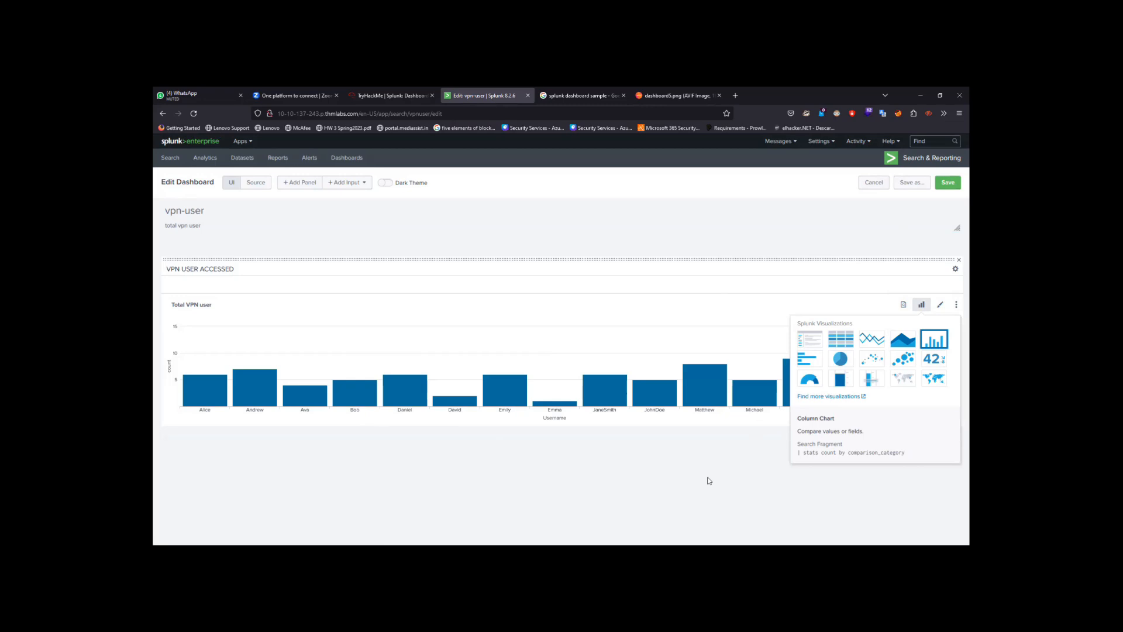
{"action": "left_click", "coordinate": [503, 228]}
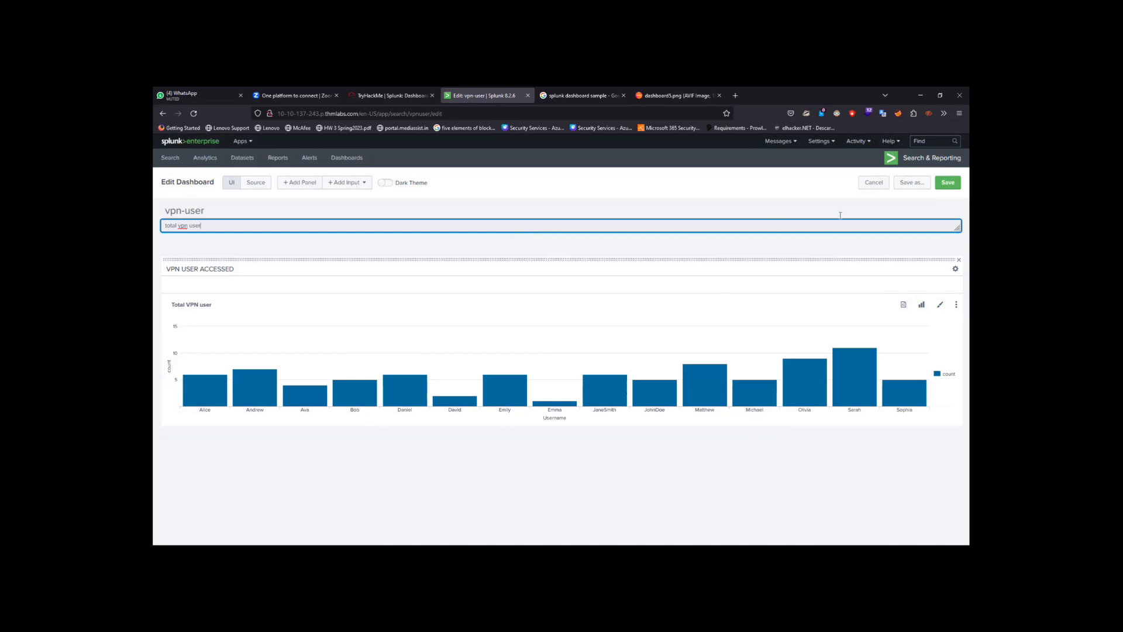
{"action": "left_click", "coordinate": [947, 182]}
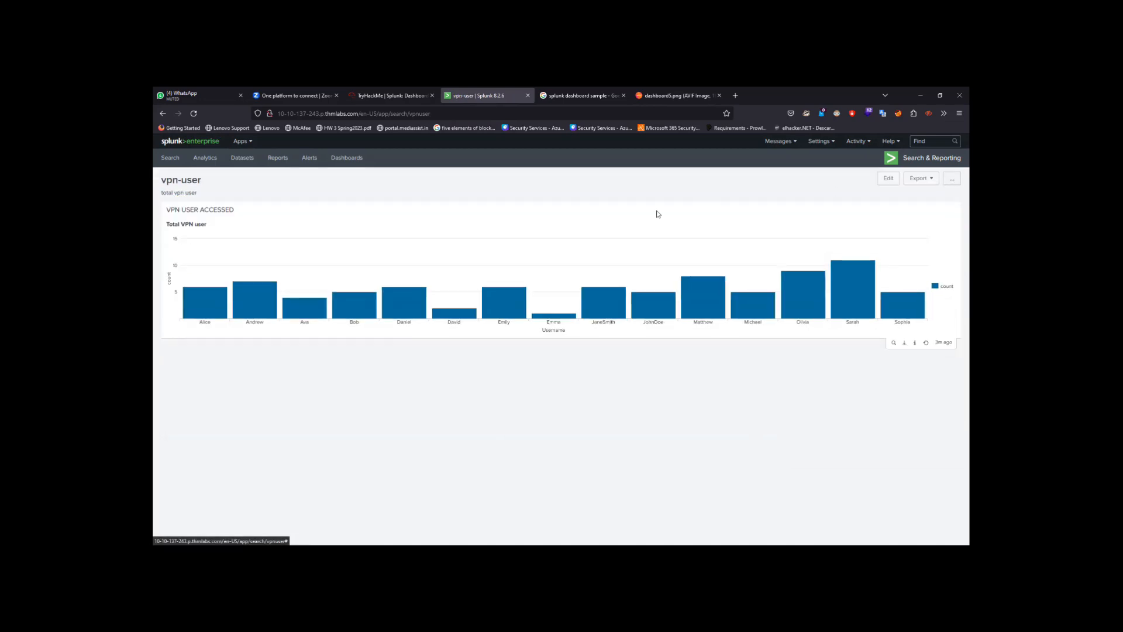
Run a new search for index=* over all time.
{"action": "left_click", "coordinate": [167, 159]}
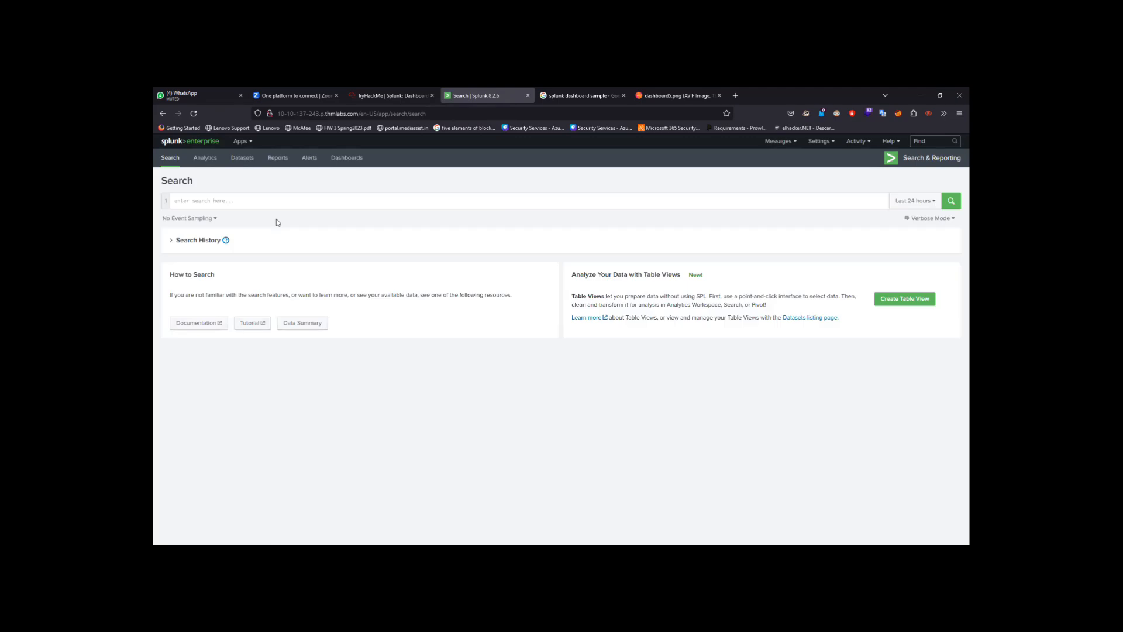
{"action": "left_click", "coordinate": [241, 199]}
{"action": "type", "text": "index=*"}
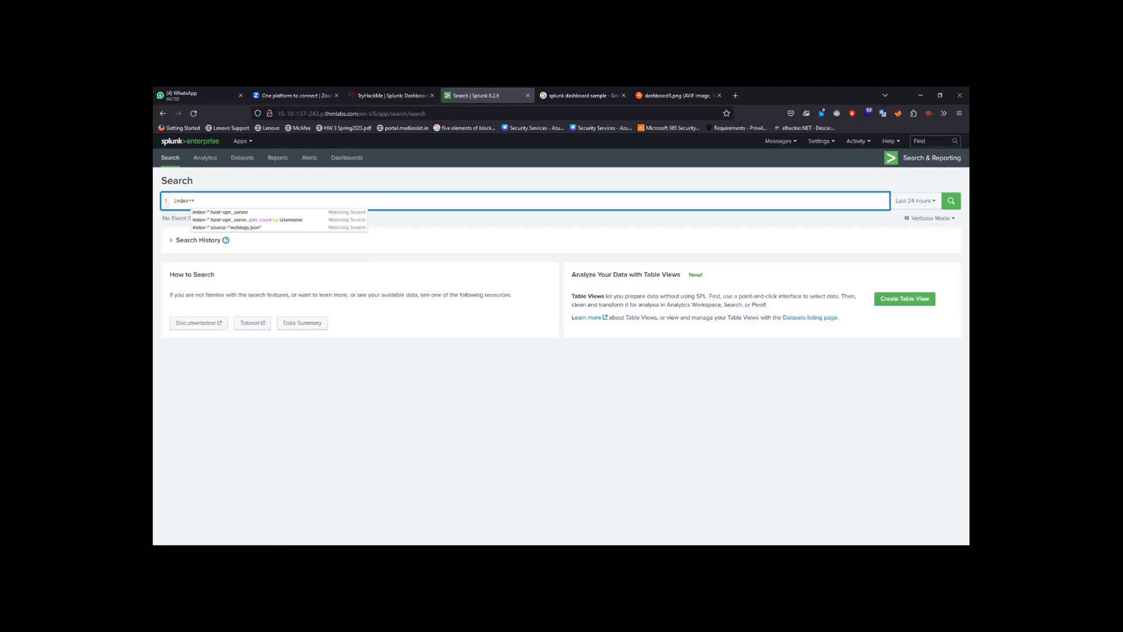
{"action": "key", "text": "Return"}
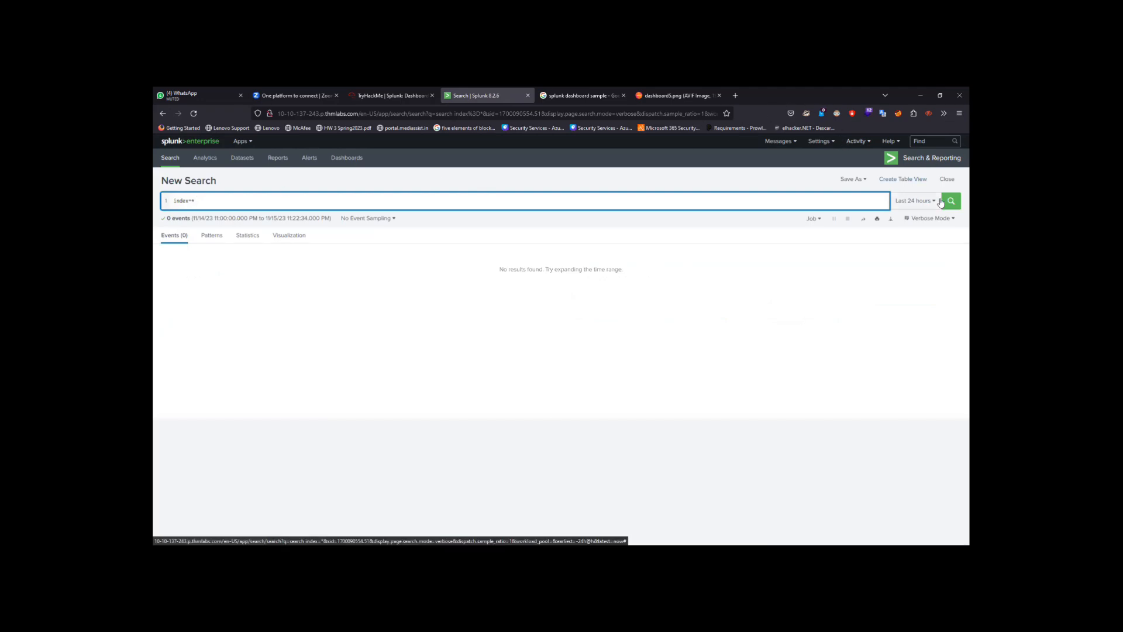
{"action": "left_click", "coordinate": [915, 201]}
{"action": "left_click", "coordinate": [884, 248]}
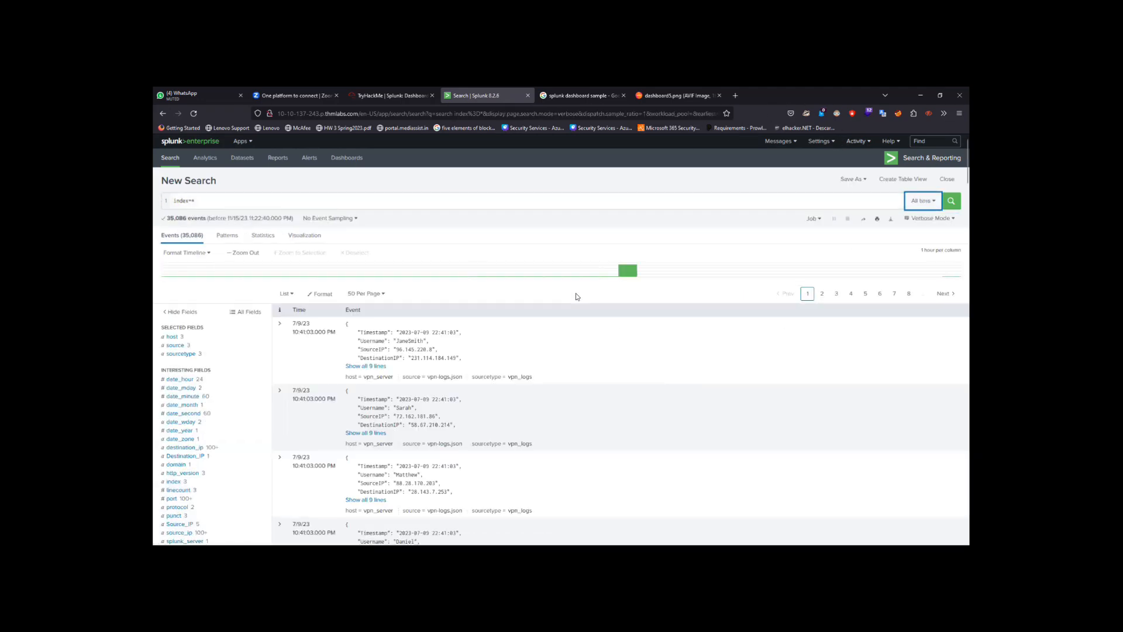
Save the search as a report titled "total event count" with description "event by all time", and start adding it to a dashboard.
{"action": "left_click", "coordinate": [866, 182]}
{"action": "left_click", "coordinate": [833, 195]}
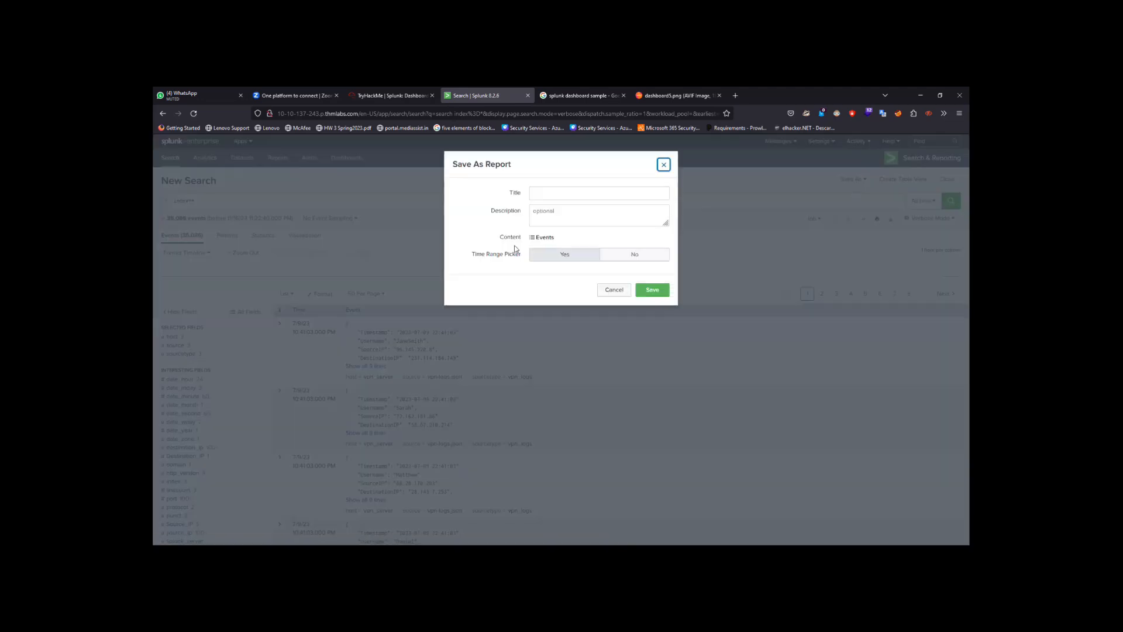
{"action": "left_click", "coordinate": [547, 195]}
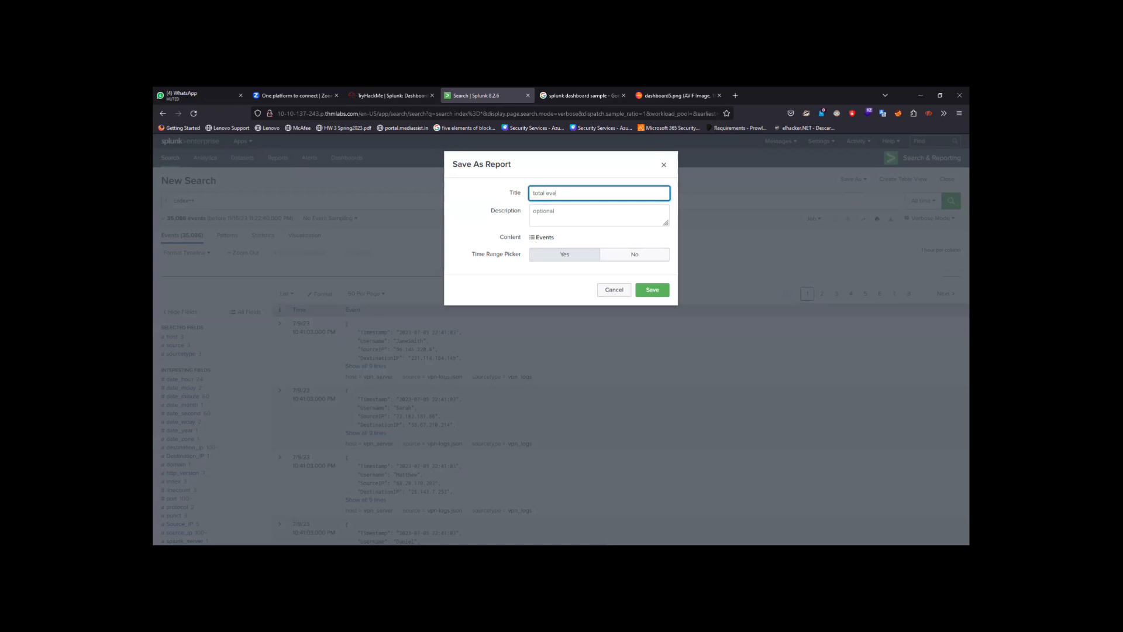
{"action": "key", "text": "Tab"}
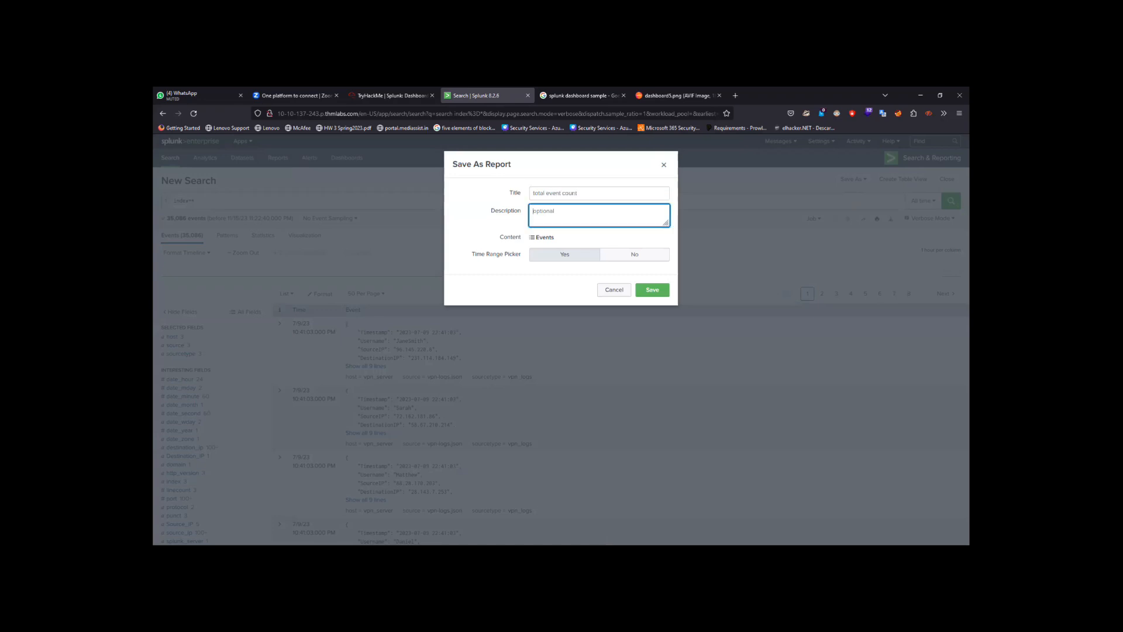
{"action": "type", "text": "event by all time"}
{"action": "left_click", "coordinate": [652, 290]}
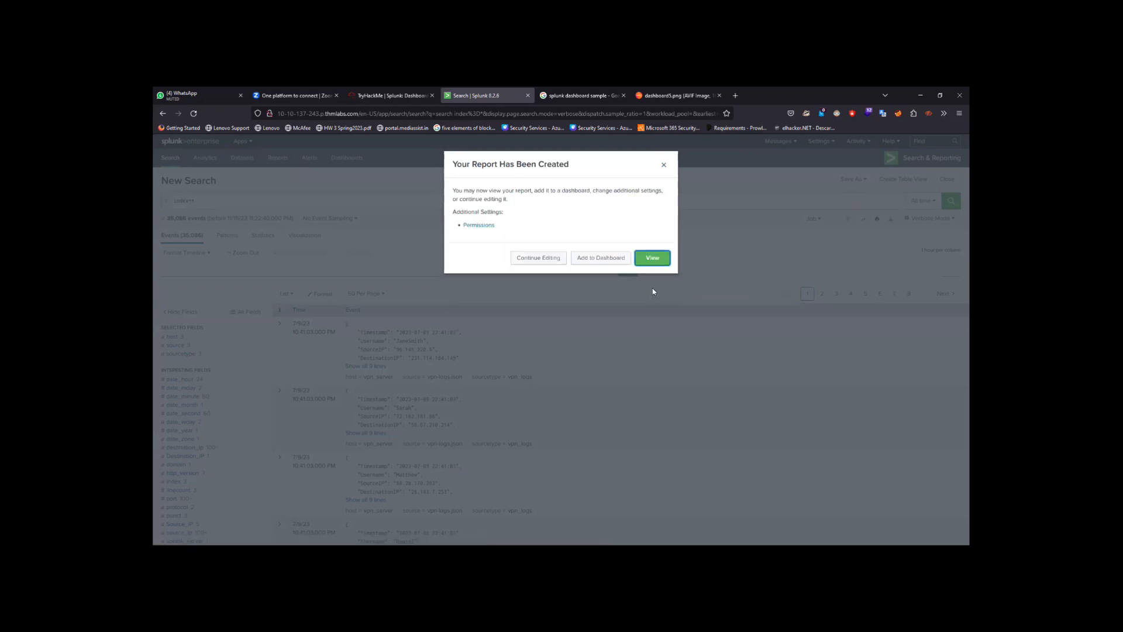
{"action": "left_click", "coordinate": [581, 263]}
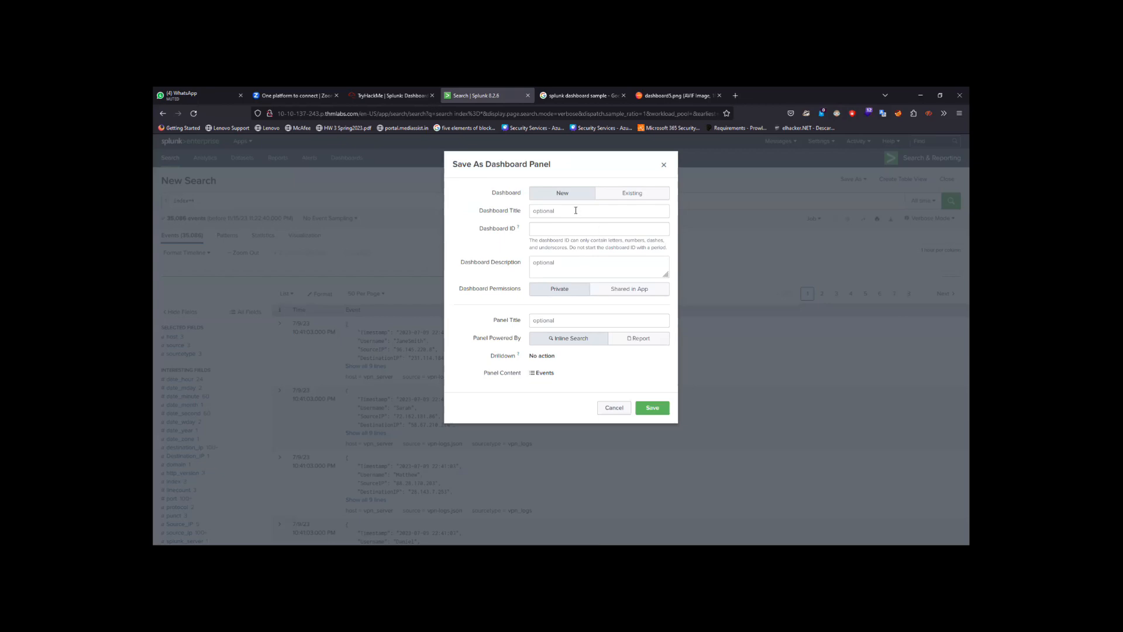
{"action": "left_click", "coordinate": [575, 211]}
{"action": "type", "text": "Total Event"}
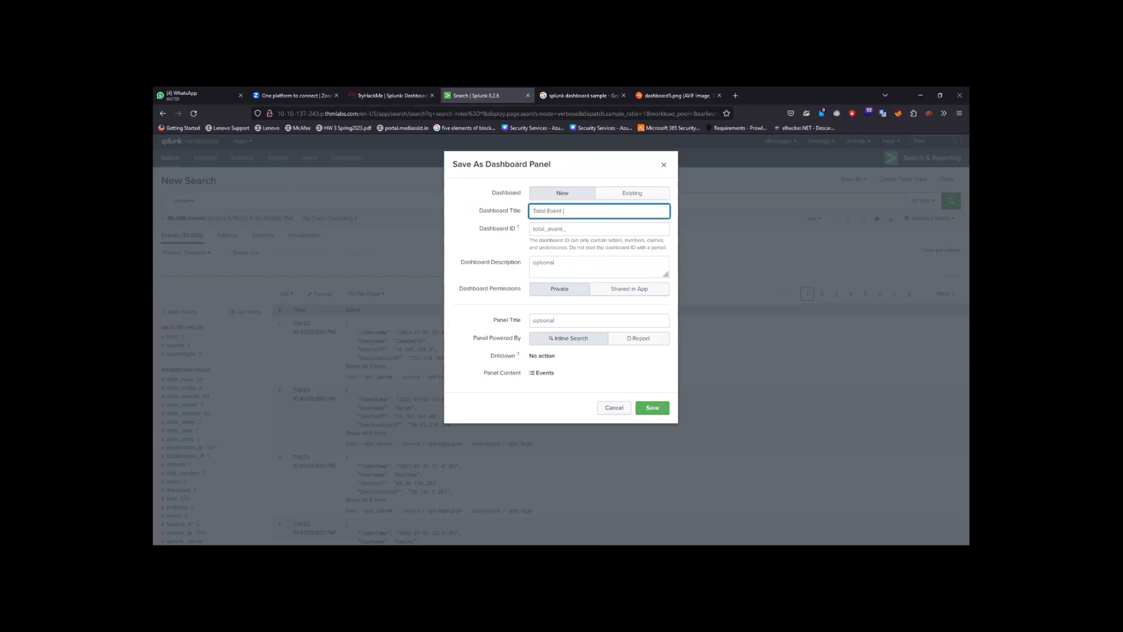
{"action": "left_click", "coordinate": [570, 260]}
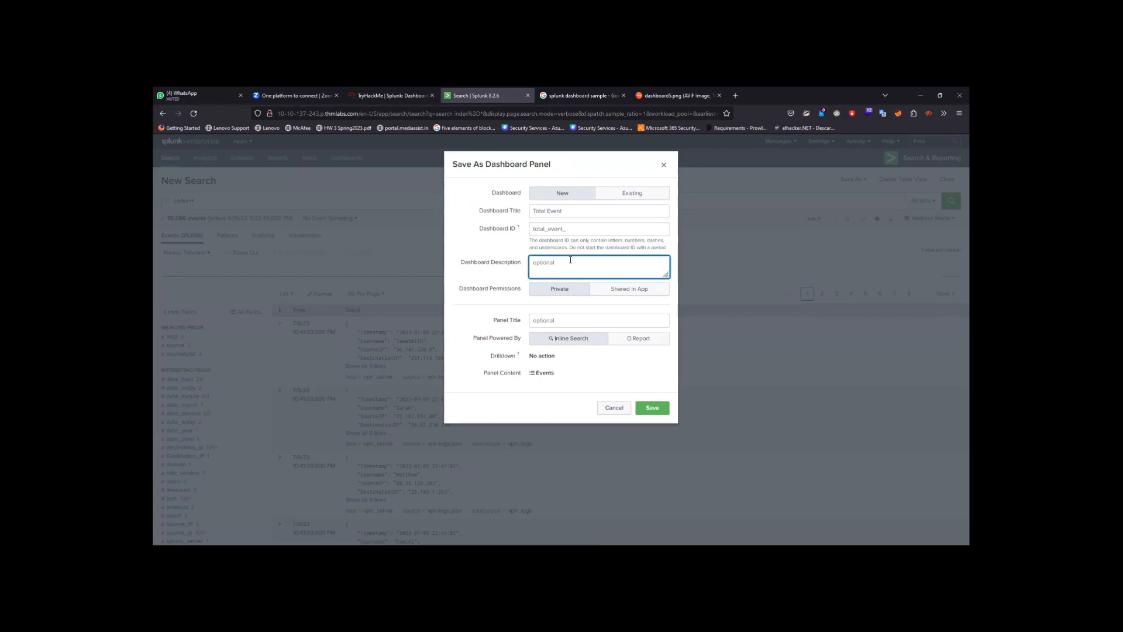
{"action": "type", "text": "Fr"}
{"action": "left_click", "coordinate": [553, 323]}
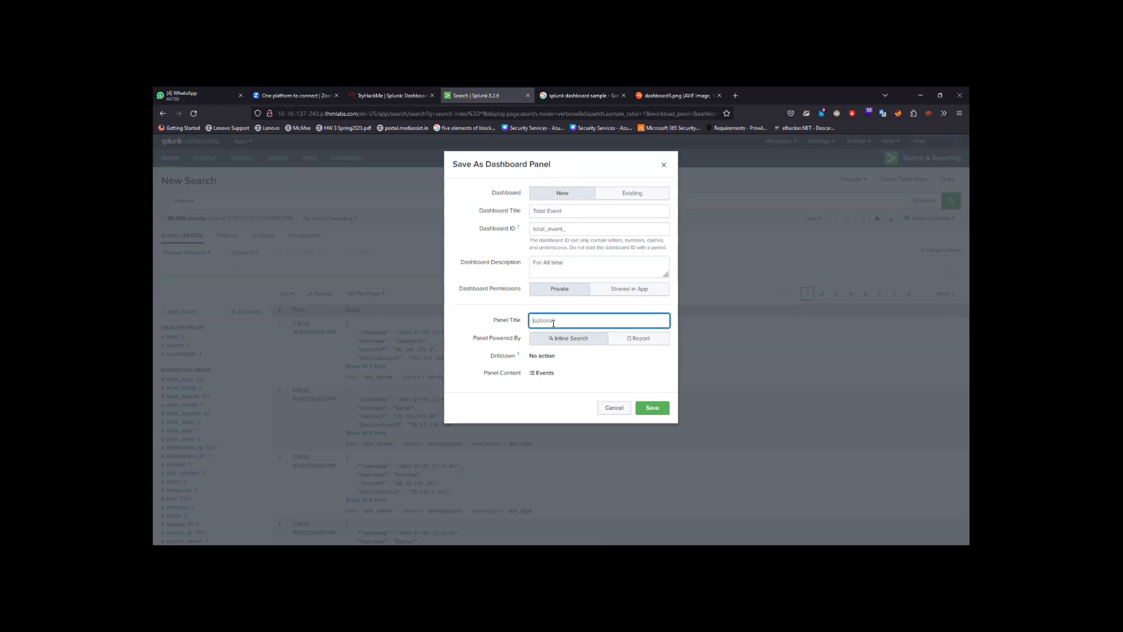
Save the search to the existing vpn-user dashboard as a panel titled "Total Event".
{"action": "left_click", "coordinate": [628, 194]}
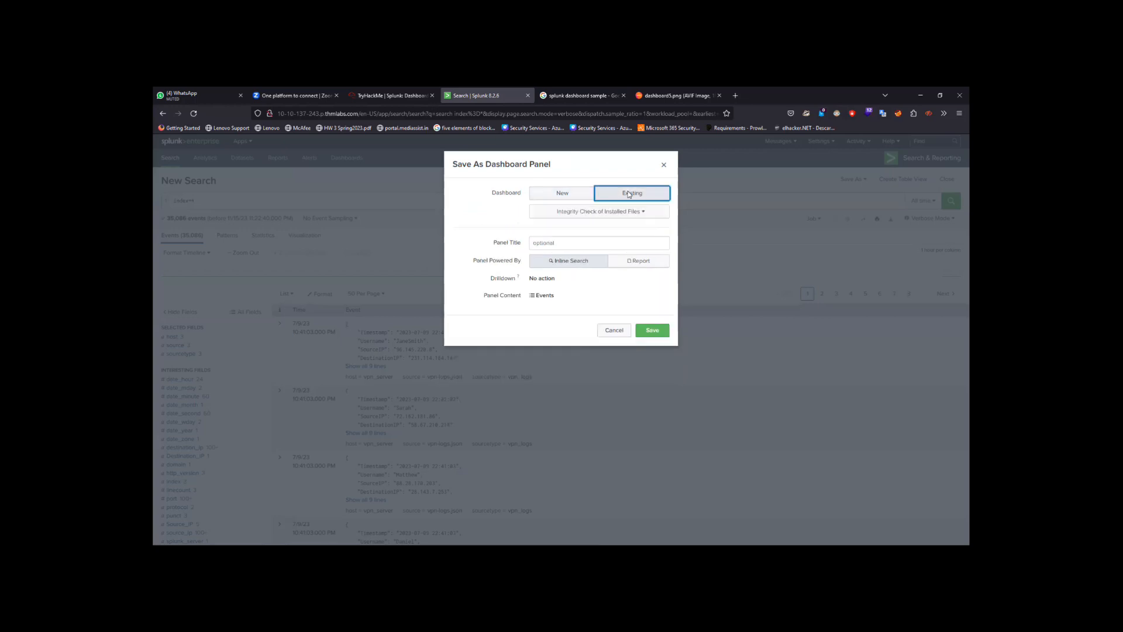
{"action": "left_click", "coordinate": [605, 211]}
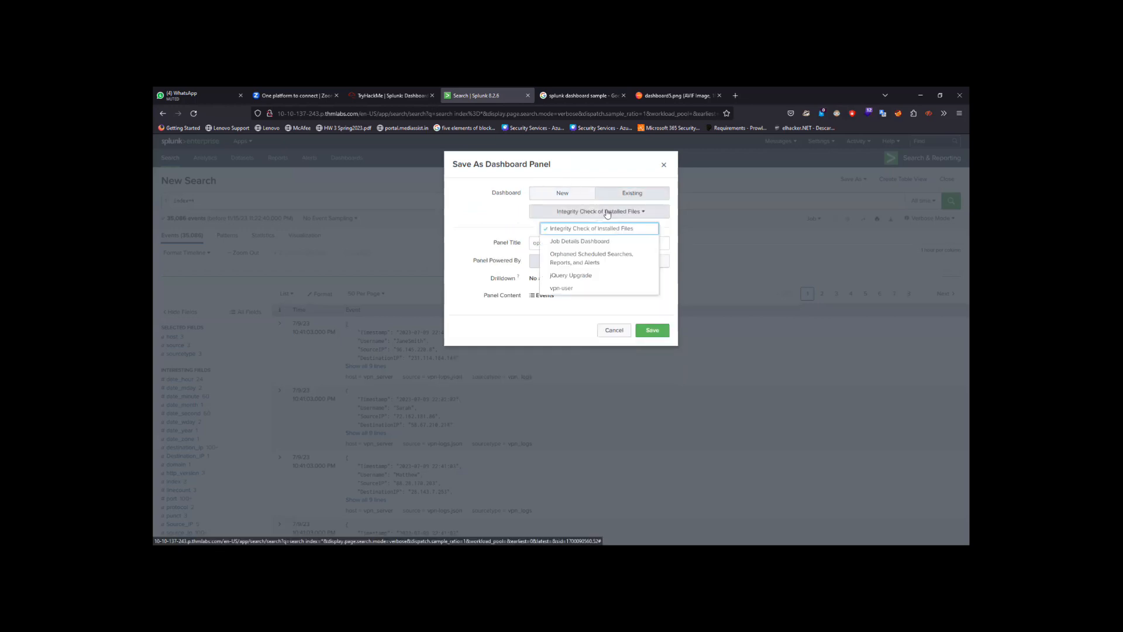
{"action": "left_click", "coordinate": [577, 289]}
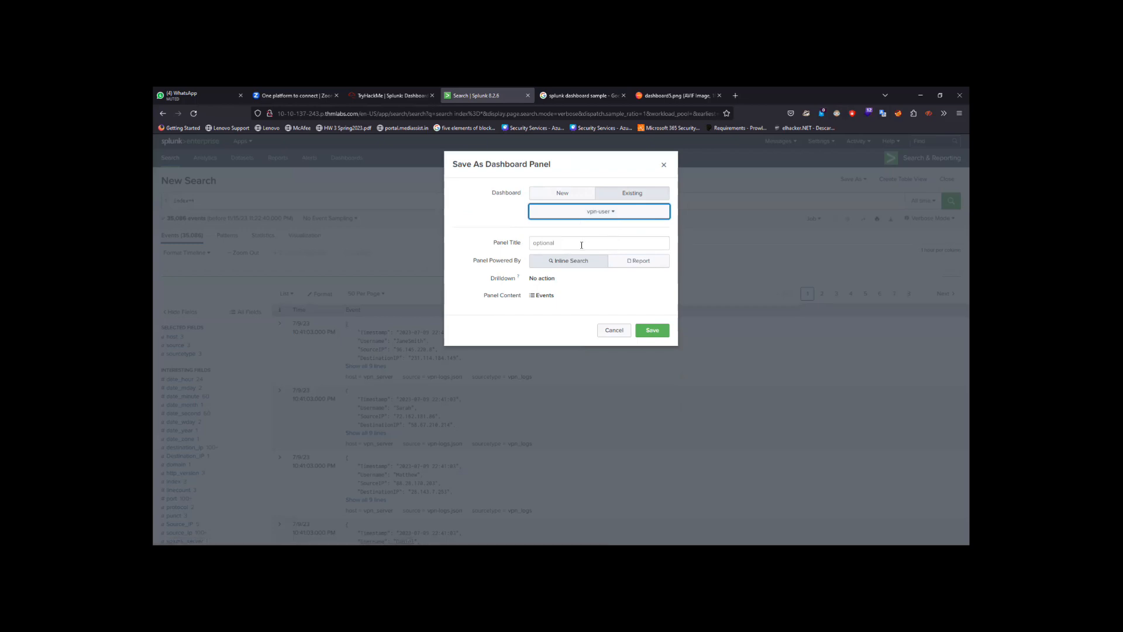
{"action": "left_click", "coordinate": [581, 243]}
{"action": "type", "text": "Total Event"}
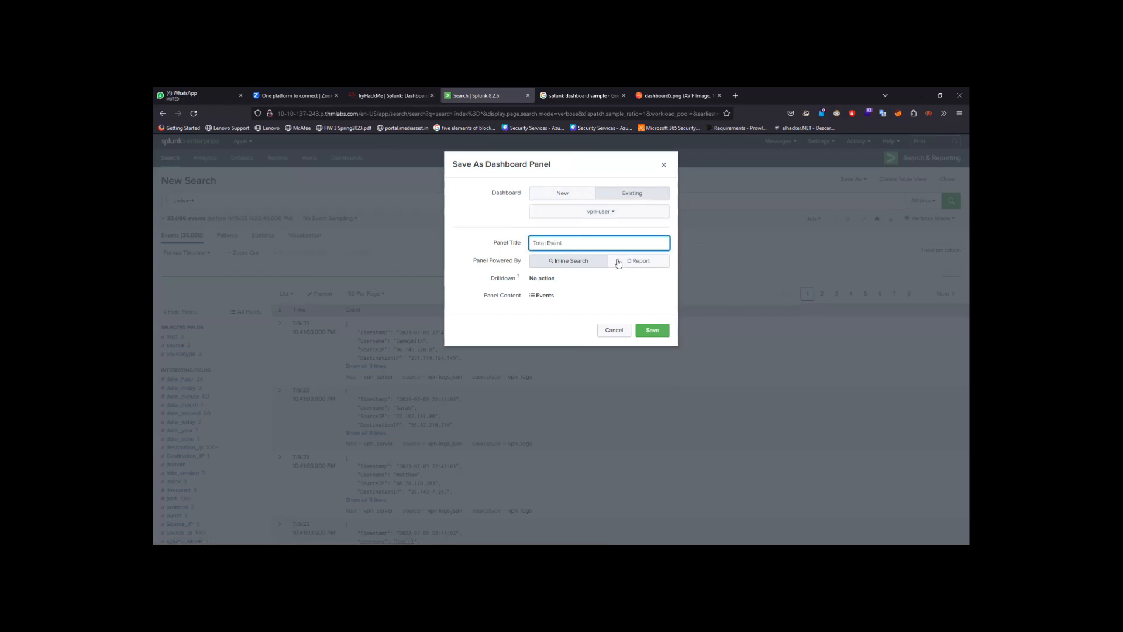
{"action": "left_click", "coordinate": [625, 212]}
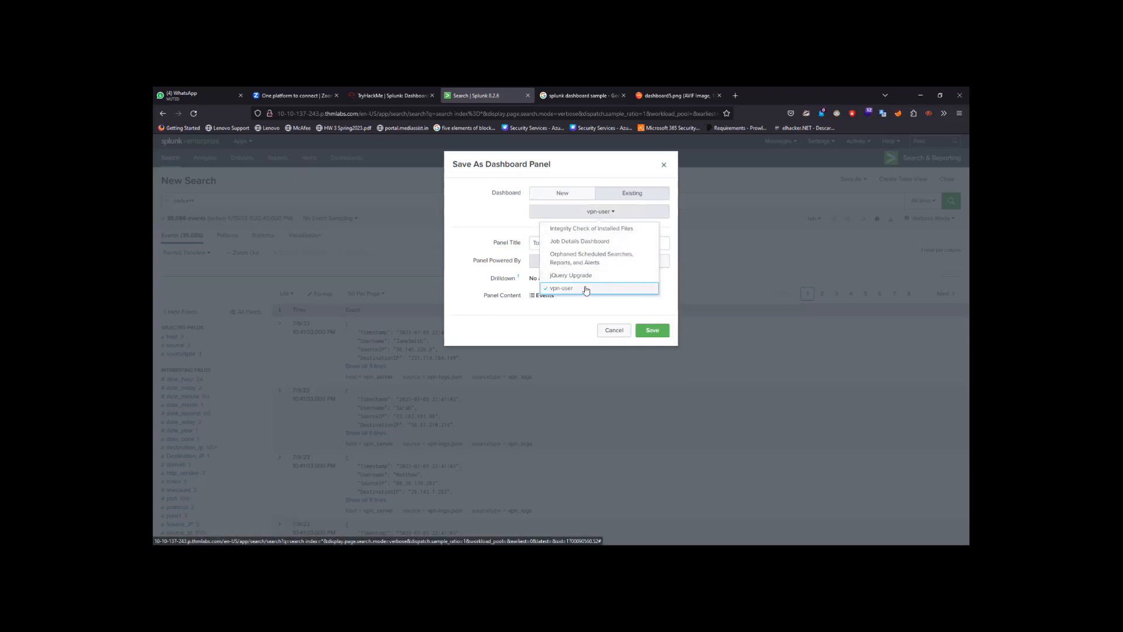
{"action": "left_click", "coordinate": [571, 326]}
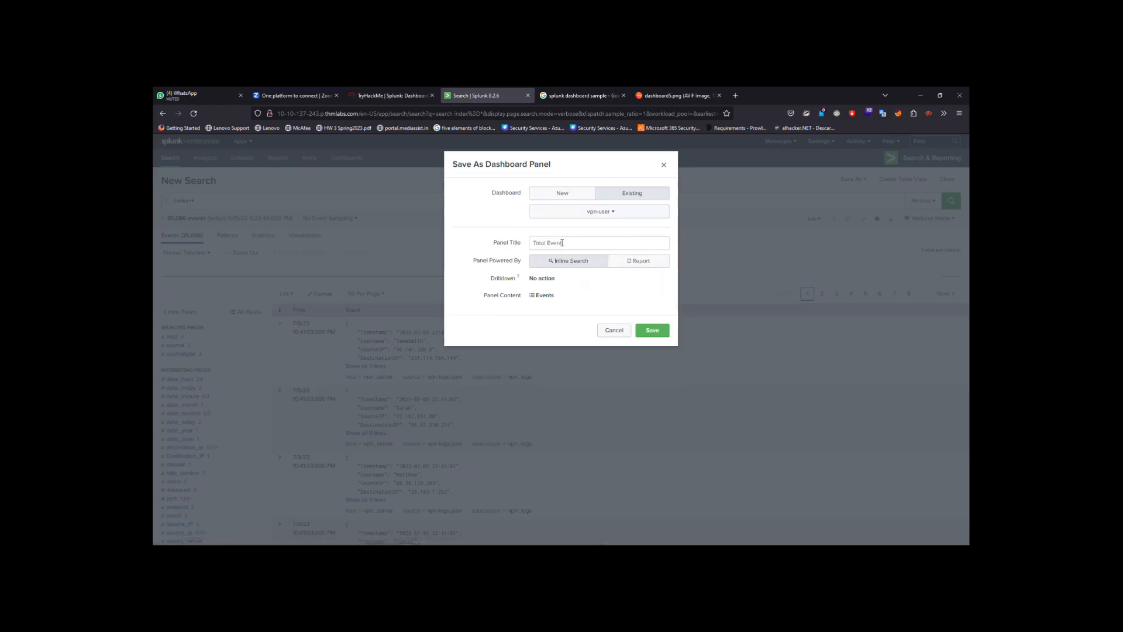
{"action": "left_click", "coordinate": [651, 331]}
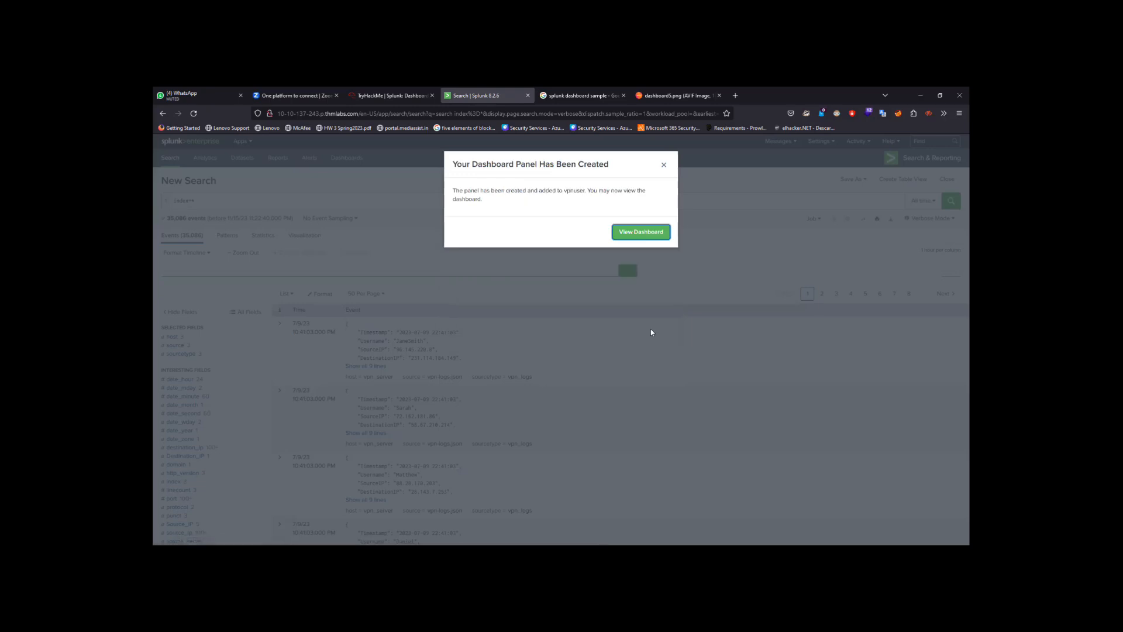
View the vpn-user dashboard and look over the chart and the Total Event panel.
{"action": "left_click", "coordinate": [651, 231]}
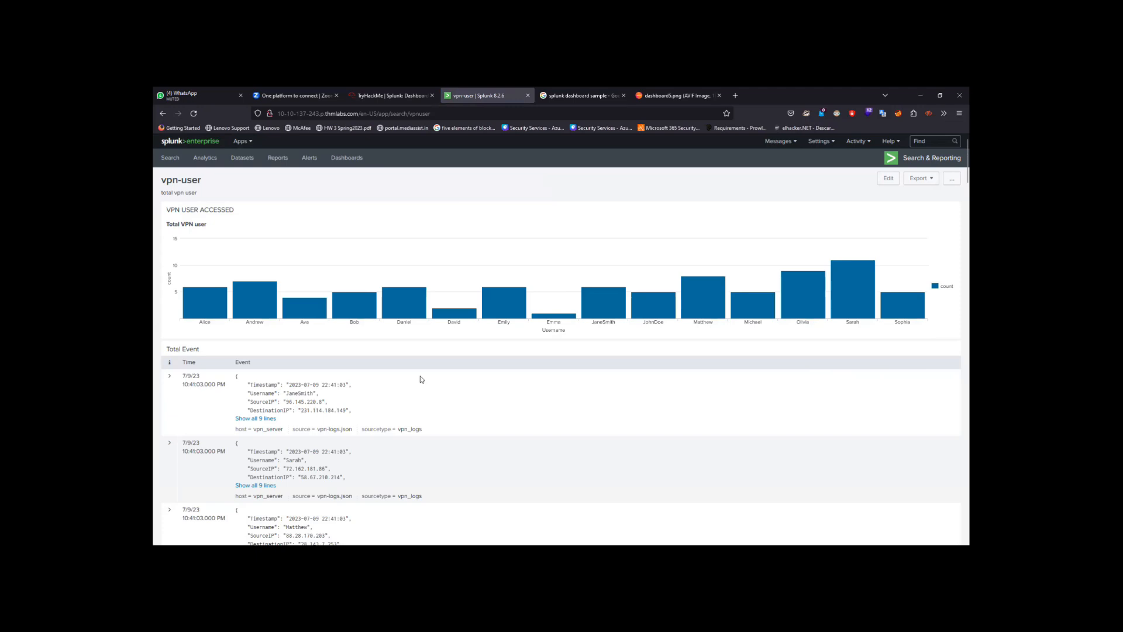
{"action": "scroll", "coordinate": [420, 379], "scroll_direction": "down", "scroll_amount": 3}
{"action": "scroll", "coordinate": [419, 379], "scroll_direction": "up", "scroll_amount": 3}
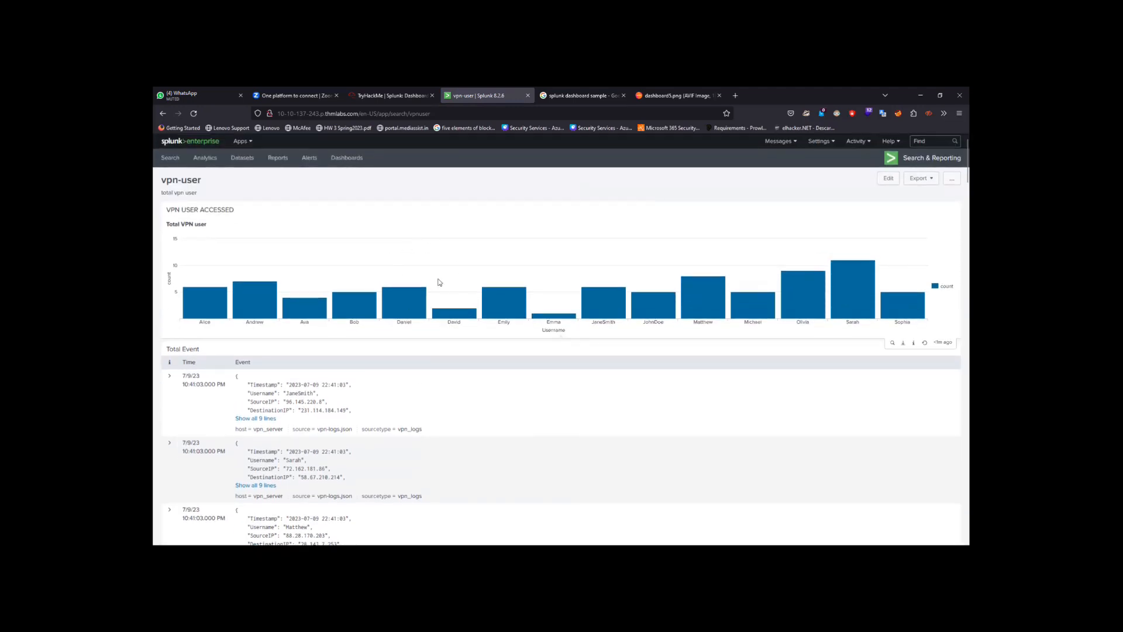
{"action": "scroll", "coordinate": [446, 334], "scroll_direction": "down", "scroll_amount": 3}
{"action": "scroll", "coordinate": [447, 380], "scroll_direction": "down", "scroll_amount": 5}
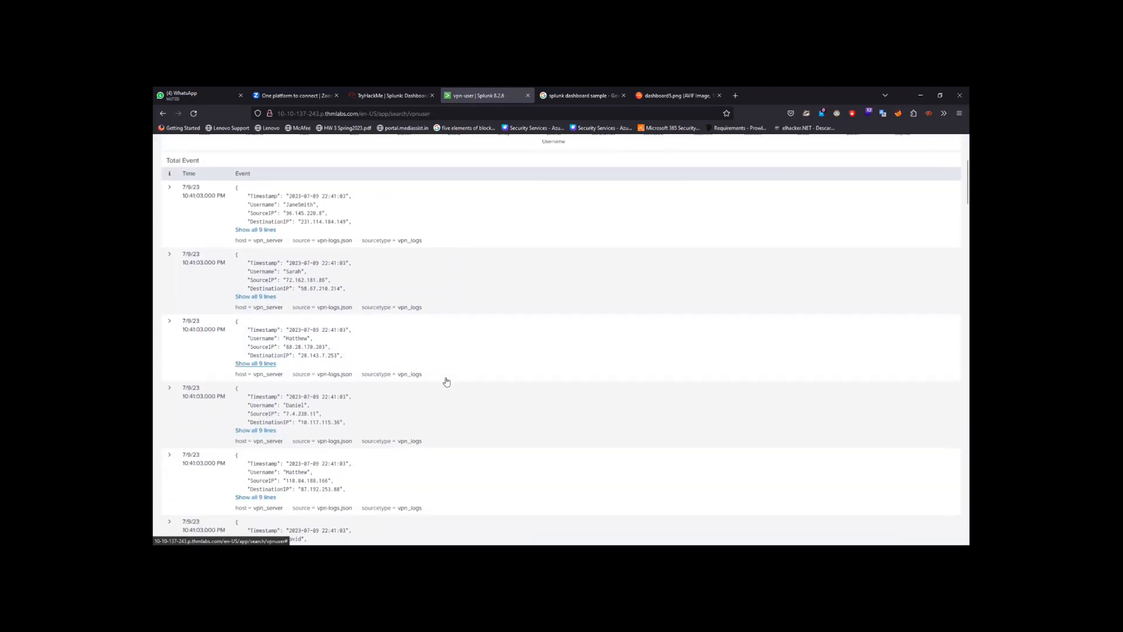
{"action": "scroll", "coordinate": [446, 380], "scroll_direction": "up", "scroll_amount": 8}
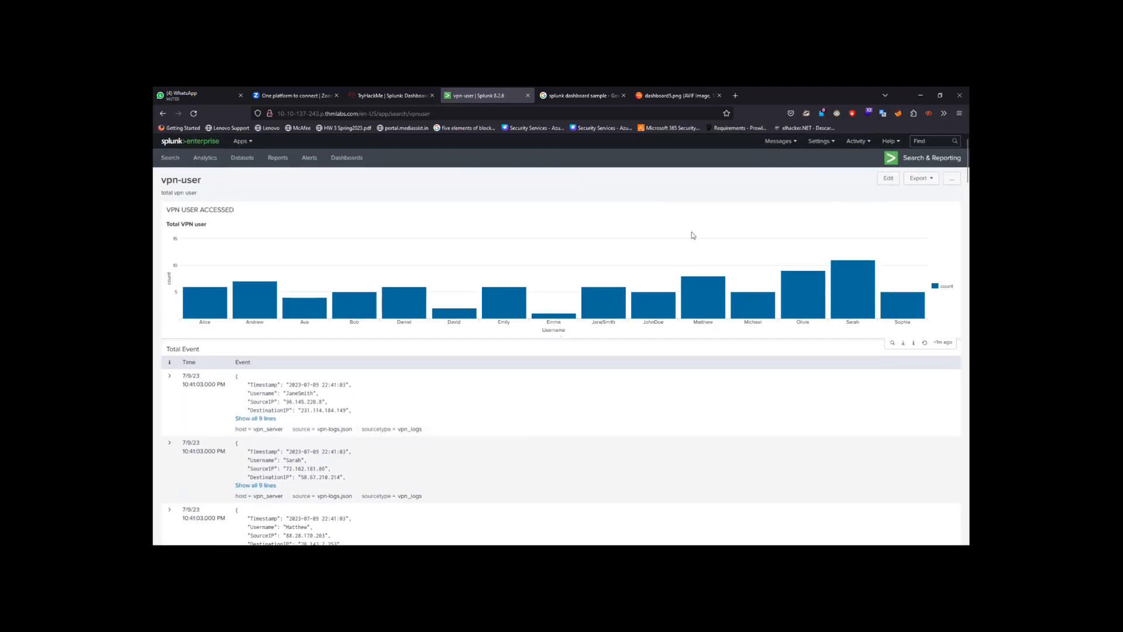
Open the vpn-user dashboard for editing and try the Single Value visualization on the Total Event panel.
{"action": "left_click", "coordinate": [887, 178]}
{"action": "scroll", "coordinate": [658, 414], "scroll_direction": "down", "scroll_amount": 1}
{"action": "scroll", "coordinate": [658, 414], "scroll_direction": "down", "scroll_amount": 4}
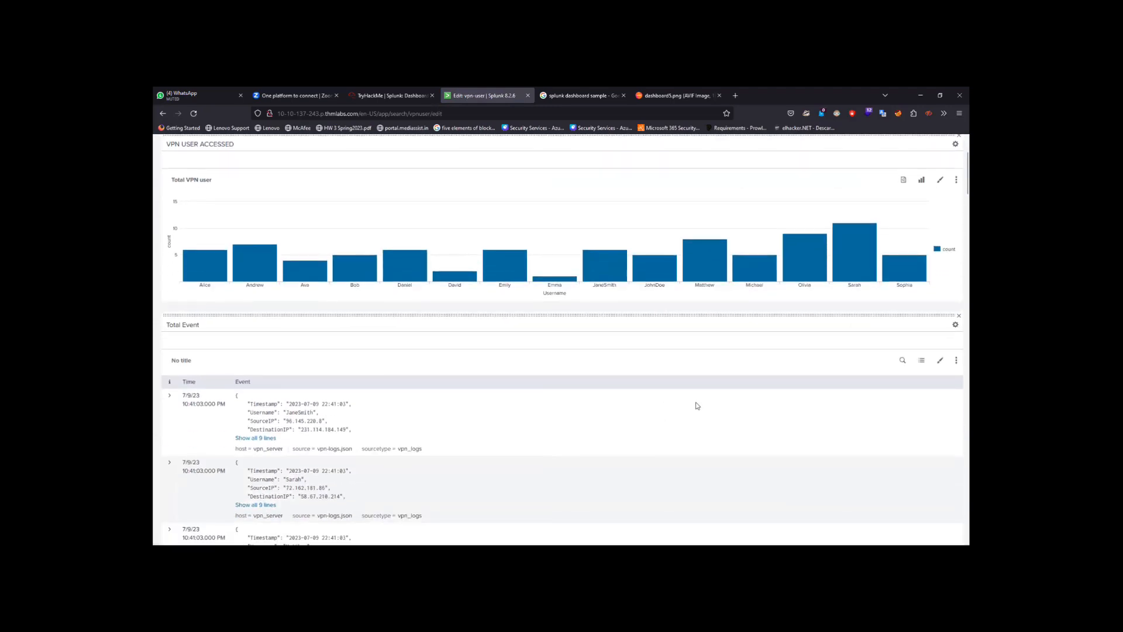
{"action": "left_click", "coordinate": [922, 363]}
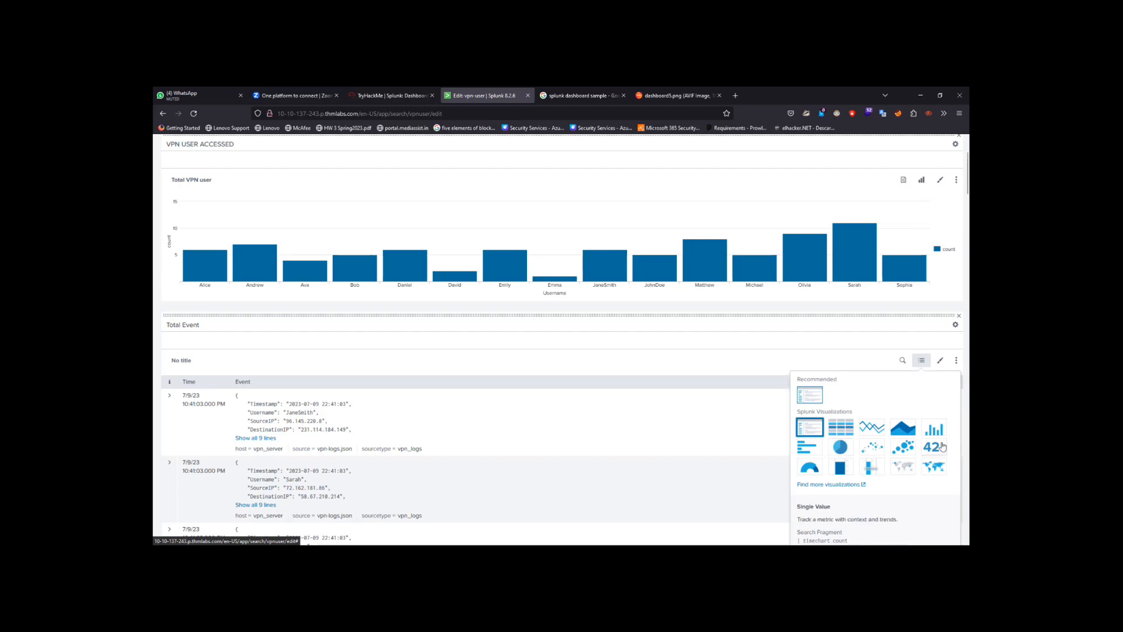
{"action": "left_click", "coordinate": [934, 447]}
{"action": "scroll", "coordinate": [748, 468], "scroll_direction": "down", "scroll_amount": 1}
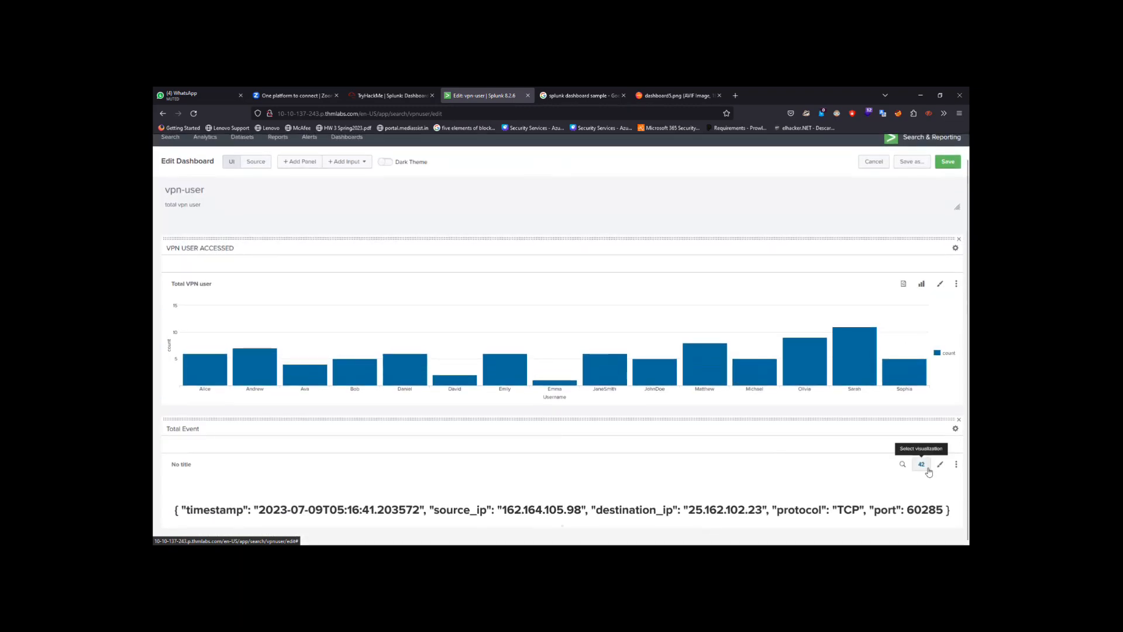
Try a pie chart and a line chart as the Total Event panel's visualization.
{"action": "left_click", "coordinate": [928, 469]}
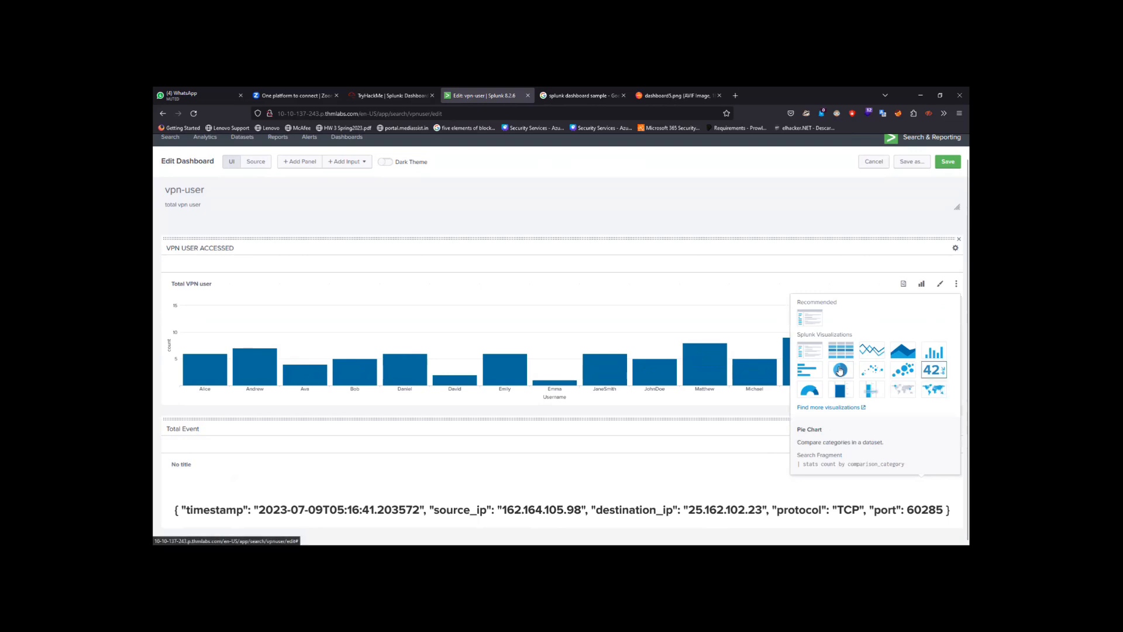
{"action": "left_click", "coordinate": [934, 369]}
{"action": "scroll", "coordinate": [691, 349], "scroll_direction": "down", "scroll_amount": 3}
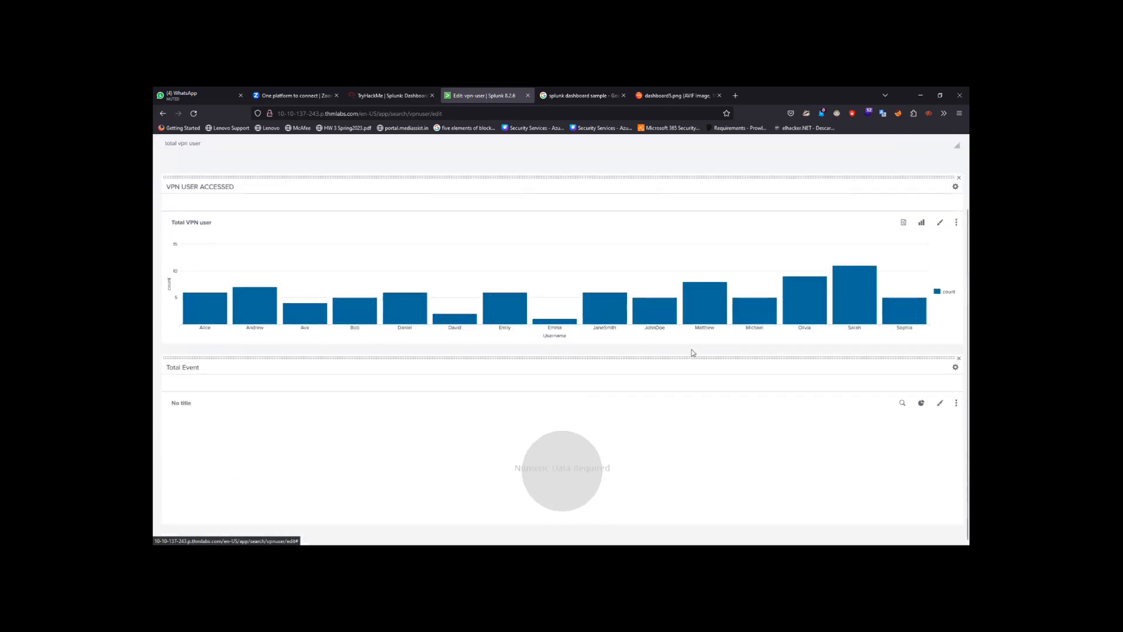
{"action": "left_click", "coordinate": [922, 409]}
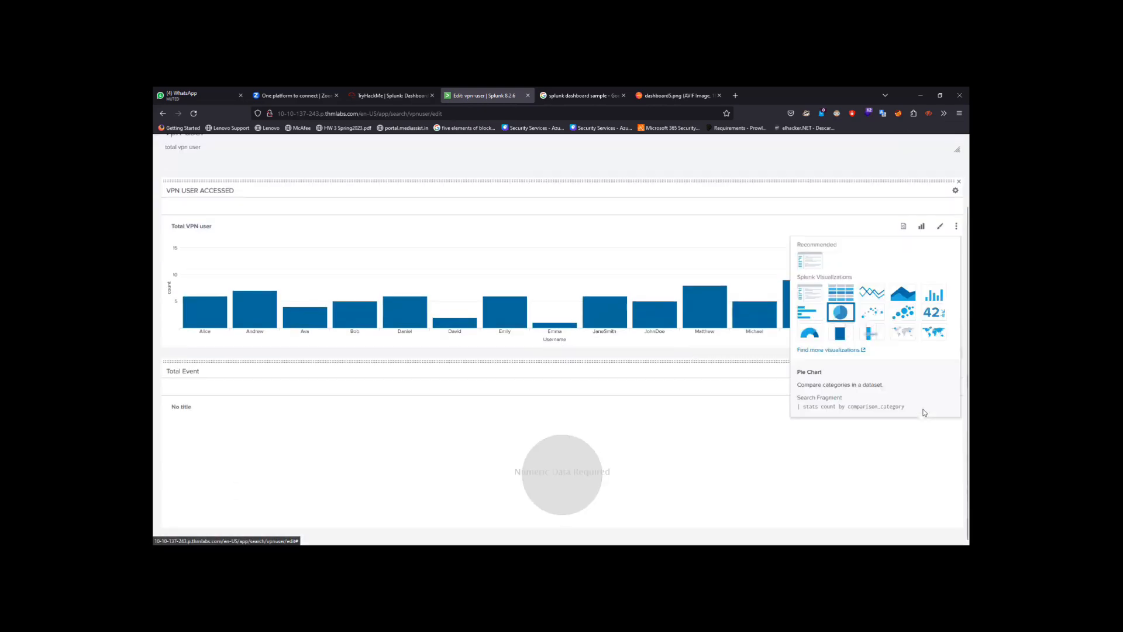
{"action": "left_click", "coordinate": [875, 291]}
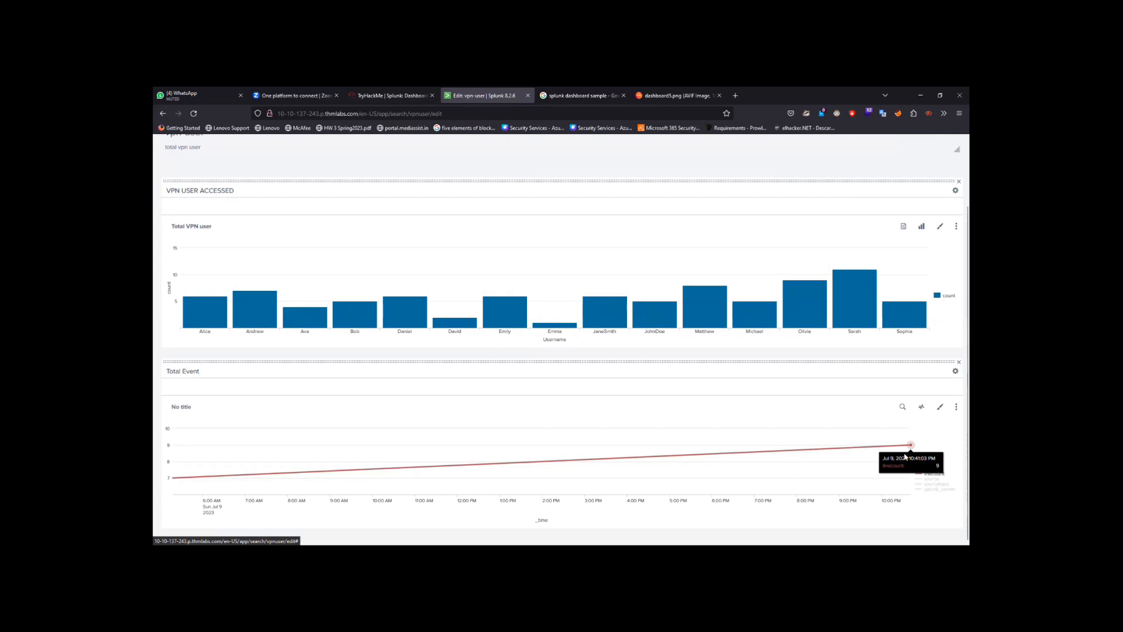
Try the cluster map visualization on the Total Event panel and inspect the map.
{"action": "left_click", "coordinate": [922, 407]}
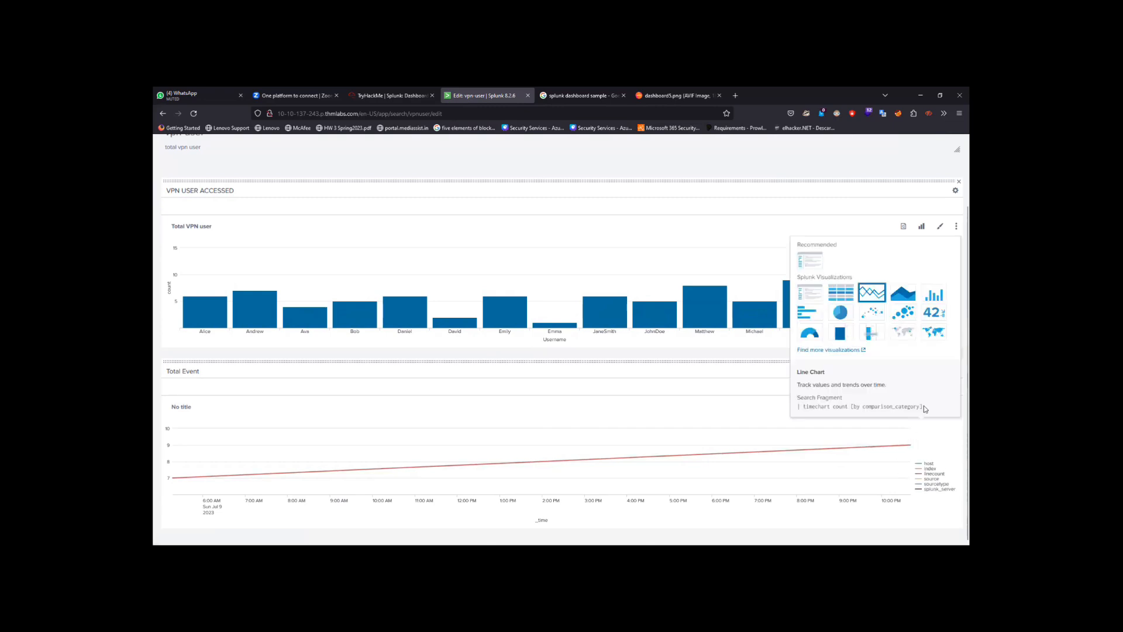
{"action": "left_click", "coordinate": [909, 337]}
{"action": "scroll", "coordinate": [759, 414], "scroll_direction": "down", "scroll_amount": 3}
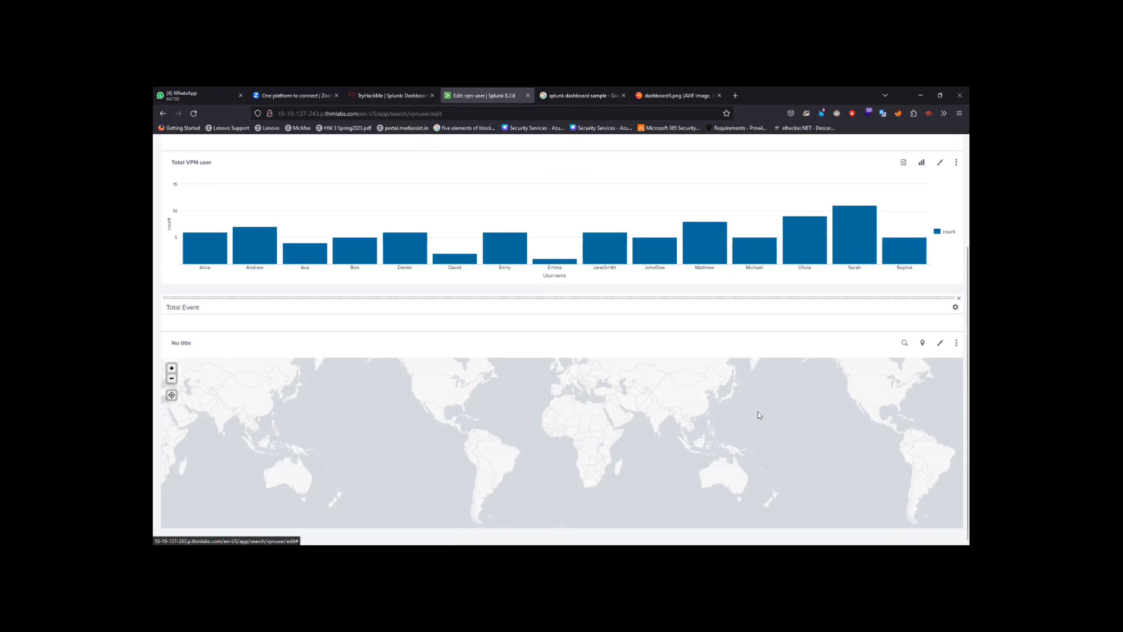
{"action": "left_click_drag", "start_coordinate": [648, 431], "coordinate": [572, 475]}
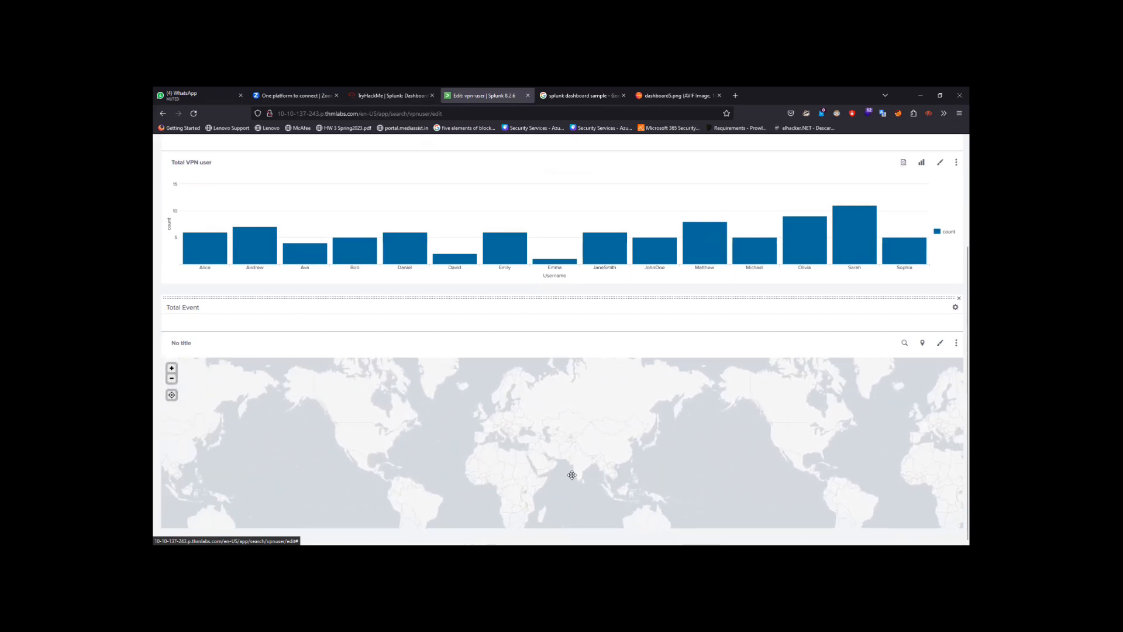
Change the Total Event panel's visualization to a bar chart.
{"action": "left_click", "coordinate": [923, 344]}
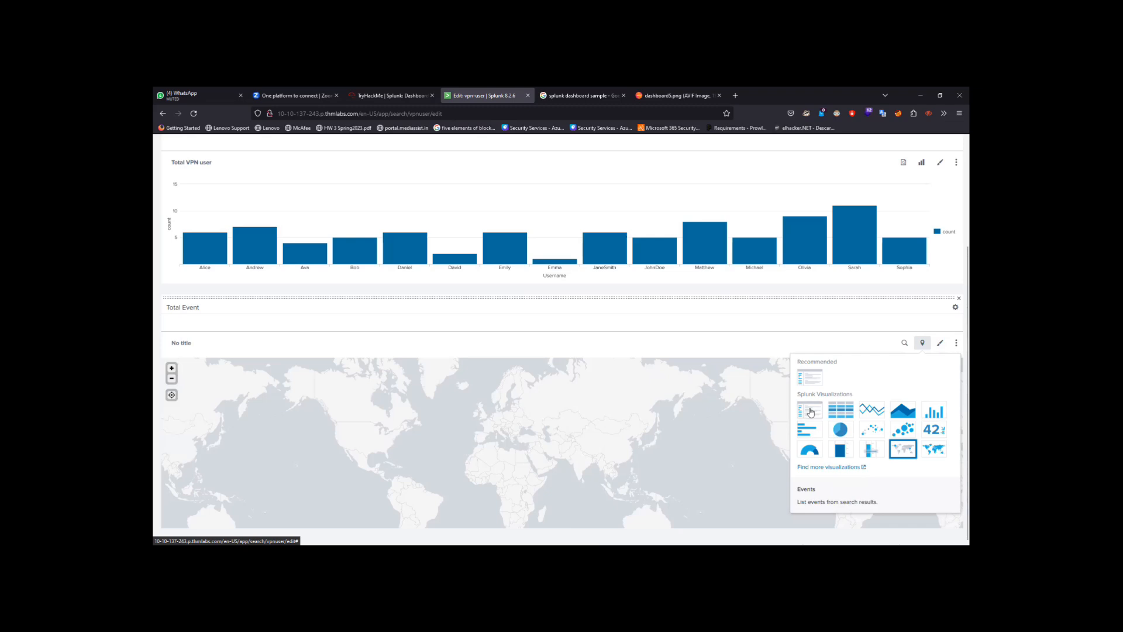
{"action": "left_click", "coordinate": [810, 428]}
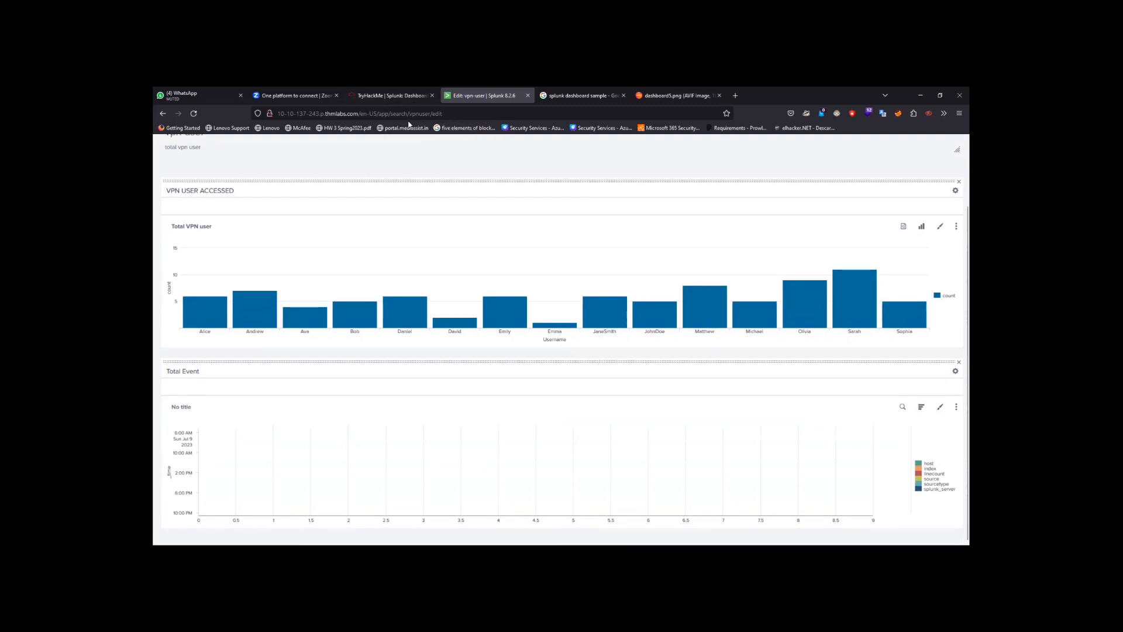
Leave the dashboard editor without saving and open the total event count report's search for editing.
{"action": "scroll", "coordinate": [309, 162], "scroll_direction": "up", "scroll_amount": 3}
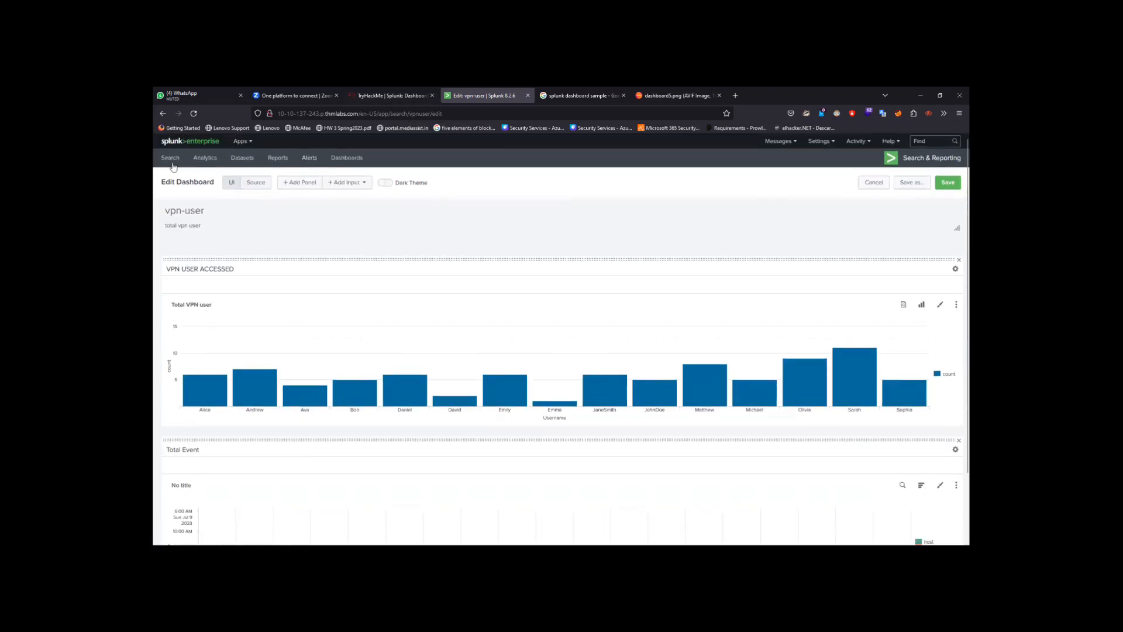
{"action": "left_click", "coordinate": [170, 164]}
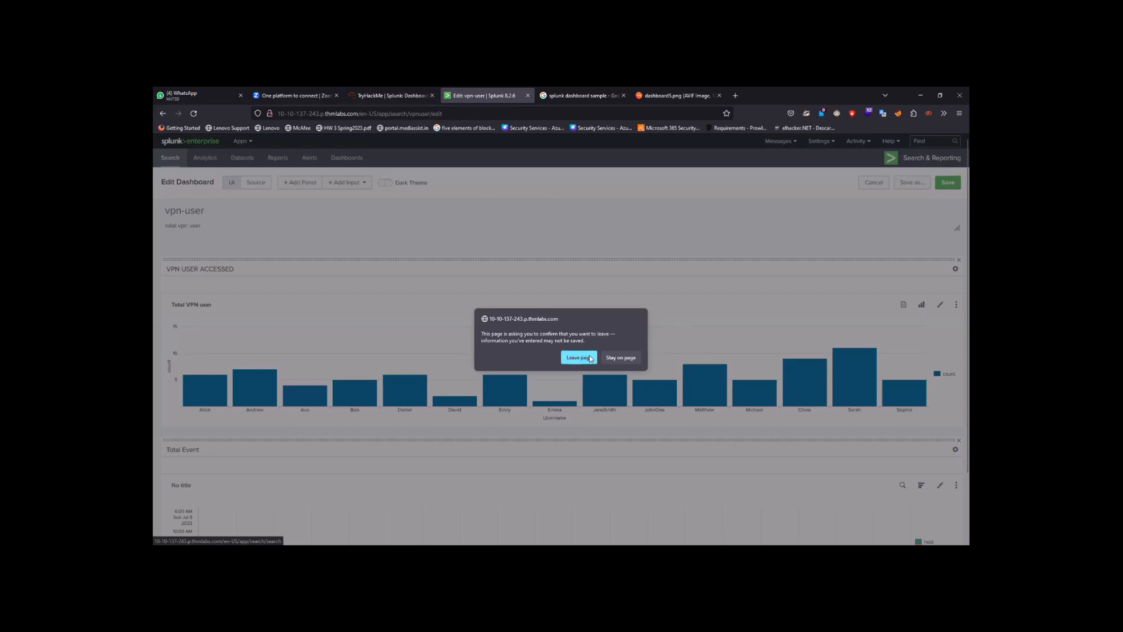
{"action": "left_click", "coordinate": [579, 357]}
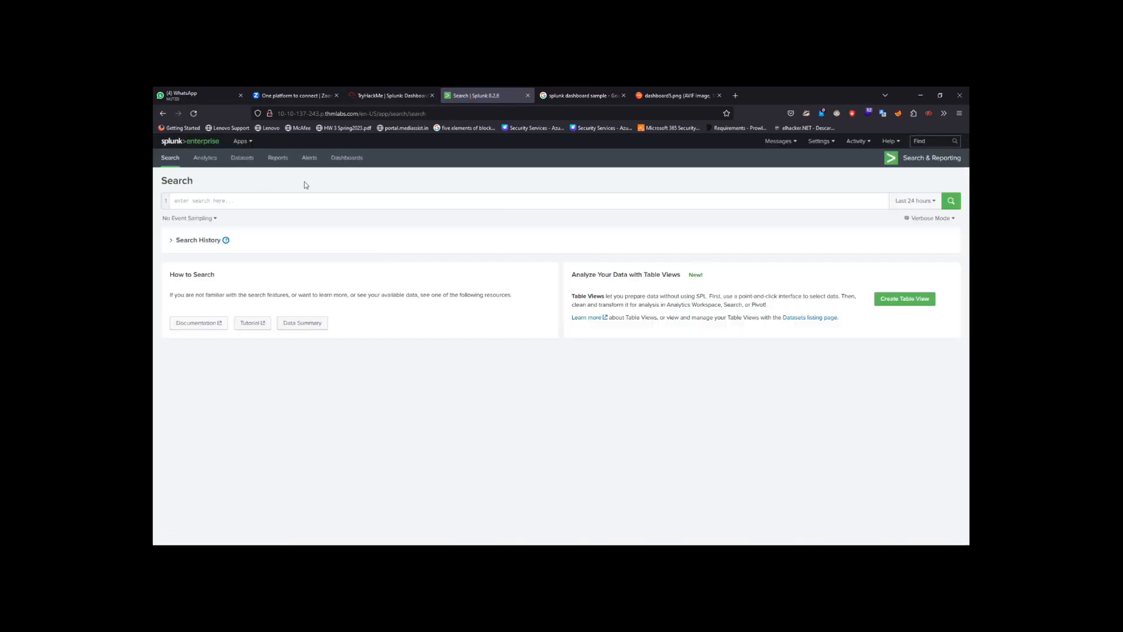
{"action": "left_click", "coordinate": [285, 159]}
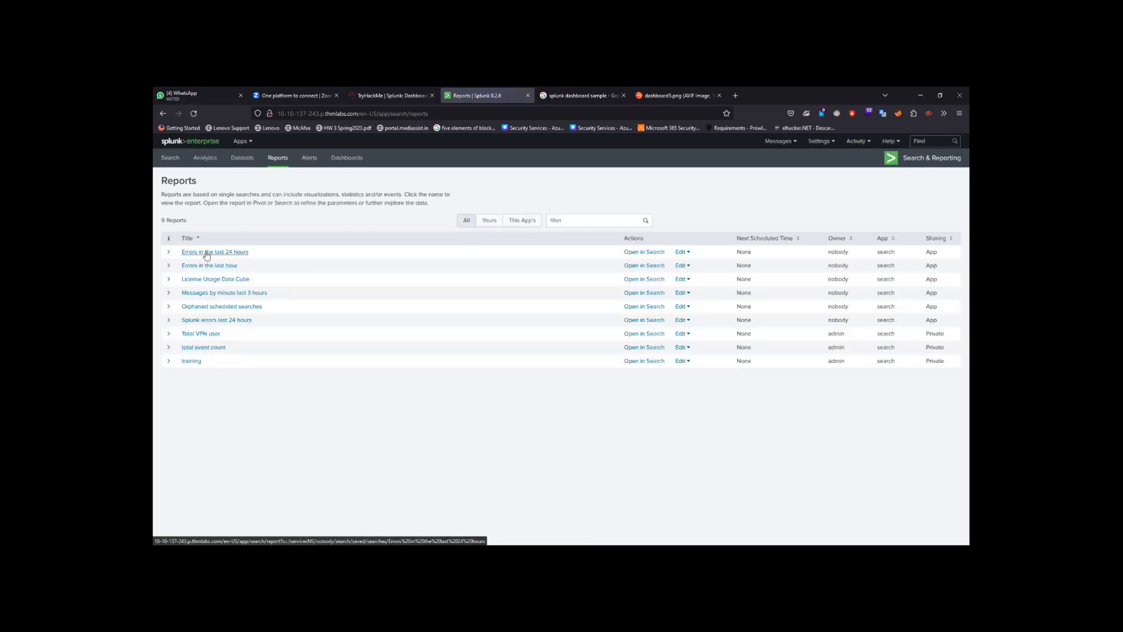
{"action": "left_click", "coordinate": [204, 349]}
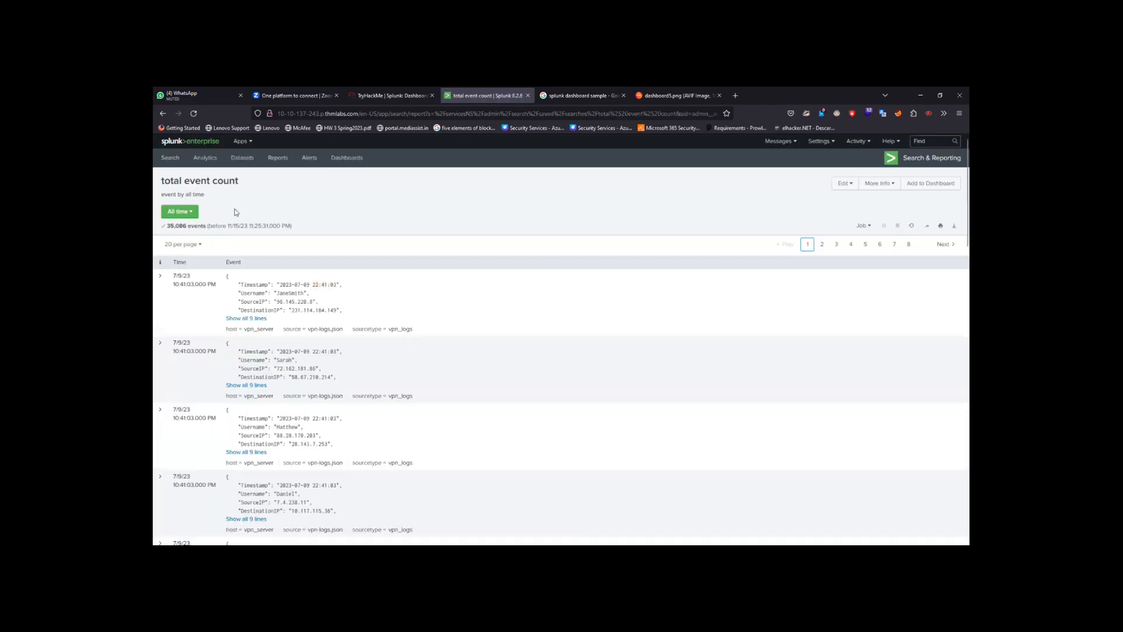
{"action": "left_click", "coordinate": [844, 184]}
{"action": "left_click", "coordinate": [841, 203]}
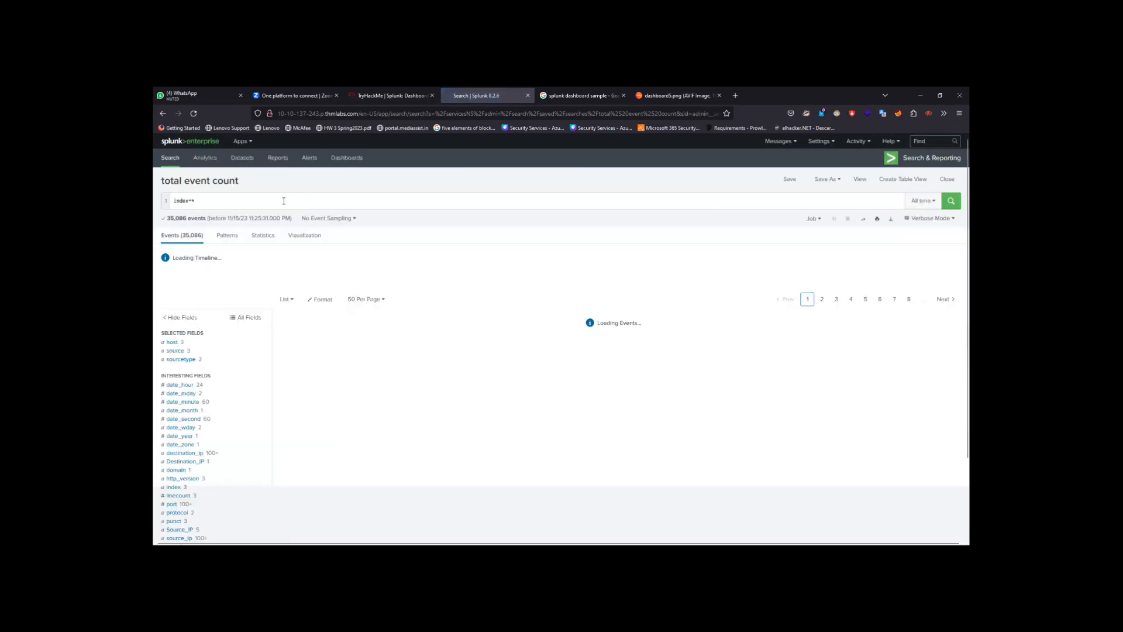
Restrict the report's search to index=* host="web-server" and run it.
{"action": "left_click", "coordinate": [284, 201]}
{"action": "type", "text": "host"}
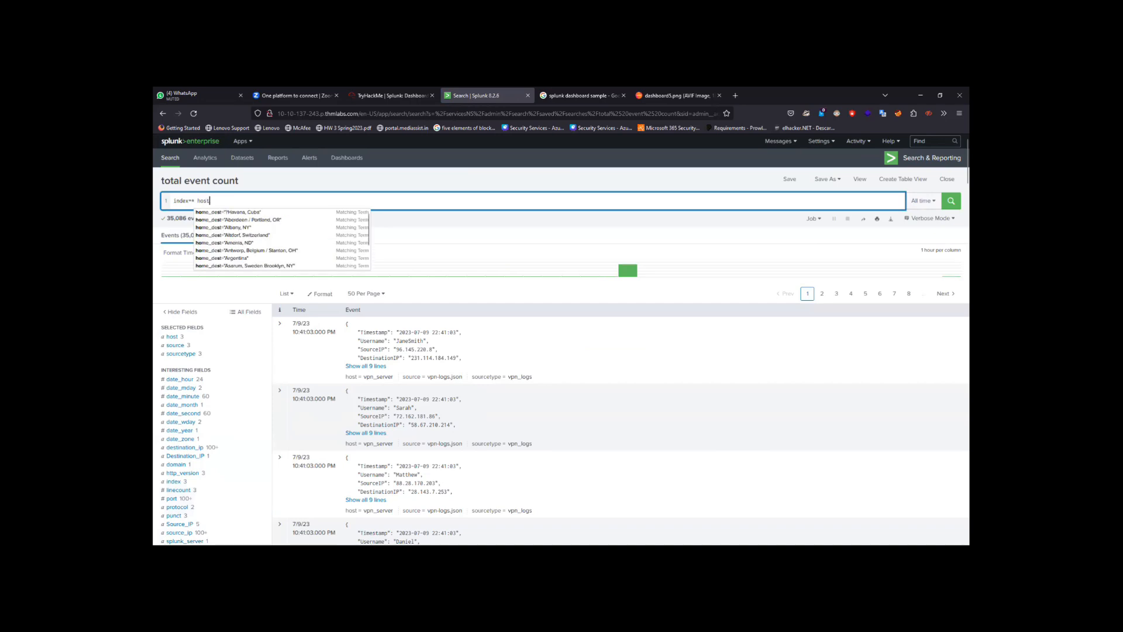
{"action": "type", "text": "=web_server"}
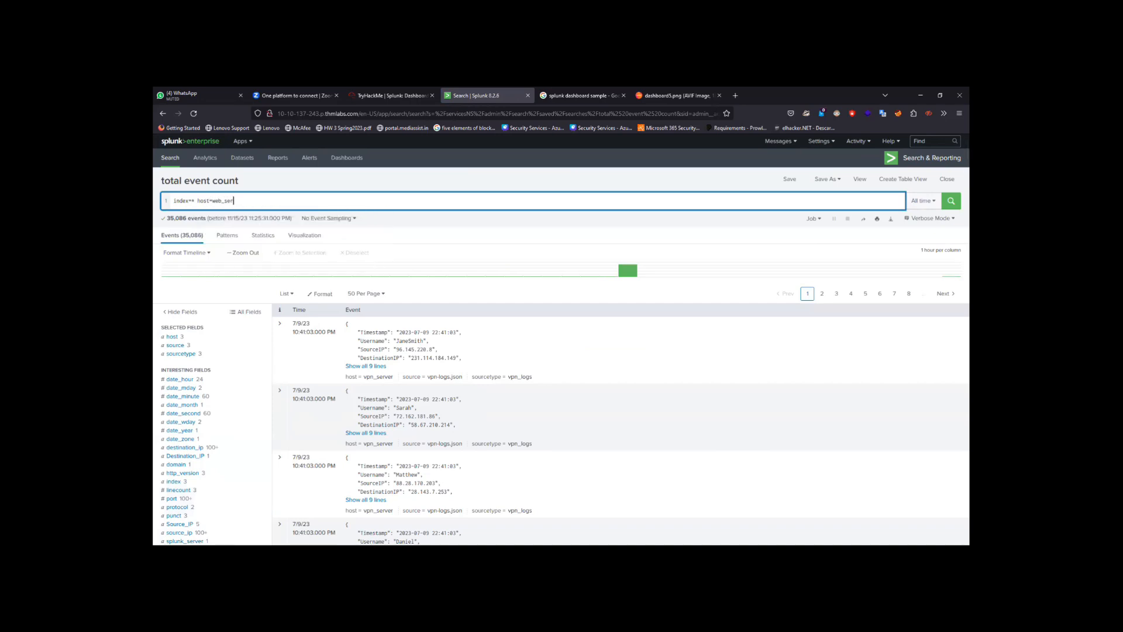
{"action": "key", "text": "Return"}
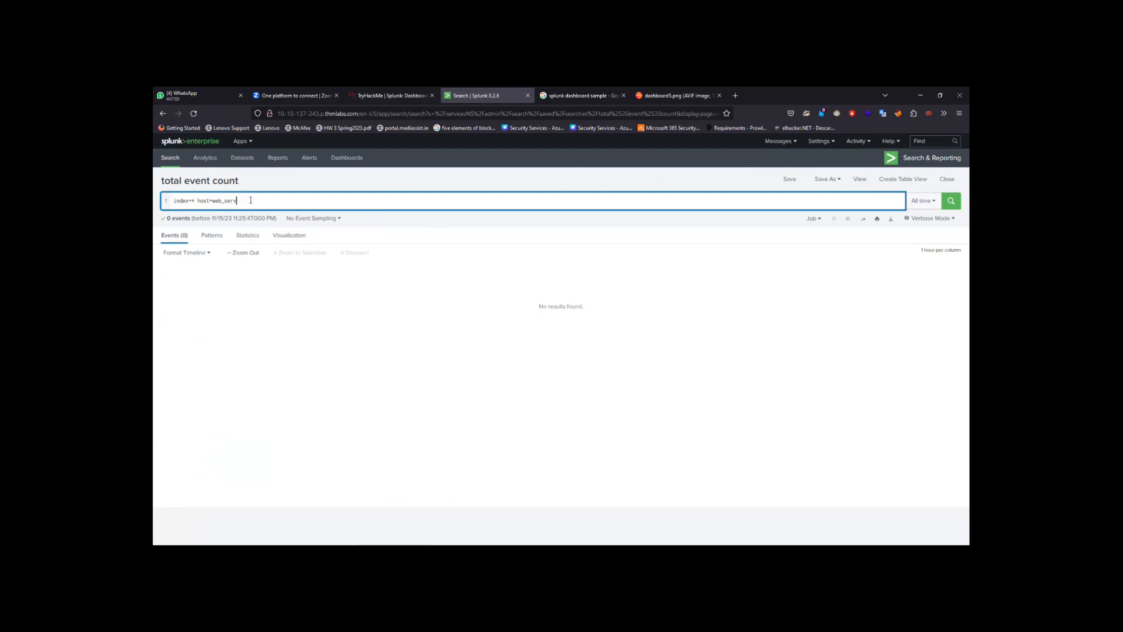
{"action": "key", "text": "BackSpace"}
{"action": "key", "text": "BackSpace"}
{"action": "key", "text": "BackSpace"}
{"action": "key", "text": "BackSpace"}
{"action": "key", "text": "BackSpace"}
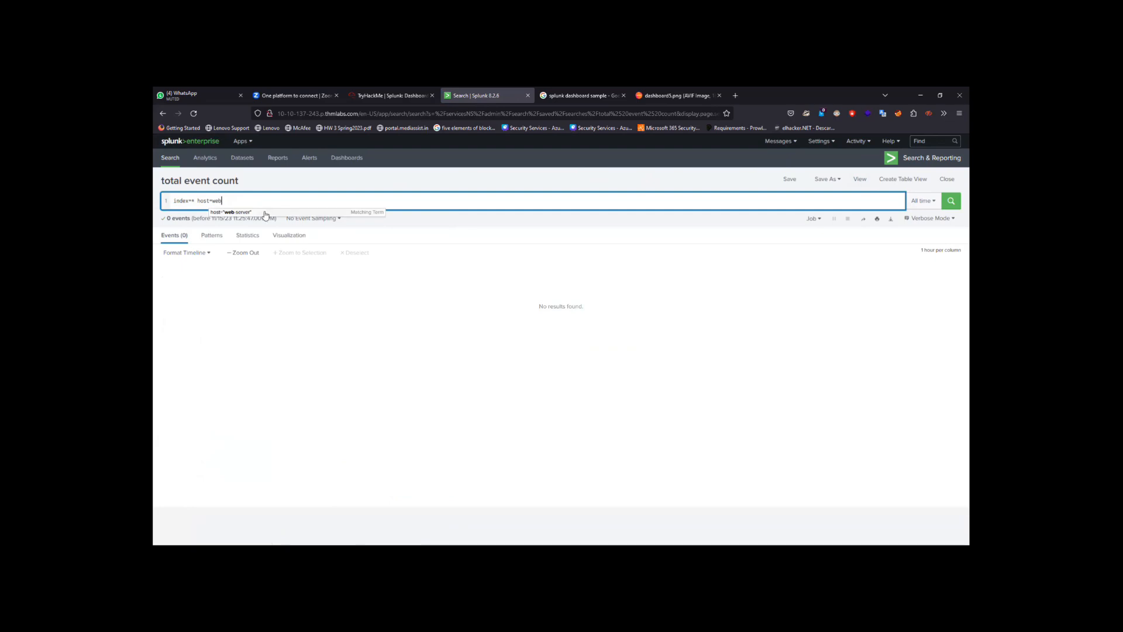
{"action": "left_click", "coordinate": [265, 213]}
{"action": "key", "text": "Return"}
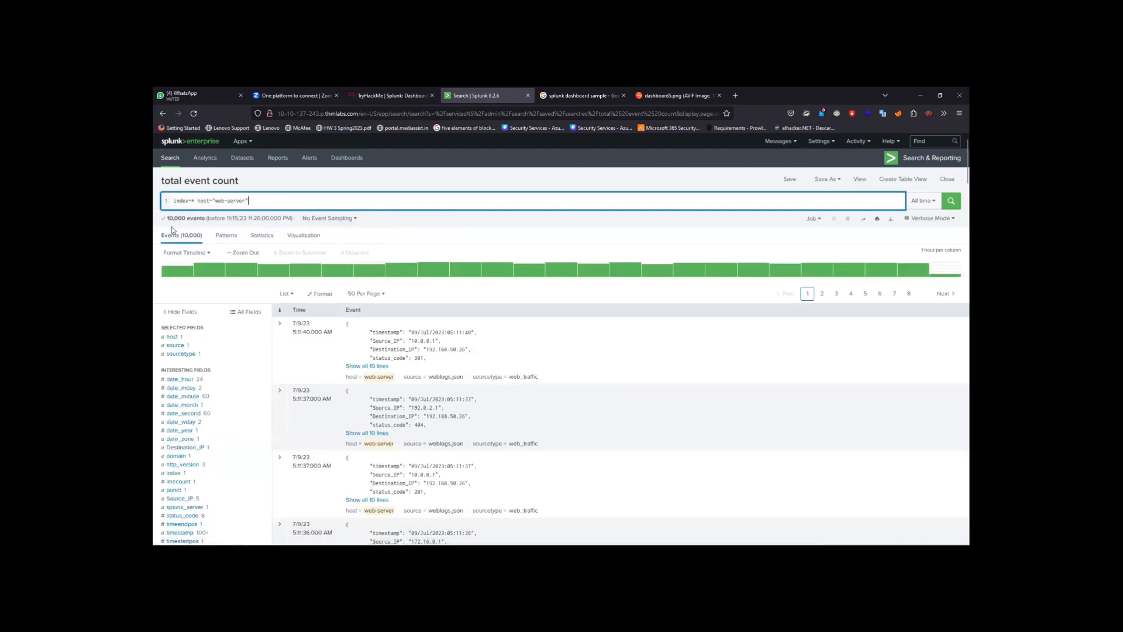
Show all lines of the first web-server event and examine its domain and other fields.
{"action": "left_click", "coordinate": [359, 366]}
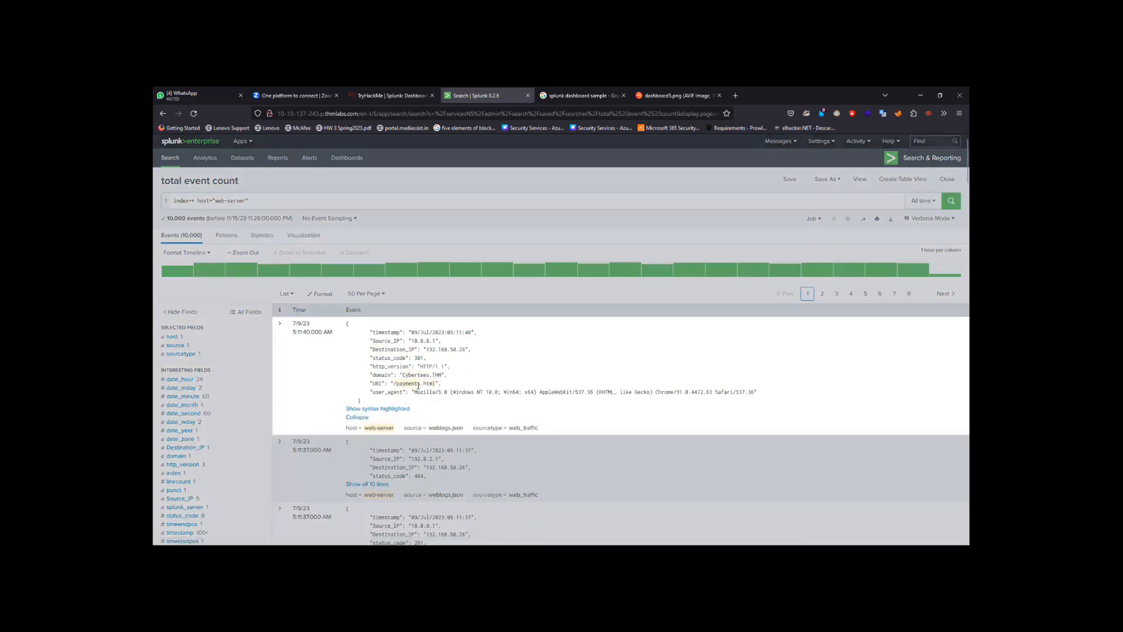
{"action": "left_click_drag", "start_coordinate": [404, 374], "coordinate": [440, 376]}
{"action": "scroll", "coordinate": [427, 397], "scroll_direction": "down", "scroll_amount": 1}
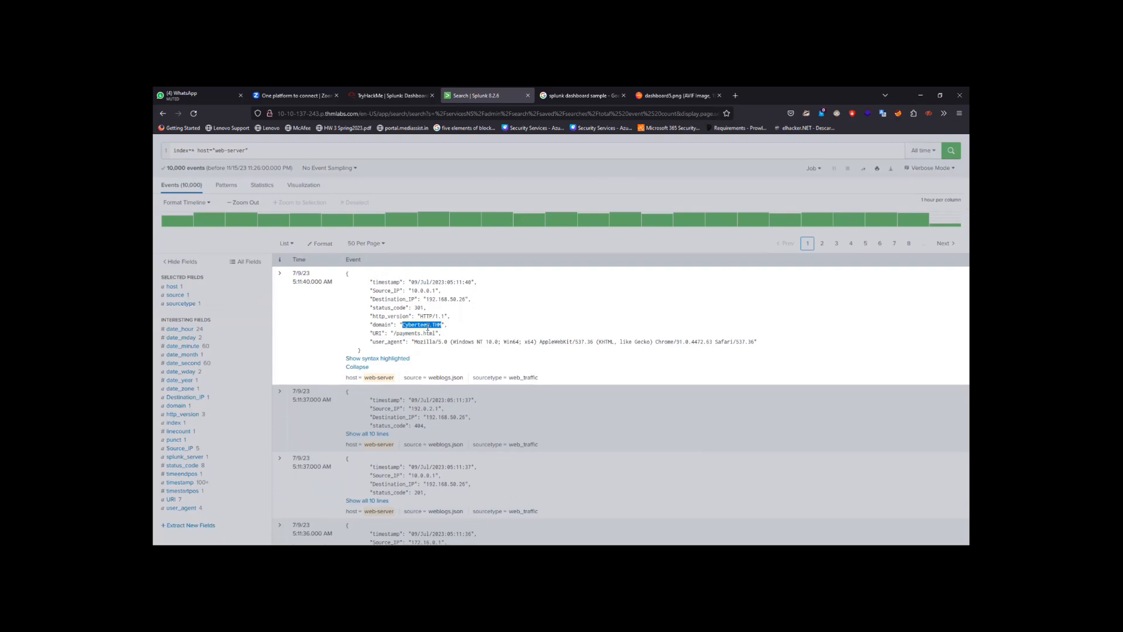
{"action": "scroll", "coordinate": [428, 326], "scroll_direction": "down", "scroll_amount": 2}
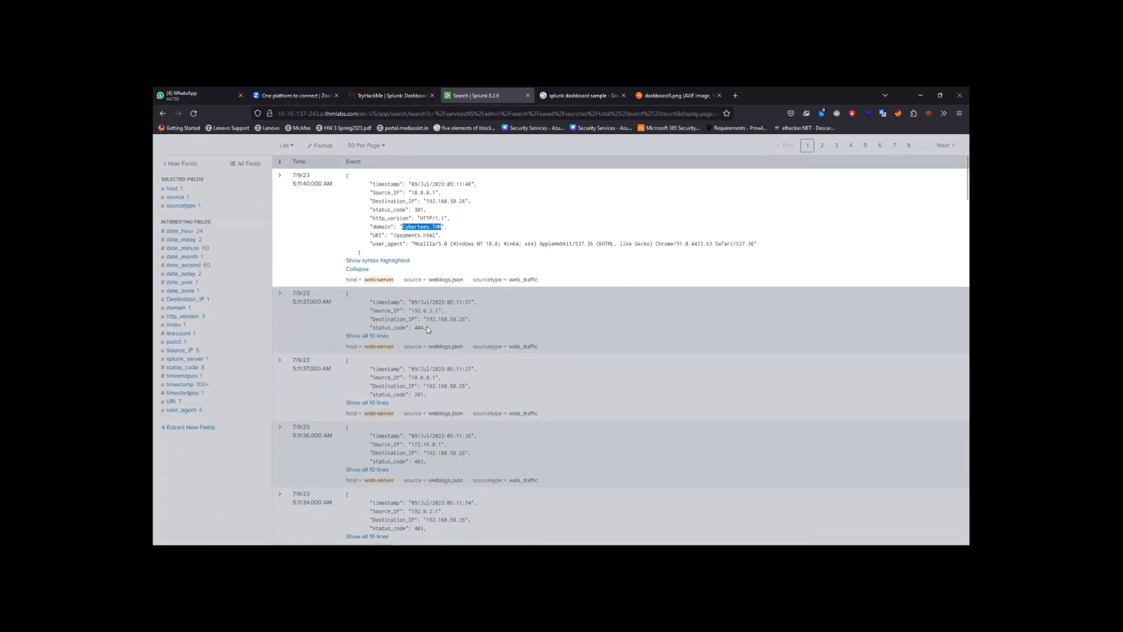
{"action": "scroll", "coordinate": [427, 329], "scroll_direction": "up", "scroll_amount": 3}
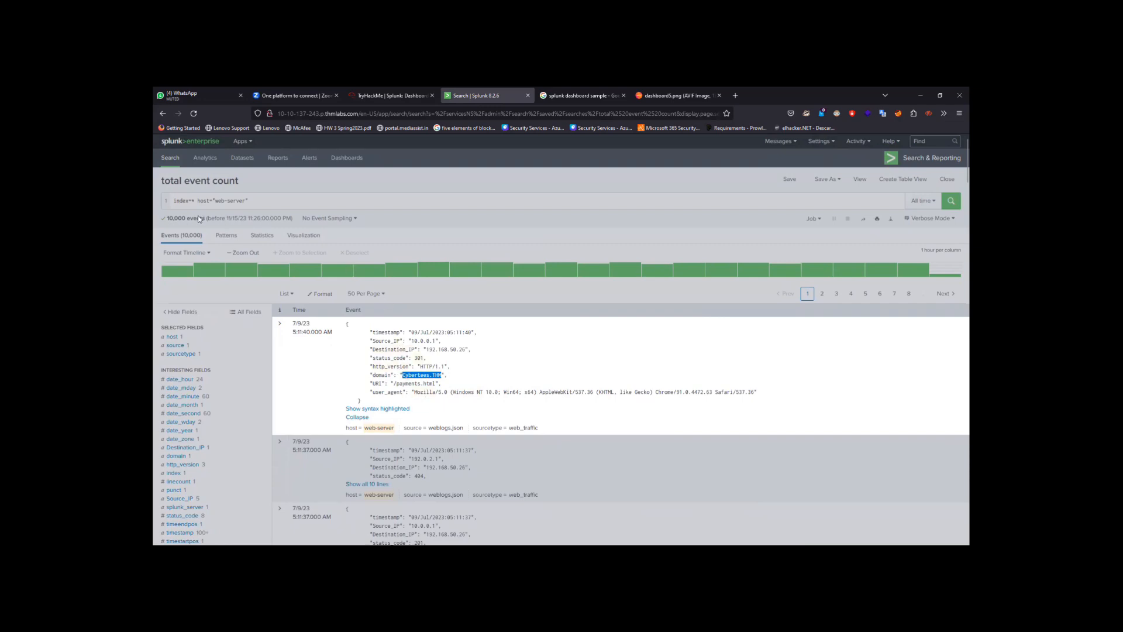
{"action": "left_click", "coordinate": [621, 219]}
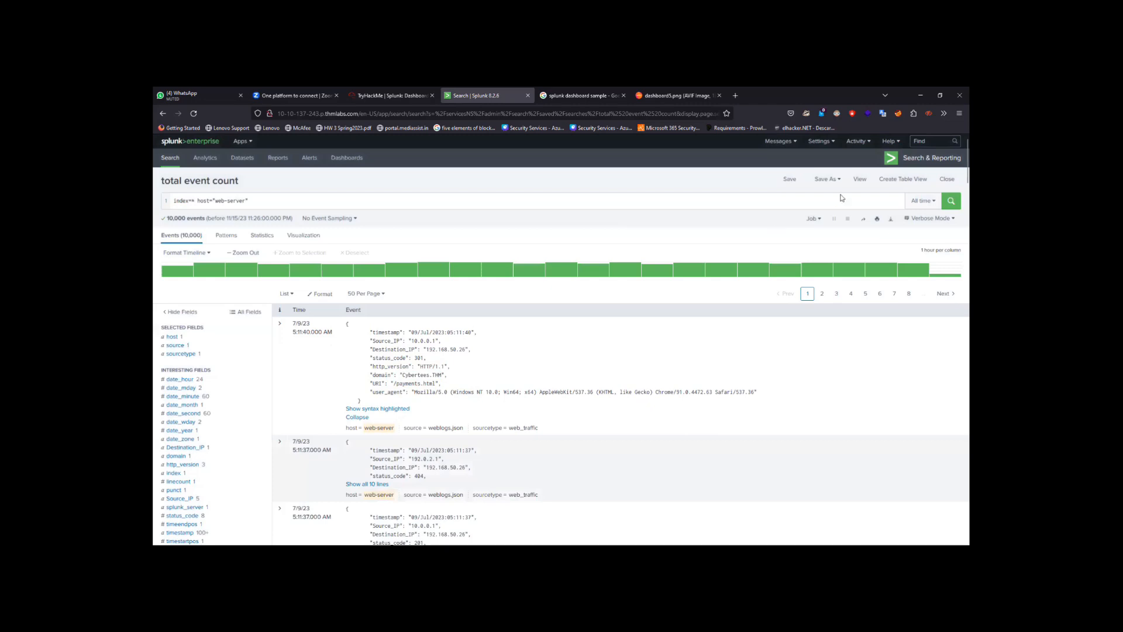
Save the modified search to the total event count report and dismiss the confirmation.
{"action": "left_click", "coordinate": [787, 180]}
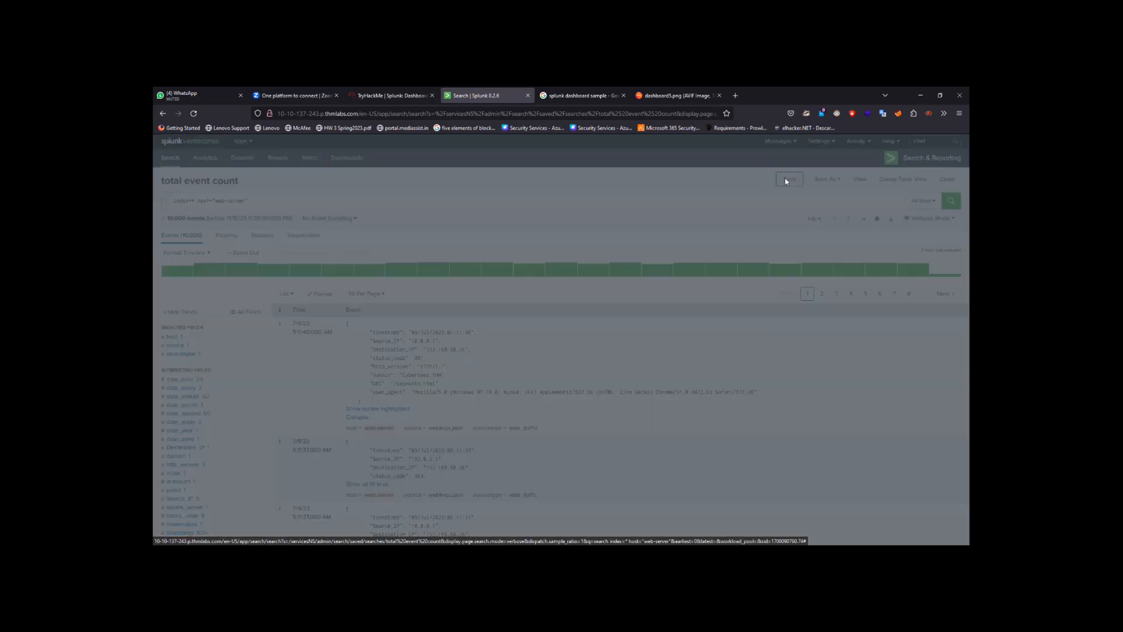
{"action": "left_click", "coordinate": [650, 261]}
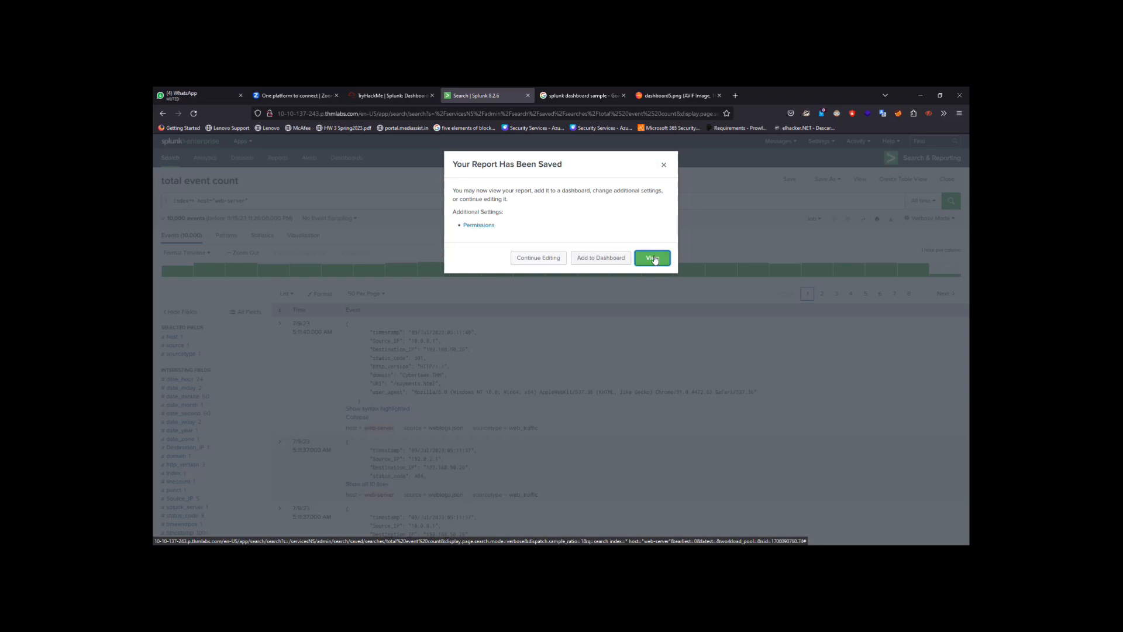
{"action": "left_click", "coordinate": [663, 165]}
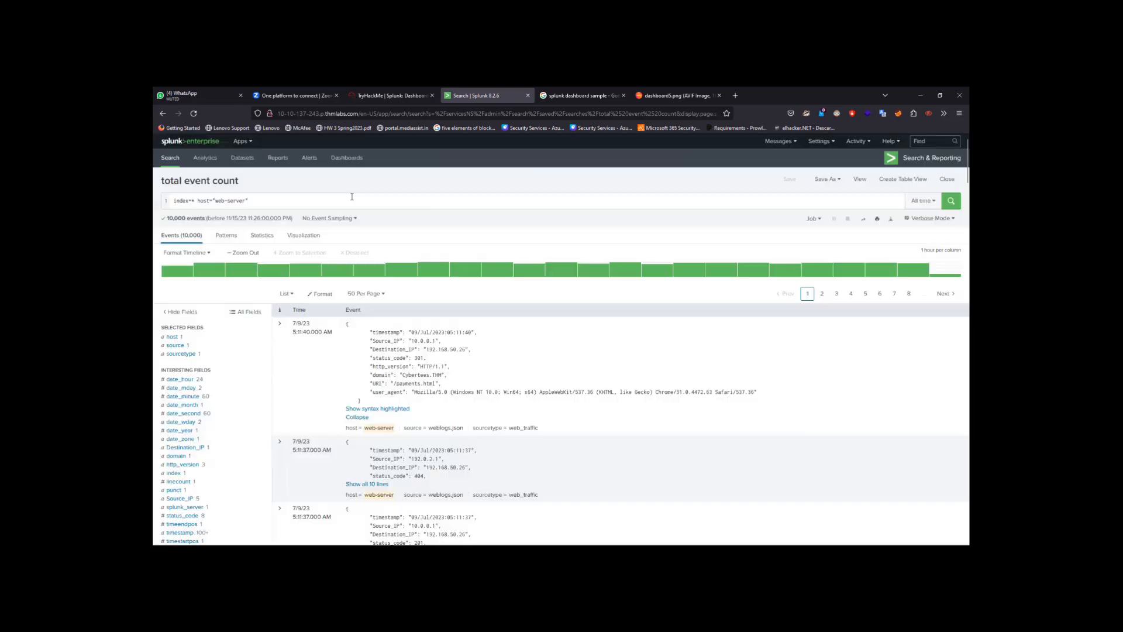
Open the vpn-user dashboard, review its Total Event panel and start editing the dashboard.
{"action": "left_click", "coordinate": [338, 162]}
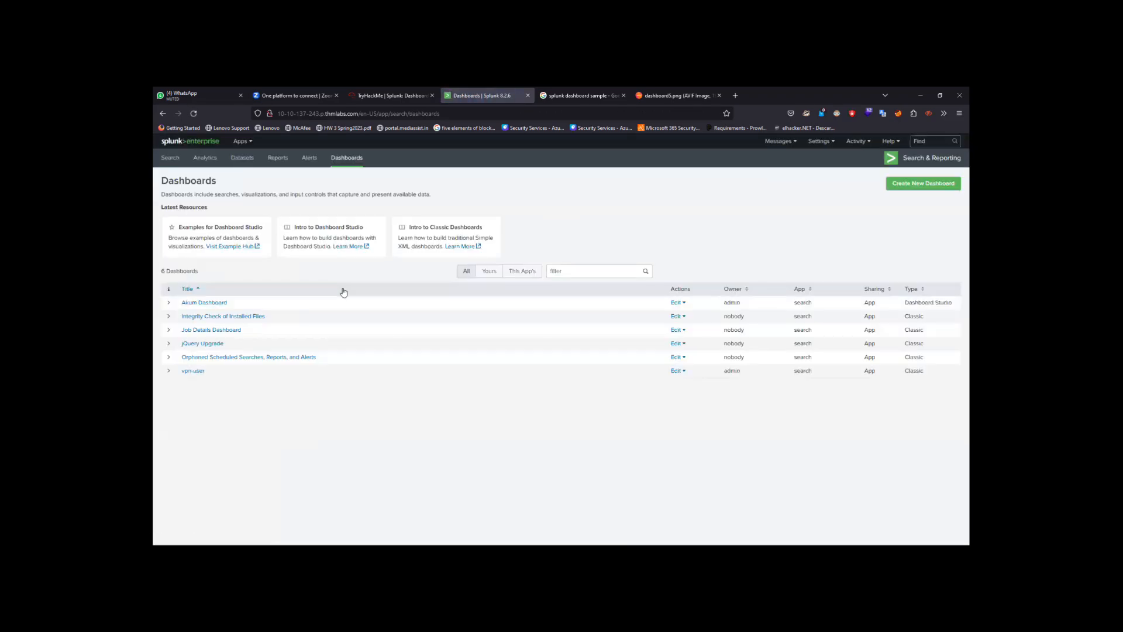
{"action": "left_click", "coordinate": [192, 371]}
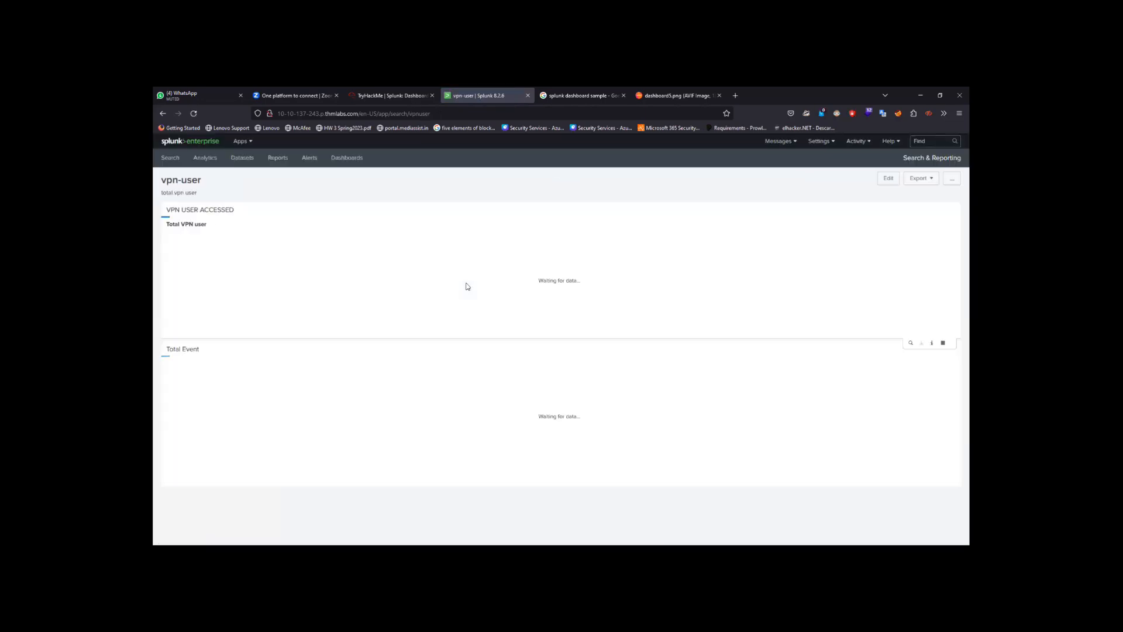
{"action": "scroll", "coordinate": [319, 327], "scroll_direction": "down", "scroll_amount": 2}
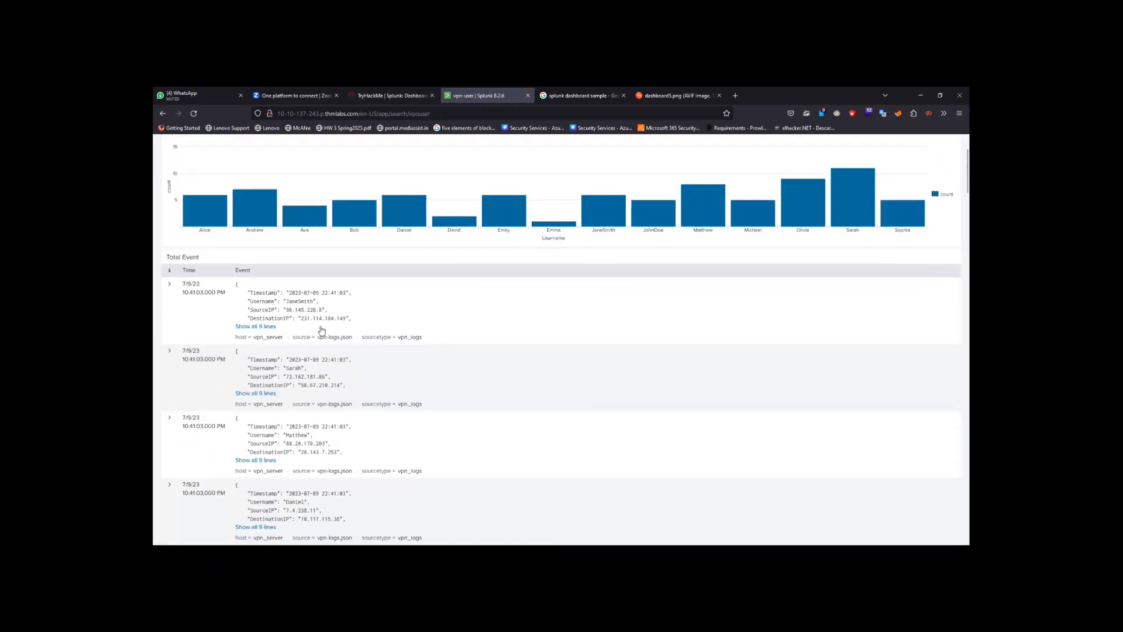
{"action": "scroll", "coordinate": [886, 295], "scroll_direction": "up", "scroll_amount": 3}
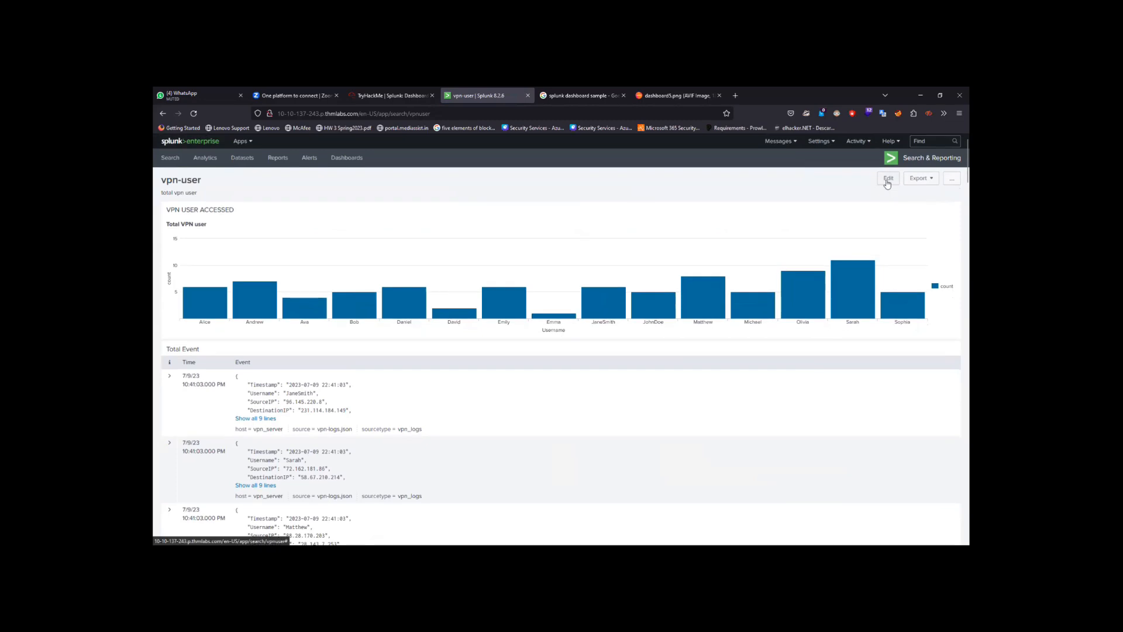
{"action": "left_click", "coordinate": [883, 180]}
{"action": "scroll", "coordinate": [743, 381], "scroll_direction": "down", "scroll_amount": 2}
{"action": "scroll", "coordinate": [742, 381], "scroll_direction": "down", "scroll_amount": 2}
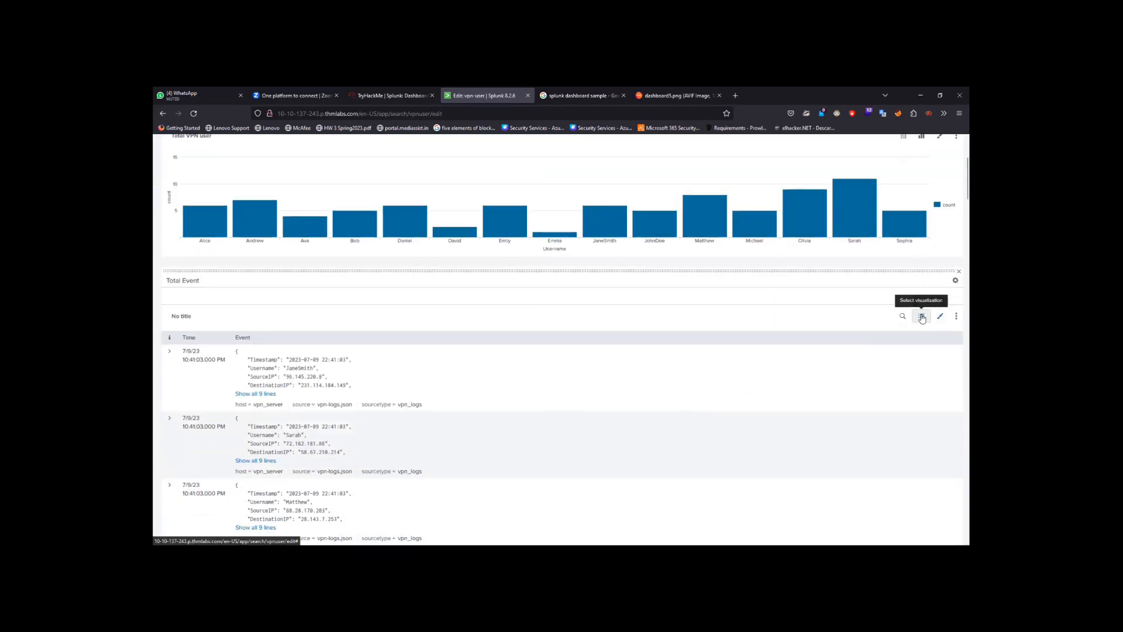
Try the pie chart visualization on the Total Event panel.
{"action": "left_click", "coordinate": [921, 316]}
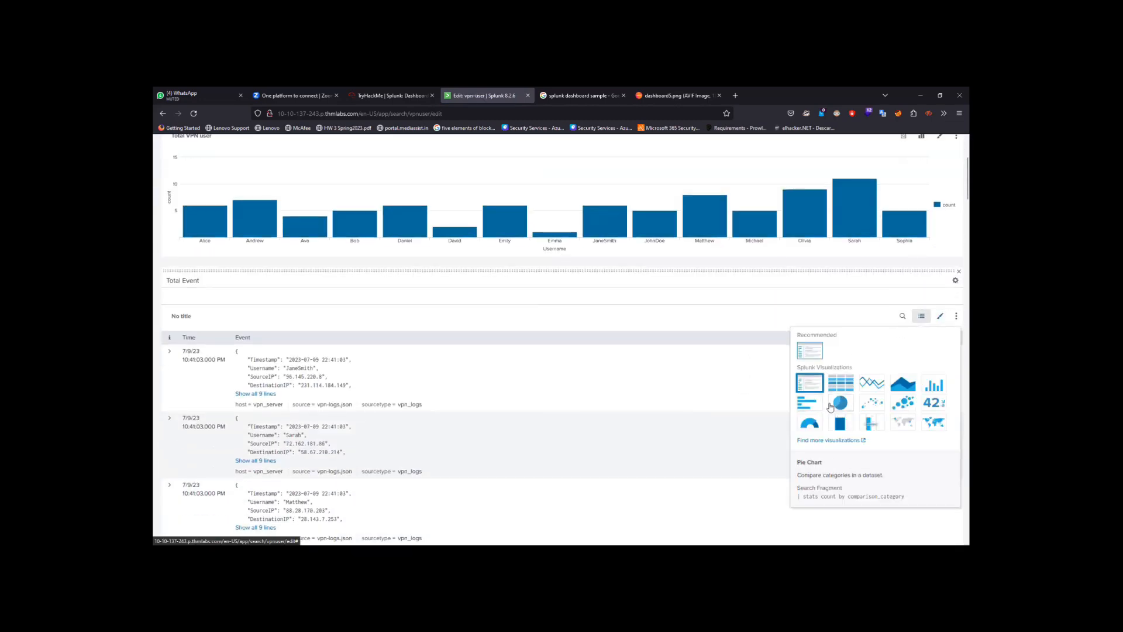
{"action": "left_click", "coordinate": [840, 402]}
{"action": "scroll", "coordinate": [745, 405], "scroll_direction": "up", "scroll_amount": 3}
{"action": "scroll", "coordinate": [745, 405], "scroll_direction": "down", "scroll_amount": 2}
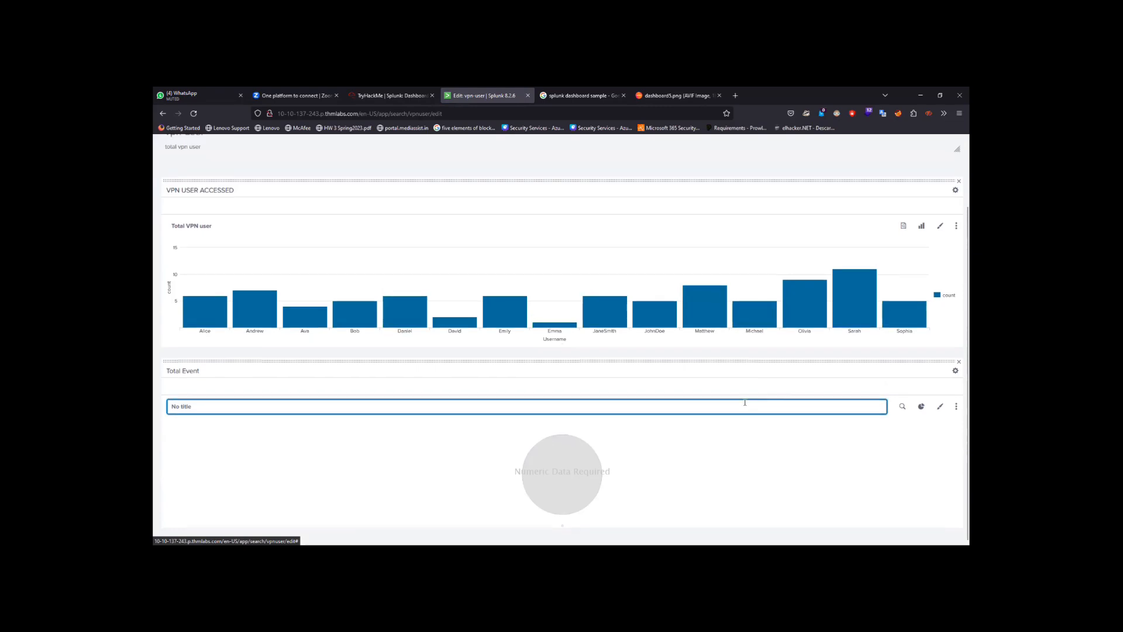
Switch the Total Event panel's visualization to a line chart.
{"action": "left_click", "coordinate": [921, 409]}
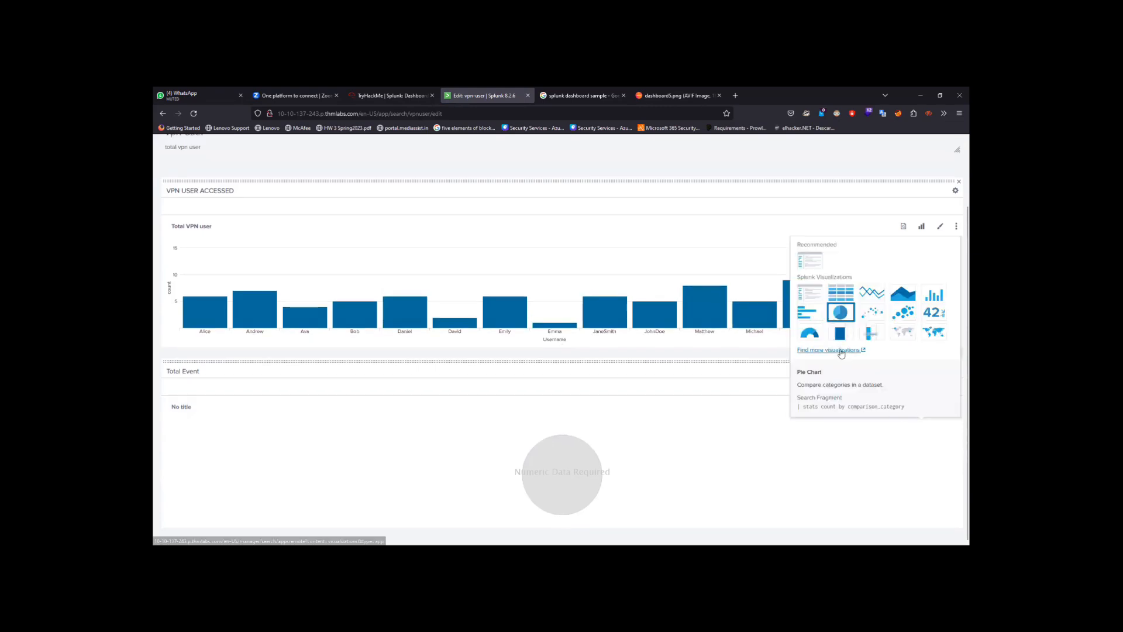
{"action": "left_click", "coordinate": [871, 293]}
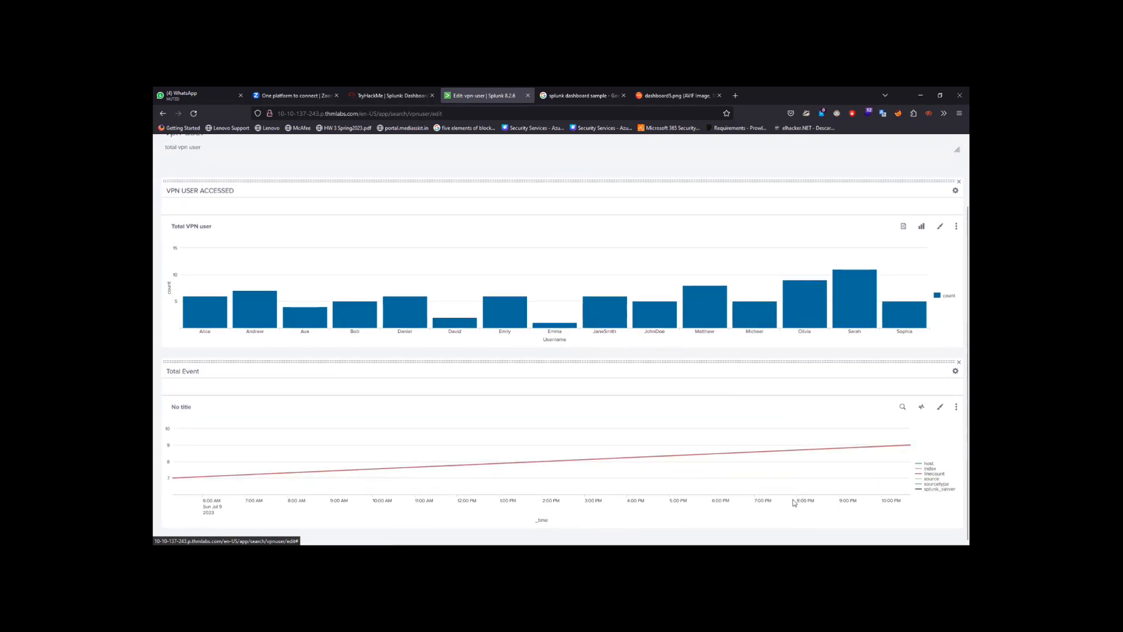
{"action": "mouse_move", "coordinate": [790, 544]}
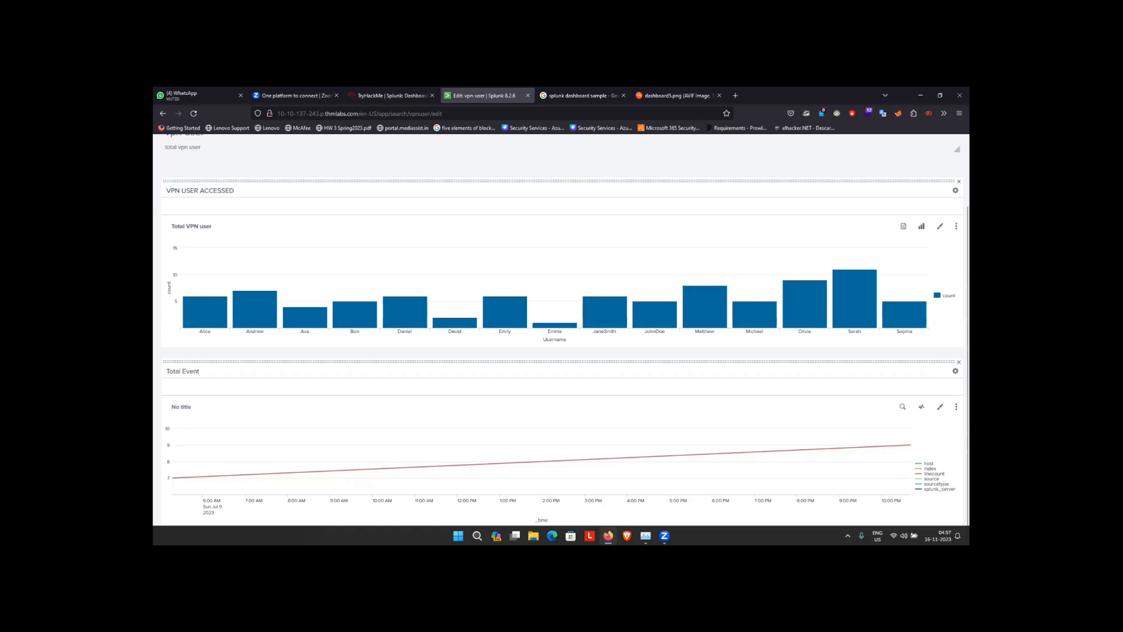
{"action": "mouse_move", "coordinate": [658, 325]}
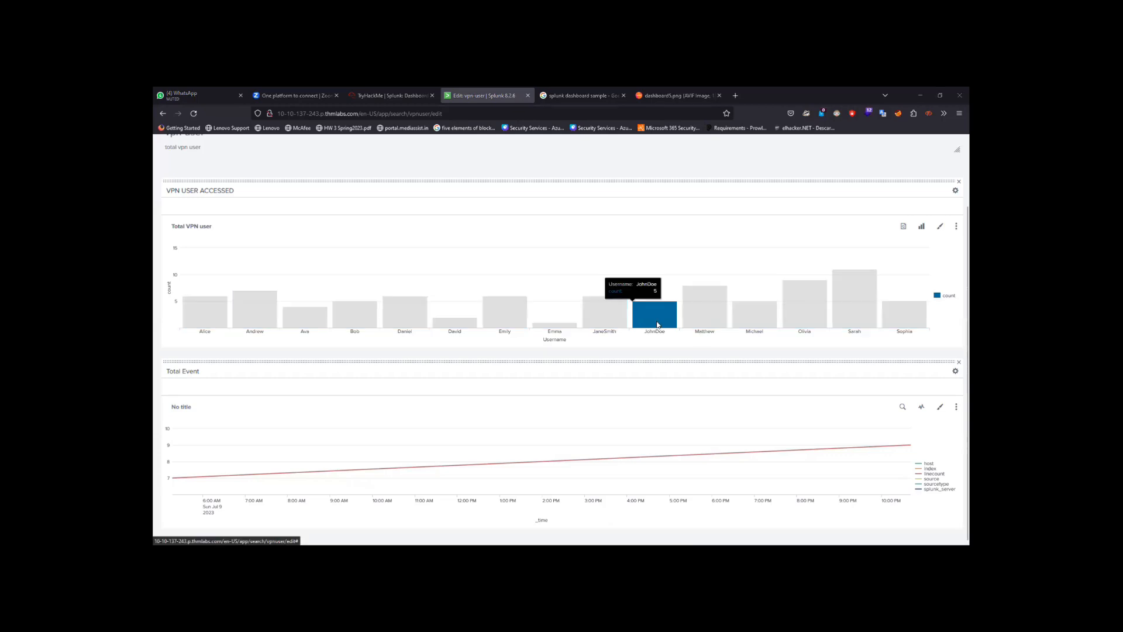
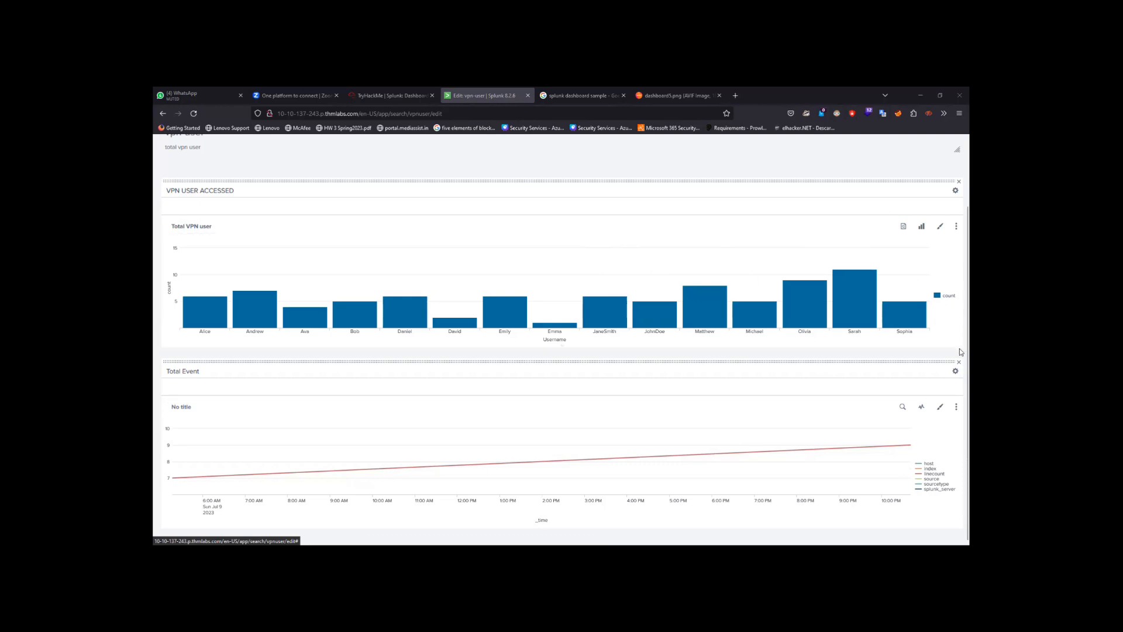
Try a small trellis layout split by Username on the Total VPN user chart.
{"action": "left_click_drag", "start_coordinate": [960, 345], "coordinate": [940, 410]}
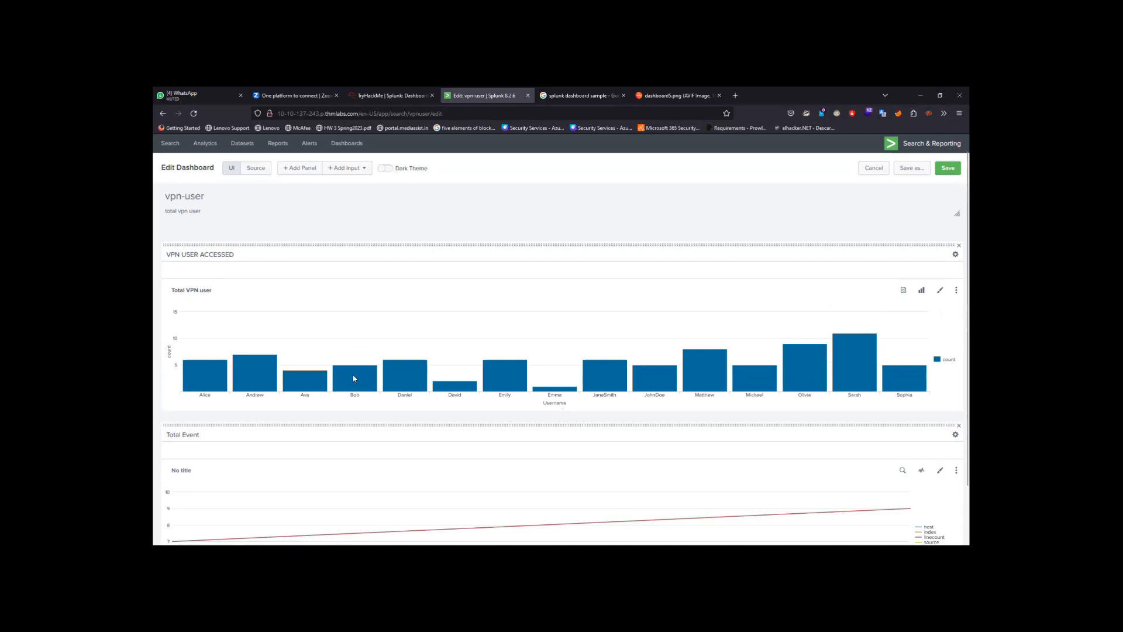
{"action": "scroll", "coordinate": [353, 378], "scroll_direction": "down", "scroll_amount": 2}
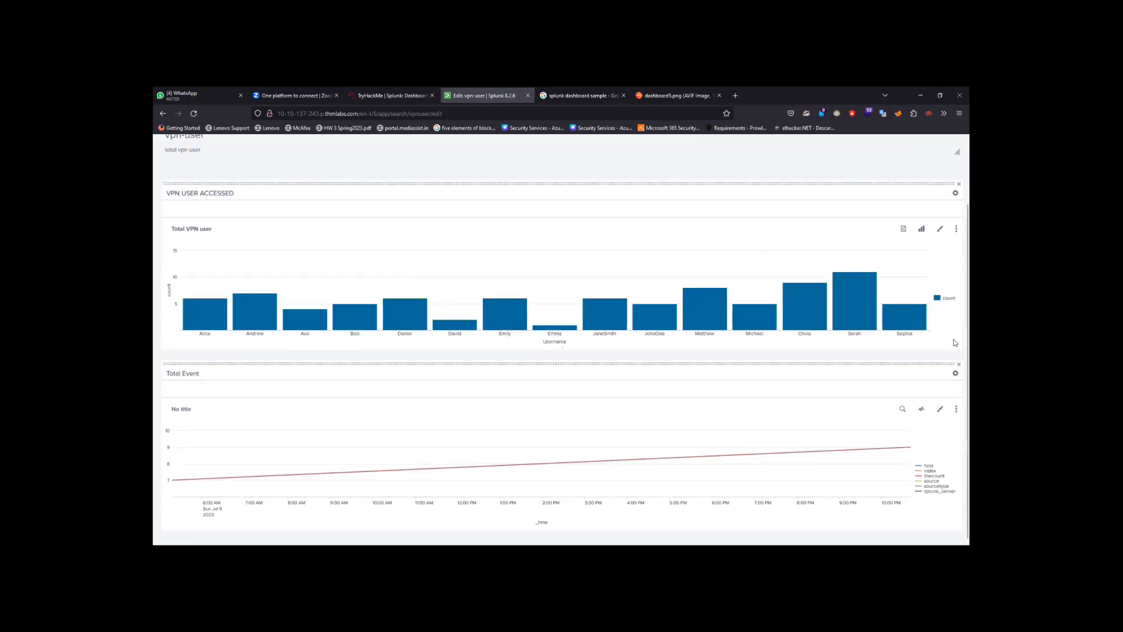
{"action": "left_click", "coordinate": [957, 230]}
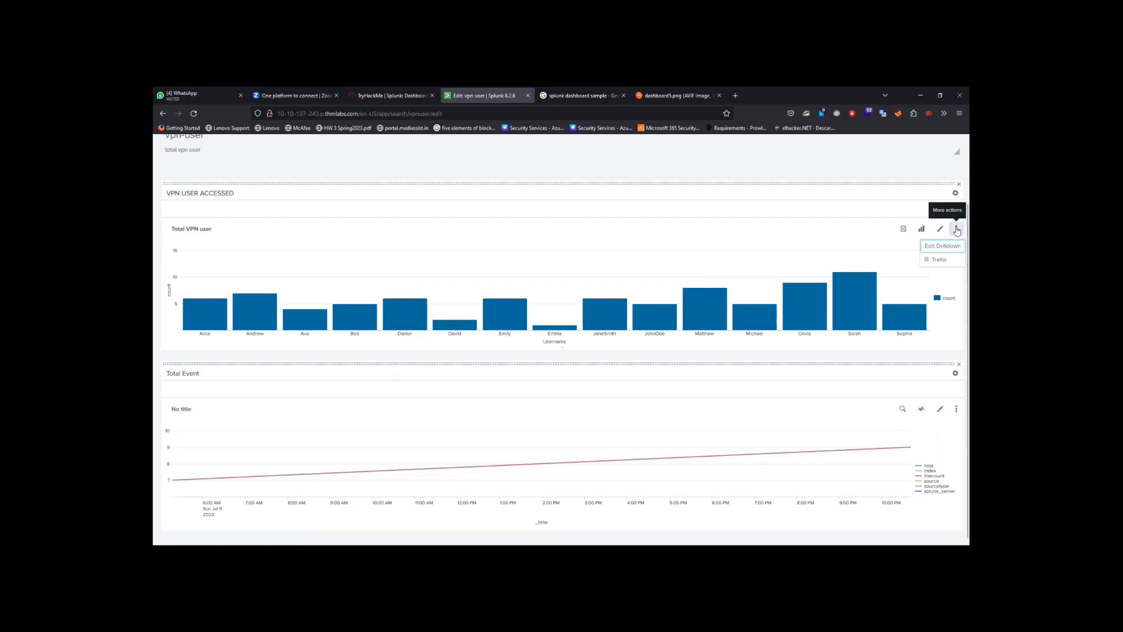
{"action": "left_click", "coordinate": [942, 261]}
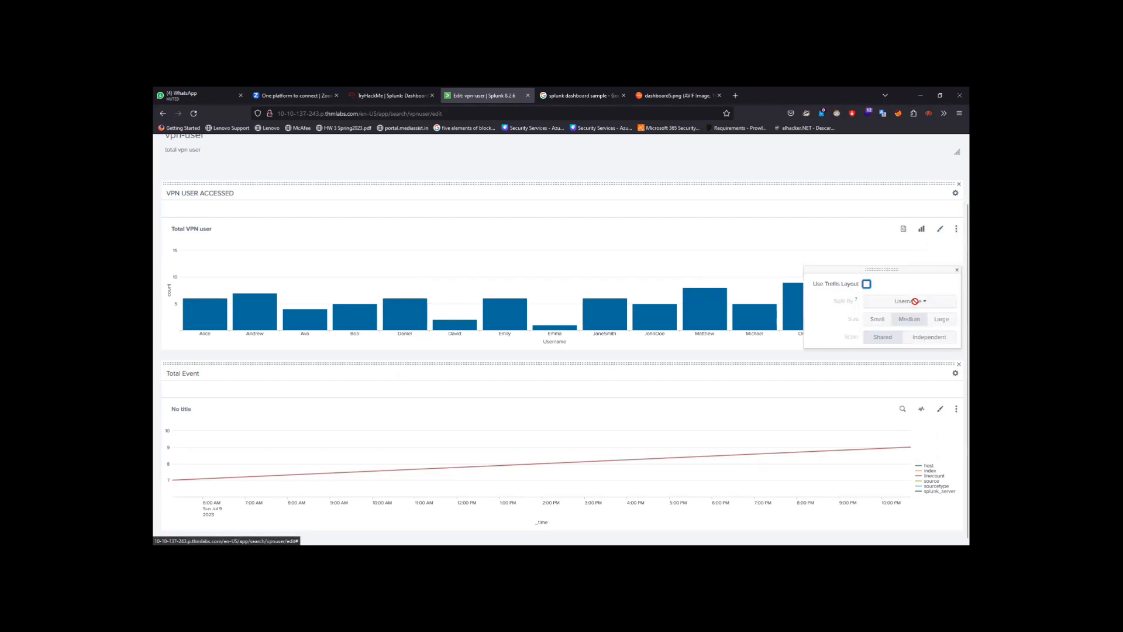
{"action": "left_click", "coordinate": [875, 322]}
{"action": "left_click", "coordinate": [867, 284]}
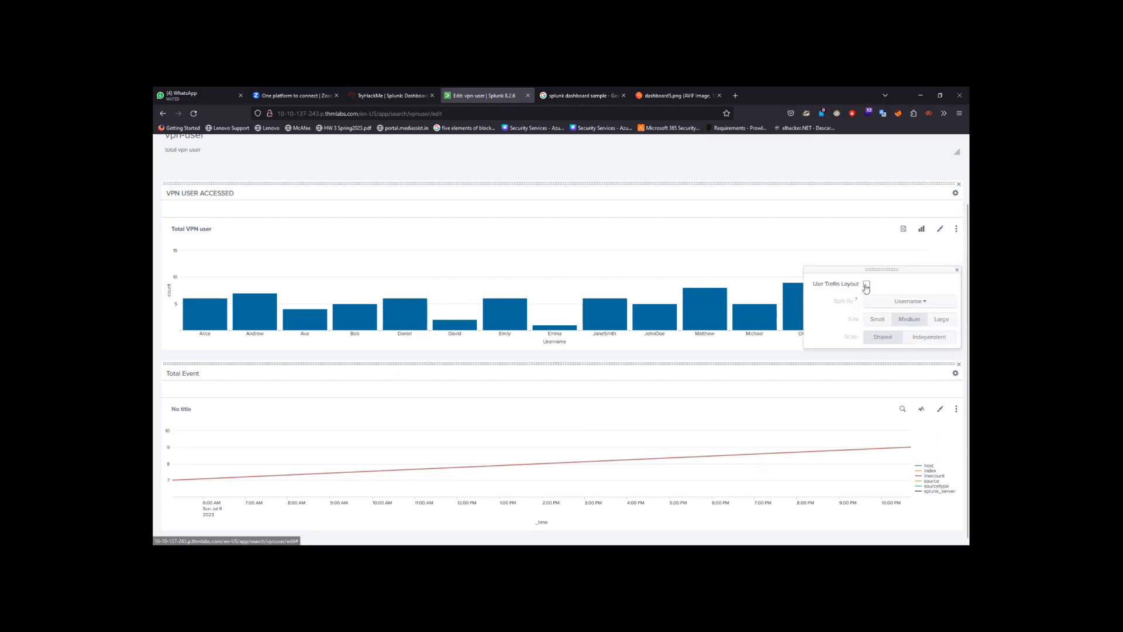
{"action": "left_click", "coordinate": [881, 319]}
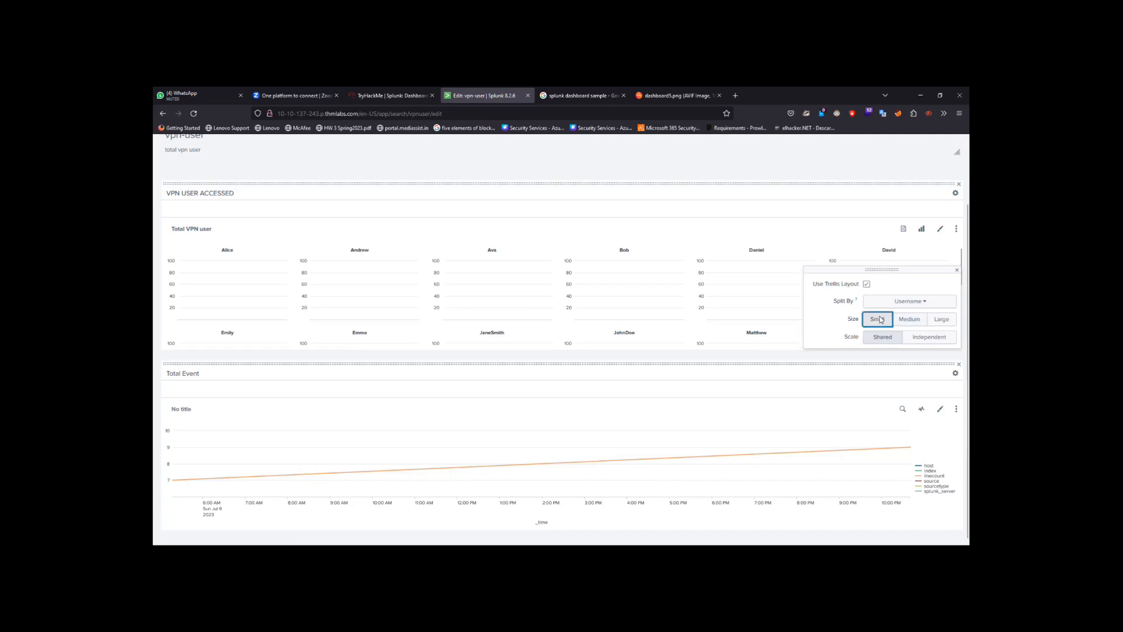
{"action": "scroll", "coordinate": [742, 307], "scroll_direction": "down", "scroll_amount": 3}
{"action": "scroll", "coordinate": [743, 307], "scroll_direction": "up", "scroll_amount": 1}
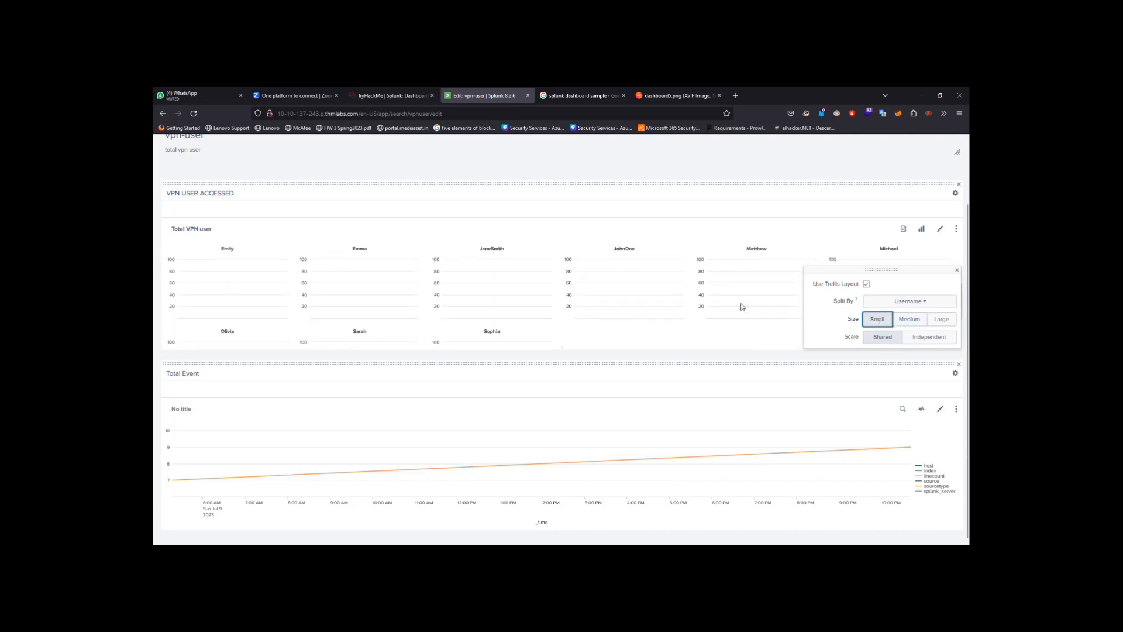
{"action": "scroll", "coordinate": [742, 307], "scroll_direction": "down", "scroll_amount": 2}
{"action": "scroll", "coordinate": [742, 307], "scroll_direction": "up", "scroll_amount": 3}
Try splitting the Total VPN user trellis layout by Aggregation instead of Username.
{"action": "left_click", "coordinate": [908, 300]}
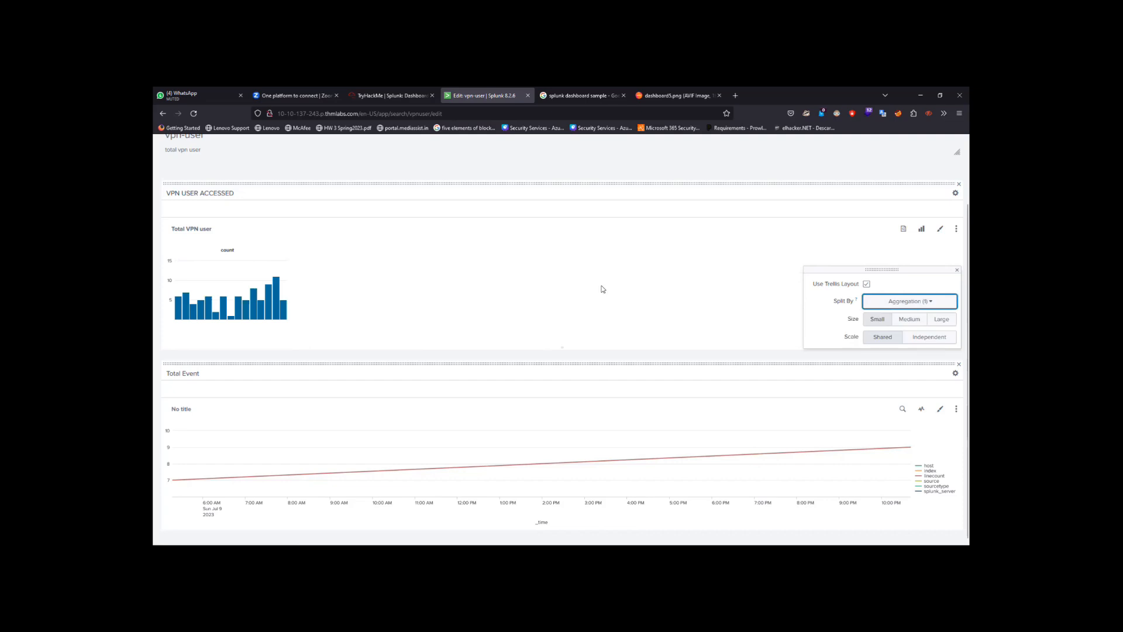
{"action": "left_click", "coordinate": [766, 305]}
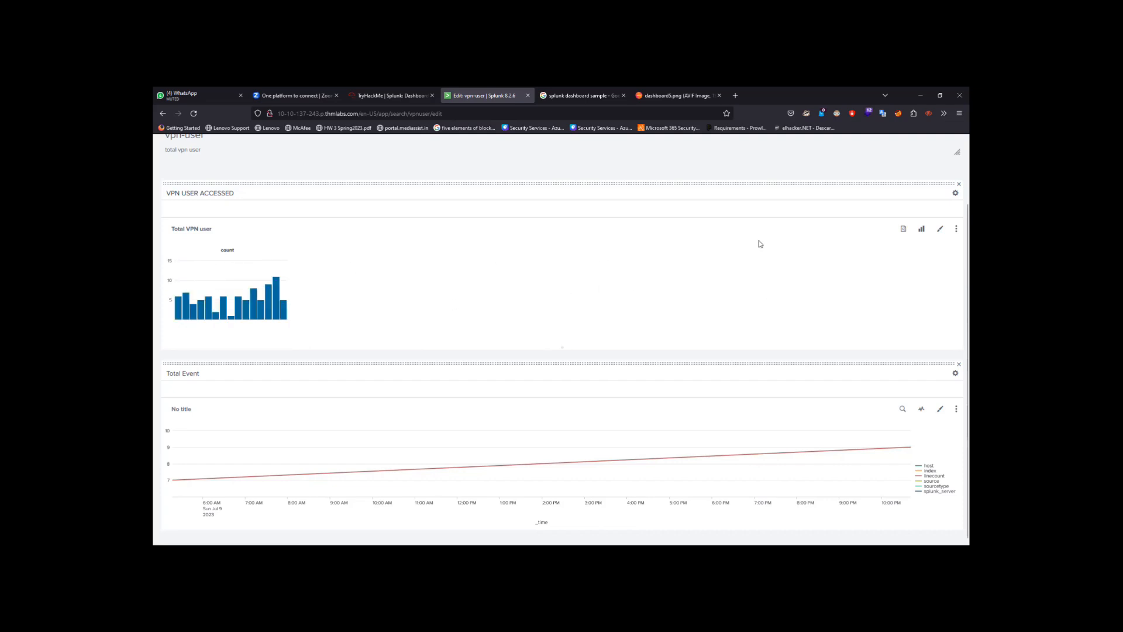
{"action": "left_click", "coordinate": [957, 231]}
{"action": "left_click", "coordinate": [939, 259]}
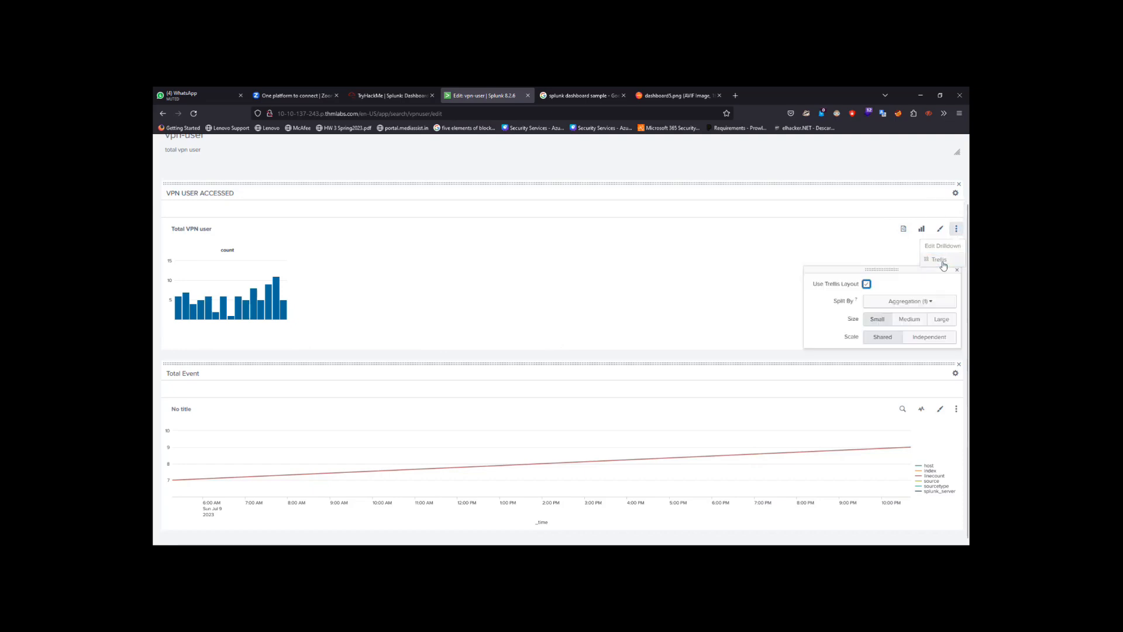
{"action": "left_click", "coordinate": [867, 284]}
{"action": "left_click", "coordinate": [896, 301]}
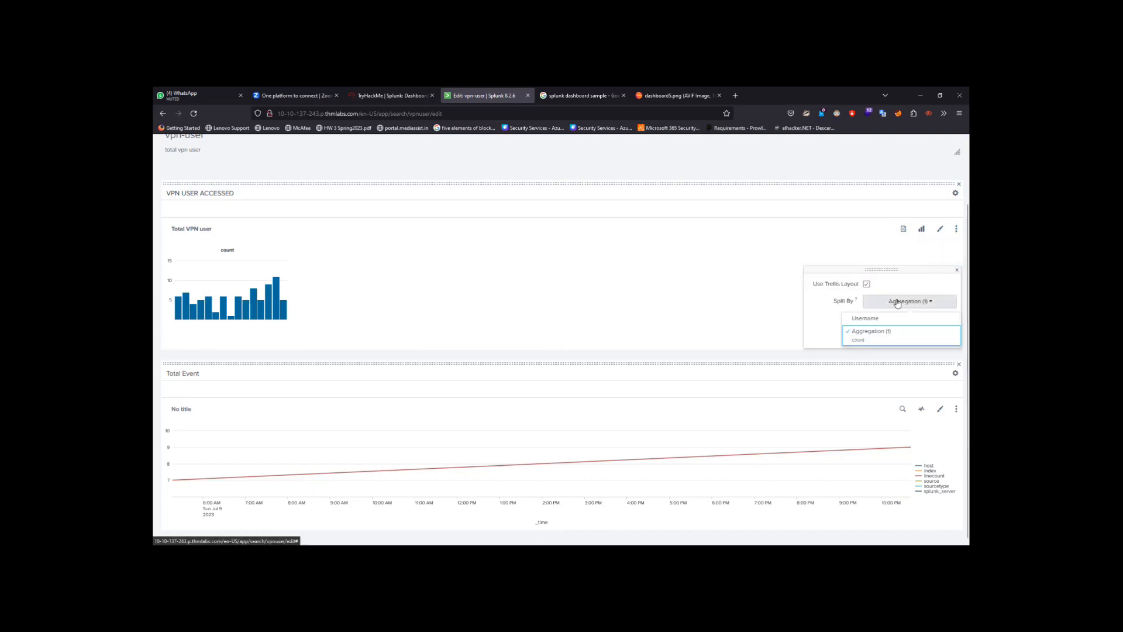
{"action": "left_click", "coordinate": [876, 287]}
{"action": "left_click", "coordinate": [867, 285]}
{"action": "left_click", "coordinate": [866, 284]}
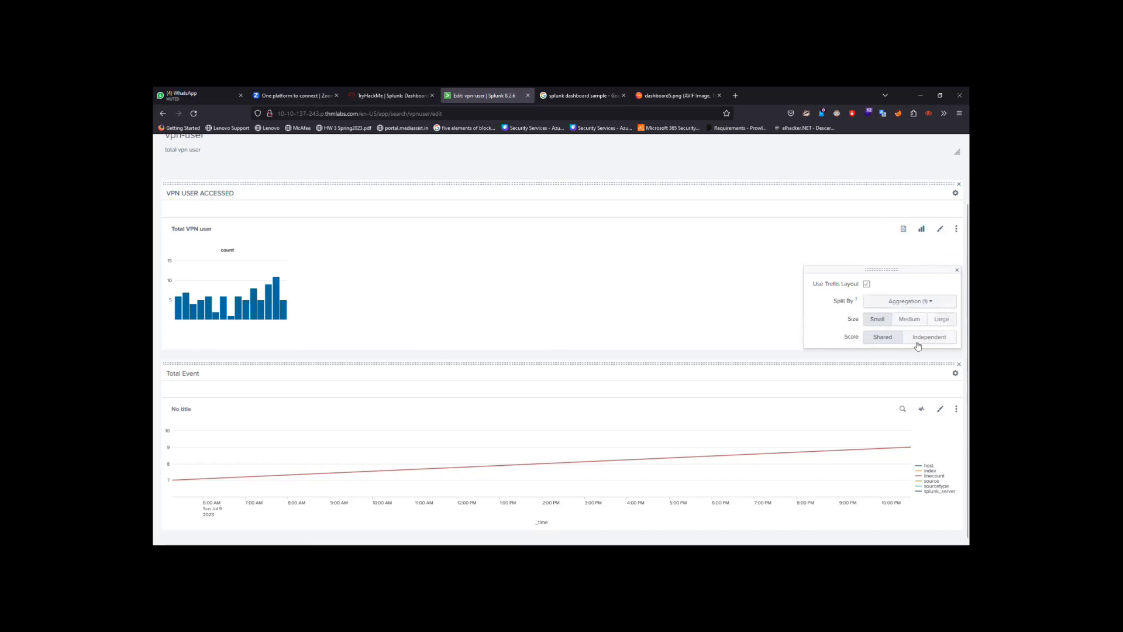
Try other trellis sizes and the independent scale on the Total VPN user chart, then turn the trellis layout off.
{"action": "left_click", "coordinate": [939, 338]}
{"action": "left_click", "coordinate": [909, 320]}
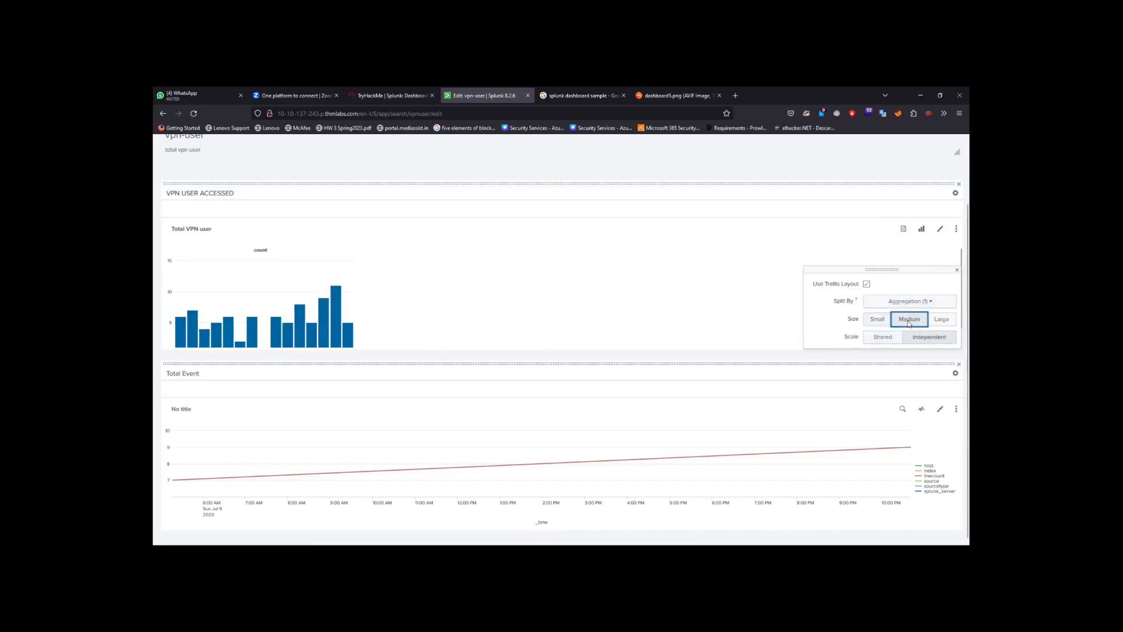
{"action": "left_click", "coordinate": [938, 320]}
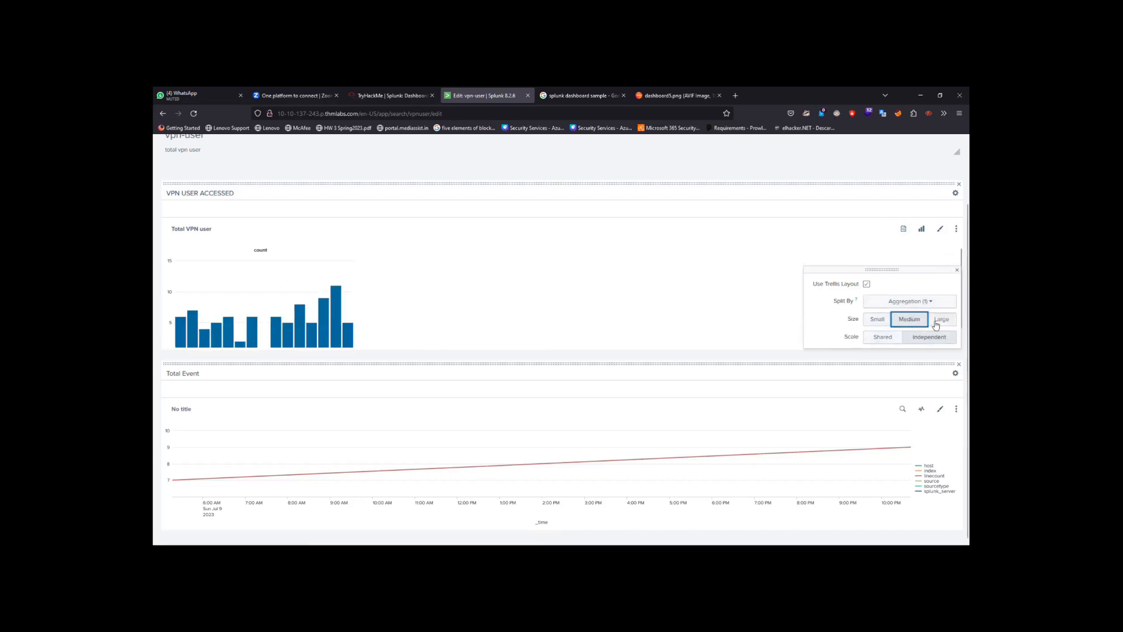
{"action": "left_click", "coordinate": [884, 322]}
{"action": "left_click", "coordinate": [888, 340]}
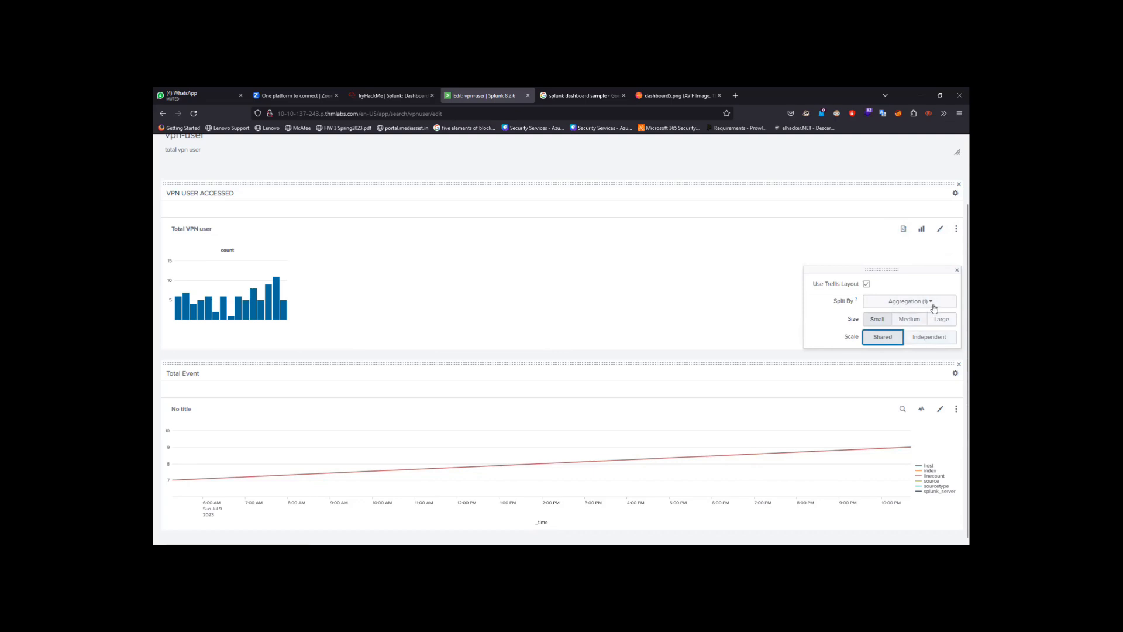
{"action": "left_click", "coordinate": [866, 284]}
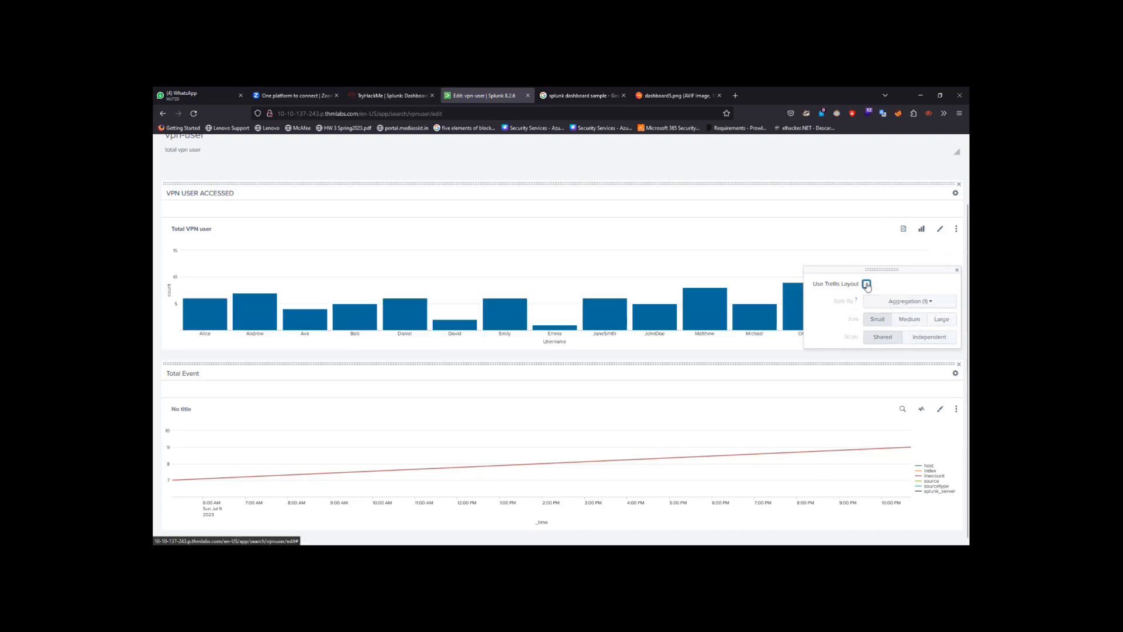
{"action": "left_click", "coordinate": [957, 269]}
Place the Total Event panel beside the VPN USER ACCESSED panel and adjust the VPN chart's height to match it.
{"action": "left_click_drag", "start_coordinate": [959, 347], "coordinate": [936, 402]}
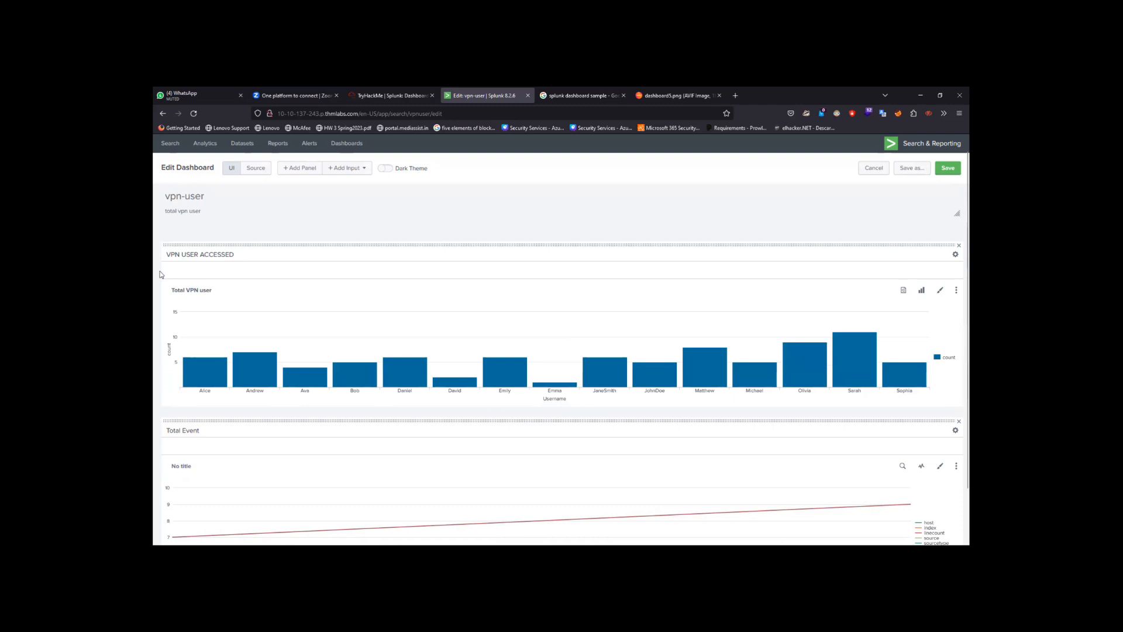
{"action": "scroll", "coordinate": [244, 281], "scroll_direction": "down", "scroll_amount": 2}
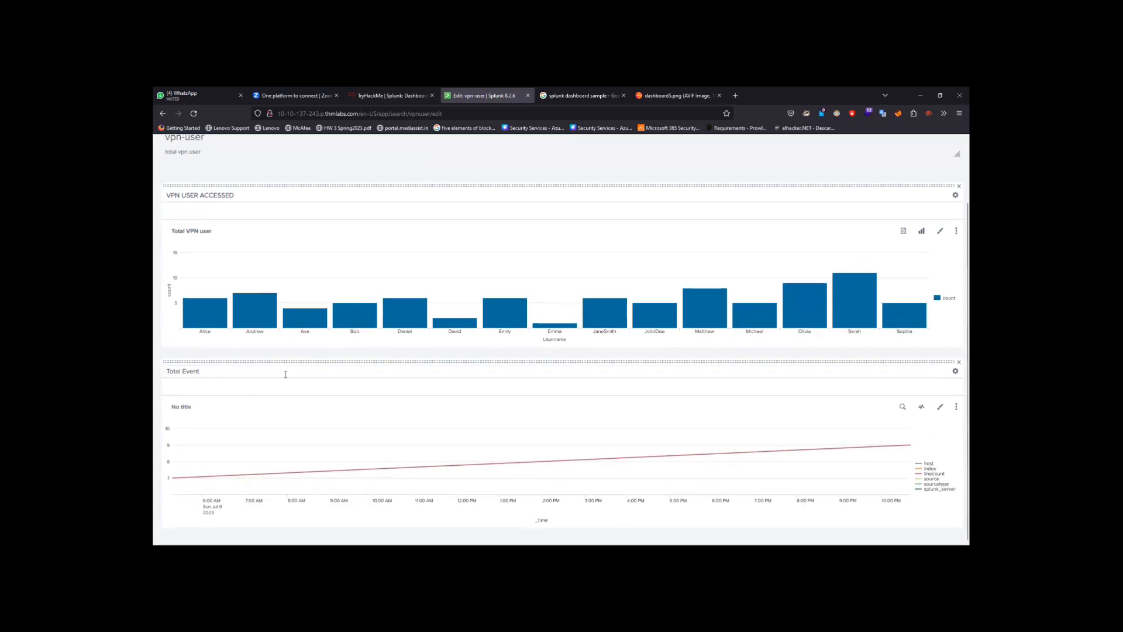
{"action": "left_click_drag", "start_coordinate": [286, 374], "coordinate": [719, 300]}
{"action": "scroll", "coordinate": [677, 390], "scroll_direction": "down", "scroll_amount": 1}
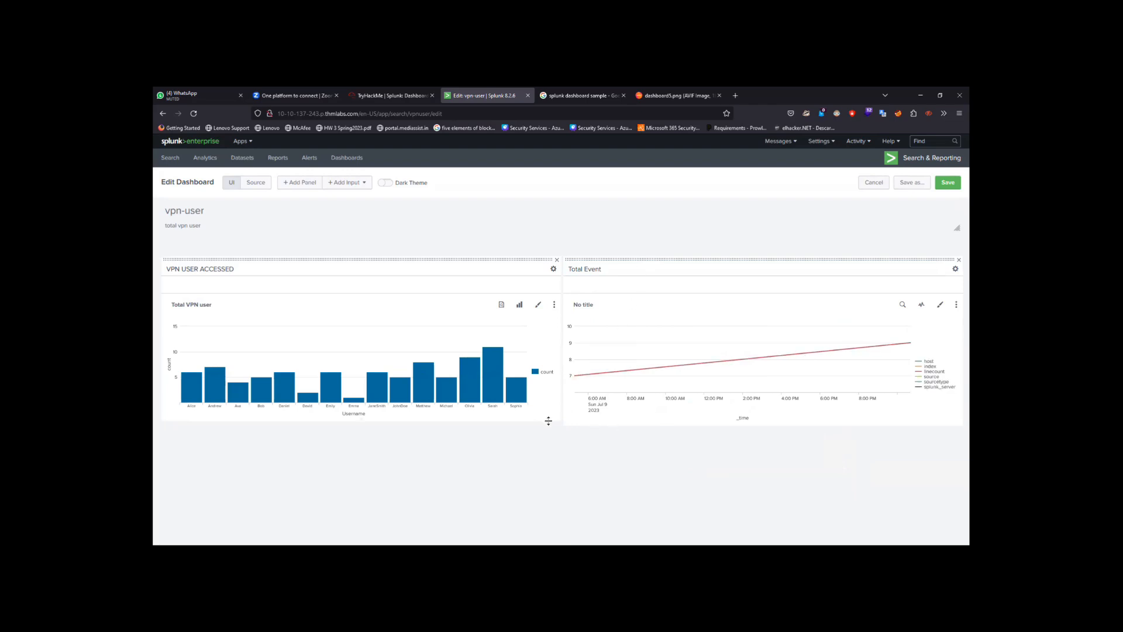
{"action": "left_click_drag", "start_coordinate": [547, 417], "coordinate": [547, 422]}
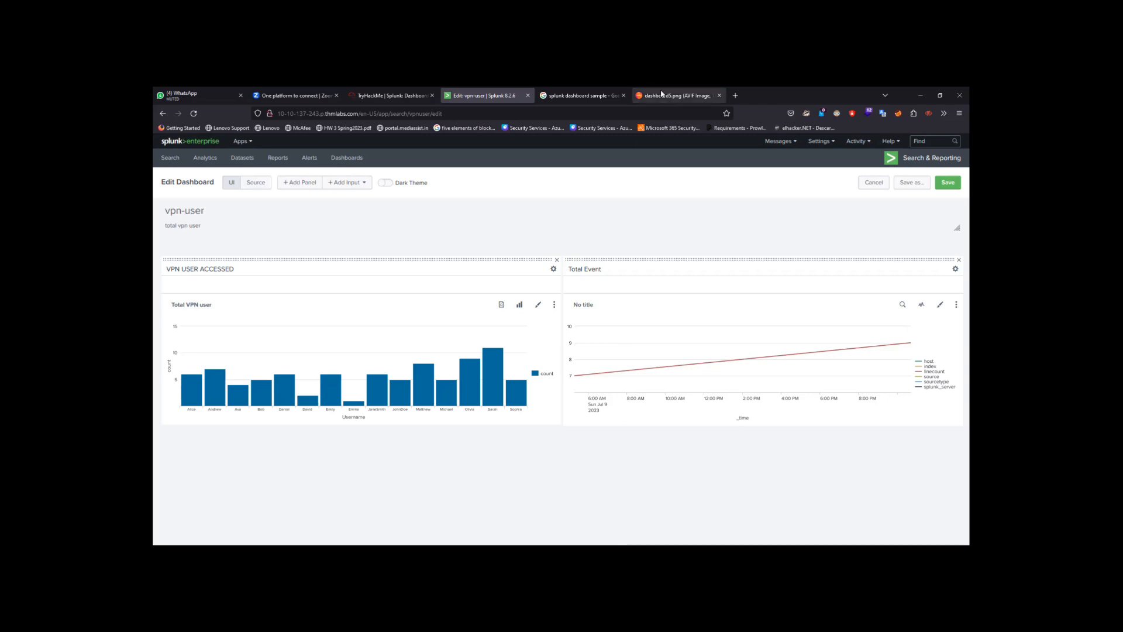
Compare the layout with the Monitoring & Performance sample dashboard image and save the vpn-user dashboard.
{"action": "left_click", "coordinate": [675, 95]}
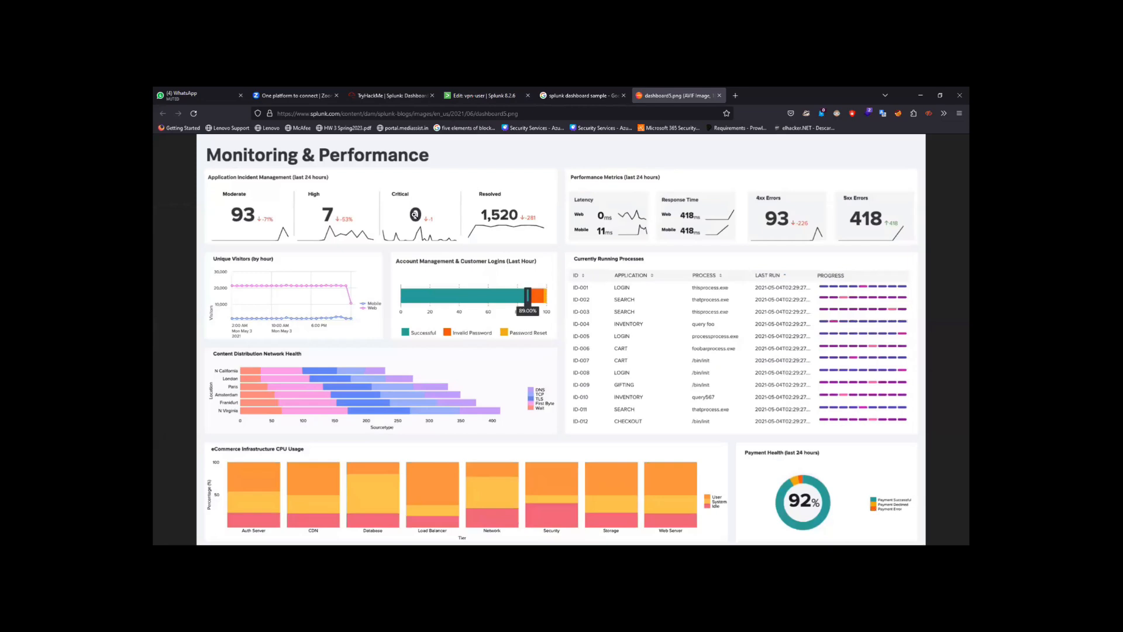
{"action": "left_click", "coordinate": [458, 90]}
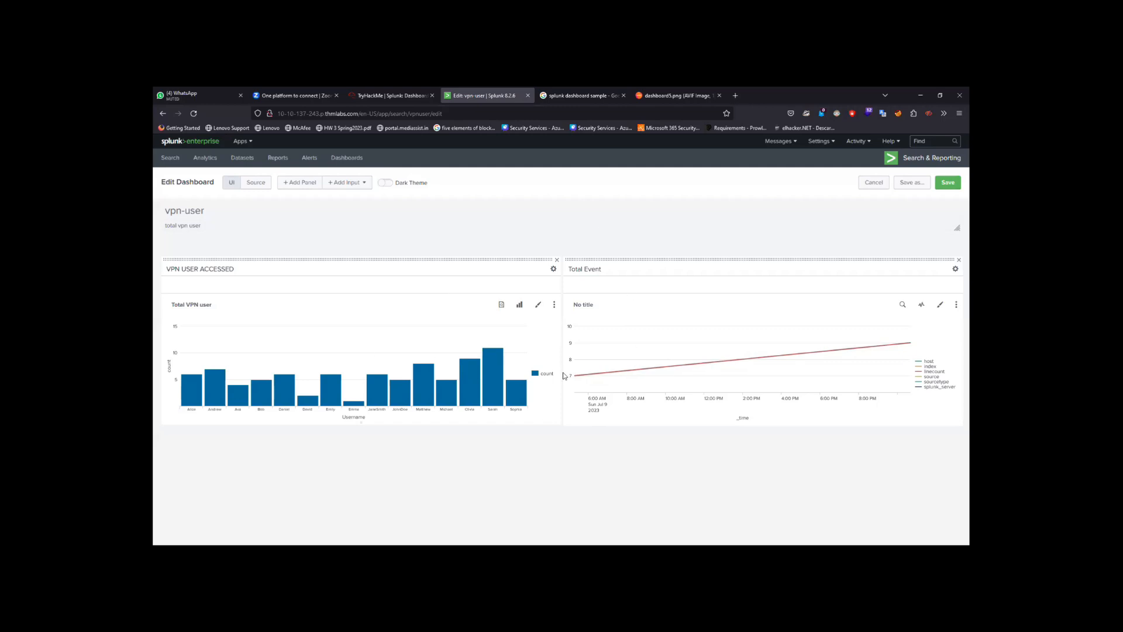
{"action": "mouse_move", "coordinate": [499, 380]}
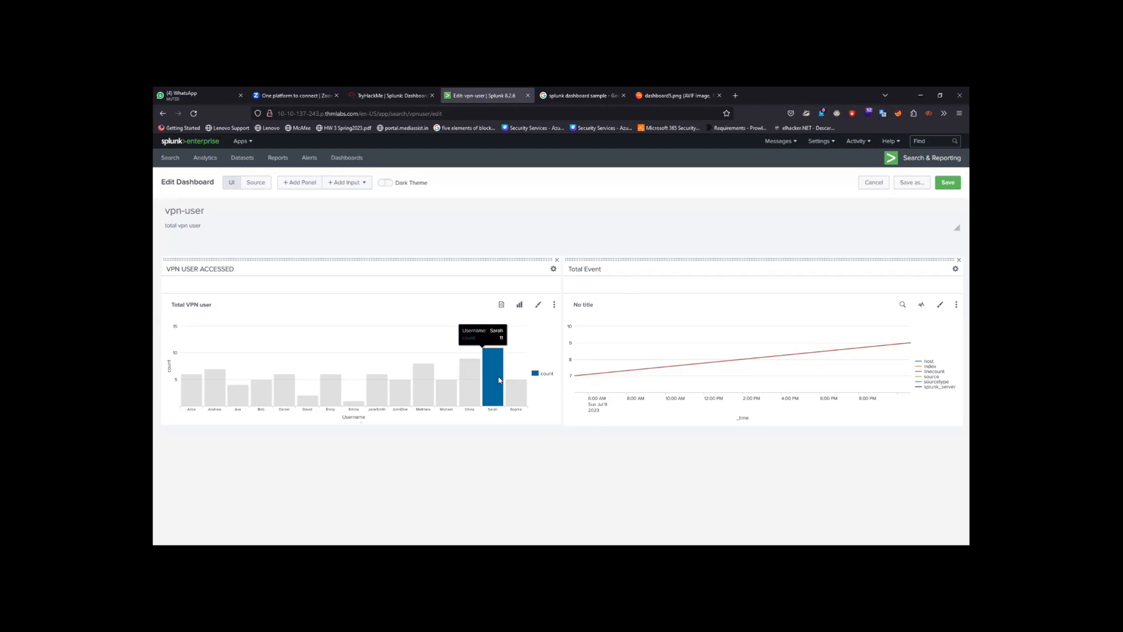
{"action": "left_click", "coordinate": [945, 189]}
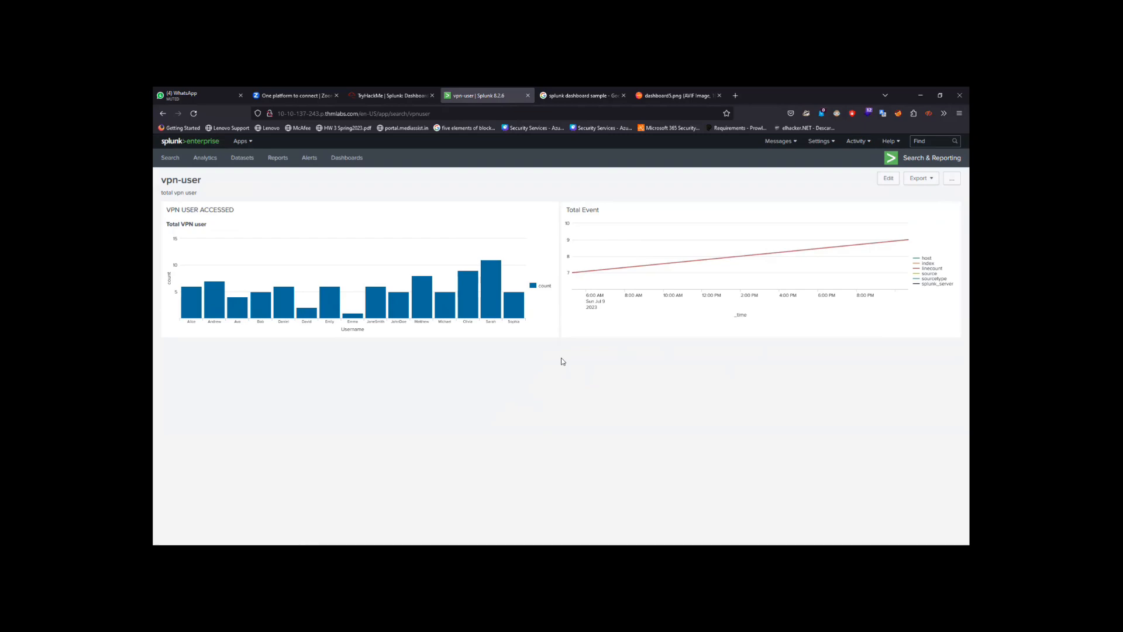
Read the rest of the TryHackMe dashboard task and its question about web-server status codes in a line chart.
{"action": "left_click", "coordinate": [391, 96]}
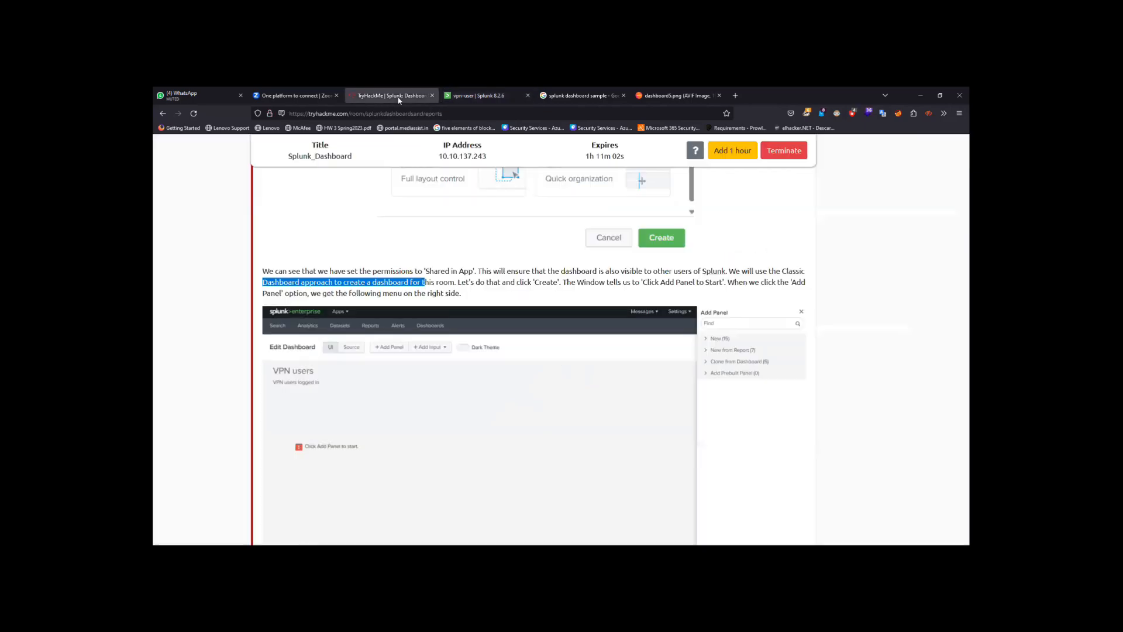
{"action": "scroll", "coordinate": [438, 395], "scroll_direction": "down", "scroll_amount": 15}
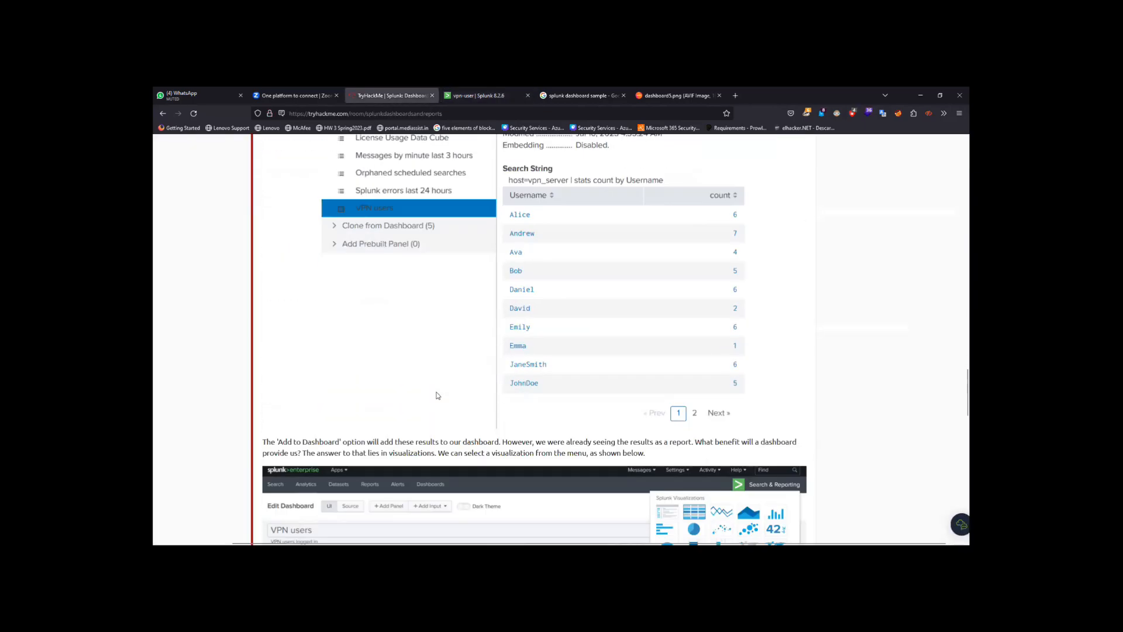
{"action": "scroll", "coordinate": [437, 395], "scroll_direction": "down", "scroll_amount": 8}
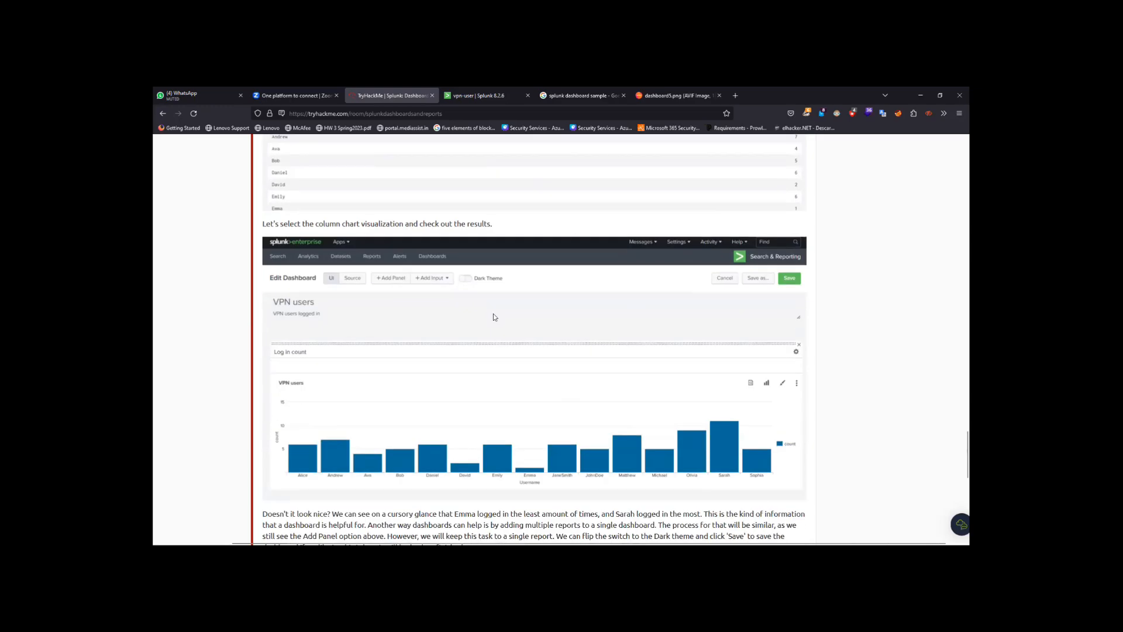
{"action": "scroll", "coordinate": [546, 285], "scroll_direction": "down", "scroll_amount": 4}
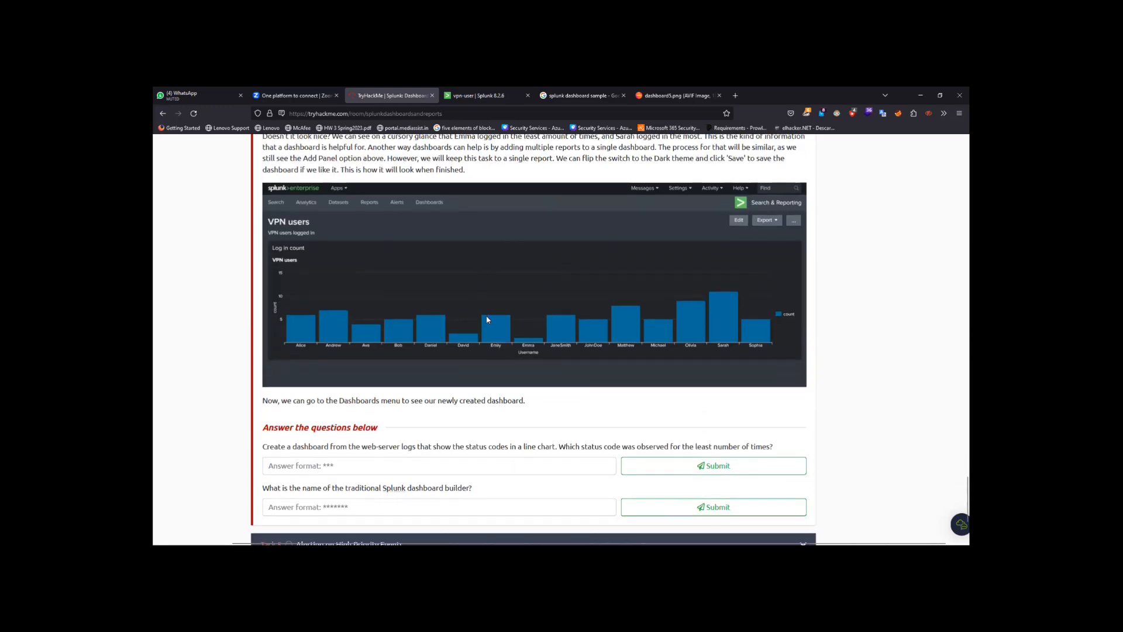
{"action": "scroll", "coordinate": [488, 319], "scroll_direction": "down", "scroll_amount": 2}
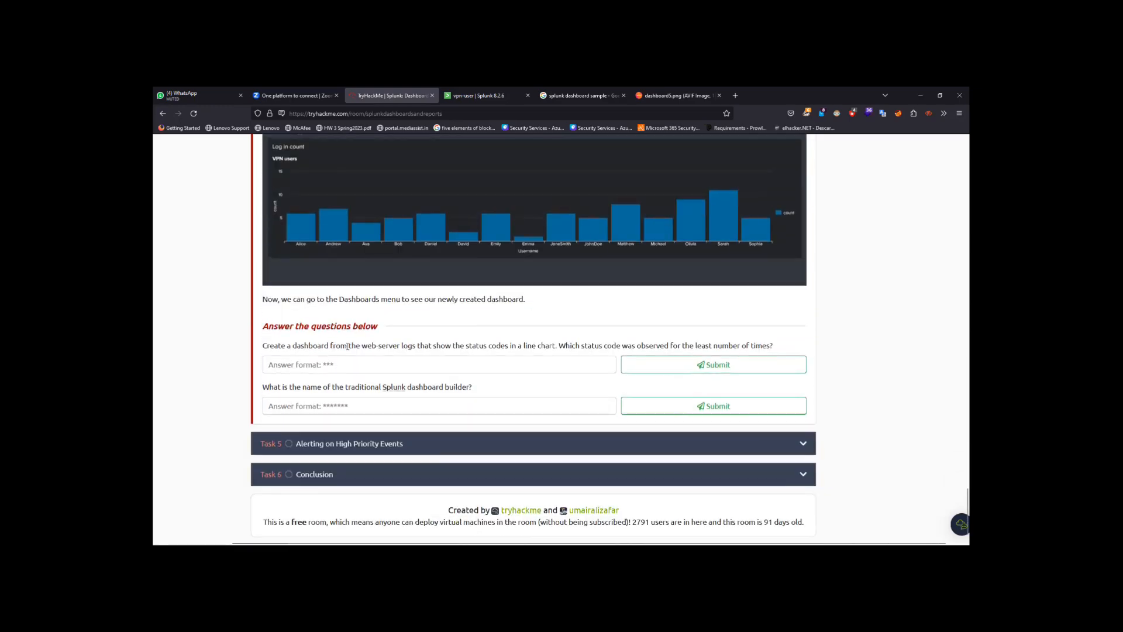
{"action": "left_click_drag", "start_coordinate": [363, 346], "coordinate": [425, 349]}
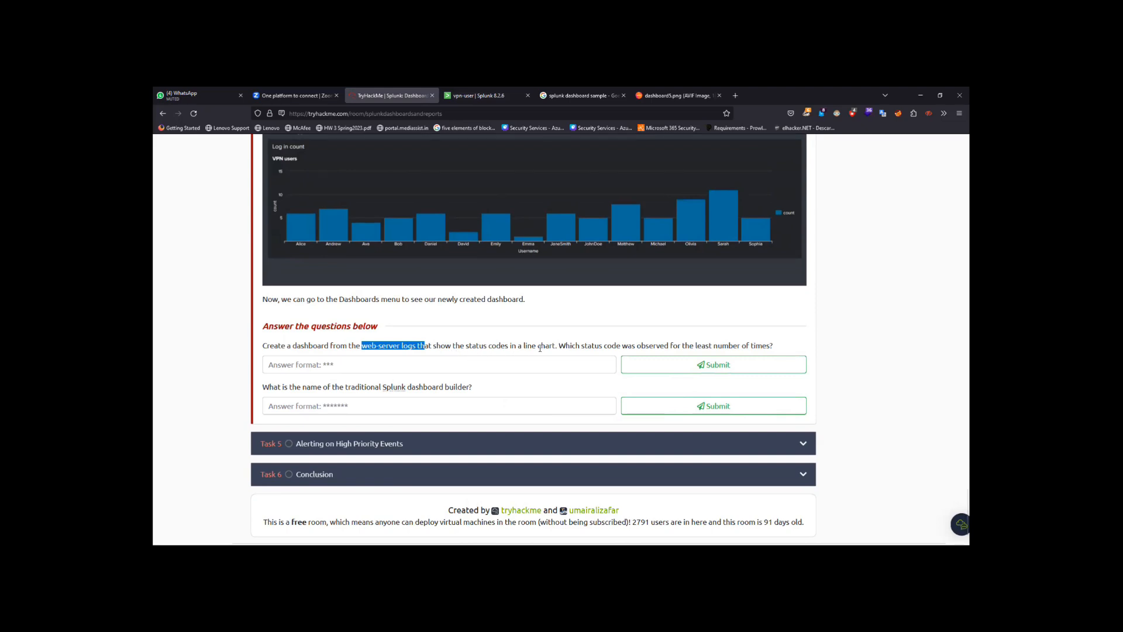
{"action": "left_click_drag", "start_coordinate": [467, 347], "coordinate": [508, 348]}
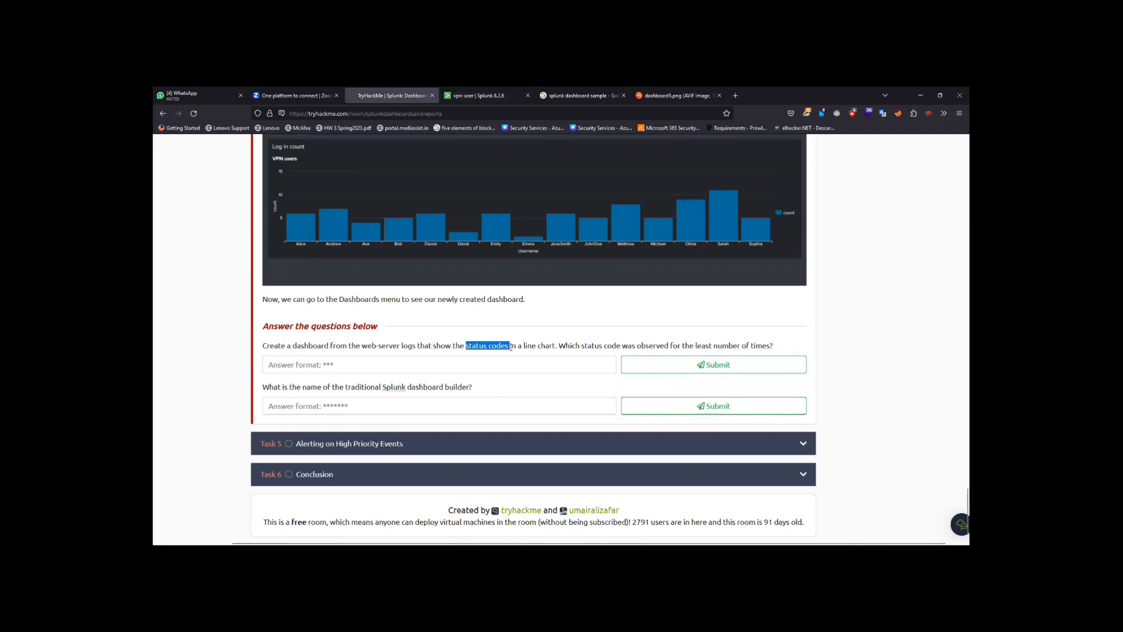
Open the total event count report in Splunk and check its status_code field against the TryHackMe question.
{"action": "left_click", "coordinate": [497, 90]}
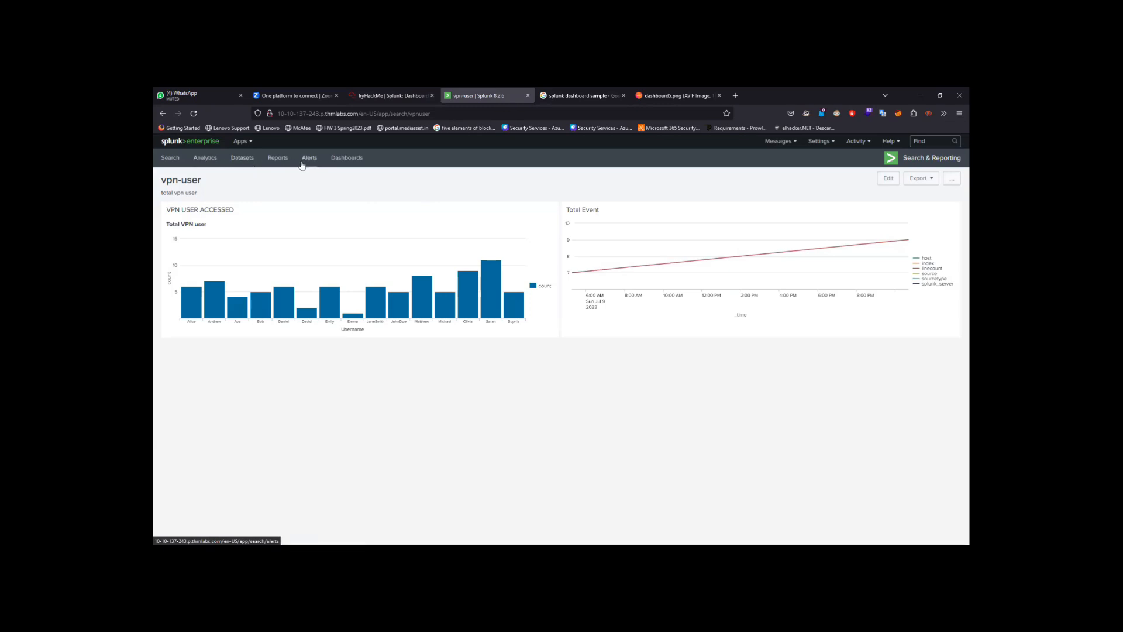
{"action": "left_click", "coordinate": [279, 163]}
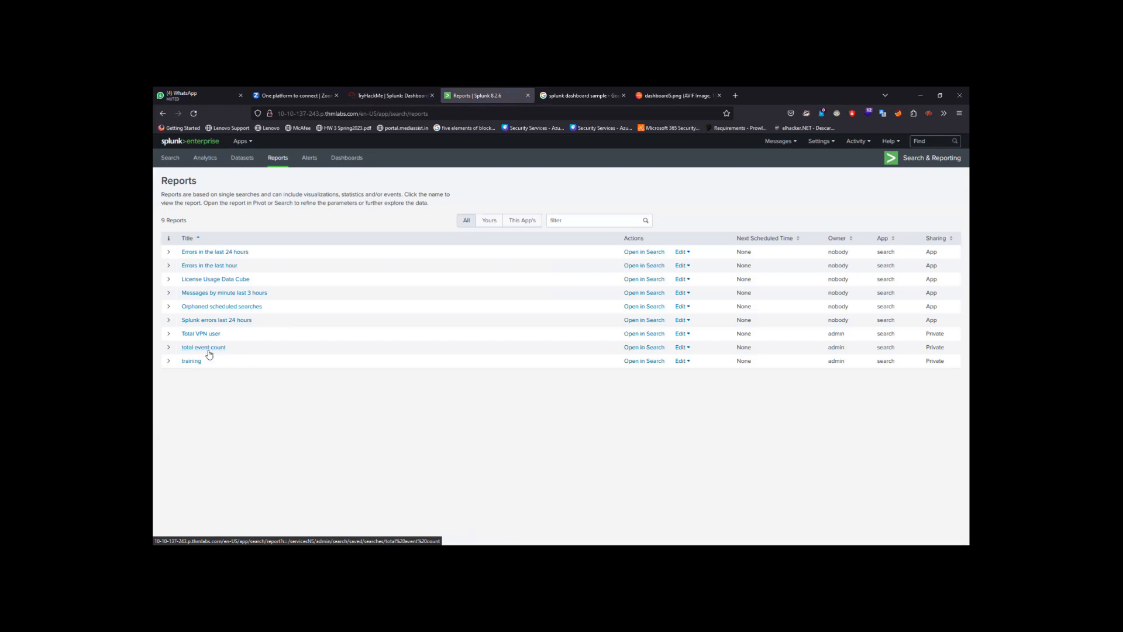
{"action": "left_click", "coordinate": [209, 349]}
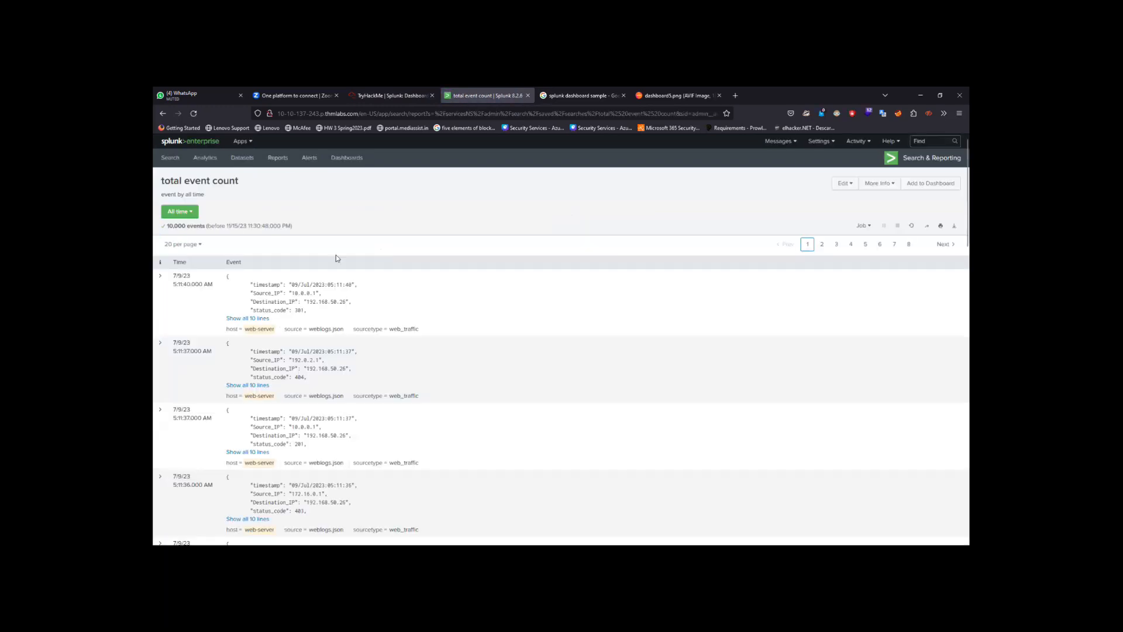
{"action": "left_click_drag", "start_coordinate": [307, 310], "coordinate": [292, 310]}
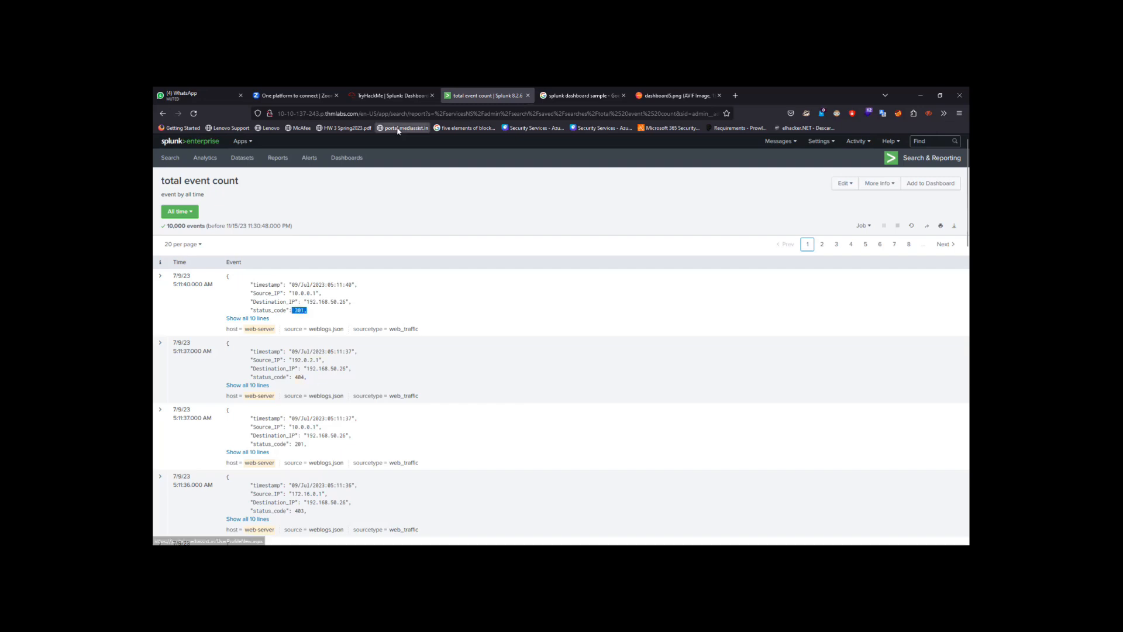
{"action": "left_click", "coordinate": [391, 95]}
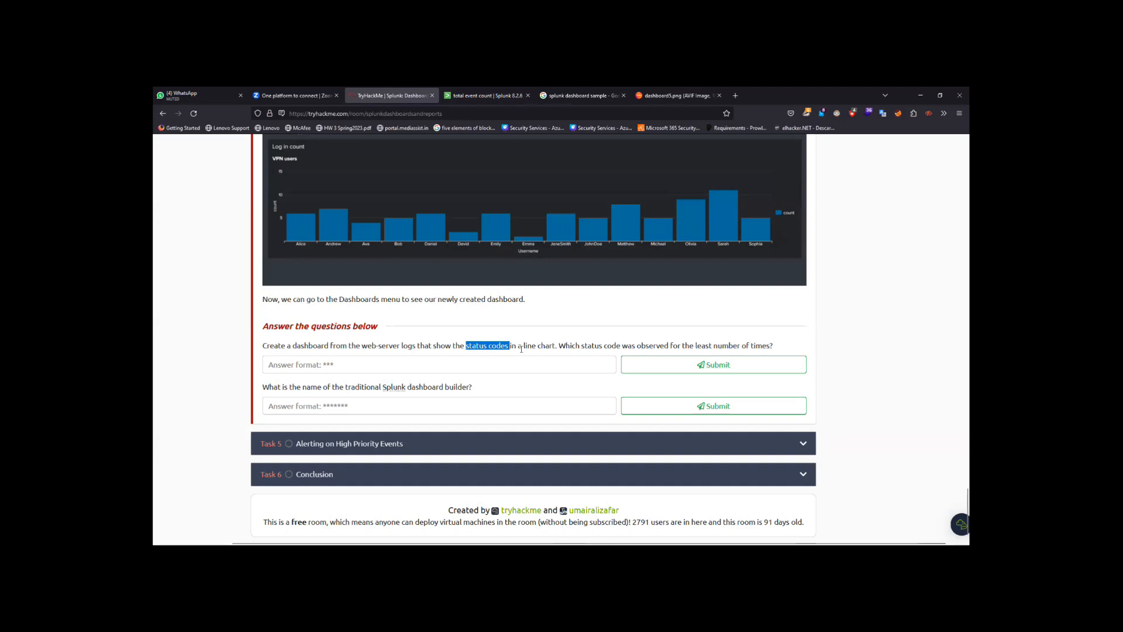
{"action": "left_click", "coordinate": [486, 95]}
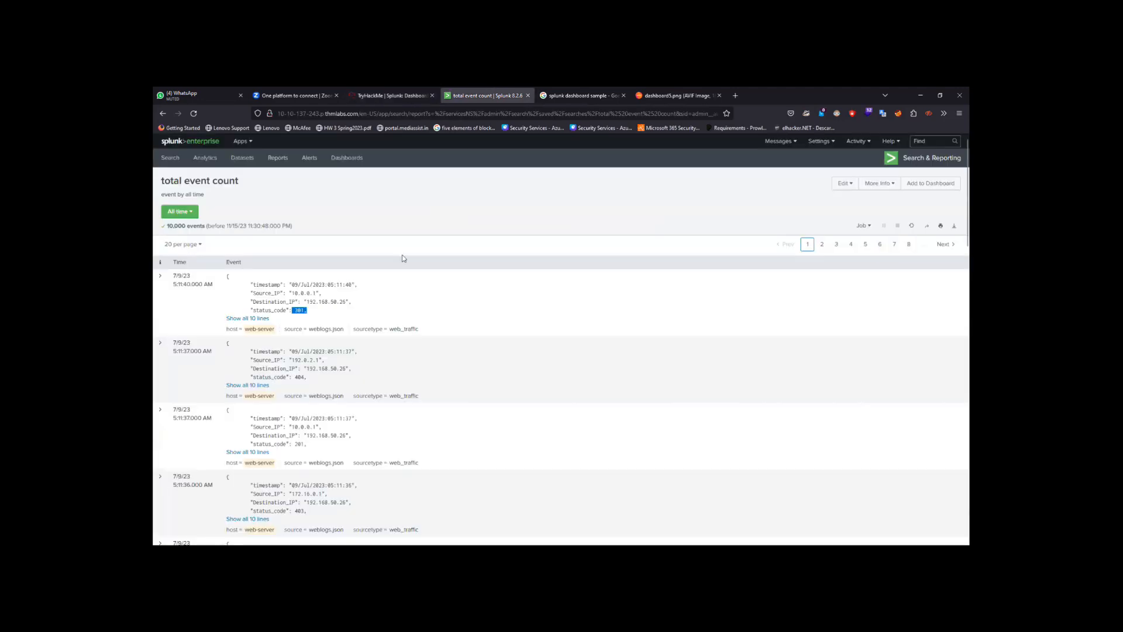
Open the total event count report's underlying query in Search.
{"action": "left_click_drag", "start_coordinate": [851, 185], "coordinate": [834, 203]}
{"action": "left_click", "coordinate": [845, 192]}
{"action": "left_click", "coordinate": [846, 190]}
{"action": "left_click", "coordinate": [843, 201]}
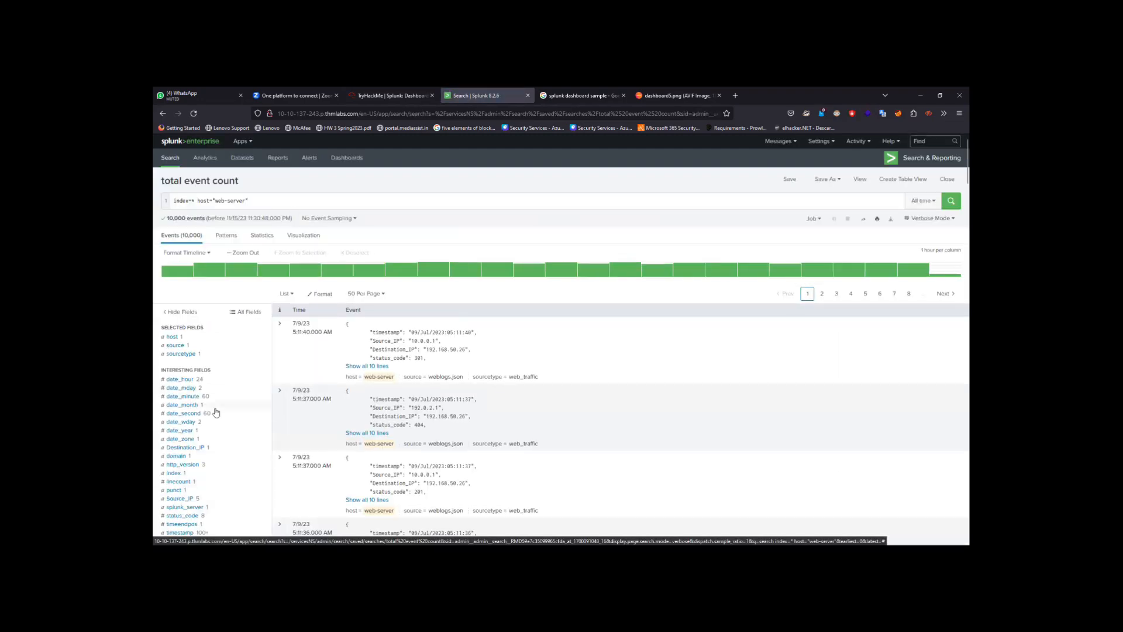
Generate the top values by time report for the status_code field.
{"action": "scroll", "coordinate": [216, 412], "scroll_direction": "down", "scroll_amount": 2}
{"action": "left_click", "coordinate": [188, 399]}
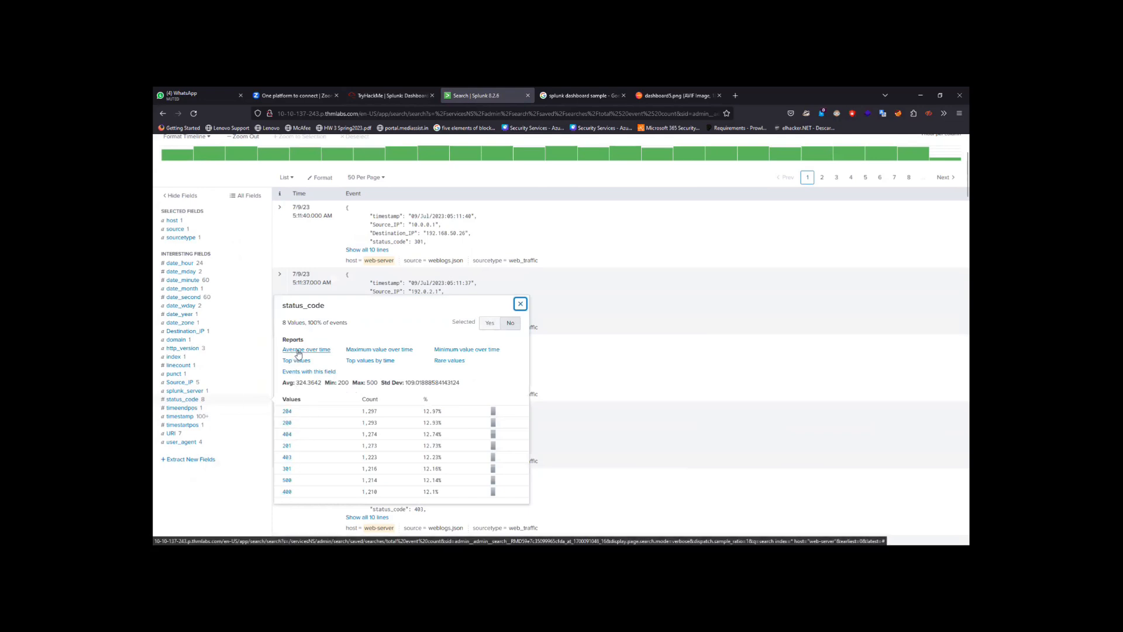
{"action": "left_click", "coordinate": [361, 360]}
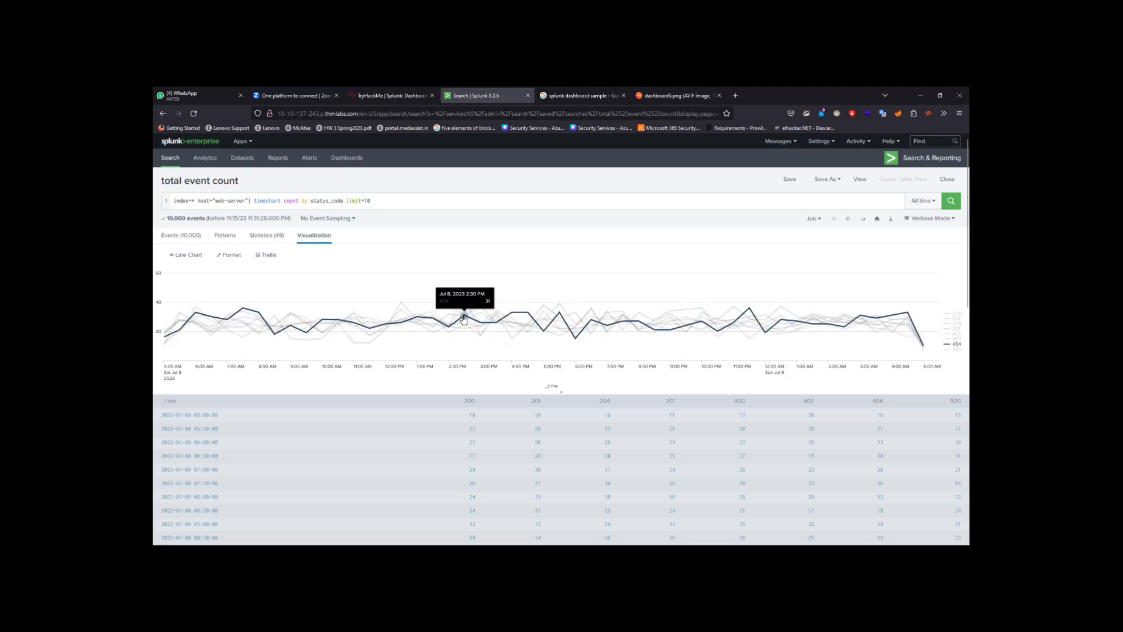
Try displaying the status code timechart as a bubble chart and as a column chart.
{"action": "left_click", "coordinate": [234, 261]}
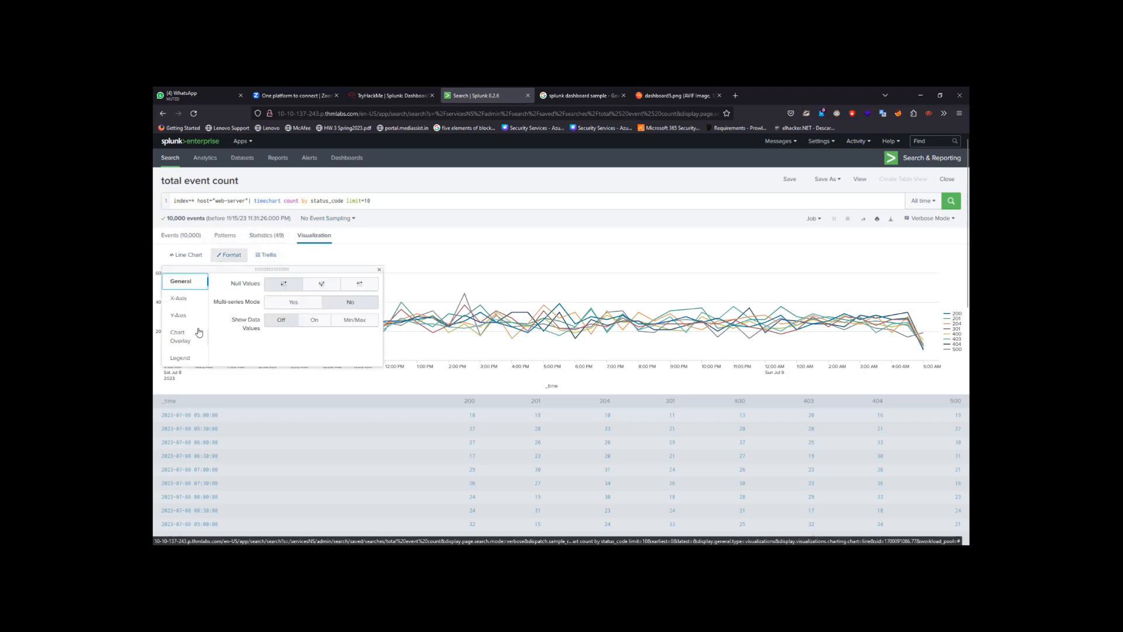
{"action": "left_click", "coordinate": [186, 255]}
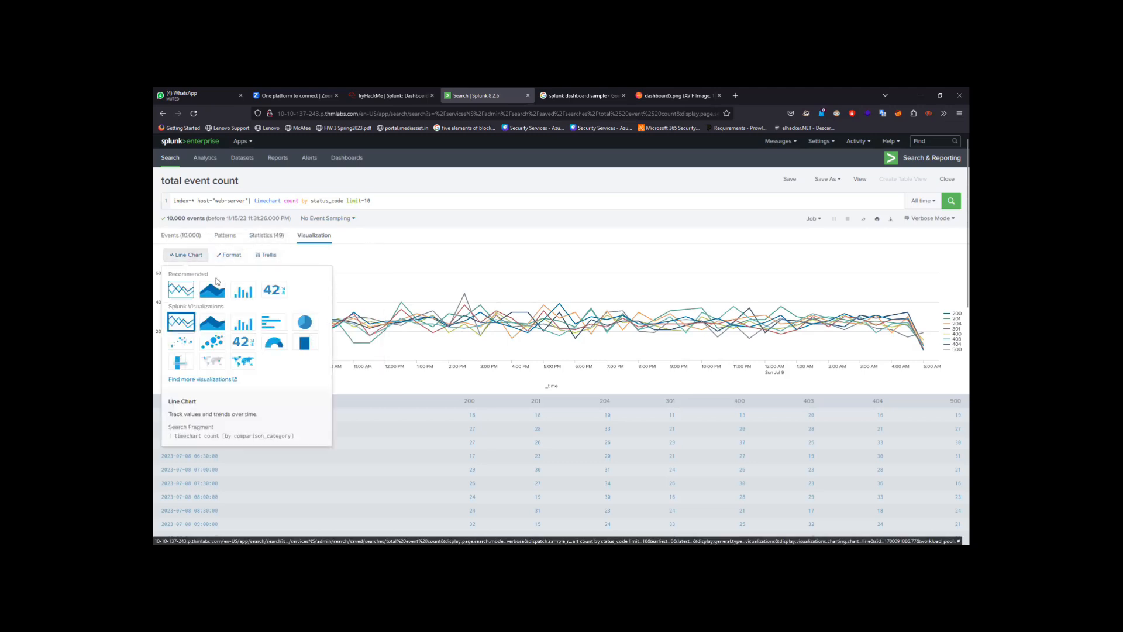
{"action": "left_click", "coordinate": [211, 341]}
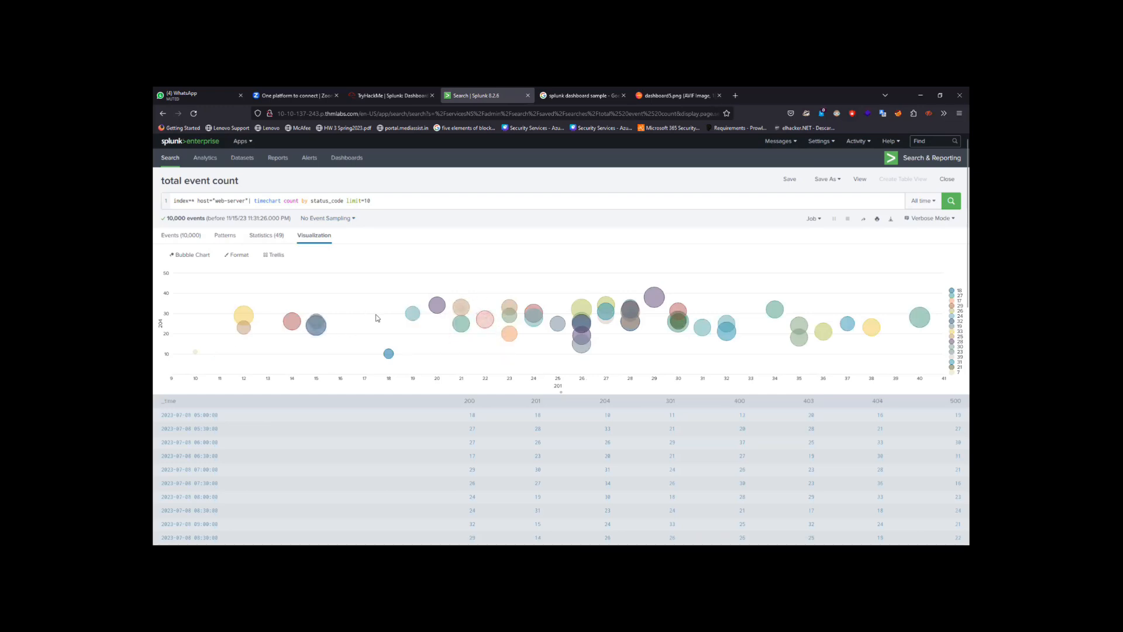
{"action": "mouse_move", "coordinate": [315, 333]}
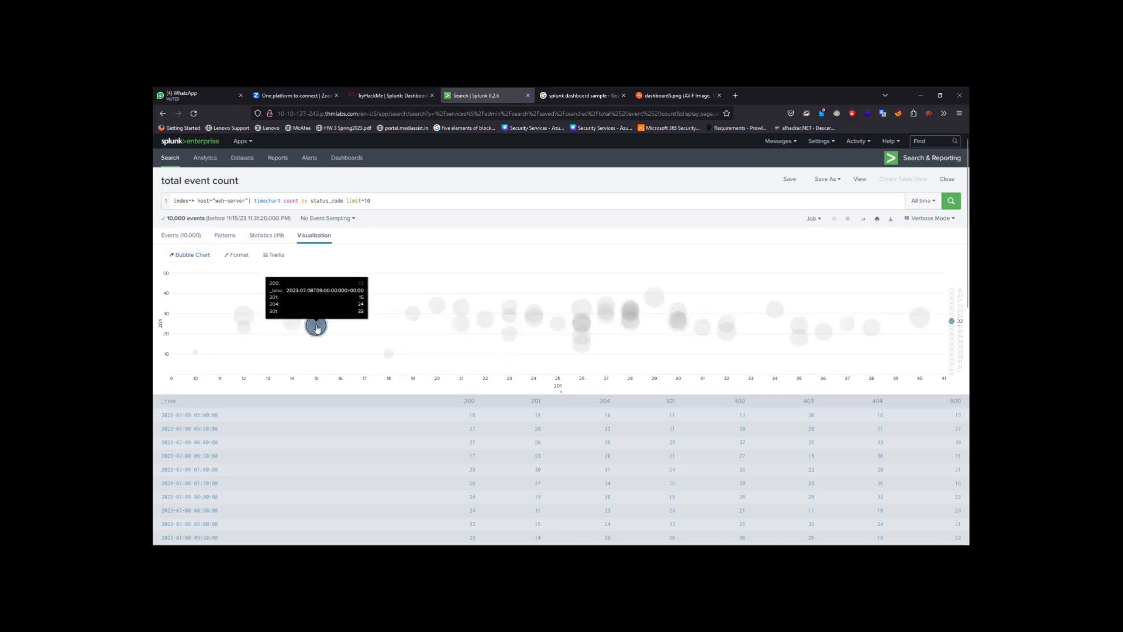
{"action": "left_click", "coordinate": [187, 255]}
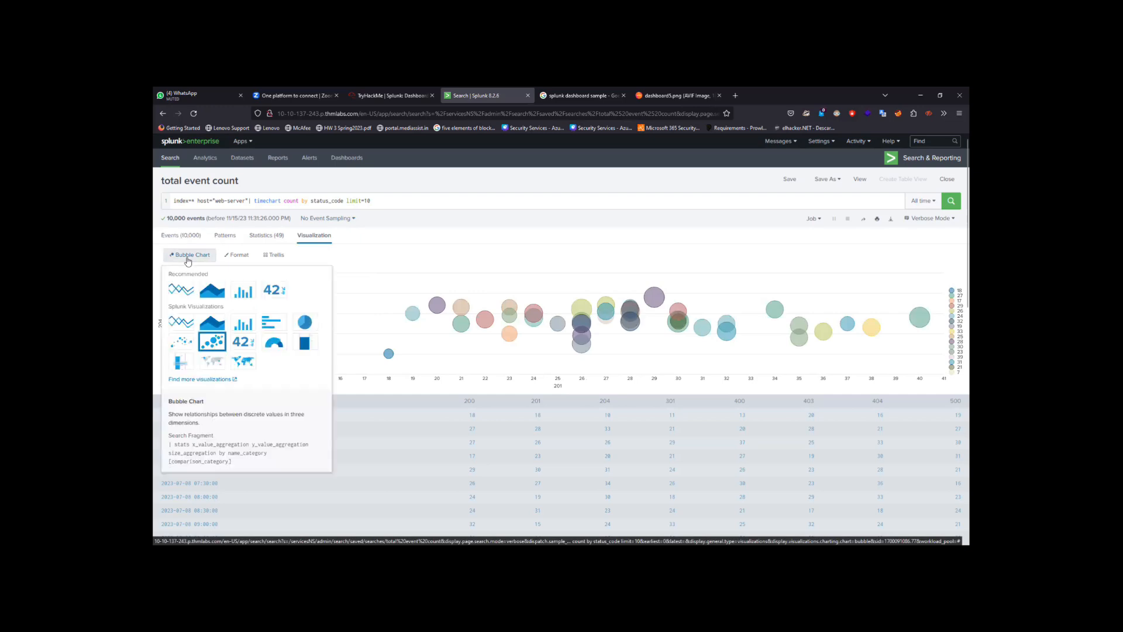
{"action": "left_click", "coordinate": [247, 330]}
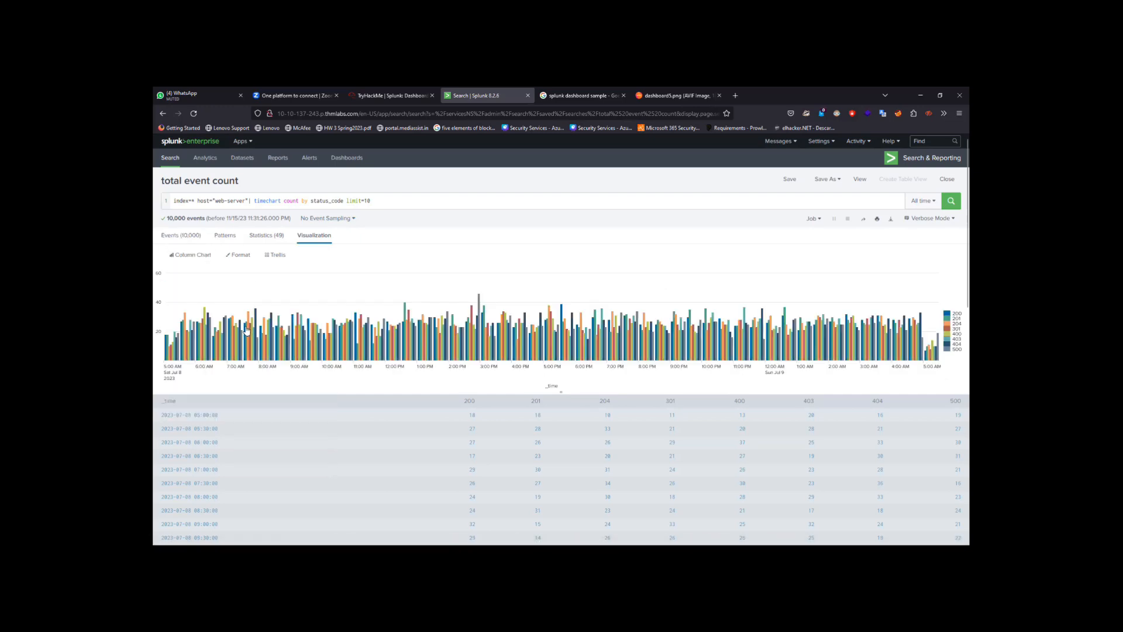
Try the marker, radial and filler gauges for the status code results, and return to the line chart.
{"action": "left_click", "coordinate": [202, 256]}
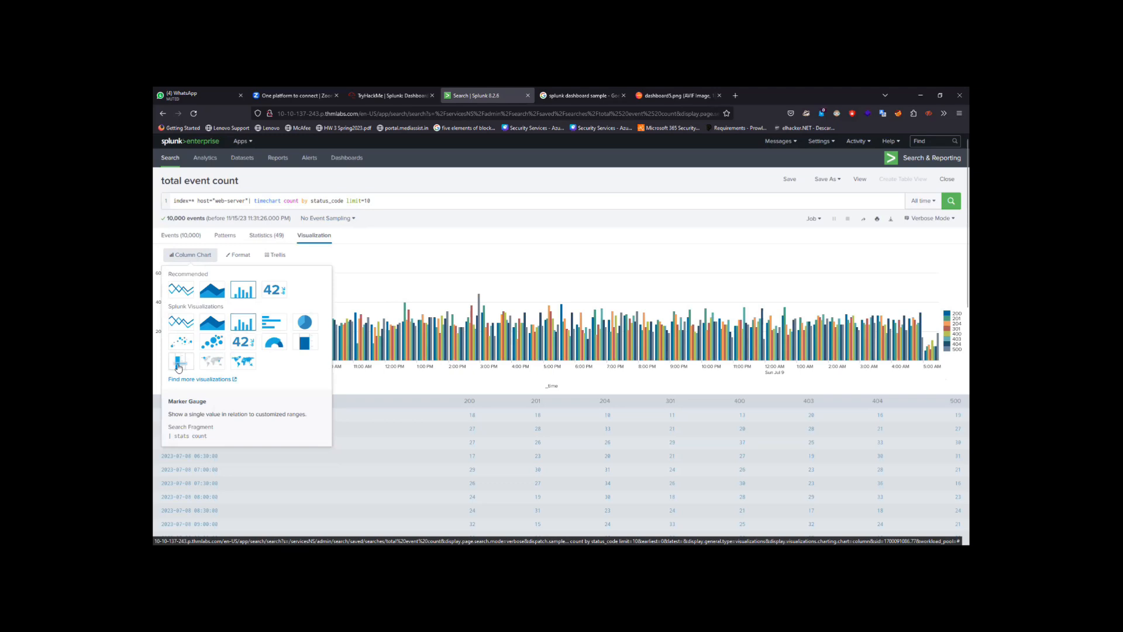
{"action": "left_click", "coordinate": [178, 364]}
{"action": "left_click", "coordinate": [198, 257]}
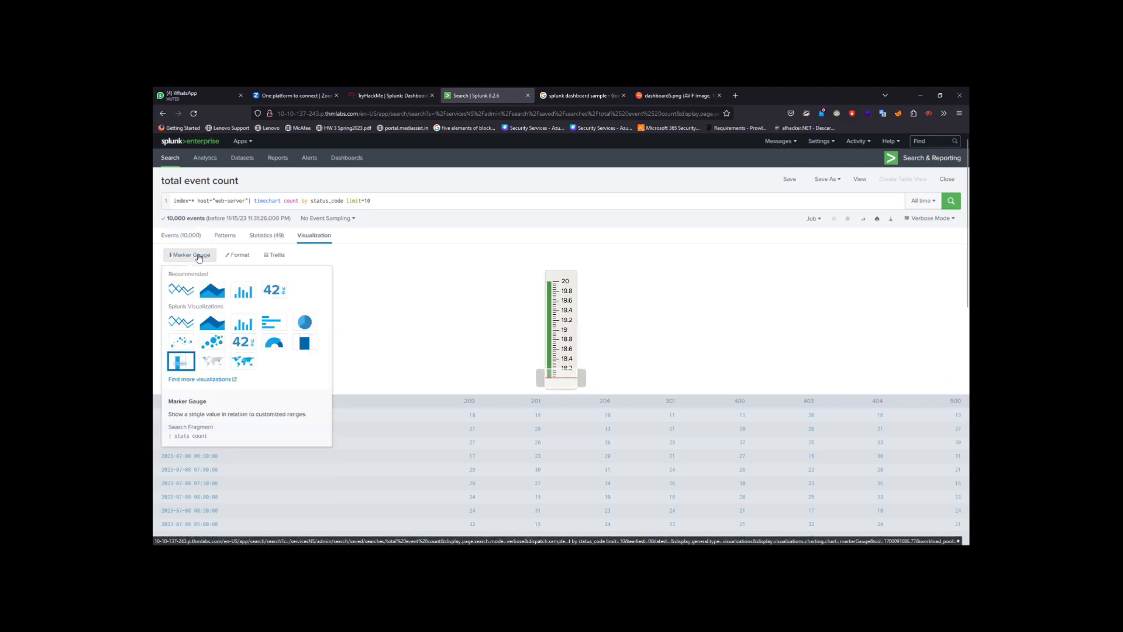
{"action": "left_click", "coordinate": [274, 343]}
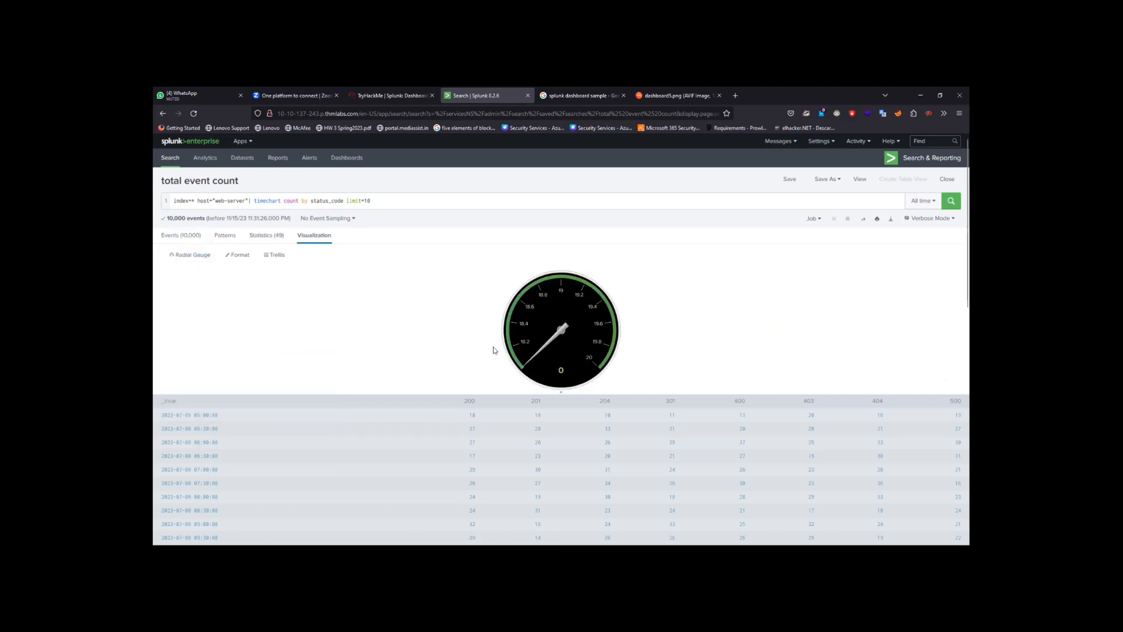
{"action": "left_click", "coordinate": [190, 255]}
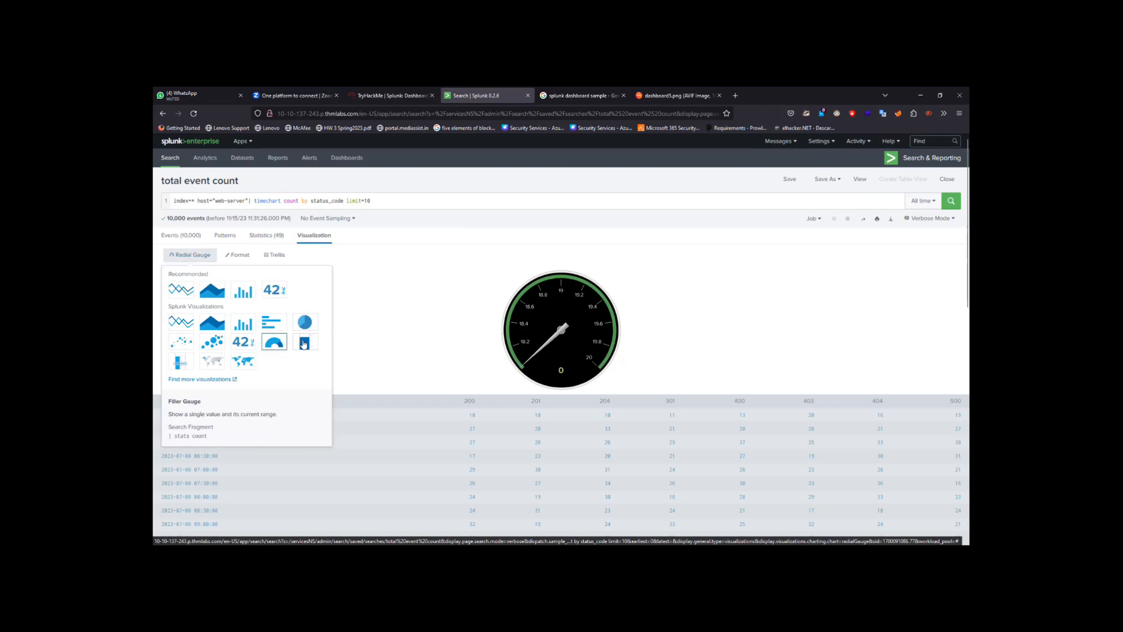
{"action": "left_click", "coordinate": [304, 341]}
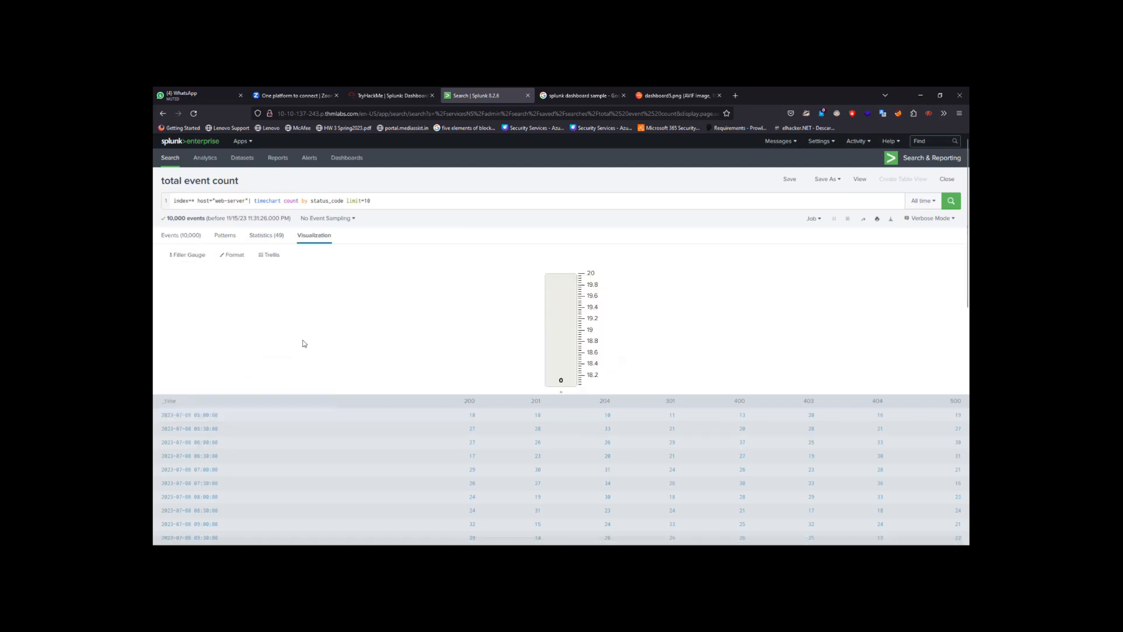
{"action": "left_click", "coordinate": [190, 255]}
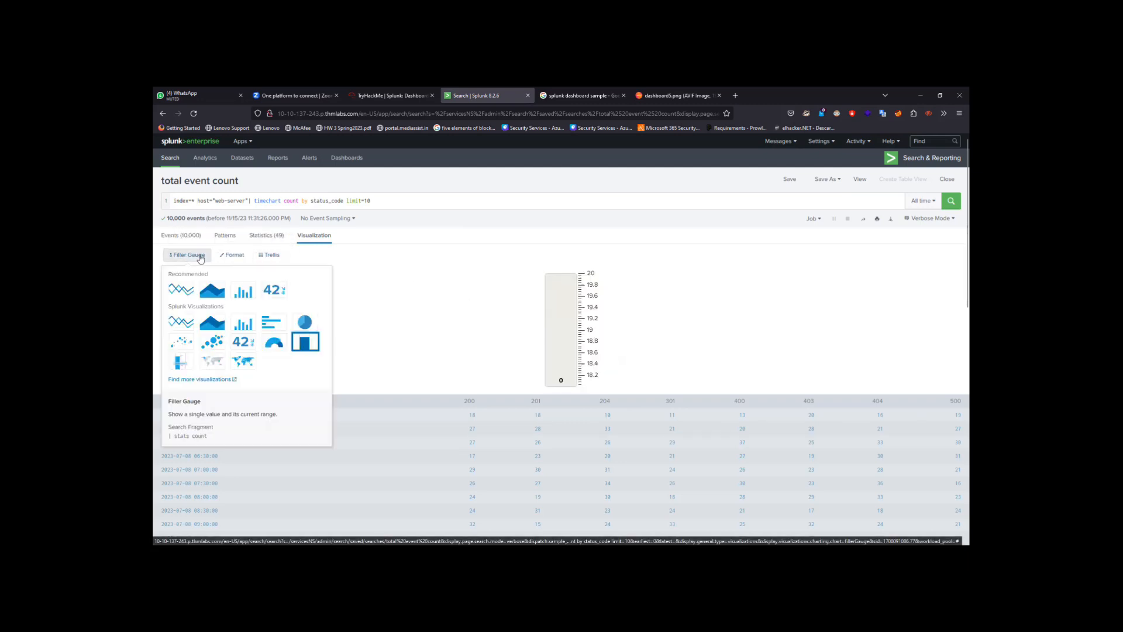
{"action": "left_click", "coordinate": [181, 322]}
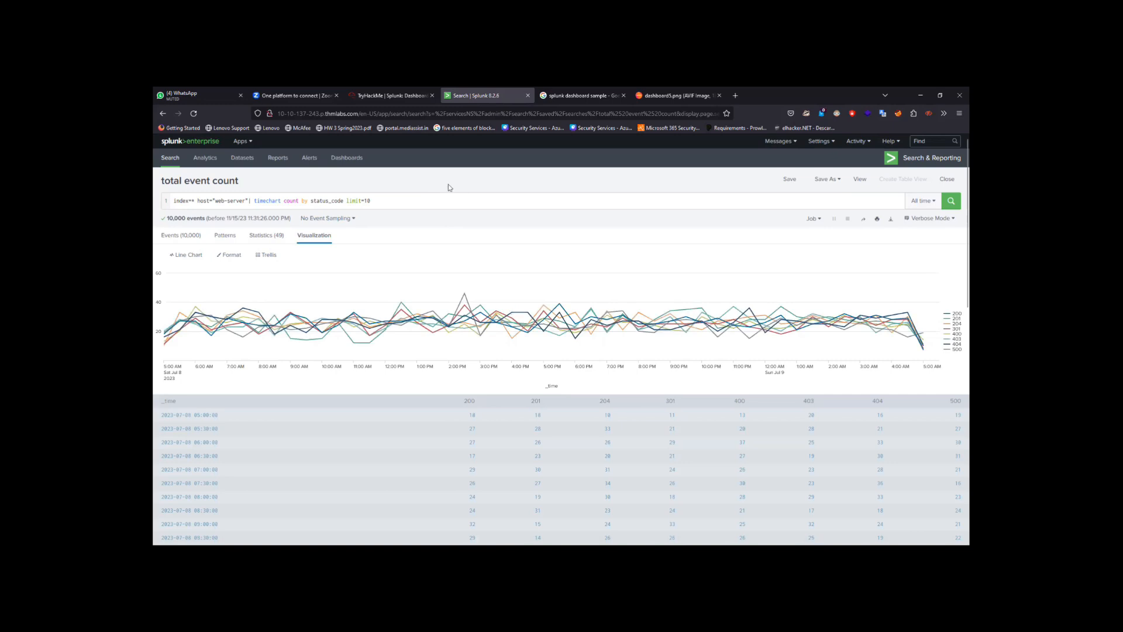
Read the least-observed status code question in TryHackMe, and examine the line chart and its table in Splunk for the answer.
{"action": "left_click", "coordinate": [389, 90]}
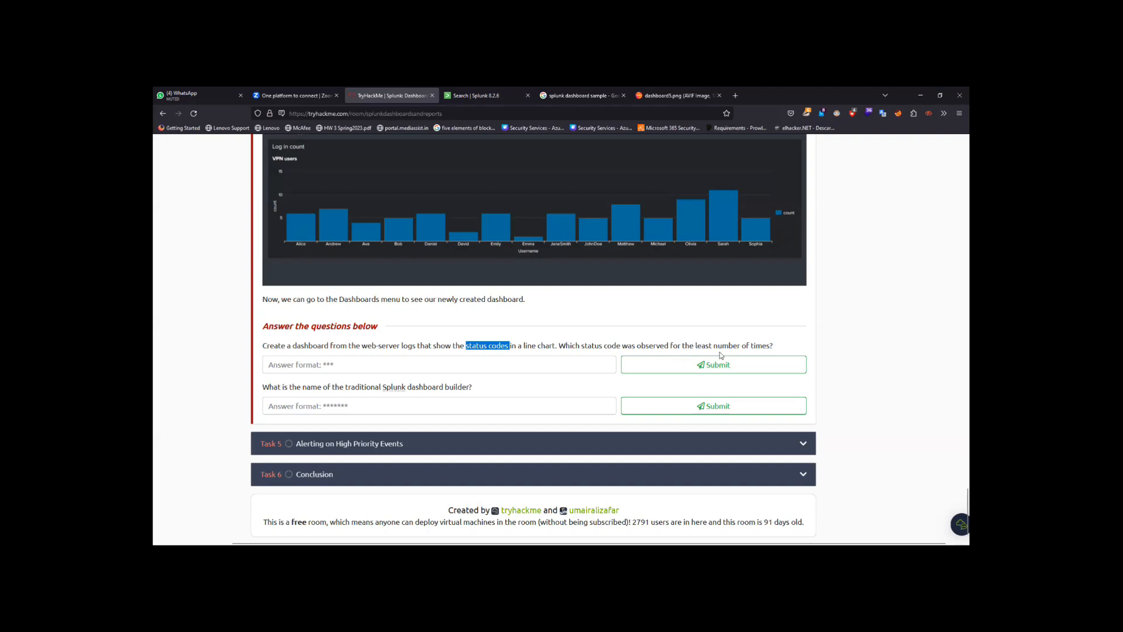
{"action": "left_click_drag", "start_coordinate": [714, 346], "coordinate": [740, 345]}
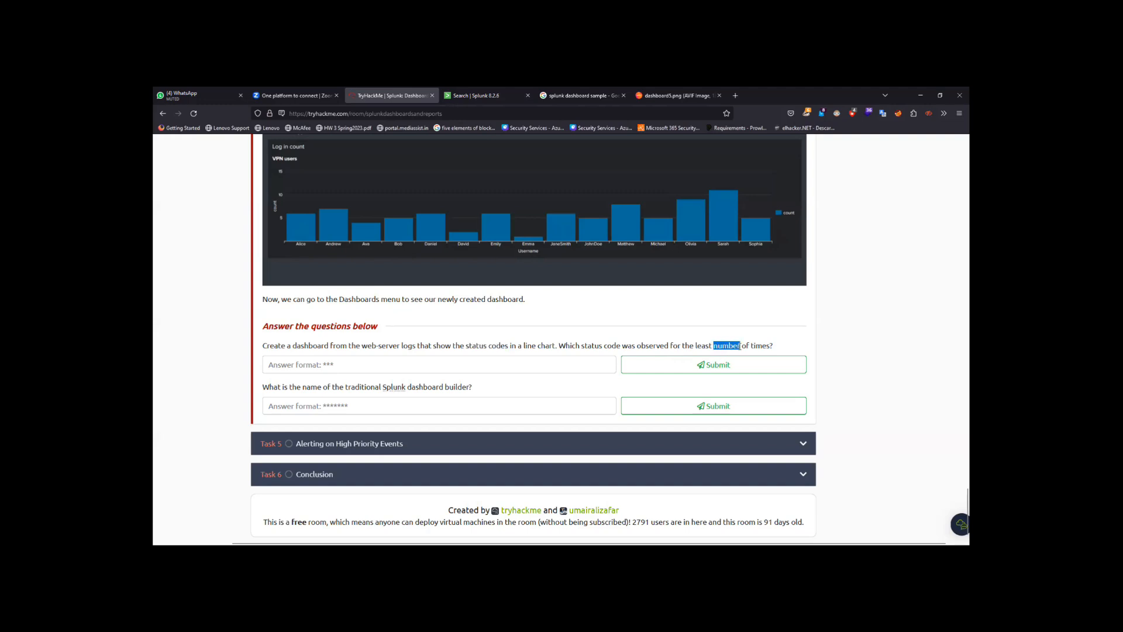
{"action": "left_click", "coordinate": [477, 95]}
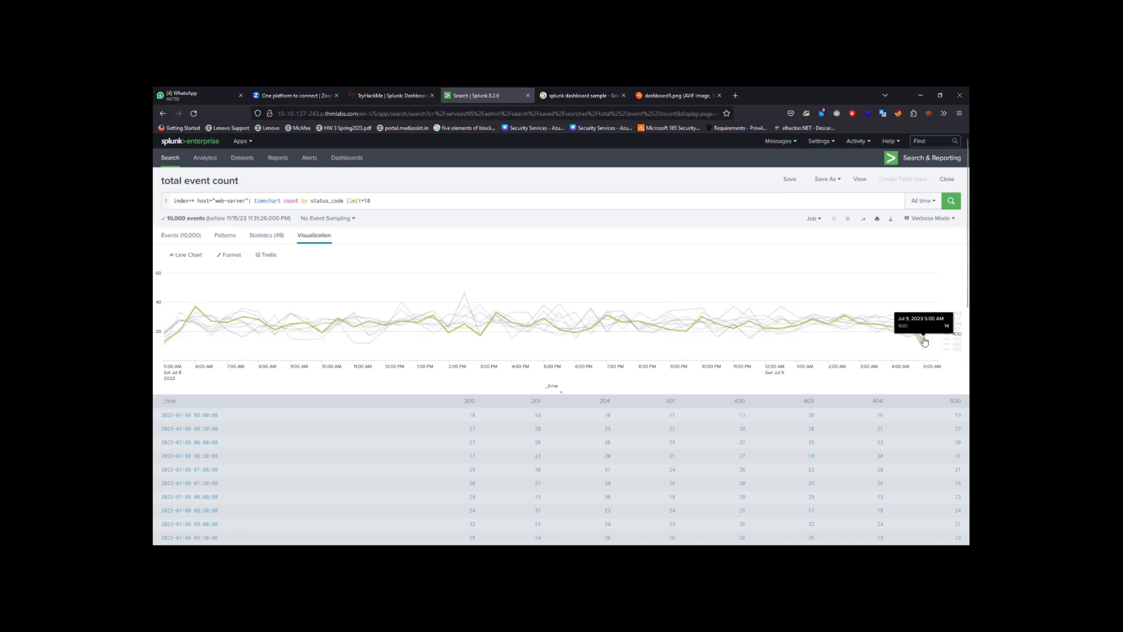
{"action": "scroll", "coordinate": [528, 373], "scroll_direction": "down", "scroll_amount": 5}
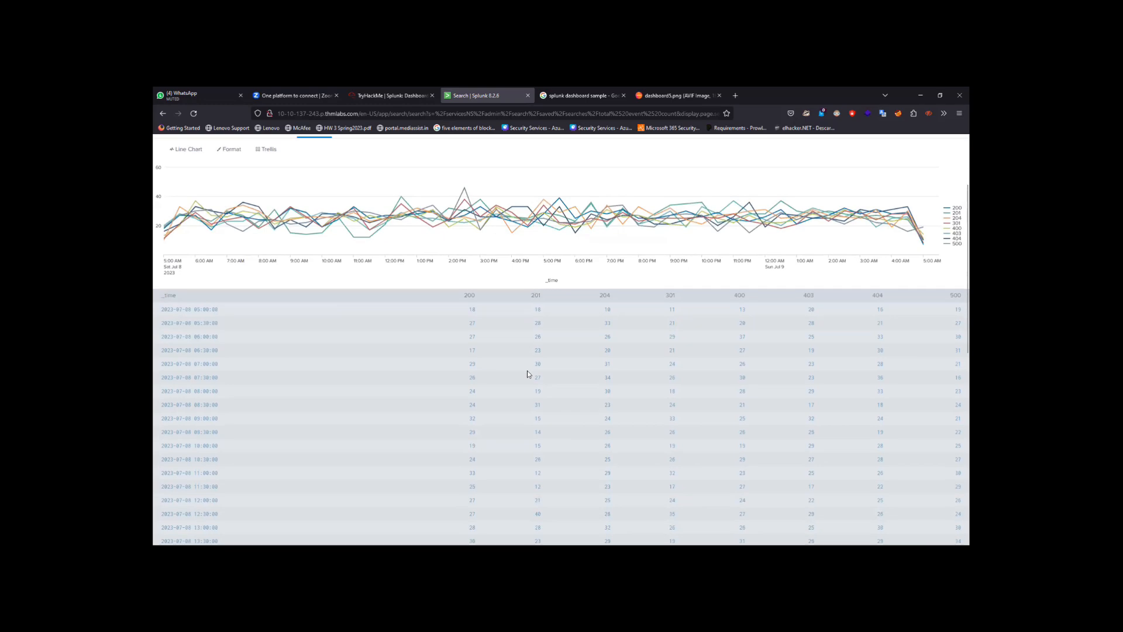
{"action": "scroll", "coordinate": [528, 370], "scroll_direction": "down", "scroll_amount": 3}
{"action": "scroll", "coordinate": [527, 370], "scroll_direction": "up", "scroll_amount": 10}
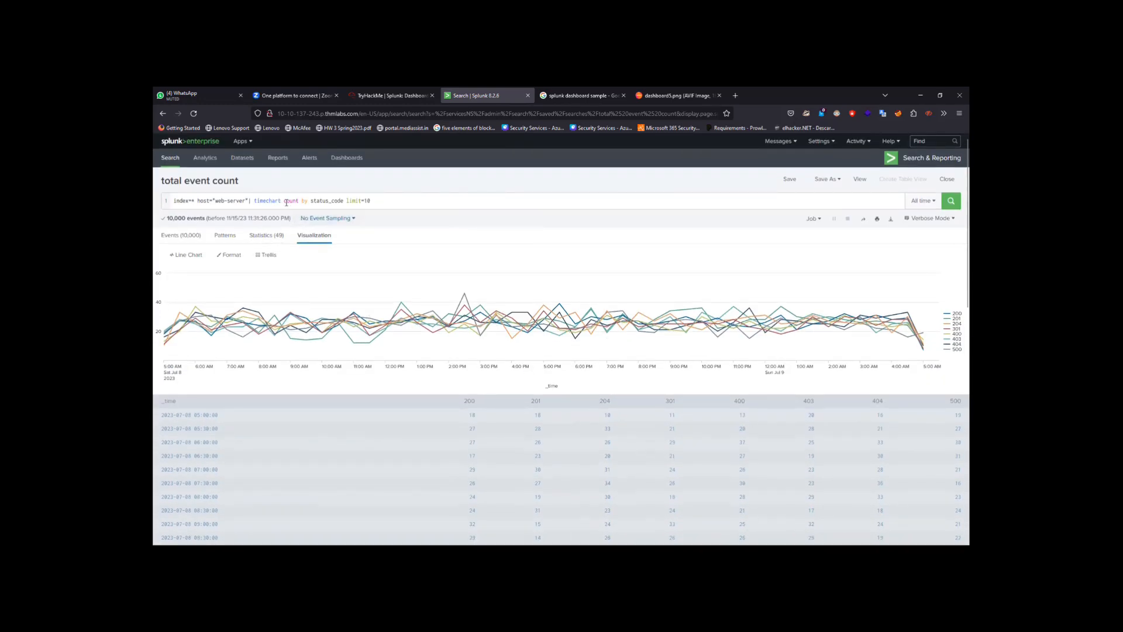
Try to run the search with the timechart command removed from the query.
{"action": "left_click_drag", "start_coordinate": [282, 202], "coordinate": [253, 201]}
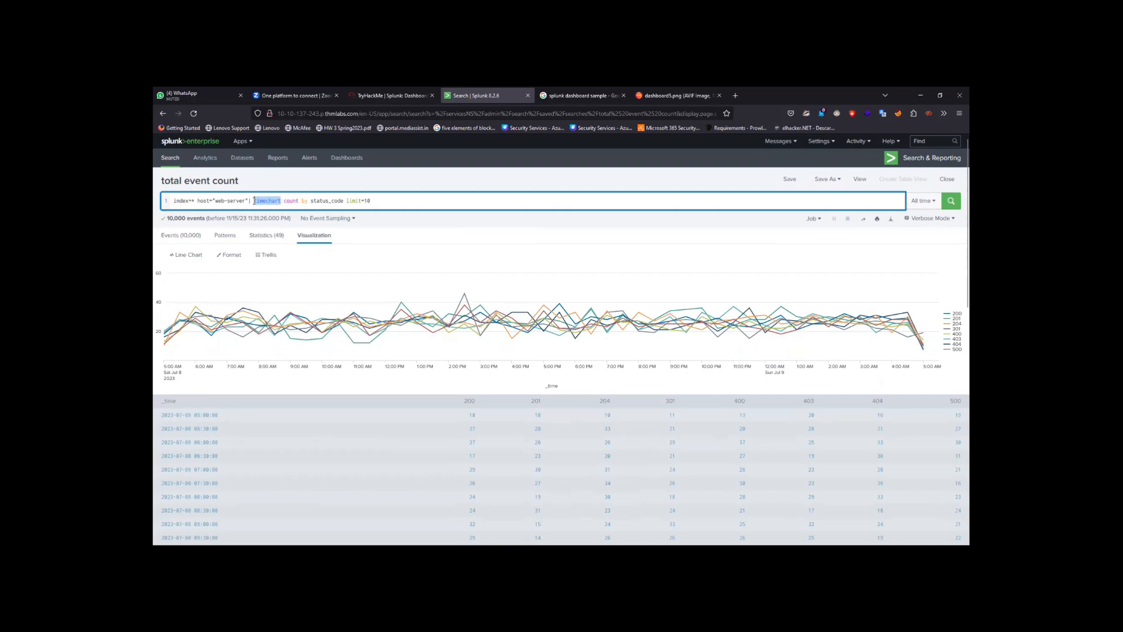
{"action": "key", "text": "BackSpace"}
{"action": "key", "text": "Return"}
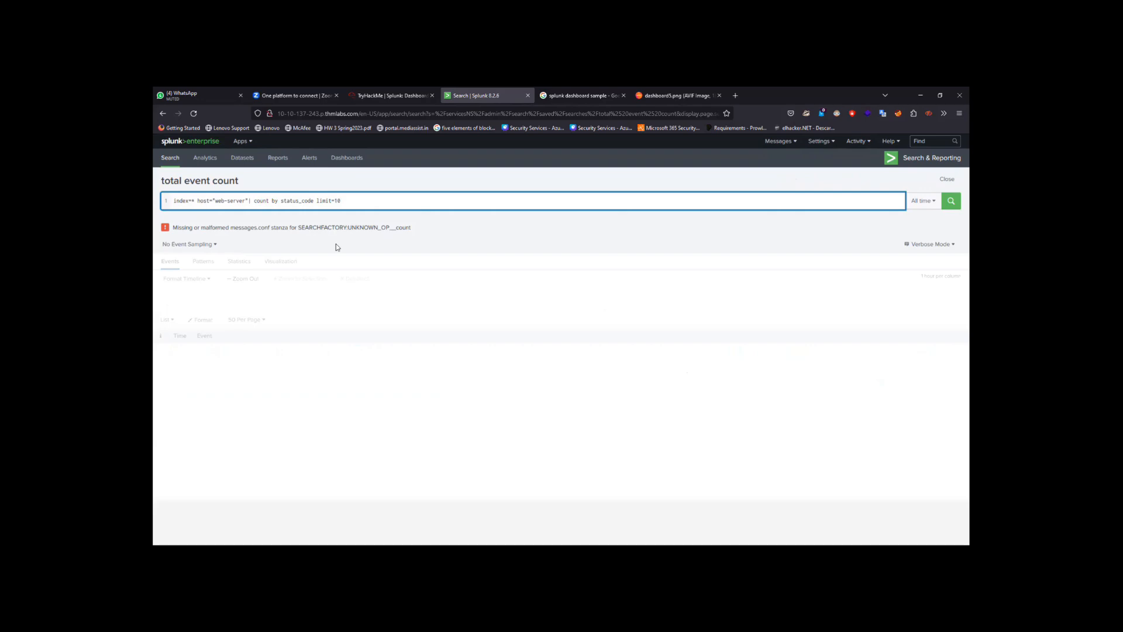
Restore the timechart command, remove limit=10 from the query and rerun the search.
{"action": "key", "text": "ctrl+z"}
{"action": "key", "text": "shift+End"}
{"action": "key", "text": "BackSpace"}
{"action": "key", "text": "Return"}
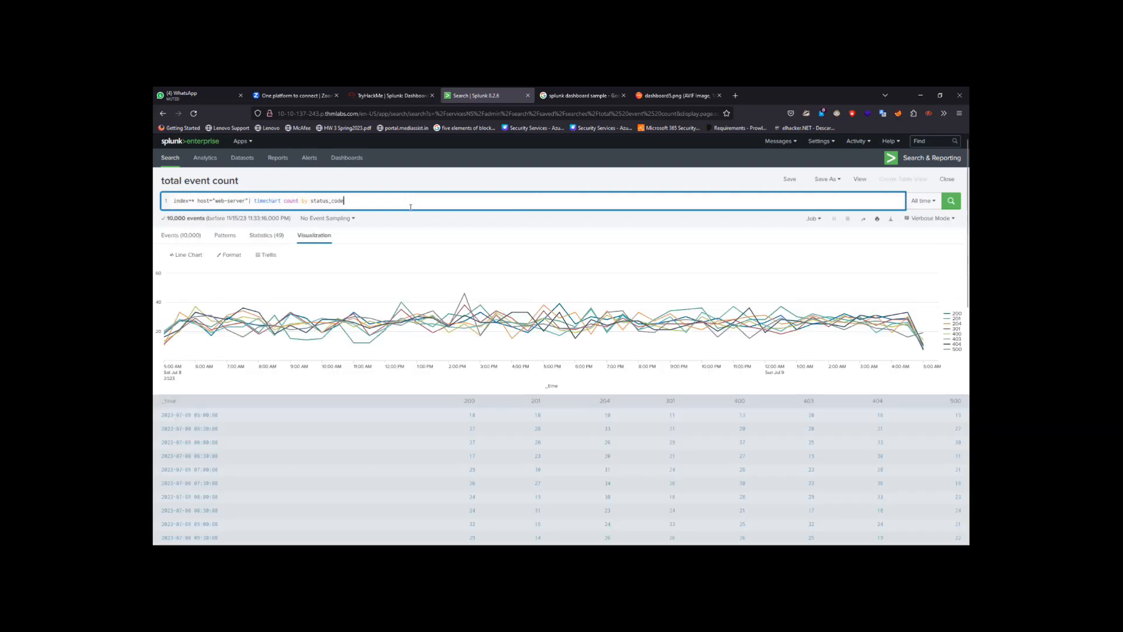
Examine the statistics table of status code counts over time, sorted ascending by the 200 column.
{"action": "scroll", "coordinate": [357, 301], "scroll_direction": "down", "scroll_amount": 3}
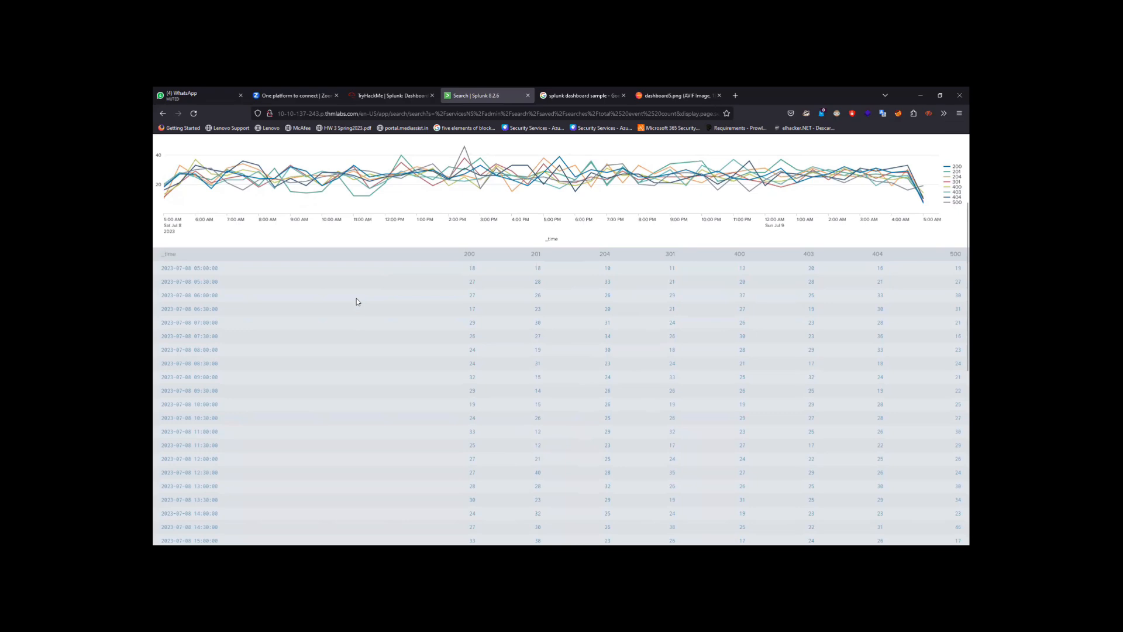
{"action": "scroll", "coordinate": [357, 301], "scroll_direction": "up", "scroll_amount": 3}
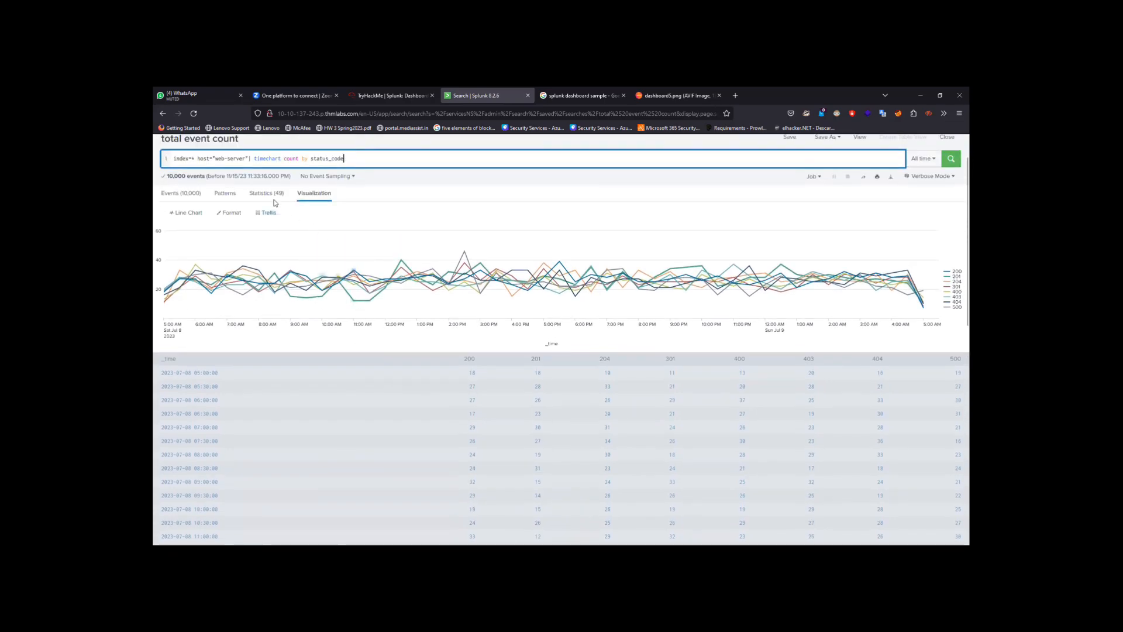
{"action": "left_click", "coordinate": [273, 199]}
{"action": "scroll", "coordinate": [316, 271], "scroll_direction": "down", "scroll_amount": 3}
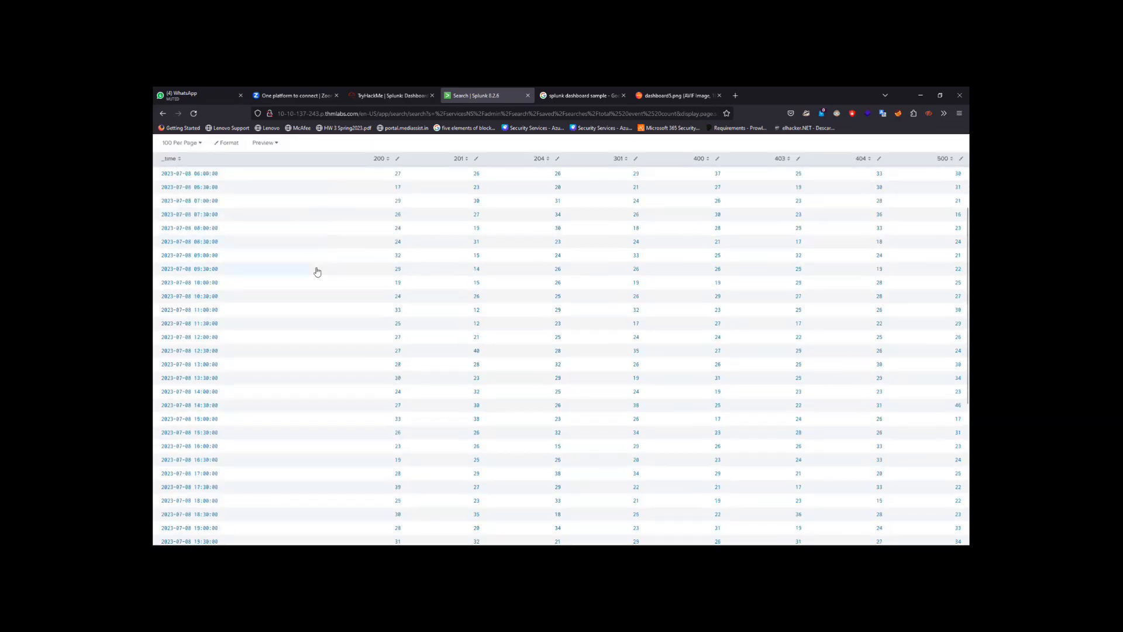
{"action": "scroll", "coordinate": [316, 271], "scroll_direction": "up", "scroll_amount": 3}
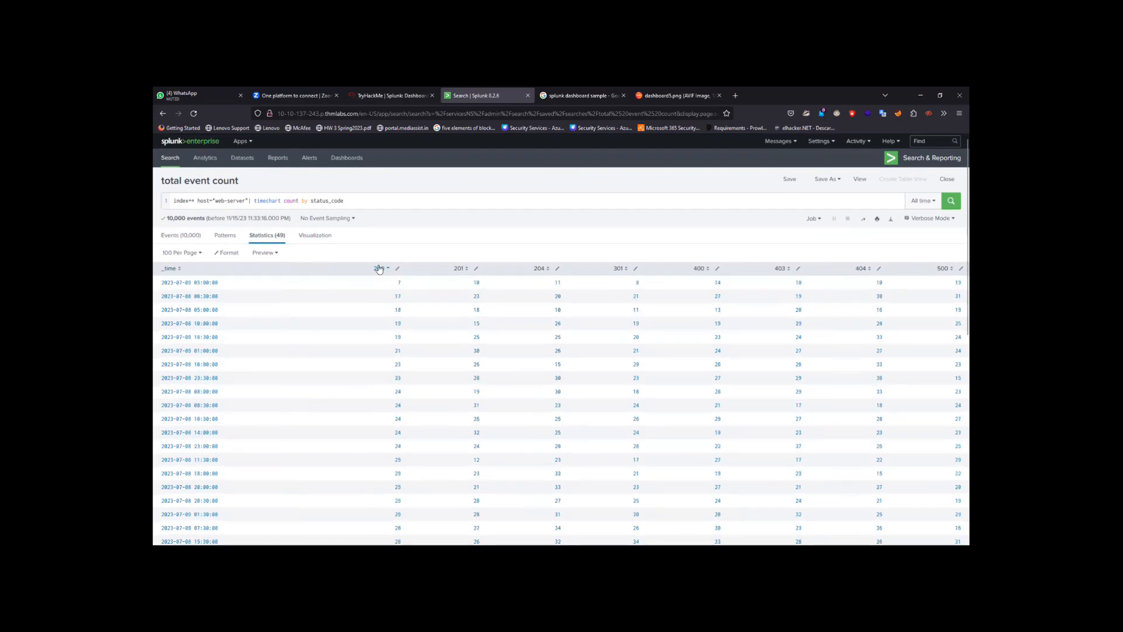
{"action": "scroll", "coordinate": [536, 282], "scroll_direction": "down", "scroll_amount": 3}
{"action": "scroll", "coordinate": [537, 282], "scroll_direction": "up", "scroll_amount": 3}
Open the status_code field summary among the events and enlarge it to compare the count of each value.
{"action": "left_click", "coordinate": [190, 240]}
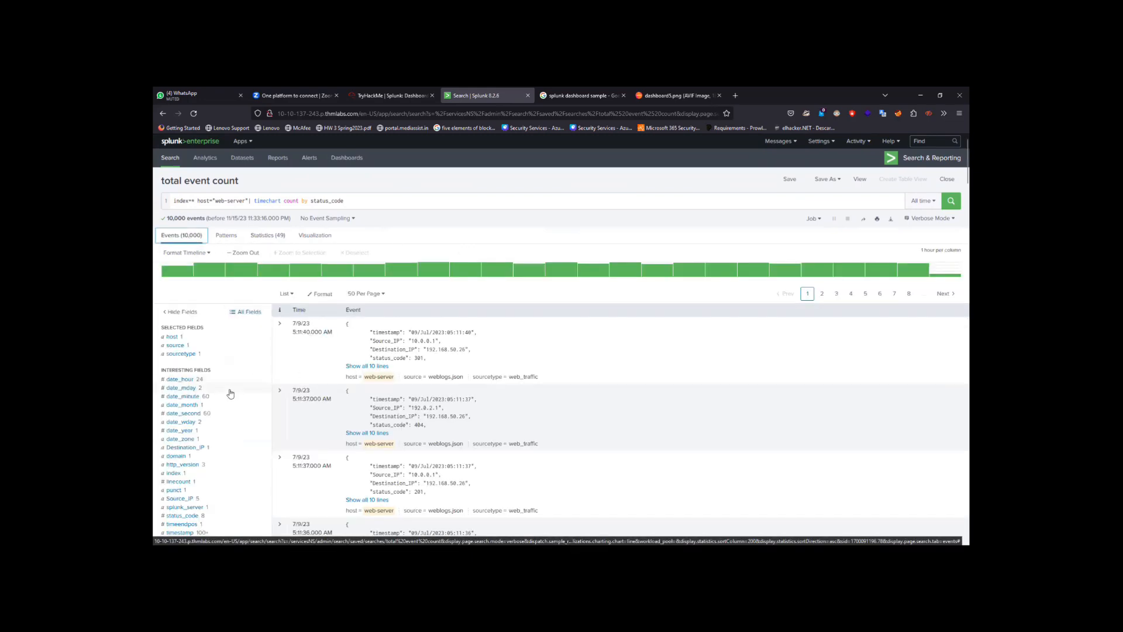
{"action": "scroll", "coordinate": [230, 393], "scroll_direction": "down", "scroll_amount": 3}
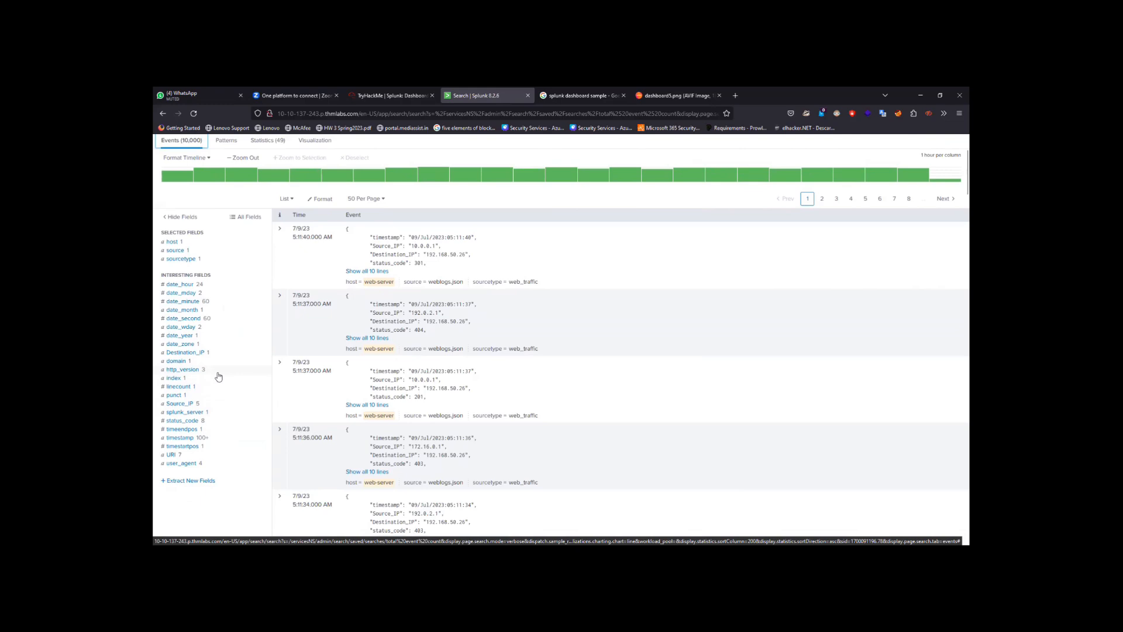
{"action": "left_click", "coordinate": [197, 422]}
{"action": "scroll", "coordinate": [312, 425], "scroll_direction": "down", "scroll_amount": 1}
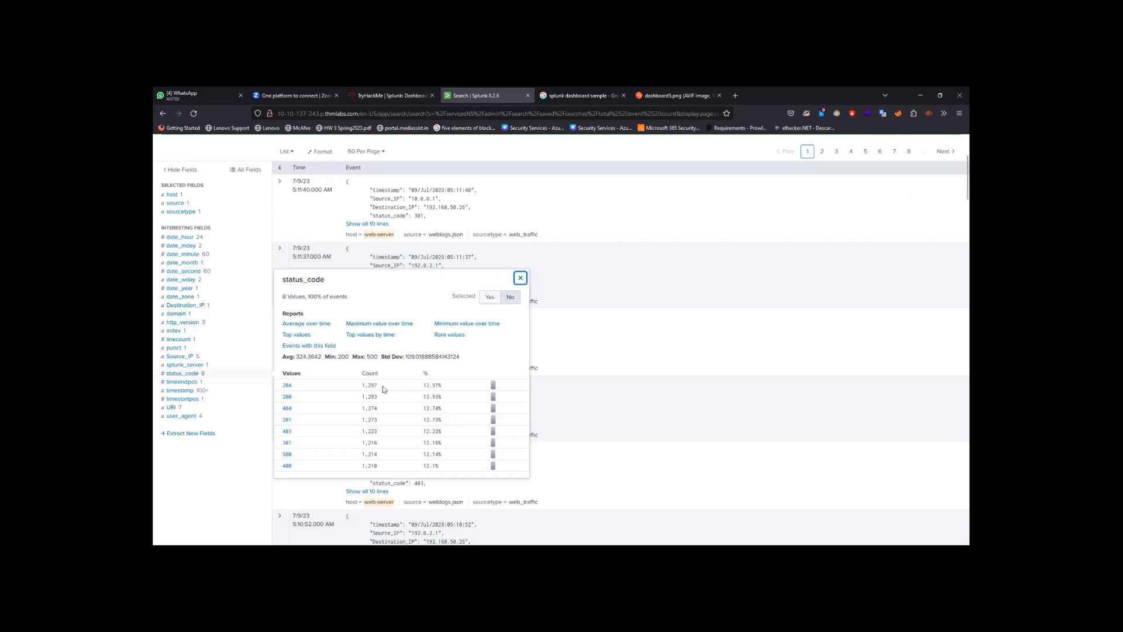
{"action": "key", "text": "ctrl+plus"}
{"action": "key", "text": "ctrl+plus"}
{"action": "key", "text": "ctrl+plus"}
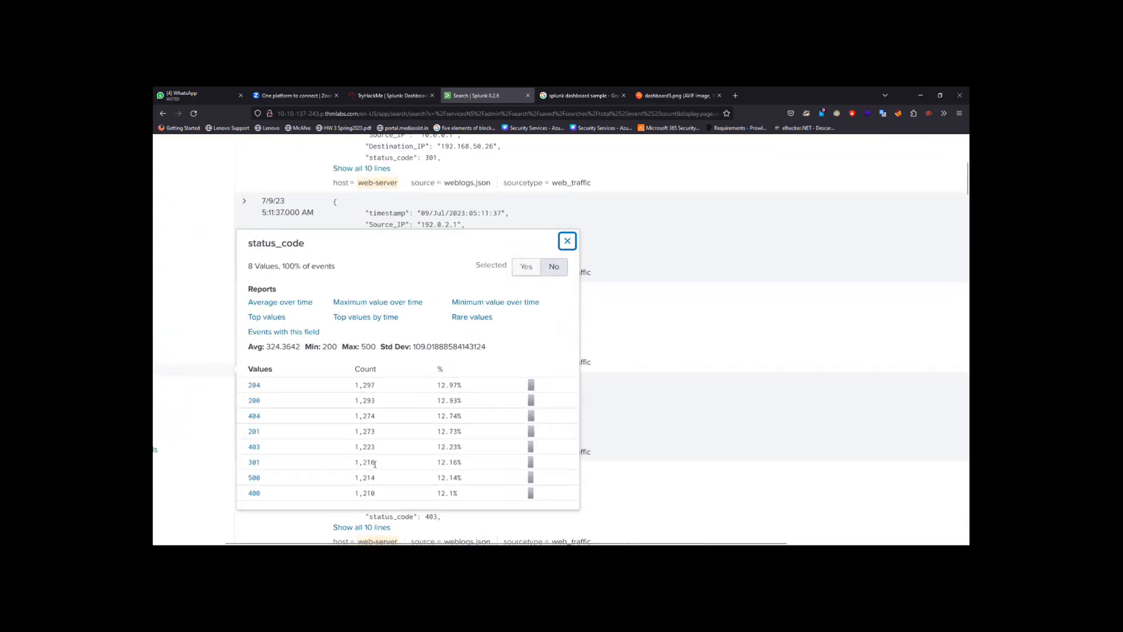
Generate the top values report for status_code and display it as a line chart.
{"action": "left_click", "coordinate": [275, 320]}
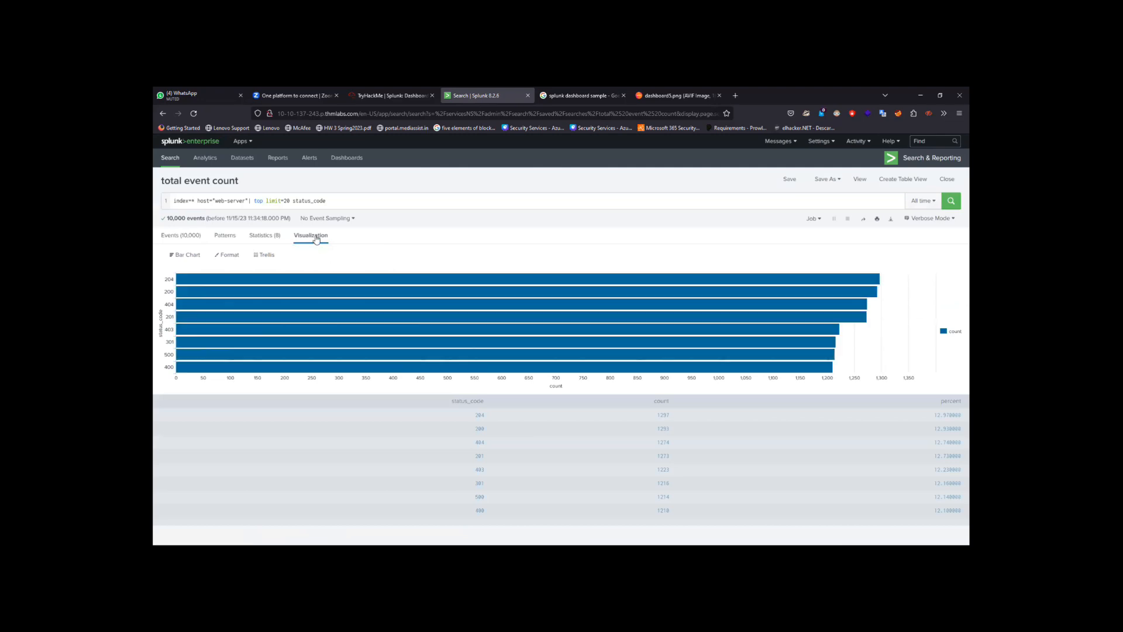
{"action": "left_click", "coordinate": [186, 254]}
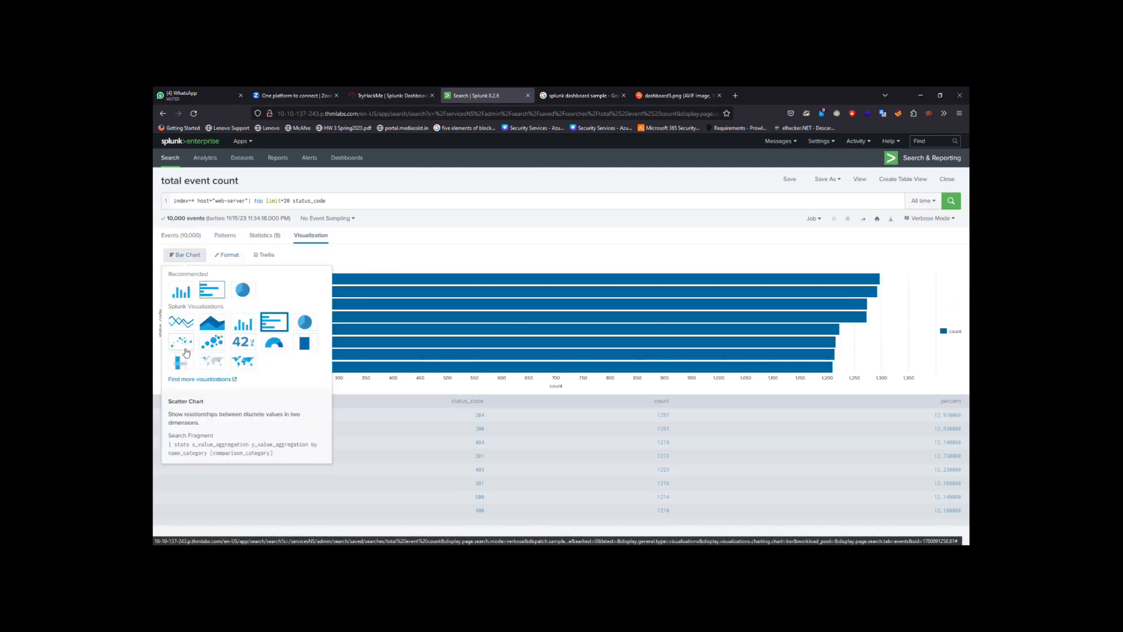
{"action": "left_click", "coordinate": [180, 322]}
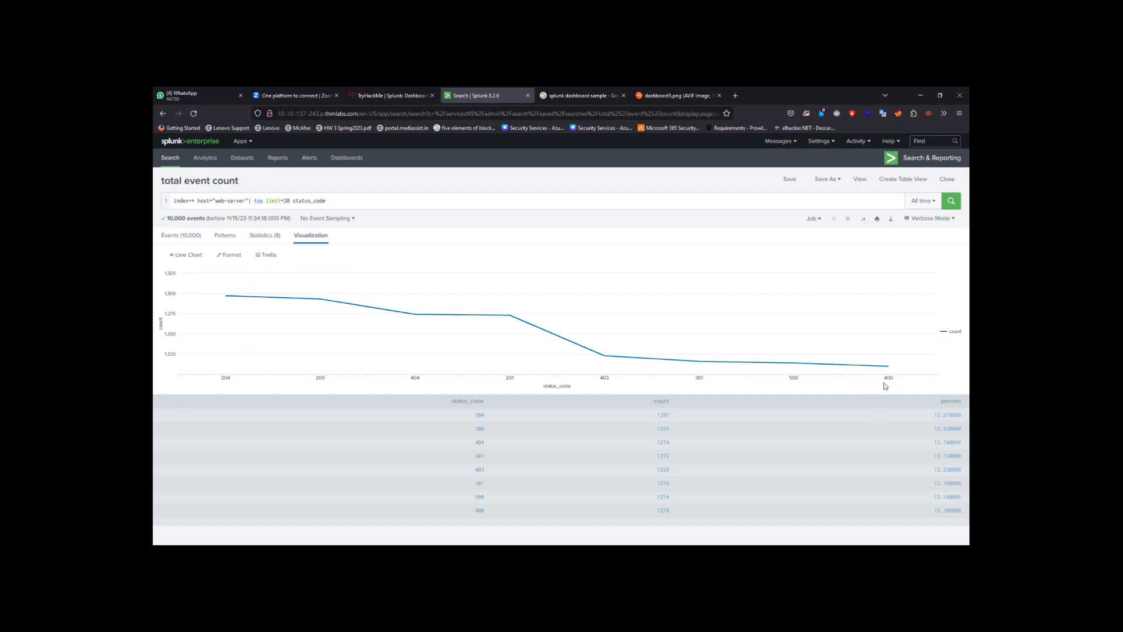
Change the limit of the top status_code command to 10 and rerun the search.
{"action": "mouse_move", "coordinate": [888, 368]}
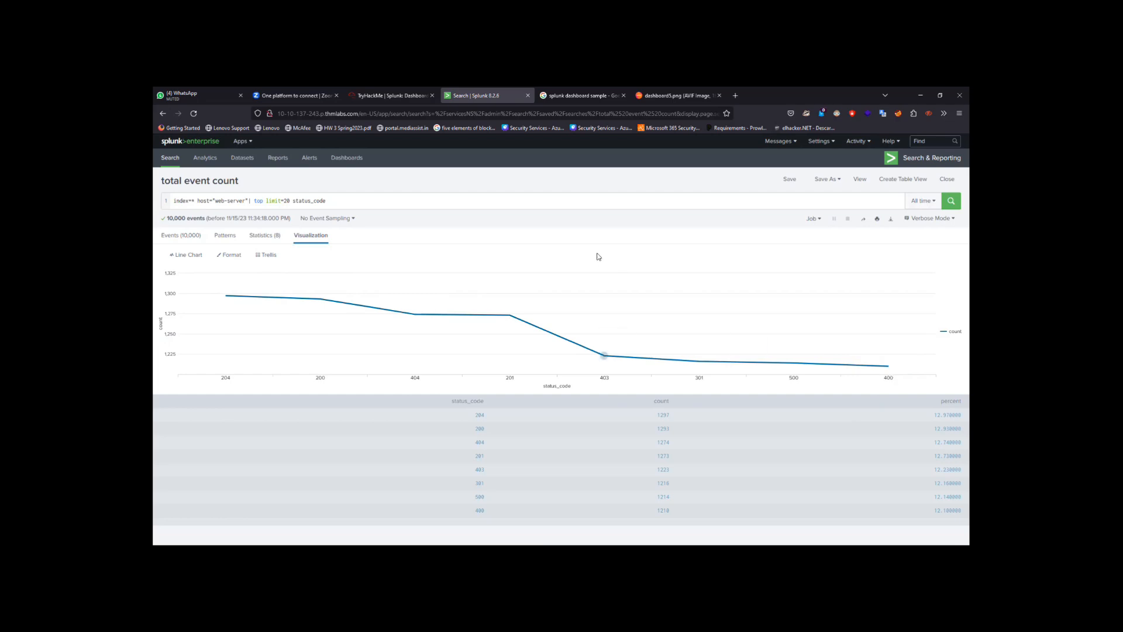
{"action": "left_click_drag", "start_coordinate": [268, 201], "coordinate": [290, 204]}
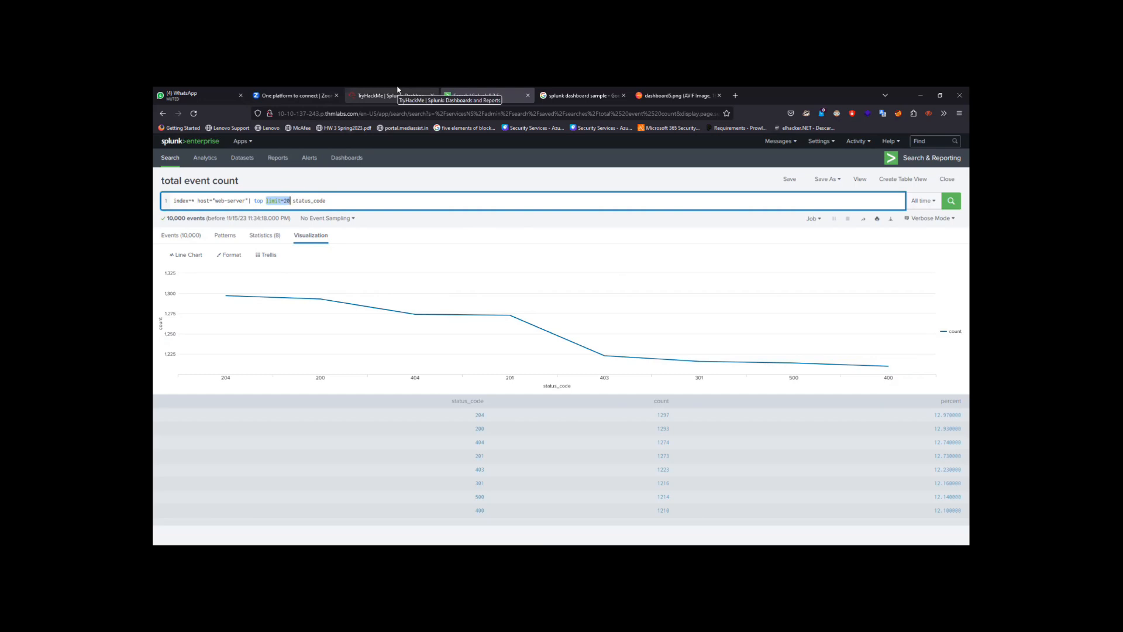
{"action": "left_click", "coordinate": [289, 200]}
{"action": "key", "text": "BackSpace"}
{"action": "key", "text": "BackSpace"}
{"action": "type", "text": "10"}
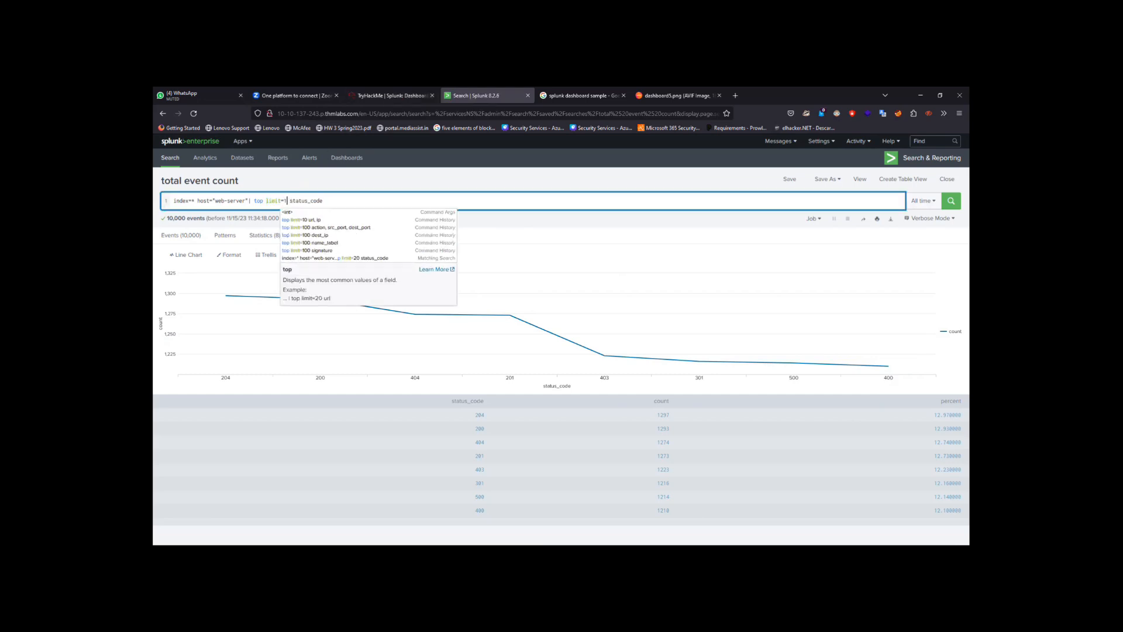
{"action": "key", "text": "Return"}
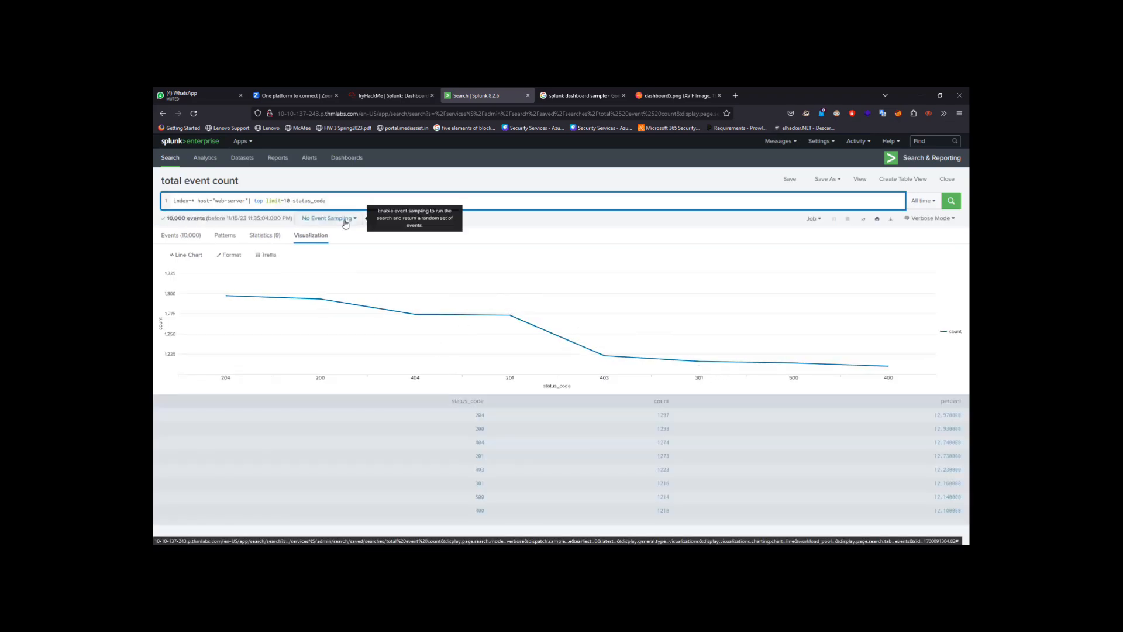
Switch to the TryHackMe room and submit 400 as the least observed status code.
{"action": "left_click", "coordinate": [392, 95]}
{"action": "type", "text": "400"}
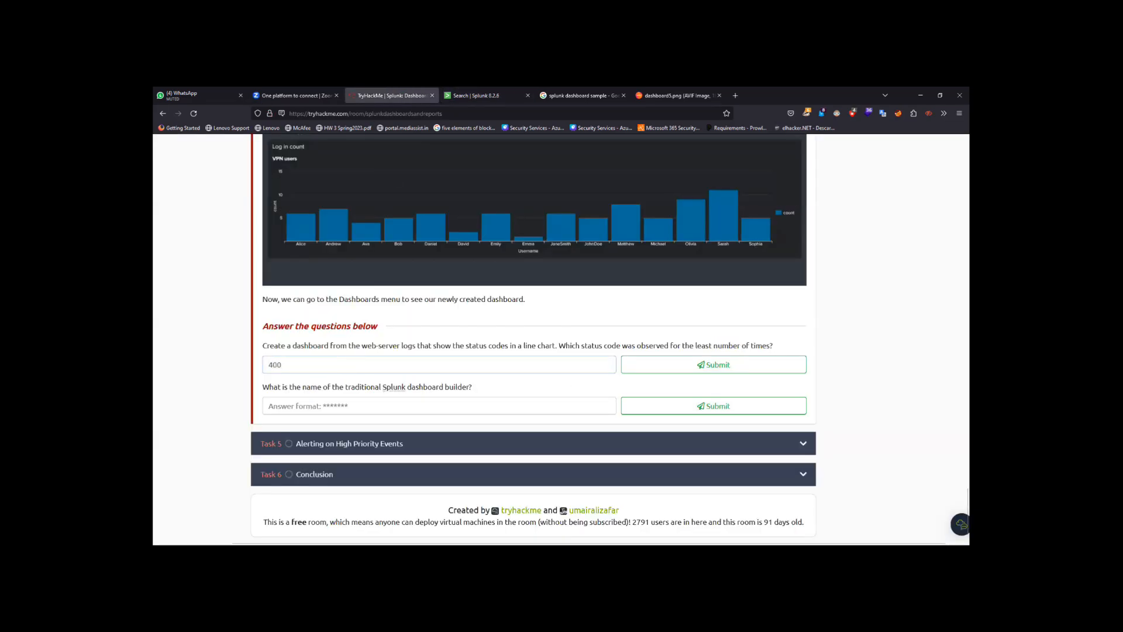
{"action": "key", "text": "Return"}
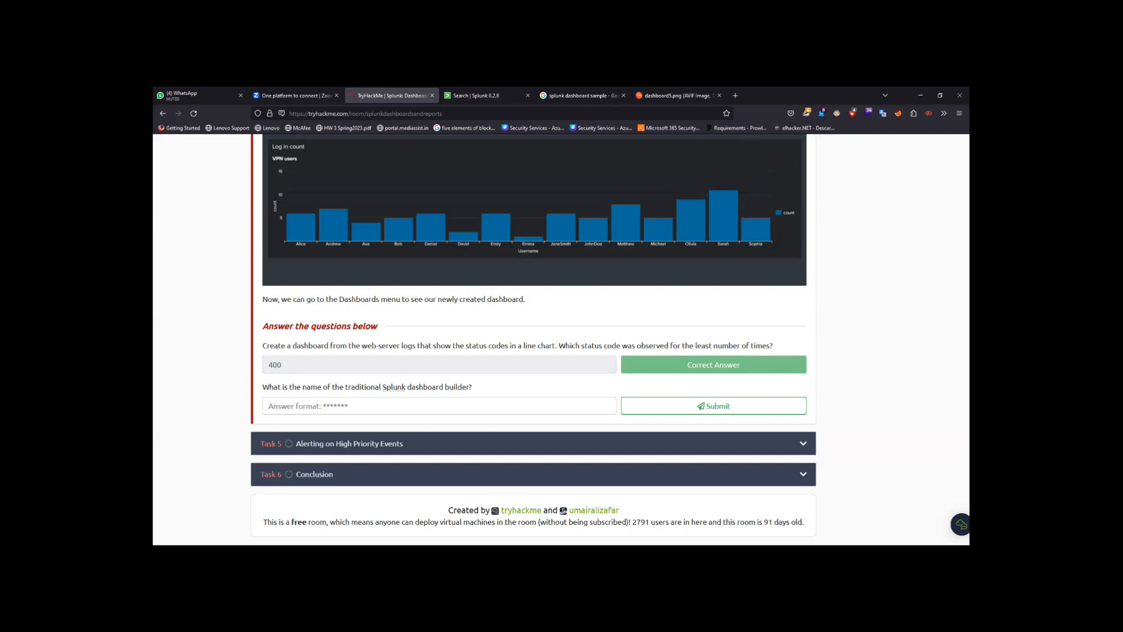
Submit classic as the name of the traditional Splunk dashboard builder in the TryHackMe room.
{"action": "left_click", "coordinate": [471, 91]}
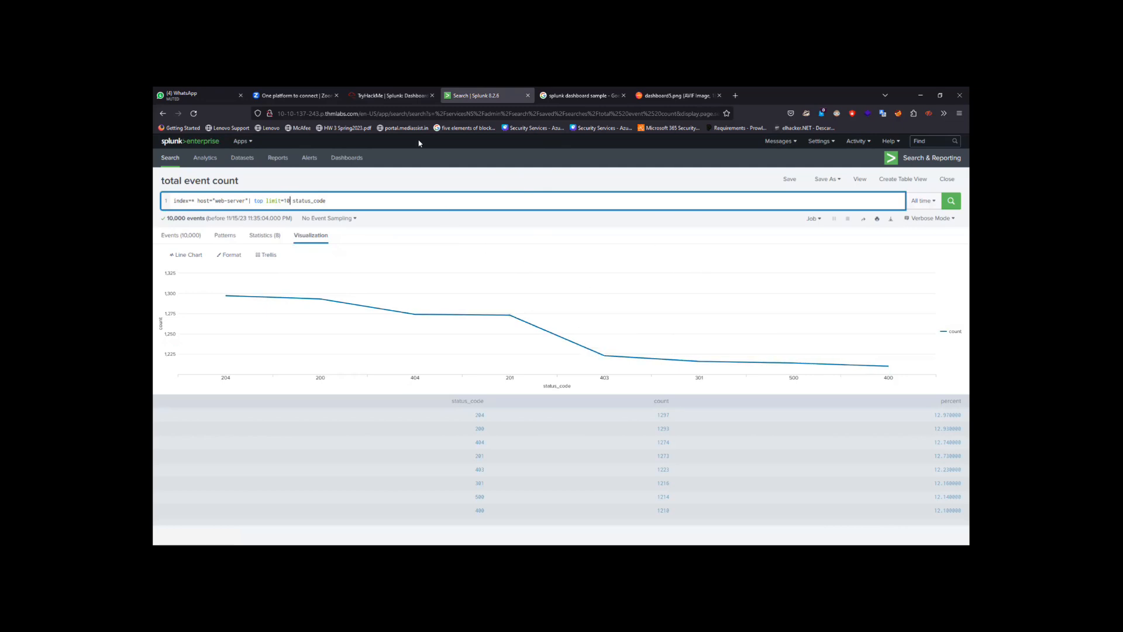
{"action": "left_click", "coordinate": [395, 94]}
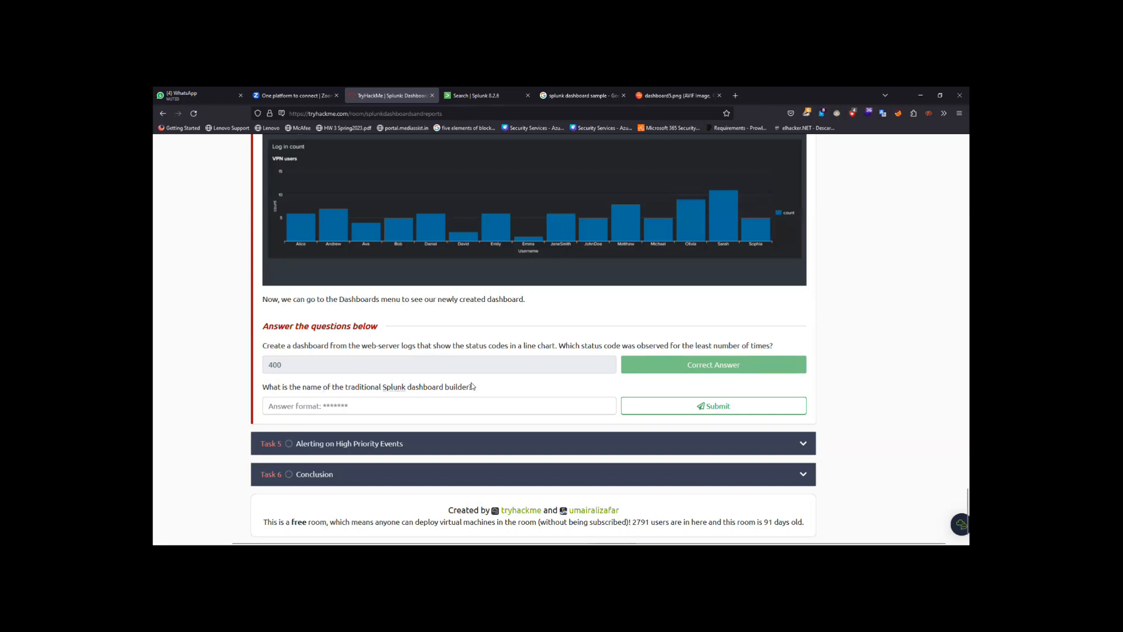
{"action": "left_click", "coordinate": [468, 406]}
{"action": "type", "text": "c"}
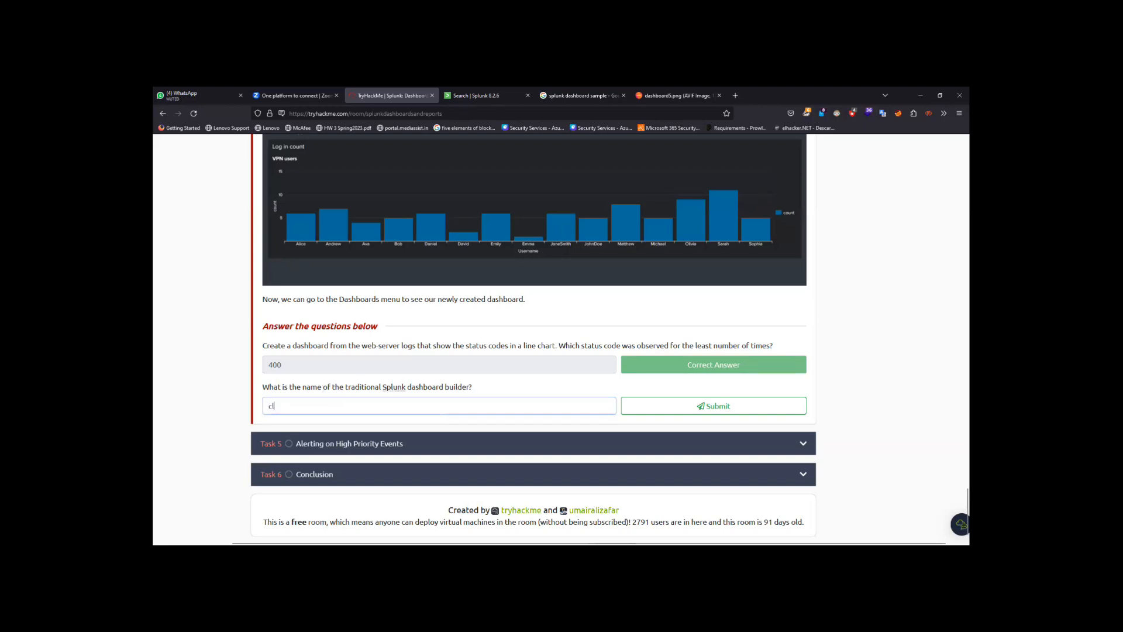
{"action": "type", "text": "lassic"}
{"action": "key", "text": "Return"}
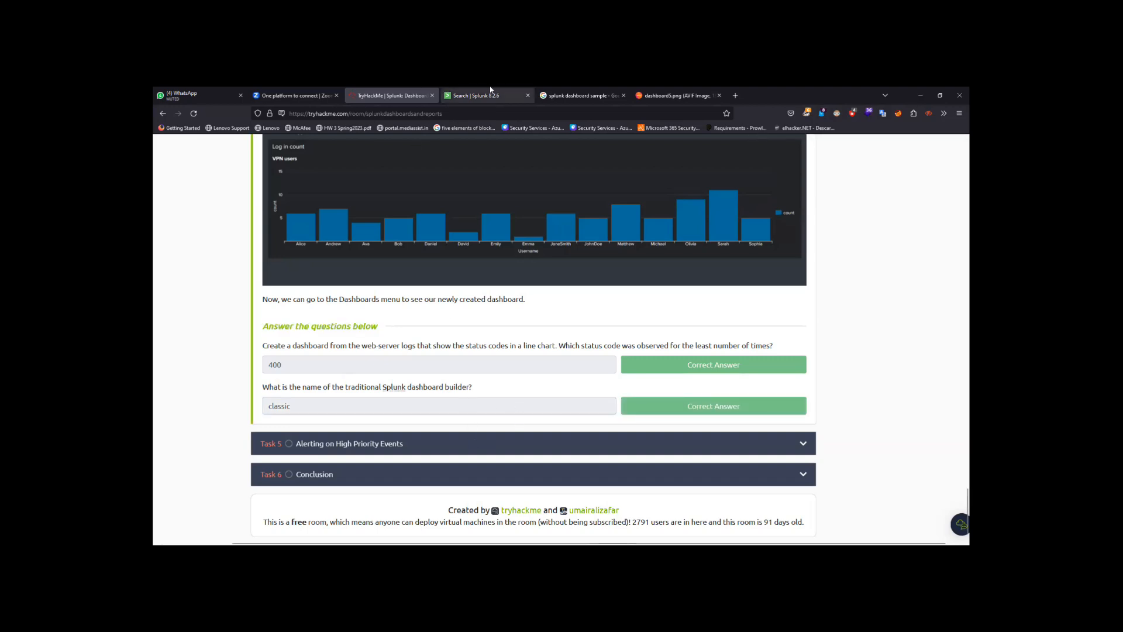
Switch back to Splunk and save the modified search to the total event count report.
{"action": "left_click", "coordinate": [476, 95]}
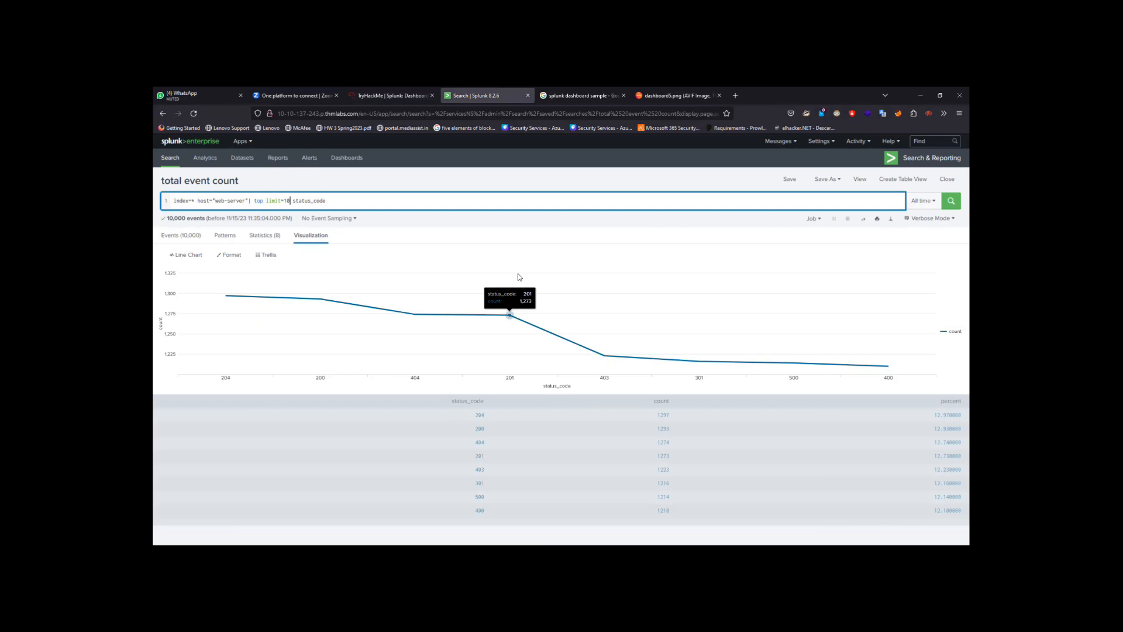
{"action": "left_click", "coordinate": [788, 179]}
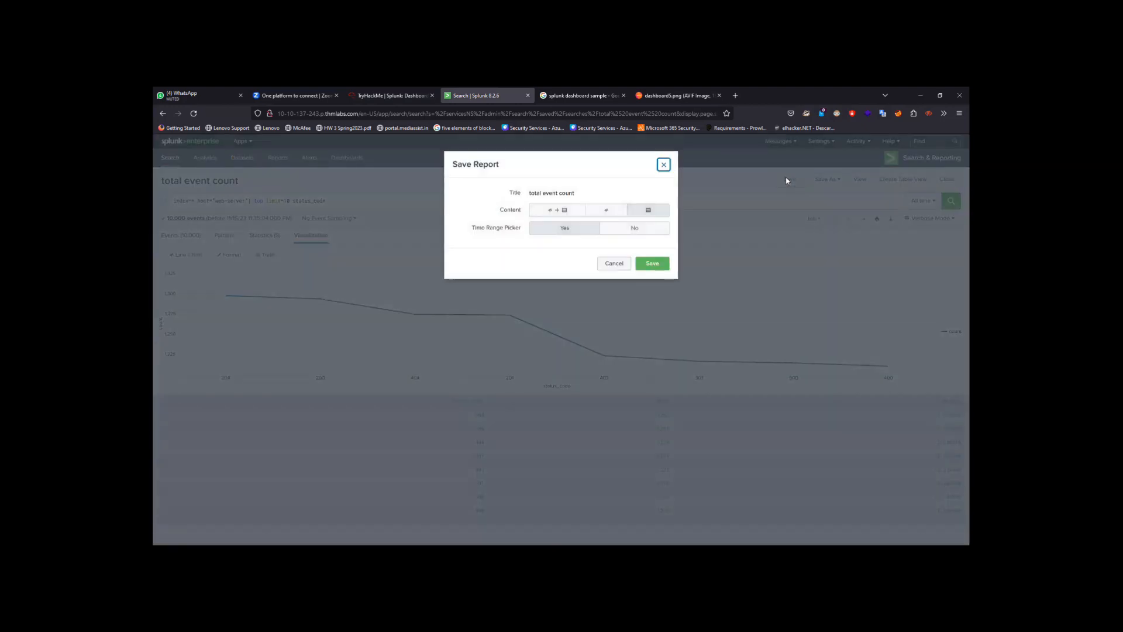
{"action": "left_click", "coordinate": [653, 266]}
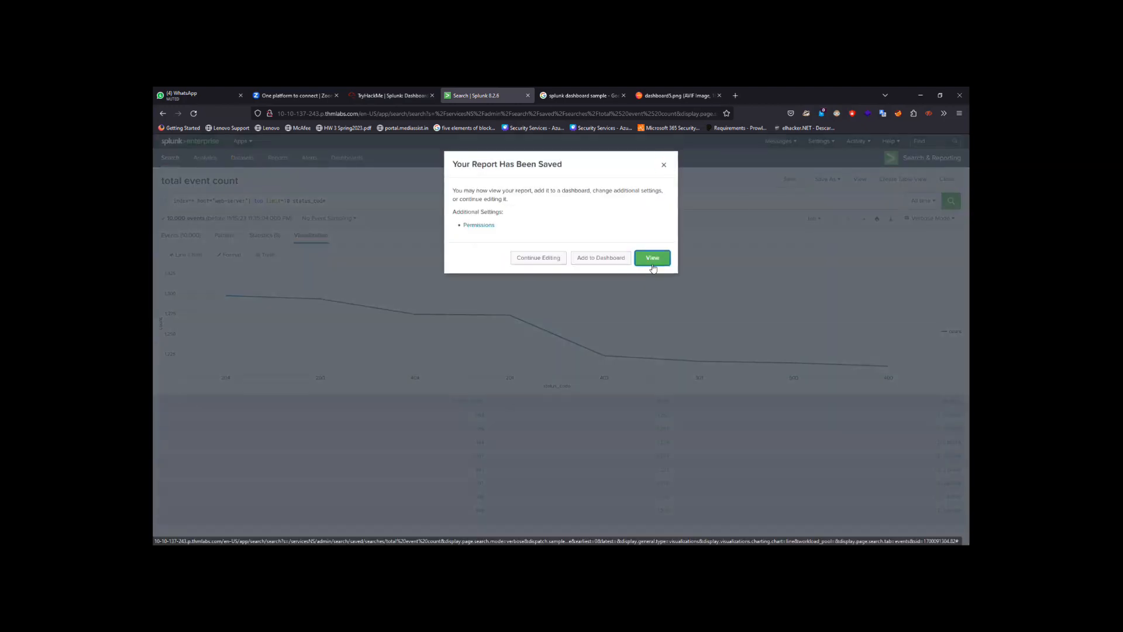
{"action": "left_click", "coordinate": [664, 164]}
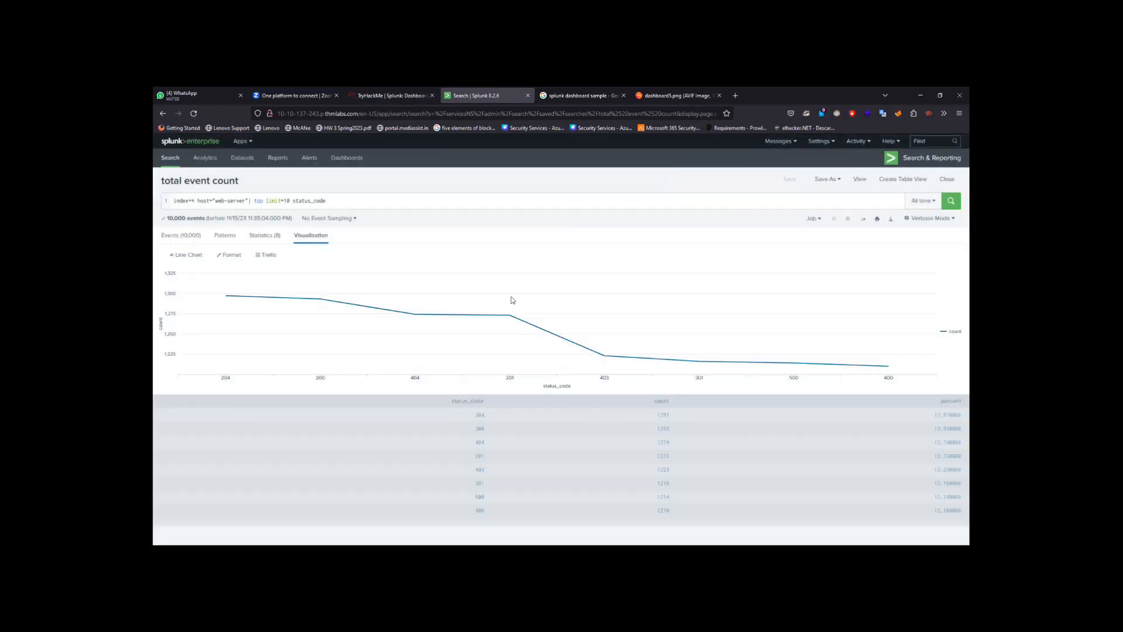
Open the vpn-user dashboard, refresh its Total Event panel and start editing the dashboard.
{"action": "left_click", "coordinate": [354, 168]}
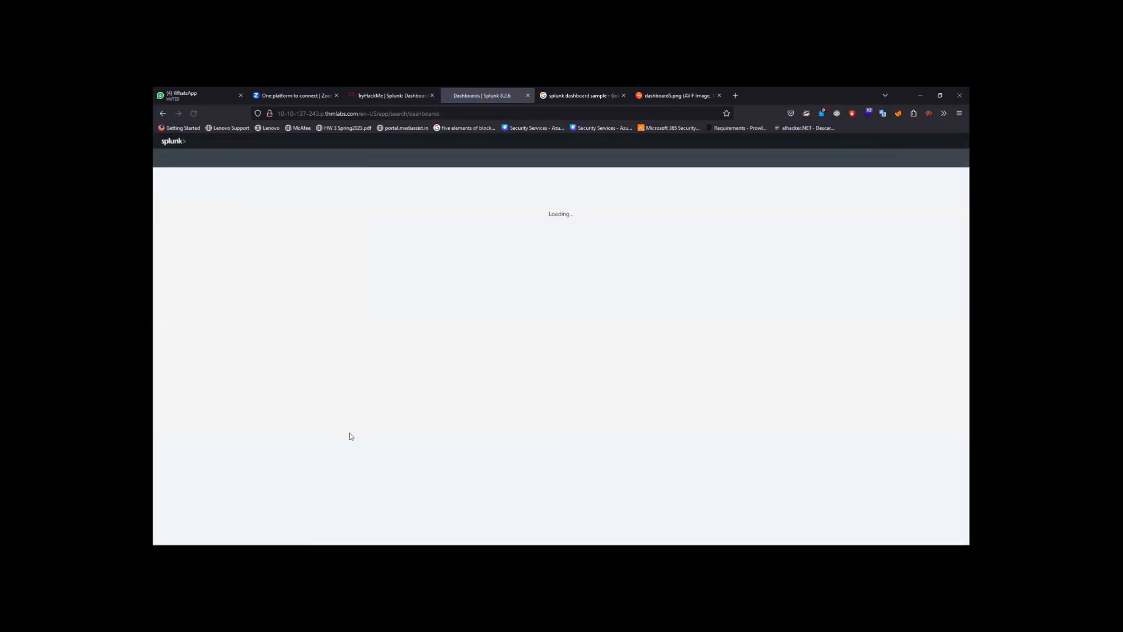
{"action": "left_click", "coordinate": [196, 372]}
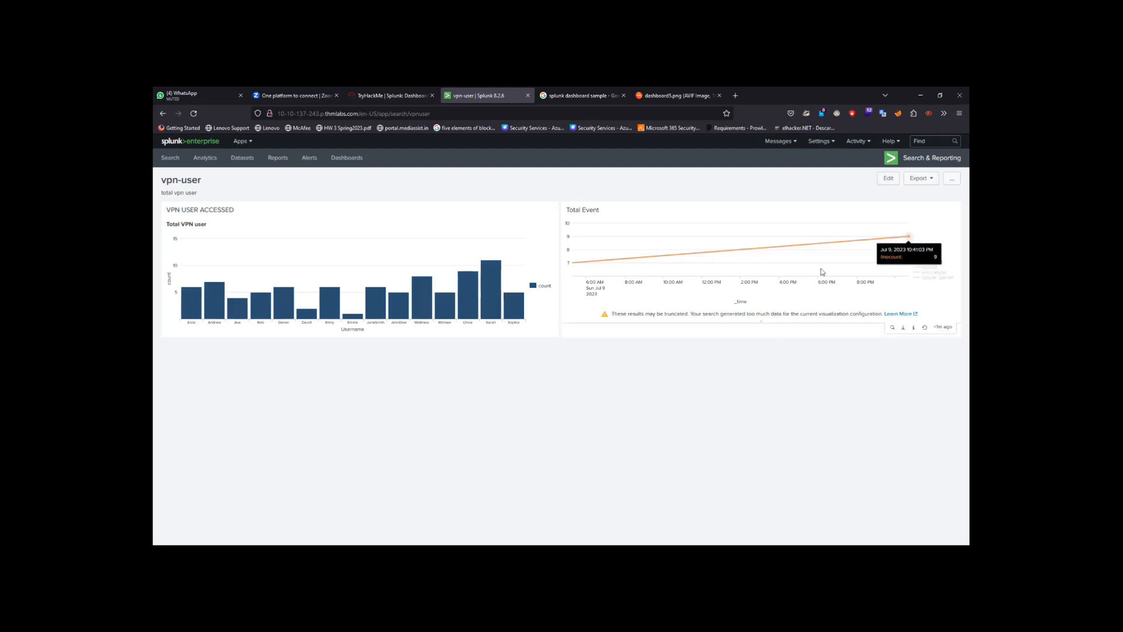
{"action": "left_click", "coordinate": [924, 327]}
{"action": "left_click", "coordinate": [887, 179]}
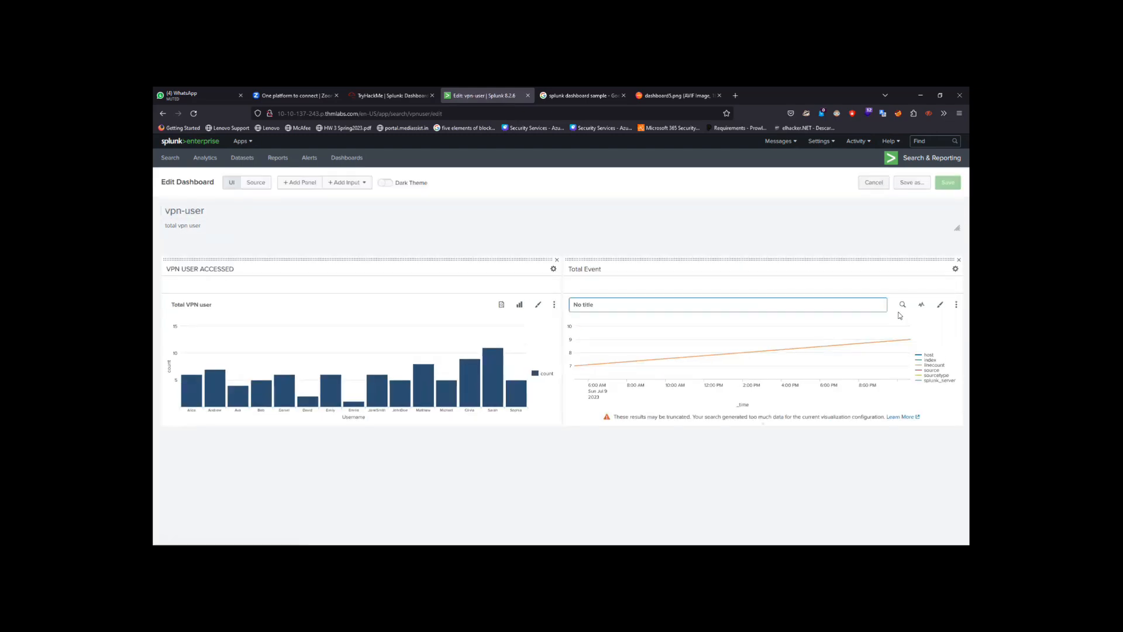
Try the Total Event panel's visualization as a bar chart, a line chart and an area chart.
{"action": "left_click", "coordinate": [921, 305]}
{"action": "left_click", "coordinate": [816, 392]}
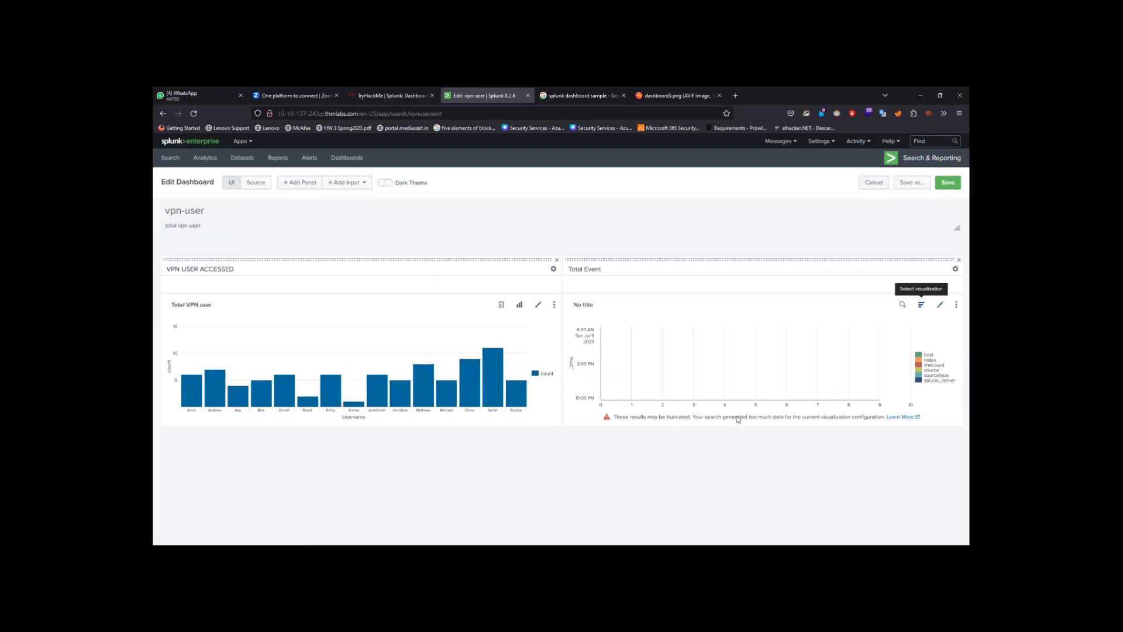
{"action": "left_click", "coordinate": [921, 305]}
{"action": "left_click", "coordinate": [872, 377]}
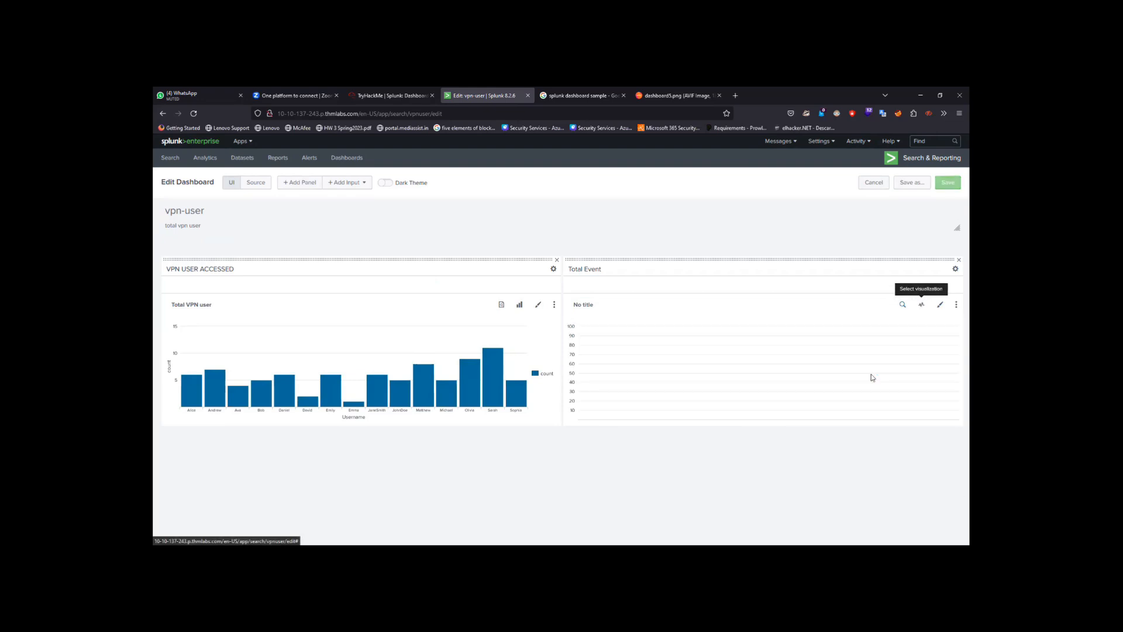
{"action": "left_click", "coordinate": [922, 306]}
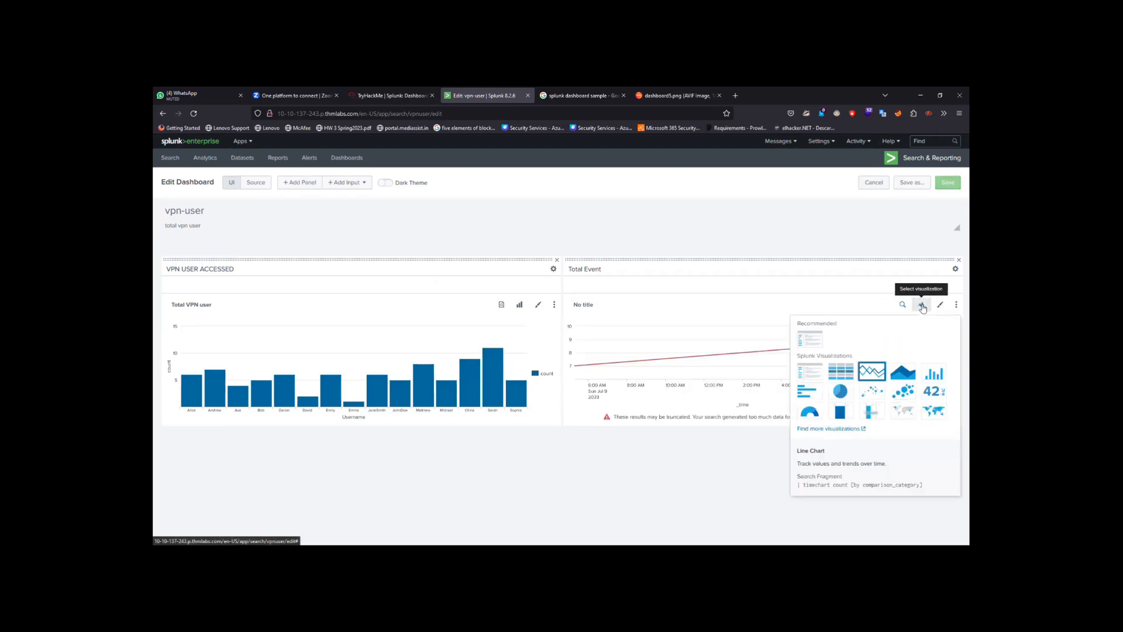
{"action": "left_click", "coordinate": [902, 377]}
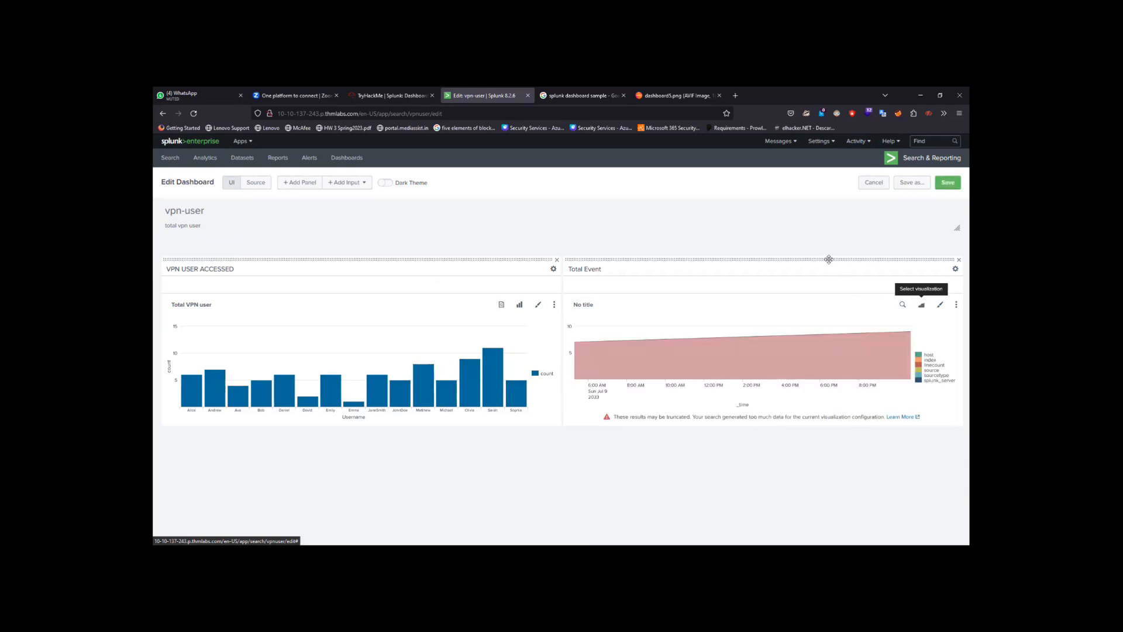
Move the Total Event panel below the VPN USER ACCESSED panel and set its visualization to a line chart.
{"action": "left_click_drag", "start_coordinate": [829, 259], "coordinate": [616, 438]}
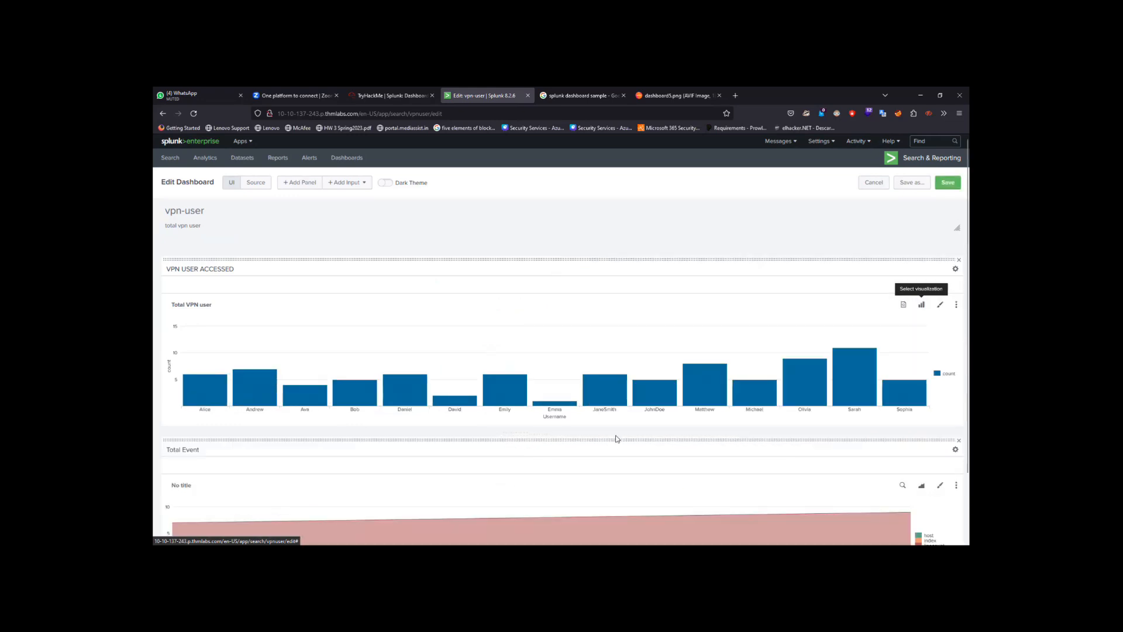
{"action": "scroll", "coordinate": [615, 437], "scroll_direction": "down", "scroll_amount": 2}
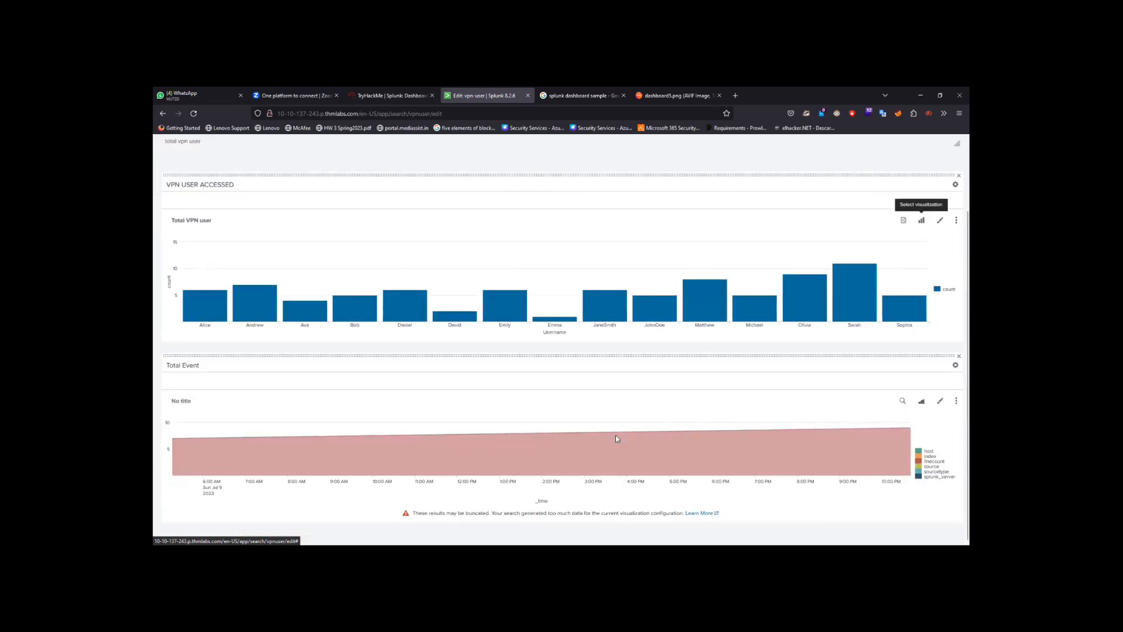
{"action": "left_click", "coordinate": [922, 408]}
{"action": "left_click", "coordinate": [873, 294]}
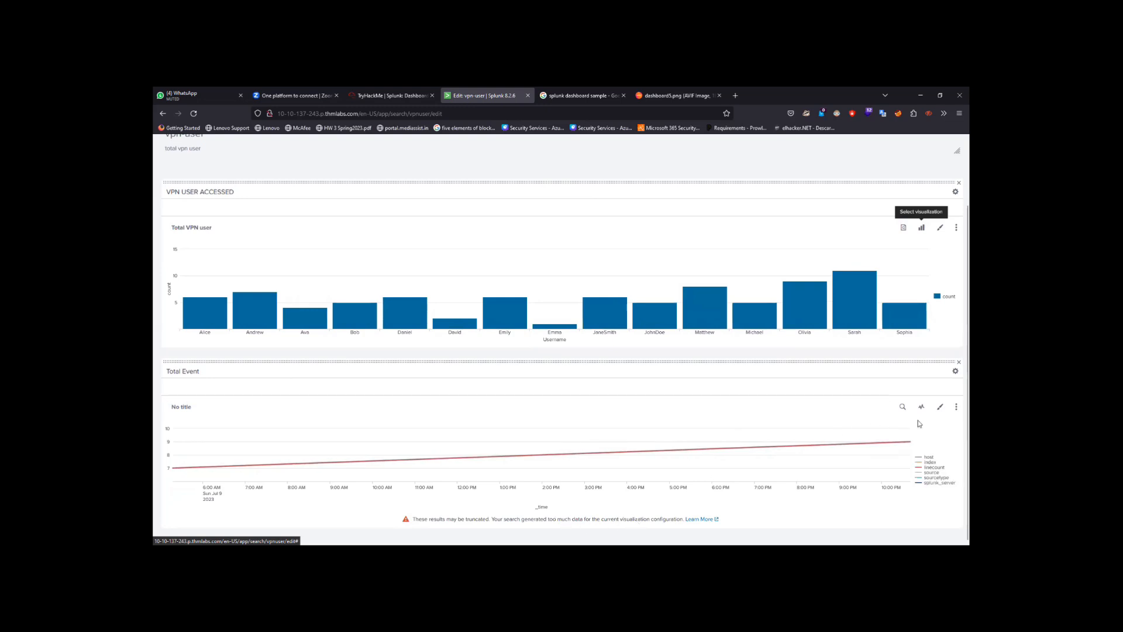
Set the Total Event chart's null values format to the connected-line option.
{"action": "left_click", "coordinate": [955, 408]}
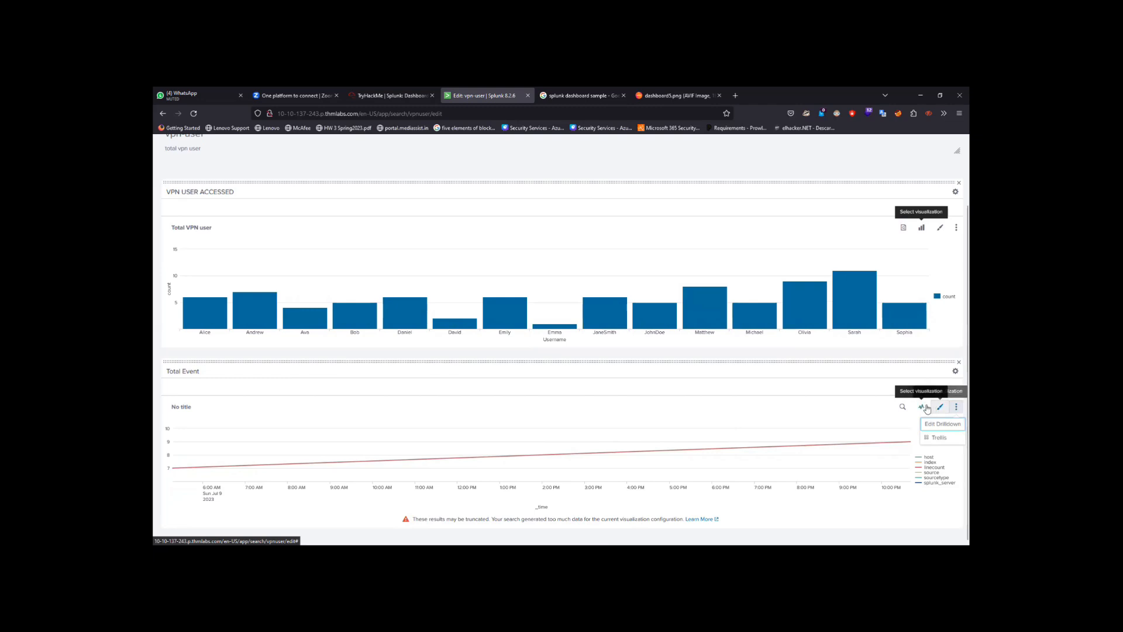
{"action": "left_click", "coordinate": [938, 407]}
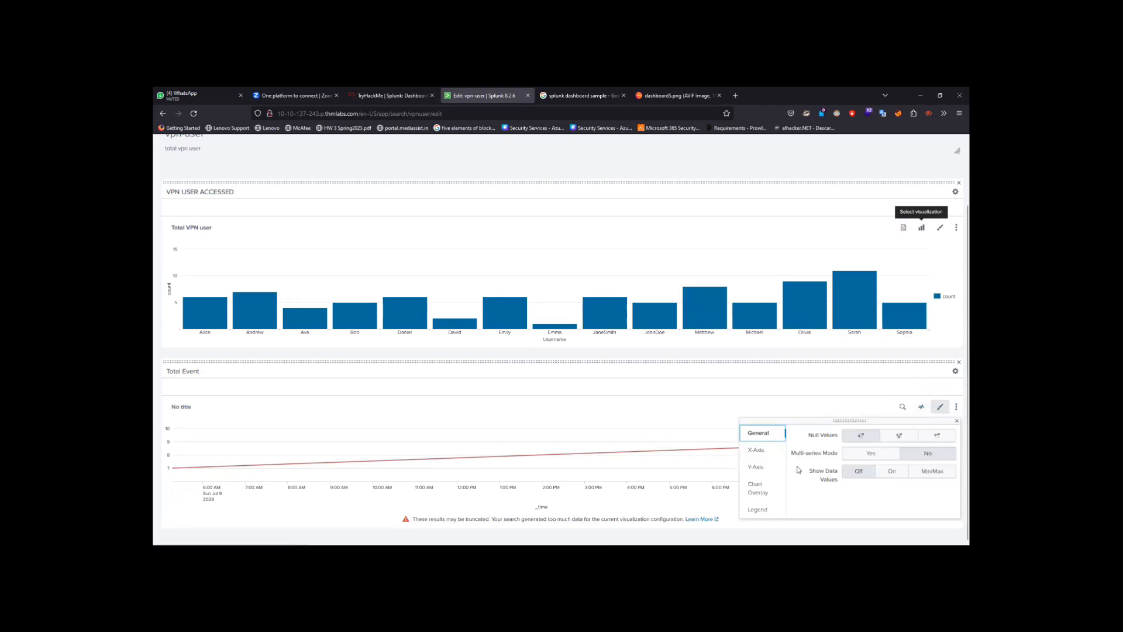
{"action": "left_click", "coordinate": [938, 436]}
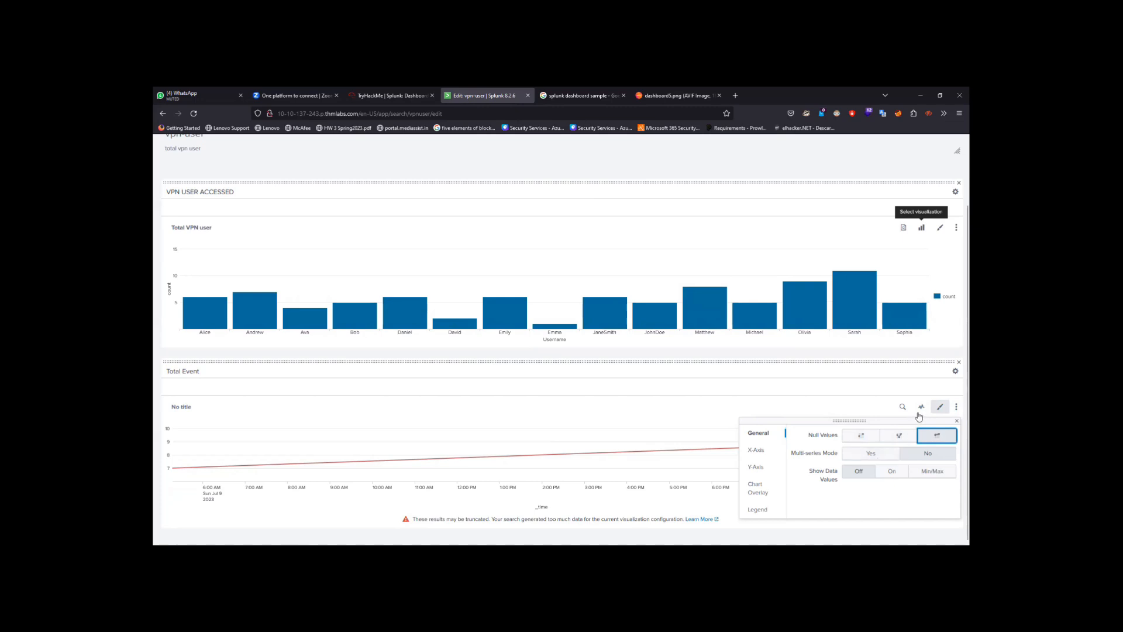
{"action": "left_click", "coordinate": [919, 414]}
Try the Total Event panel as a scatter chart and examine the plot up close.
{"action": "left_click", "coordinate": [919, 413]}
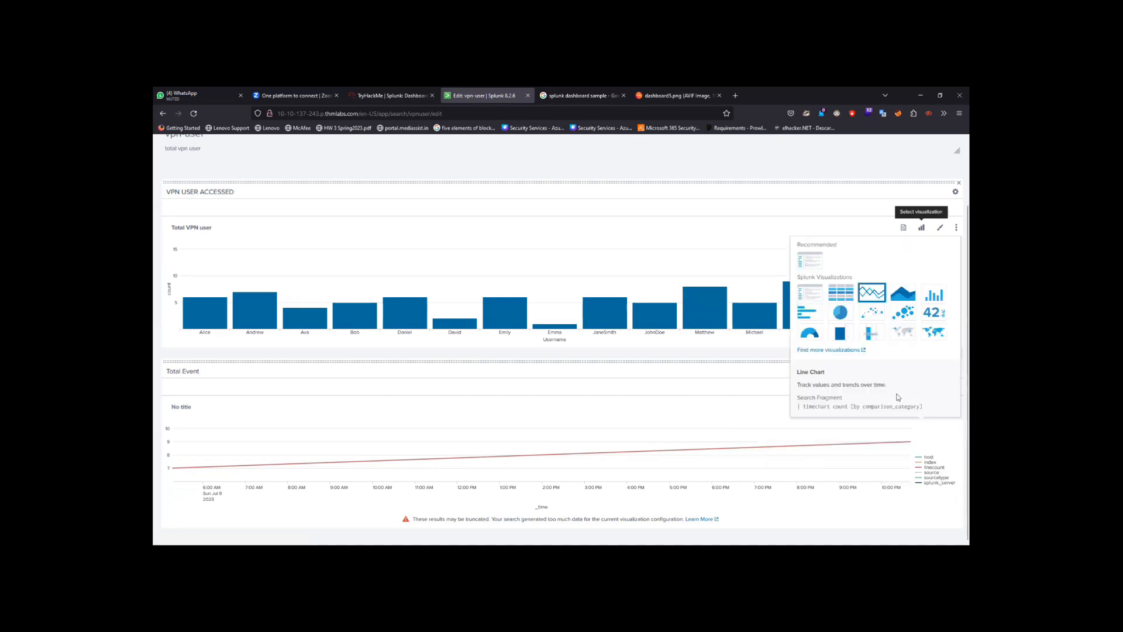
{"action": "left_click", "coordinate": [871, 312]}
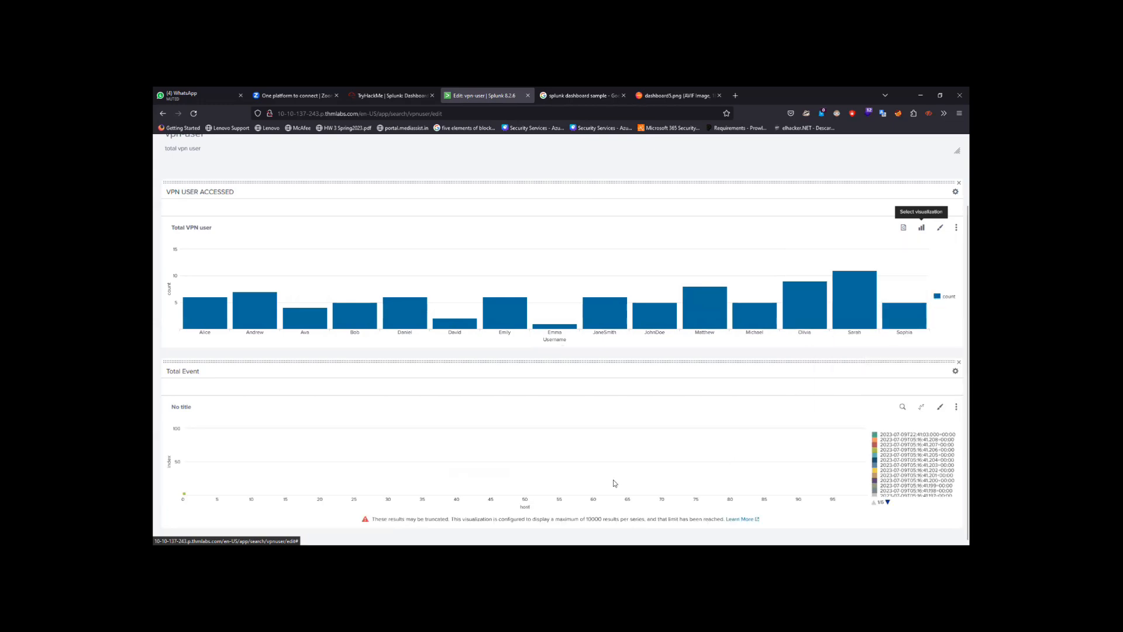
{"action": "scroll", "coordinate": [590, 510], "scroll_direction": "up", "scroll_amount": 5}
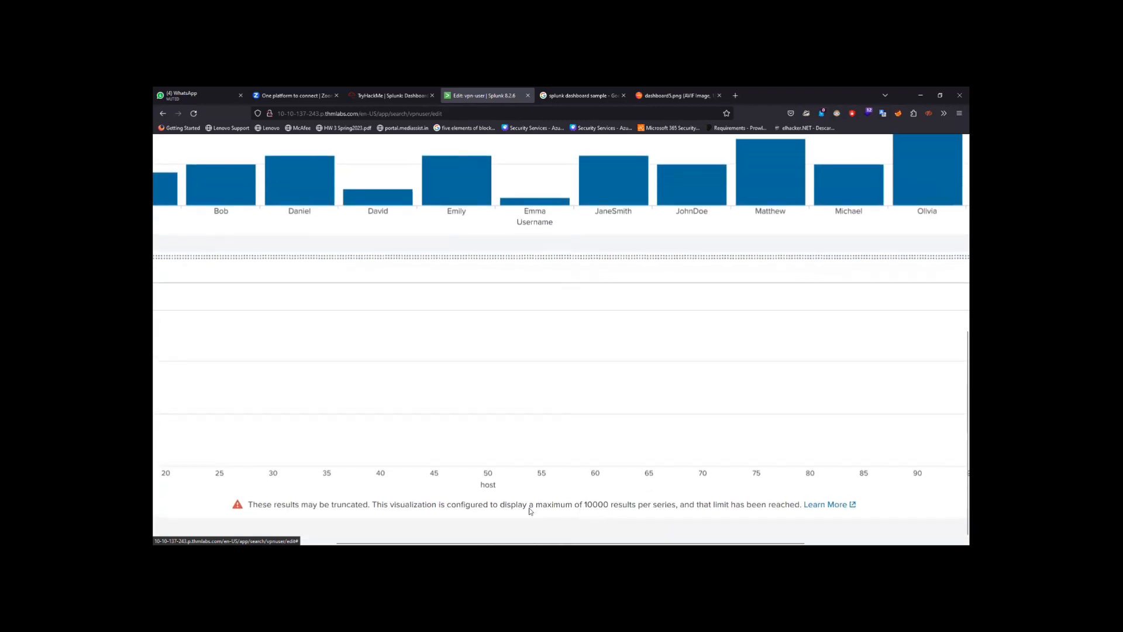
{"action": "scroll", "coordinate": [528, 508], "scroll_direction": "down", "scroll_amount": 5}
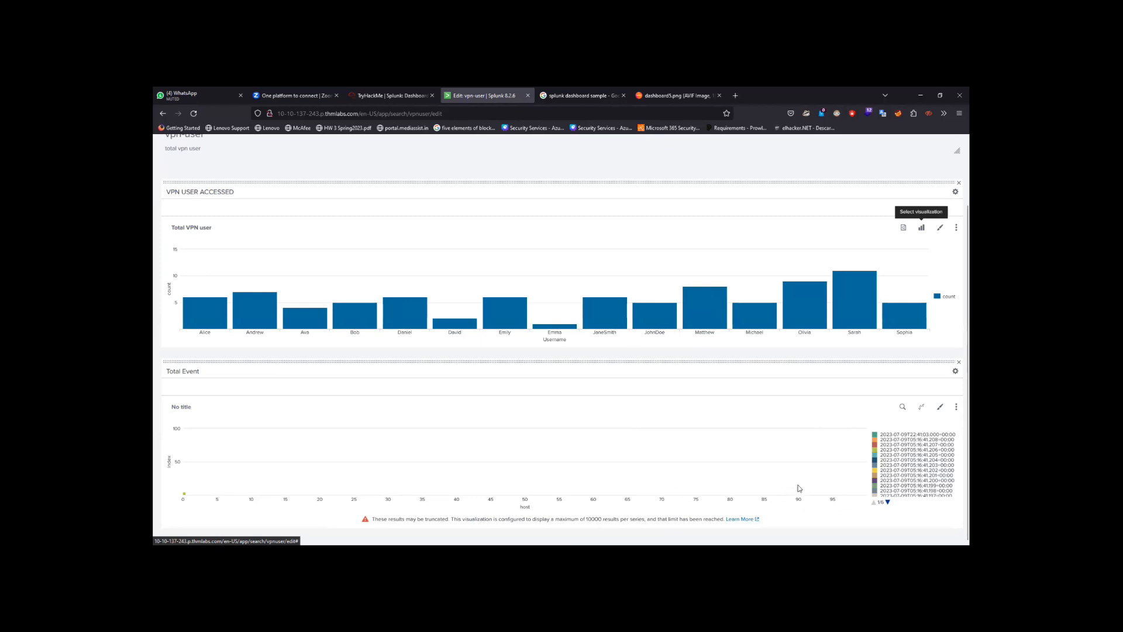
Change the Total Event panel's visualization to a column chart and review both dashboard panels.
{"action": "left_click", "coordinate": [923, 408]}
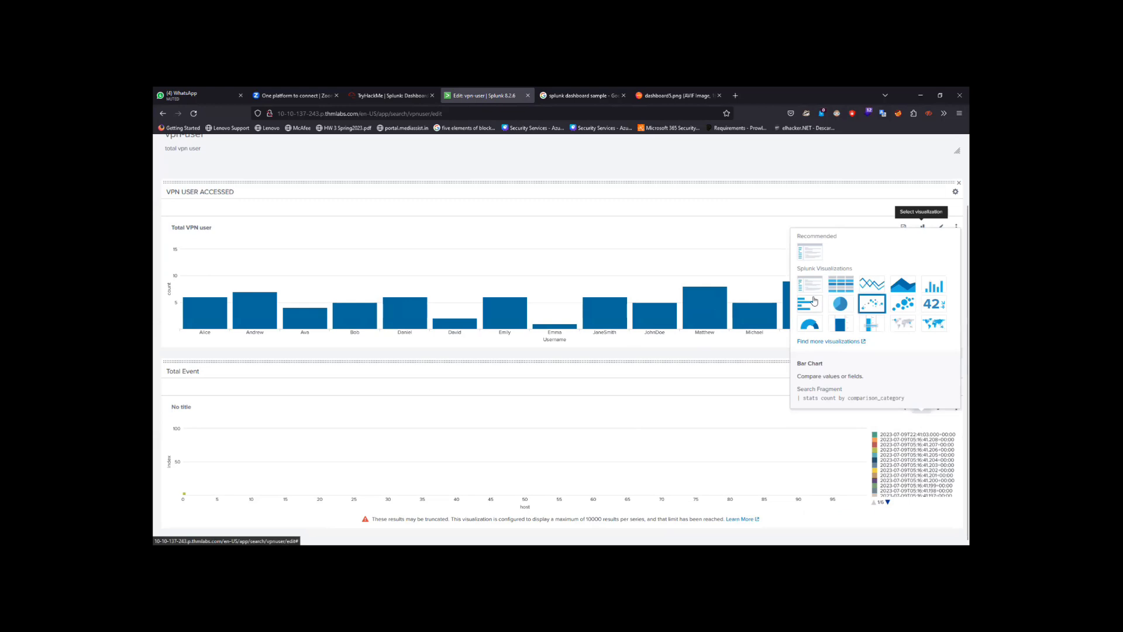
{"action": "left_click", "coordinate": [814, 300]}
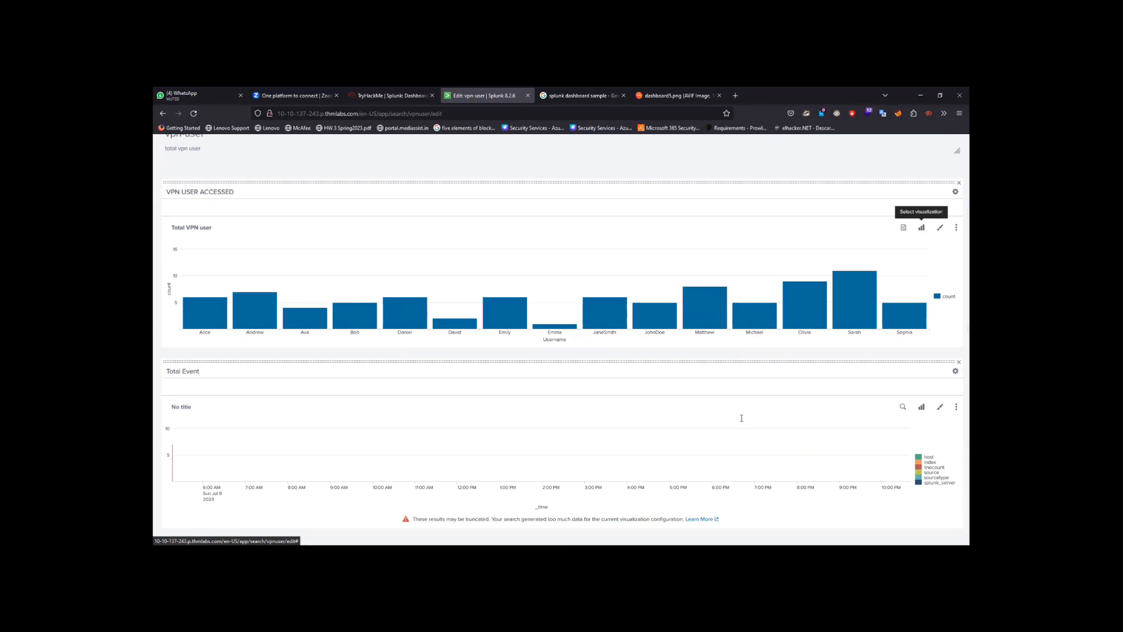
{"action": "scroll", "coordinate": [701, 380], "scroll_direction": "up", "scroll_amount": 3}
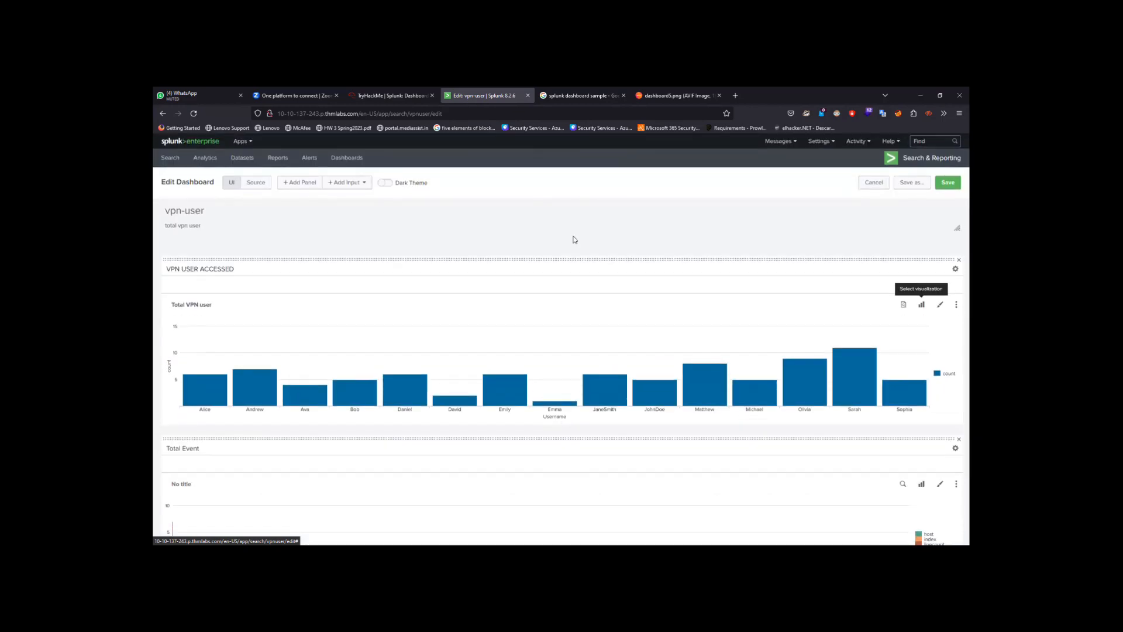
{"action": "scroll", "coordinate": [534, 427], "scroll_direction": "down", "scroll_amount": 3}
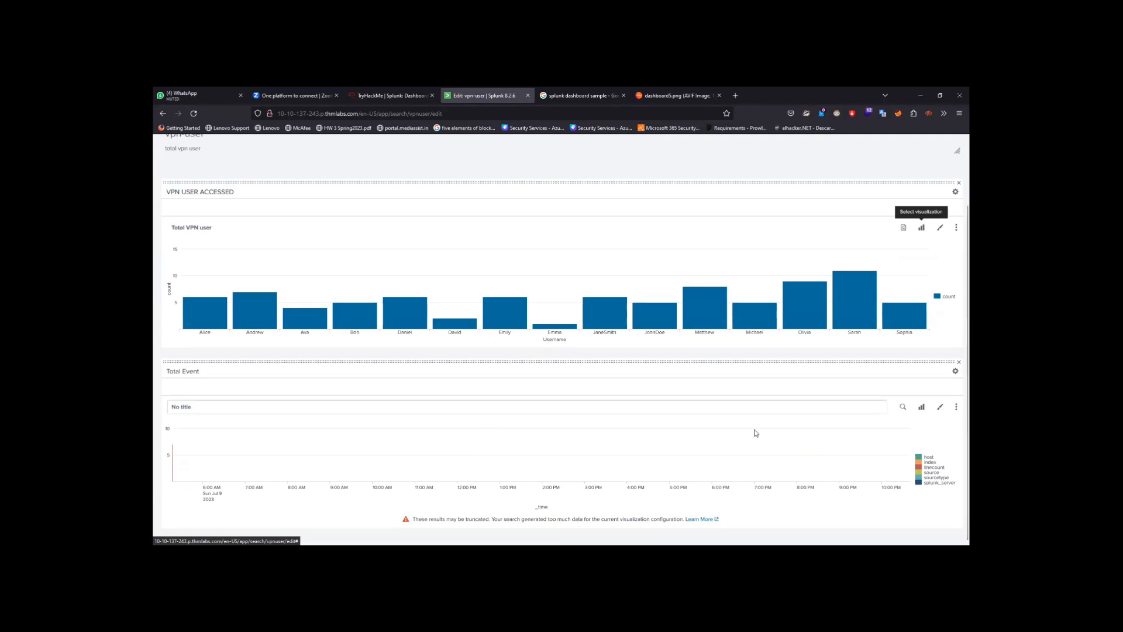
{"action": "left_click", "coordinate": [922, 408]}
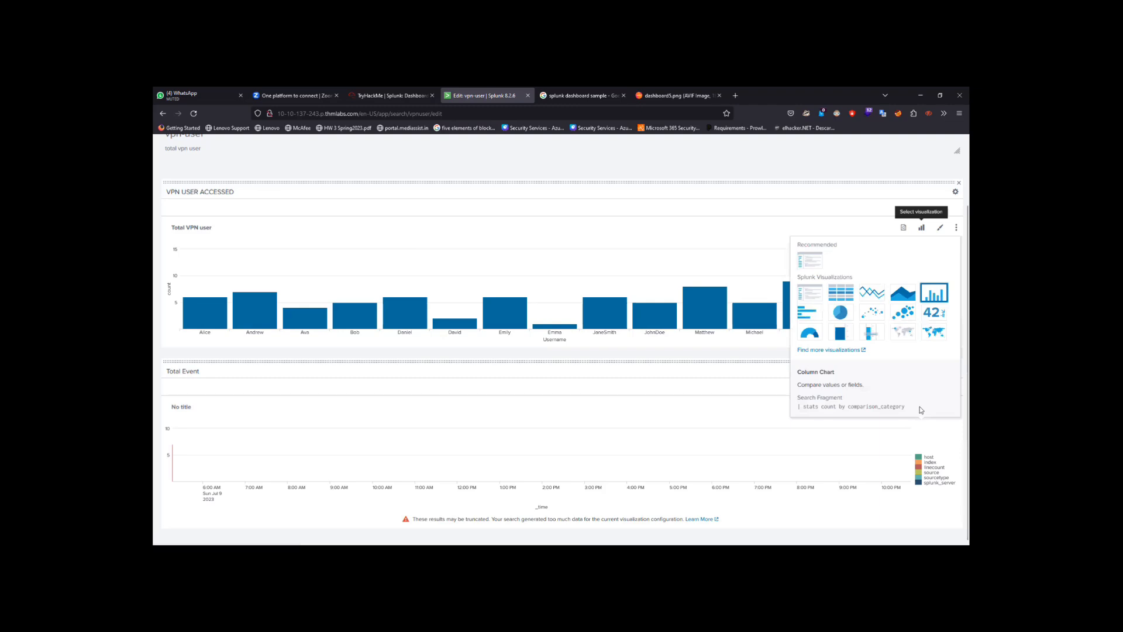
{"action": "left_click", "coordinate": [932, 435]}
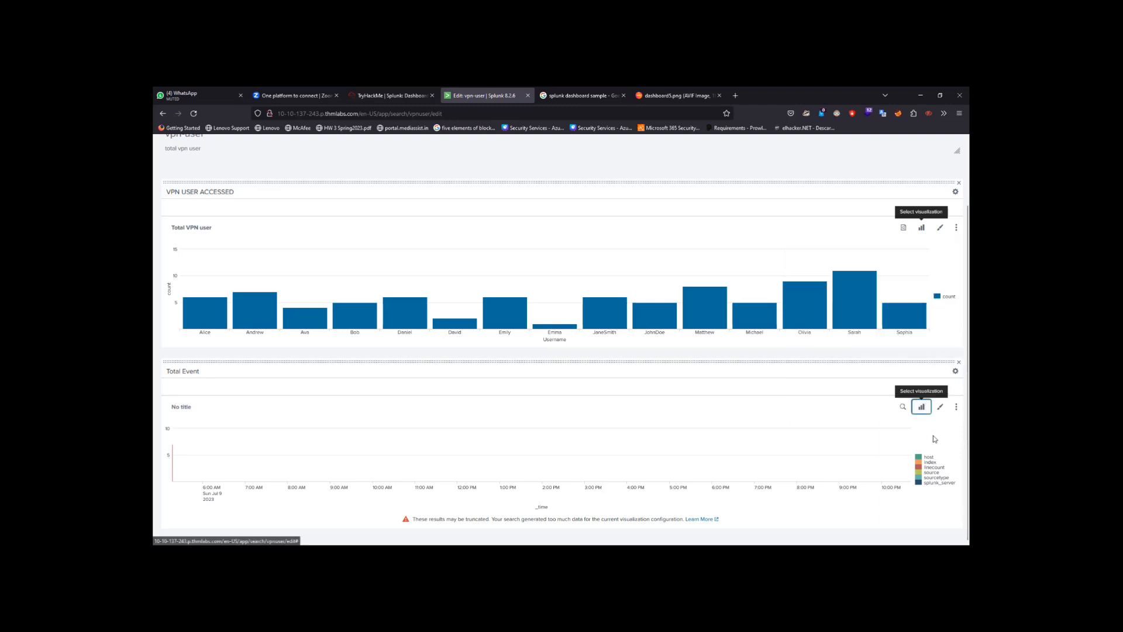
{"action": "left_click", "coordinate": [956, 406]}
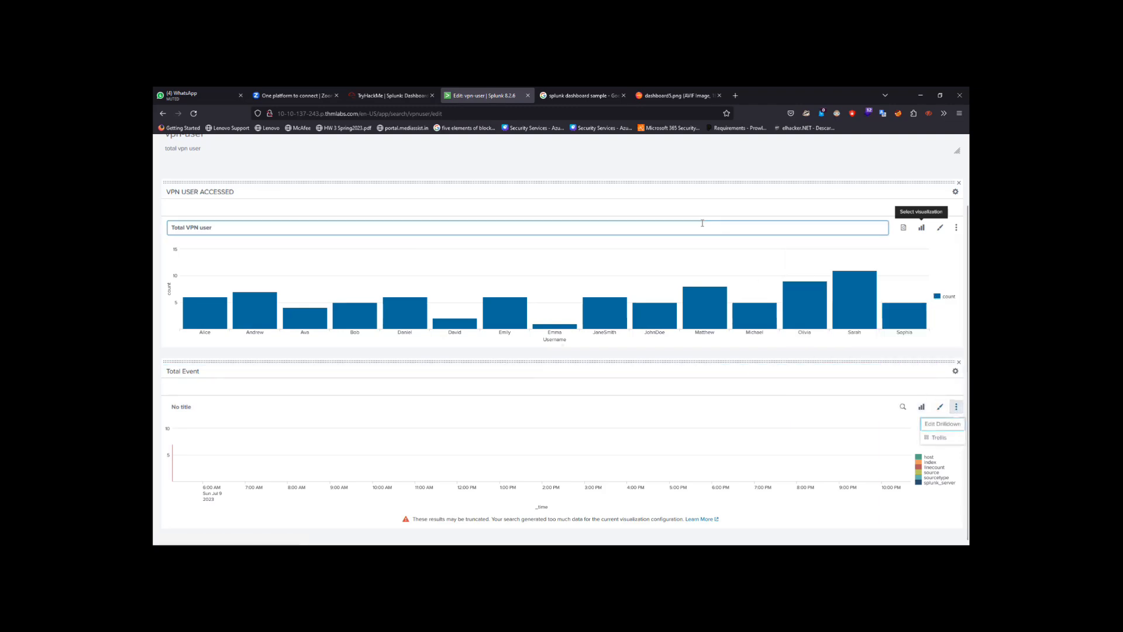
Switch to the TryHackMe room, open Task 5 on alerting on high priority events, and examine its introduction and example search.
{"action": "left_click", "coordinate": [386, 96]}
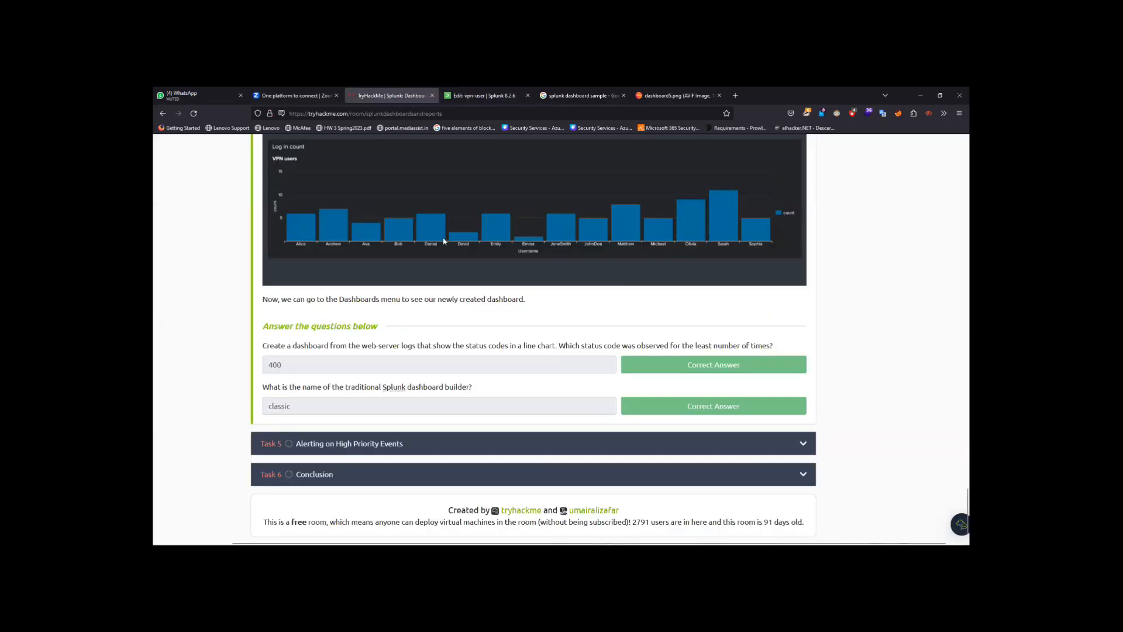
{"action": "scroll", "coordinate": [471, 243], "scroll_direction": "up", "scroll_amount": 3}
{"action": "scroll", "coordinate": [516, 256], "scroll_direction": "down", "scroll_amount": 1}
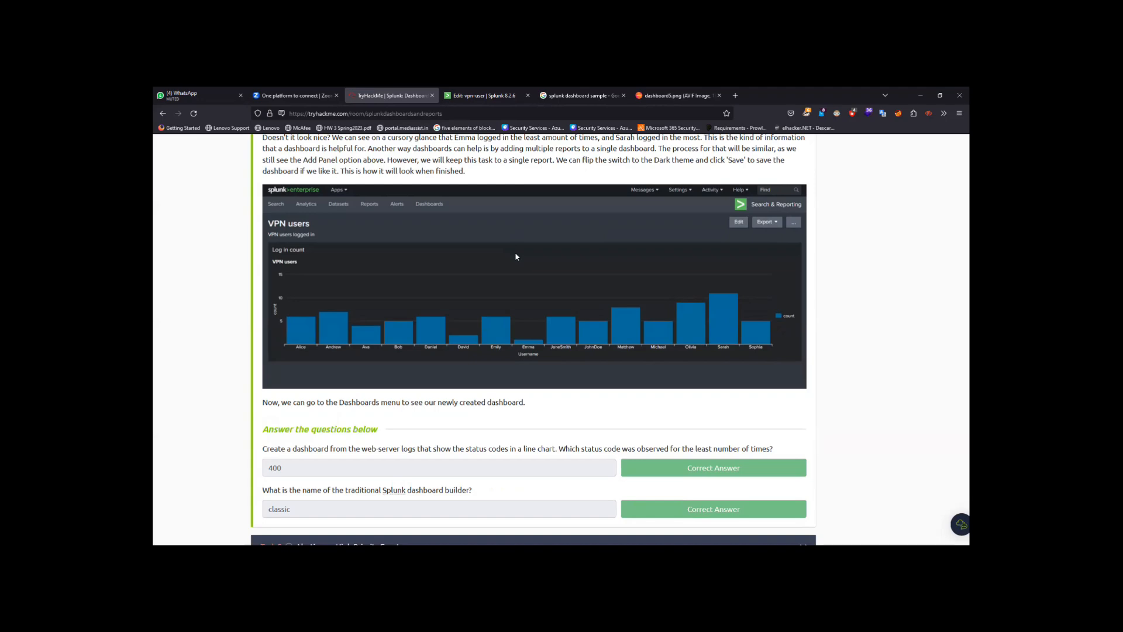
{"action": "scroll", "coordinate": [515, 256], "scroll_direction": "down", "scroll_amount": 2}
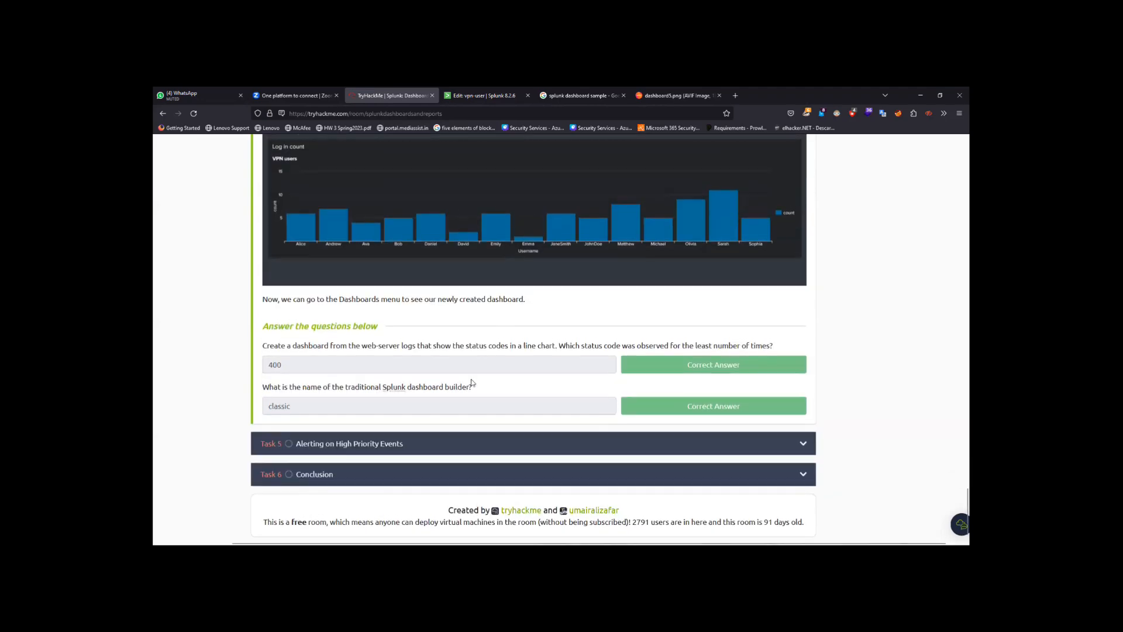
{"action": "left_click", "coordinate": [404, 444]}
{"action": "scroll", "coordinate": [403, 444], "scroll_direction": "up", "scroll_amount": 10}
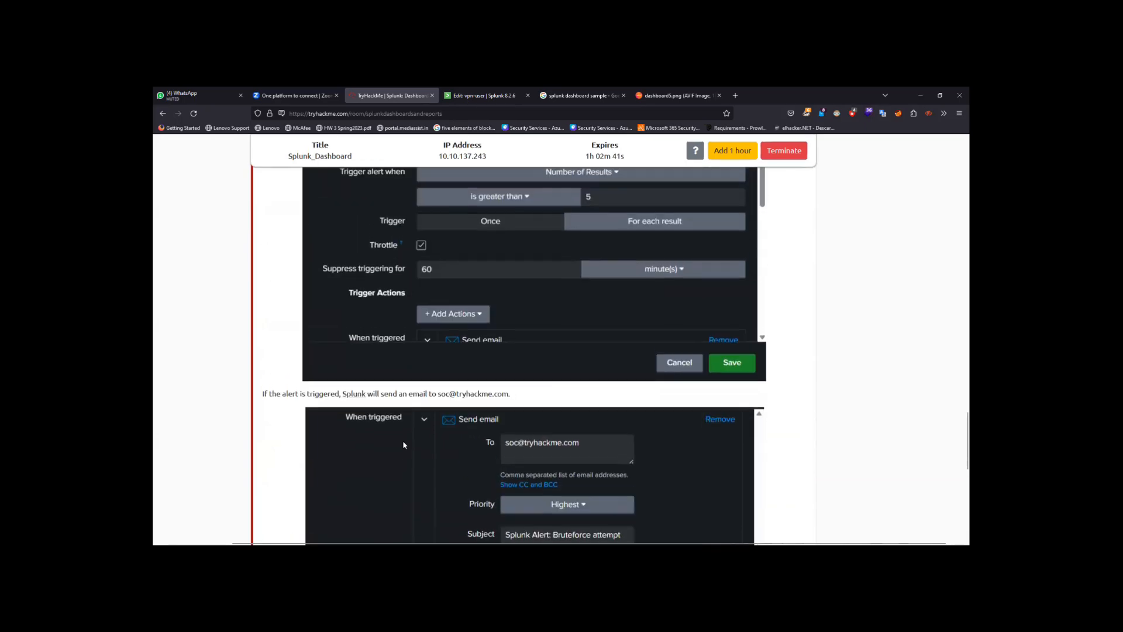
{"action": "scroll", "coordinate": [403, 445], "scroll_direction": "up", "scroll_amount": 10}
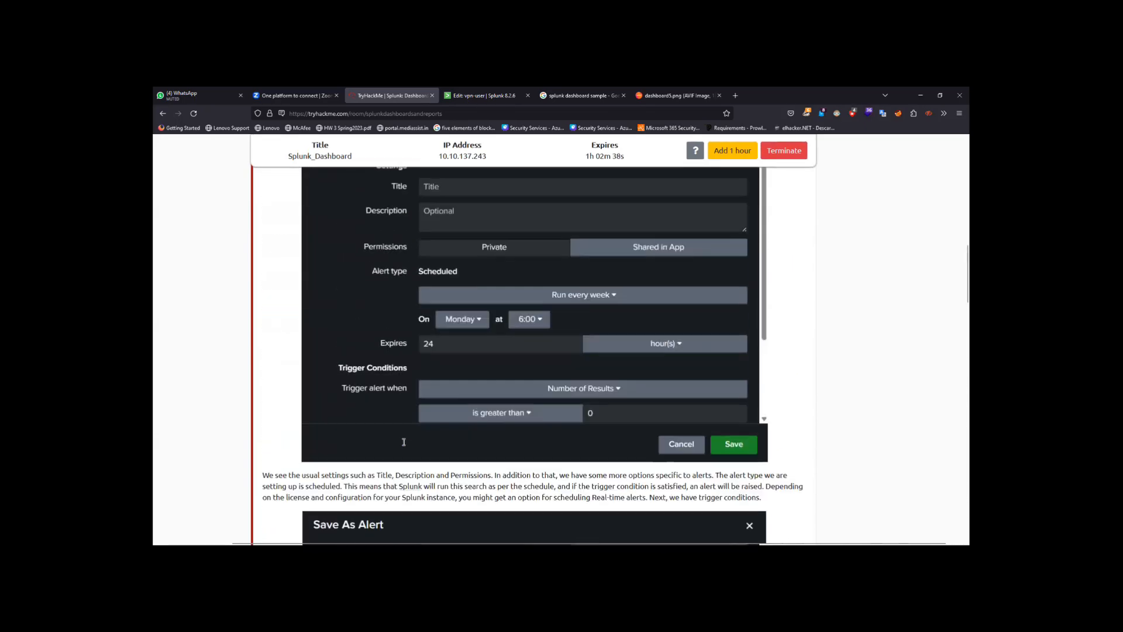
{"action": "scroll", "coordinate": [403, 444], "scroll_direction": "up", "scroll_amount": 3}
{"action": "scroll", "coordinate": [404, 445], "scroll_direction": "down", "scroll_amount": 5}
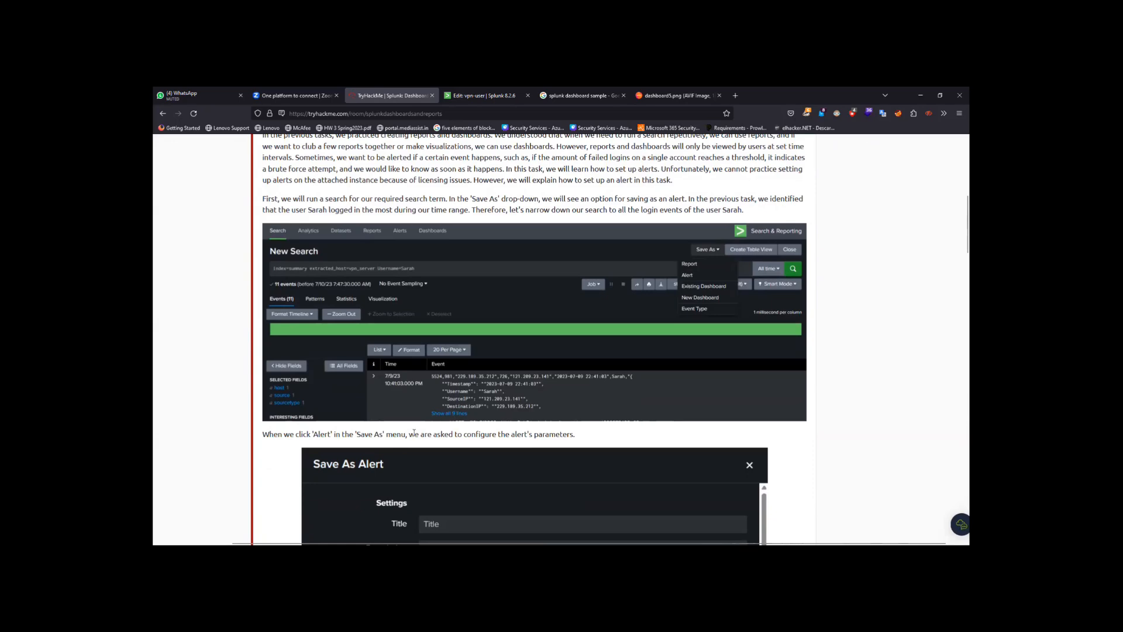
{"action": "scroll", "coordinate": [457, 393], "scroll_direction": "up", "scroll_amount": 5}
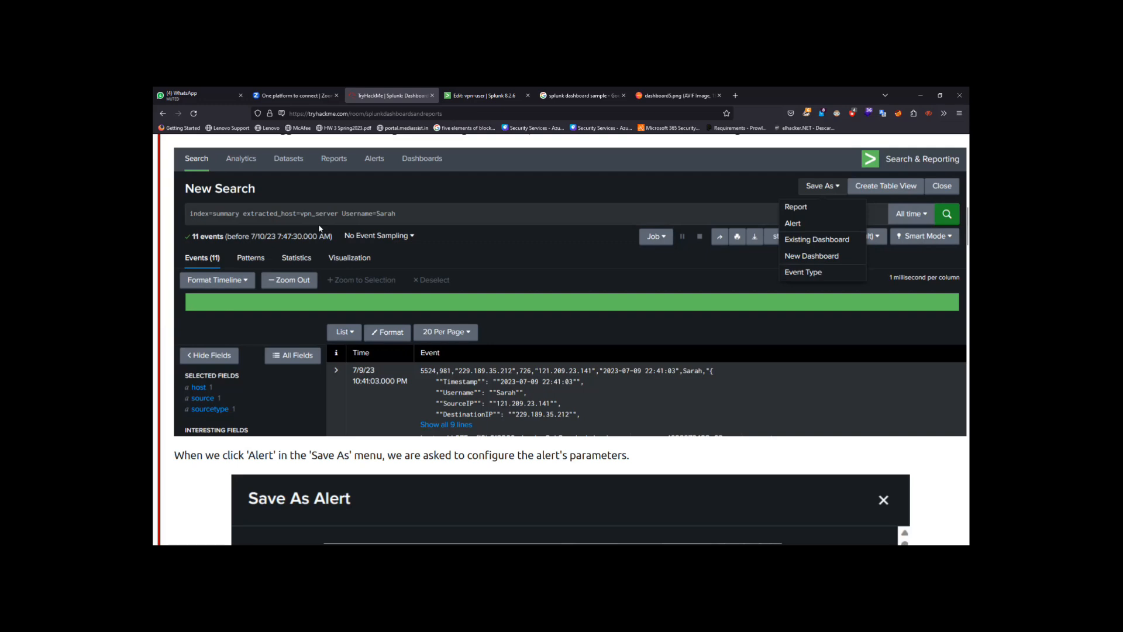
Return to Splunk, leave the vpn-user dashboard editor without saving, and open the search page while checking Task 5's example query.
{"action": "left_click", "coordinate": [484, 96]}
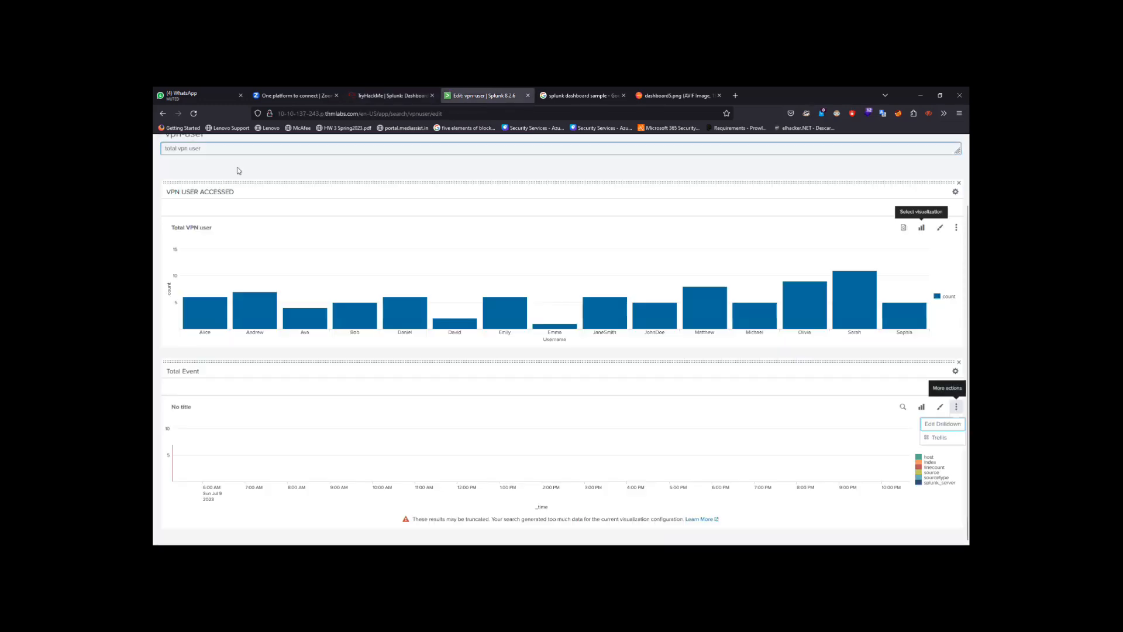
{"action": "left_click", "coordinate": [170, 158]}
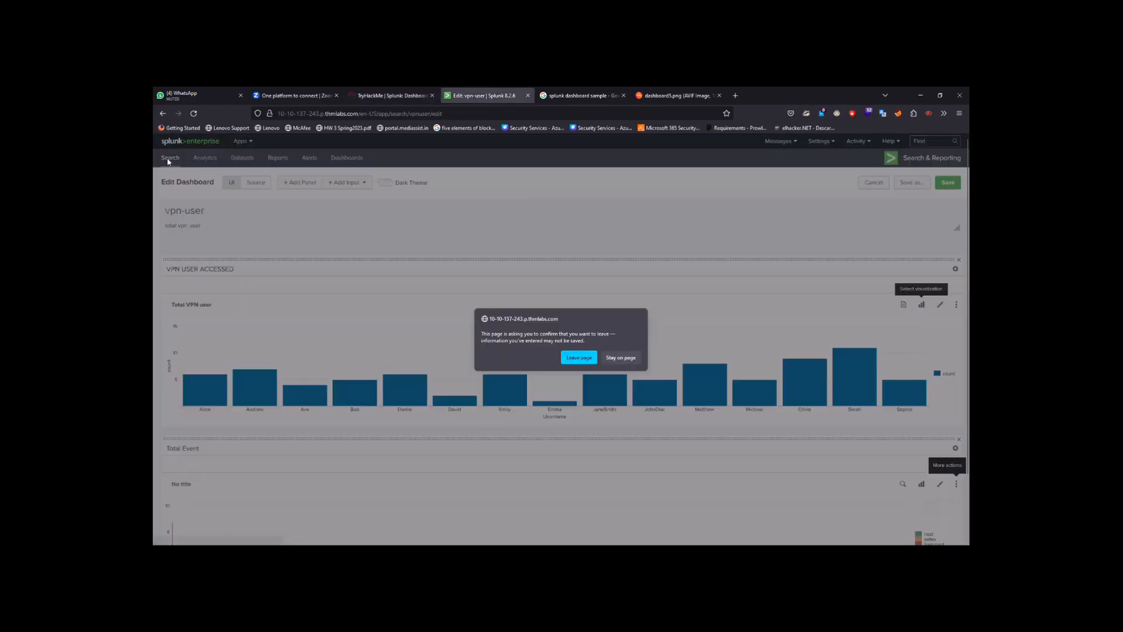
{"action": "left_click", "coordinate": [587, 359]}
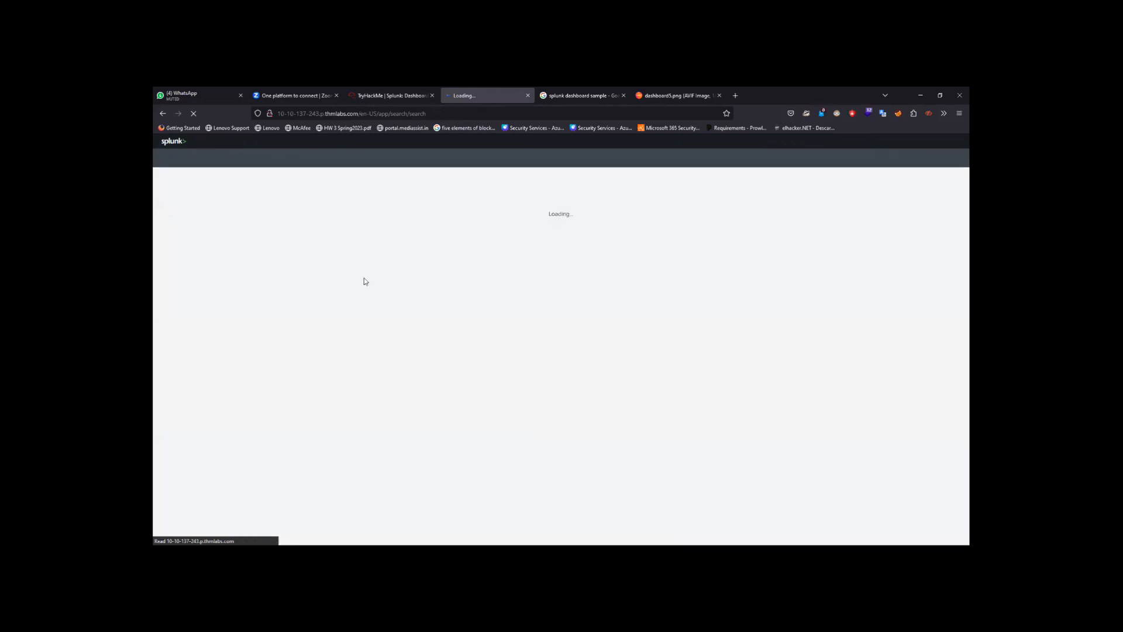
{"action": "left_click", "coordinate": [393, 94]}
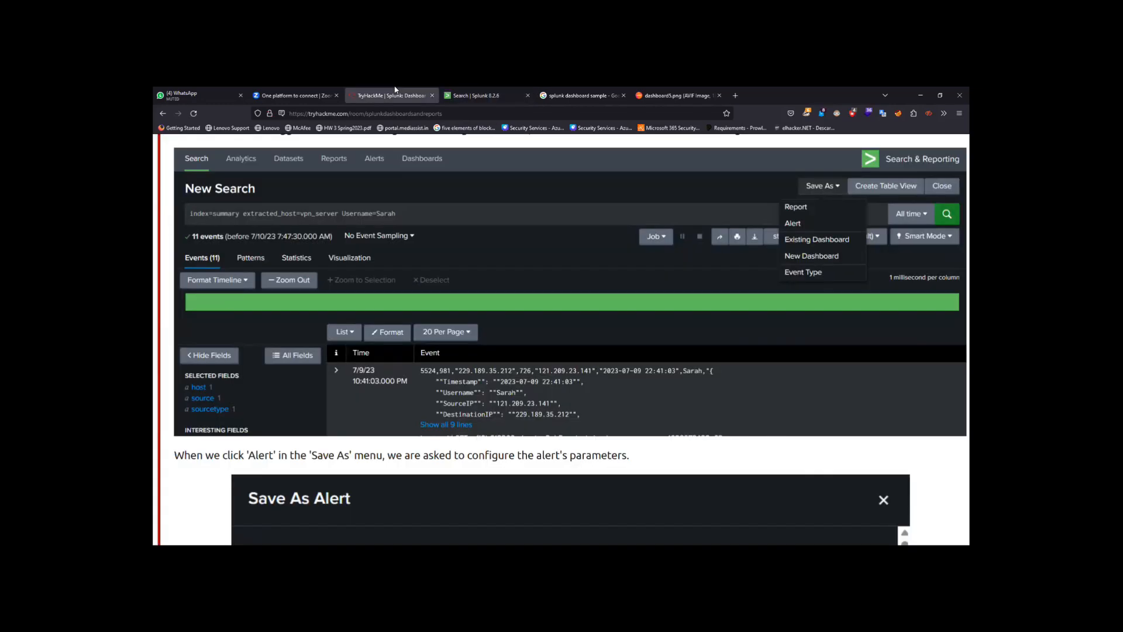
{"action": "left_click", "coordinate": [449, 91]}
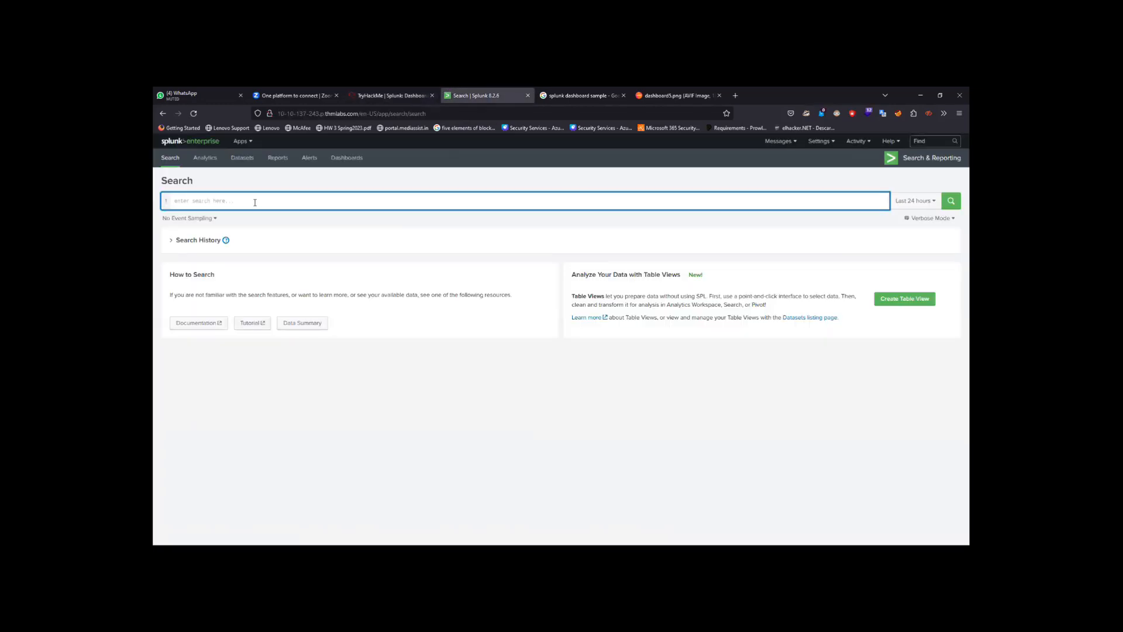
Run the search index="summary" extracted_host=vpn_server with the Username filter from Task 5's example.
{"action": "type", "text": "index=summary"}
{"action": "left_click", "coordinate": [253, 216]}
{"action": "left_click", "coordinate": [391, 96]}
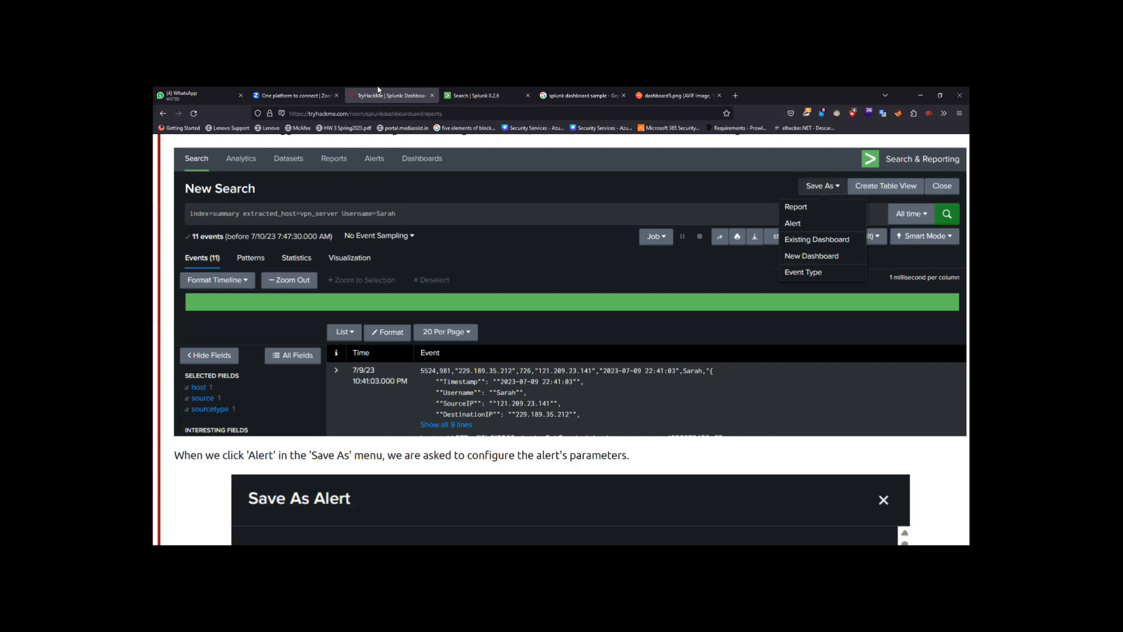
{"action": "left_click", "coordinate": [478, 93]}
{"action": "type", "text": "extr"}
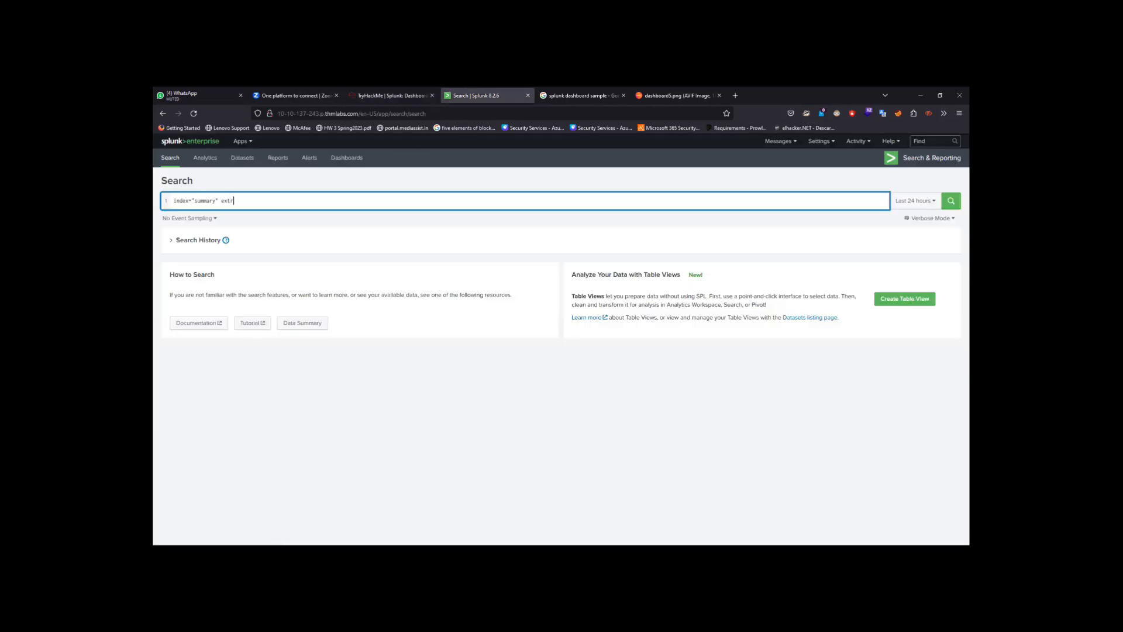
{"action": "type", "text": "acted_host=\""}
{"action": "left_click", "coordinate": [390, 95]}
{"action": "left_click", "coordinate": [468, 93]}
{"action": "type", "text": "vpn_server"}
{"action": "left_click", "coordinate": [409, 94]}
{"action": "left_click", "coordinate": [479, 91]}
{"action": "type", "text": "Username=Sarah"}
{"action": "key", "text": "Return"}
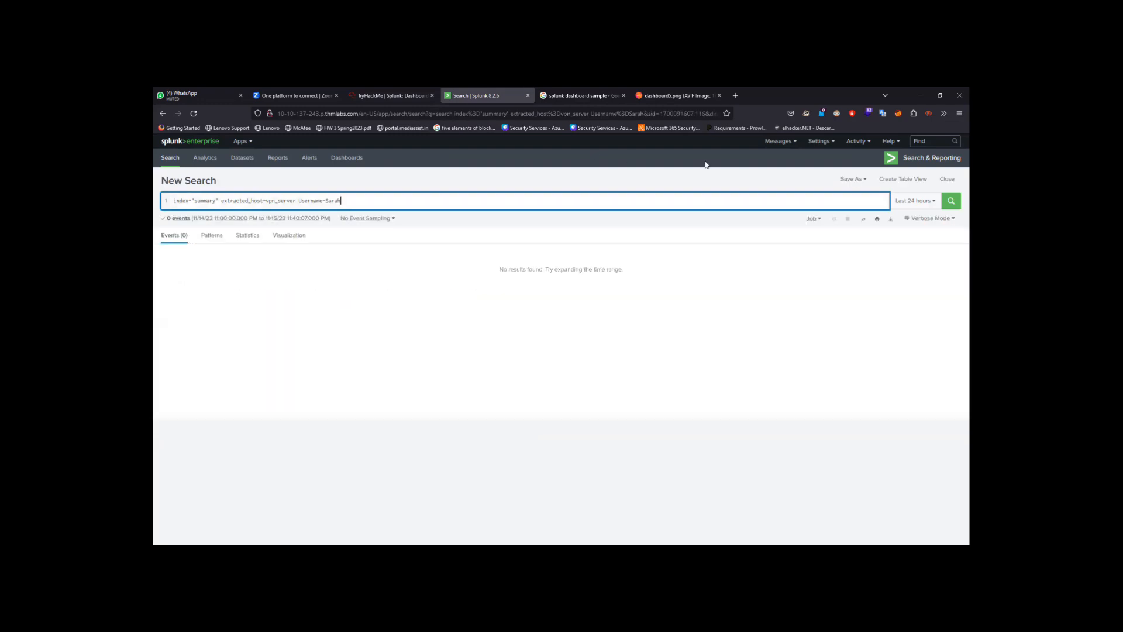
Set the search time range to All time and compare the query with Task 5's example.
{"action": "left_click", "coordinate": [936, 206]}
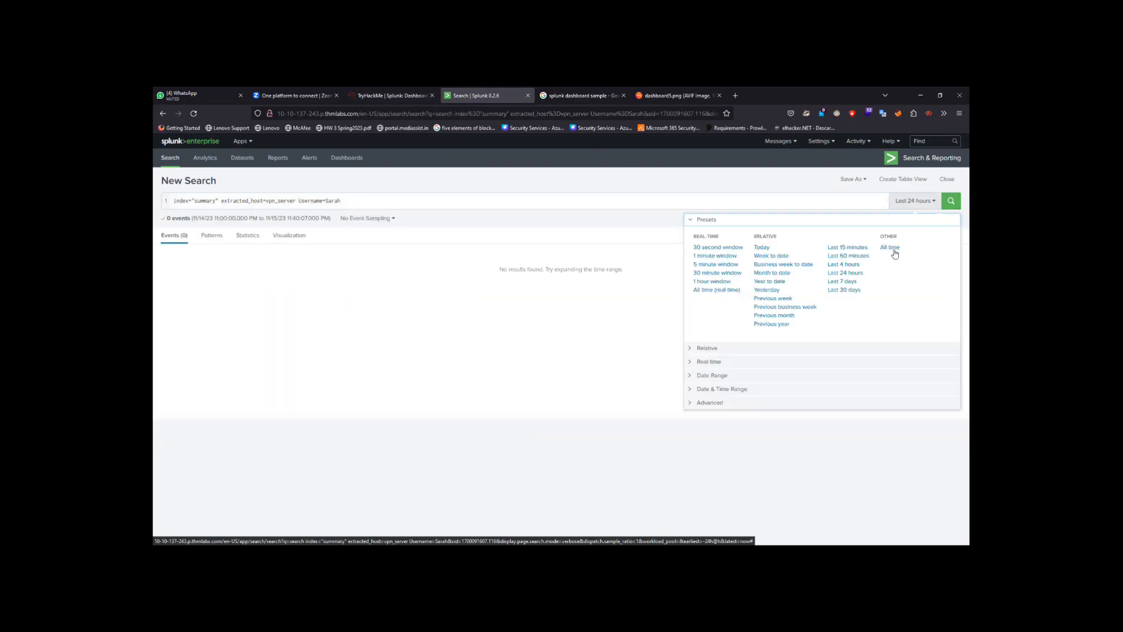
{"action": "left_click", "coordinate": [889, 247]}
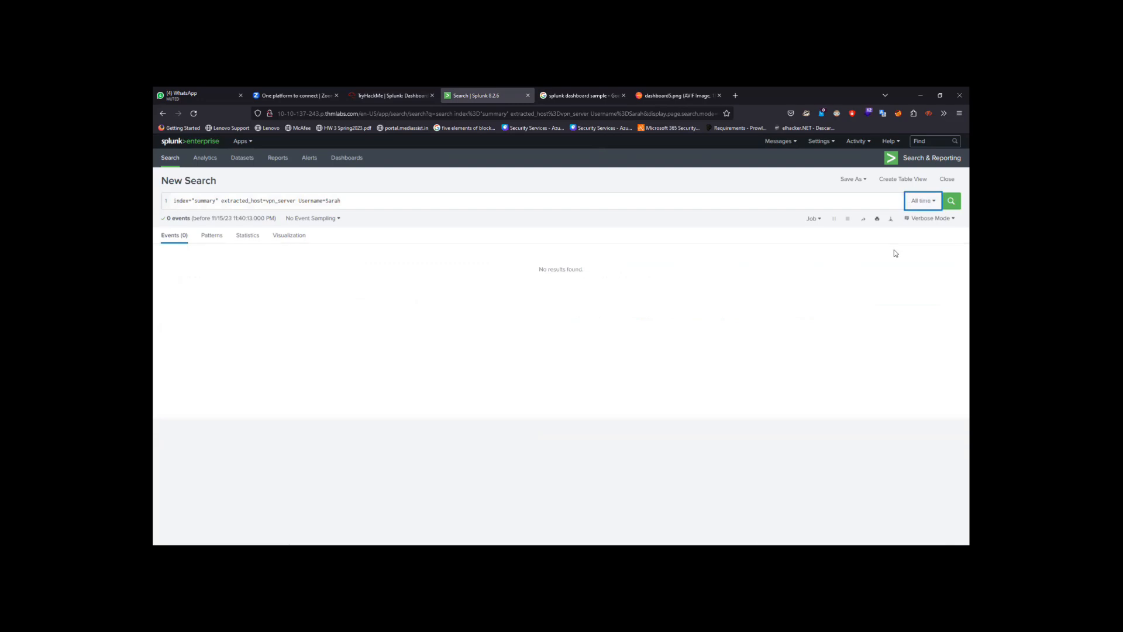
{"action": "left_click", "coordinate": [378, 92]}
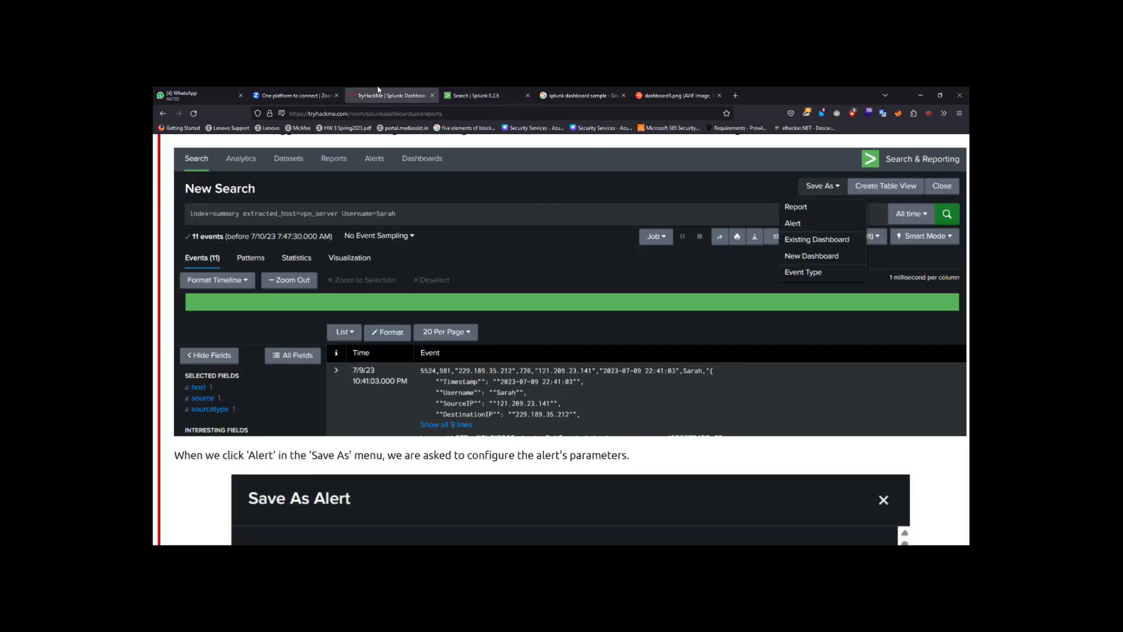
{"action": "left_click", "coordinate": [475, 92]}
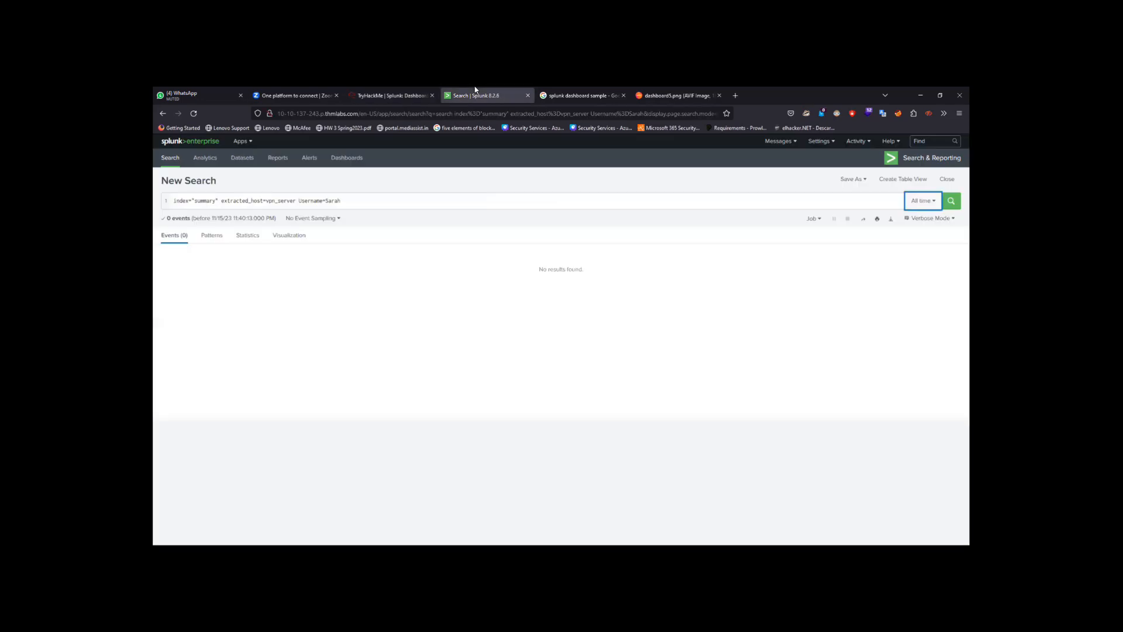
Remove the quotation marks around summary in the query and rerun the search.
{"action": "left_click", "coordinate": [219, 202]}
{"action": "key", "text": "BackSpace"}
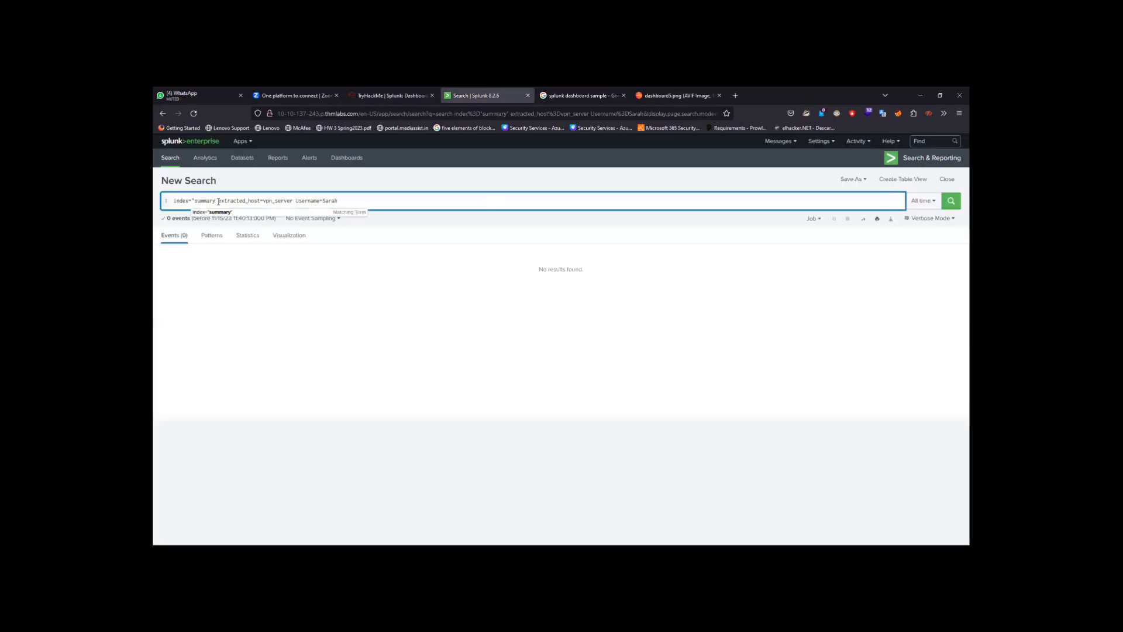
{"action": "key", "text": "Left"}
{"action": "key", "text": "Left"}
{"action": "key", "text": "Left"}
{"action": "key", "text": "Left"}
{"action": "key", "text": "Left"}
{"action": "key", "text": "Left"}
{"action": "key", "text": "Left"}
{"action": "key", "text": "BackSpace"}
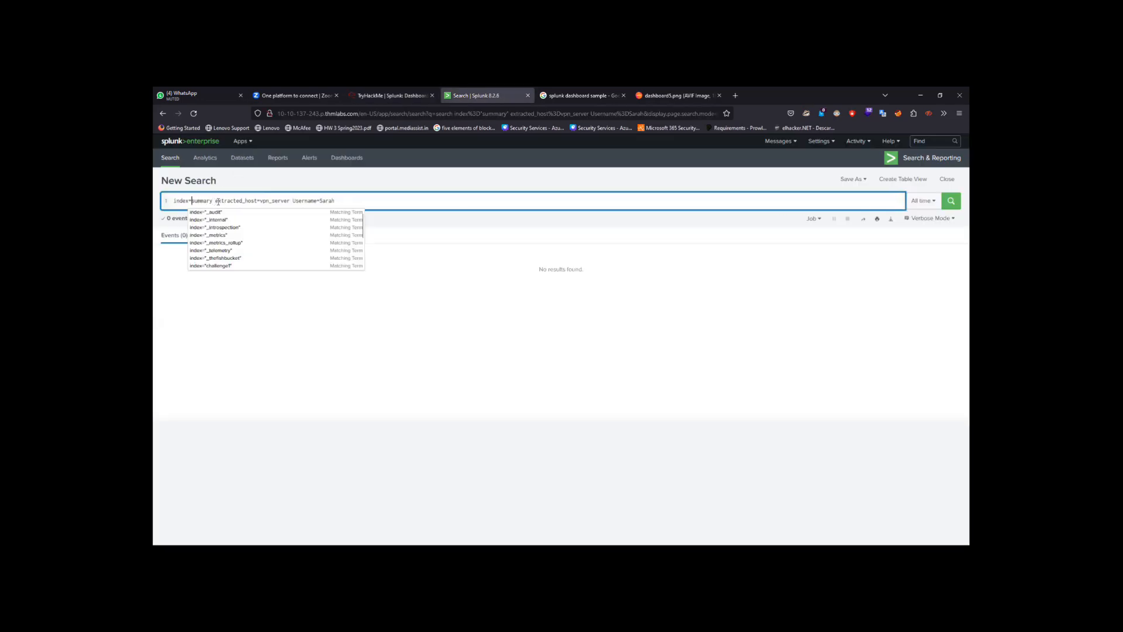
{"action": "key", "text": "Return"}
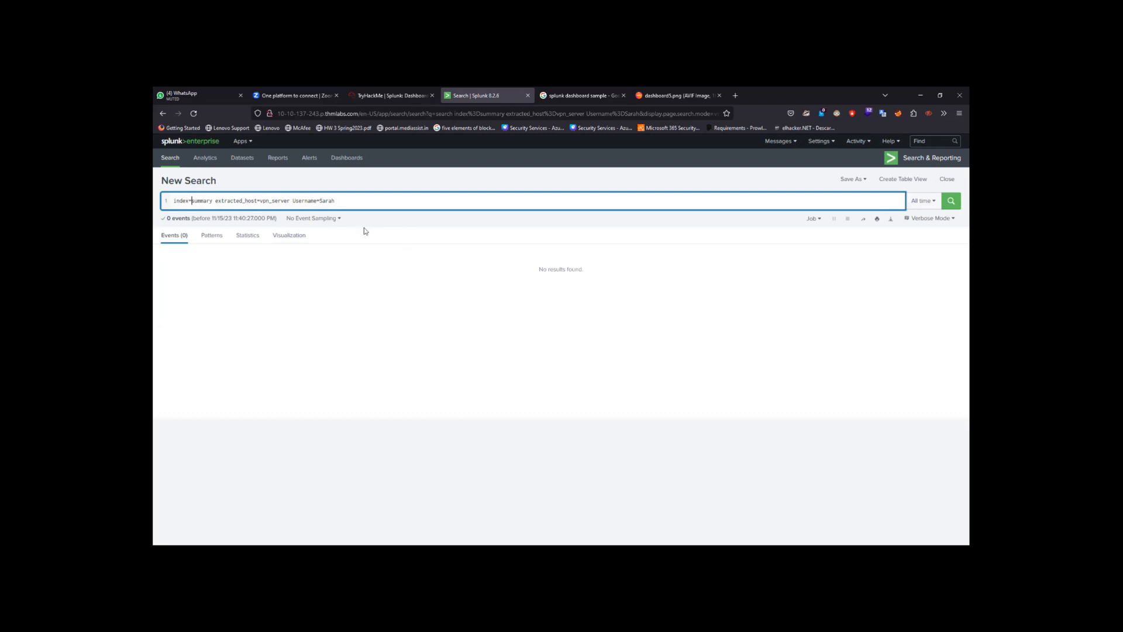
Reread Task 5's introduction and examine the query in its example search screenshot up close.
{"action": "left_click", "coordinate": [409, 95]}
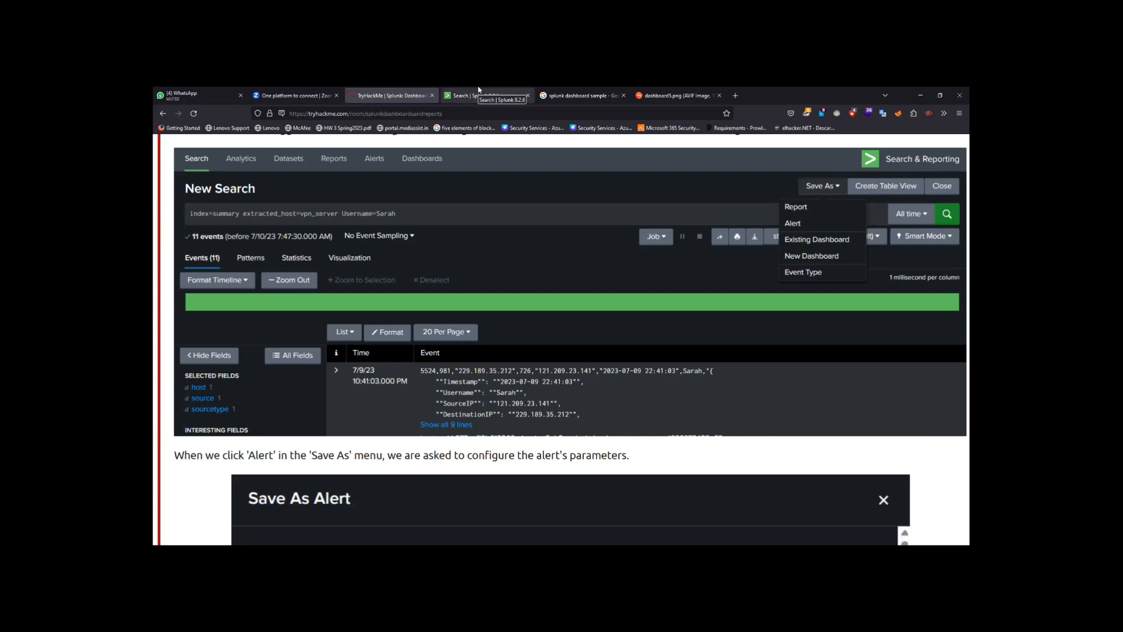
{"action": "scroll", "coordinate": [444, 250], "scroll_direction": "down", "scroll_amount": 3}
{"action": "scroll", "coordinate": [444, 250], "scroll_direction": "up", "scroll_amount": 2}
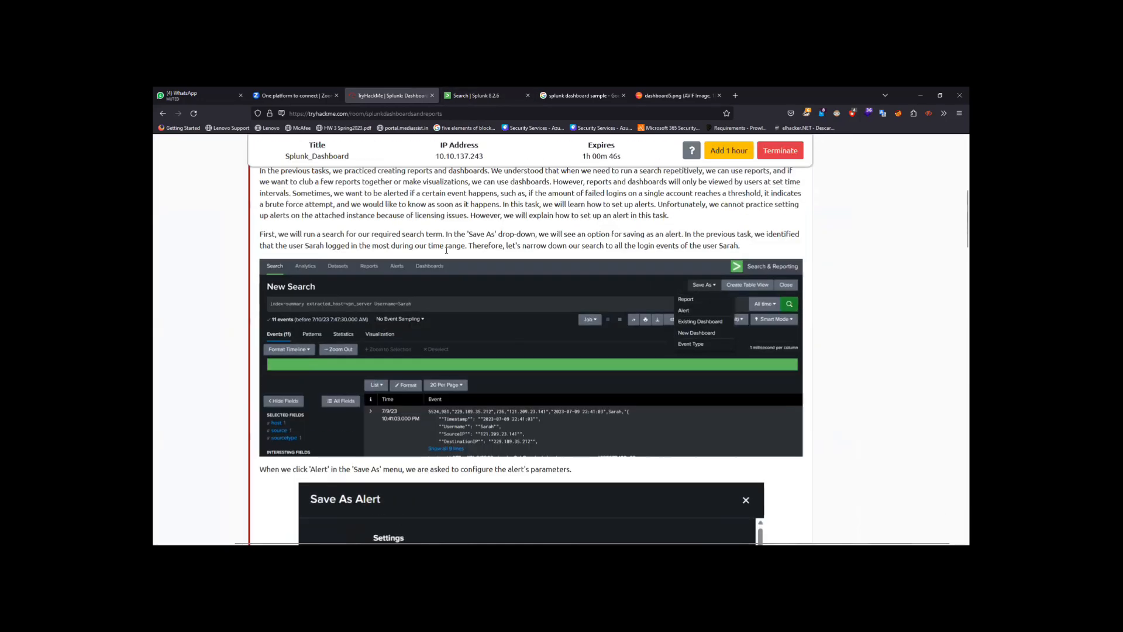
{"action": "scroll", "coordinate": [493, 240], "scroll_direction": "up", "scroll_amount": 3}
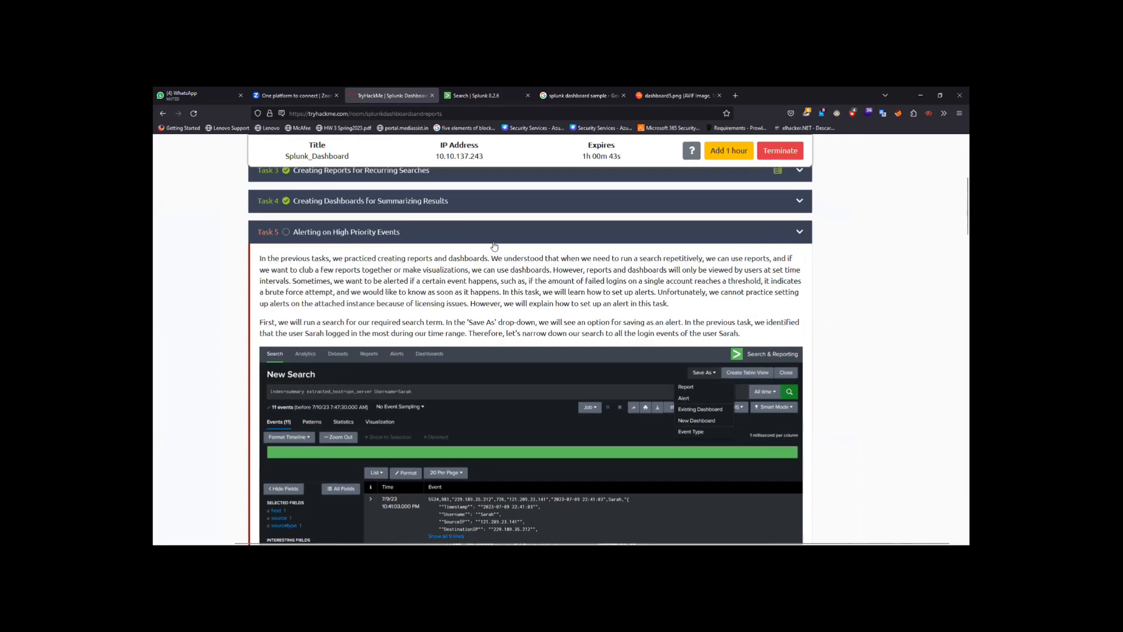
{"action": "scroll", "coordinate": [444, 240], "scroll_direction": "down", "scroll_amount": 1}
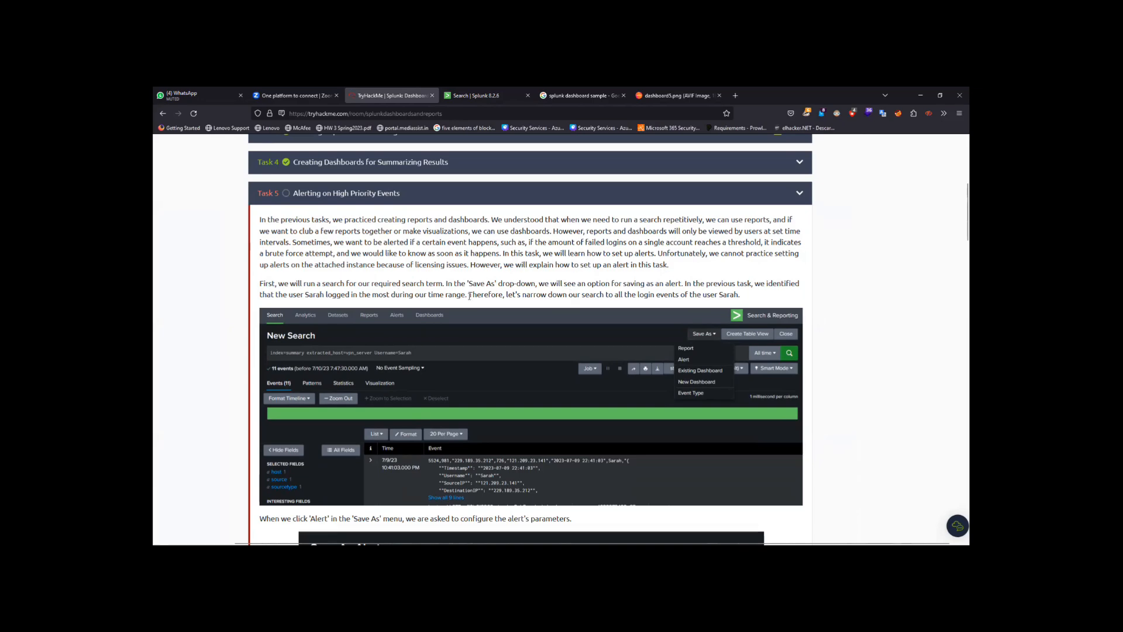
{"action": "scroll", "coordinate": [469, 295], "scroll_direction": "down", "scroll_amount": 2}
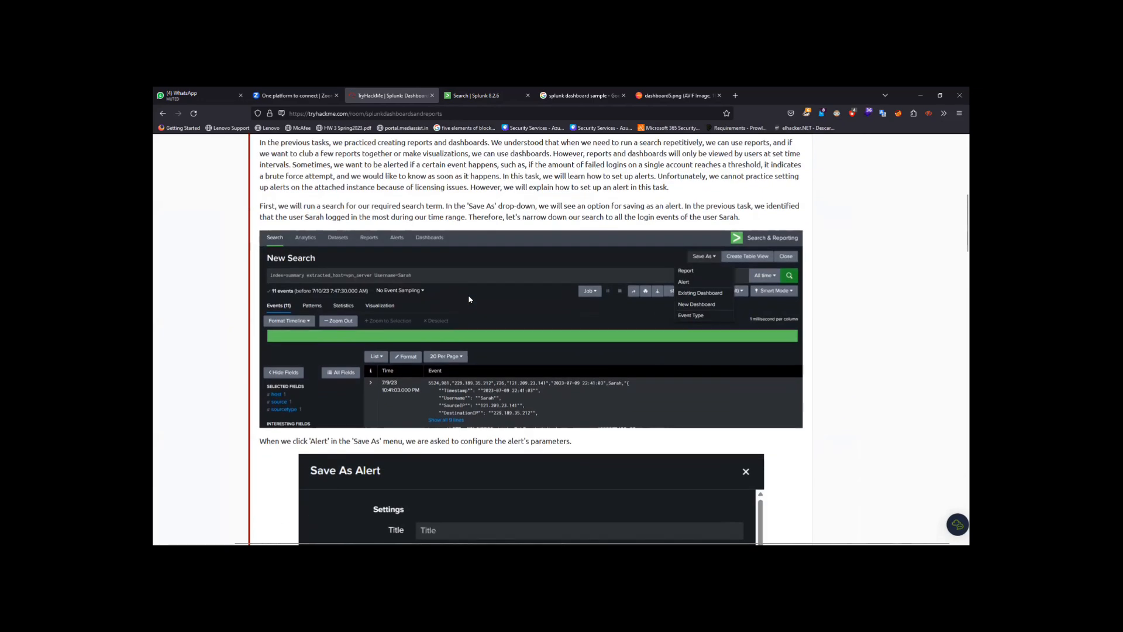
{"action": "key", "text": "ctrl+plus"}
{"action": "key", "text": "ctrl+plus"}
{"action": "key", "text": "ctrl+plus"}
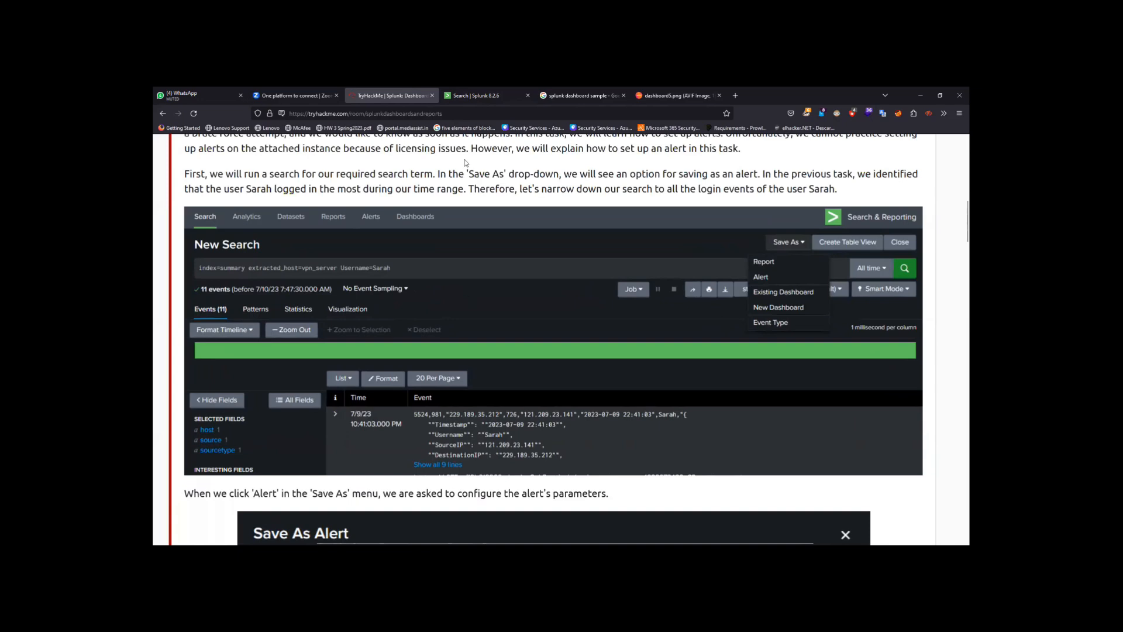
{"action": "scroll", "coordinate": [423, 263], "scroll_direction": "down", "scroll_amount": 1}
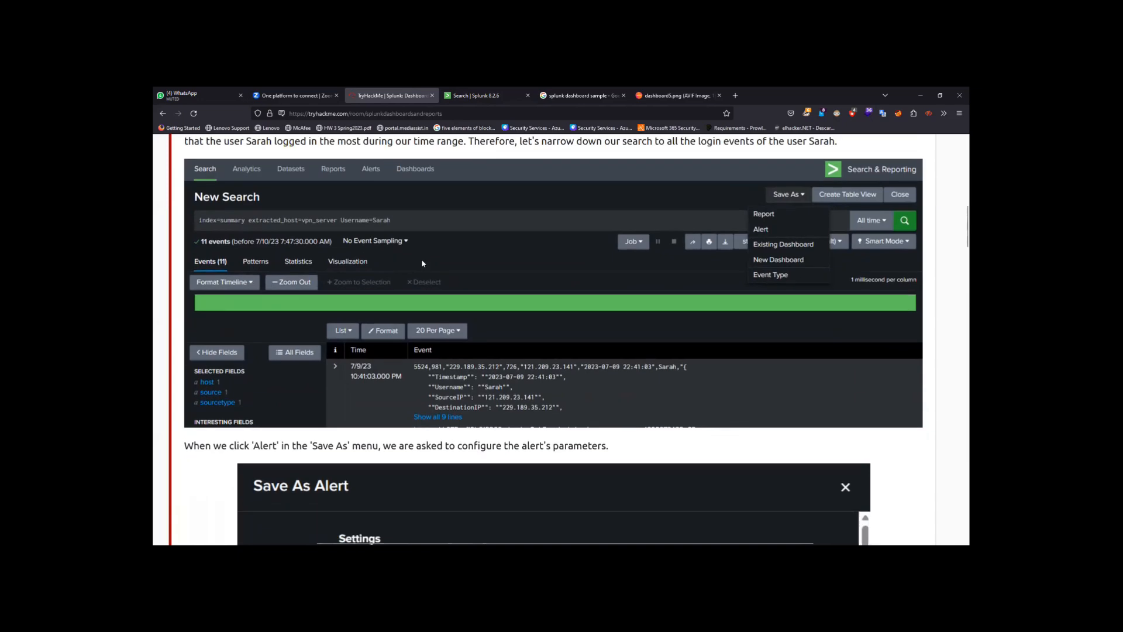
Replace the query's index value with the wildcard * in Splunk and rerun the search.
{"action": "left_click", "coordinate": [461, 94]}
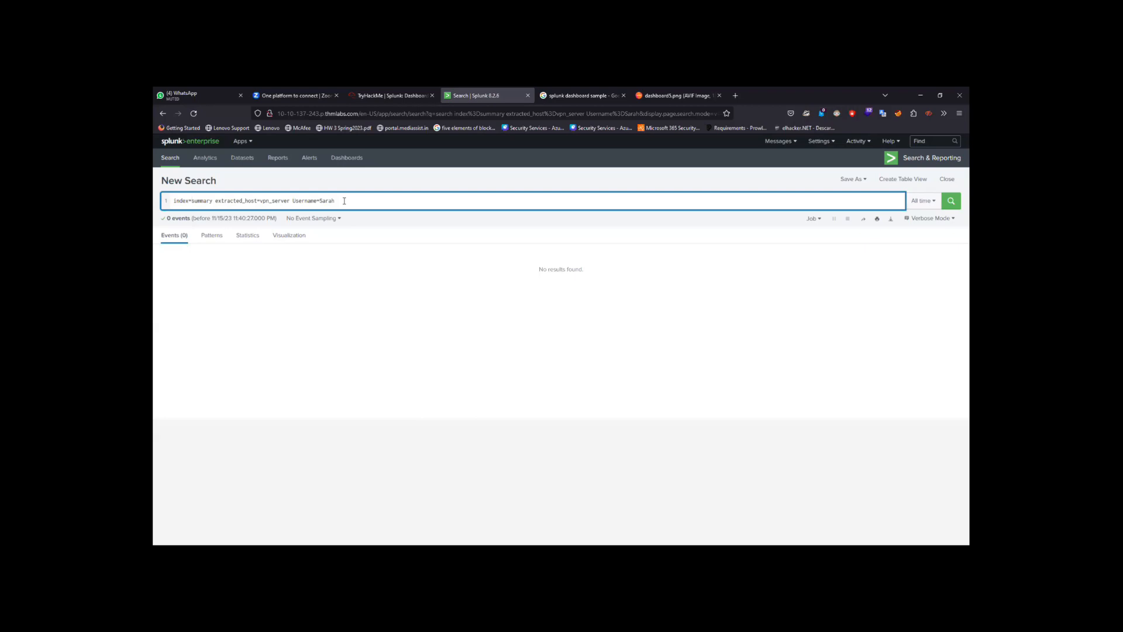
{"action": "left_click_drag", "start_coordinate": [212, 200], "coordinate": [193, 202]}
{"action": "type", "text": "*"}
{"action": "key", "text": "Return"}
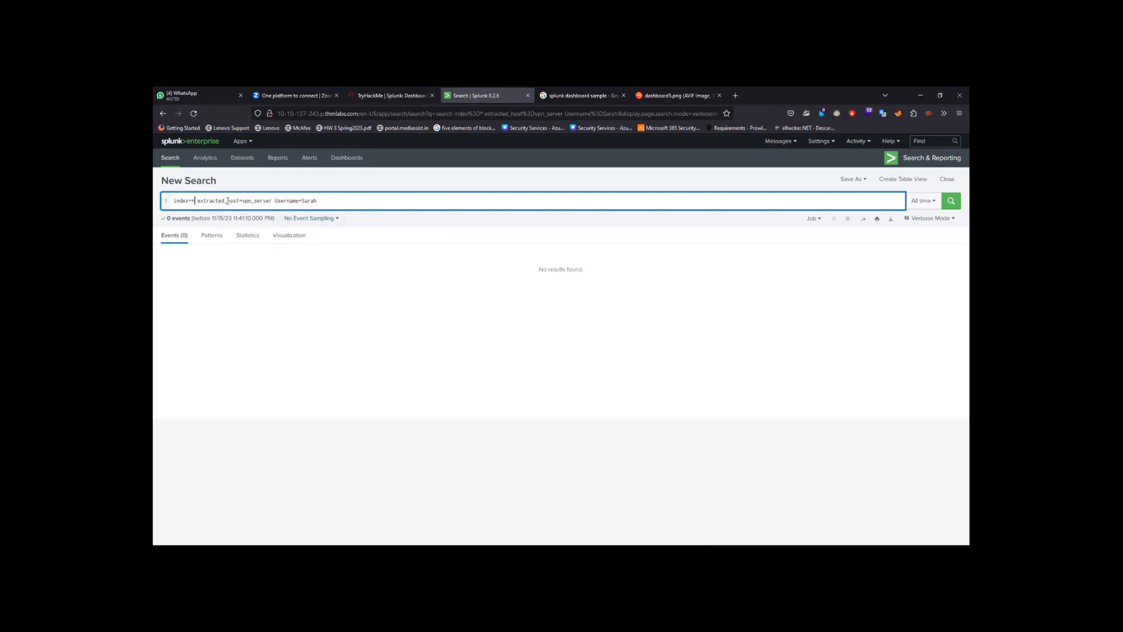
Change the query's extracted_host field to host and rerun the search for vpn_server.
{"action": "left_click_drag", "start_coordinate": [227, 201], "coordinate": [199, 200]}
{"action": "key", "text": "BackSpace"}
{"action": "key", "text": "Return"}
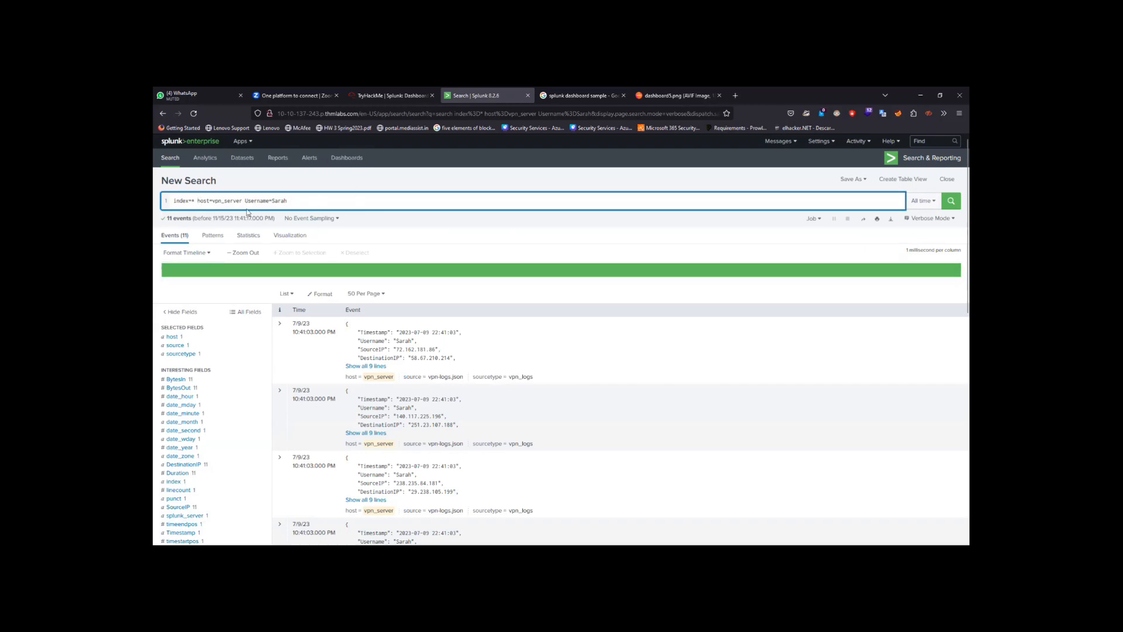
Examine the rerun VPN search's query and the Username values in its matching events up close.
{"action": "scroll", "coordinate": [228, 259], "scroll_direction": "up", "scroll_amount": 4}
{"action": "scroll", "coordinate": [228, 259], "scroll_direction": "left", "scroll_amount": 1}
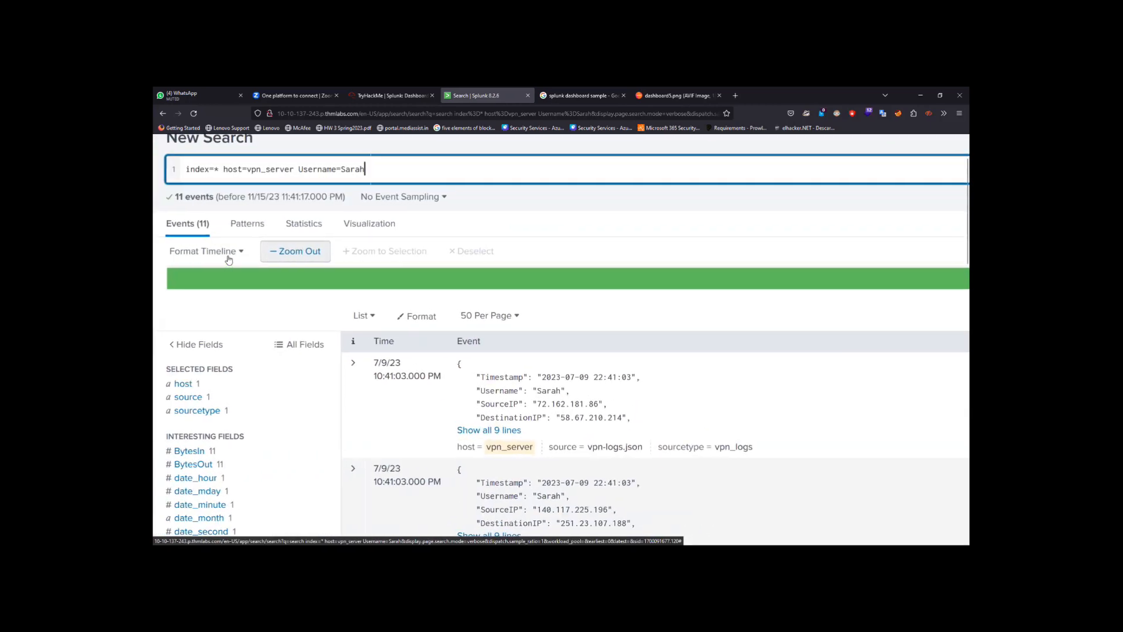
{"action": "scroll", "coordinate": [229, 259], "scroll_direction": "up", "scroll_amount": 3}
{"action": "scroll", "coordinate": [227, 261], "scroll_direction": "up", "scroll_amount": 2}
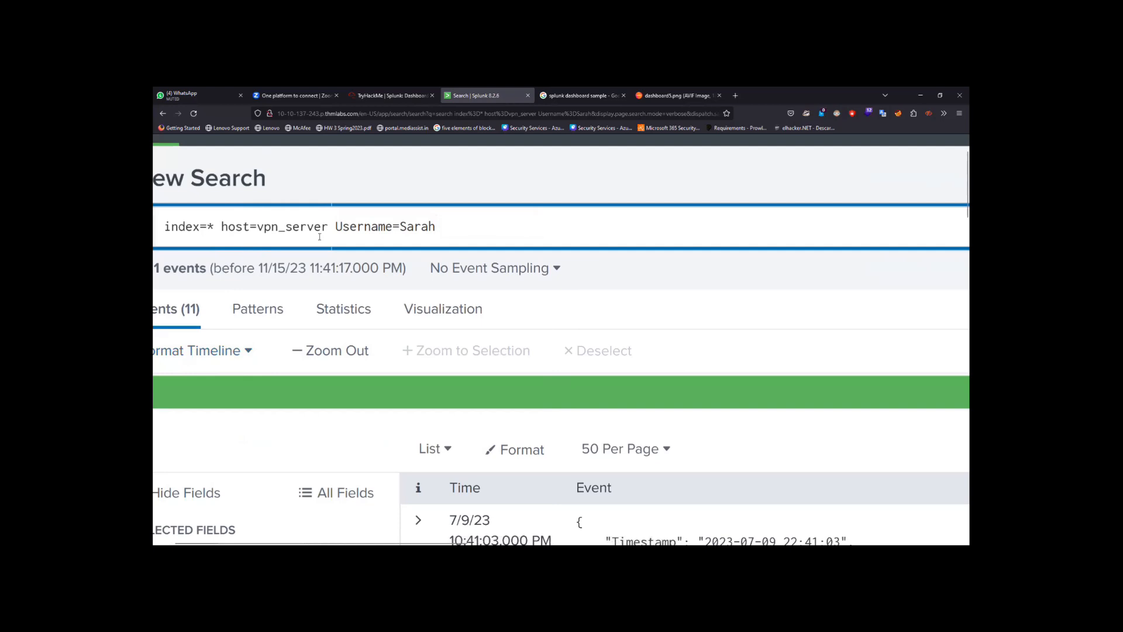
{"action": "scroll", "coordinate": [240, 324], "scroll_direction": "left", "scroll_amount": 1}
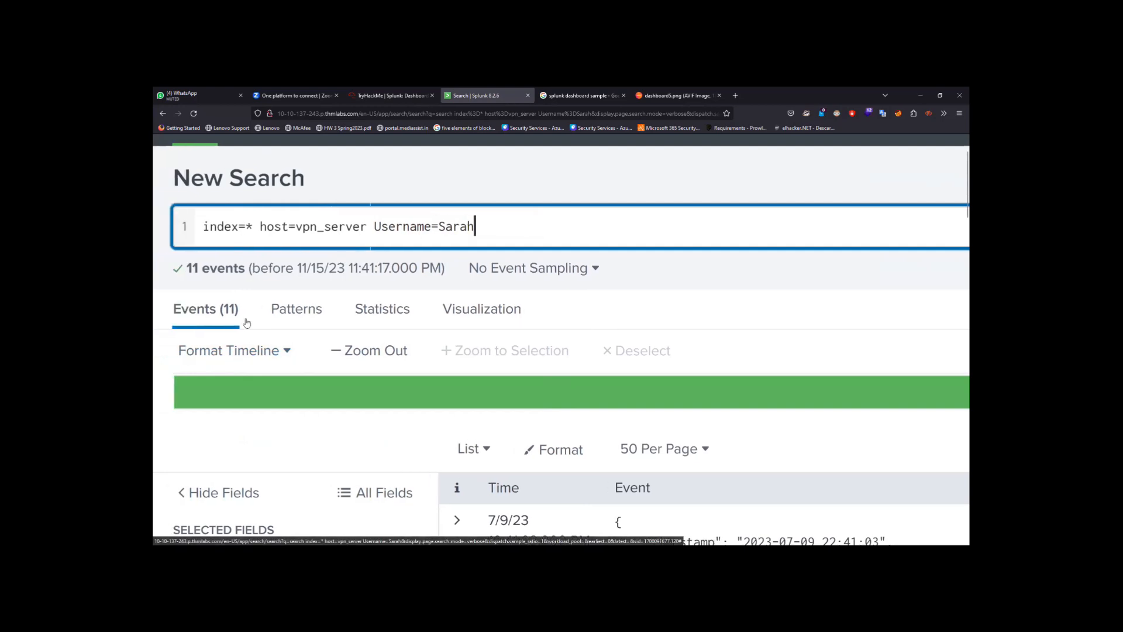
{"action": "scroll", "coordinate": [390, 357], "scroll_direction": "down", "scroll_amount": 4}
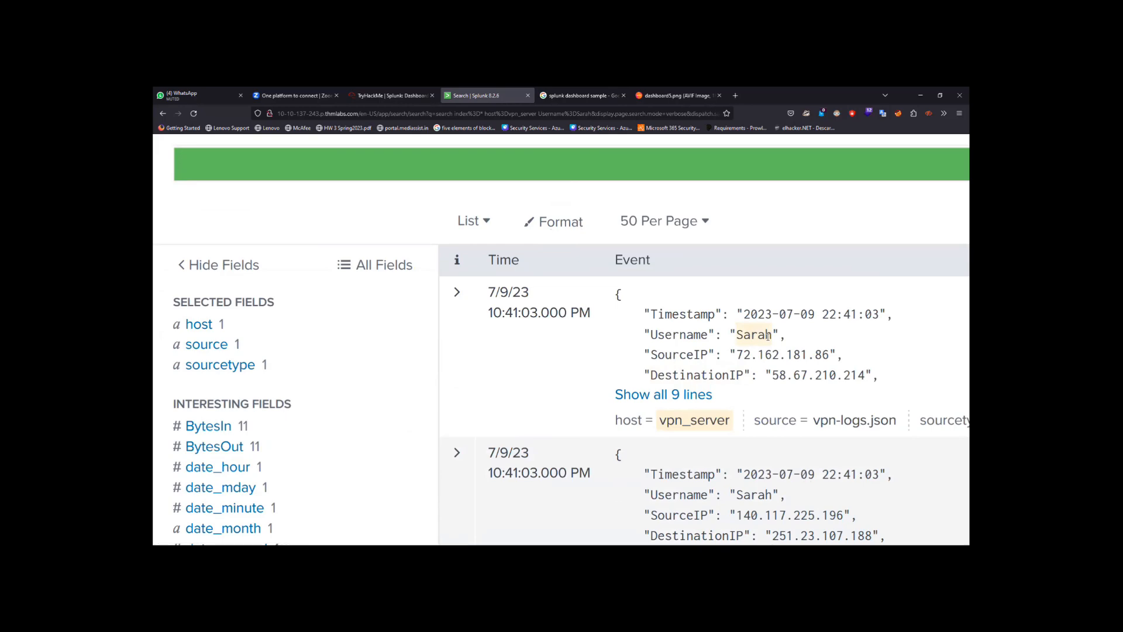
{"action": "scroll", "coordinate": [768, 336], "scroll_direction": "down", "scroll_amount": 5}
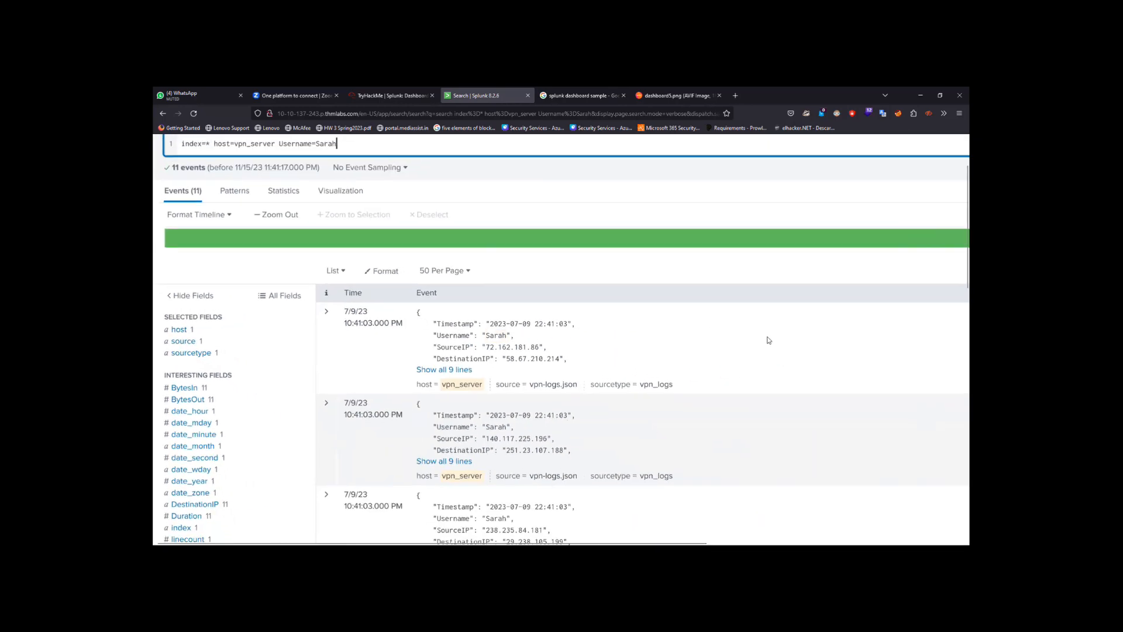
Compare TryHackMe's Task 5 instructions for saving a search as an alert with the Splunk search page.
{"action": "left_click", "coordinate": [391, 95]}
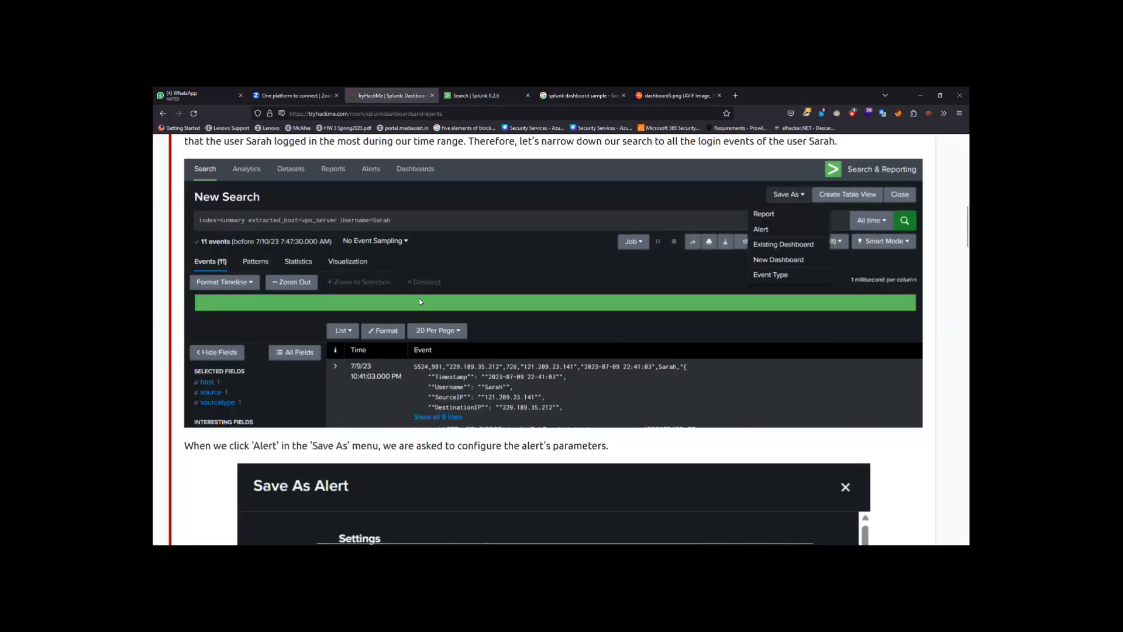
{"action": "scroll", "coordinate": [419, 301], "scroll_direction": "down", "scroll_amount": 2}
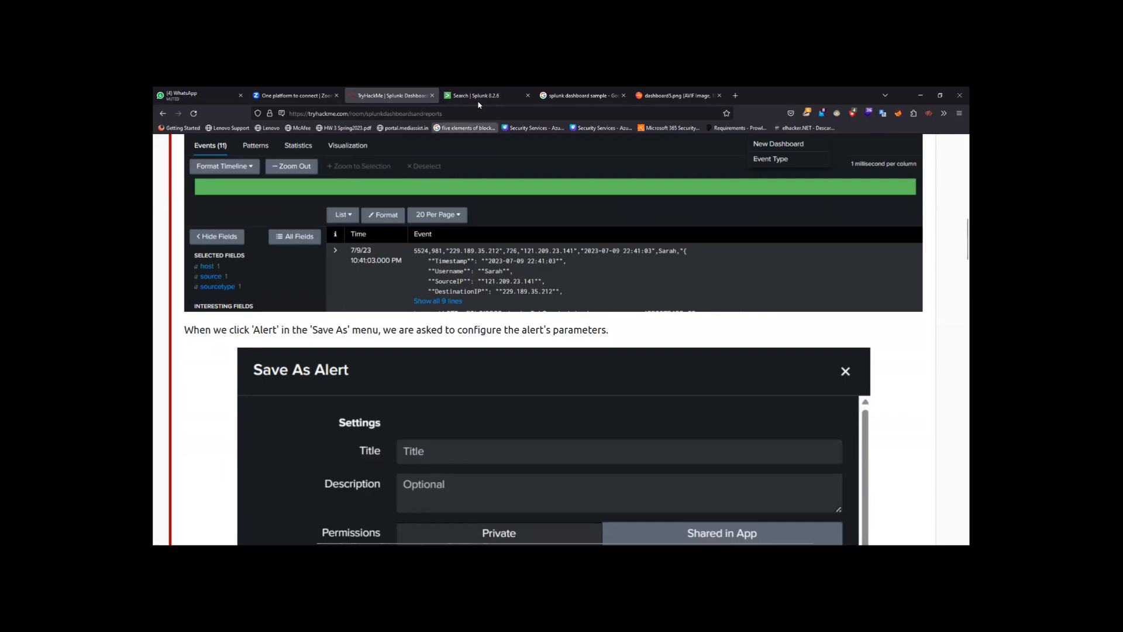
{"action": "left_click", "coordinate": [478, 96]}
{"action": "scroll", "coordinate": [563, 242], "scroll_direction": "up", "scroll_amount": 2}
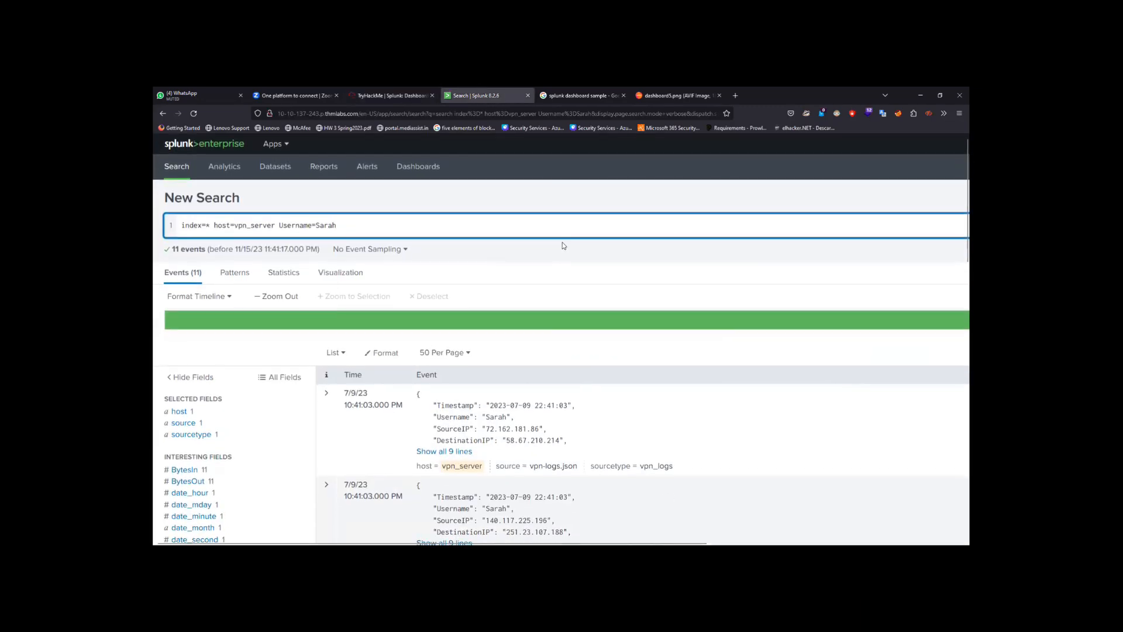
{"action": "scroll", "coordinate": [562, 242], "scroll_direction": "right", "scroll_amount": 3}
{"action": "scroll", "coordinate": [562, 242], "scroll_direction": "down", "scroll_amount": 3}
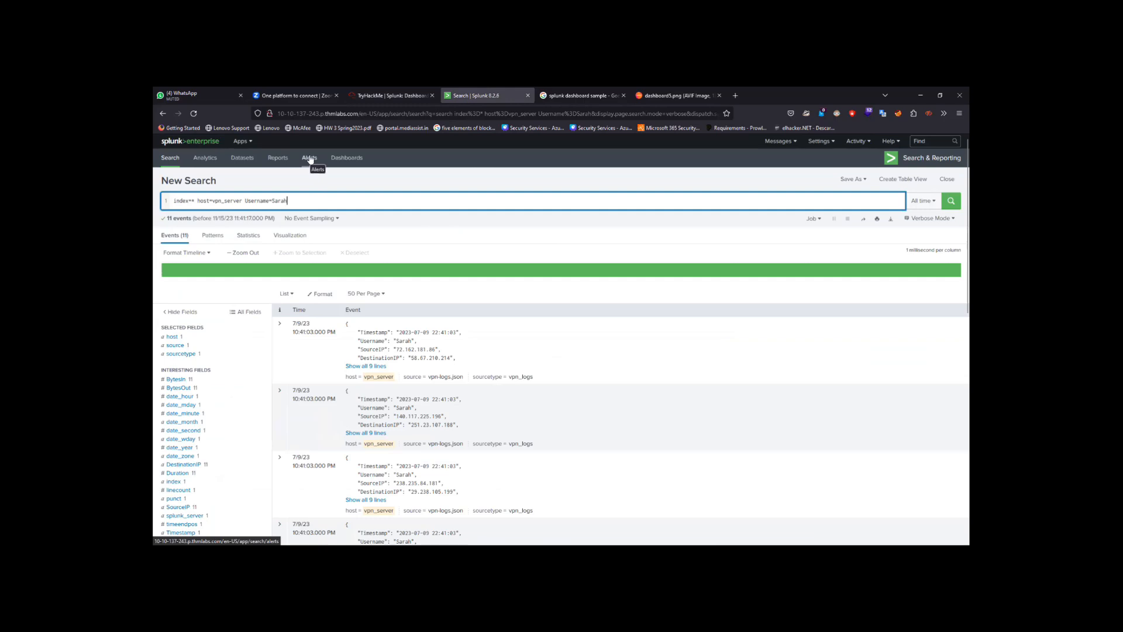
{"action": "left_click", "coordinate": [390, 95]}
{"action": "scroll", "coordinate": [402, 244], "scroll_direction": "up", "scroll_amount": 5}
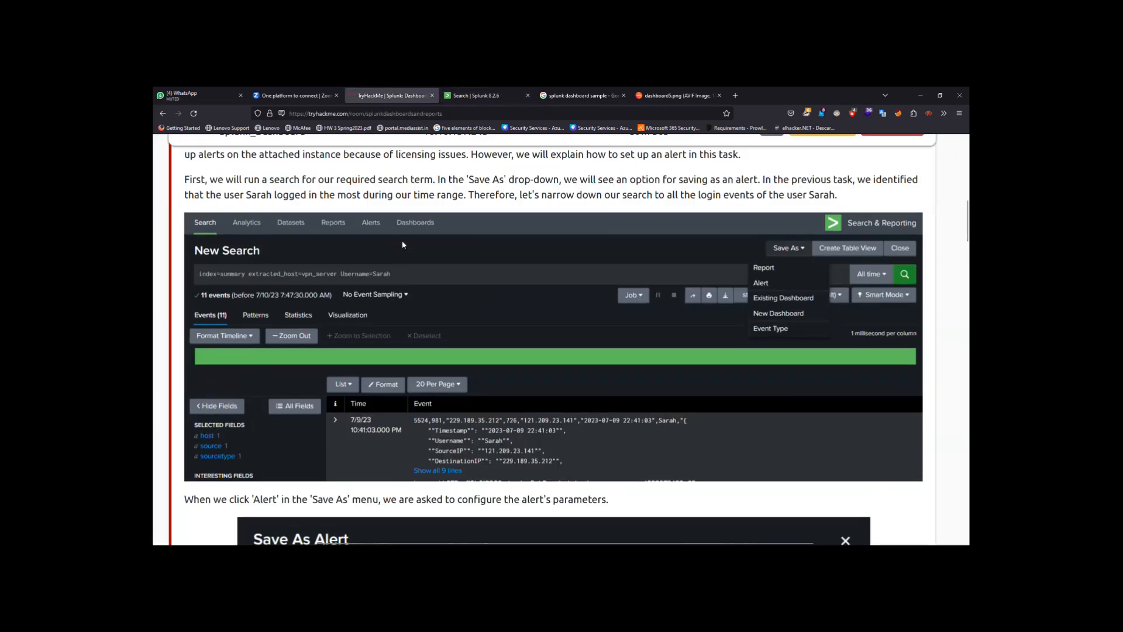
{"action": "scroll", "coordinate": [402, 245], "scroll_direction": "down", "scroll_amount": 3}
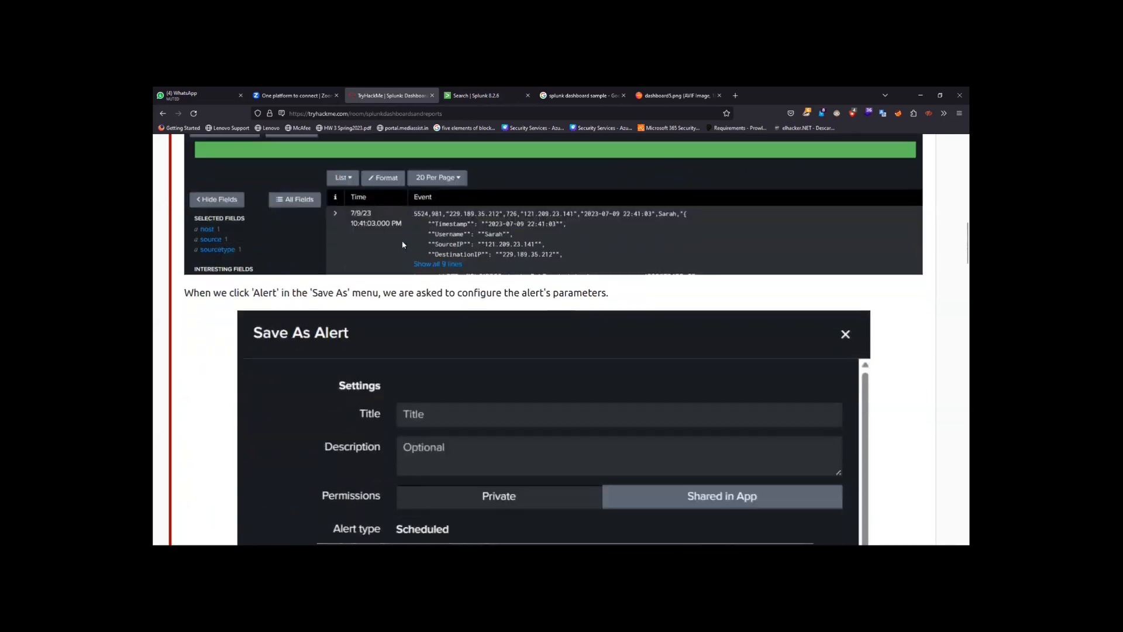
{"action": "scroll", "coordinate": [402, 245], "scroll_direction": "down", "scroll_amount": 1}
Switch to Splunk and start saving the VPN search as an event type.
{"action": "left_click", "coordinate": [497, 95]}
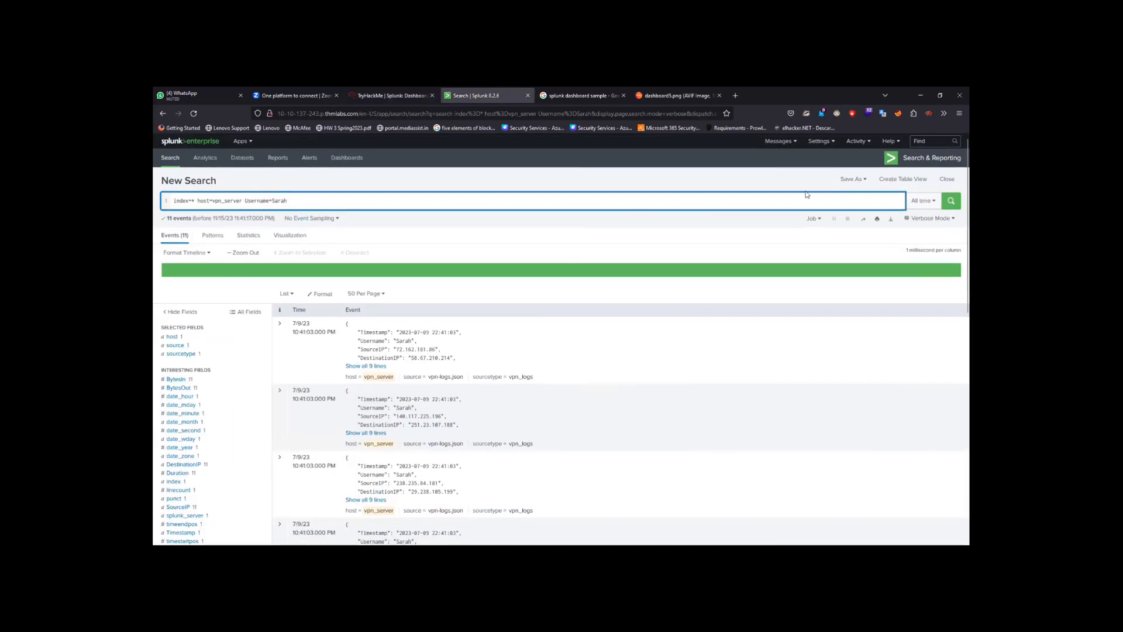
{"action": "left_click", "coordinate": [849, 180]}
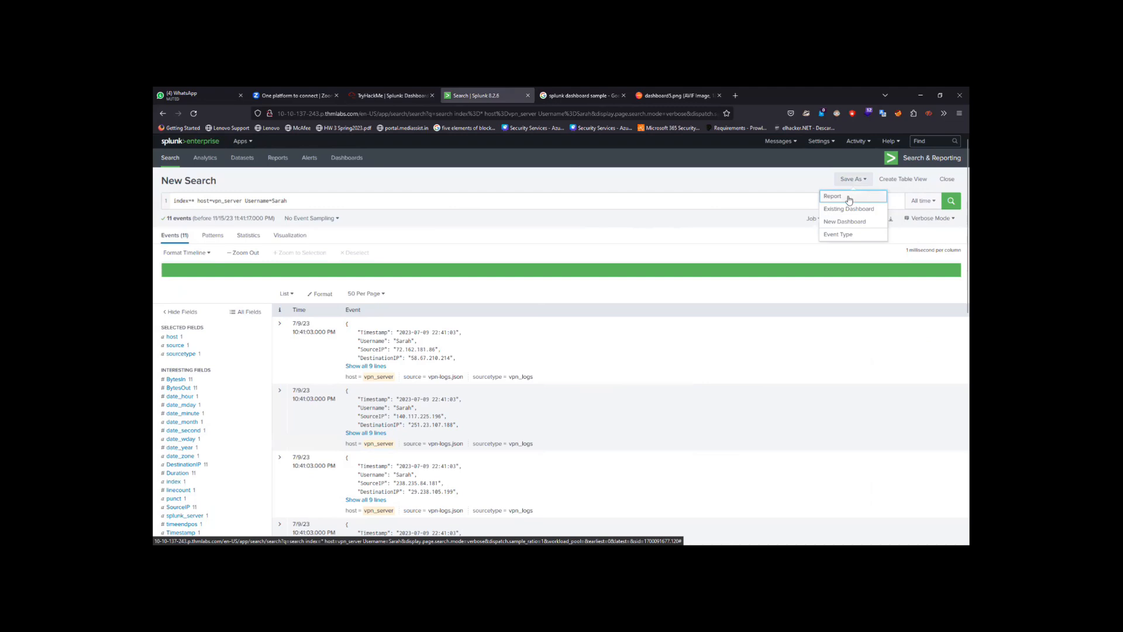
{"action": "left_click", "coordinate": [848, 238]}
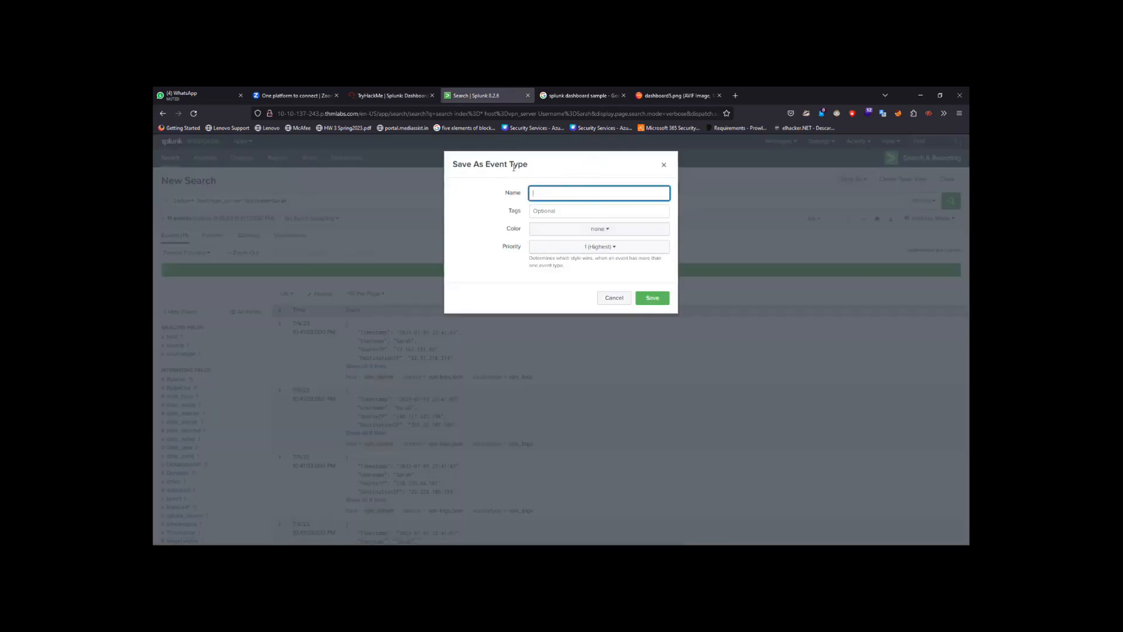
Switch to TryHackMe and read how Task 5 configures the alert's settings, schedule and trigger conditions.
{"action": "left_click", "coordinate": [391, 95]}
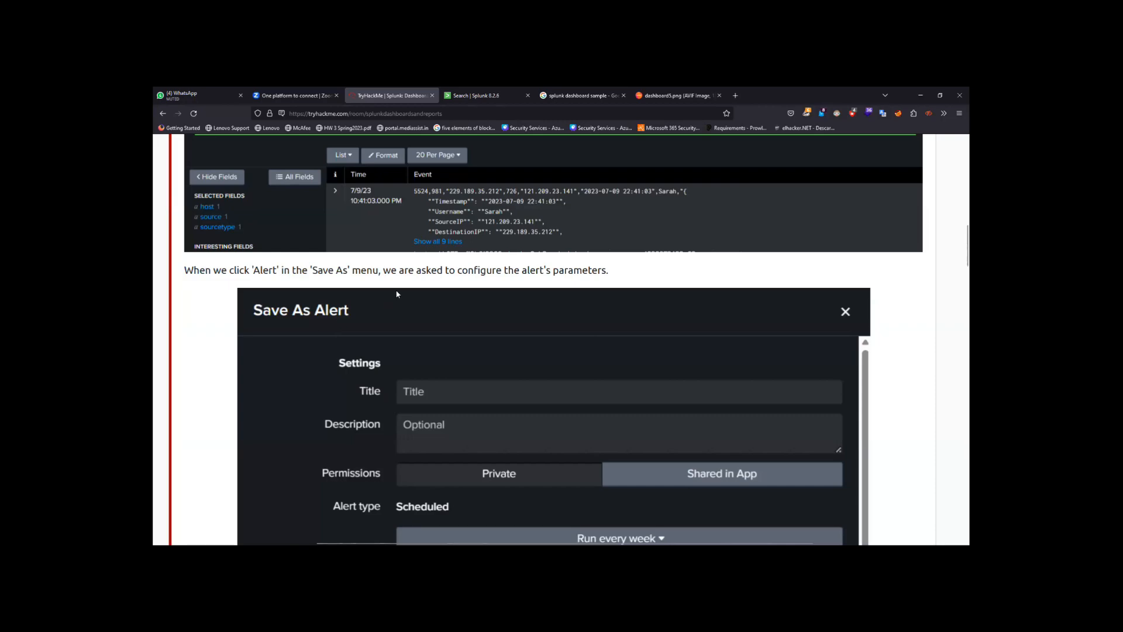
{"action": "scroll", "coordinate": [396, 294], "scroll_direction": "down", "scroll_amount": 5}
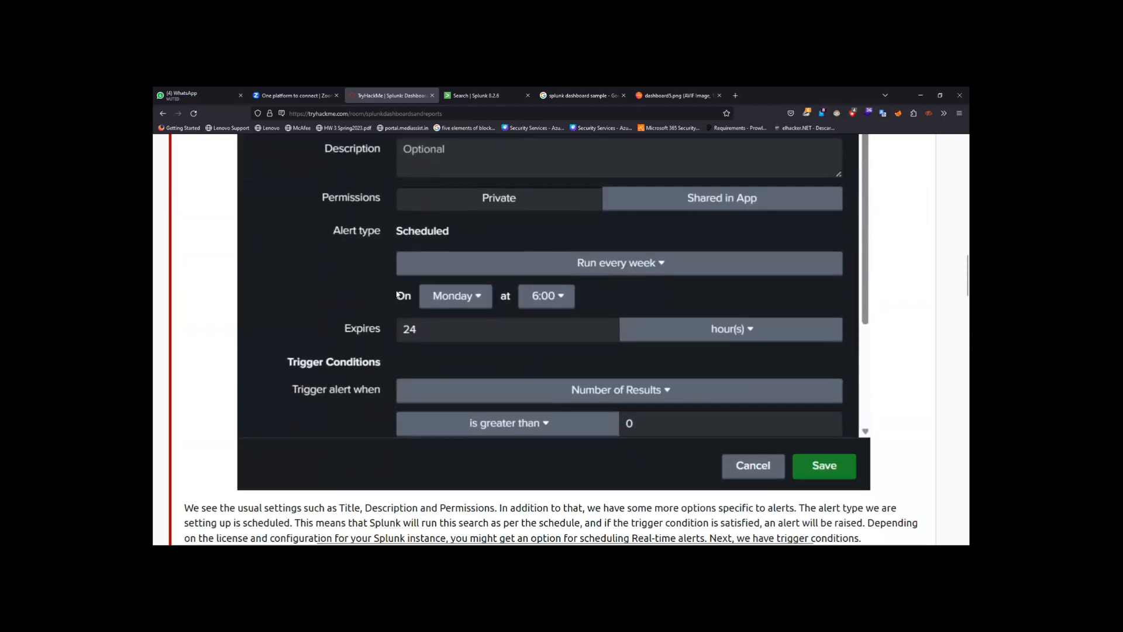
{"action": "scroll", "coordinate": [397, 295], "scroll_direction": "up", "scroll_amount": 8}
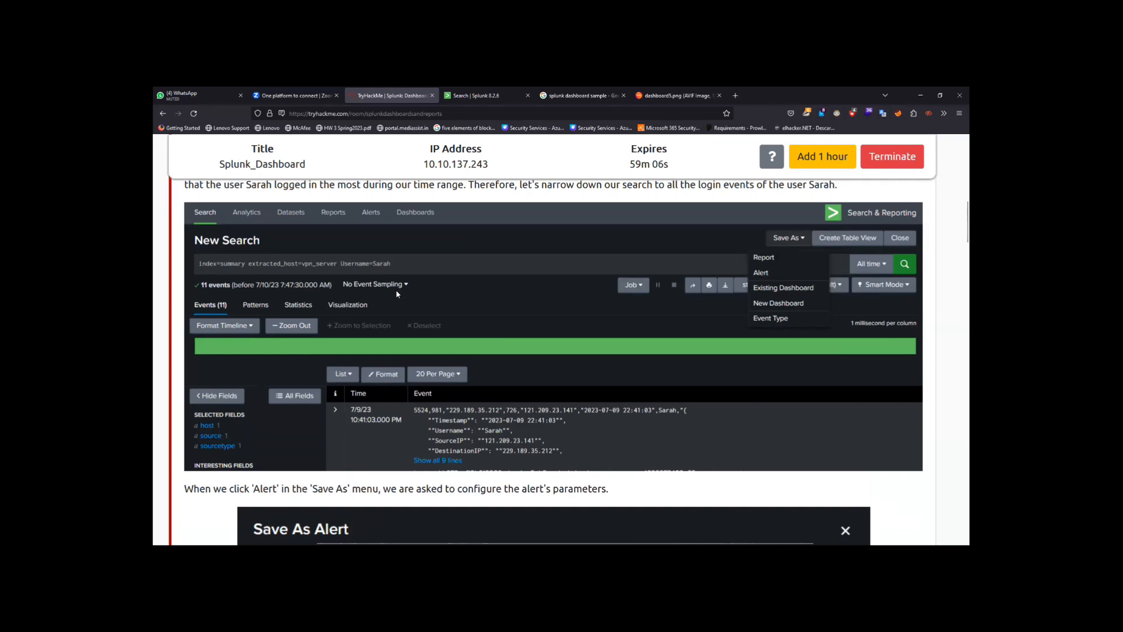
{"action": "scroll", "coordinate": [397, 295], "scroll_direction": "up", "scroll_amount": 1}
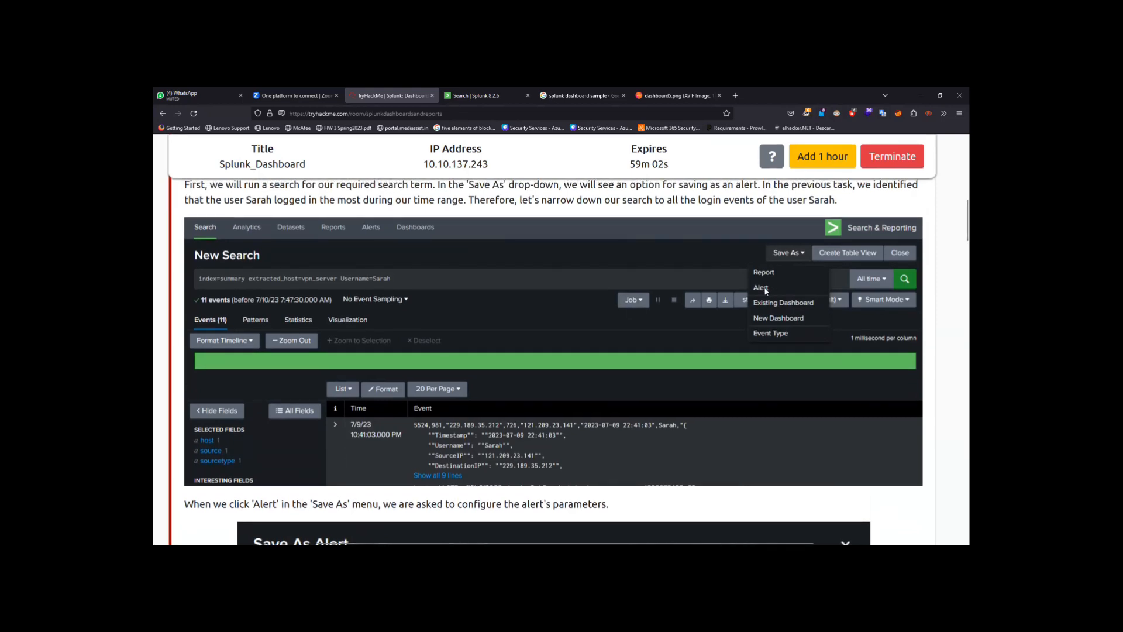
{"action": "scroll", "coordinate": [764, 291], "scroll_direction": "down", "scroll_amount": 3}
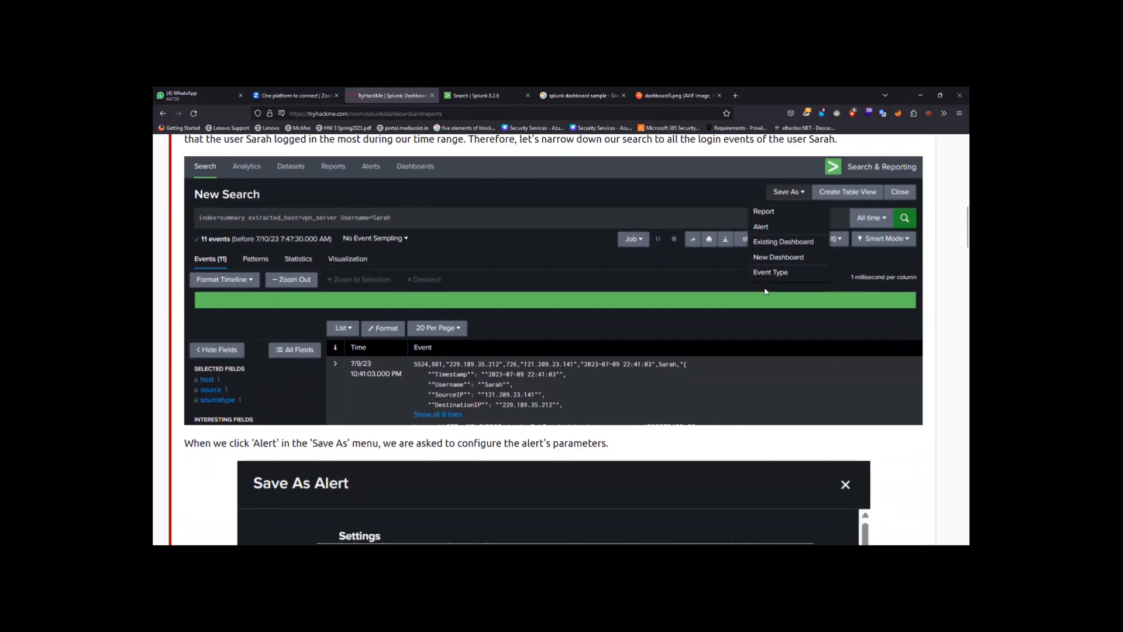
{"action": "scroll", "coordinate": [765, 291], "scroll_direction": "down", "scroll_amount": 5}
{"action": "scroll", "coordinate": [514, 346], "scroll_direction": "down", "scroll_amount": 5}
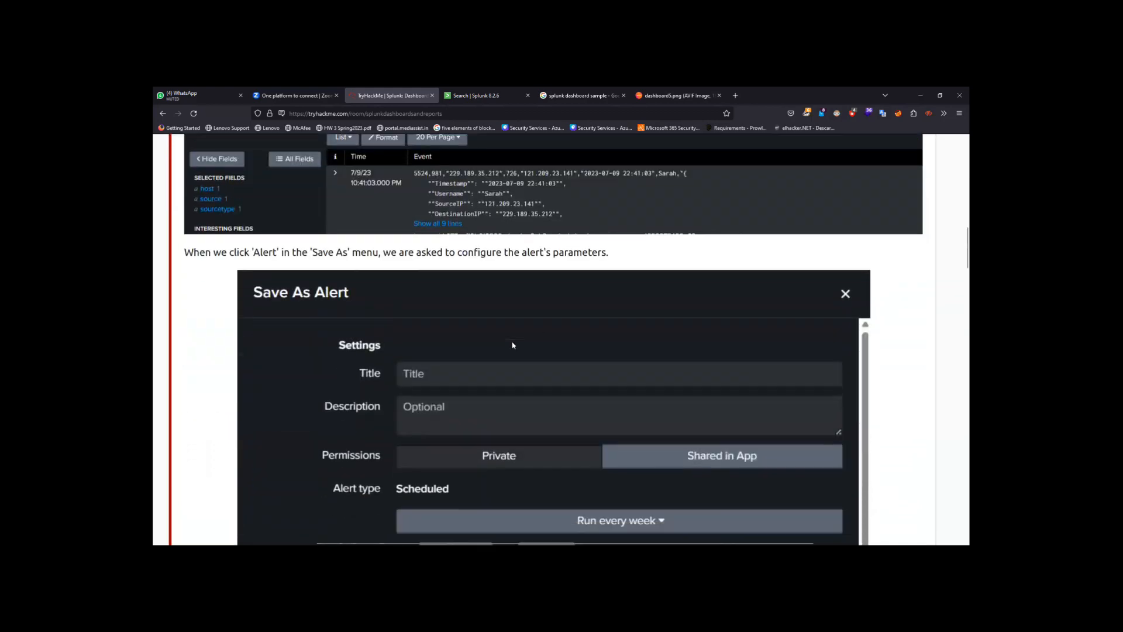
{"action": "scroll", "coordinate": [513, 345], "scroll_direction": "down", "scroll_amount": 5}
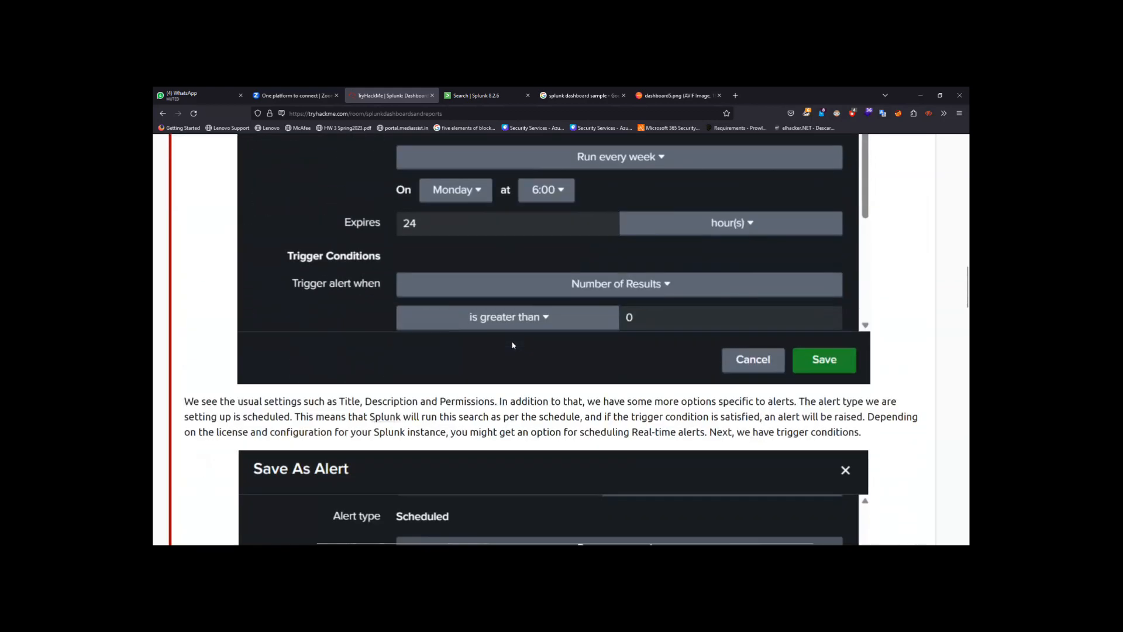
{"action": "scroll", "coordinate": [513, 346], "scroll_direction": "down", "scroll_amount": 3, "text": "ctrl"}
{"action": "scroll", "coordinate": [514, 345], "scroll_direction": "down", "scroll_amount": 2}
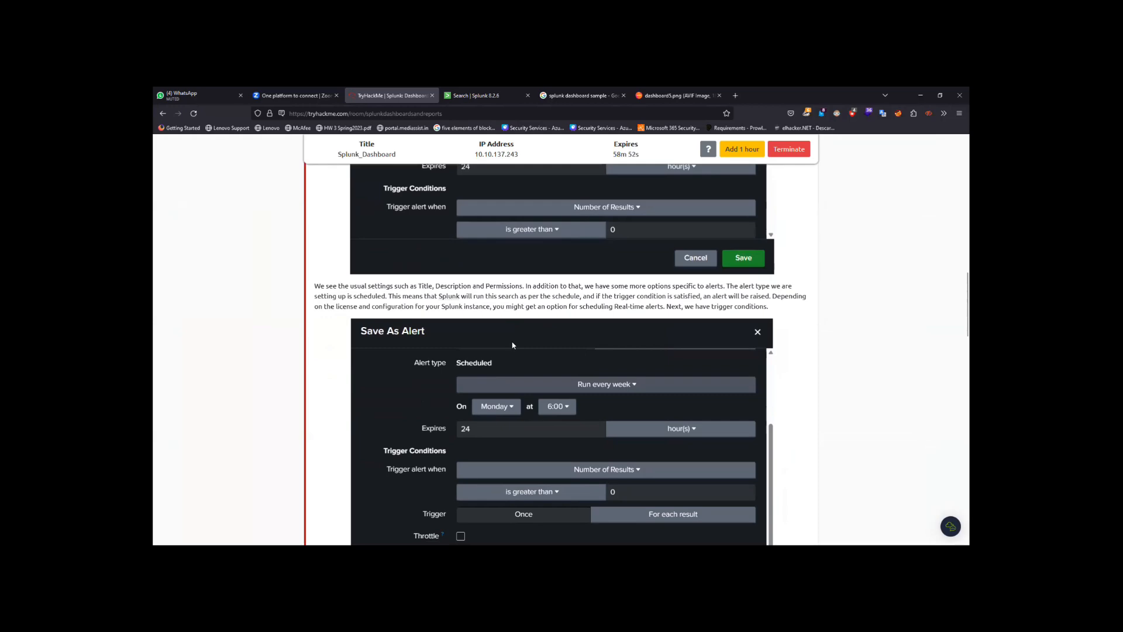
{"action": "scroll", "coordinate": [512, 345], "scroll_direction": "down", "scroll_amount": 2}
{"action": "scroll", "coordinate": [512, 346], "scroll_direction": "up", "scroll_amount": 8}
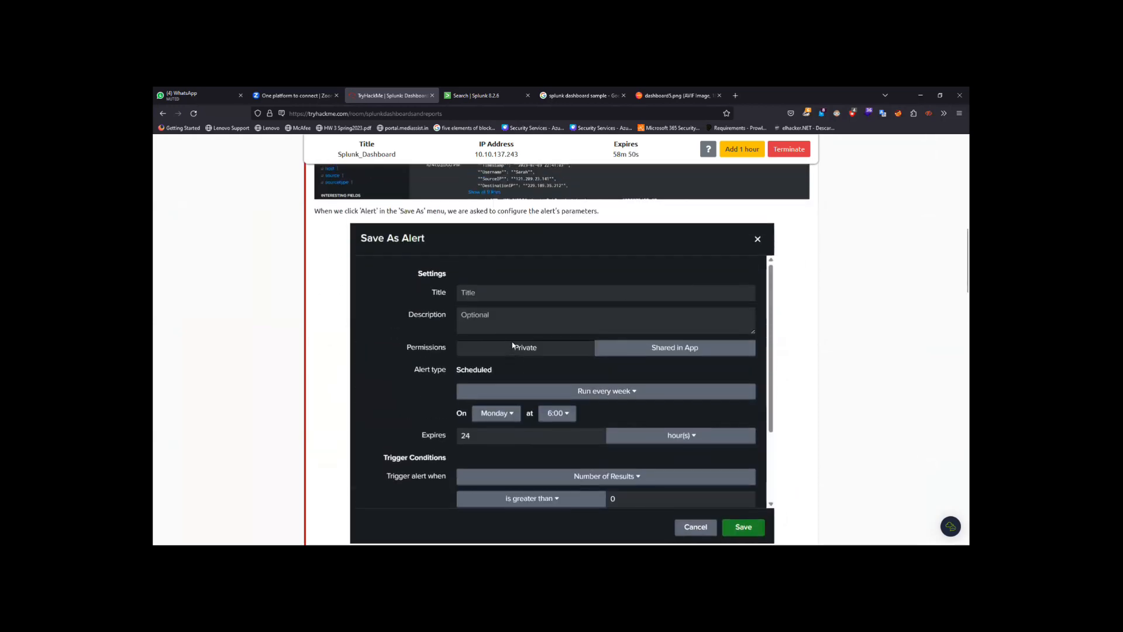
{"action": "scroll", "coordinate": [513, 346], "scroll_direction": "down", "scroll_amount": 6}
Return to Splunk, check the event type's color and priority options, and dismiss the dialog without saving.
{"action": "left_click", "coordinate": [485, 96]}
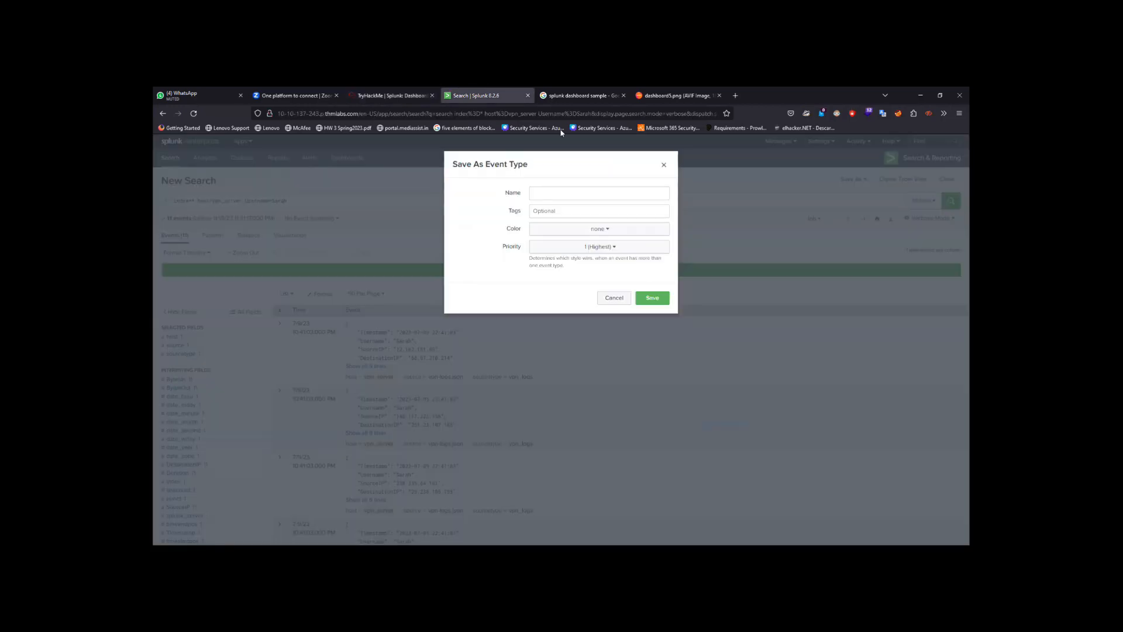
{"action": "left_click", "coordinate": [592, 227]}
{"action": "left_click", "coordinate": [595, 228]}
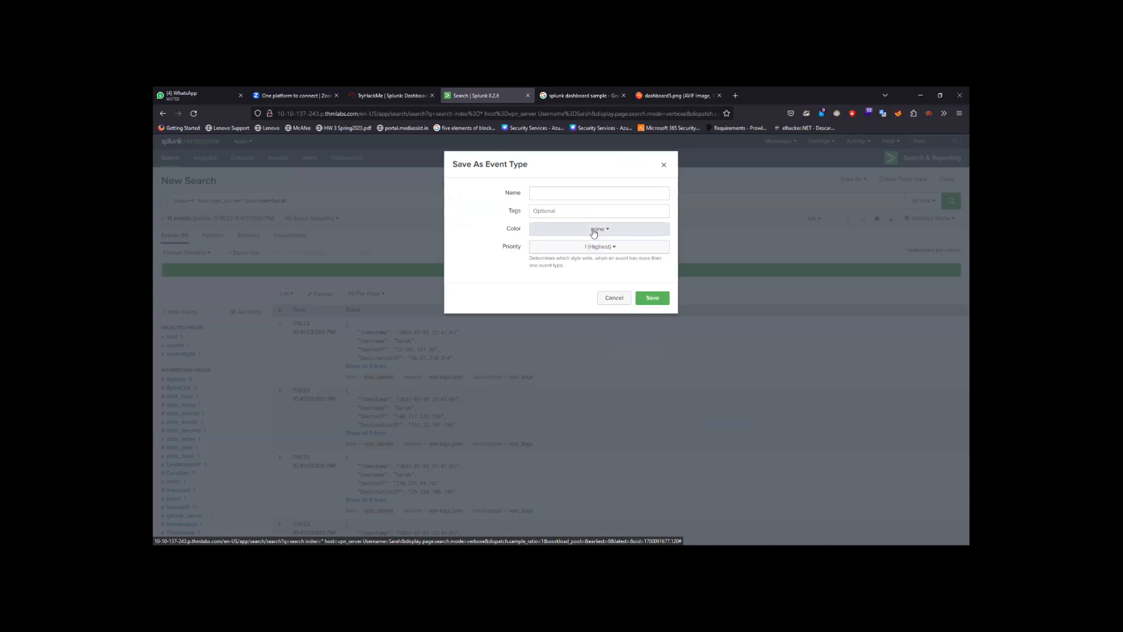
{"action": "left_click", "coordinate": [586, 248]}
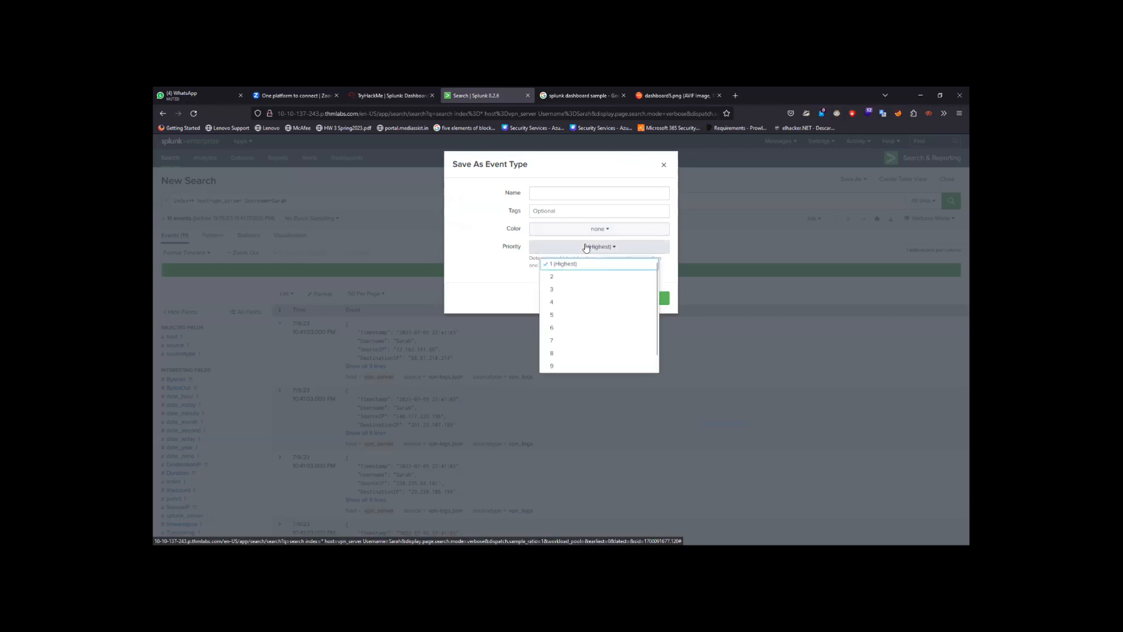
{"action": "left_click", "coordinate": [589, 193]}
{"action": "left_click", "coordinate": [664, 164]}
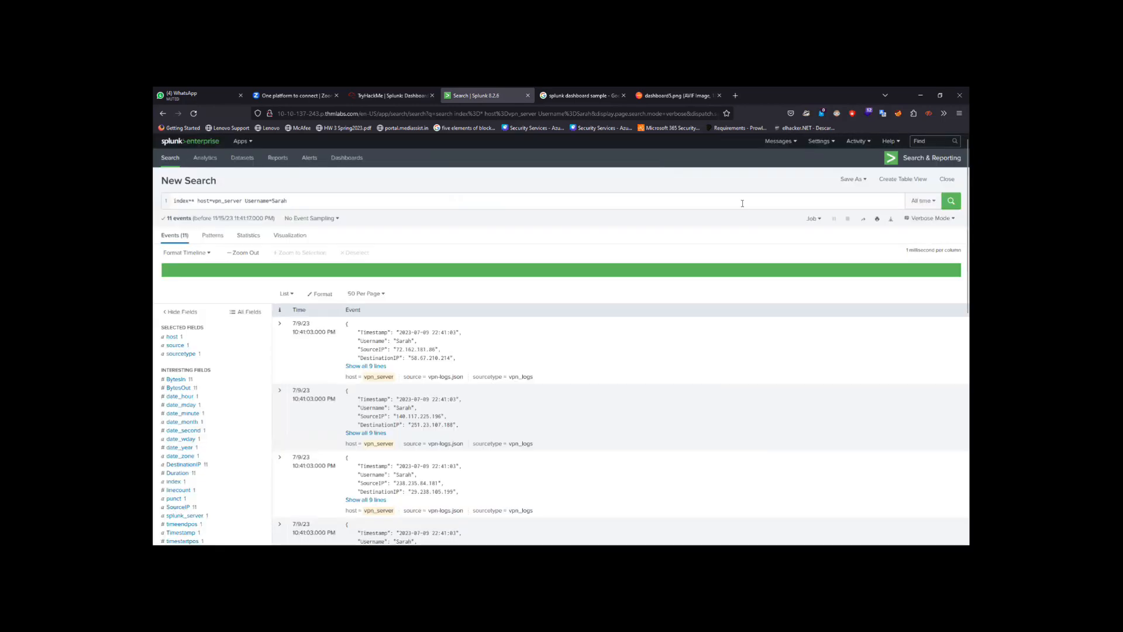
Check the available options for saving the search, and select the entire query text for copying.
{"action": "left_click", "coordinate": [852, 179]}
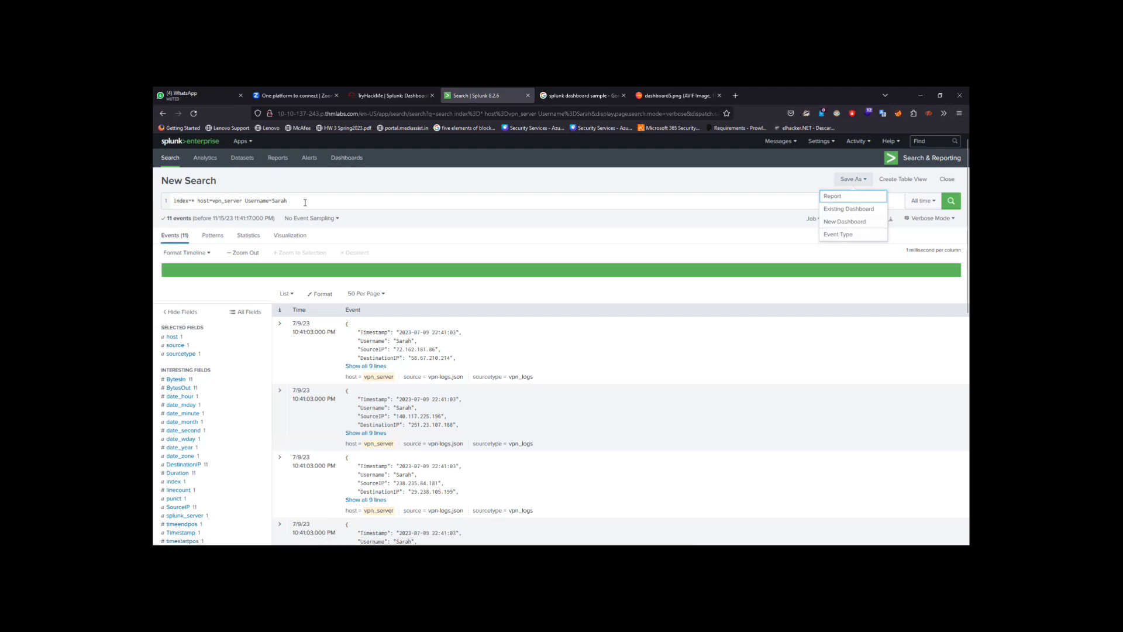
{"action": "left_click_drag", "start_coordinate": [288, 201], "coordinate": [164, 203]}
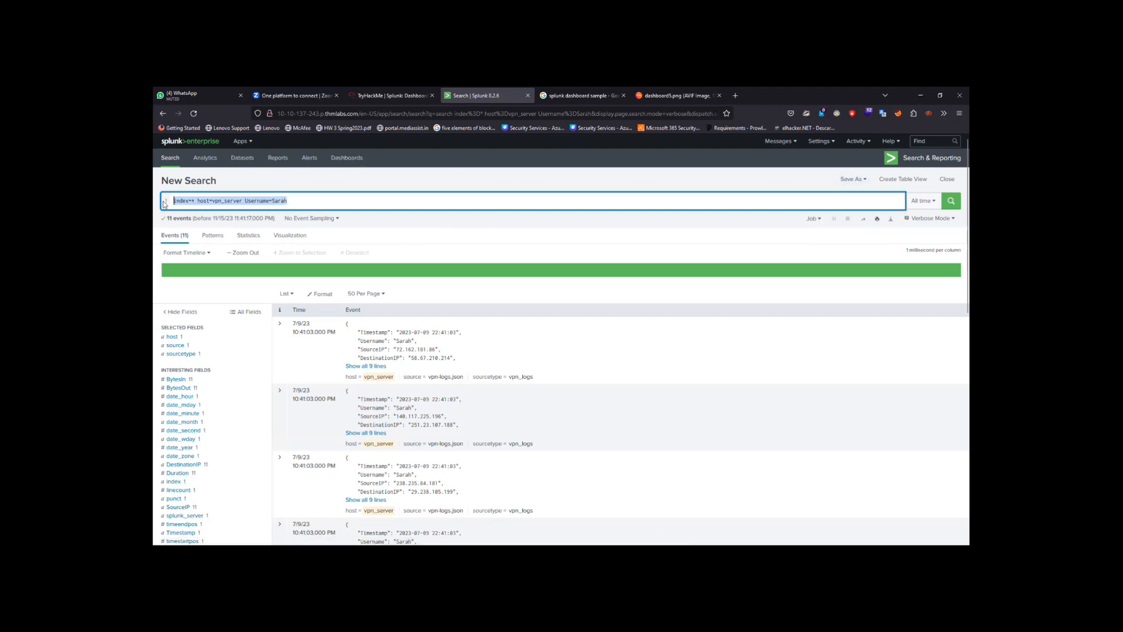
Open Splunk's Alerts page and read its feature availability notice up close.
{"action": "left_click", "coordinate": [309, 157]}
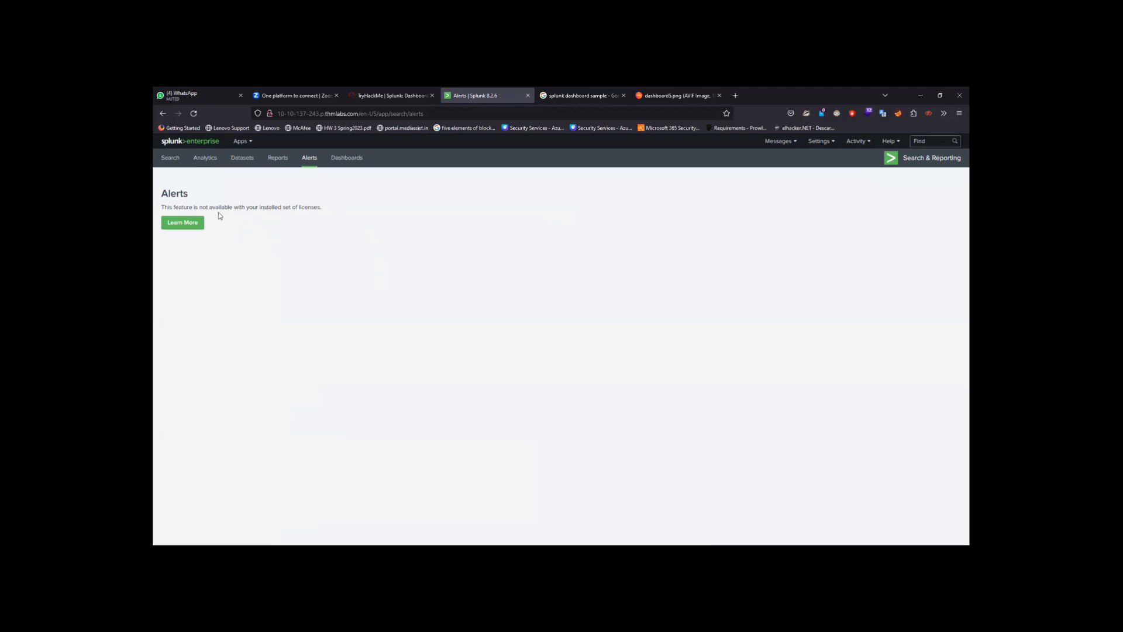
{"action": "key", "text": "ctrl+plus"}
{"action": "key", "text": "ctrl+plus"}
{"action": "key", "text": "ctrl+plus"}
{"action": "key", "text": "ctrl+plus"}
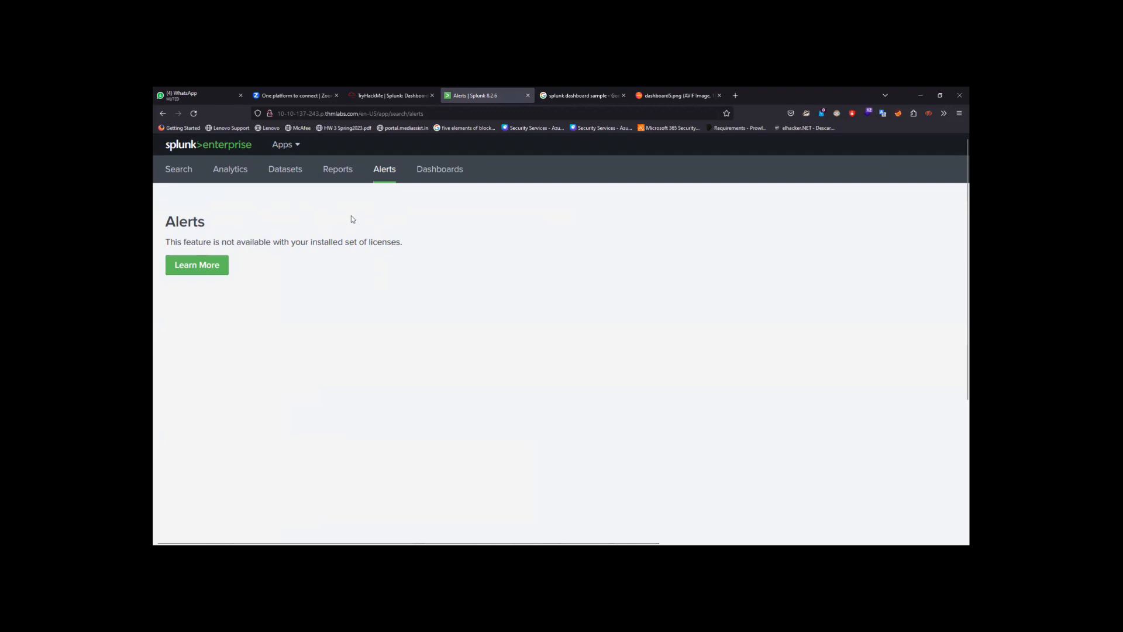
{"action": "scroll", "coordinate": [353, 220], "scroll_direction": "right", "scroll_amount": 10}
{"action": "scroll", "coordinate": [353, 220], "scroll_direction": "left", "scroll_amount": 8}
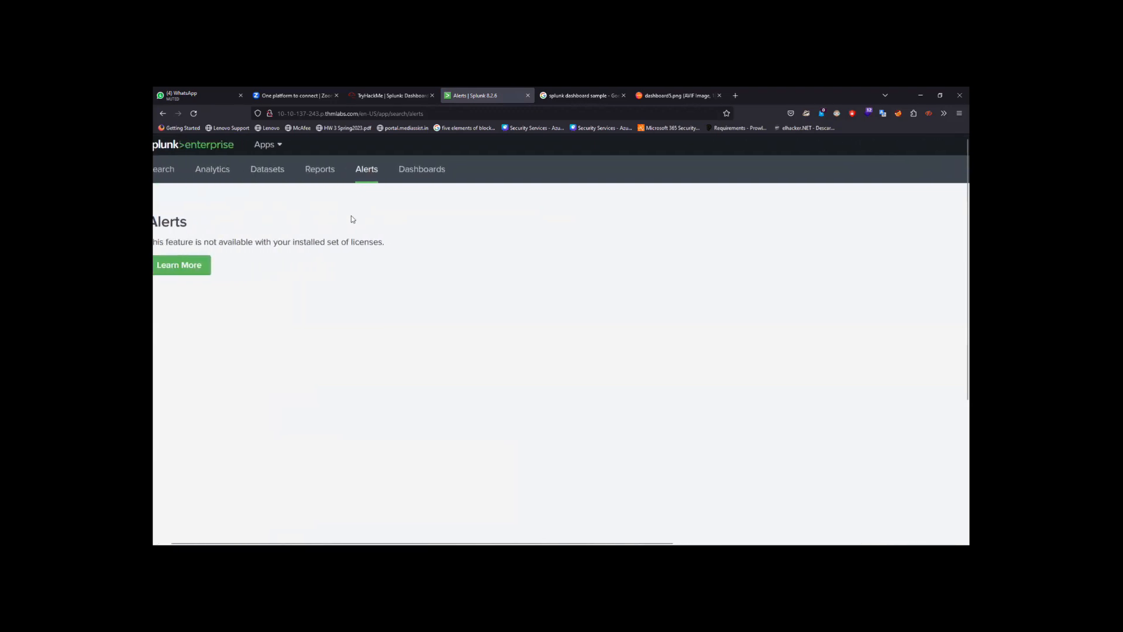
{"action": "scroll", "coordinate": [226, 211], "scroll_direction": "left", "scroll_amount": 2}
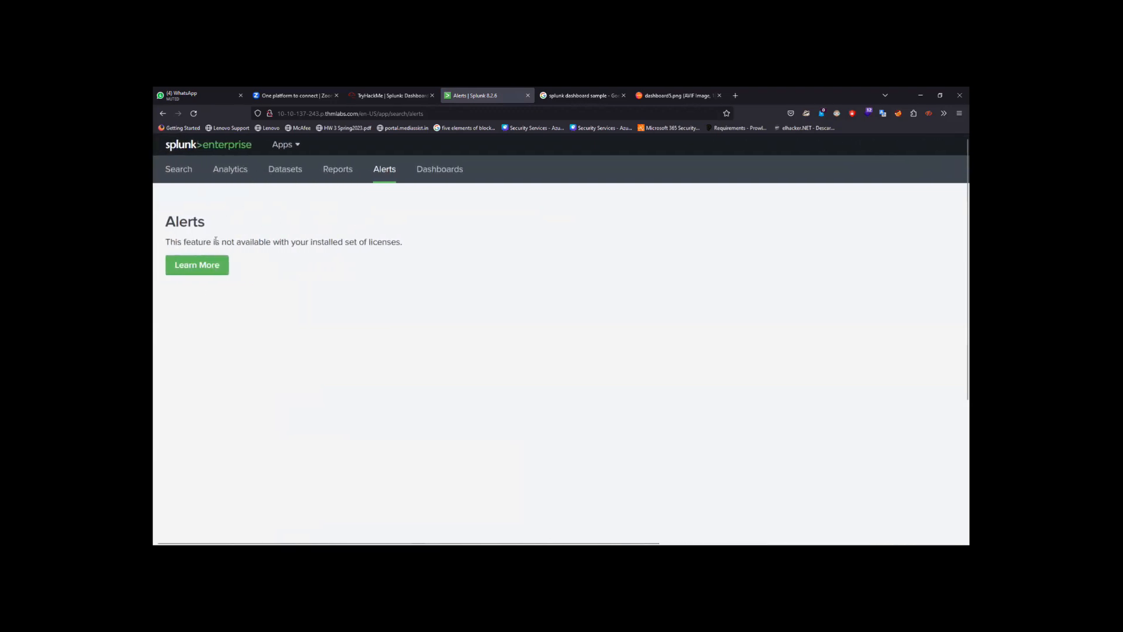
{"action": "left_click_drag", "start_coordinate": [372, 242], "coordinate": [310, 252]}
Run a new search for index=* host=vpn_server, with Username limited to the user named in Task 5.
{"action": "left_click", "coordinate": [179, 171]}
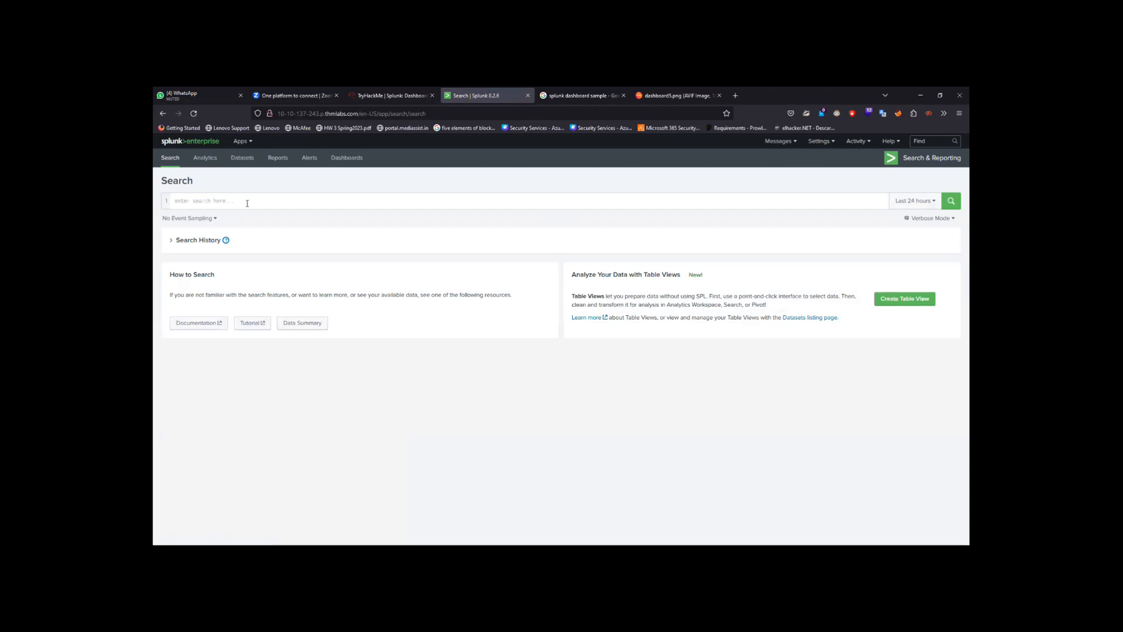
{"action": "left_click", "coordinate": [247, 203]}
{"action": "type", "text": "index=* host=vpn_server username=Sarah"}
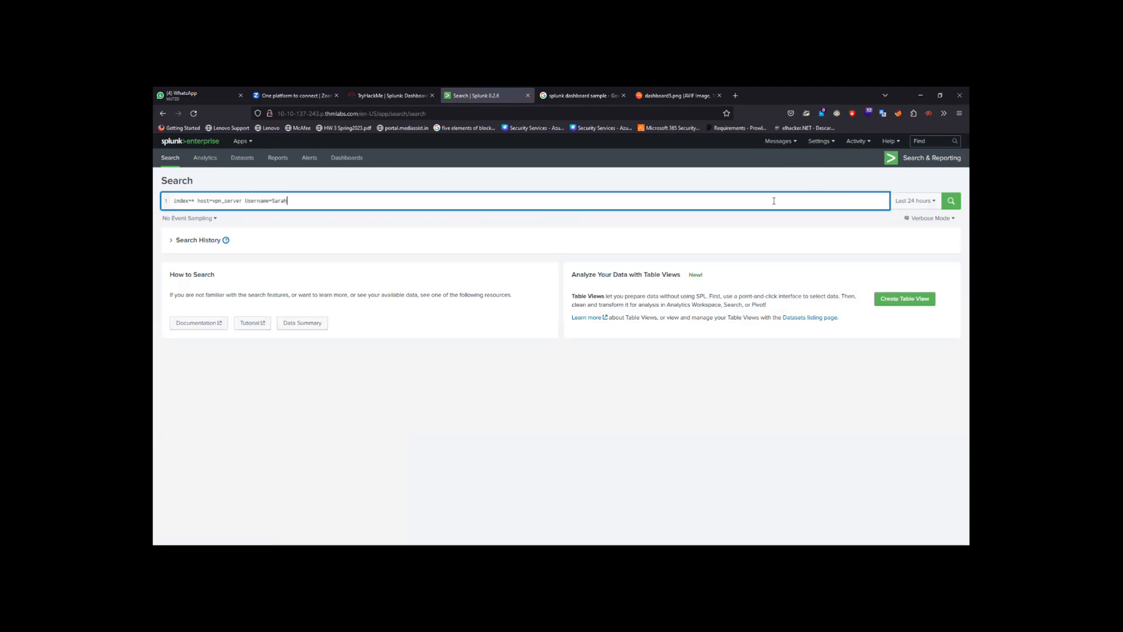
{"action": "key", "text": "Return"}
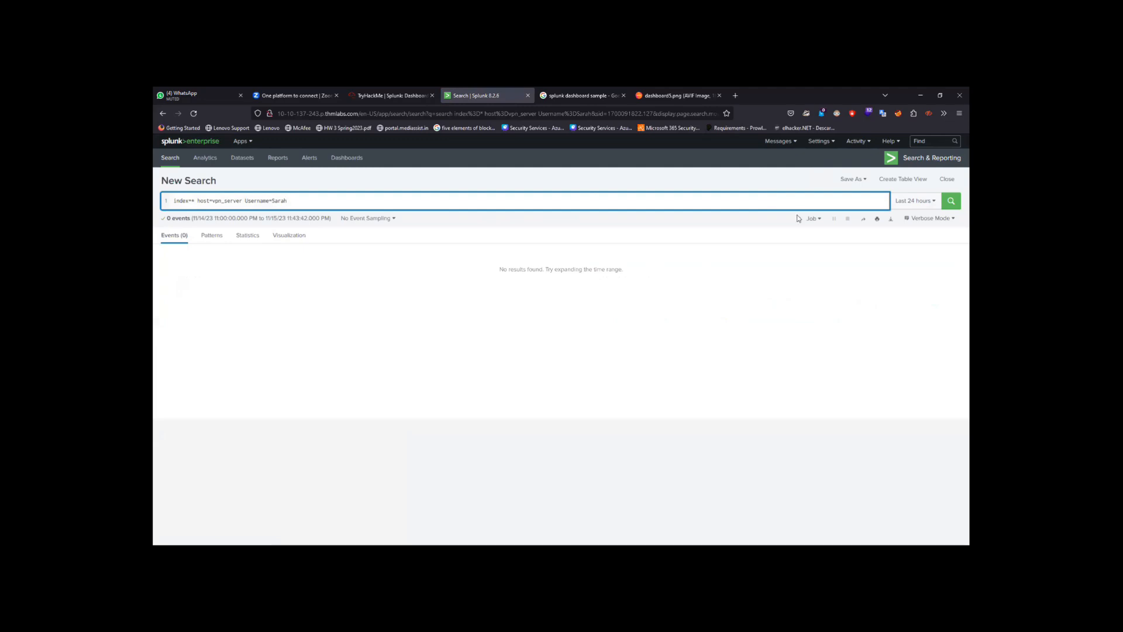
{"action": "left_click", "coordinate": [853, 180]}
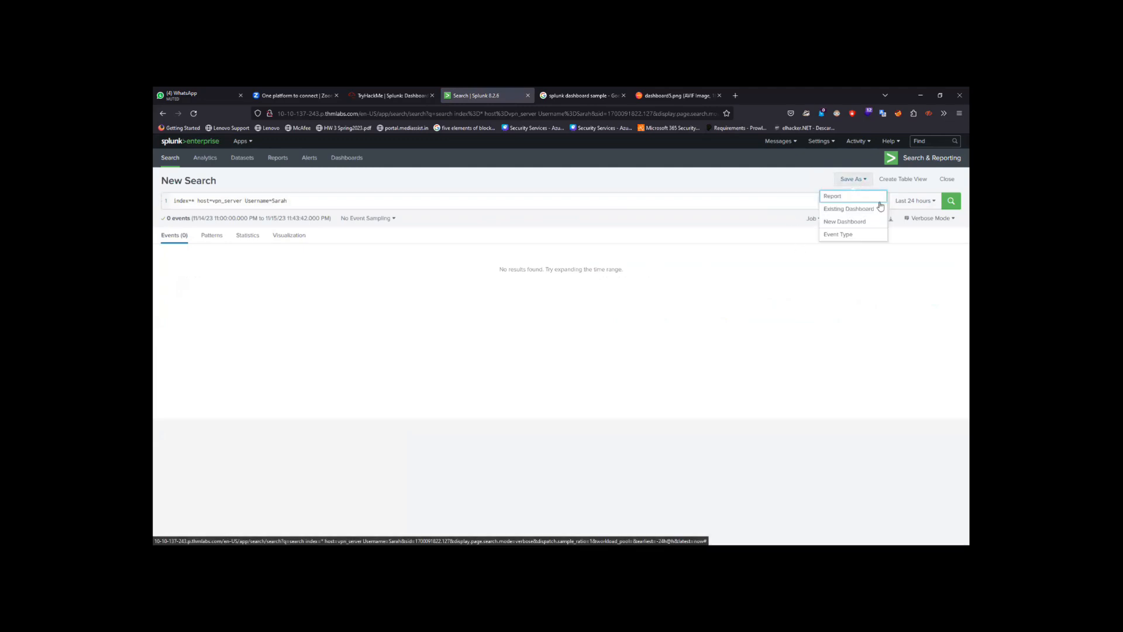
{"action": "left_click", "coordinate": [845, 235]}
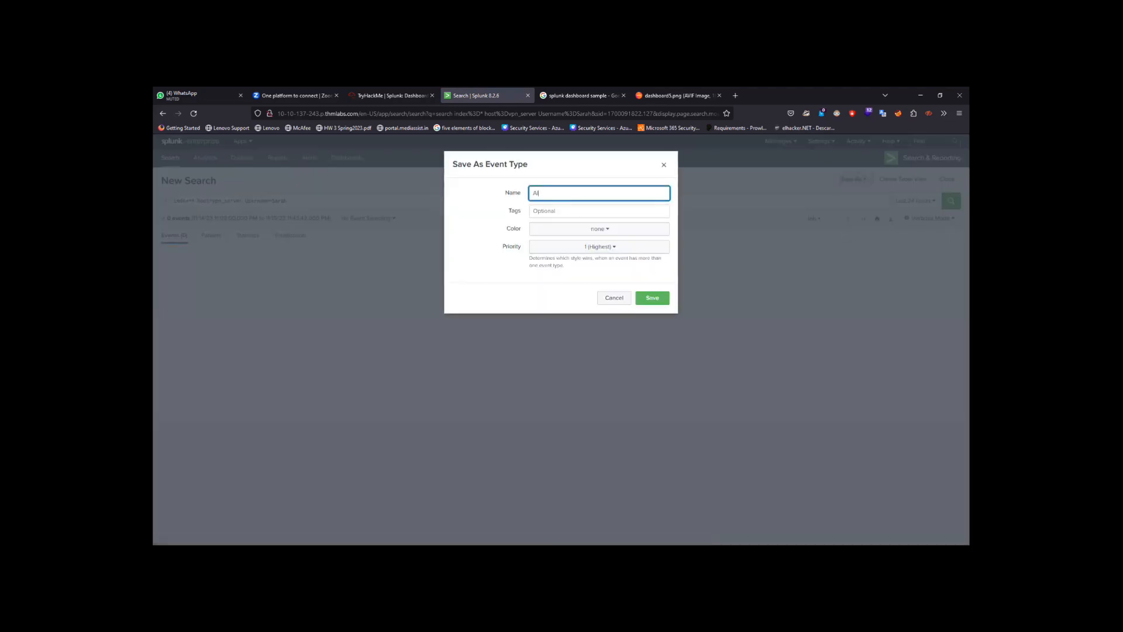
{"action": "type", "text": "Alert VPN access"}
{"action": "left_click", "coordinate": [557, 212]}
{"action": "left_click", "coordinate": [664, 164]}
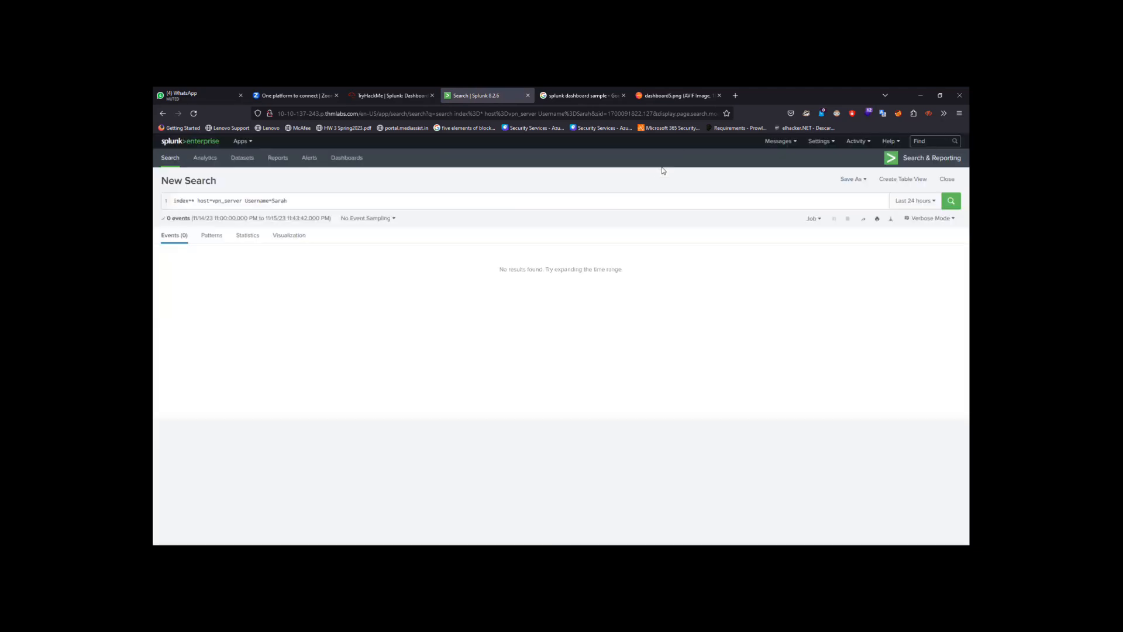
Set the search's time range to All time and start saving the search as an event type.
{"action": "left_click", "coordinate": [936, 201]}
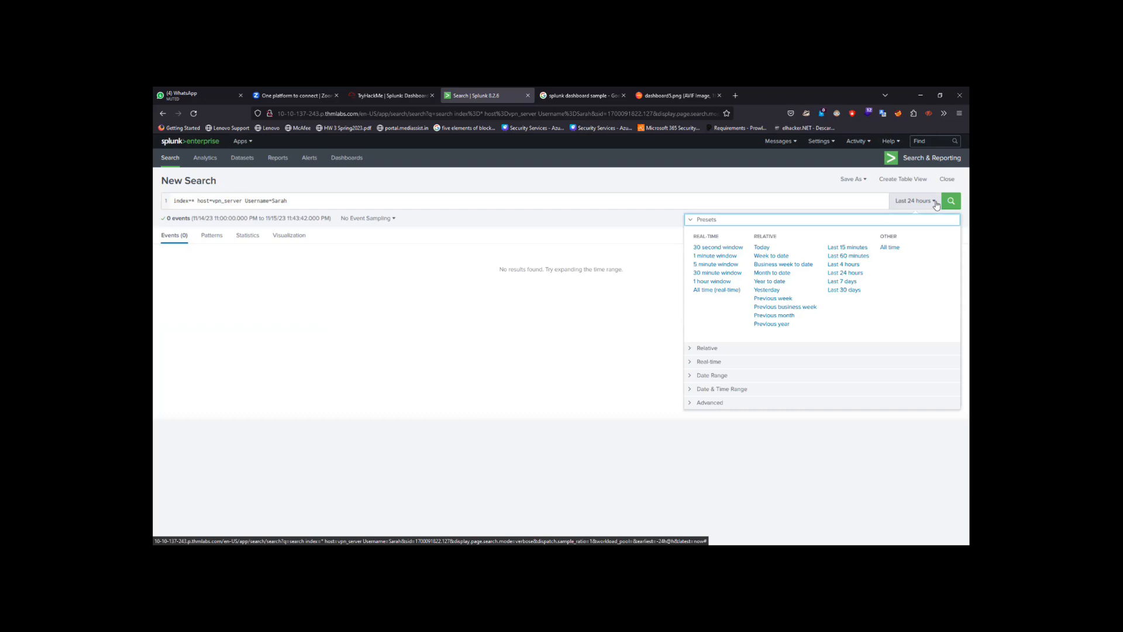
{"action": "left_click", "coordinate": [893, 249]}
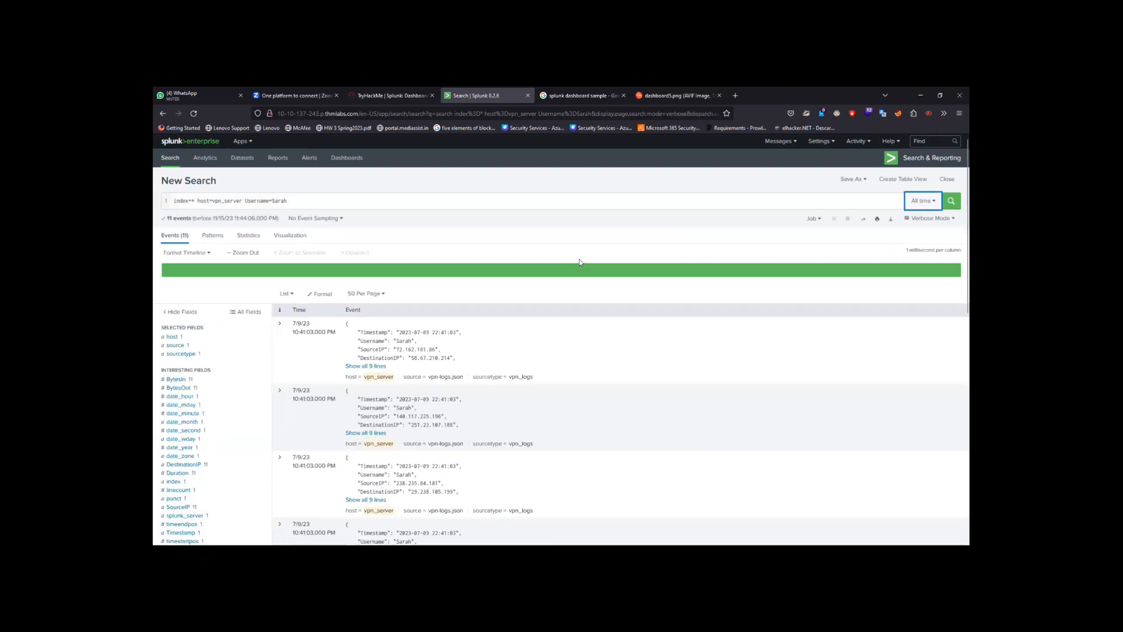
{"action": "left_click", "coordinate": [861, 179]}
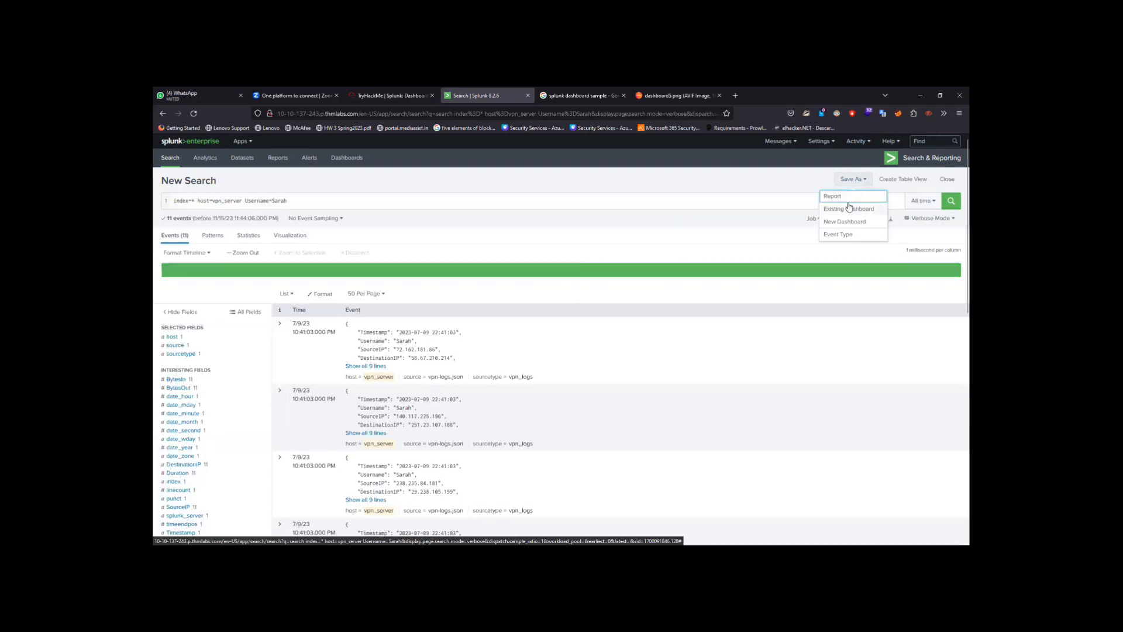
{"action": "left_click", "coordinate": [836, 234]}
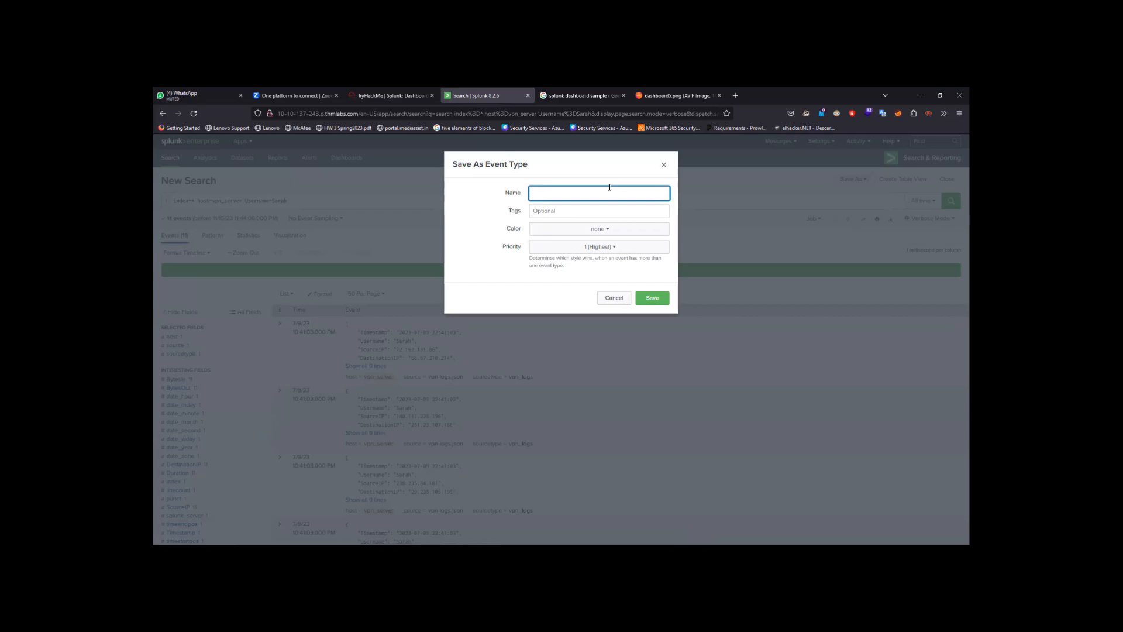
Compare Task 5's save options and alert settings in TryHackMe, and return to Splunk's event type form.
{"action": "left_click", "coordinate": [391, 96]}
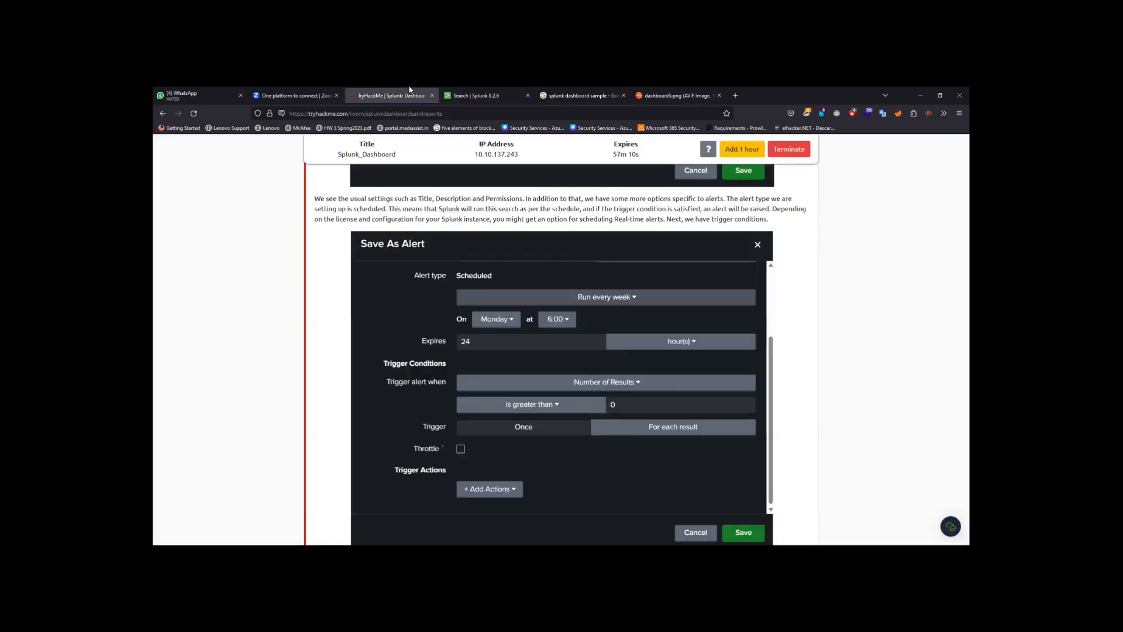
{"action": "scroll", "coordinate": [569, 295], "scroll_direction": "up", "scroll_amount": 5}
{"action": "scroll", "coordinate": [569, 295], "scroll_direction": "up", "scroll_amount": 5}
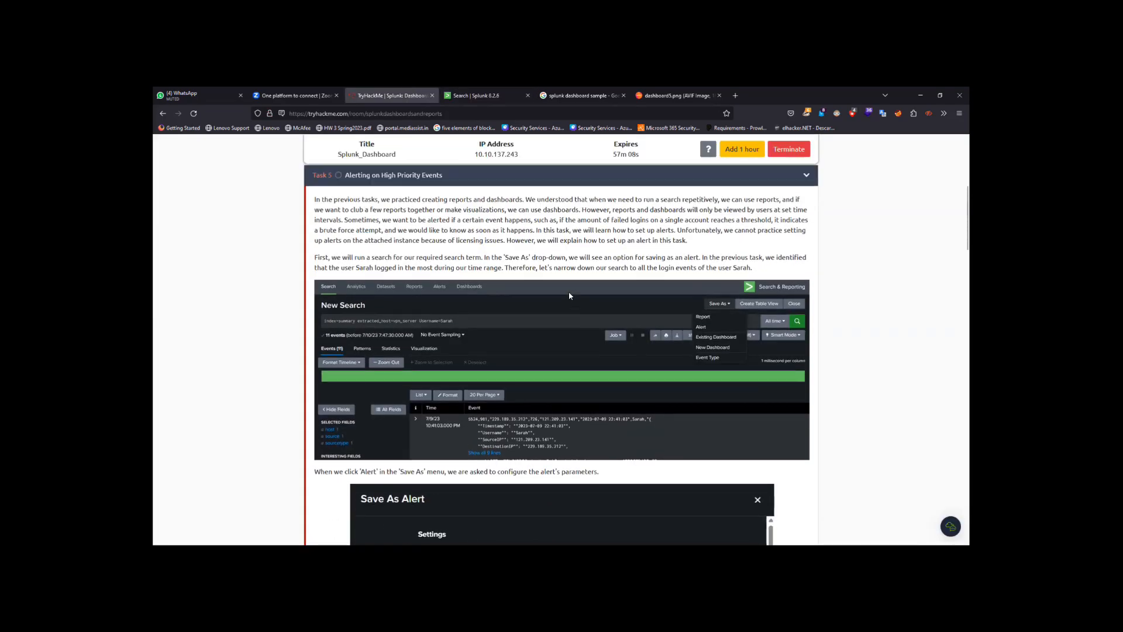
{"action": "scroll", "coordinate": [724, 360], "scroll_direction": "up", "scroll_amount": 4}
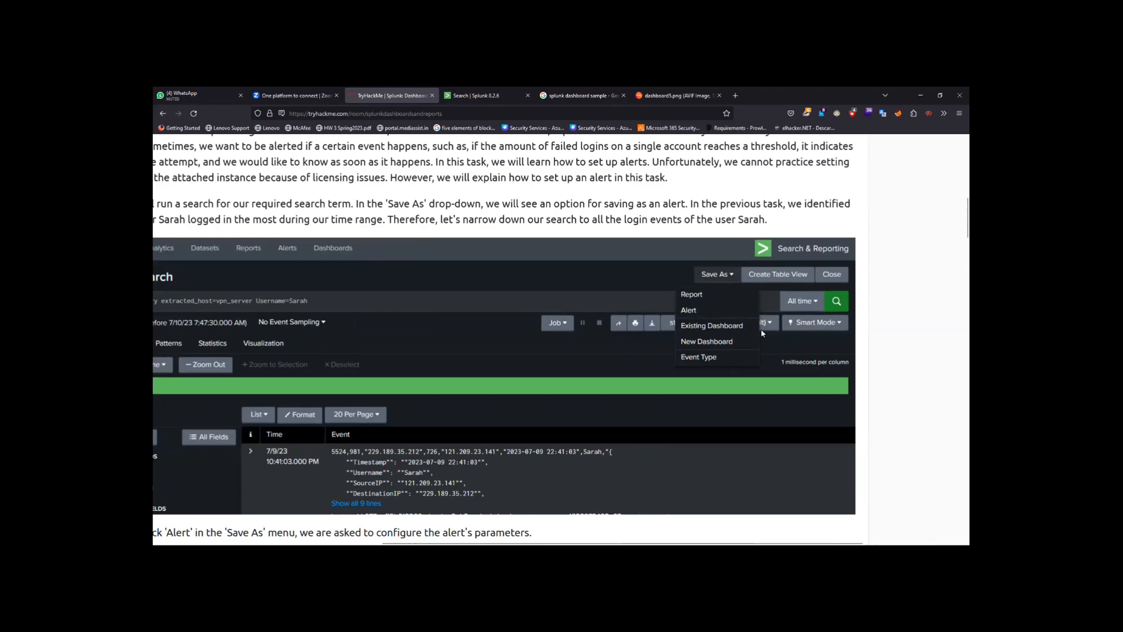
{"action": "scroll", "coordinate": [590, 268], "scroll_direction": "down", "scroll_amount": 4}
{"action": "scroll", "coordinate": [589, 269], "scroll_direction": "down", "scroll_amount": 3}
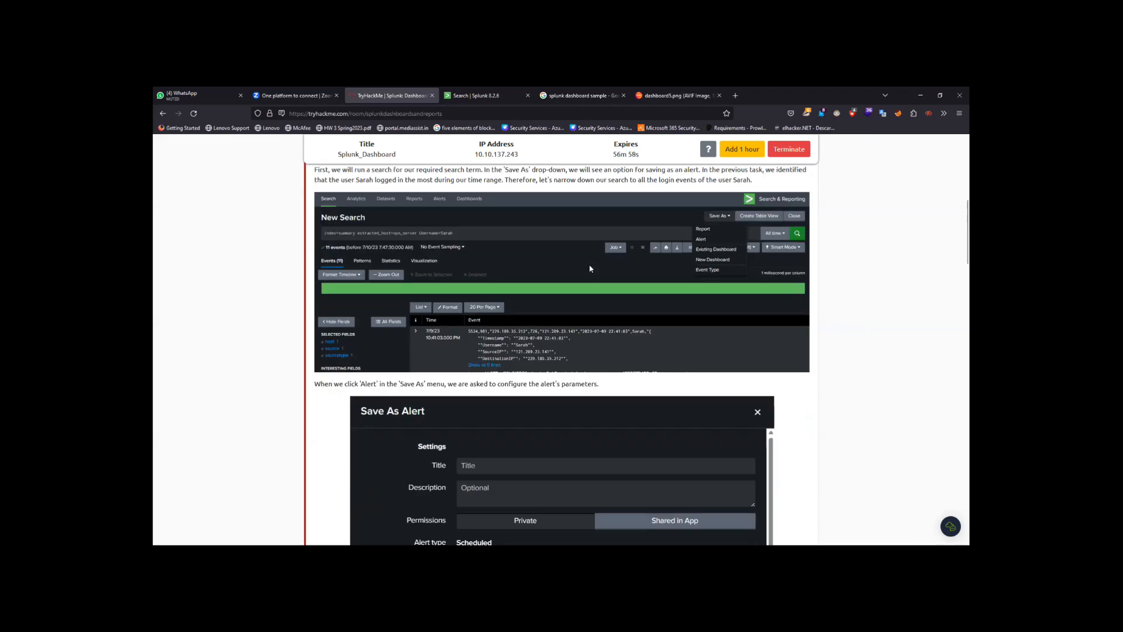
{"action": "scroll", "coordinate": [589, 268], "scroll_direction": "down", "scroll_amount": 1}
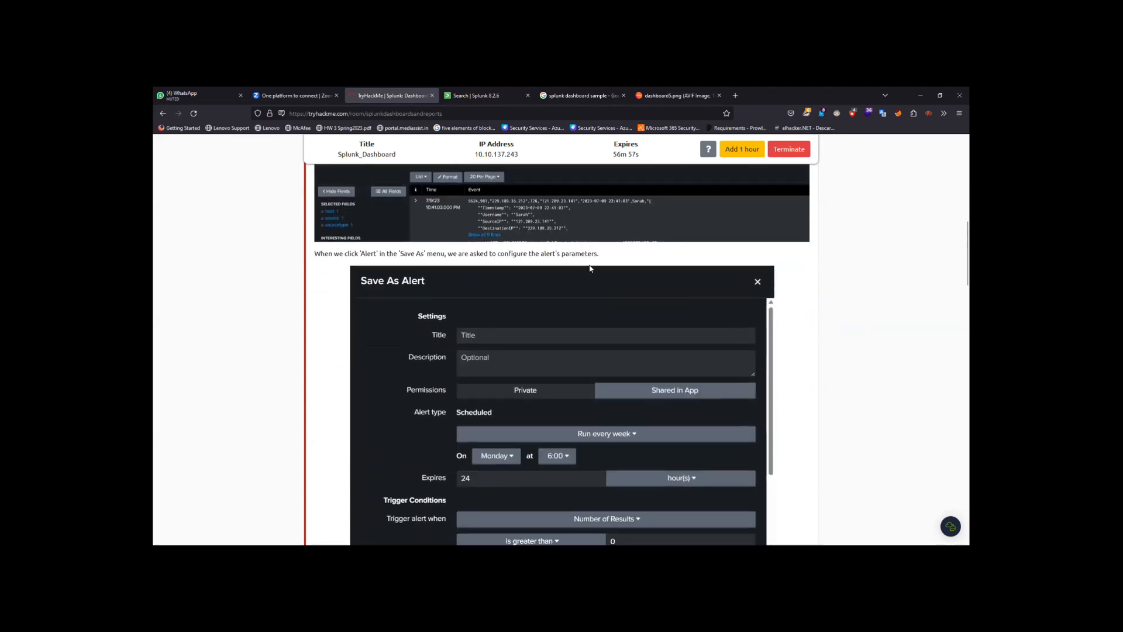
{"action": "left_click", "coordinate": [477, 95]}
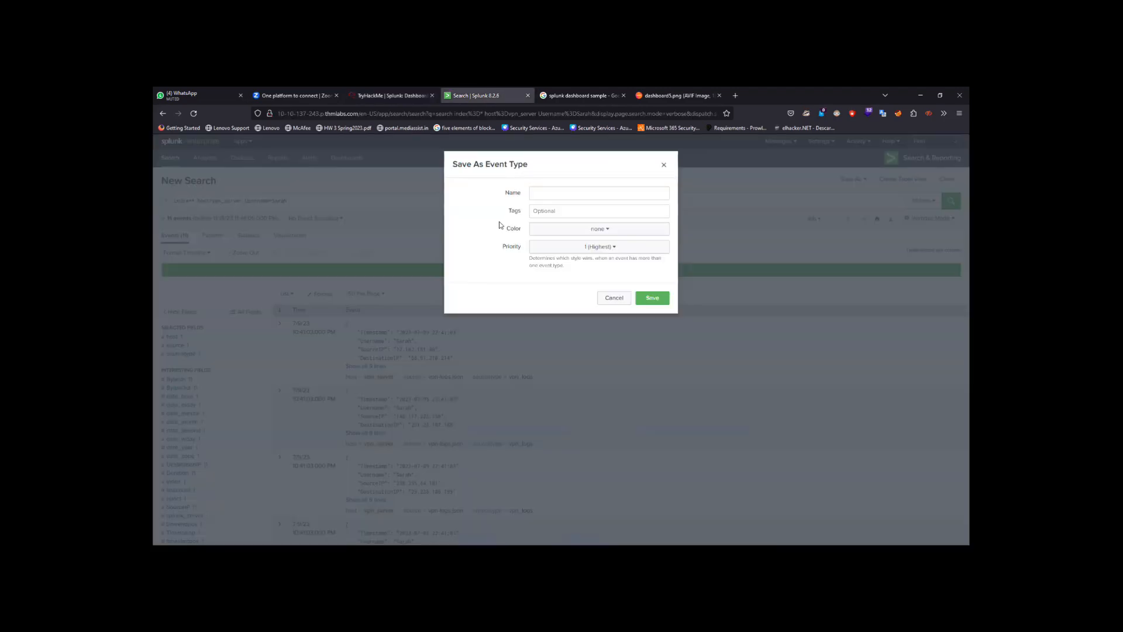
Name the event type VPN USER ACCESS ALERT and tag it with the user's name followed by USER ACCESS.
{"action": "left_click", "coordinate": [577, 196]}
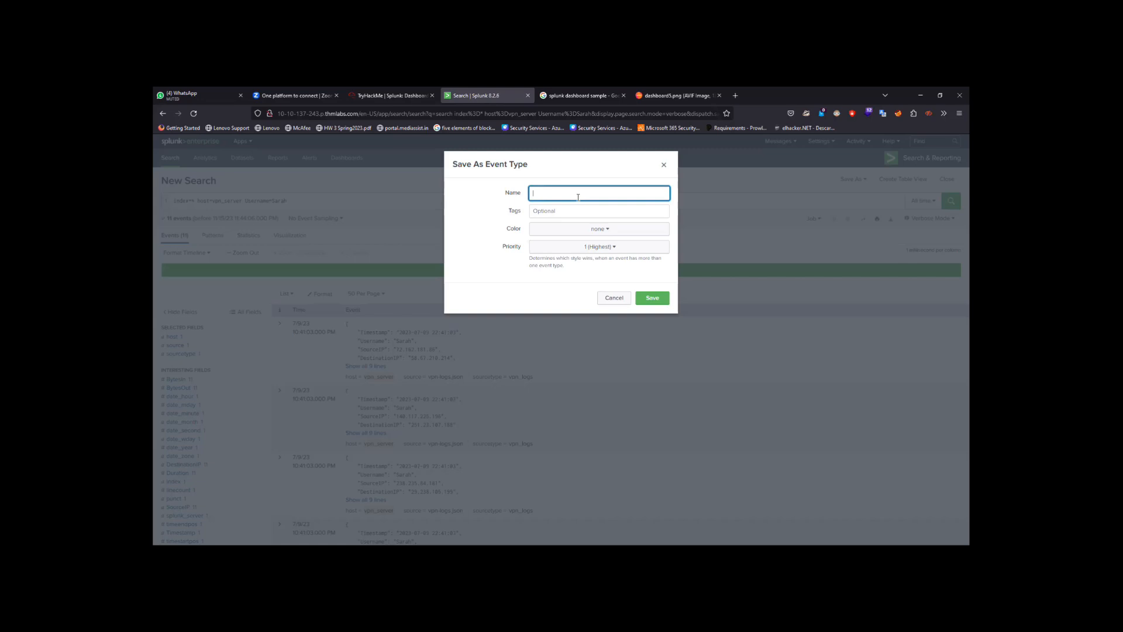
{"action": "type", "text": "VPN USER"}
{"action": "type", "text": " ACCESS"}
{"action": "type", "text": " ALRT"}
{"action": "type", "text": "ERT"}
{"action": "key", "text": "Tab"}
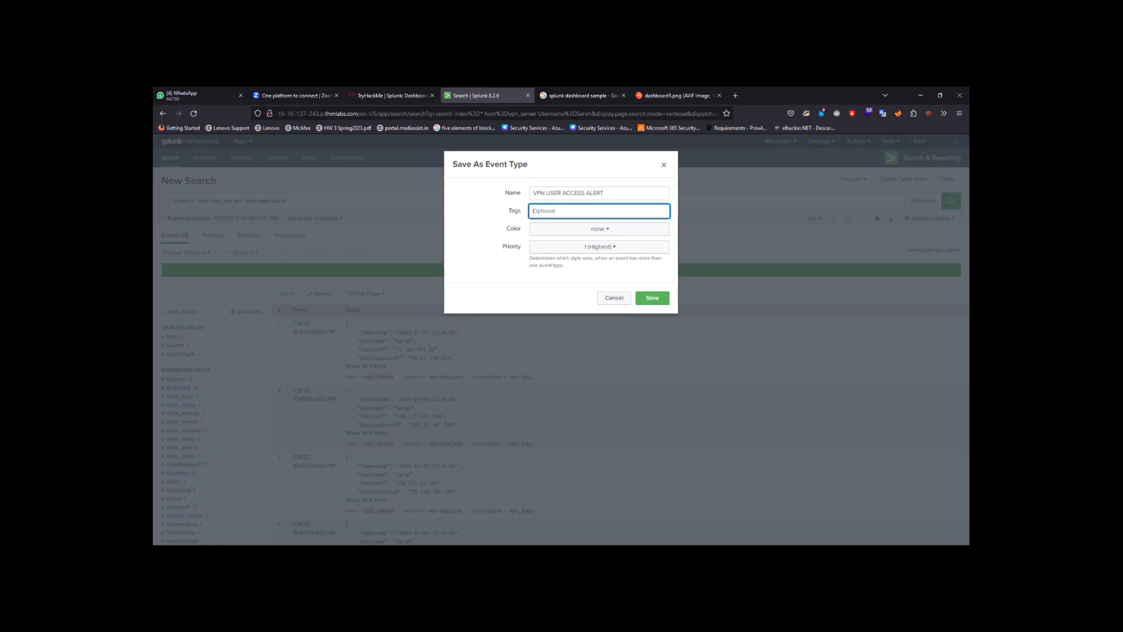
{"action": "type", "text": "SARAH USER ACCESS"}
Set the event type's color to blue and its priority to 2, and save it.
{"action": "left_click", "coordinate": [601, 229]}
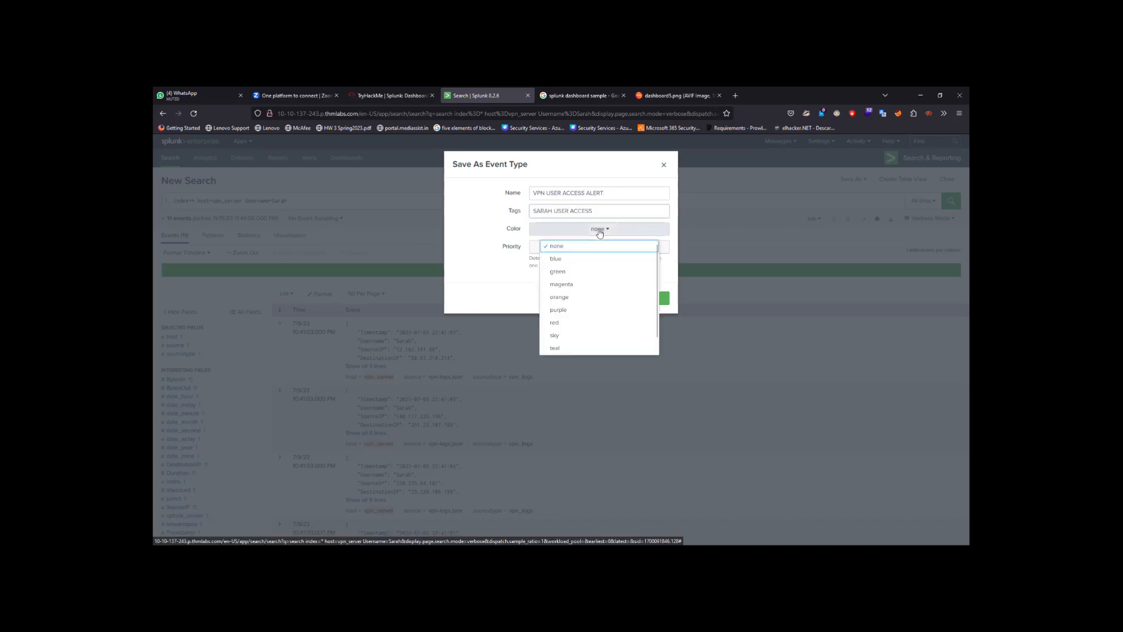
{"action": "left_click", "coordinate": [579, 259]}
{"action": "left_click", "coordinate": [599, 247]}
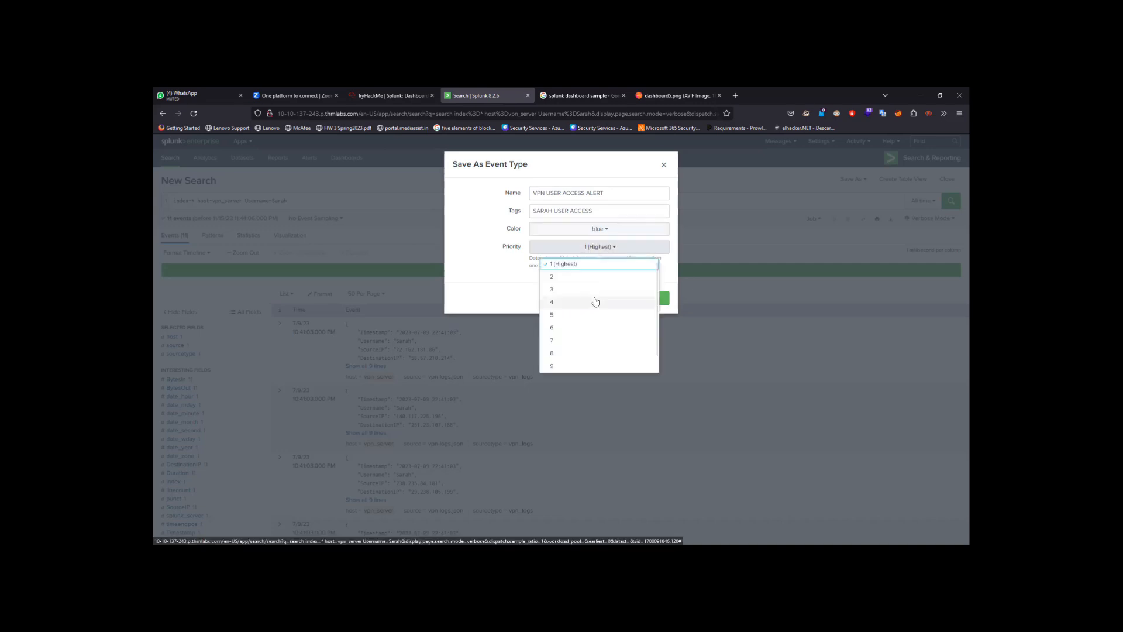
{"action": "scroll", "coordinate": [595, 302], "scroll_direction": "down", "scroll_amount": 2}
{"action": "scroll", "coordinate": [595, 301], "scroll_direction": "up", "scroll_amount": 2}
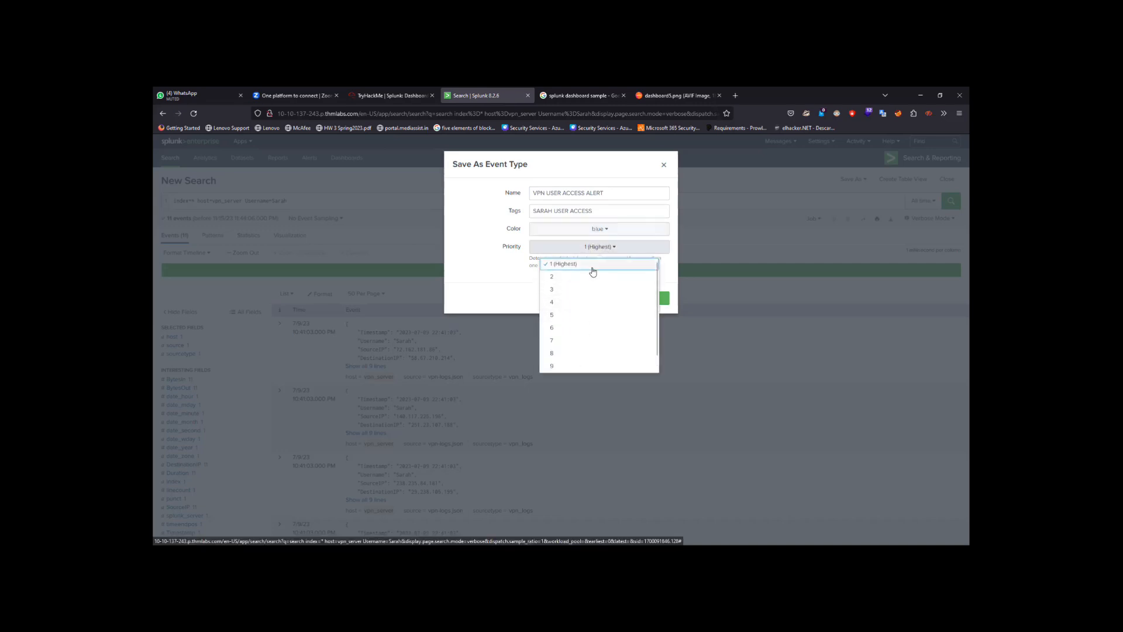
{"action": "left_click", "coordinate": [578, 276]}
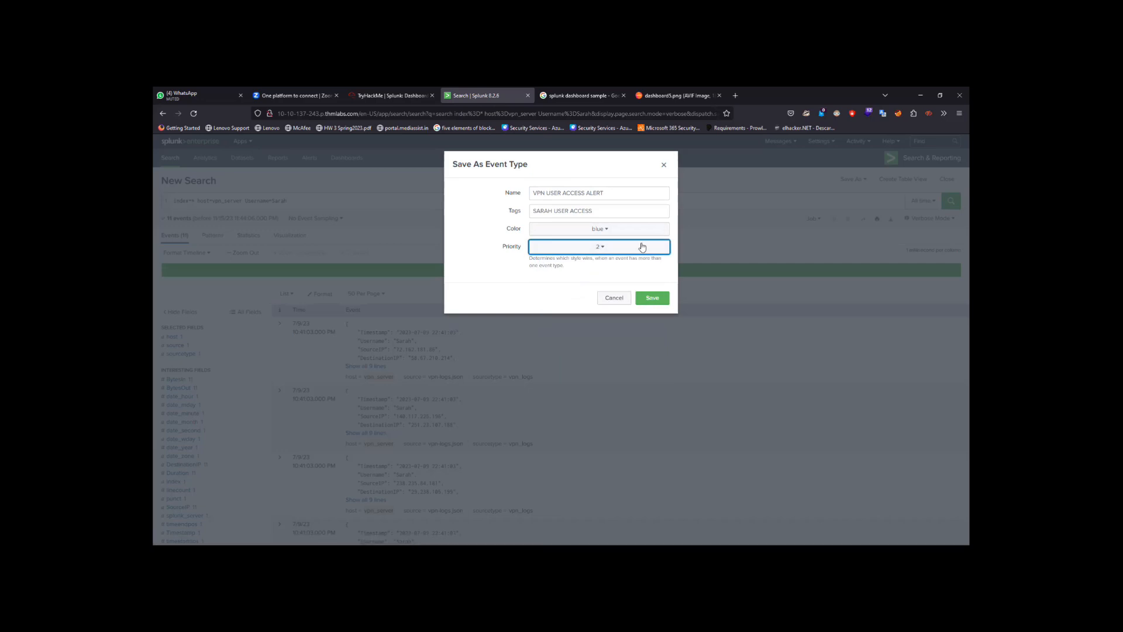
{"action": "left_click", "coordinate": [652, 298]}
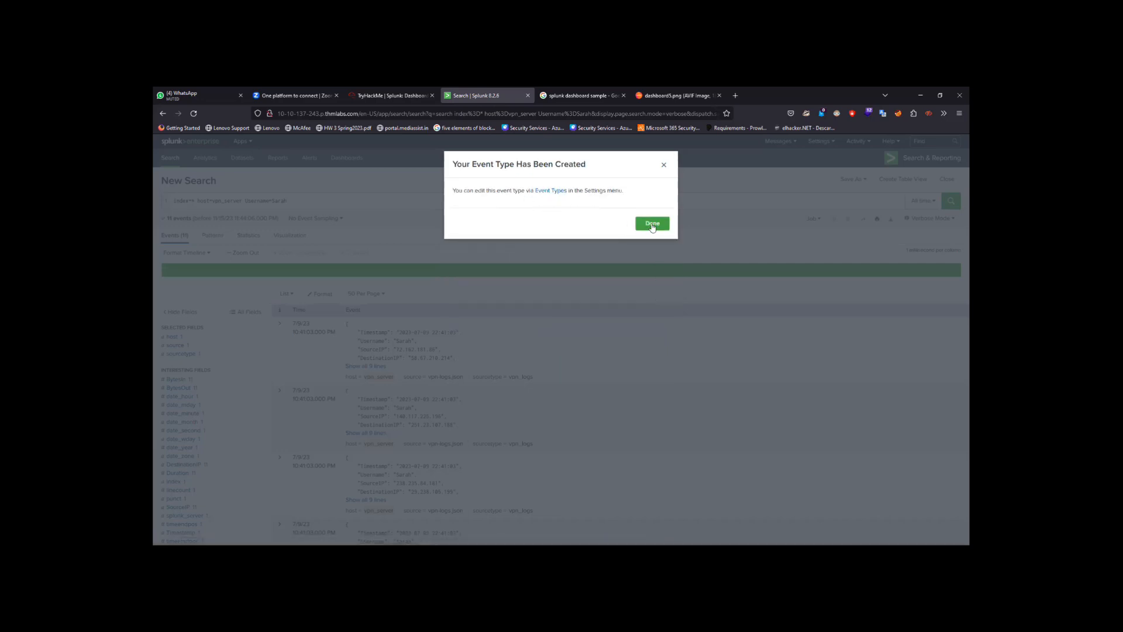
{"action": "left_click", "coordinate": [652, 225]}
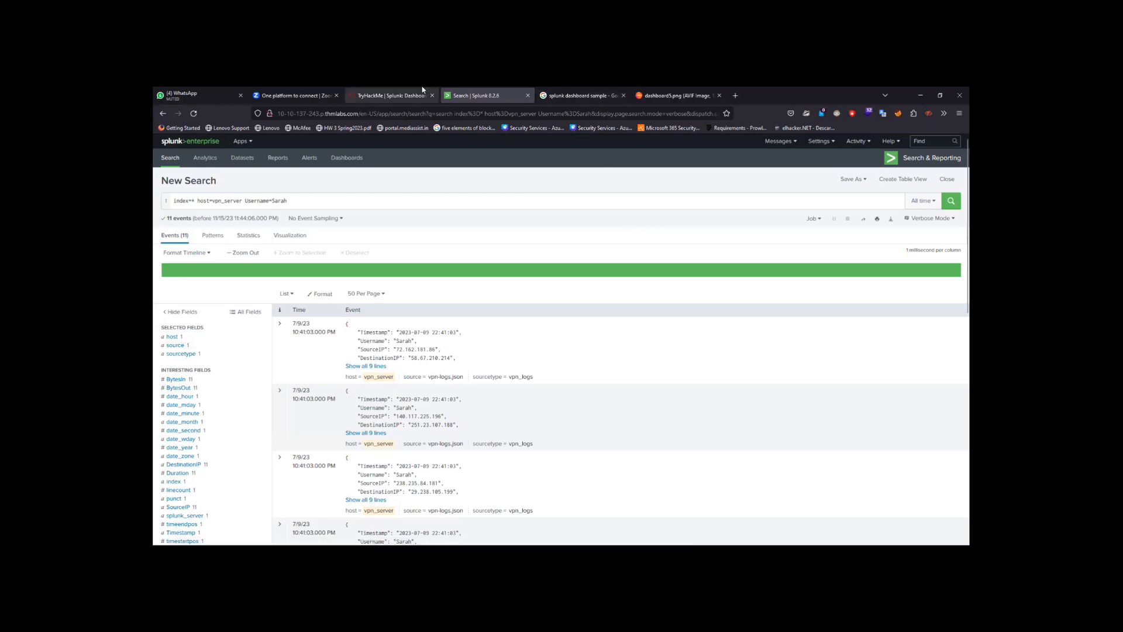
Switch to TryHackMe and read Task 5's trigger conditions, trigger actions, email notification settings and closing questions.
{"action": "left_click", "coordinate": [390, 95]}
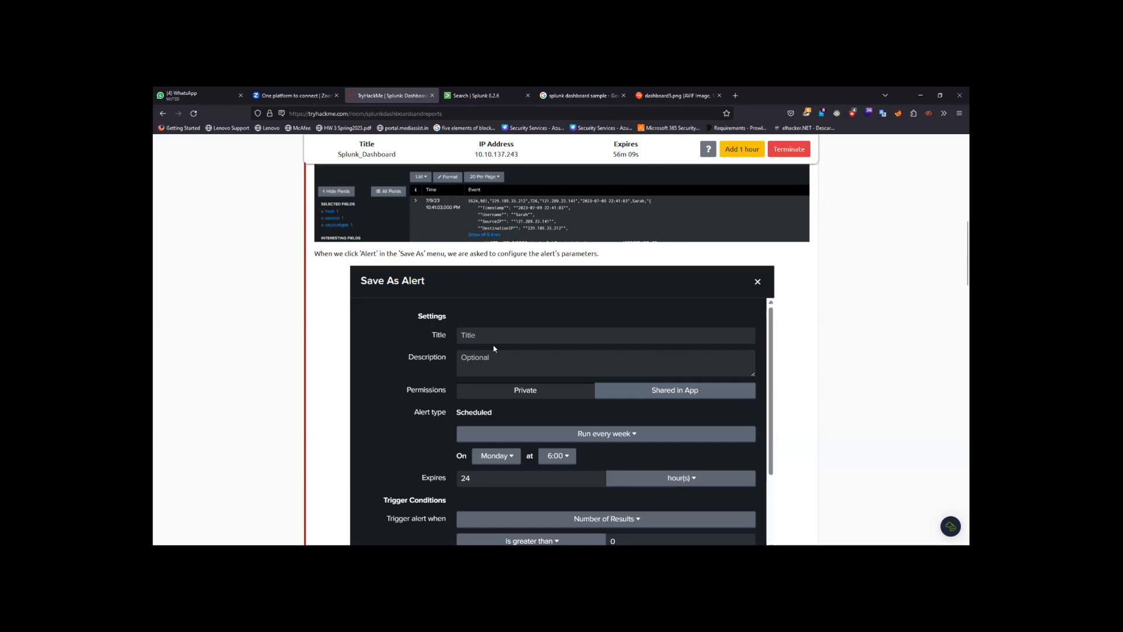
{"action": "scroll", "coordinate": [493, 349], "scroll_direction": "down", "scroll_amount": 10}
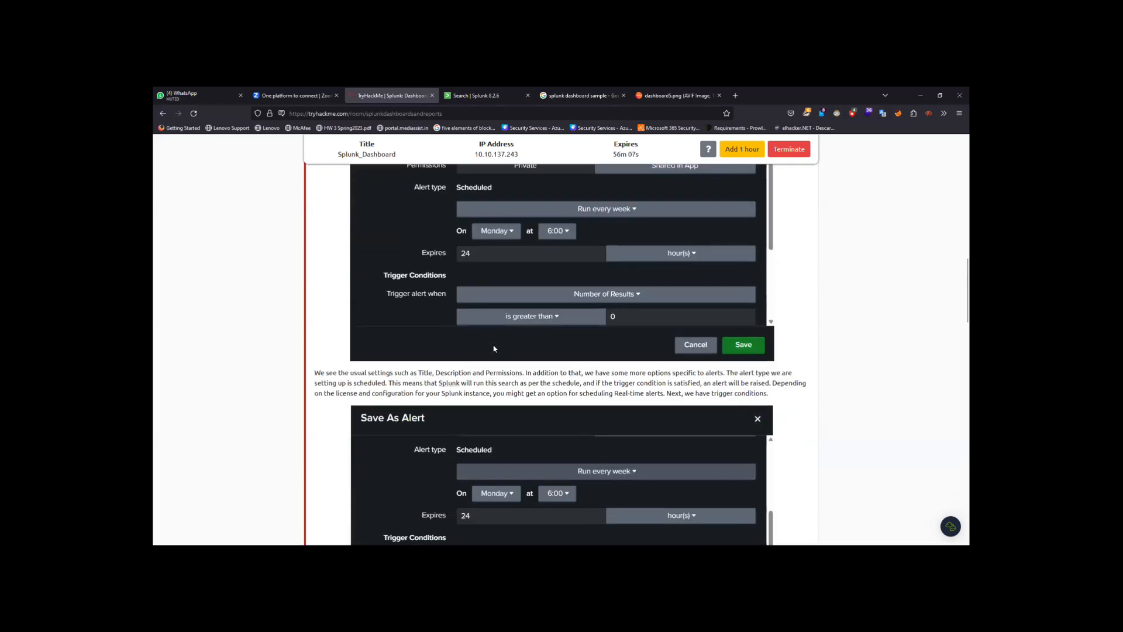
{"action": "scroll", "coordinate": [494, 348], "scroll_direction": "down", "scroll_amount": 3}
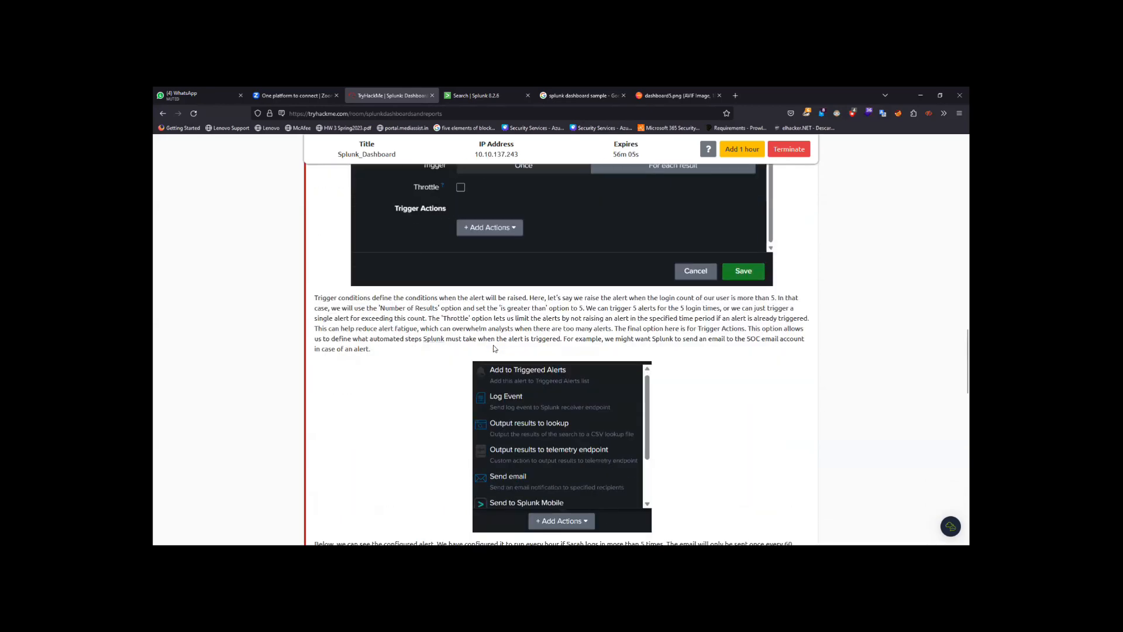
{"action": "scroll", "coordinate": [494, 349], "scroll_direction": "down", "scroll_amount": 2}
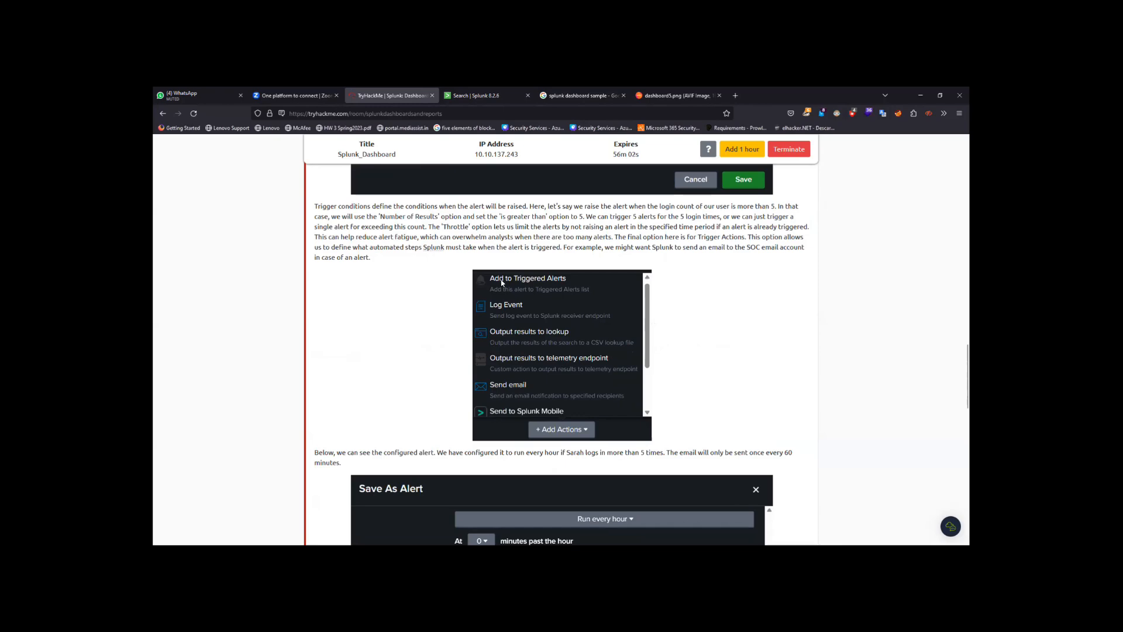
{"action": "scroll", "coordinate": [491, 337], "scroll_direction": "down", "scroll_amount": 8}
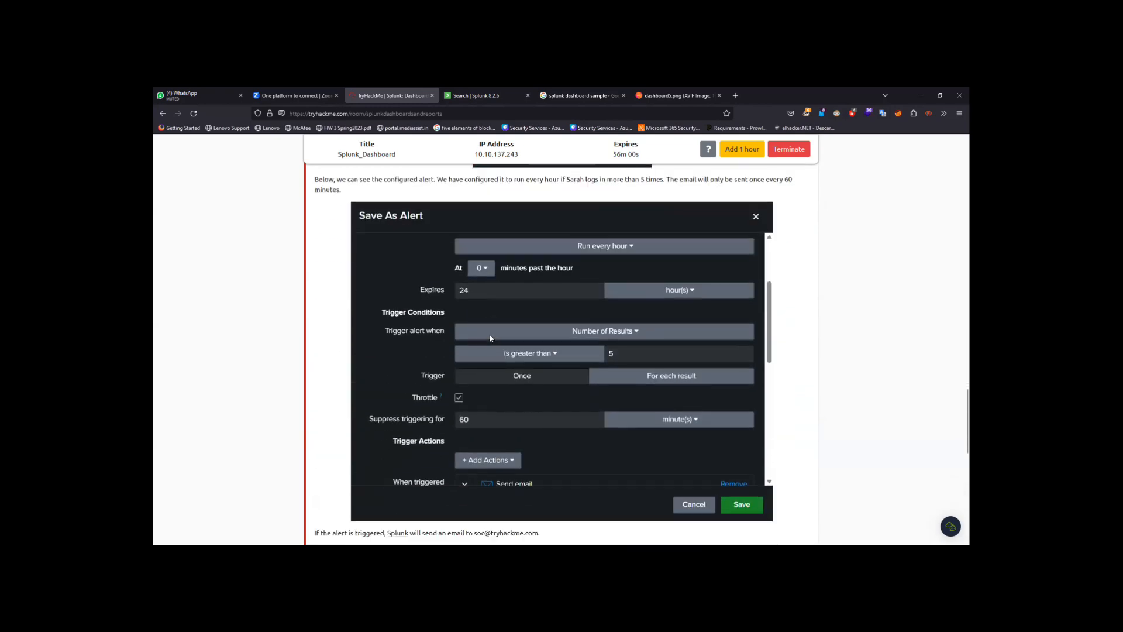
{"action": "scroll", "coordinate": [490, 337], "scroll_direction": "down", "scroll_amount": 4}
{"action": "scroll", "coordinate": [490, 337], "scroll_direction": "down", "scroll_amount": 3}
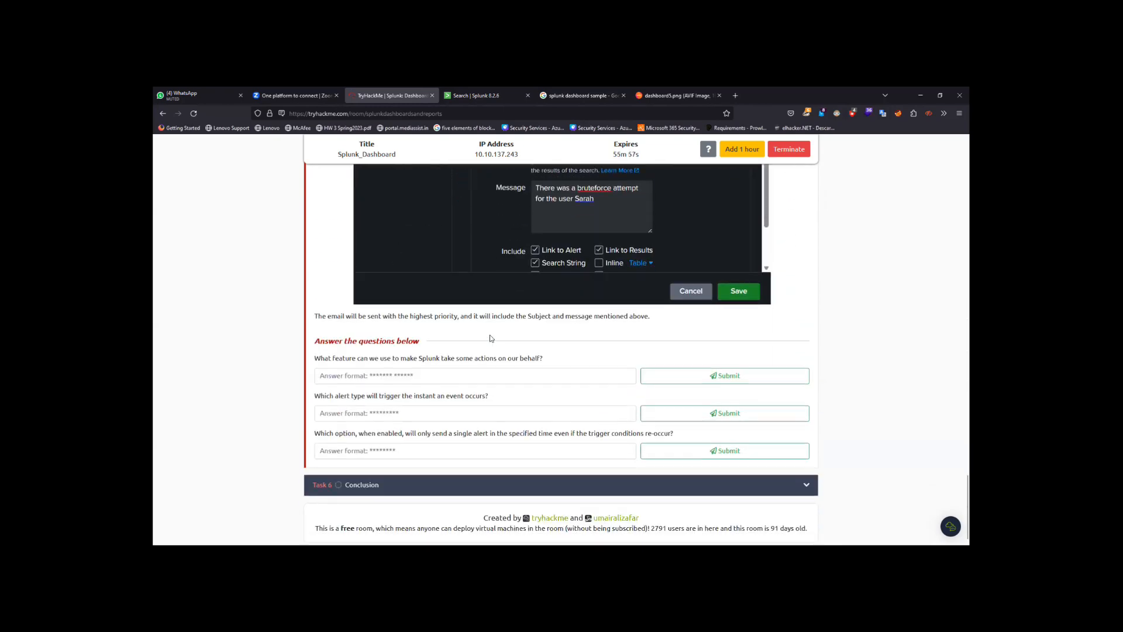
{"action": "scroll", "coordinate": [490, 338], "scroll_direction": "up", "scroll_amount": 5}
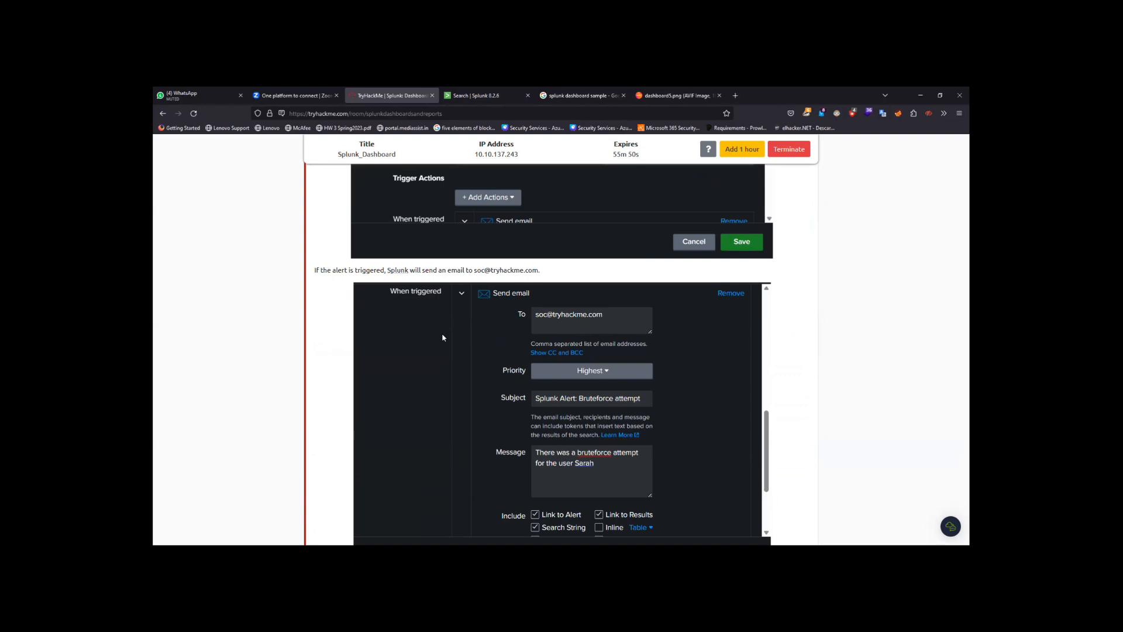
Return to Splunk, recheck the Alerts page, and open the Monitoring Console overview.
{"action": "key", "text": "ctrl+Tab"}
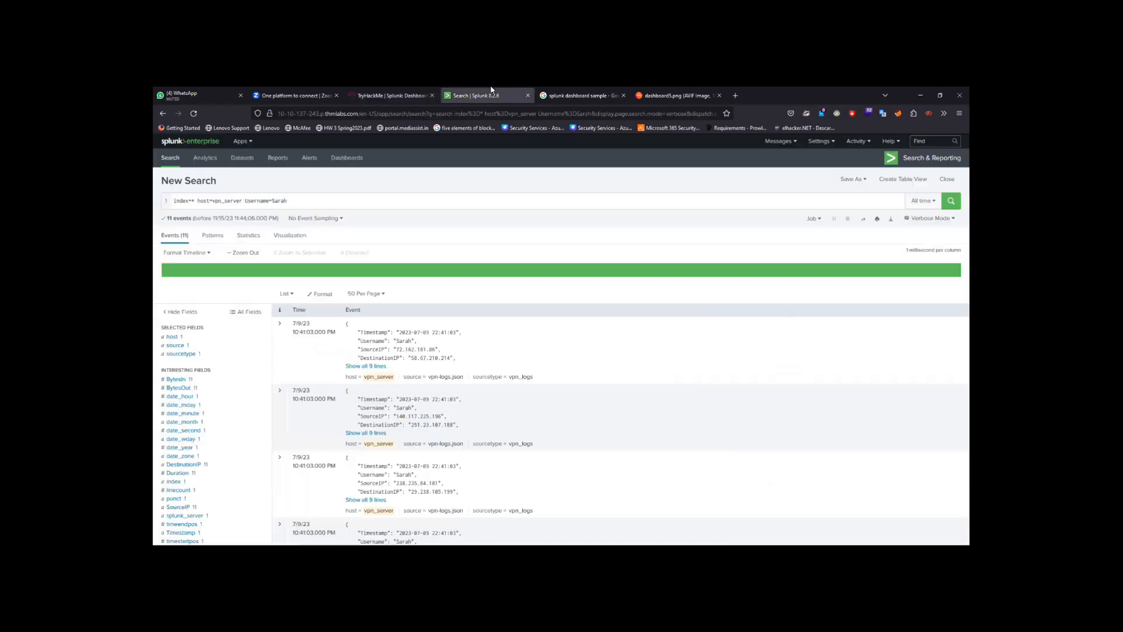
{"action": "left_click", "coordinate": [310, 159]}
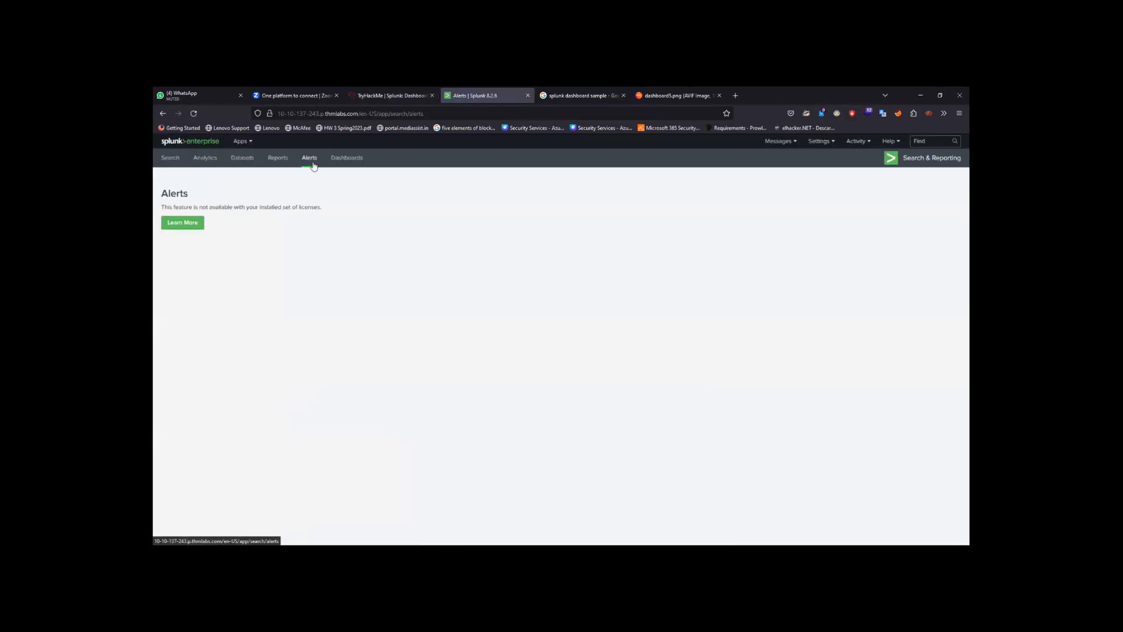
{"action": "left_click", "coordinate": [790, 142]}
{"action": "left_click", "coordinate": [819, 142]}
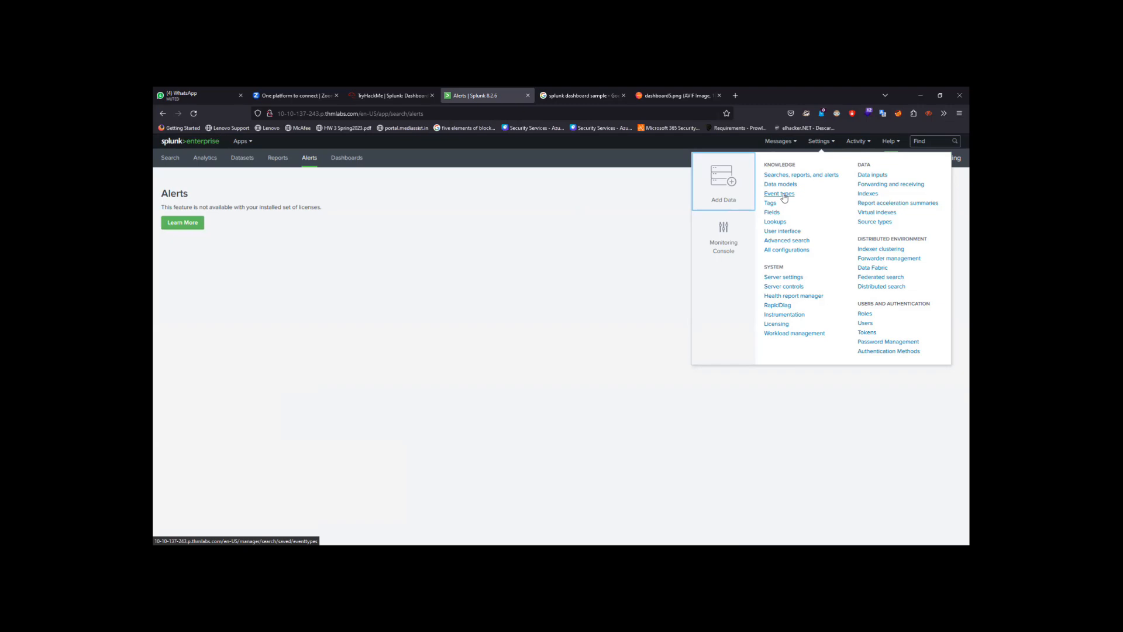
{"action": "left_click", "coordinate": [724, 234]}
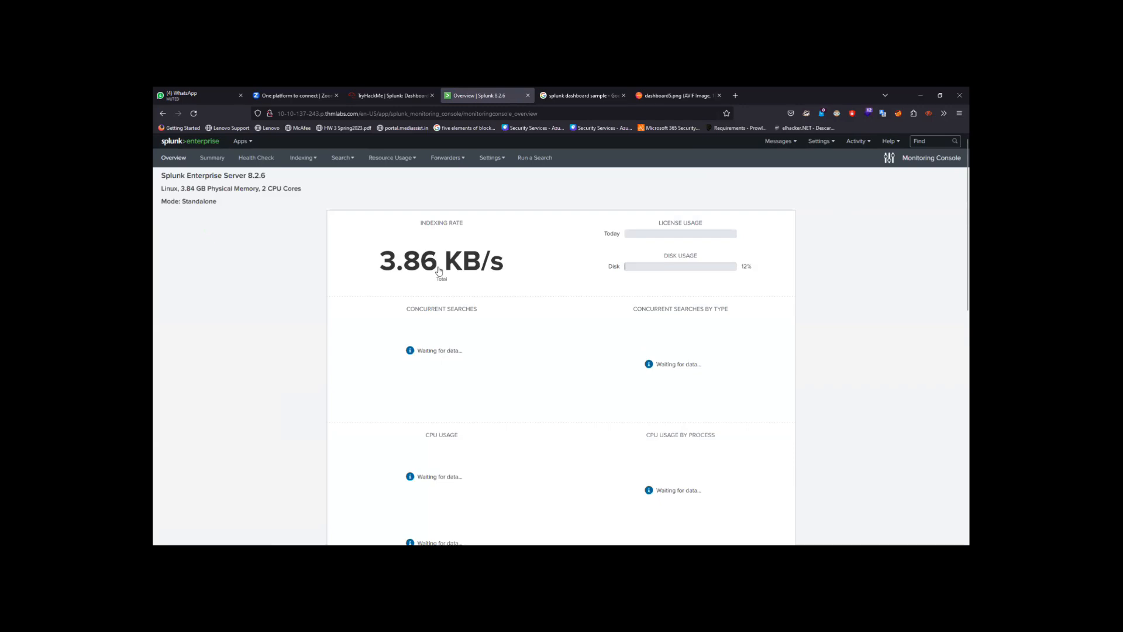
Look over the Monitoring Console overview and return to the Splunk home page.
{"action": "scroll", "coordinate": [494, 260], "scroll_direction": "down", "scroll_amount": 3}
{"action": "scroll", "coordinate": [495, 259], "scroll_direction": "up", "scroll_amount": 3}
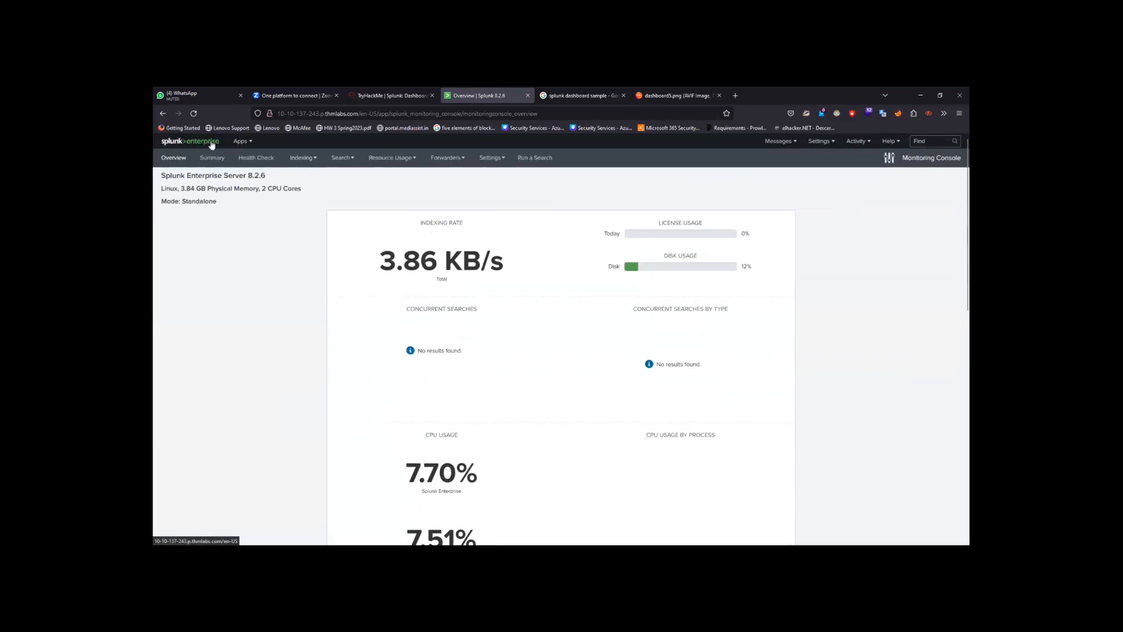
{"action": "left_click", "coordinate": [190, 142]}
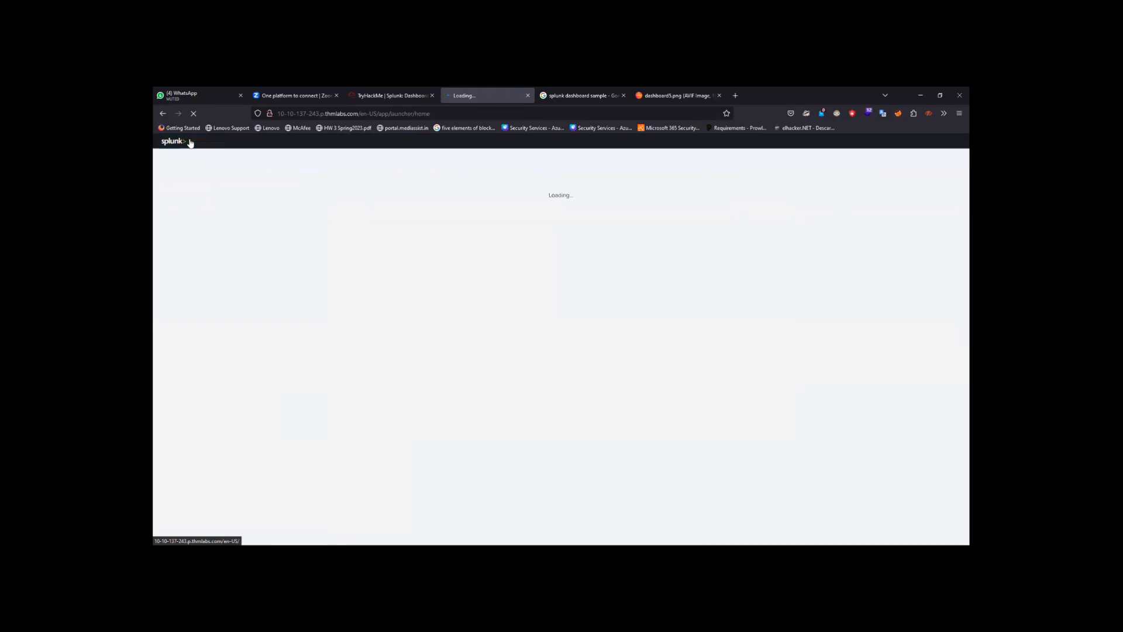
Switch to TryHackMe and reread Task 5's trigger conditions, configured hourly alert, email notification settings and closing questions.
{"action": "left_click", "coordinate": [376, 92]}
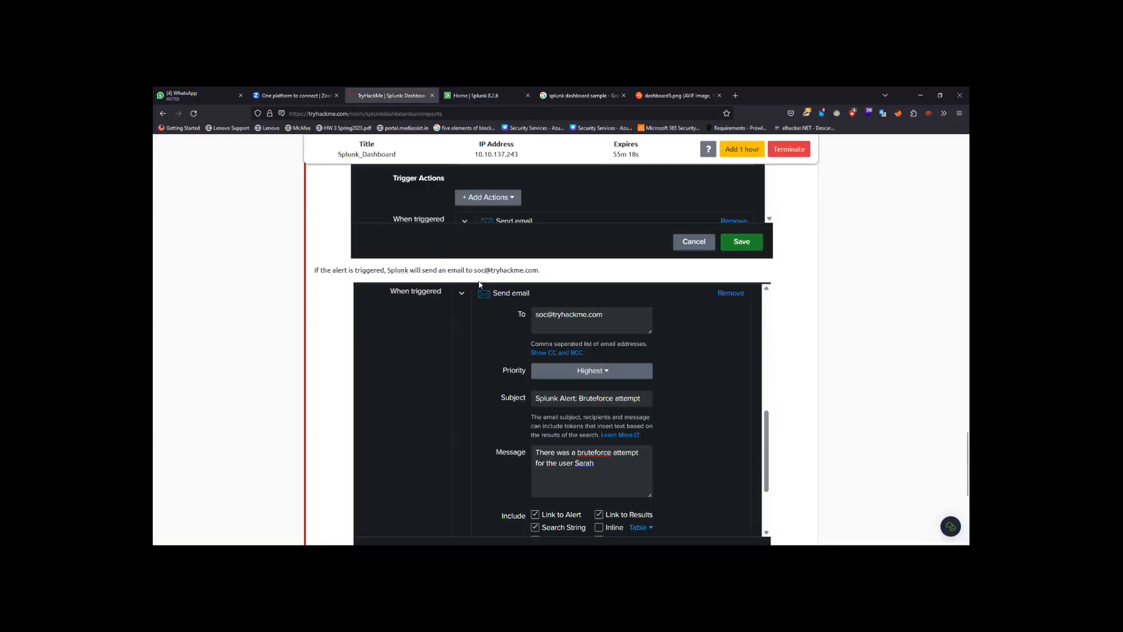
{"action": "scroll", "coordinate": [472, 258], "scroll_direction": "up", "scroll_amount": 12}
{"action": "scroll", "coordinate": [472, 257], "scroll_direction": "down", "scroll_amount": 6}
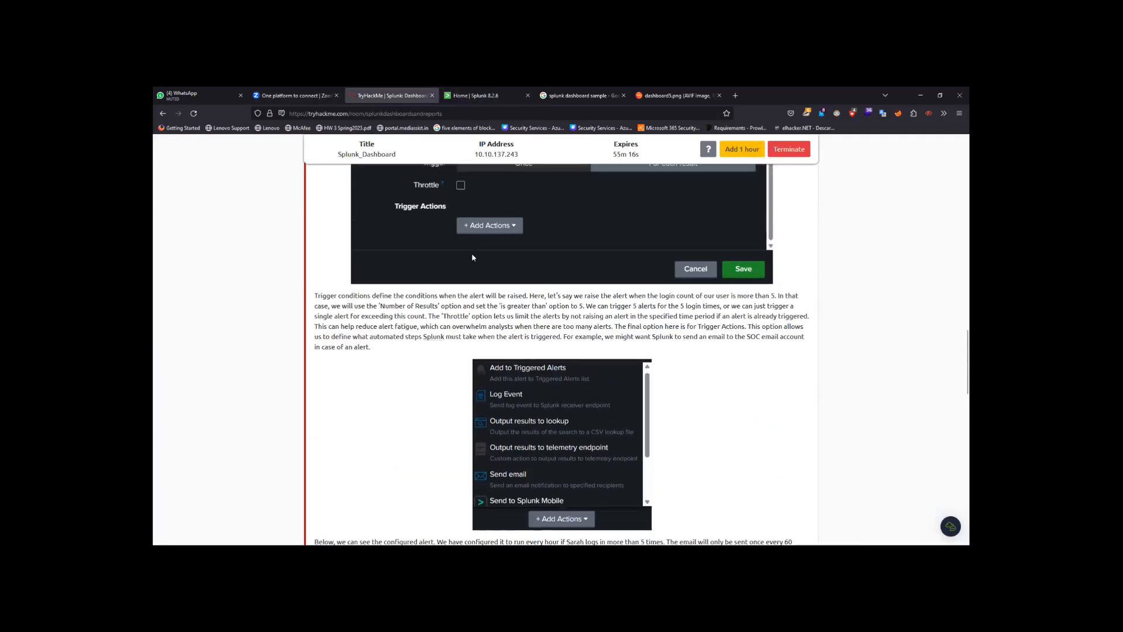
{"action": "scroll", "coordinate": [472, 258], "scroll_direction": "up", "scroll_amount": 1}
{"action": "scroll", "coordinate": [473, 258], "scroll_direction": "down", "scroll_amount": 3}
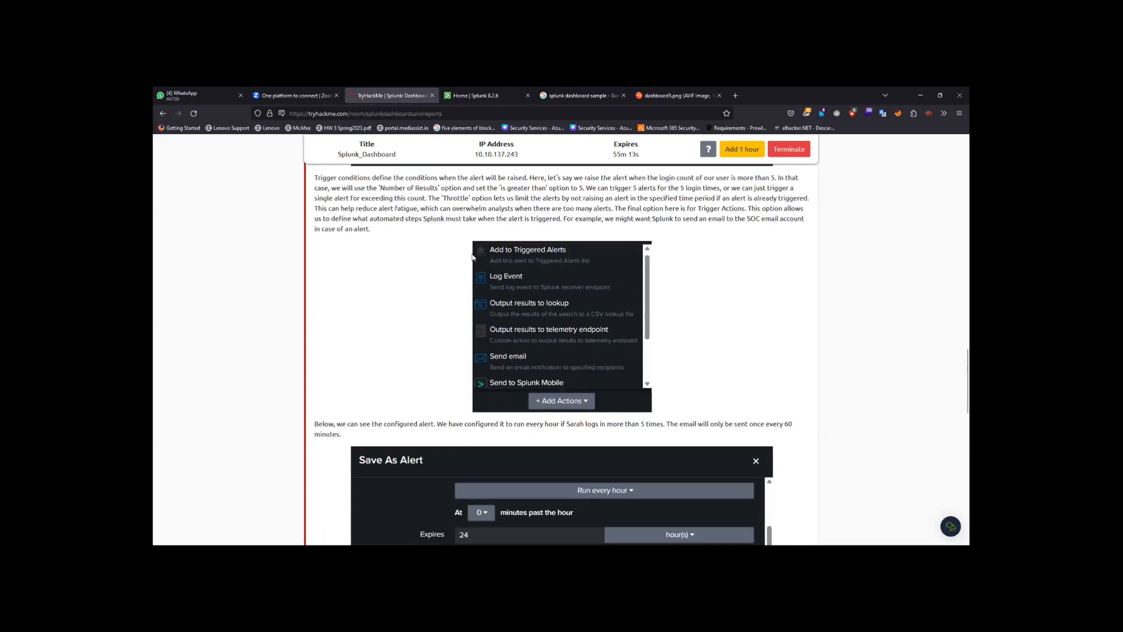
{"action": "scroll", "coordinate": [472, 257], "scroll_direction": "down", "scroll_amount": 3}
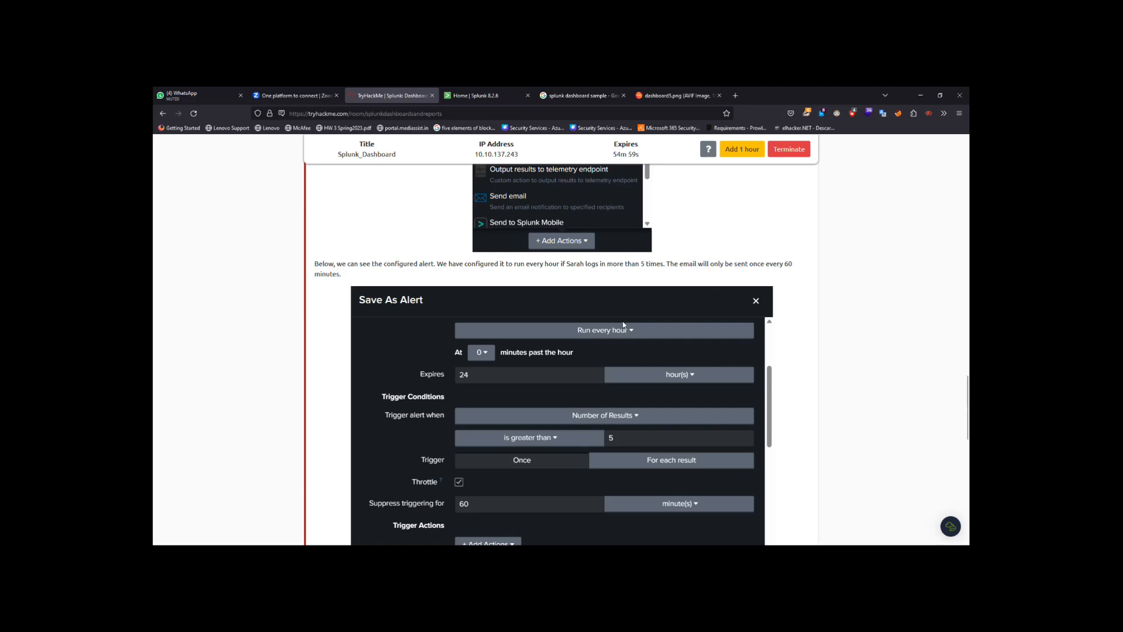
{"action": "scroll", "coordinate": [624, 325], "scroll_direction": "down", "scroll_amount": 5}
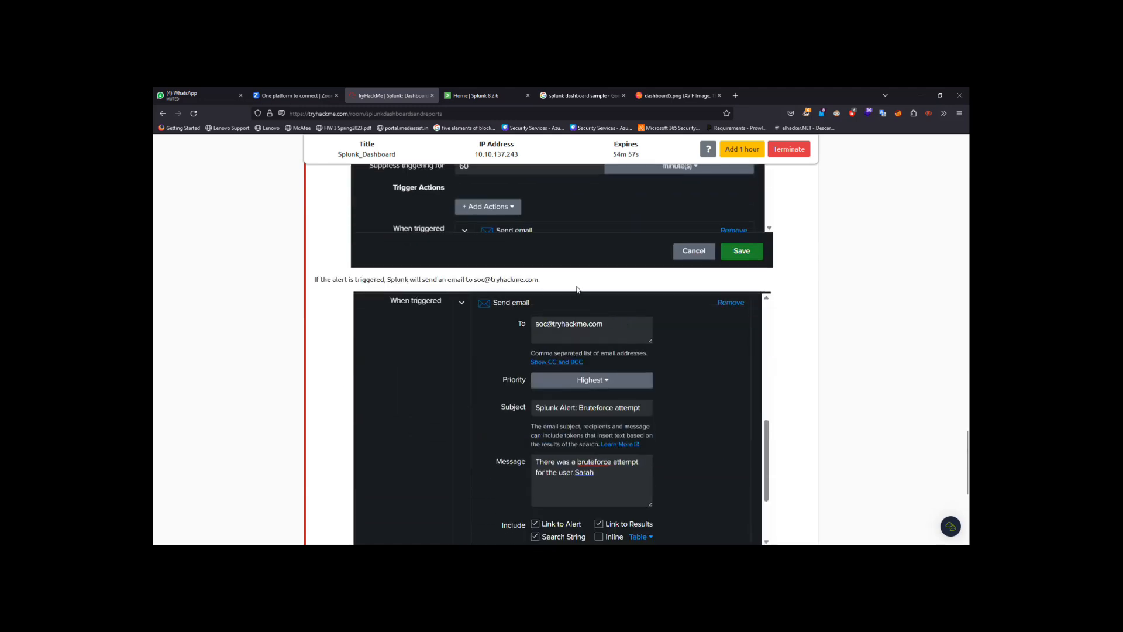
{"action": "scroll", "coordinate": [597, 321], "scroll_direction": "down", "scroll_amount": 1}
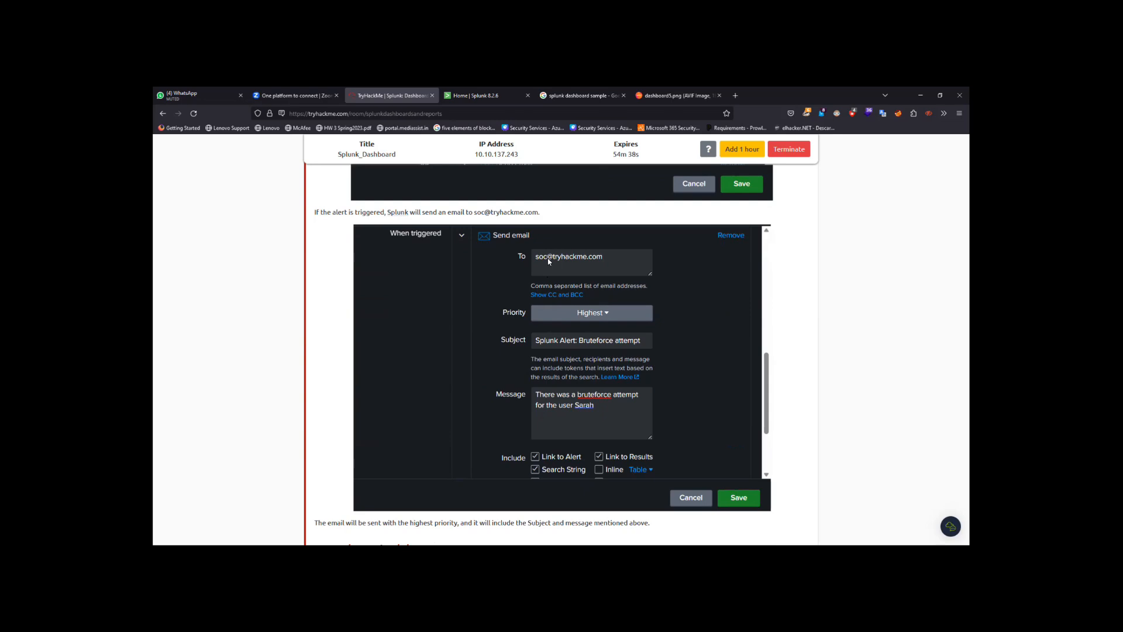
{"action": "left_click", "coordinate": [477, 95]}
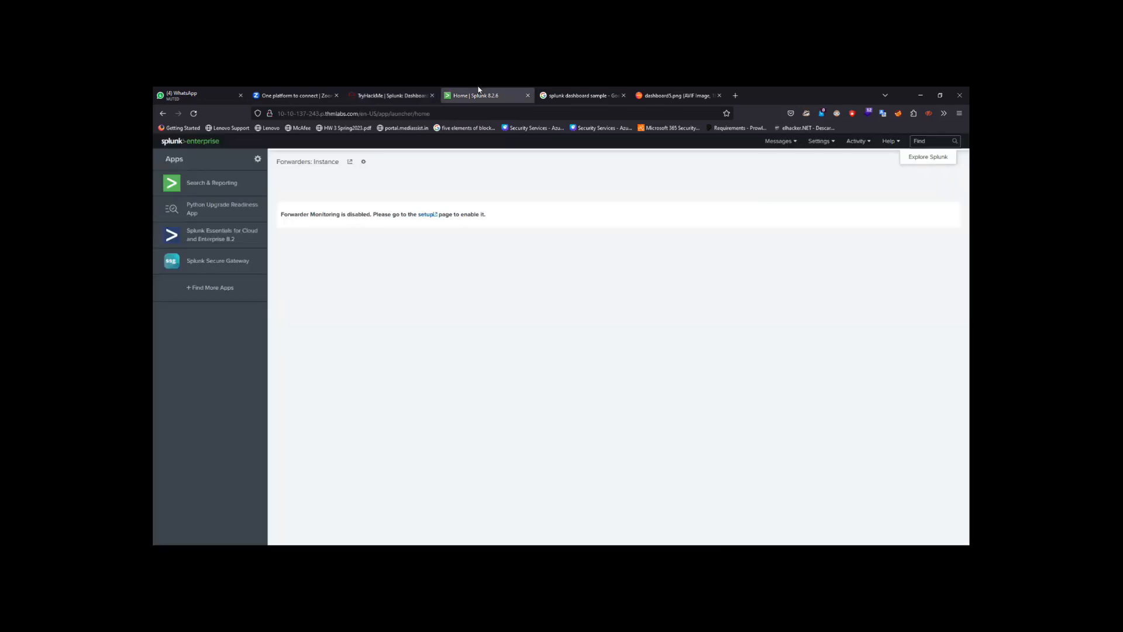
{"action": "left_click", "coordinate": [407, 92]}
{"action": "scroll", "coordinate": [503, 313], "scroll_direction": "down", "scroll_amount": 2}
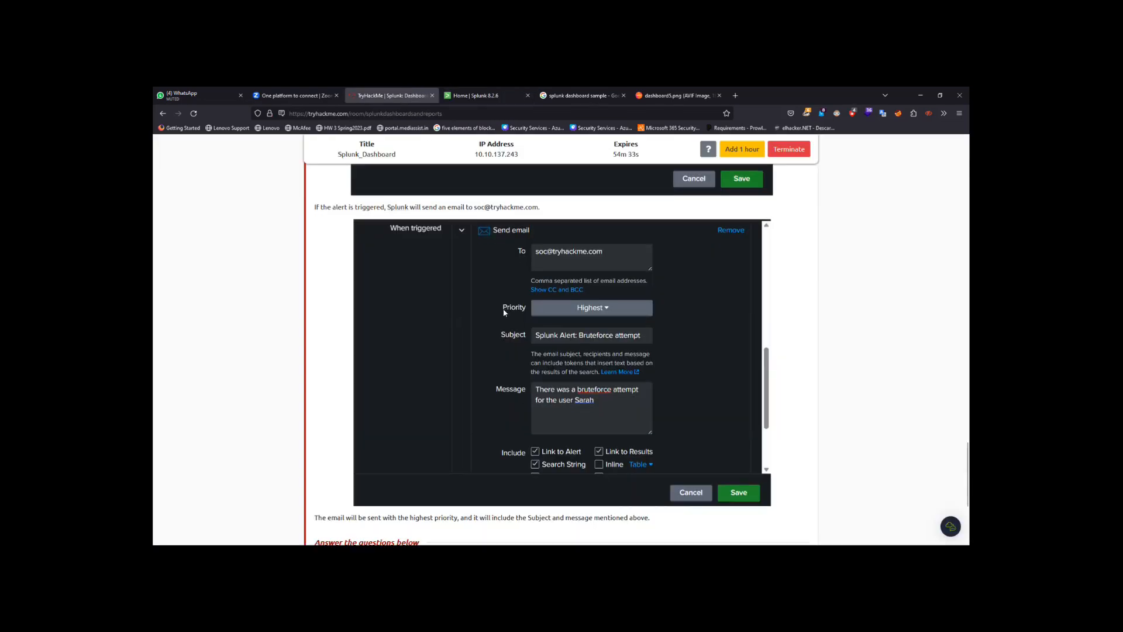
{"action": "scroll", "coordinate": [504, 313], "scroll_direction": "down", "scroll_amount": 3}
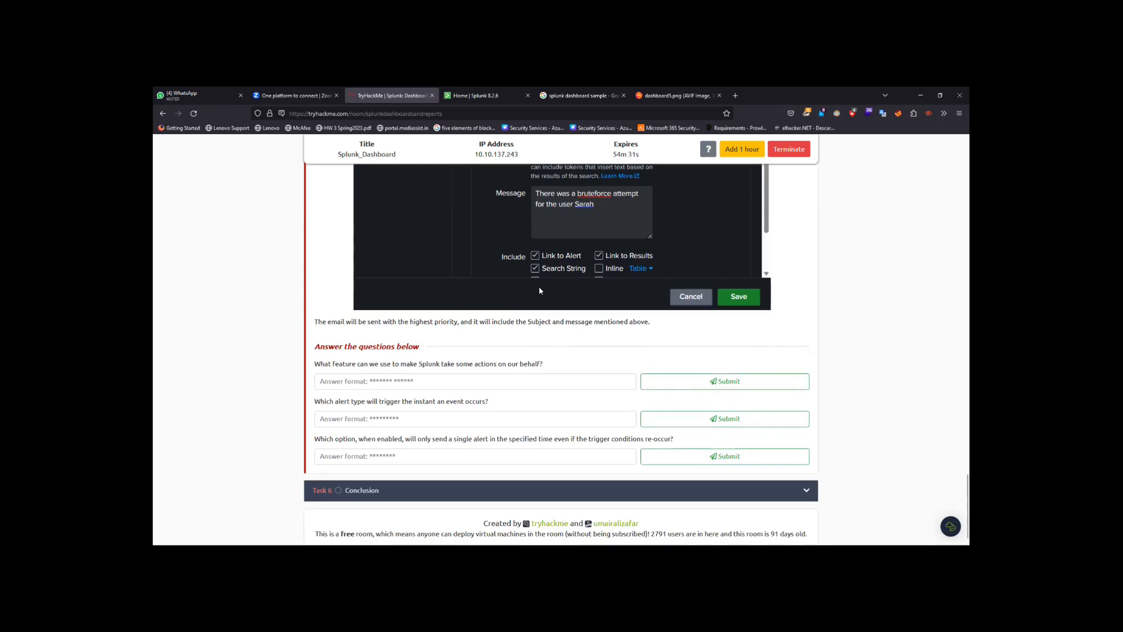
Submit "trigger actions" as the answer to Task 5's question about the feature that makes Splunk take actions.
{"action": "left_click", "coordinate": [456, 384]}
{"action": "scroll", "coordinate": [456, 384], "scroll_direction": "up", "scroll_amount": 4}
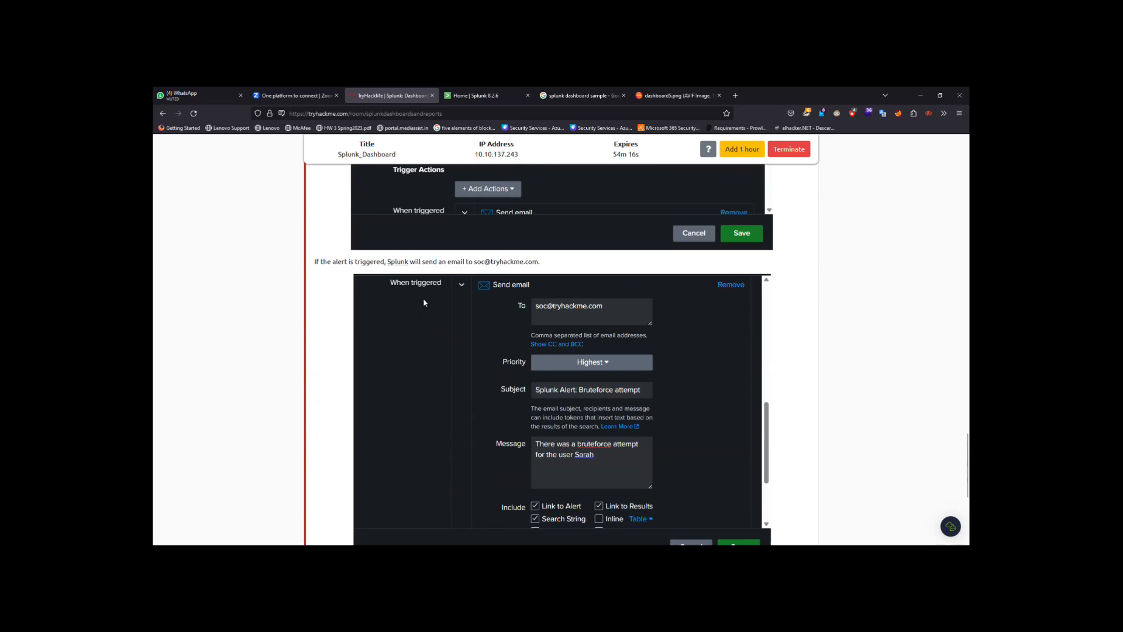
{"action": "scroll", "coordinate": [424, 302], "scroll_direction": "up", "scroll_amount": 1}
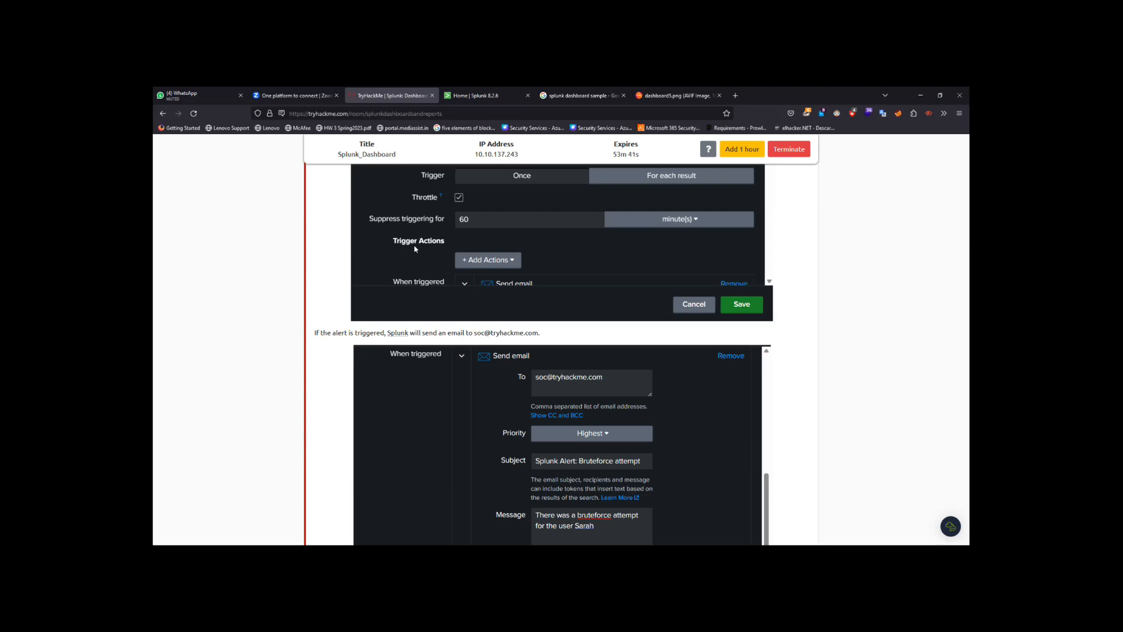
{"action": "scroll", "coordinate": [414, 248], "scroll_direction": "down", "scroll_amount": 5}
{"action": "left_click", "coordinate": [424, 417]}
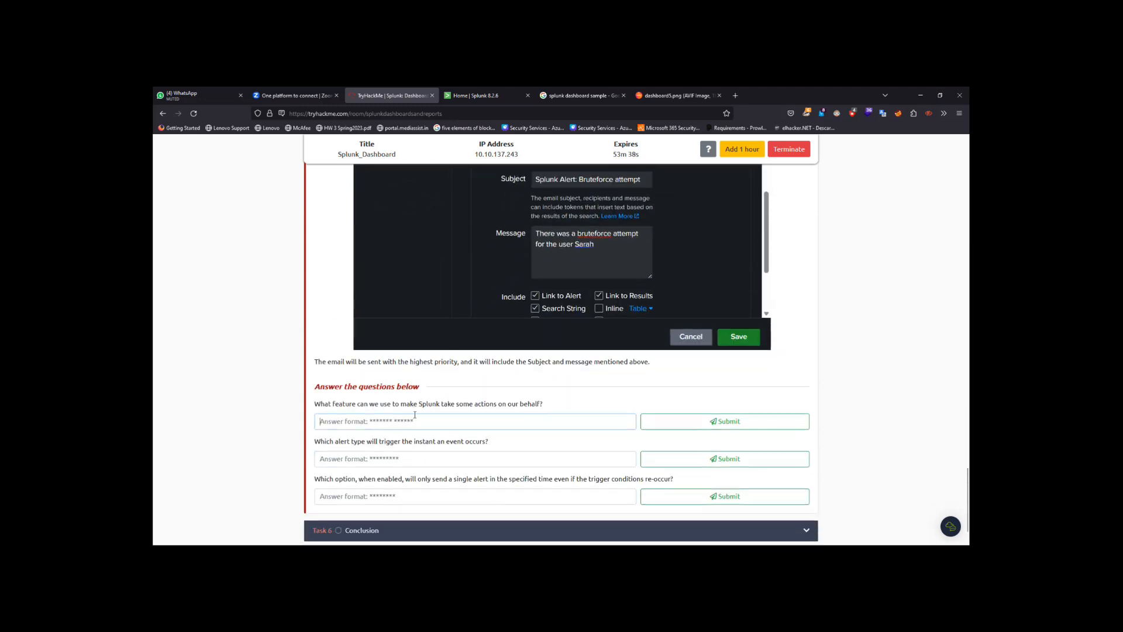
{"action": "type", "text": "gger actions"}
{"action": "key", "text": "Return"}
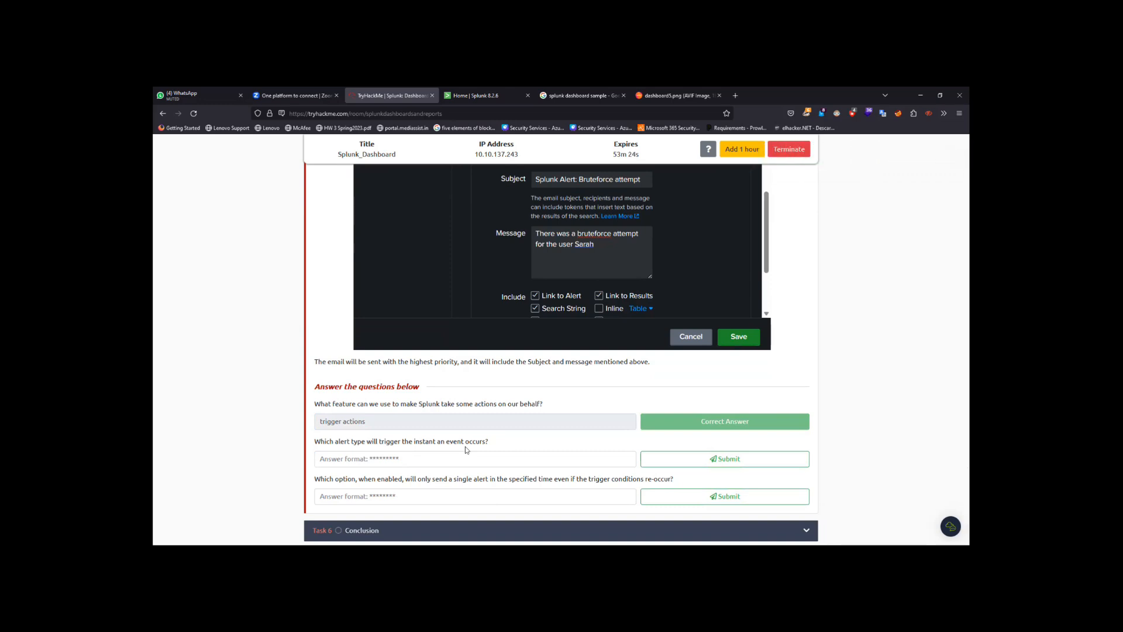
Search Task 5's alert screenshots and explanations for the alert type that triggers the instant an event occurs.
{"action": "scroll", "coordinate": [466, 447], "scroll_direction": "up", "scroll_amount": 3}
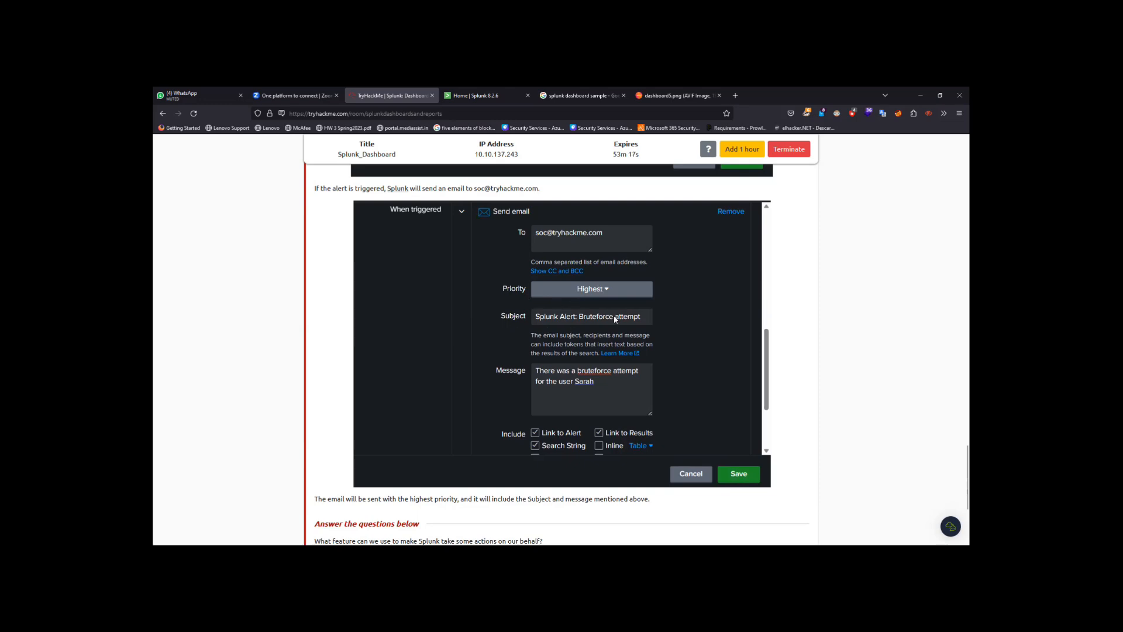
{"action": "scroll", "coordinate": [614, 319], "scroll_direction": "up", "scroll_amount": 4}
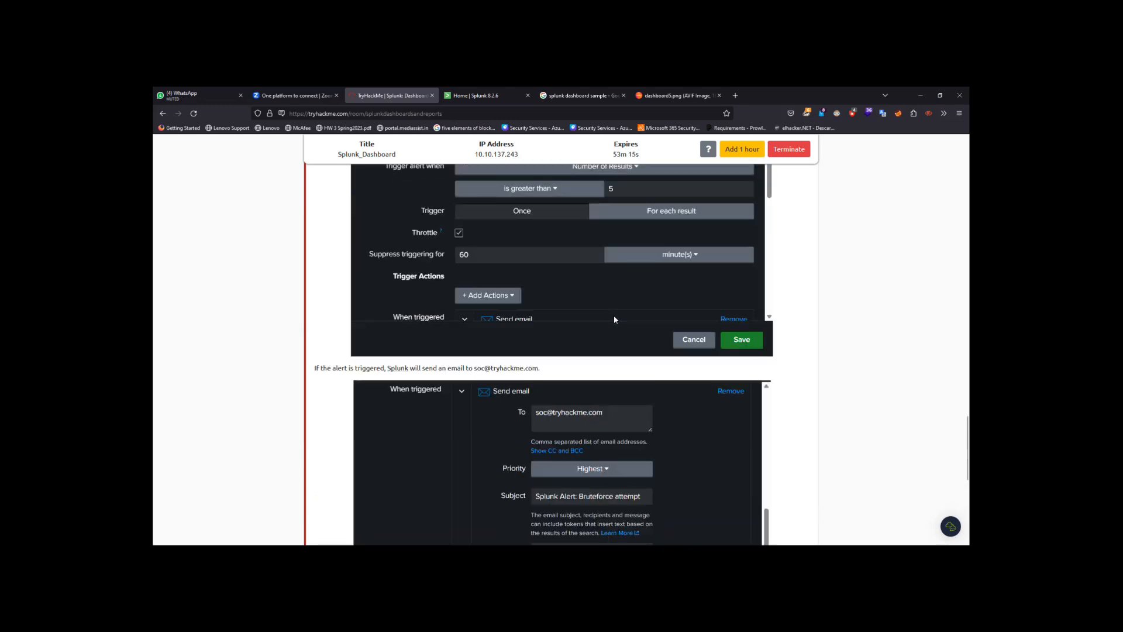
{"action": "scroll", "coordinate": [614, 319], "scroll_direction": "up", "scroll_amount": 2}
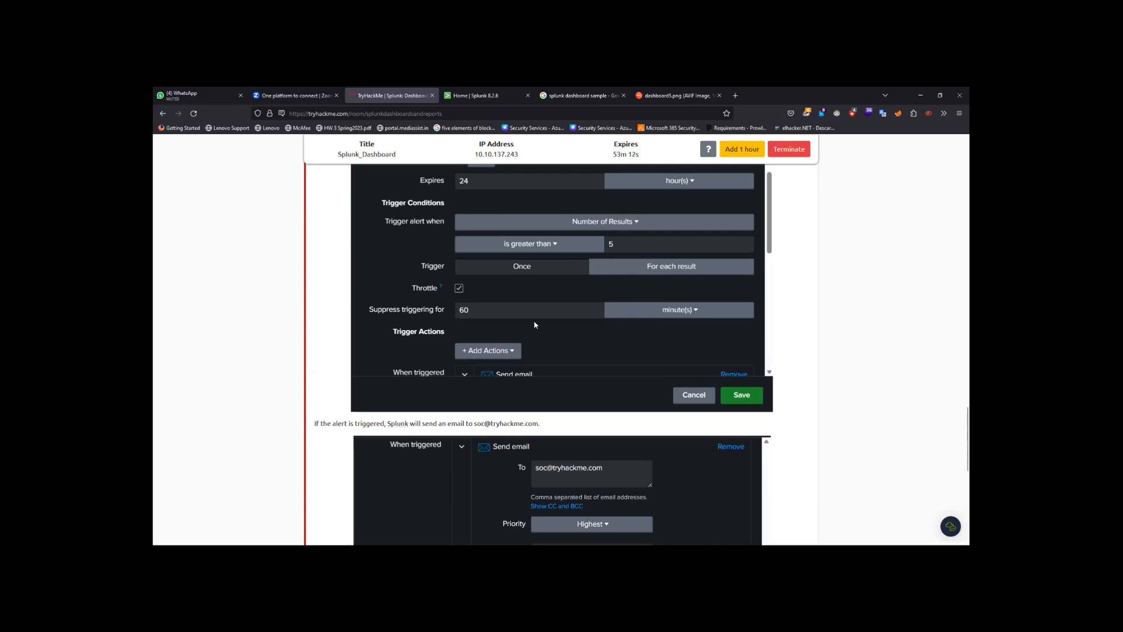
{"action": "scroll", "coordinate": [533, 325], "scroll_direction": "down", "scroll_amount": 7}
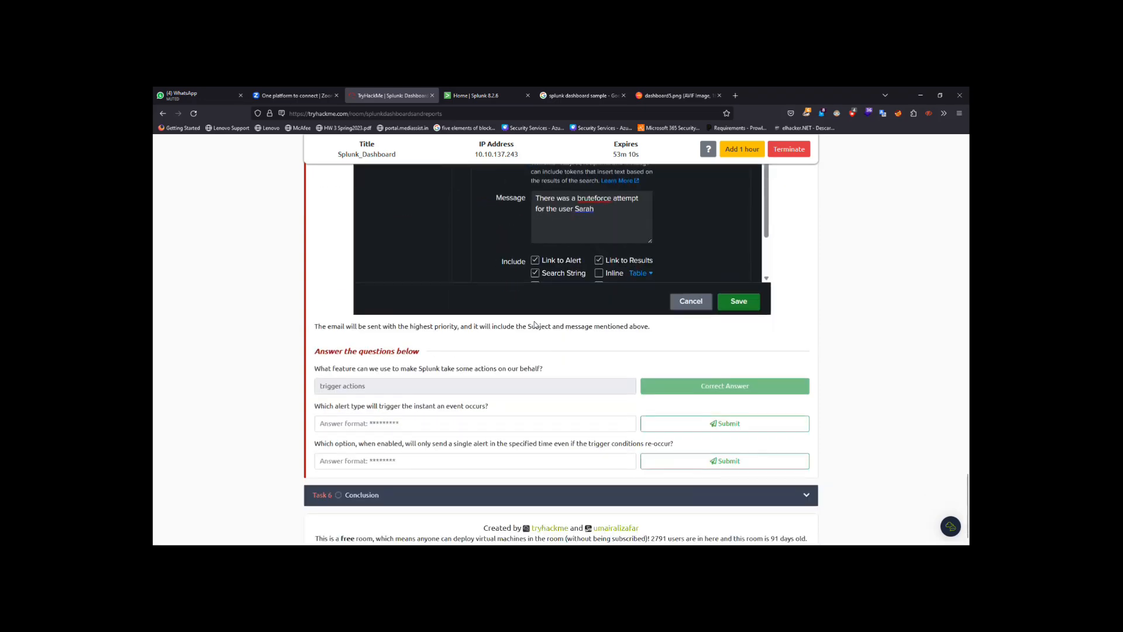
{"action": "scroll", "coordinate": [437, 404], "scroll_direction": "up", "scroll_amount": 5}
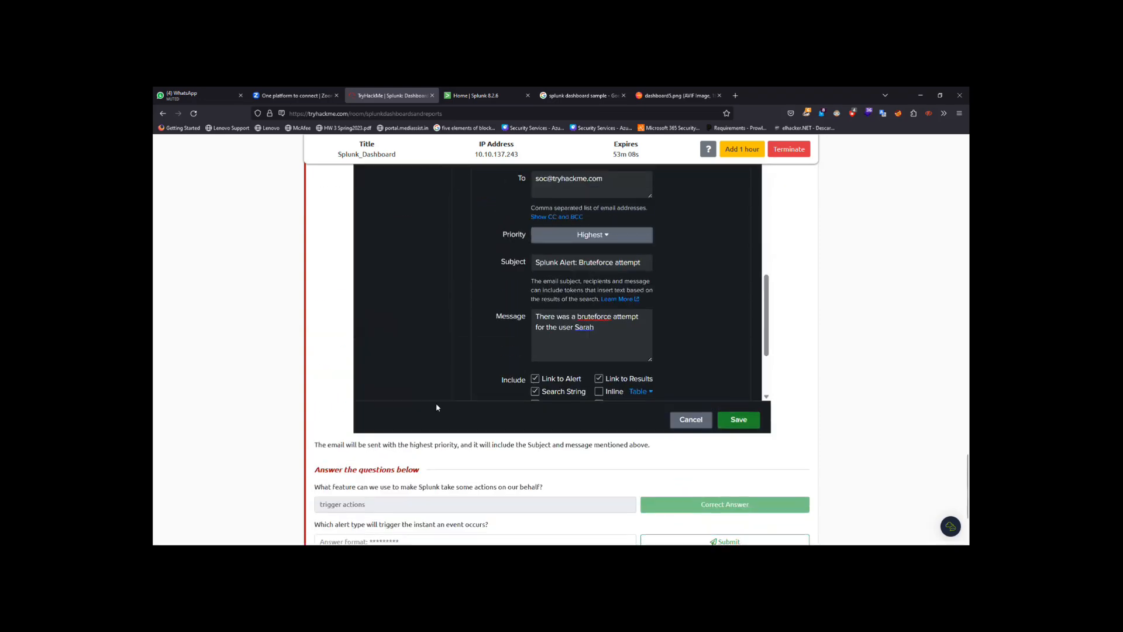
{"action": "scroll", "coordinate": [436, 408], "scroll_direction": "up", "scroll_amount": 5}
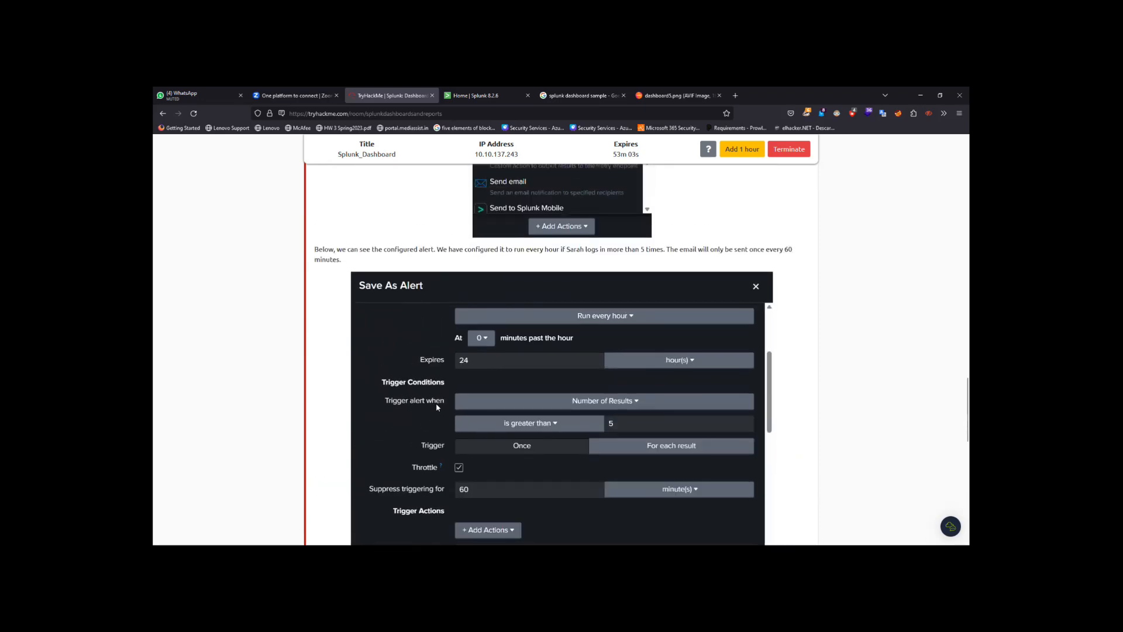
{"action": "scroll", "coordinate": [436, 408], "scroll_direction": "up", "scroll_amount": 3}
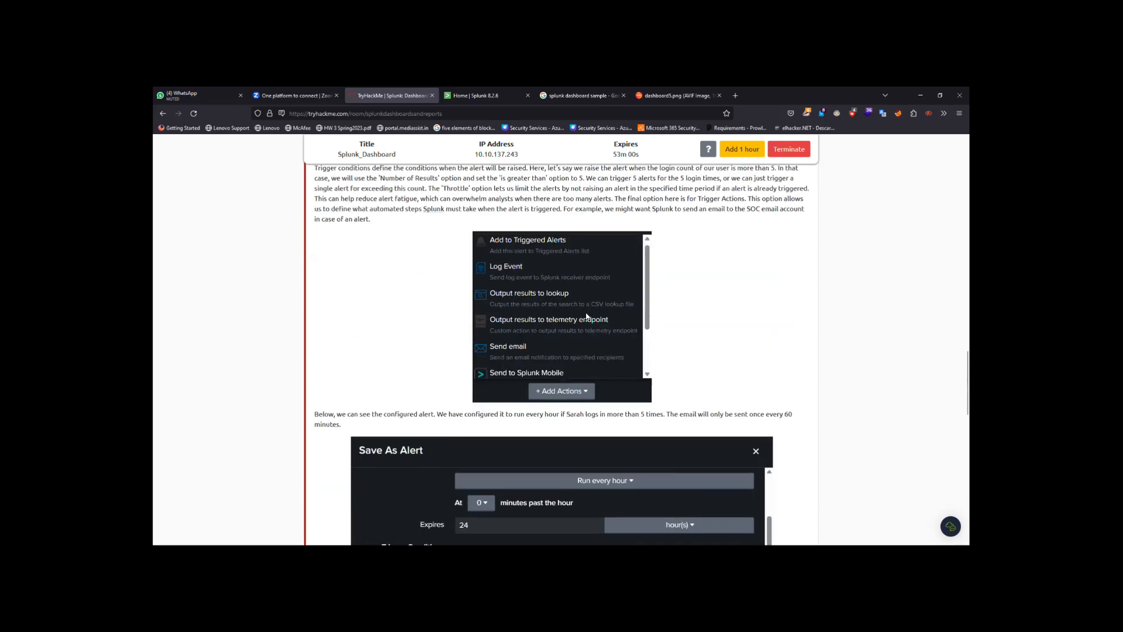
{"action": "scroll", "coordinate": [586, 316], "scroll_direction": "up", "scroll_amount": 6}
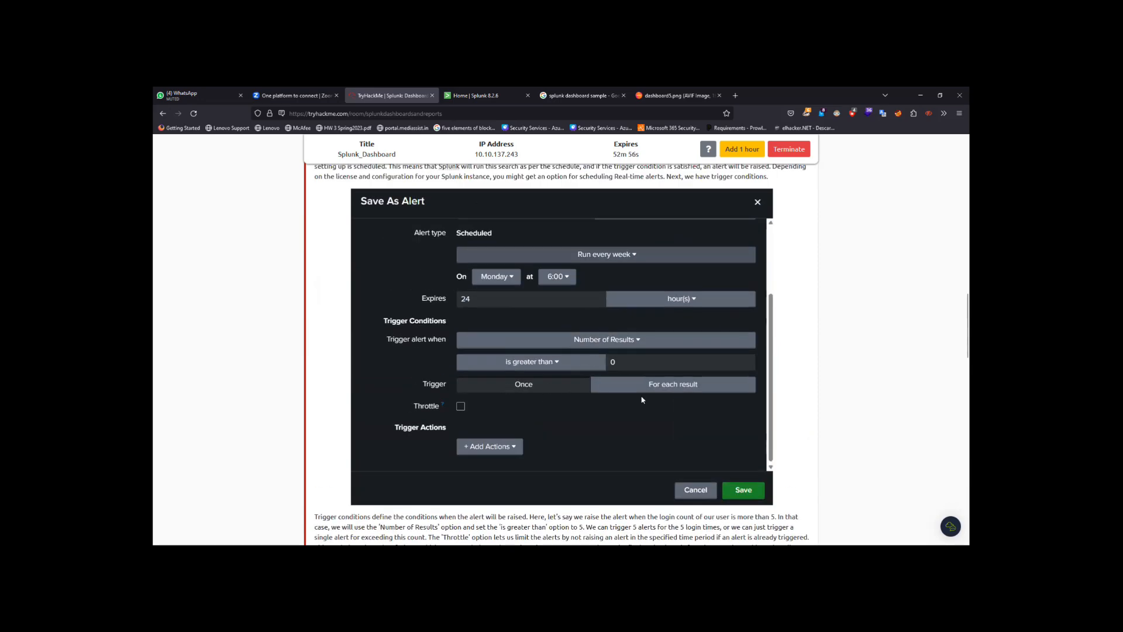
{"action": "scroll", "coordinate": [529, 442], "scroll_direction": "down", "scroll_amount": 2}
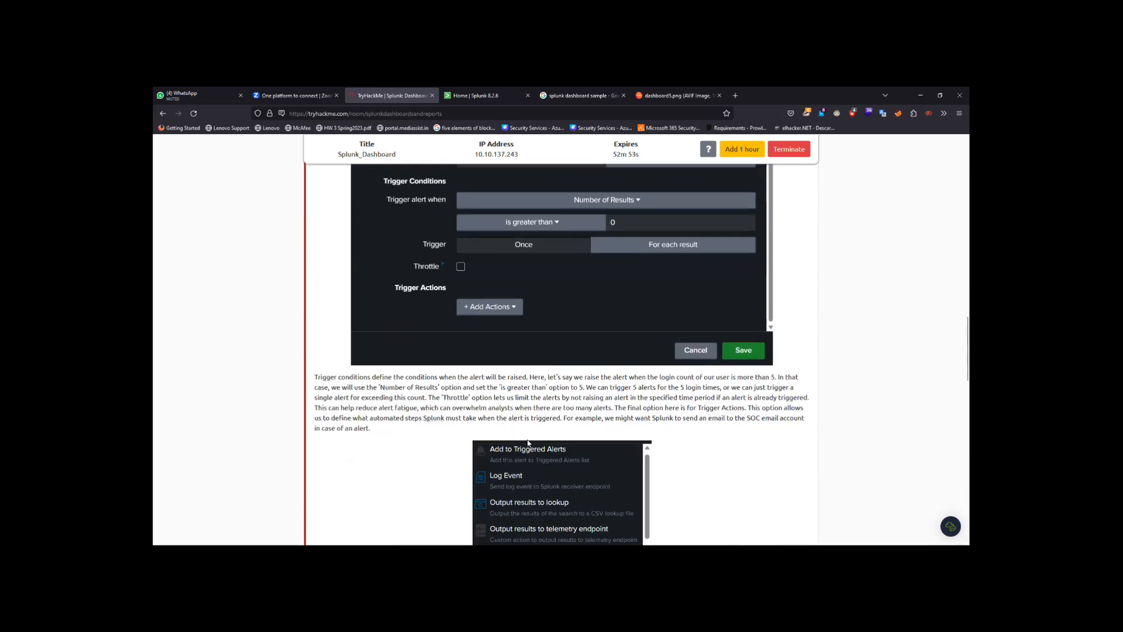
{"action": "scroll", "coordinate": [563, 432], "scroll_direction": "down", "scroll_amount": 2}
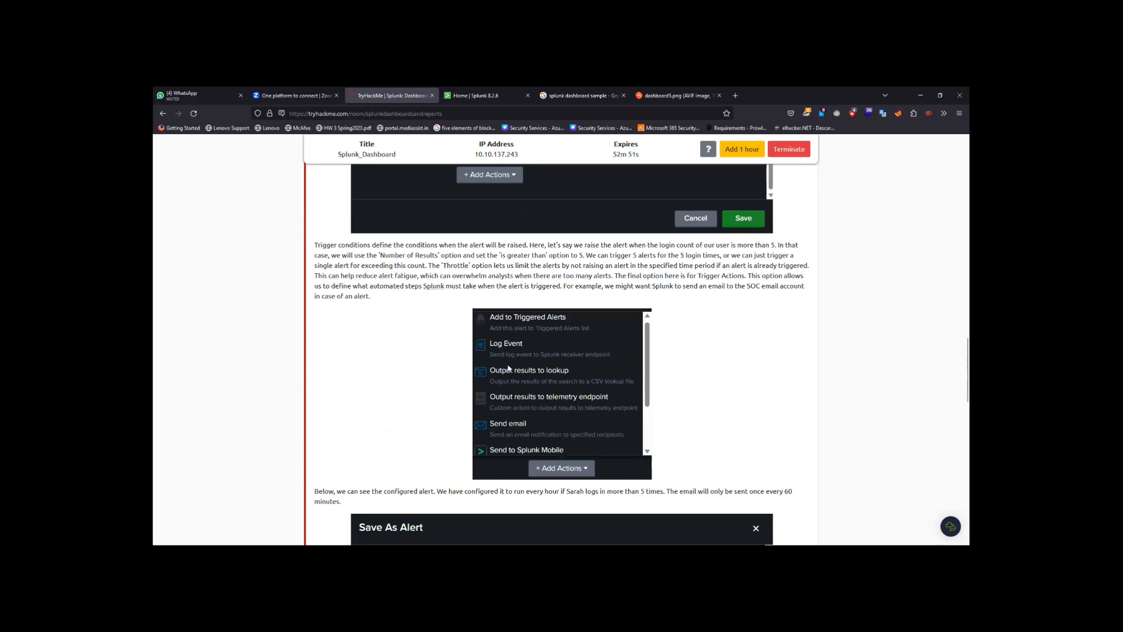
{"action": "scroll", "coordinate": [528, 425], "scroll_direction": "down", "scroll_amount": 2}
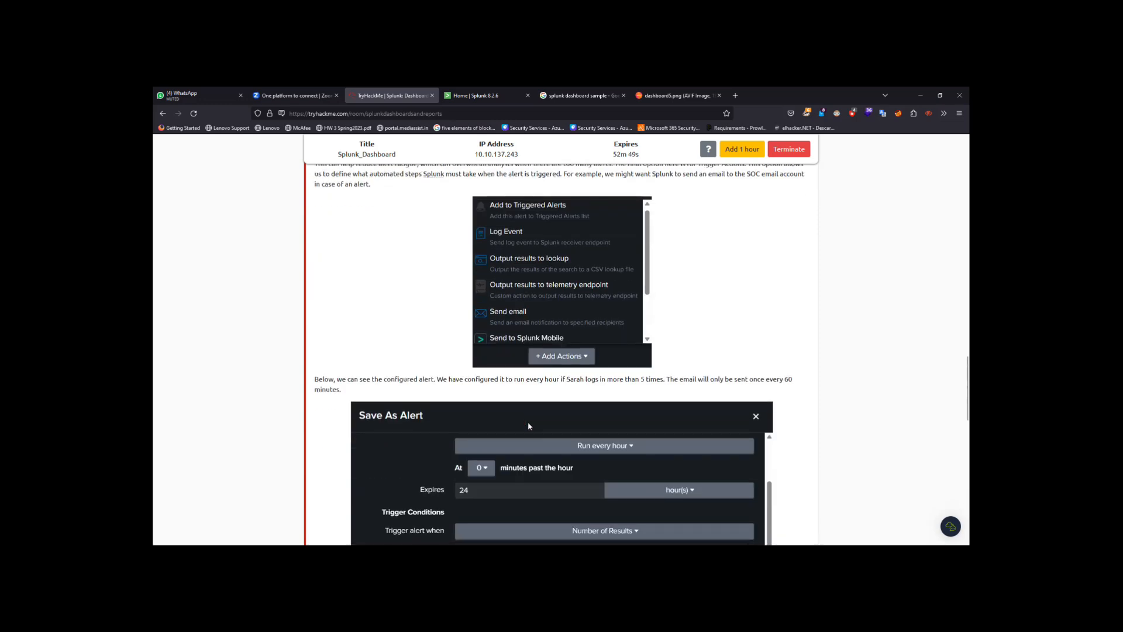
{"action": "scroll", "coordinate": [528, 426], "scroll_direction": "down", "scroll_amount": 3}
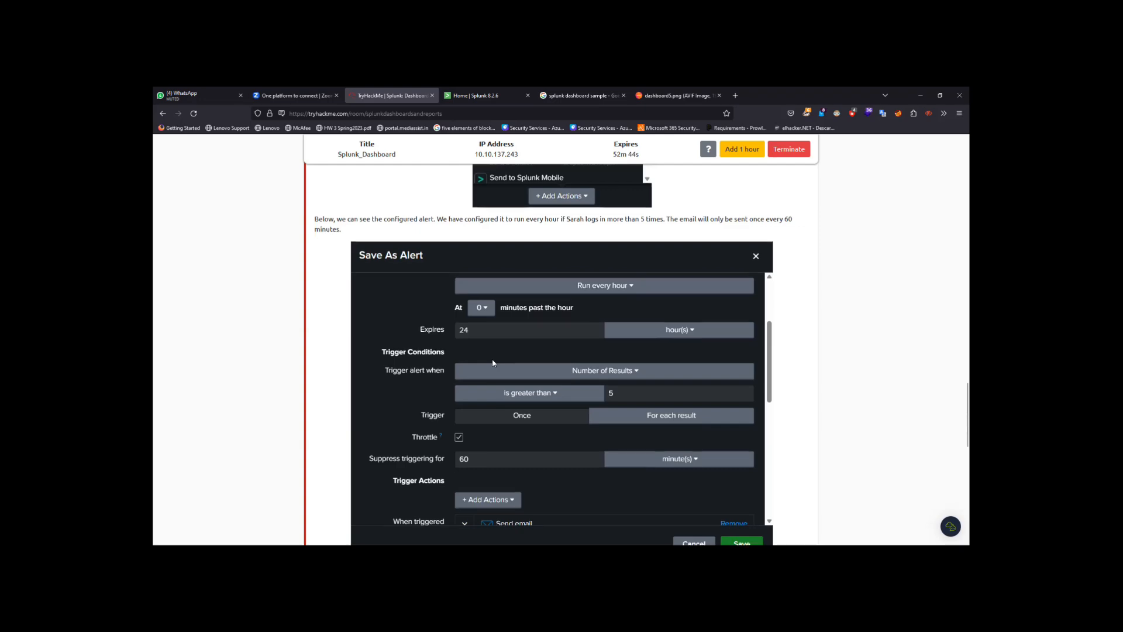
{"action": "scroll", "coordinate": [493, 363], "scroll_direction": "down", "scroll_amount": 3}
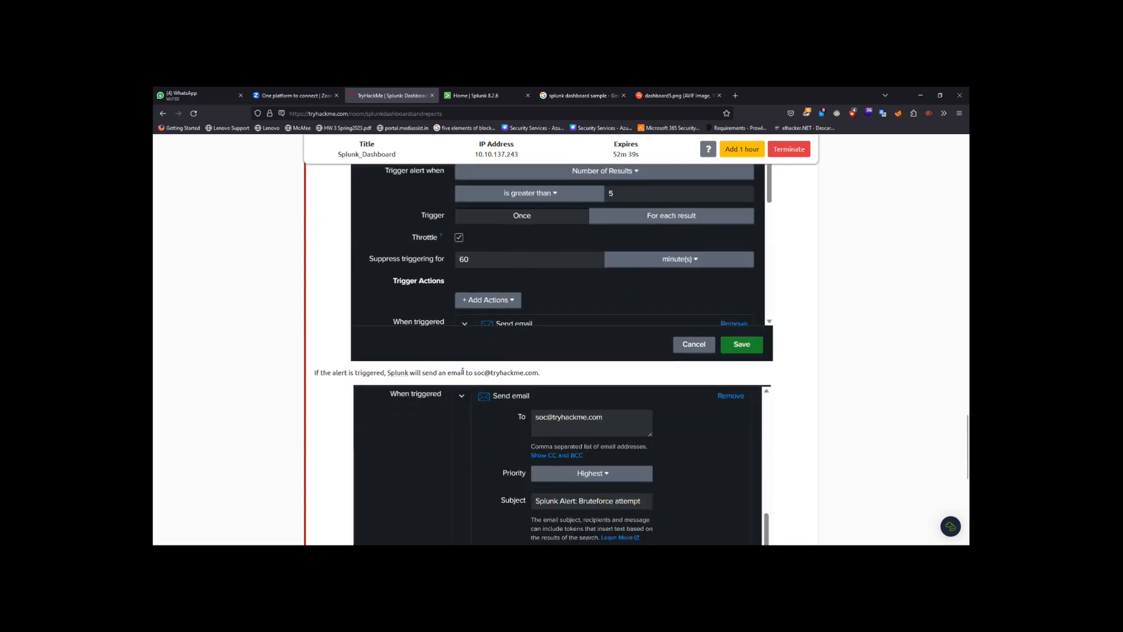
{"action": "scroll", "coordinate": [501, 392], "scroll_direction": "down", "scroll_amount": 2}
{"action": "scroll", "coordinate": [501, 392], "scroll_direction": "down", "scroll_amount": 4}
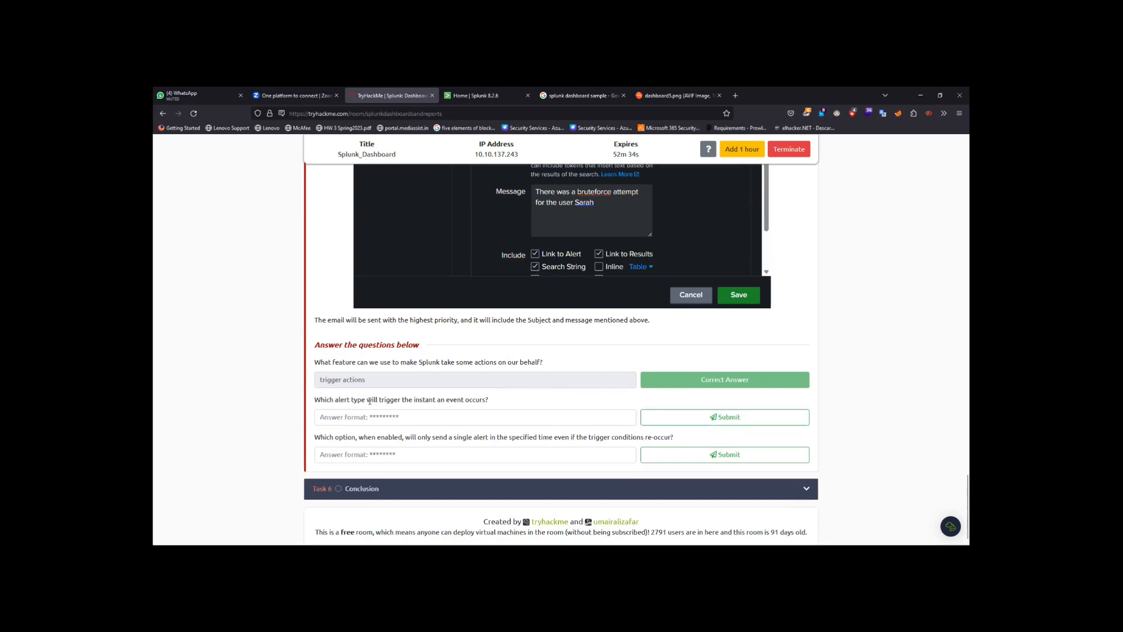
Try "highest" as the answer to the question about the alert type that triggers instantly.
{"action": "left_click", "coordinate": [412, 422]}
{"action": "type", "text": "highest"}
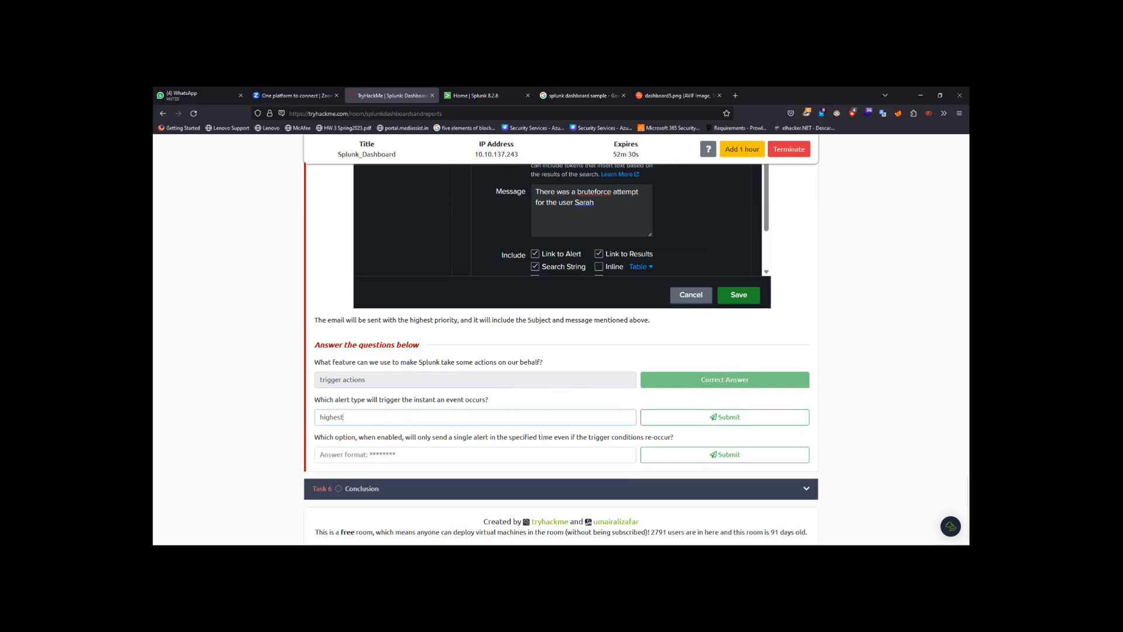
{"action": "key", "text": "Return"}
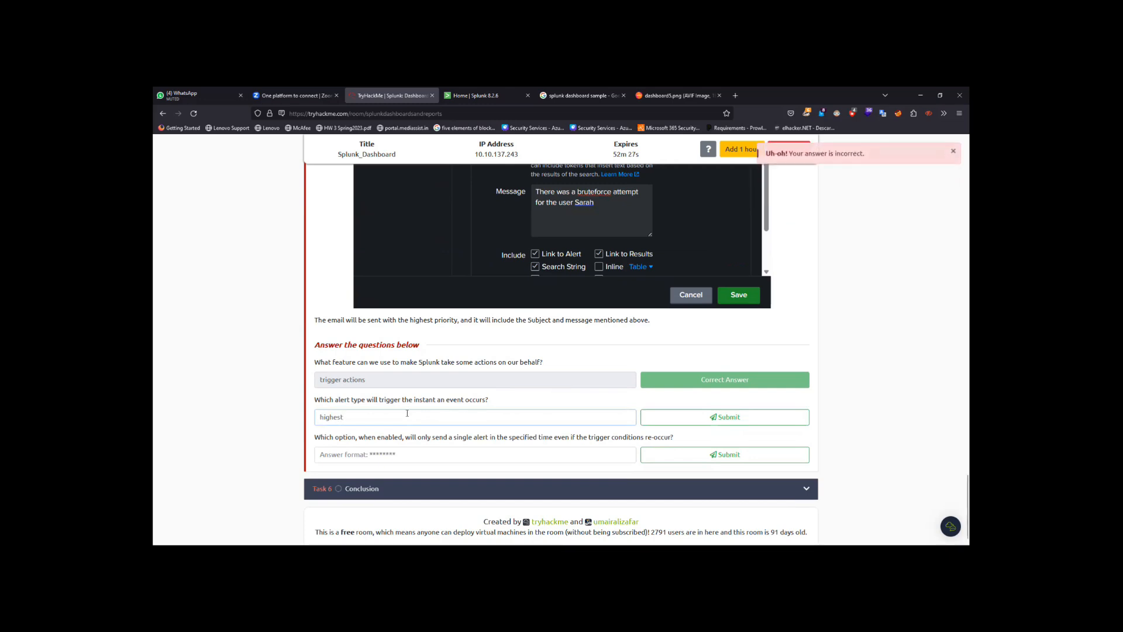
Replace the instant alert type answer with "bruteforce" and submit it.
{"action": "scroll", "coordinate": [360, 413], "scroll_direction": "up", "scroll_amount": 2}
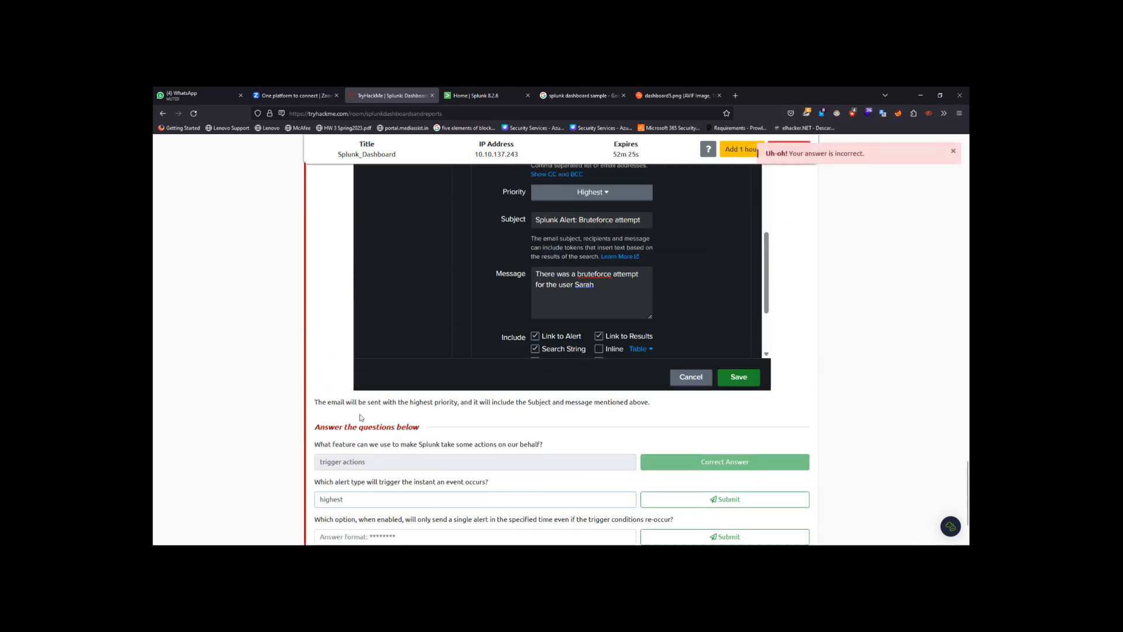
{"action": "scroll", "coordinate": [362, 432], "scroll_direction": "down", "scroll_amount": 1}
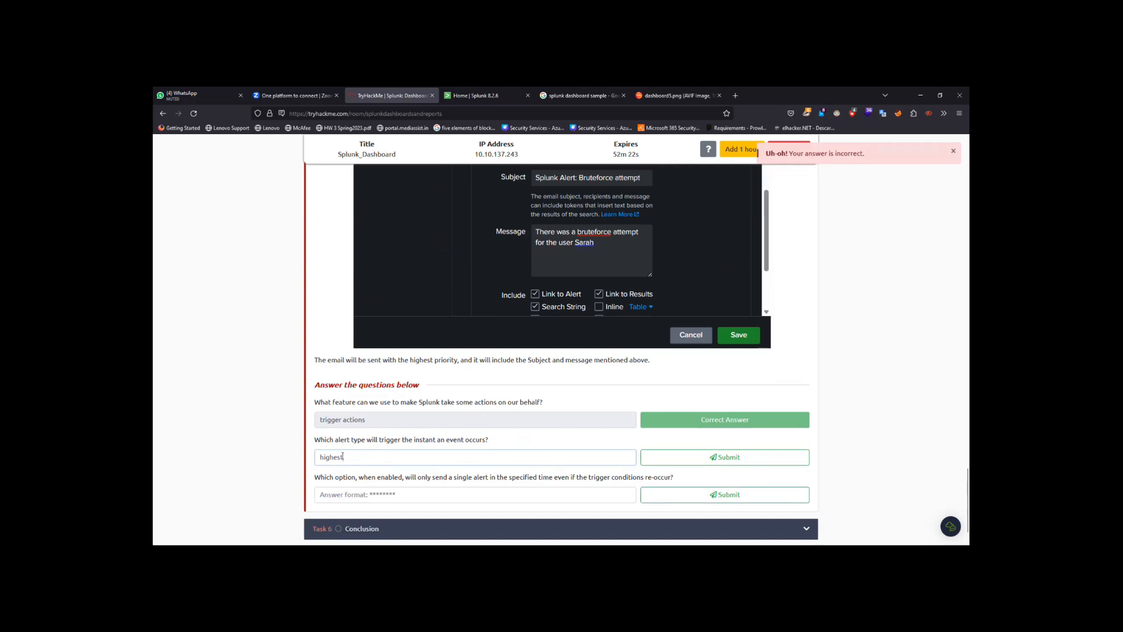
{"action": "left_click_drag", "start_coordinate": [348, 457], "coordinate": [305, 460]}
{"action": "type", "text": "bruteforce"}
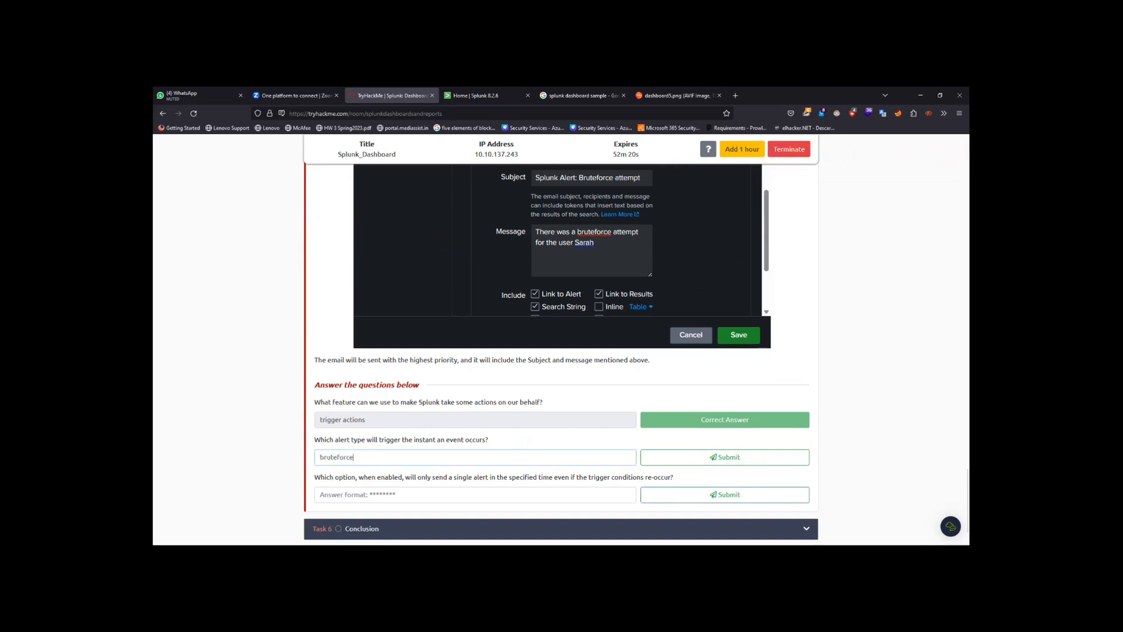
{"action": "key", "text": "Return"}
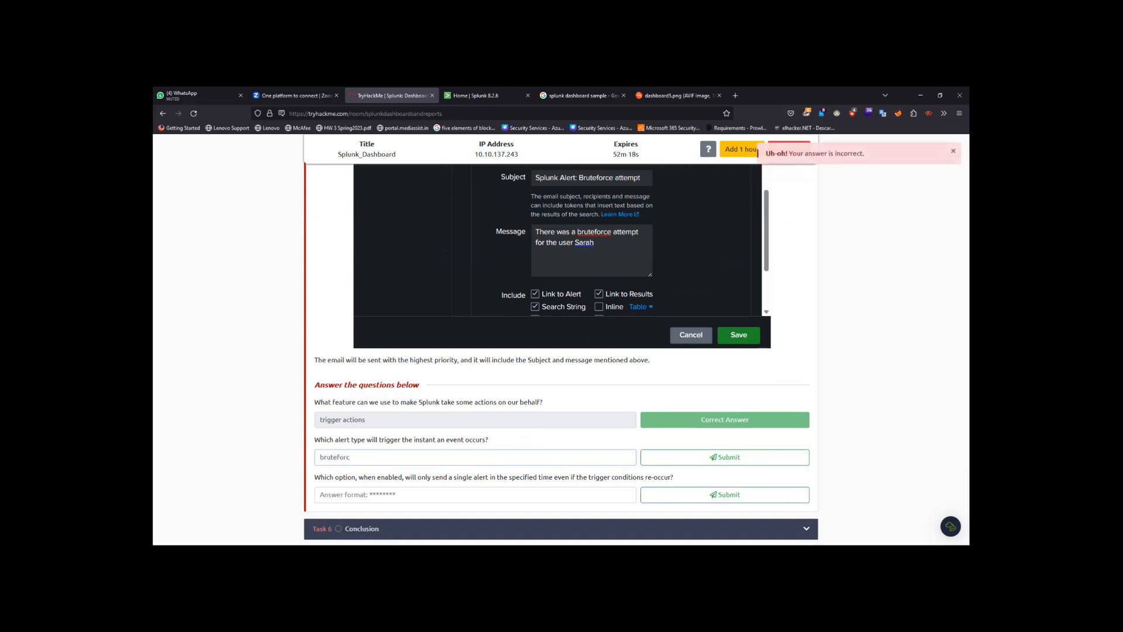
Clear the "bruteforce" answer from the question about the alert type that triggers the instant an event occurs.
{"action": "key", "text": "BackSpace"}
{"action": "key", "text": "BackSpace"}
{"action": "key", "text": "BackSpace"}
{"action": "key", "text": "BackSpace"}
{"action": "key", "text": "BackSpace"}
{"action": "key", "text": "BackSpace"}
{"action": "key", "text": "BackSpace"}
{"action": "key", "text": "BackSpace"}
{"action": "key", "text": "BackSpace"}
{"action": "key", "text": "BackSpace"}
Examine Task 5's alert screenshots and the trigger conditions explanation for the alert type that triggers instantly.
{"action": "left_click_drag", "start_coordinate": [413, 440], "coordinate": [443, 442]}
{"action": "scroll", "coordinate": [495, 439], "scroll_direction": "up", "scroll_amount": 4}
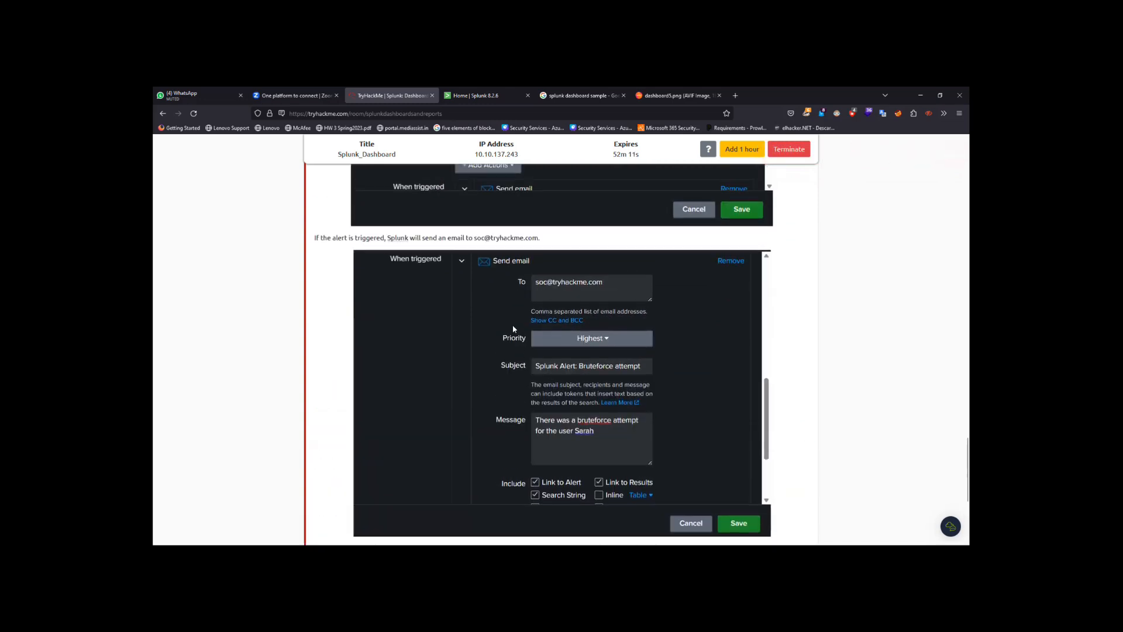
{"action": "scroll", "coordinate": [520, 349], "scroll_direction": "up", "scroll_amount": 3}
{"action": "scroll", "coordinate": [514, 329], "scroll_direction": "up", "scroll_amount": 1}
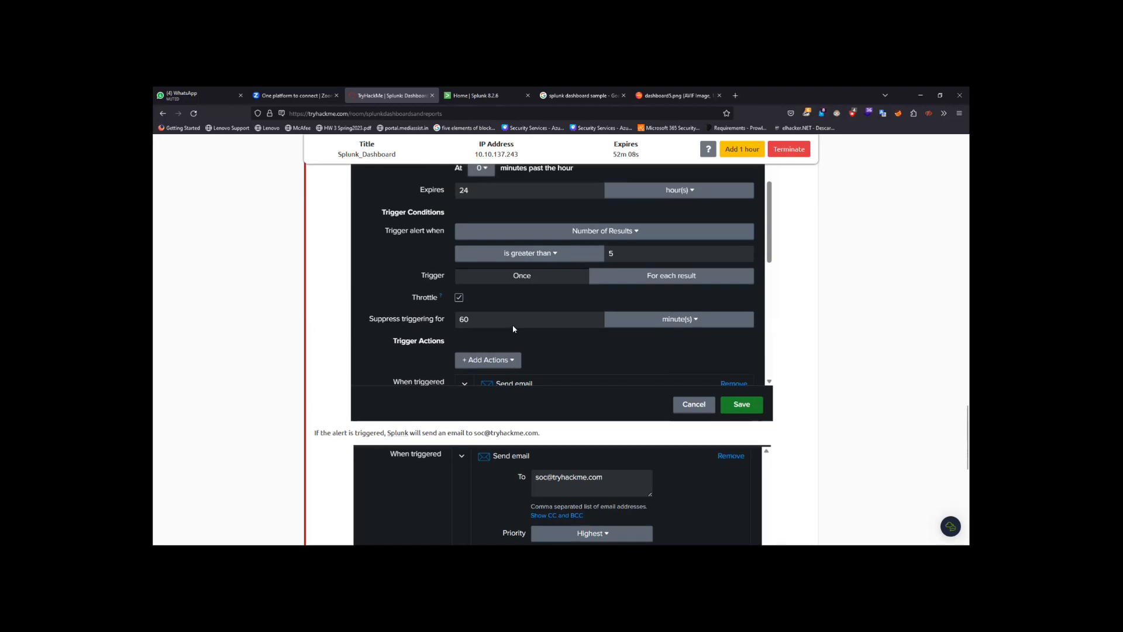
{"action": "scroll", "coordinate": [513, 329], "scroll_direction": "up", "scroll_amount": 1}
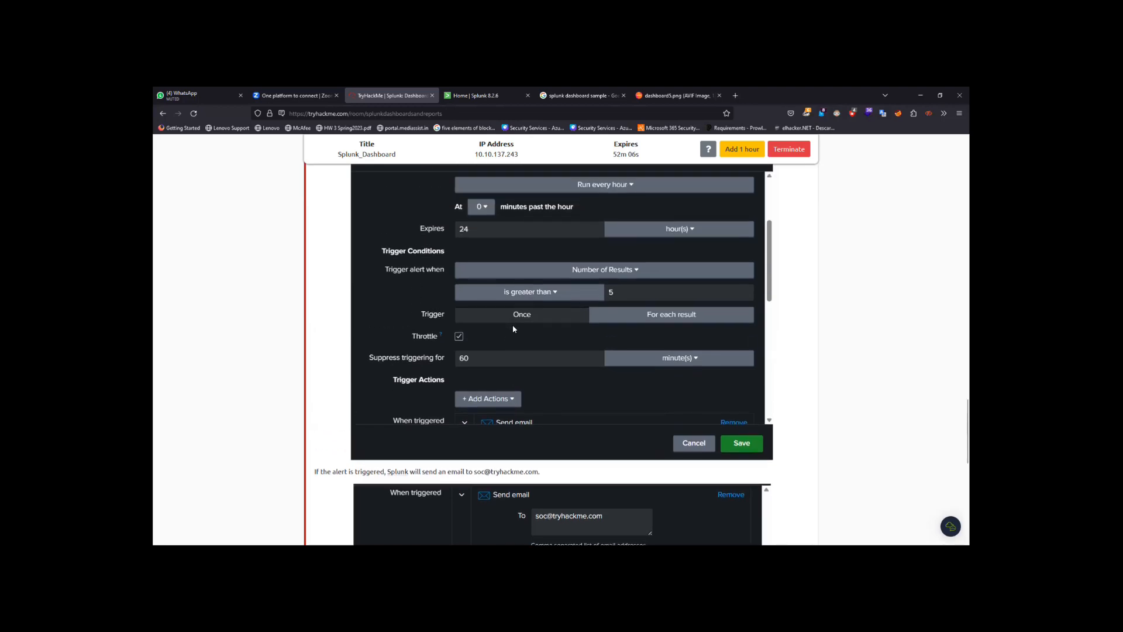
{"action": "scroll", "coordinate": [514, 329], "scroll_direction": "down", "scroll_amount": 8}
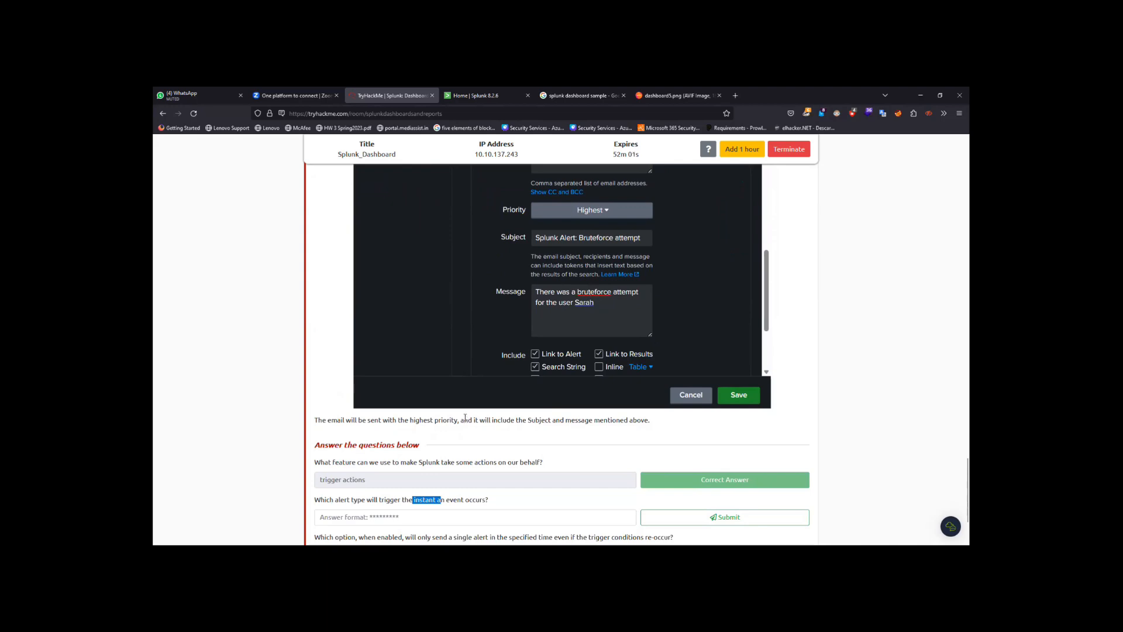
{"action": "scroll", "coordinate": [463, 431], "scroll_direction": "up", "scroll_amount": 7}
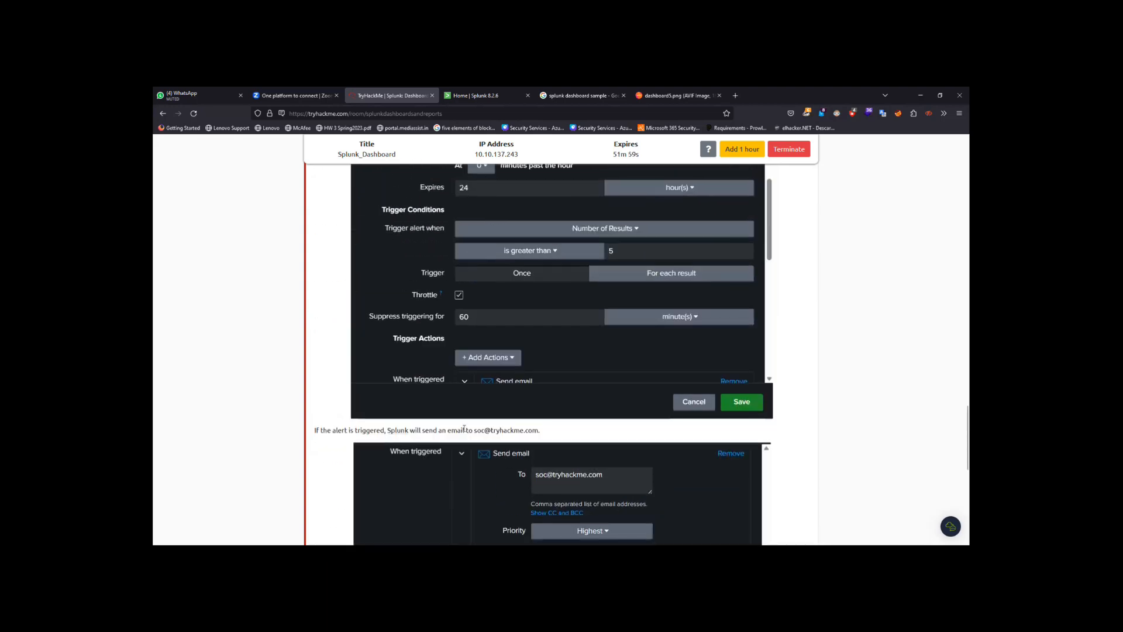
{"action": "scroll", "coordinate": [463, 430], "scroll_direction": "up", "scroll_amount": 5}
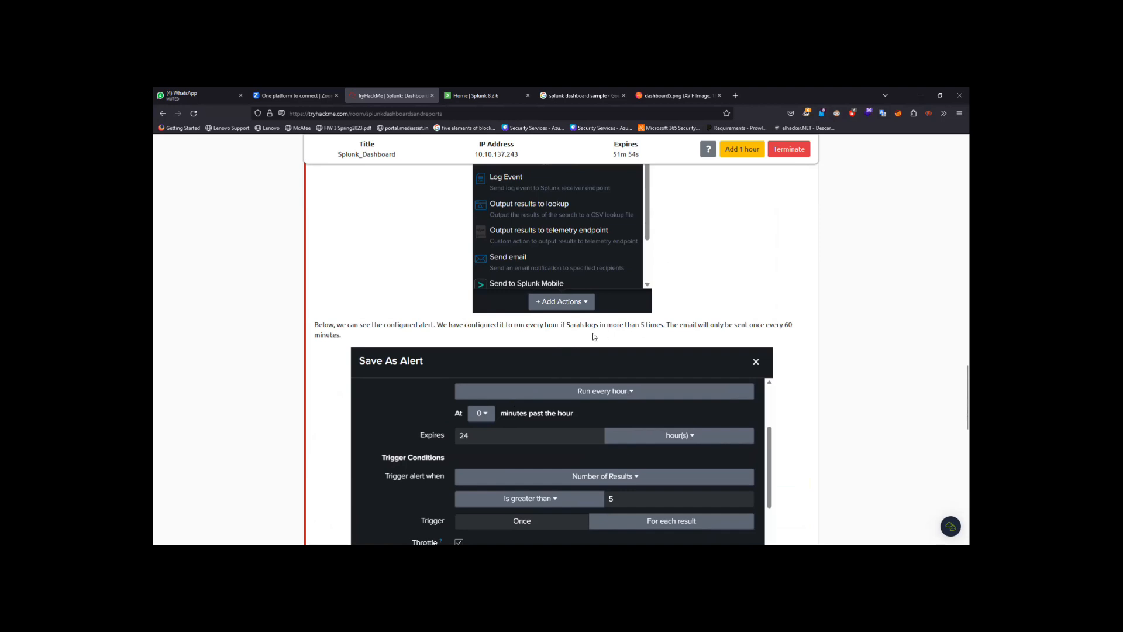
{"action": "scroll", "coordinate": [593, 336], "scroll_direction": "up", "scroll_amount": 5}
{"action": "left_click_drag", "start_coordinate": [573, 299], "coordinate": [760, 319]}
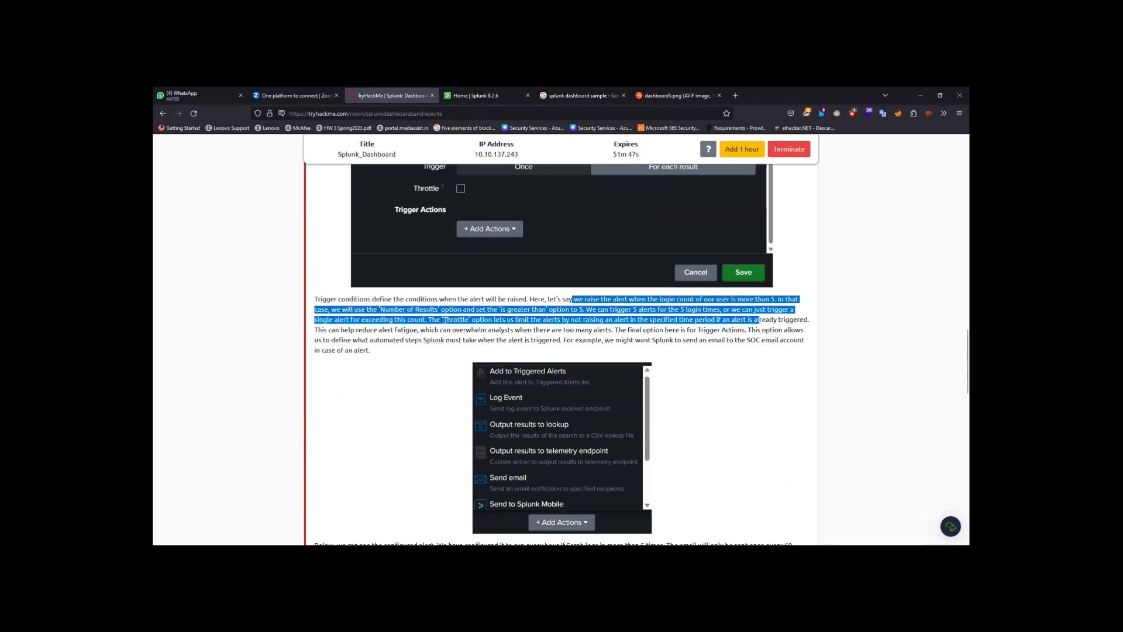
{"action": "left_click_drag", "start_coordinate": [442, 319], "coordinate": [471, 319]}
{"action": "scroll", "coordinate": [471, 321], "scroll_direction": "down", "scroll_amount": 15}
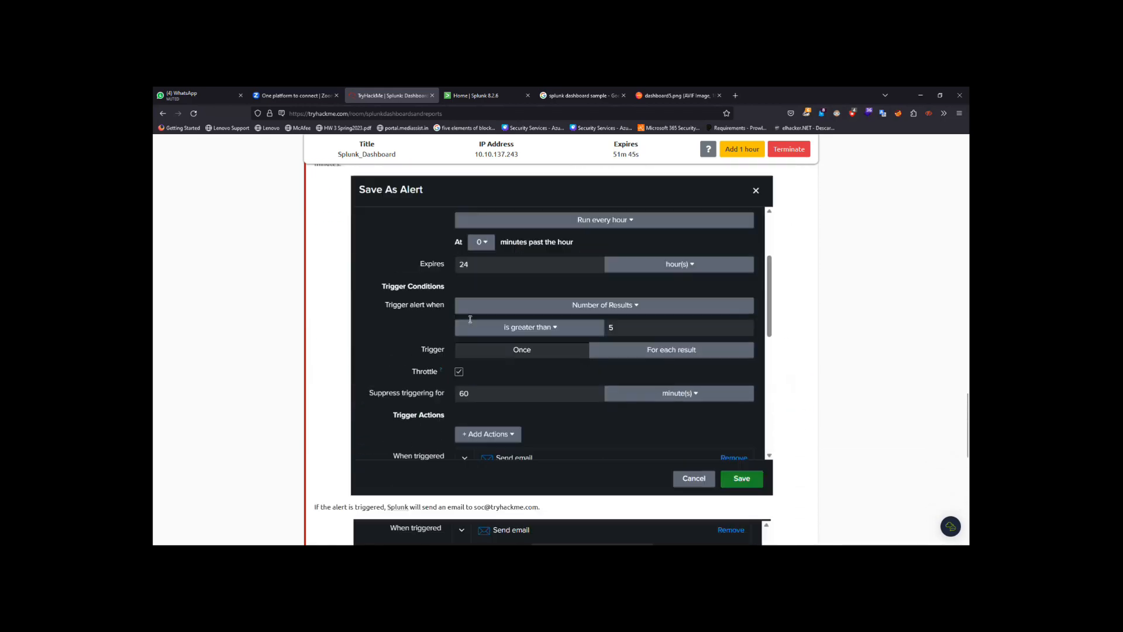
Try "throttle" as the answer to the question about the alert type that triggers instantly.
{"action": "left_click", "coordinate": [409, 408]}
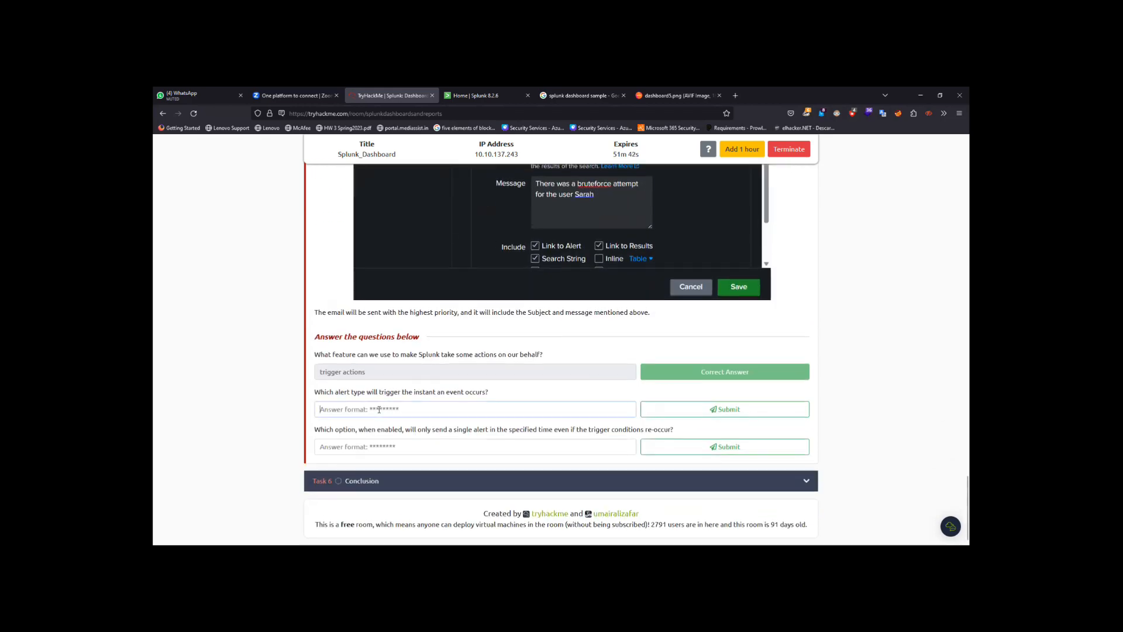
{"action": "type", "text": "throttle"}
{"action": "key", "text": "Return"}
Recheck the Throttle option's explanation and resubmit the instant alert type answer with a capital letter as "Throttle".
{"action": "scroll", "coordinate": [562, 339], "scroll_direction": "up", "scroll_amount": 8}
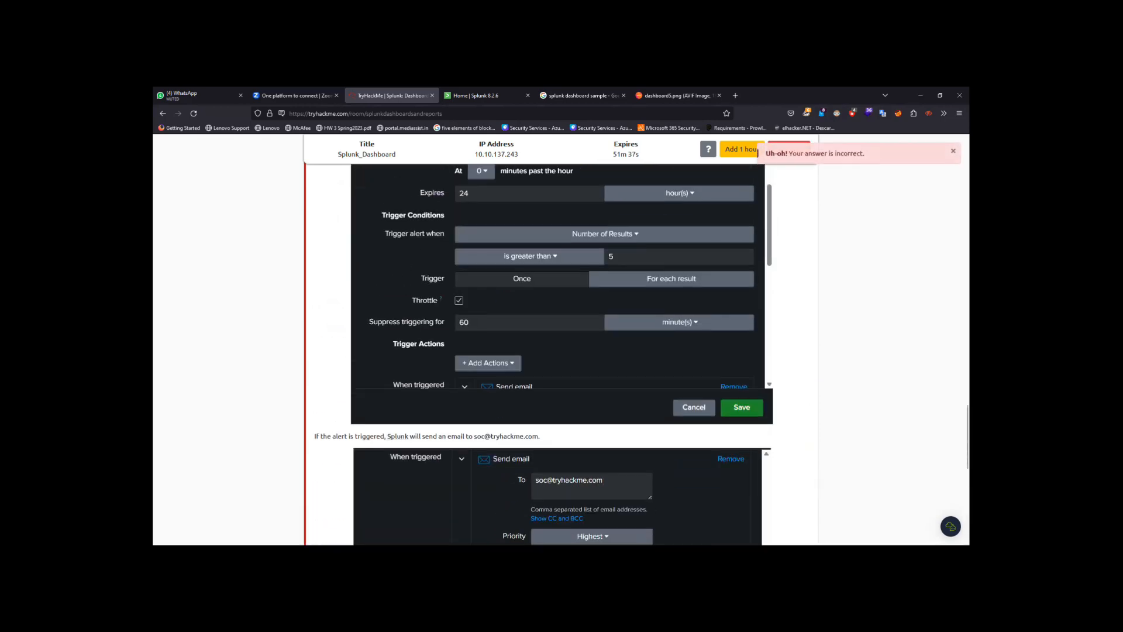
{"action": "scroll", "coordinate": [447, 303], "scroll_direction": "up", "scroll_amount": 4}
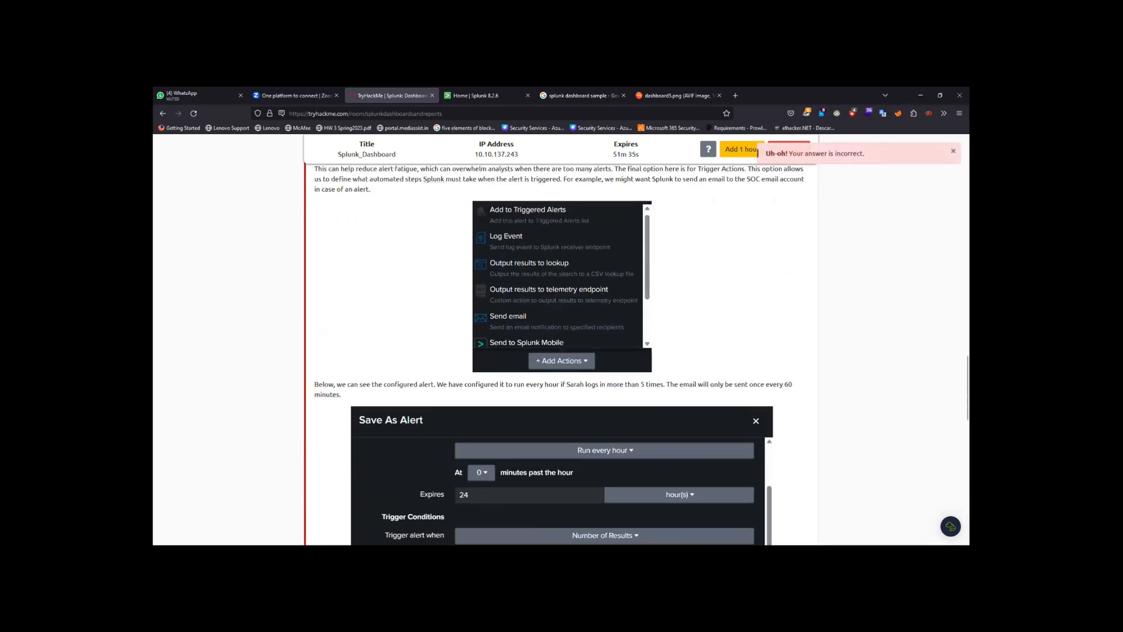
{"action": "left_click_drag", "start_coordinate": [443, 287], "coordinate": [469, 287]}
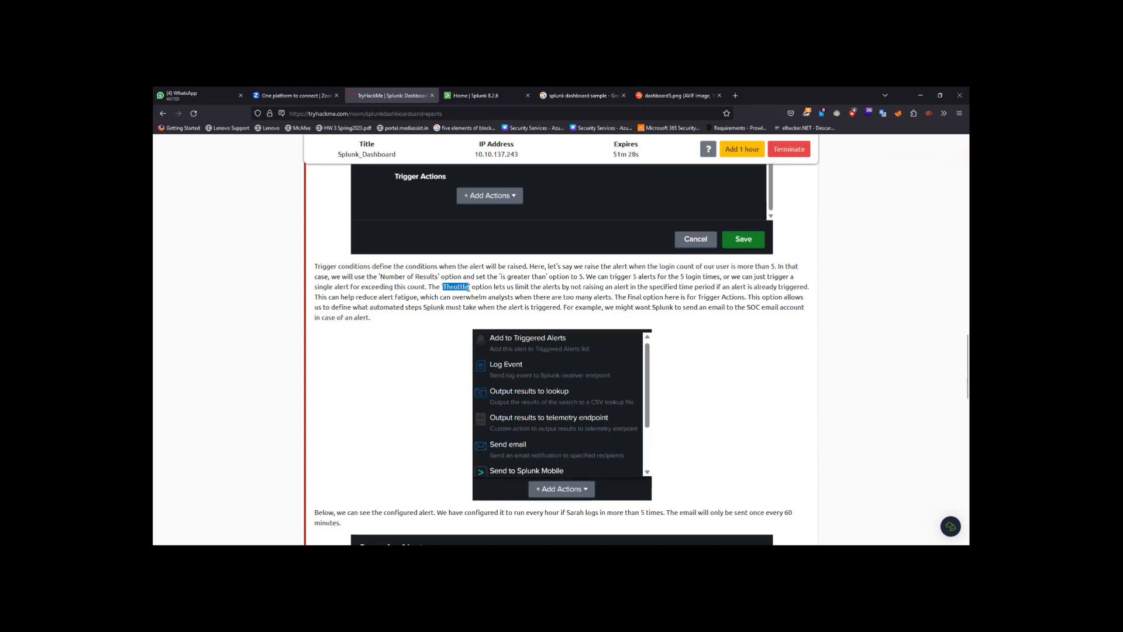
{"action": "scroll", "coordinate": [469, 287], "scroll_direction": "down", "scroll_amount": 10}
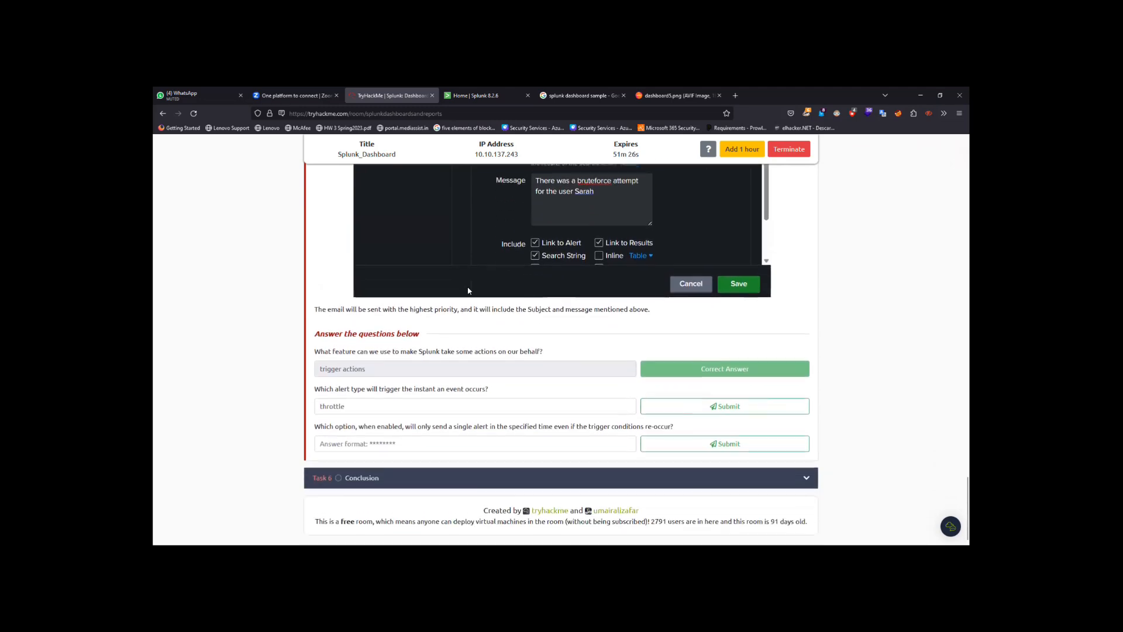
{"action": "left_click_drag", "start_coordinate": [347, 409], "coordinate": [303, 411]}
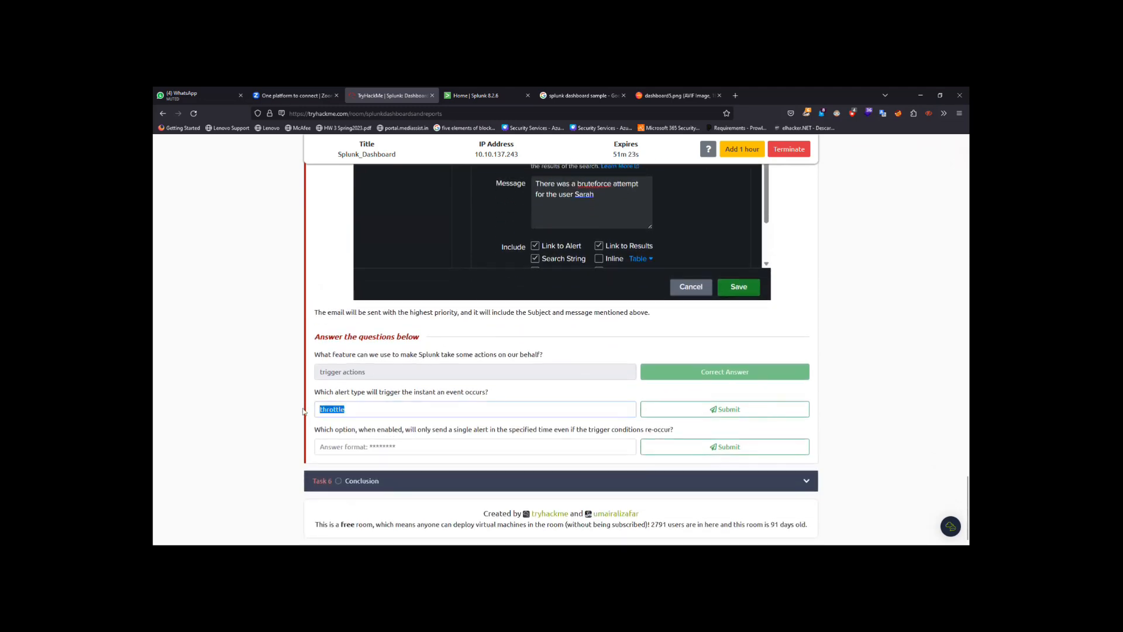
{"action": "type", "text": "Throttle"}
{"action": "key", "text": "Return"}
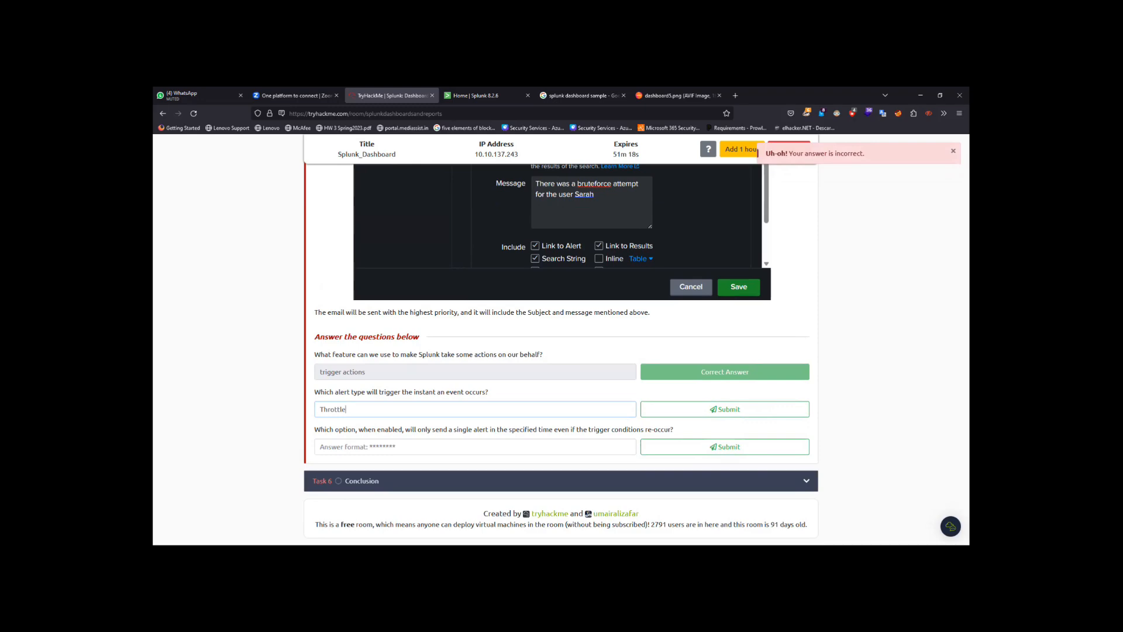
Reread the trigger conditions explanation, replace the instant alert type answer with "triggered" and submit it.
{"action": "scroll", "coordinate": [561, 339], "scroll_direction": "up", "scroll_amount": 15}
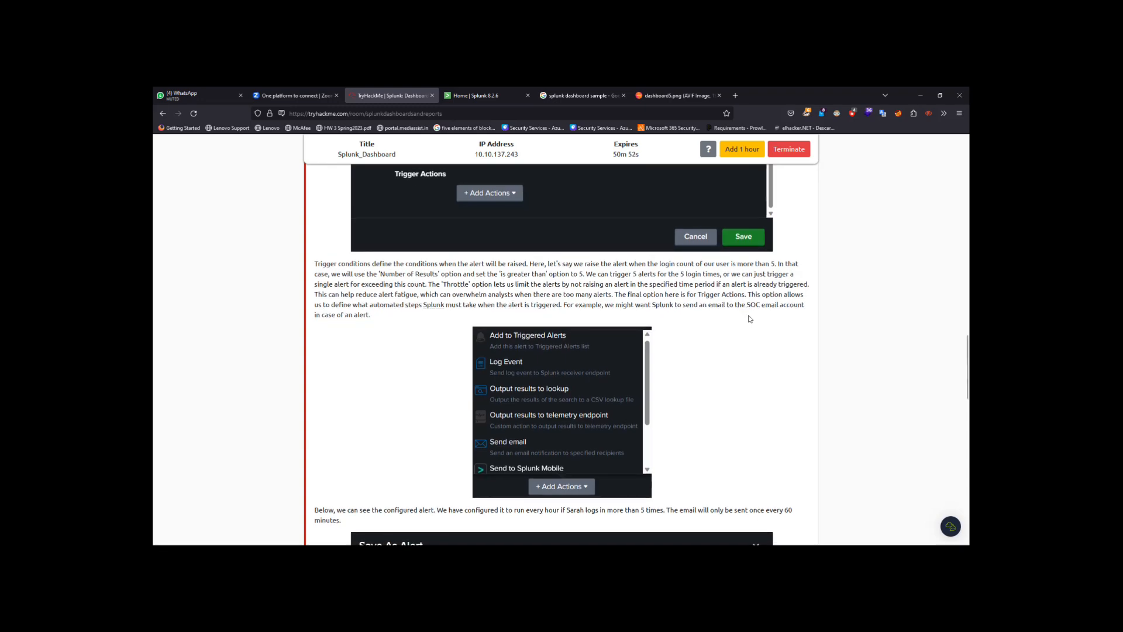
{"action": "scroll", "coordinate": [749, 319], "scroll_direction": "down", "scroll_amount": 10}
{"action": "scroll", "coordinate": [750, 318], "scroll_direction": "down", "scroll_amount": 3}
{"action": "left_click", "coordinate": [363, 414]}
{"action": "type", "text": "Throttle"}
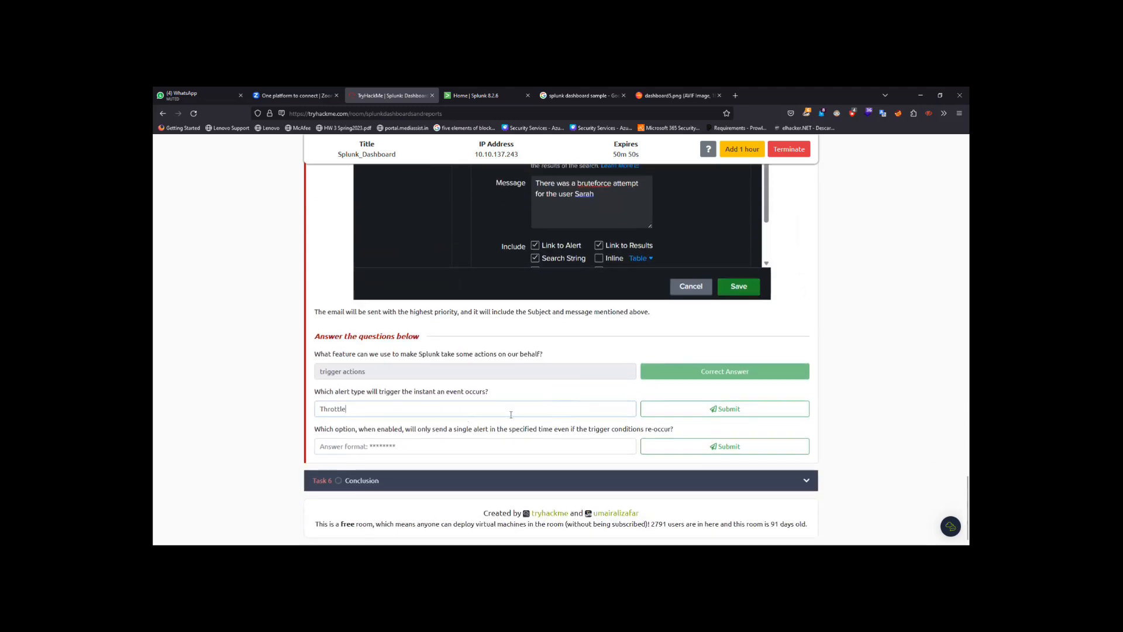
{"action": "double_click", "coordinate": [326, 407]}
{"action": "type", "text": "triggered"}
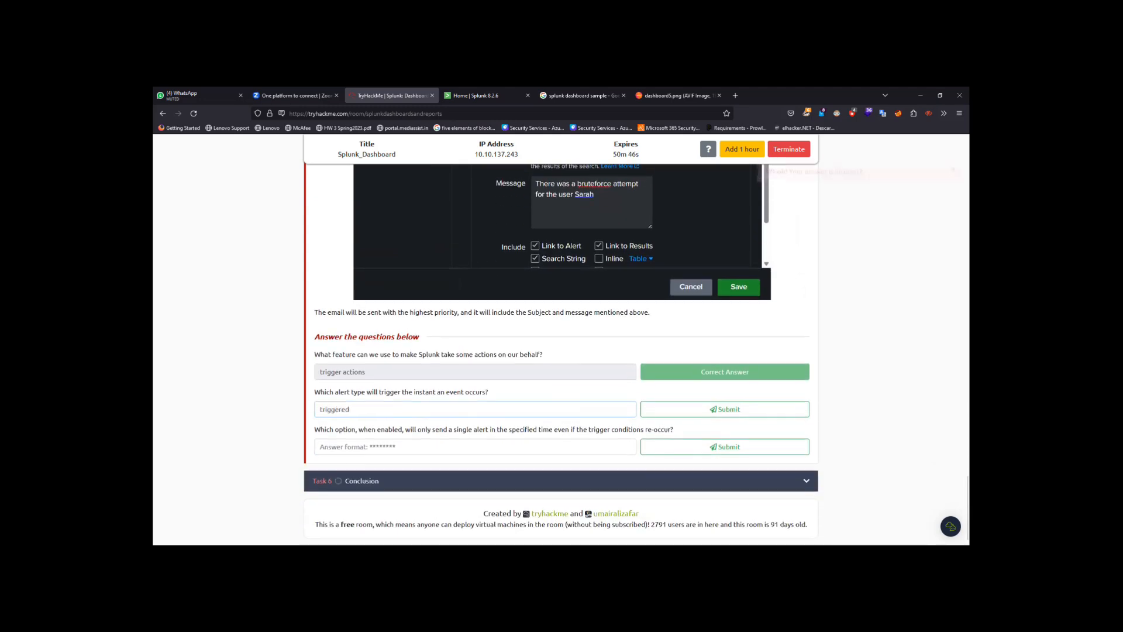
{"action": "key", "text": "Return"}
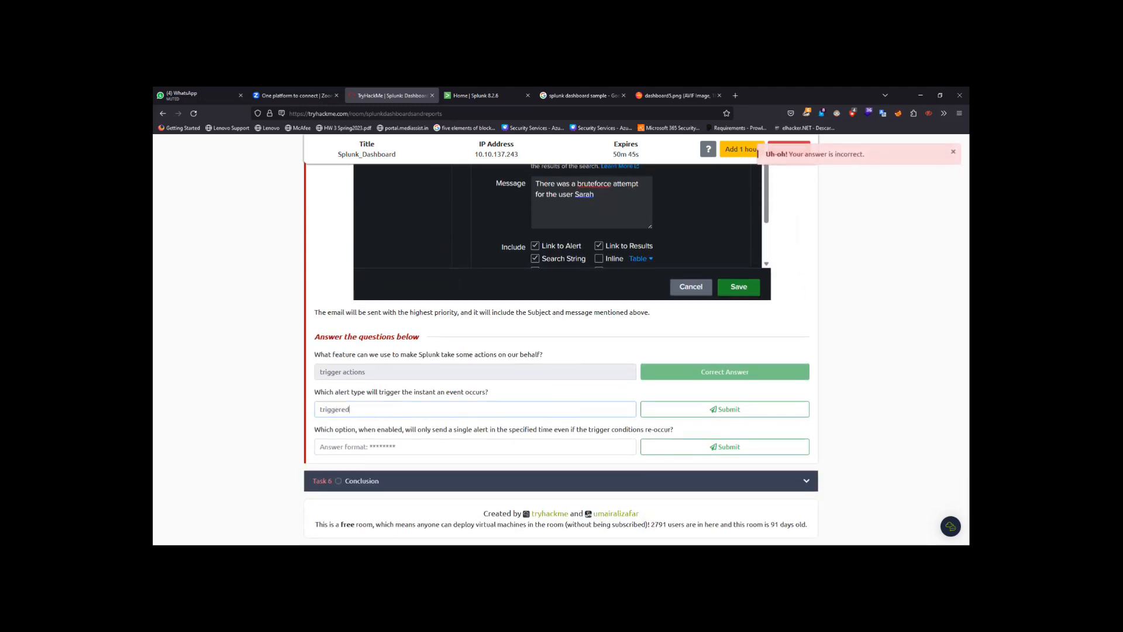
Clear the "triggered" answer from the question about the instant alert type.
{"action": "key", "text": "BackSpace"}
{"action": "key", "text": "BackSpace"}
{"action": "key", "text": "BackSpace"}
{"action": "key", "text": "BackSpace"}
{"action": "key", "text": "BackSpace"}
{"action": "key", "text": "BackSpace"}
{"action": "key", "text": "BackSpace"}
{"action": "key", "text": "BackSpace"}
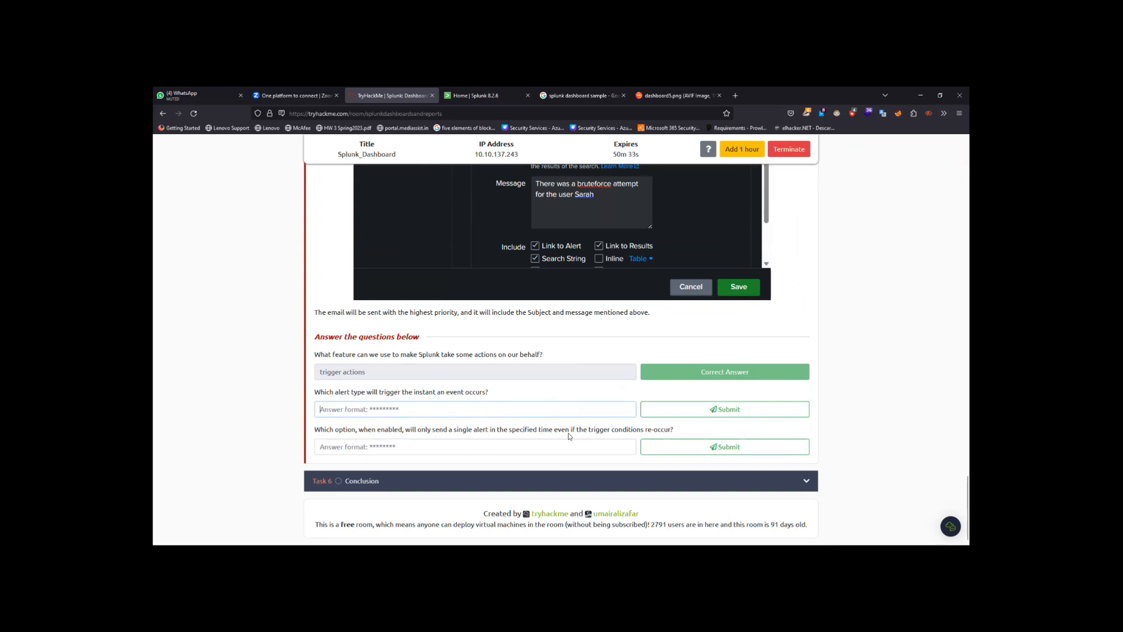
Submit "throttle" as the answer to the question about the option that sends only a single alert in the specified time.
{"action": "left_click", "coordinate": [485, 443]}
{"action": "type", "text": "throttle"}
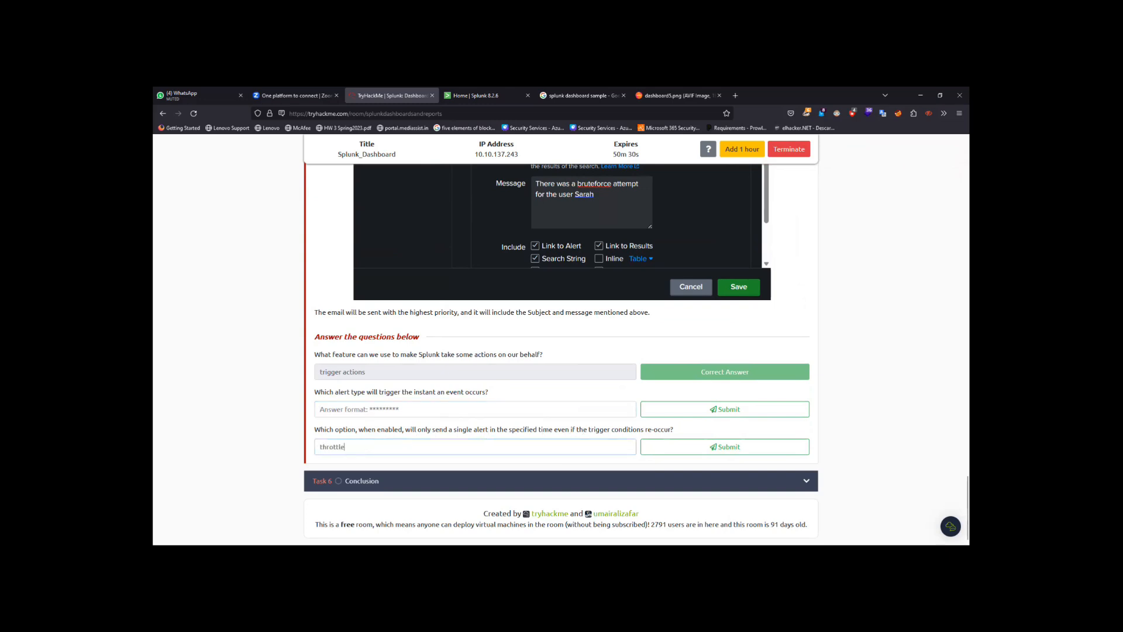
{"action": "key", "text": "Return"}
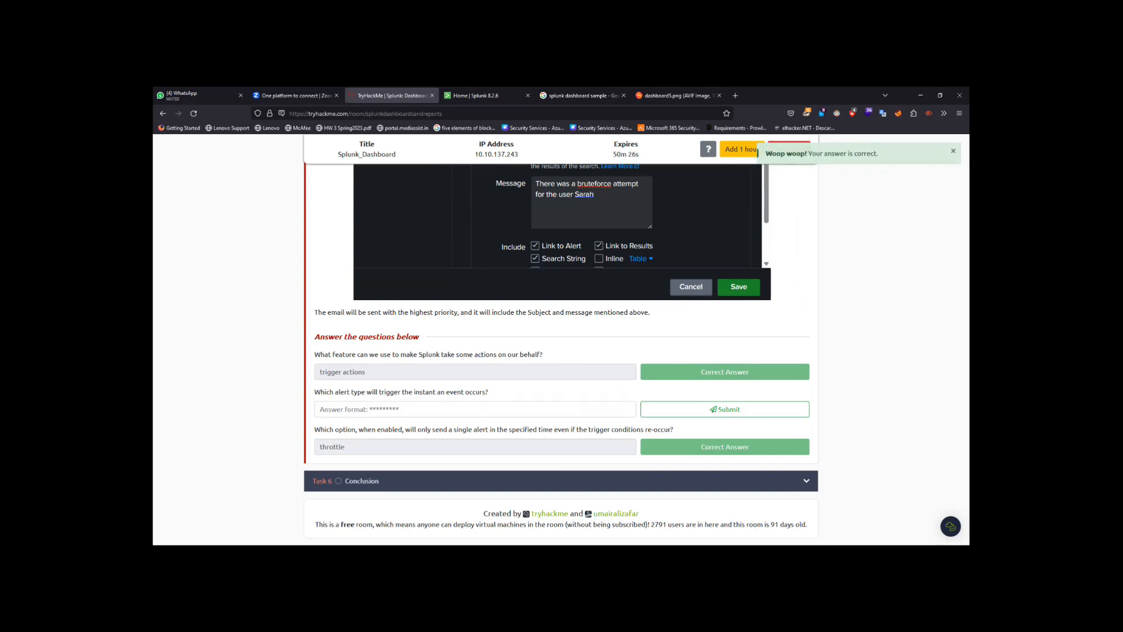
Review the configured alert's trigger settings and try "condition" as the answer to the instant alert type question.
{"action": "scroll", "coordinate": [426, 408], "scroll_direction": "up", "scroll_amount": 6}
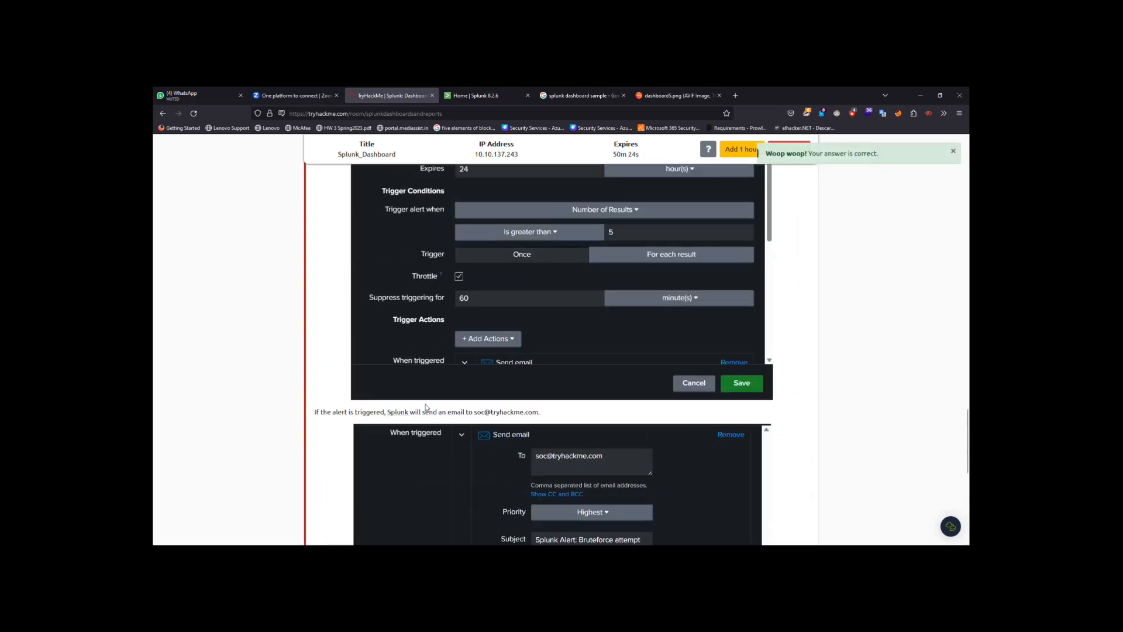
{"action": "scroll", "coordinate": [426, 407], "scroll_direction": "up", "scroll_amount": 1}
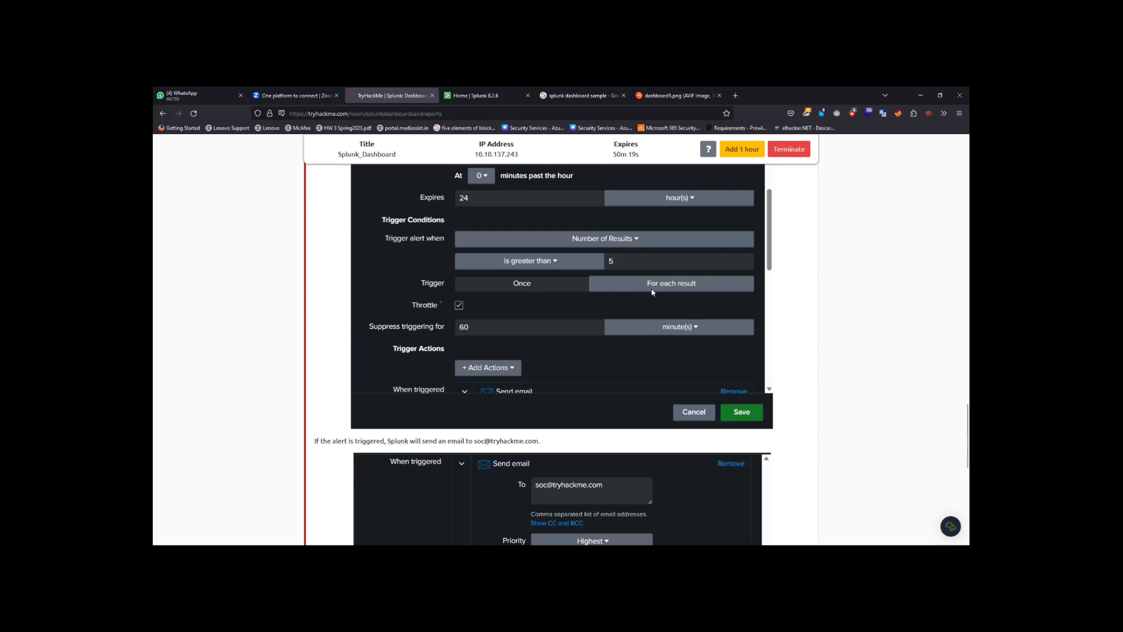
{"action": "scroll", "coordinate": [437, 238], "scroll_direction": "down", "scroll_amount": 7}
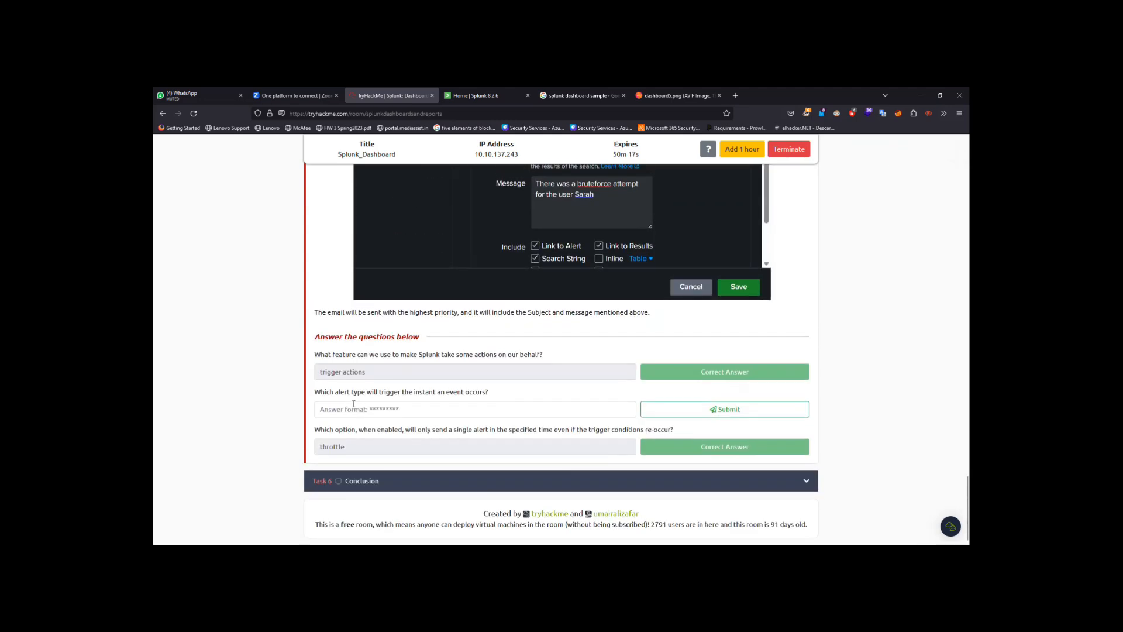
{"action": "type", "text": "condition"}
{"action": "key", "text": "Return"}
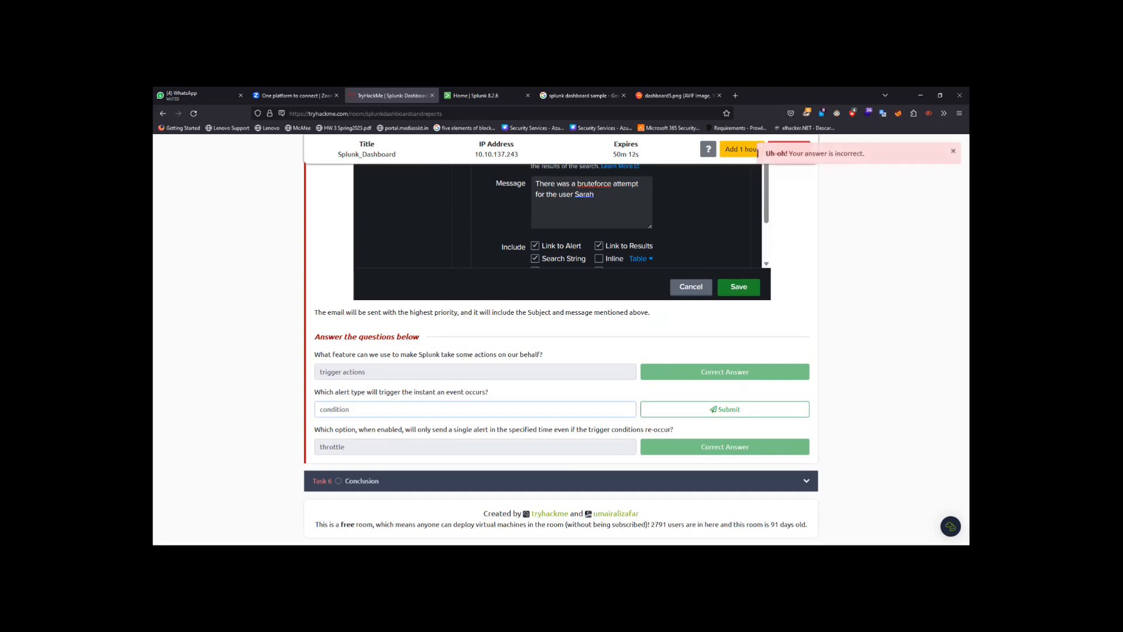
Recheck the configured alert example, replace the instant alert type answer with "triggers" and submit it.
{"action": "key", "text": "ctrl+a"}
{"action": "key", "text": "BackSpace"}
{"action": "scroll", "coordinate": [561, 351], "scroll_direction": "up", "scroll_amount": 10}
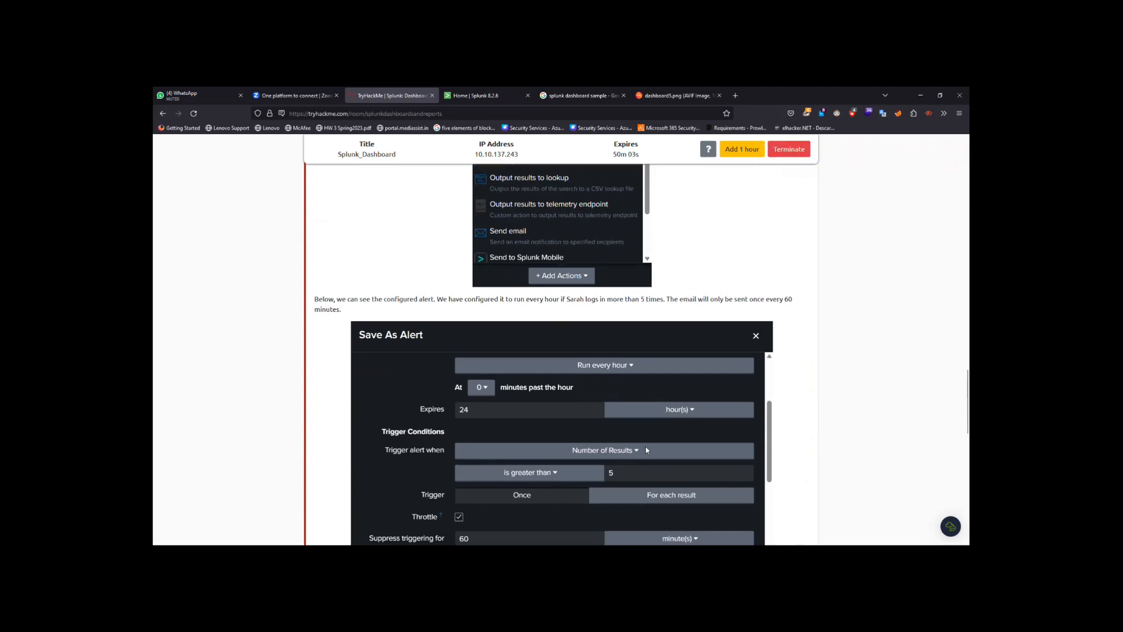
{"action": "scroll", "coordinate": [645, 449], "scroll_direction": "down", "scroll_amount": 2}
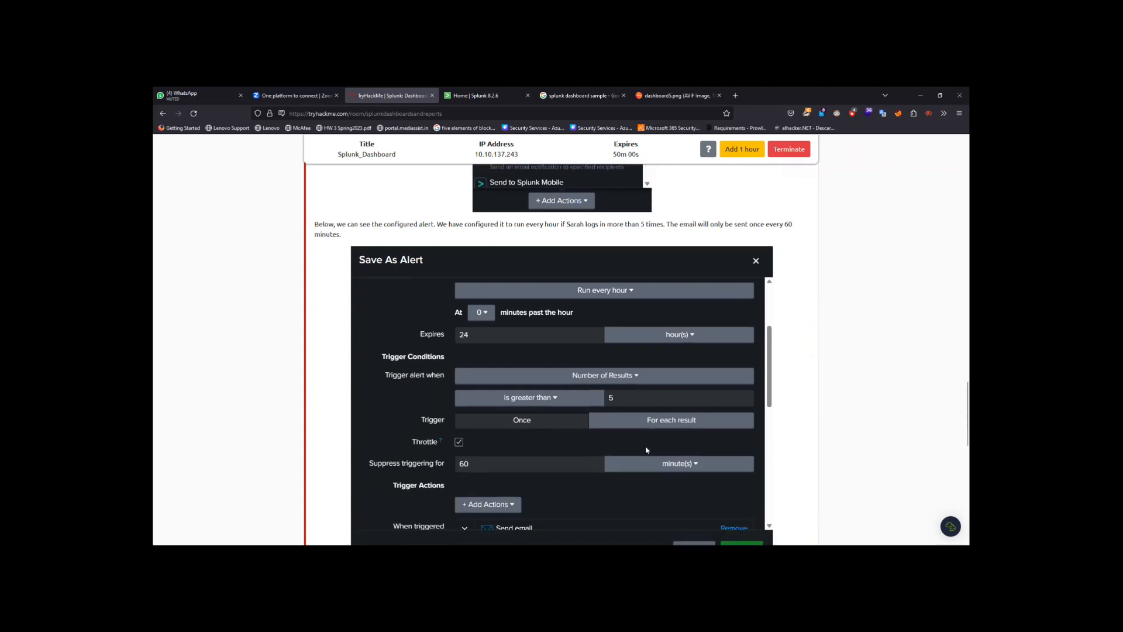
{"action": "scroll", "coordinate": [583, 463], "scroll_direction": "down", "scroll_amount": 15}
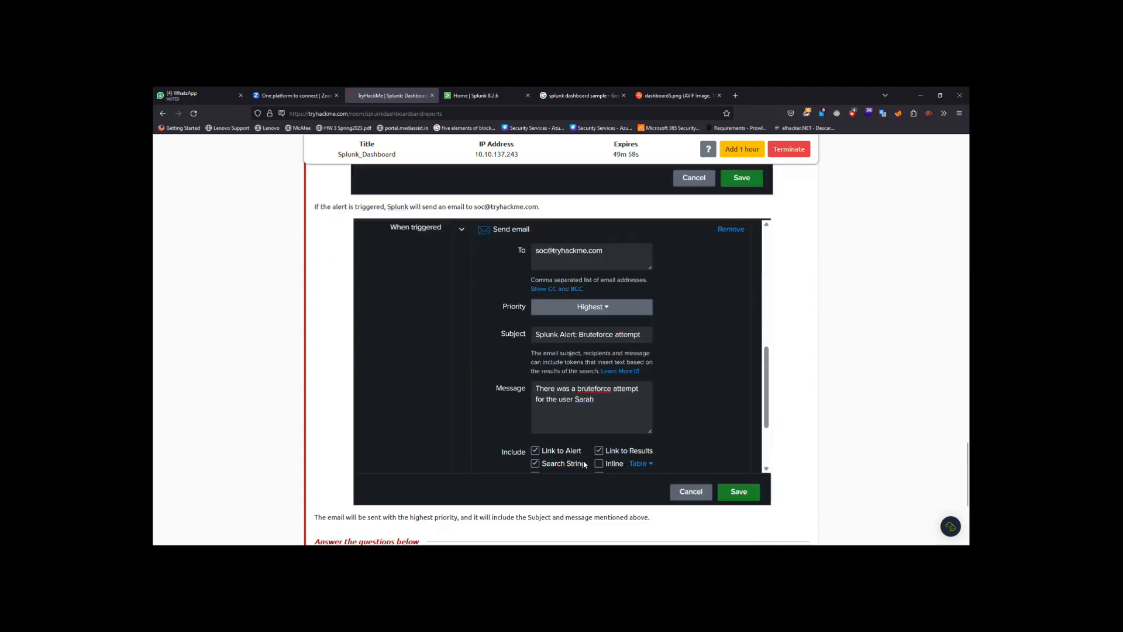
{"action": "type", "text": "triggers"}
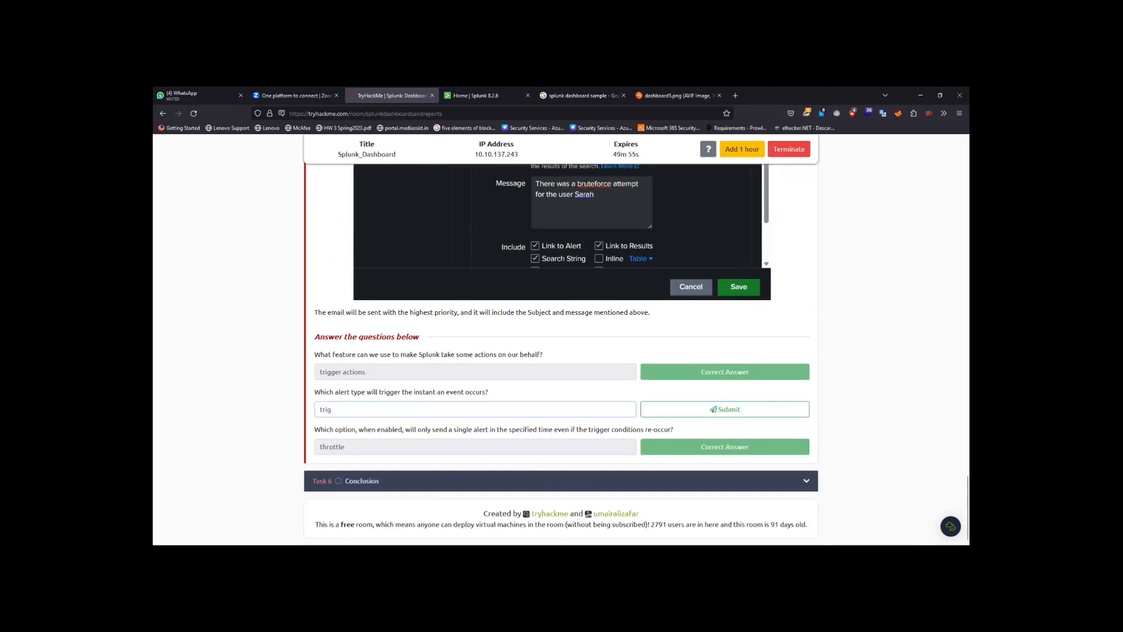
{"action": "key", "text": "Return"}
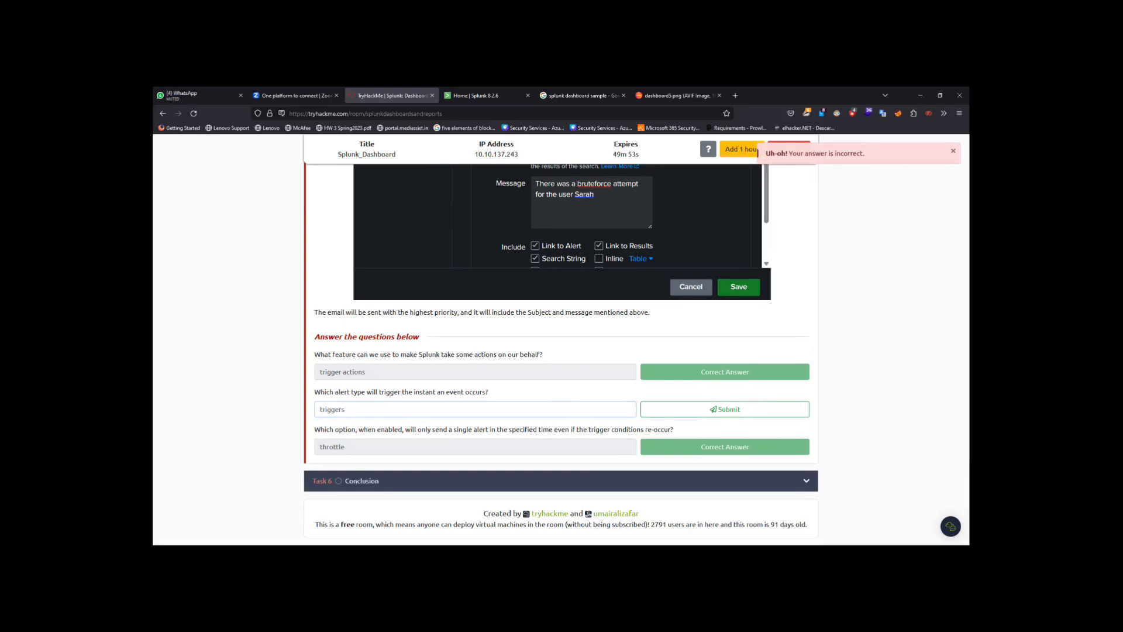
{"action": "key", "text": "Return"}
Clear the "triggers" answer from the question about the instant alert type.
{"action": "key", "text": "BackSpace"}
{"action": "key", "text": "BackSpace"}
{"action": "key", "text": "BackSpace"}
{"action": "key", "text": "BackSpace"}
{"action": "key", "text": "BackSpace"}
{"action": "key", "text": "BackSpace"}
{"action": "key", "text": "BackSpace"}
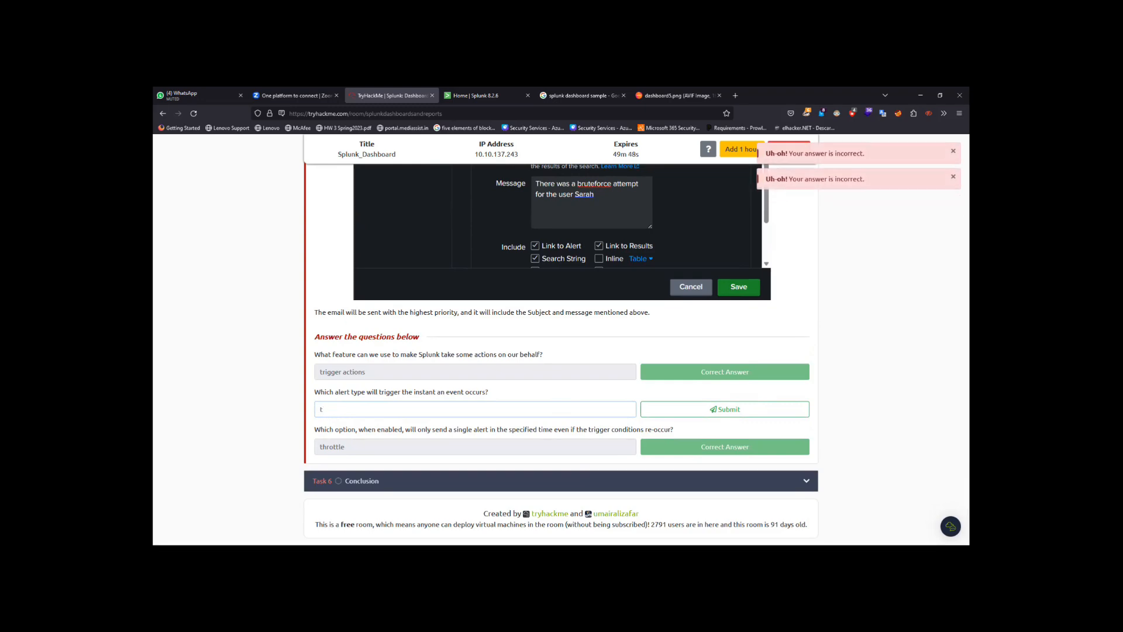
Review the alert settings explanation in Task 5 and try "schedule" as the answer to the instant alert type question.
{"action": "scroll", "coordinate": [560, 345], "scroll_direction": "up", "scroll_amount": 12}
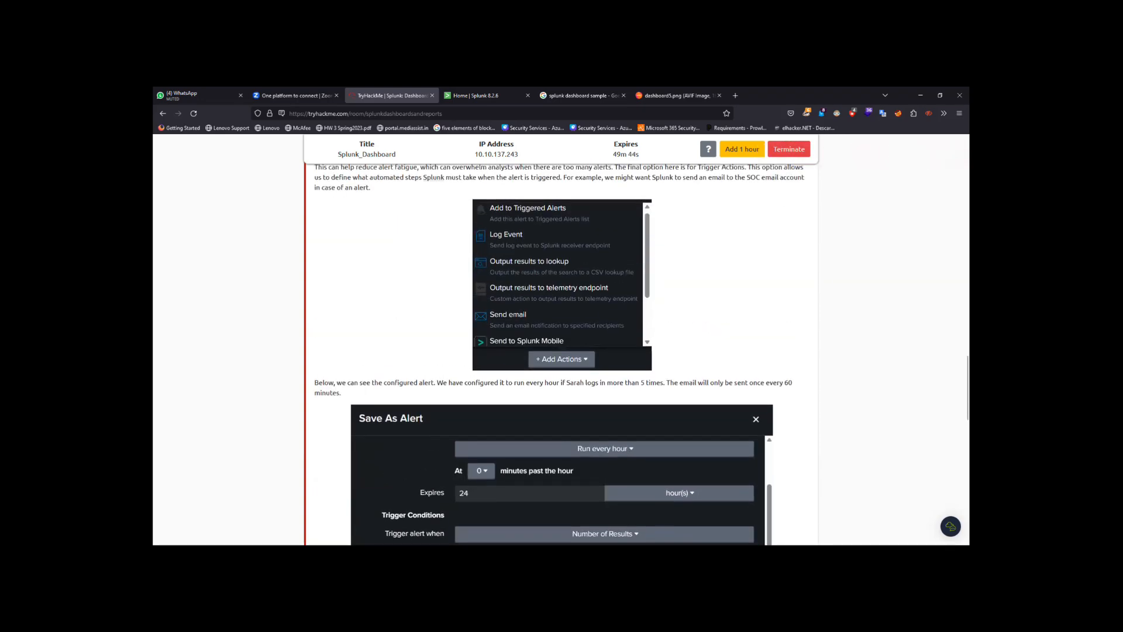
{"action": "scroll", "coordinate": [560, 345], "scroll_direction": "up", "scroll_amount": 1}
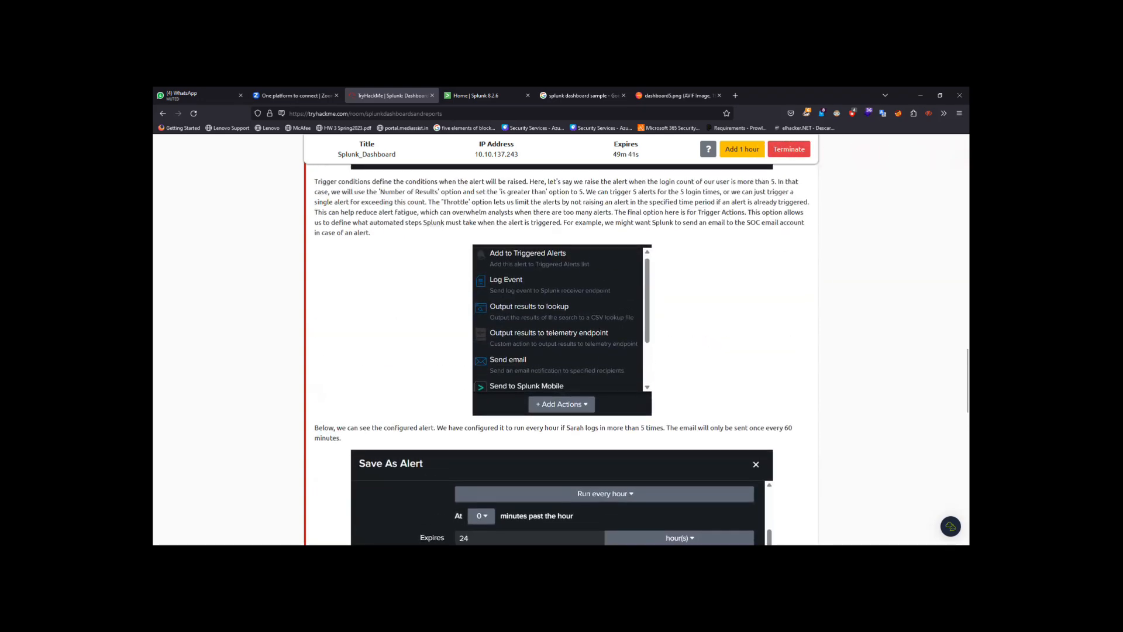
{"action": "scroll", "coordinate": [561, 351], "scroll_direction": "up", "scroll_amount": 3}
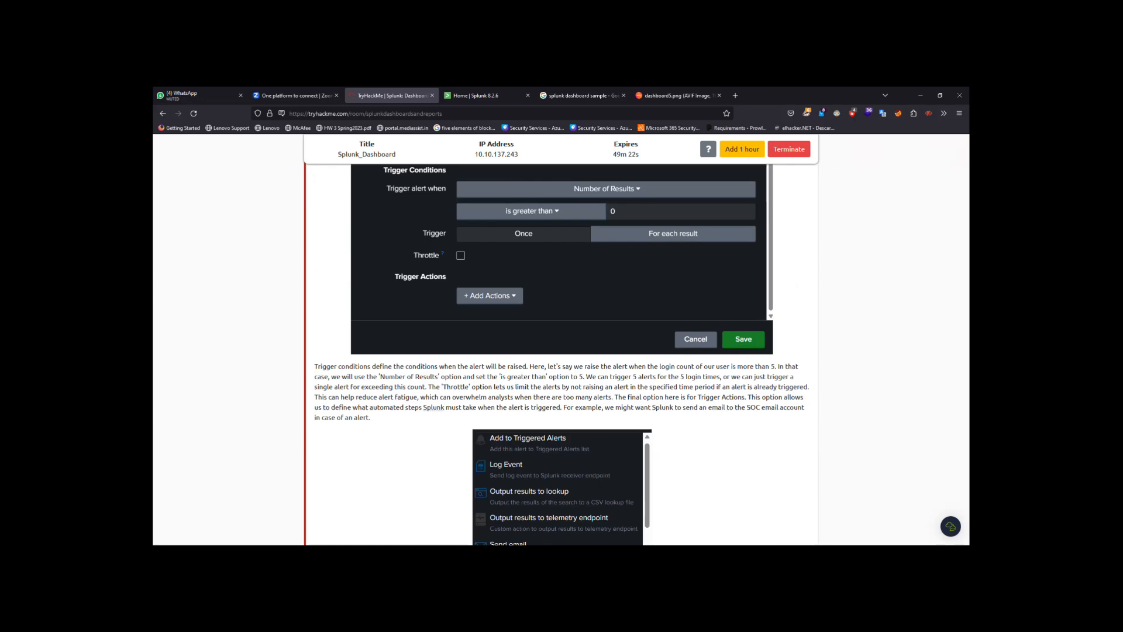
{"action": "scroll", "coordinate": [560, 351], "scroll_direction": "up", "scroll_amount": 5}
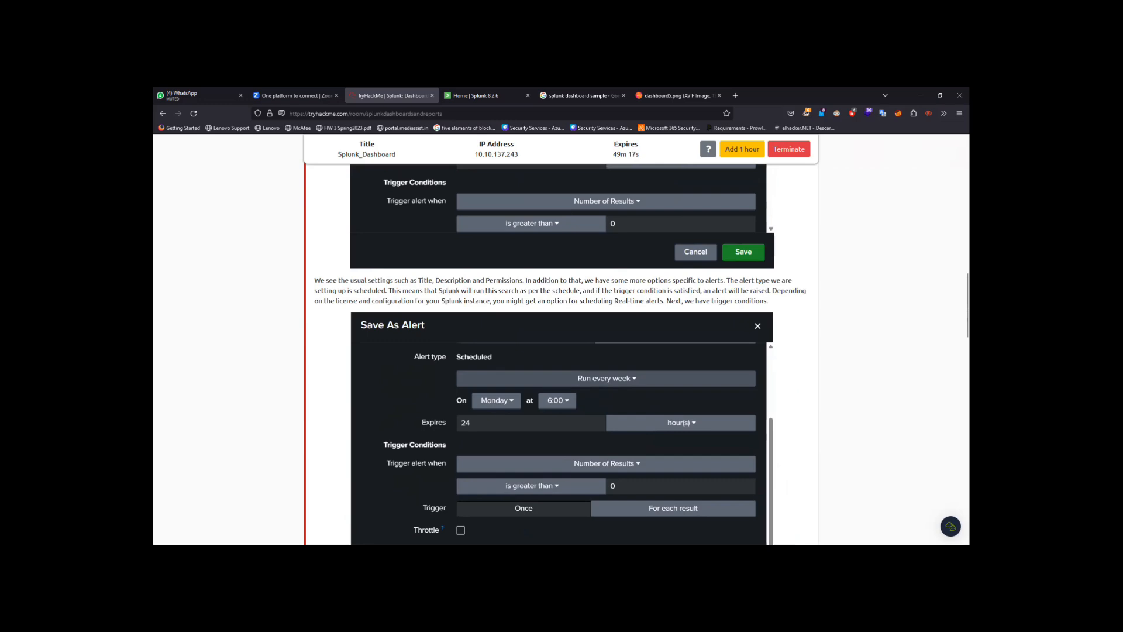
{"action": "scroll", "coordinate": [561, 351], "scroll_direction": "down", "scroll_amount": 1}
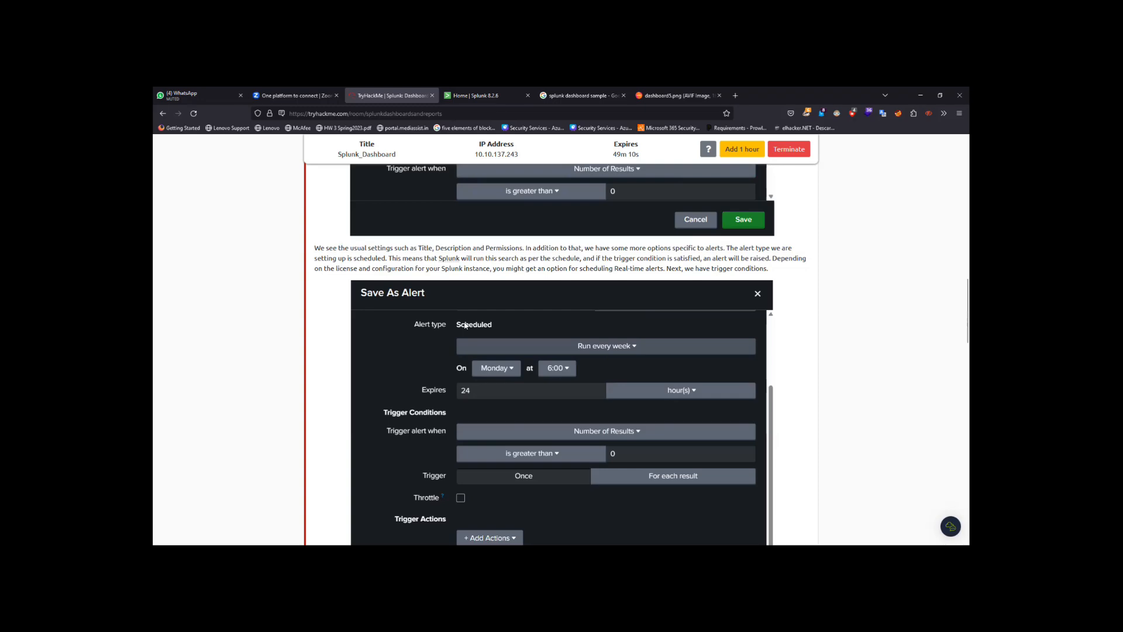
{"action": "scroll", "coordinate": [465, 325], "scroll_direction": "down", "scroll_amount": 10}
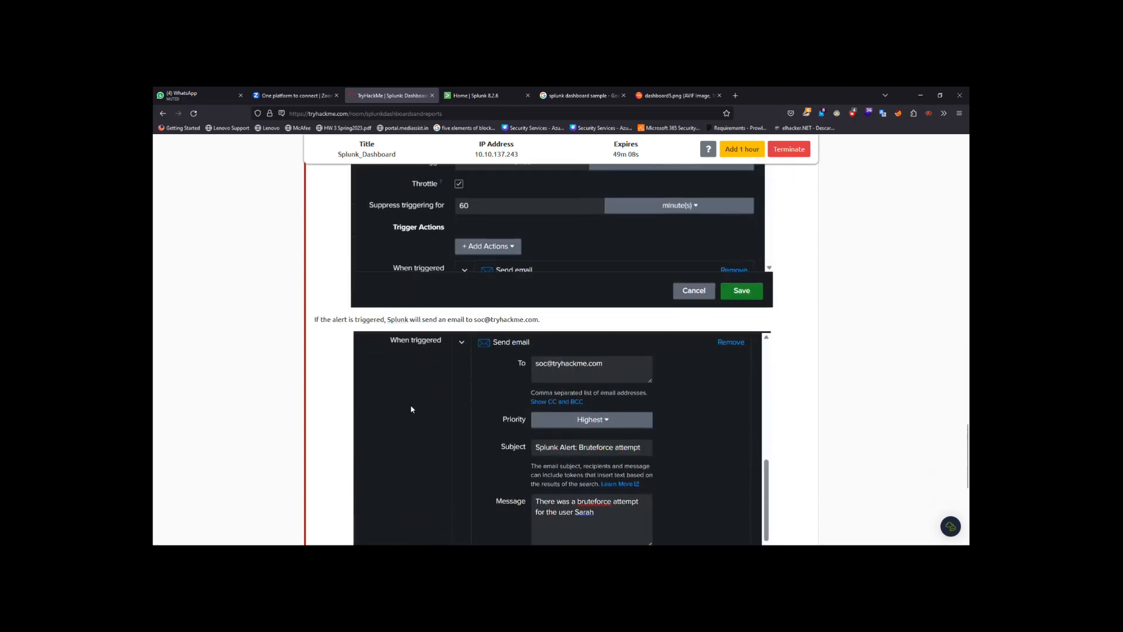
{"action": "scroll", "coordinate": [412, 408], "scroll_direction": "down", "scroll_amount": 5}
{"action": "left_click", "coordinate": [320, 409]}
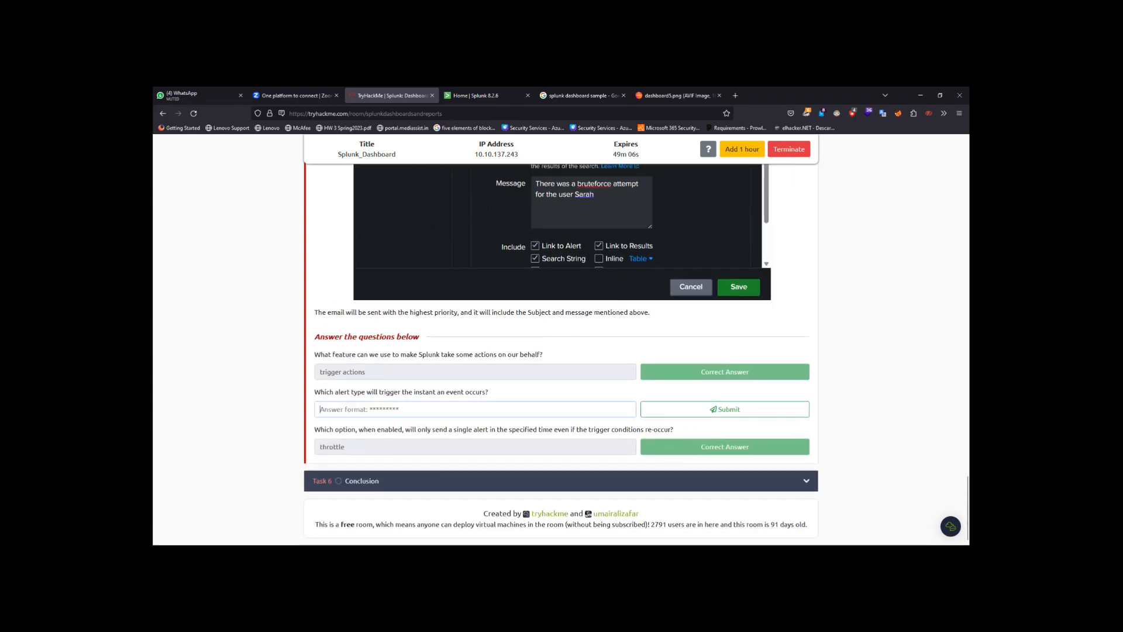
{"action": "type", "text": "scheduled"}
{"action": "key", "text": "Return"}
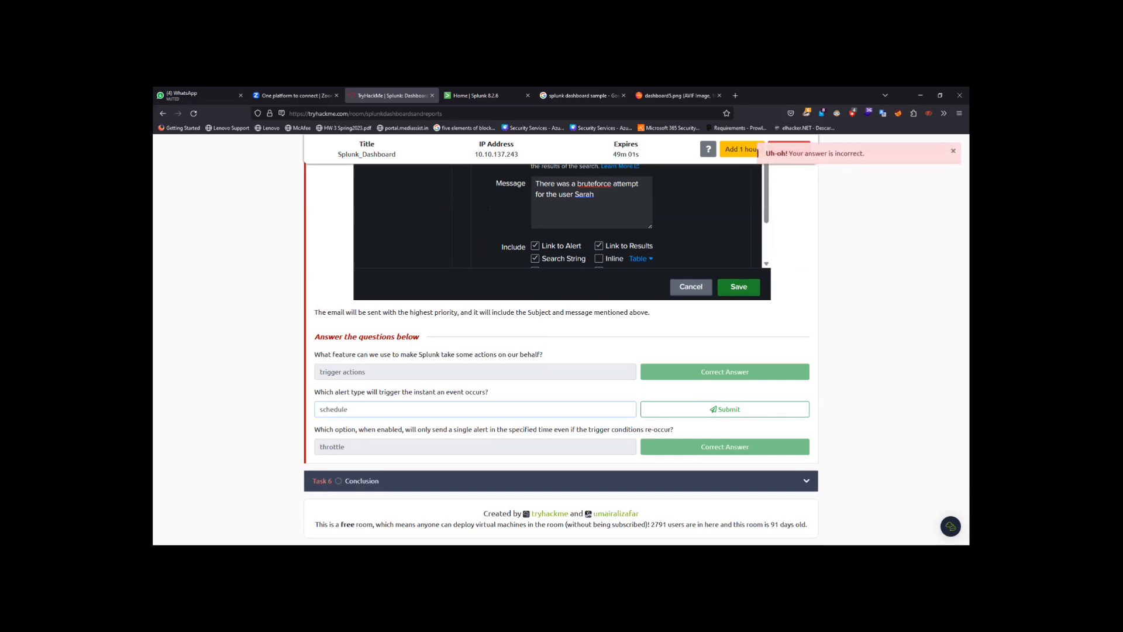
{"action": "key", "text": "Return"}
Clear the "schedule" answer from the instant alert type question.
{"action": "key", "text": "BackSpace"}
{"action": "key", "text": "BackSpace"}
{"action": "key", "text": "BackSpace"}
{"action": "key", "text": "BackSpace"}
{"action": "key", "text": "BackSpace"}
{"action": "key", "text": "BackSpace"}
{"action": "key", "text": "BackSpace"}
{"action": "key", "text": "BackSpace"}
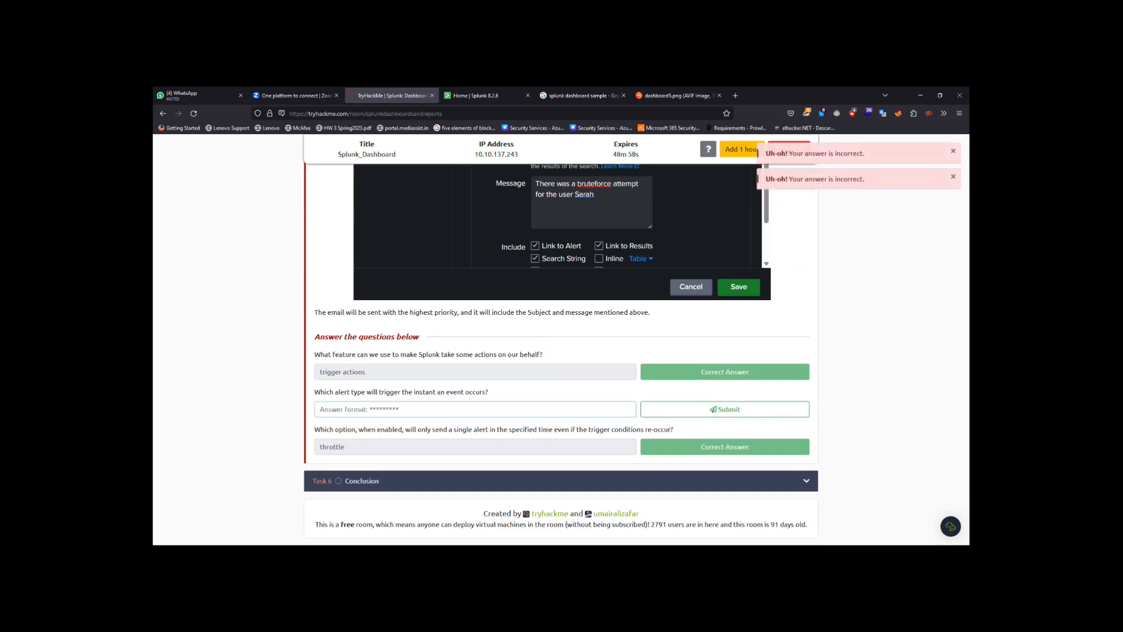
Examine the Save As Alert examples and the paragraph about alert types for the instant alert type.
{"action": "scroll", "coordinate": [561, 351], "scroll_direction": "up", "scroll_amount": 15}
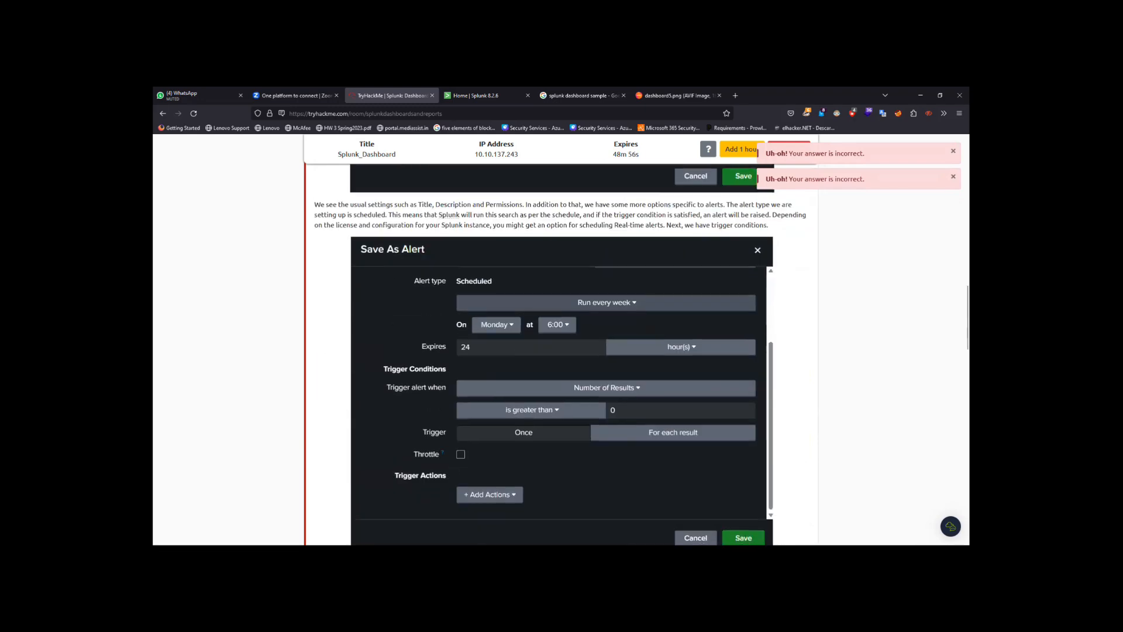
{"action": "scroll", "coordinate": [434, 312], "scroll_direction": "up", "scroll_amount": 2}
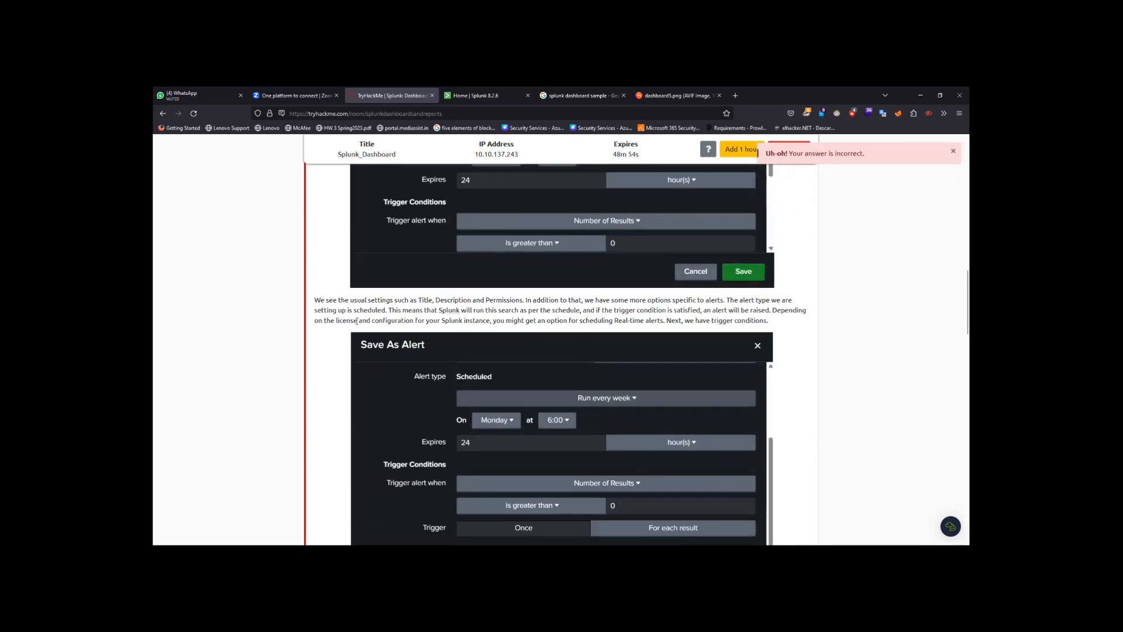
{"action": "scroll", "coordinate": [629, 322], "scroll_direction": "down", "scroll_amount": 1}
{"action": "scroll", "coordinate": [630, 323], "scroll_direction": "up", "scroll_amount": 4}
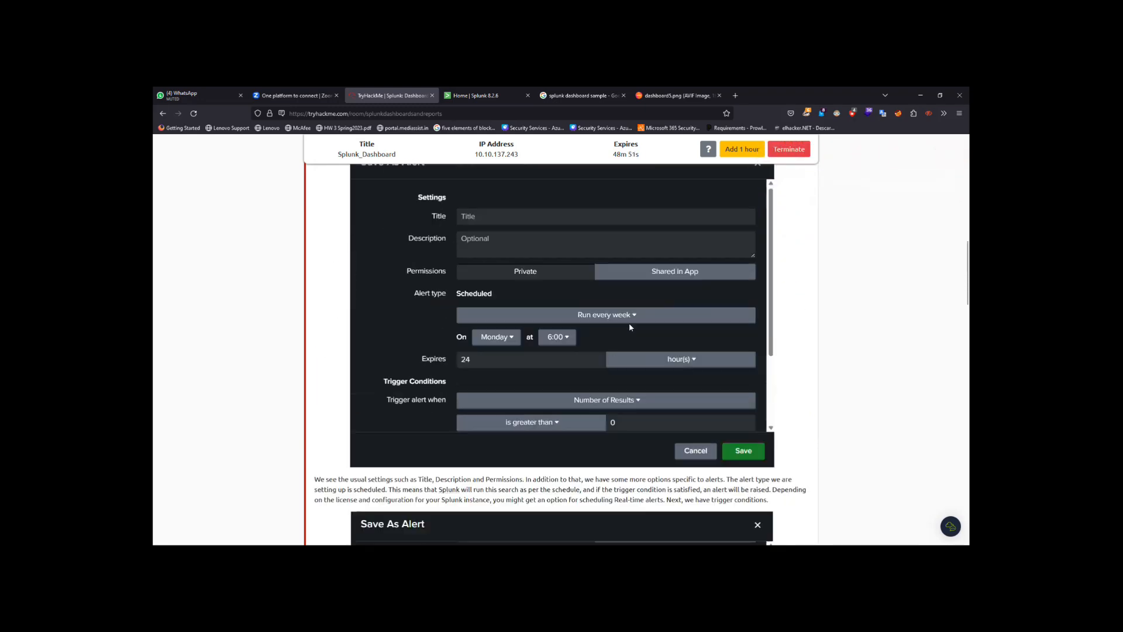
{"action": "scroll", "coordinate": [630, 324], "scroll_direction": "up", "scroll_amount": 3}
{"action": "scroll", "coordinate": [514, 325], "scroll_direction": "down", "scroll_amount": 7}
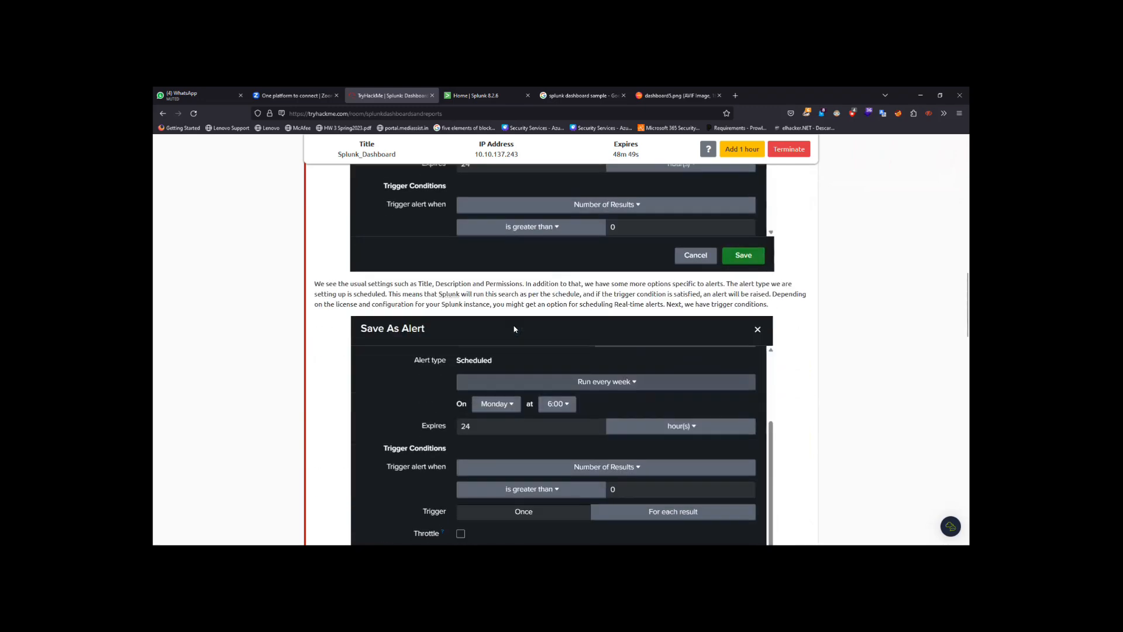
{"action": "scroll", "coordinate": [514, 327], "scroll_direction": "down", "scroll_amount": 4}
{"action": "scroll", "coordinate": [514, 327], "scroll_direction": "up", "scroll_amount": 4}
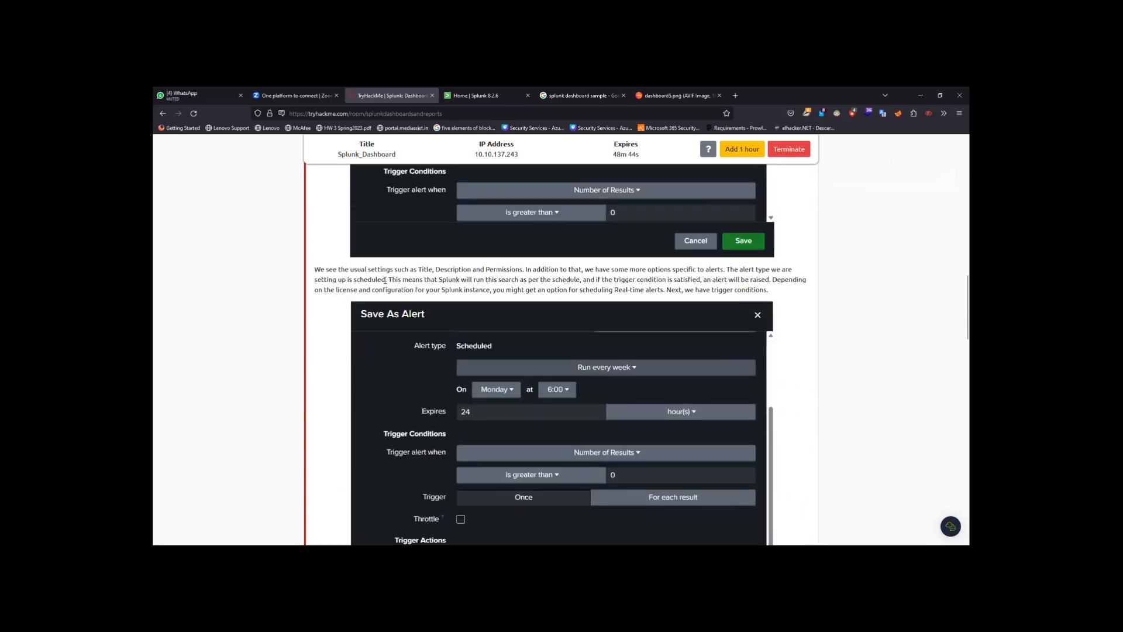
Copy "scheduled" from the alert type paragraph and submit it as the answer to the instant alert type question.
{"action": "left_click_drag", "start_coordinate": [385, 280], "coordinate": [354, 280]}
{"action": "key", "text": "ctrl+c"}
{"action": "scroll", "coordinate": [354, 279], "scroll_direction": "down", "scroll_amount": 20}
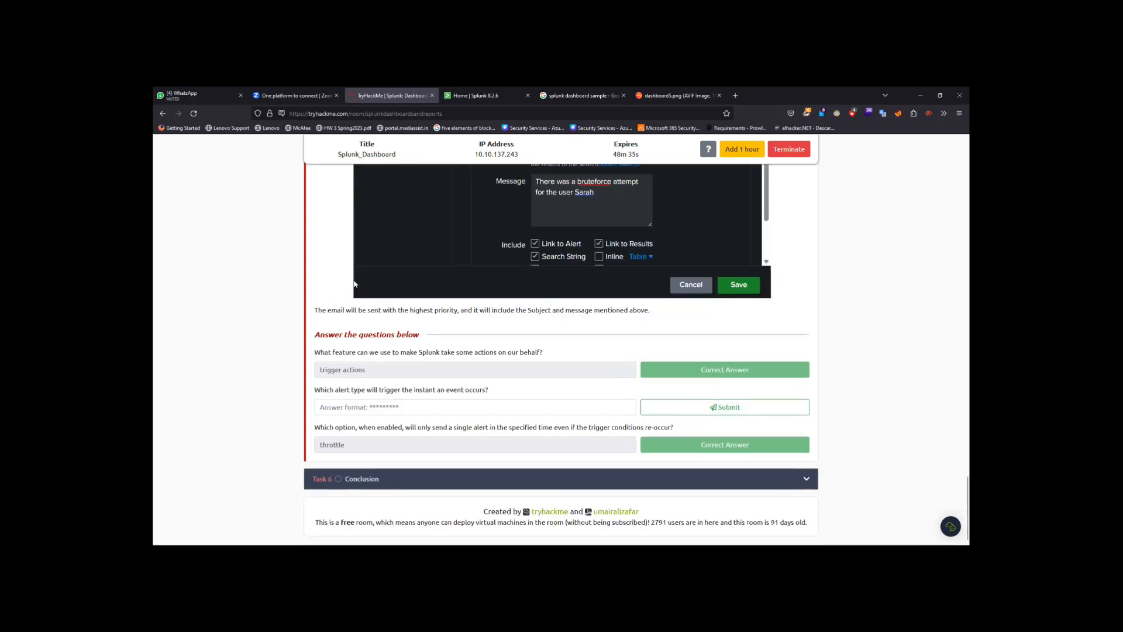
{"action": "left_click", "coordinate": [366, 408]}
{"action": "key", "text": "ctrl+v"}
{"action": "key", "text": "Return"}
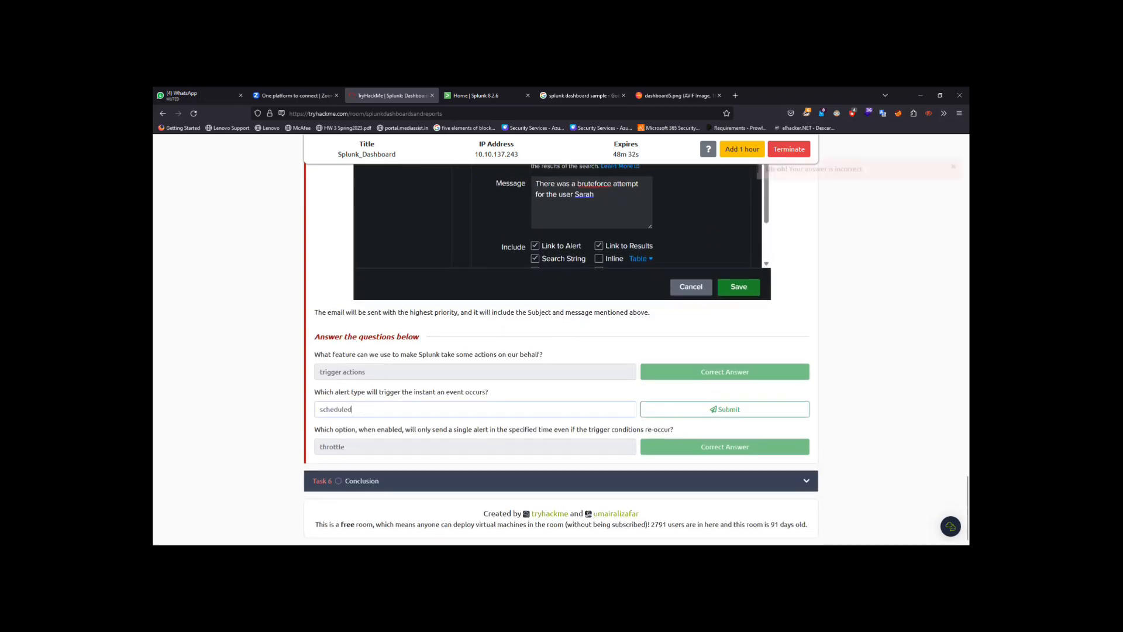
Replace the "scheduled" answer with "automate" and submit it for the instant alert type question.
{"action": "scroll", "coordinate": [561, 350], "scroll_direction": "up", "scroll_amount": 10}
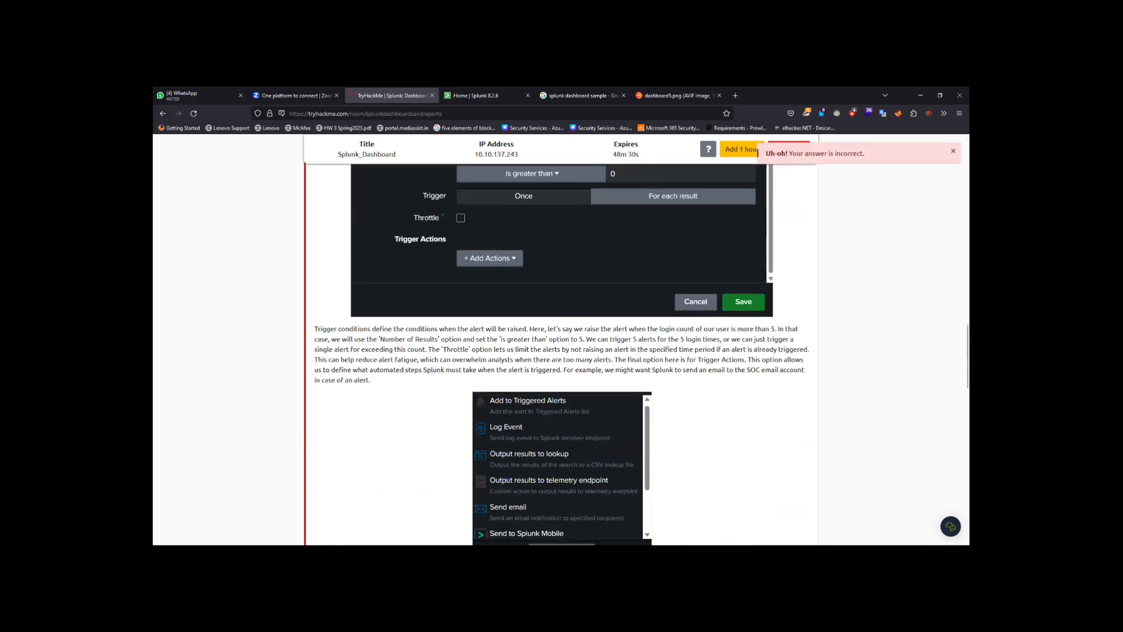
{"action": "scroll", "coordinate": [561, 351], "scroll_direction": "down", "scroll_amount": 10}
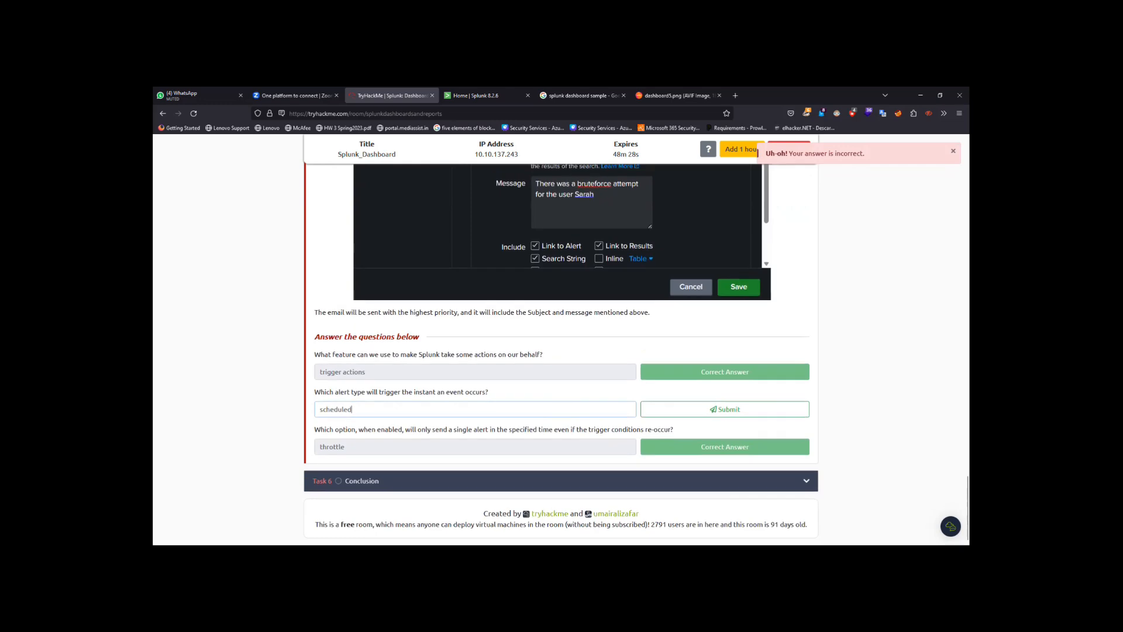
{"action": "key", "text": "BackSpace"}
{"action": "key", "text": "ctrl+a"}
{"action": "key", "text": "BackSpace"}
{"action": "type", "text": "aut"}
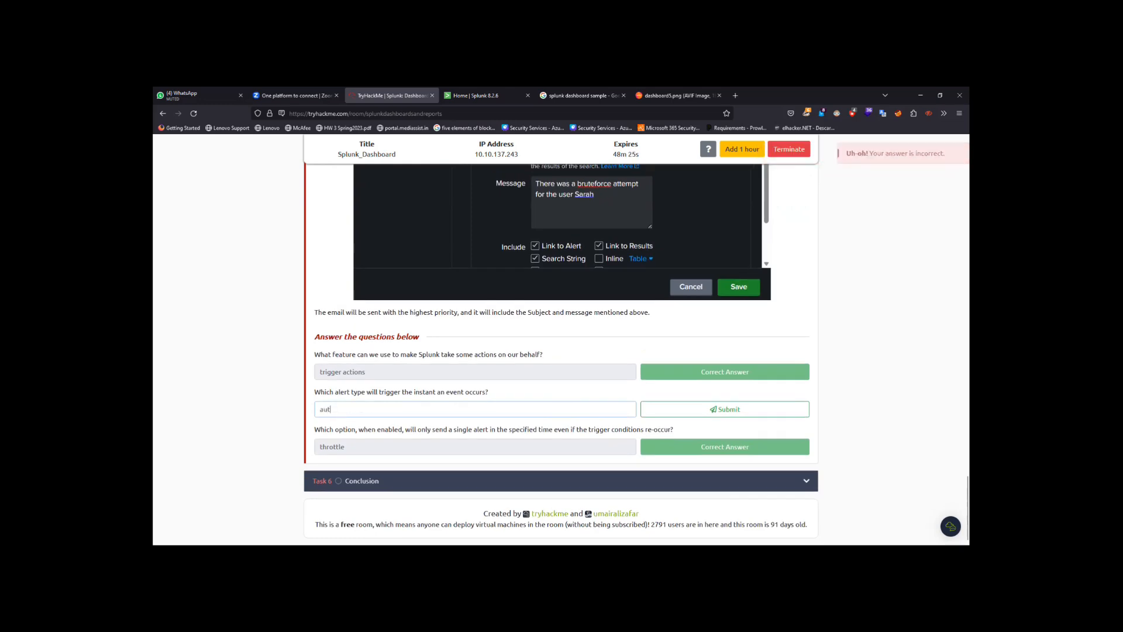
{"action": "type", "text": "omate"}
{"action": "key", "text": "Return"}
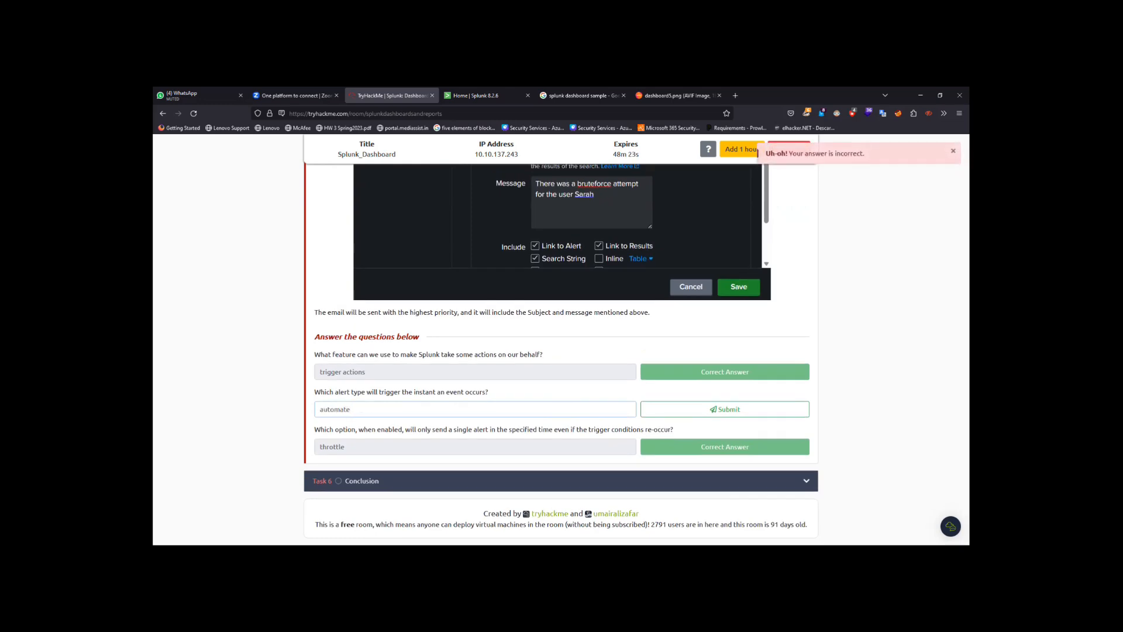
{"action": "key", "text": "Return"}
Clear the "automate" answer from the instant alert type question.
{"action": "key", "text": "BackSpace"}
{"action": "key", "text": "BackSpace"}
{"action": "key", "text": "BackSpace"}
{"action": "key", "text": "BackSpace"}
{"action": "key", "text": "BackSpace"}
{"action": "key", "text": "BackSpace"}
{"action": "key", "text": "BackSpace"}
{"action": "key", "text": "BackSpace"}
{"action": "key", "text": "BackSpace"}
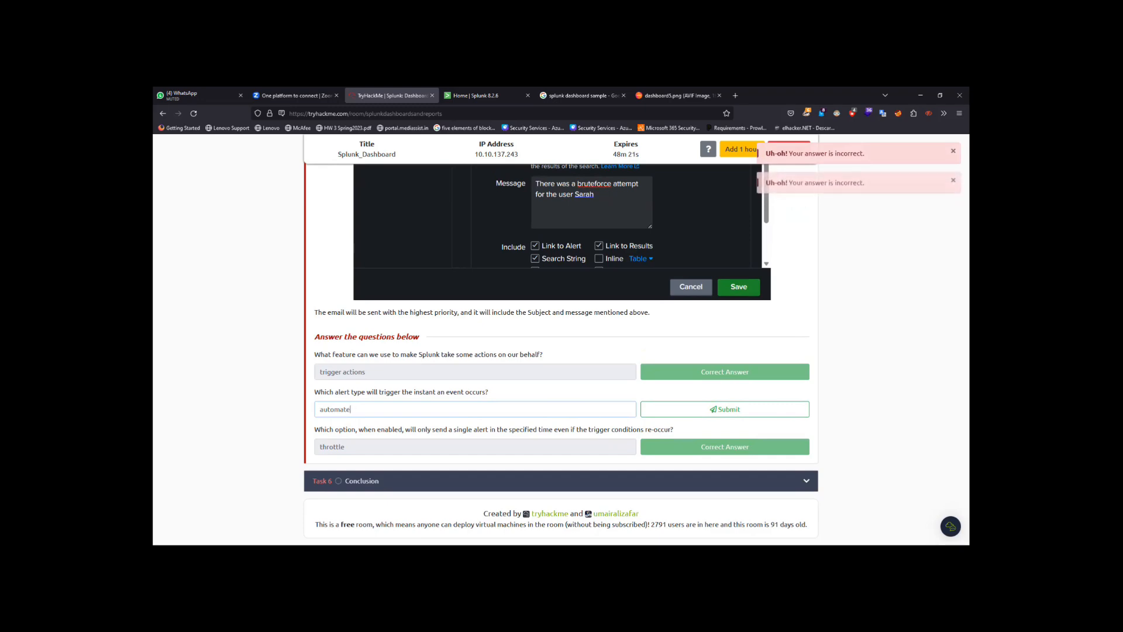
Reread the alert type paragraph, copy the word "satisfied" from it and submit it as the instant alert type answer.
{"action": "scroll", "coordinate": [561, 351], "scroll_direction": "up", "scroll_amount": 5}
{"action": "scroll", "coordinate": [561, 351], "scroll_direction": "up", "scroll_amount": 15}
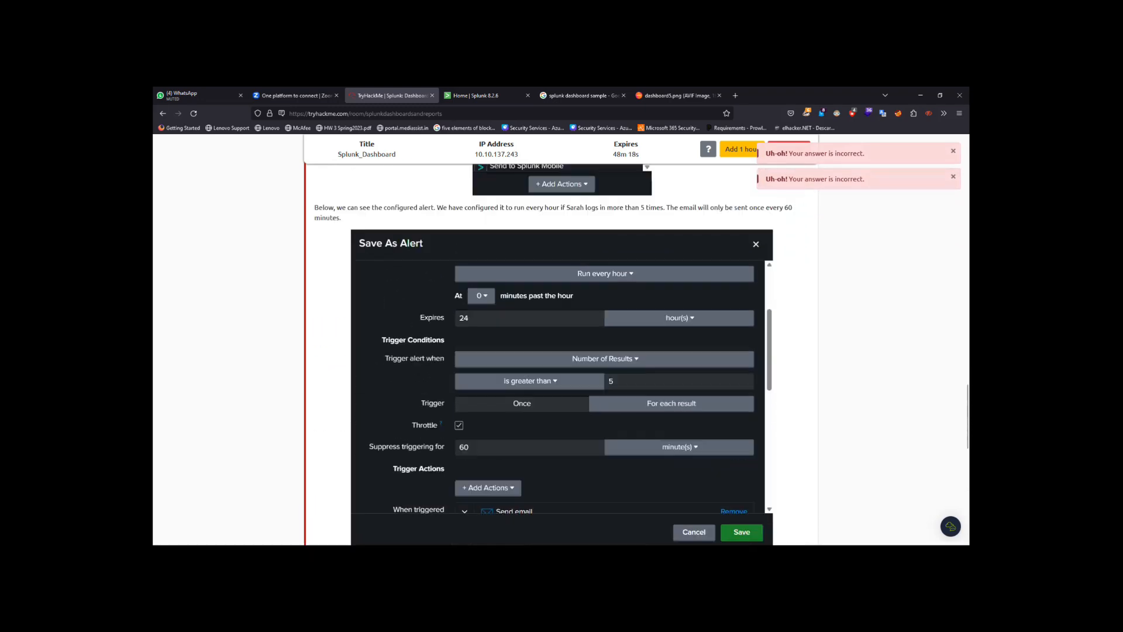
{"action": "scroll", "coordinate": [561, 351], "scroll_direction": "up", "scroll_amount": 2}
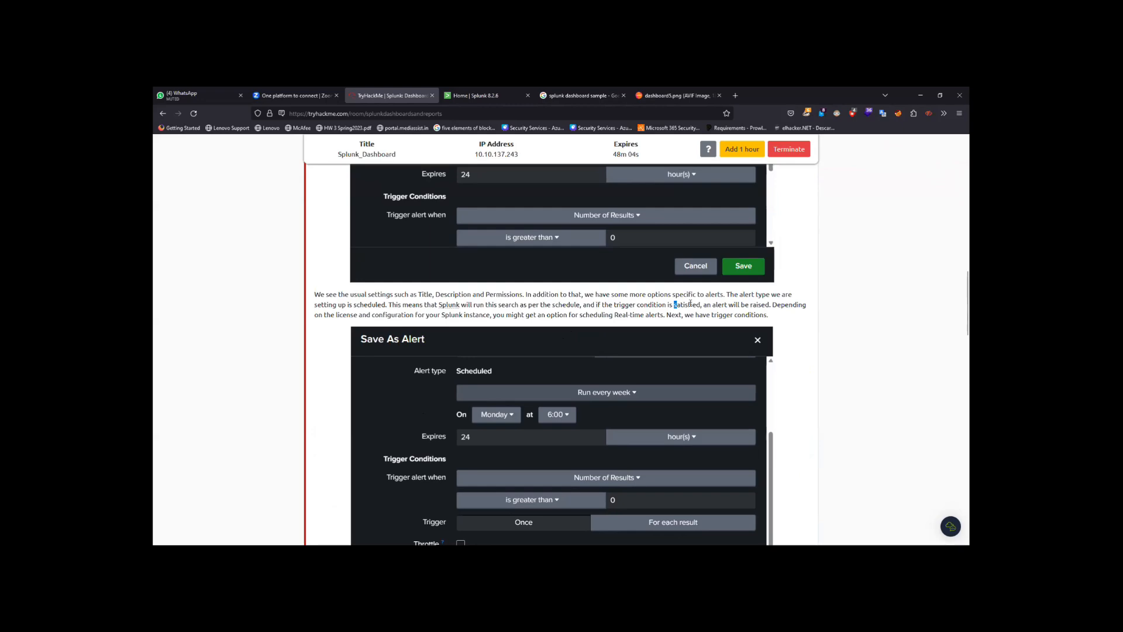
{"action": "left_click_drag", "start_coordinate": [690, 303], "coordinate": [700, 303]}
{"action": "key", "text": "ctrl+c"}
{"action": "scroll", "coordinate": [700, 304], "scroll_direction": "down", "scroll_amount": 20}
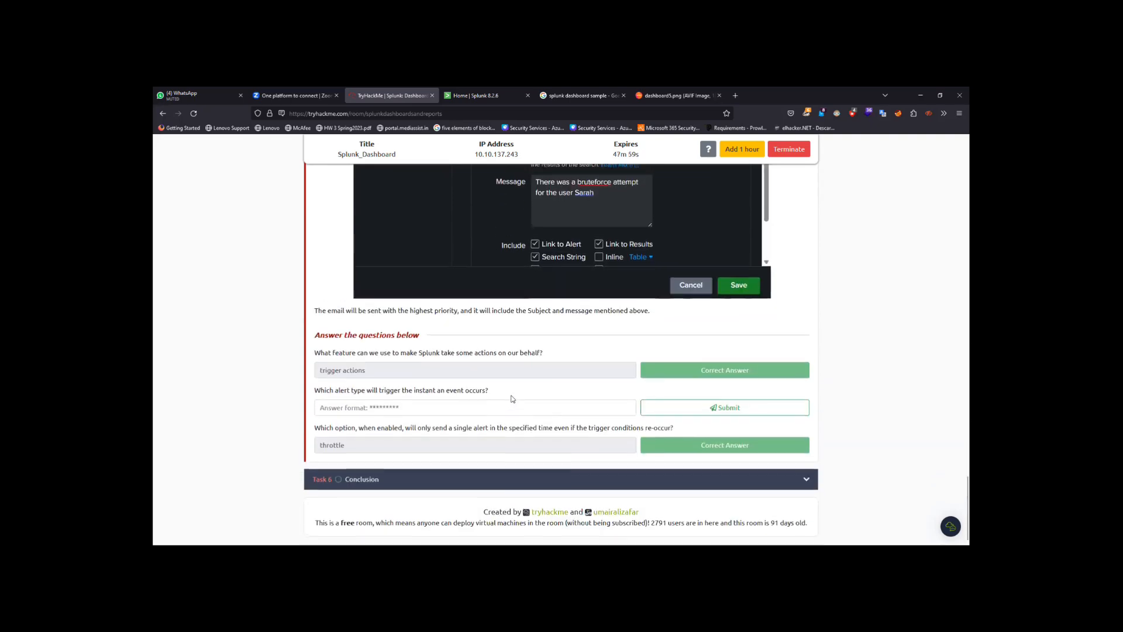
{"action": "left_click", "coordinate": [511, 408]}
{"action": "key", "text": "ctrl+v"}
{"action": "key", "text": "Return"}
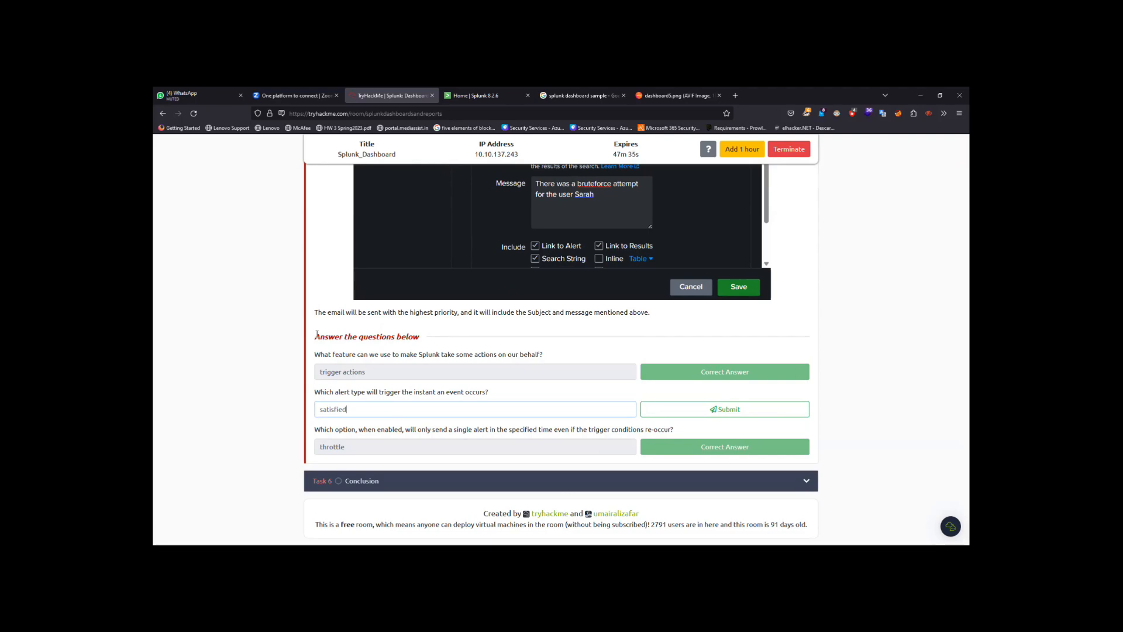
Reread the enlarged paragraph on alert scheduling, replace "satisfied" with "real-time" and submit it as the instant alert type answer.
{"action": "scroll", "coordinate": [381, 335], "scroll_direction": "up", "scroll_amount": 10}
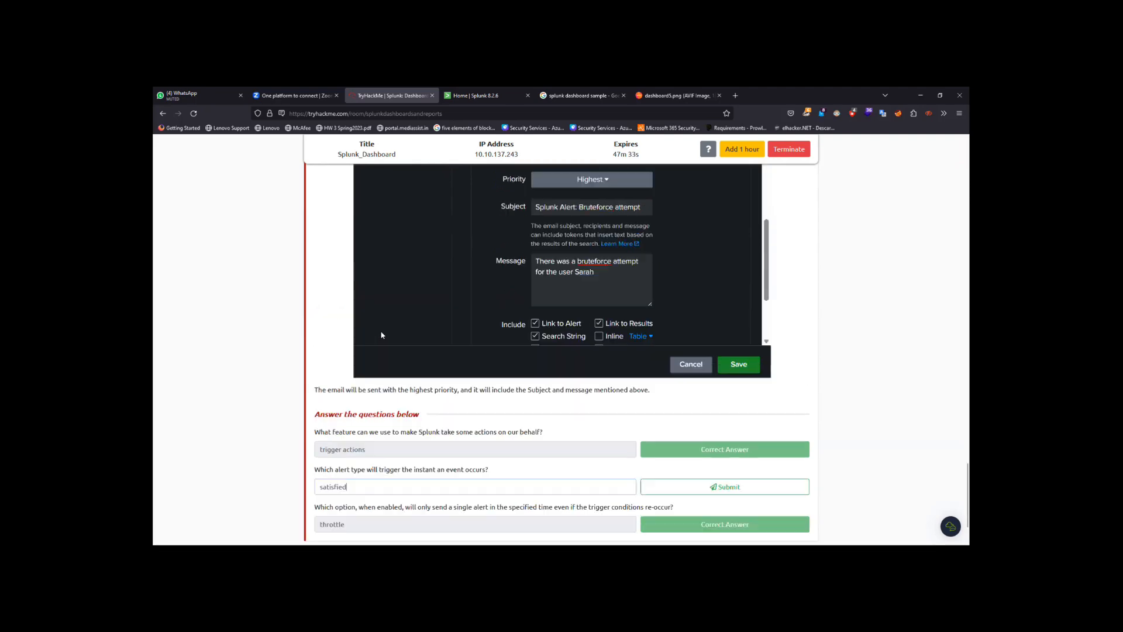
{"action": "scroll", "coordinate": [381, 335], "scroll_direction": "up", "scroll_amount": 10}
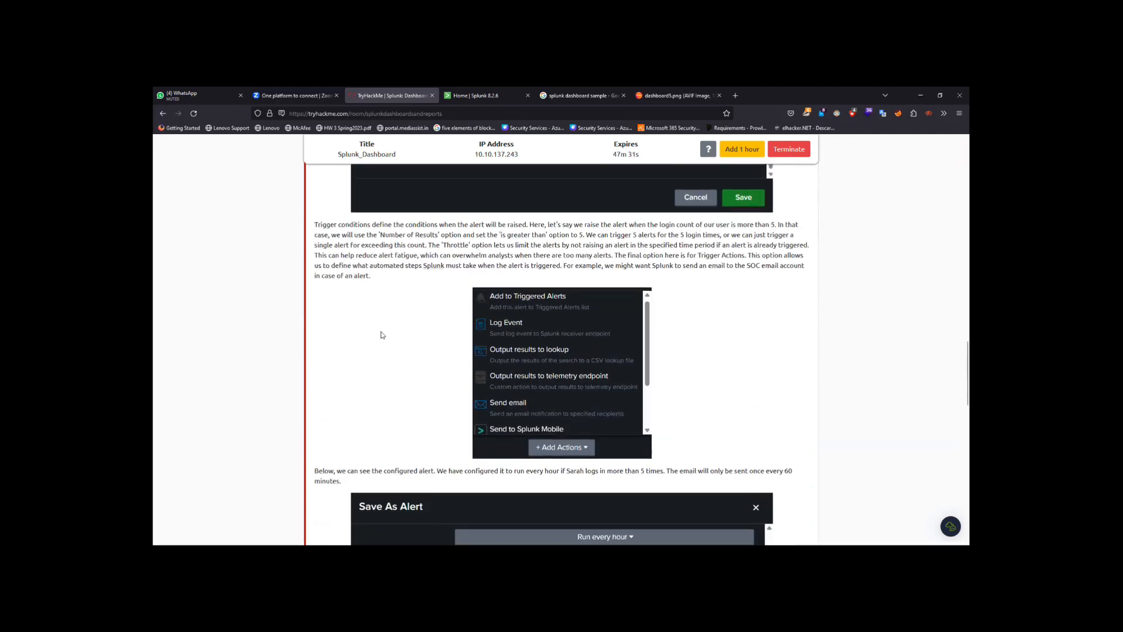
{"action": "scroll", "coordinate": [381, 335], "scroll_direction": "up", "scroll_amount": 2}
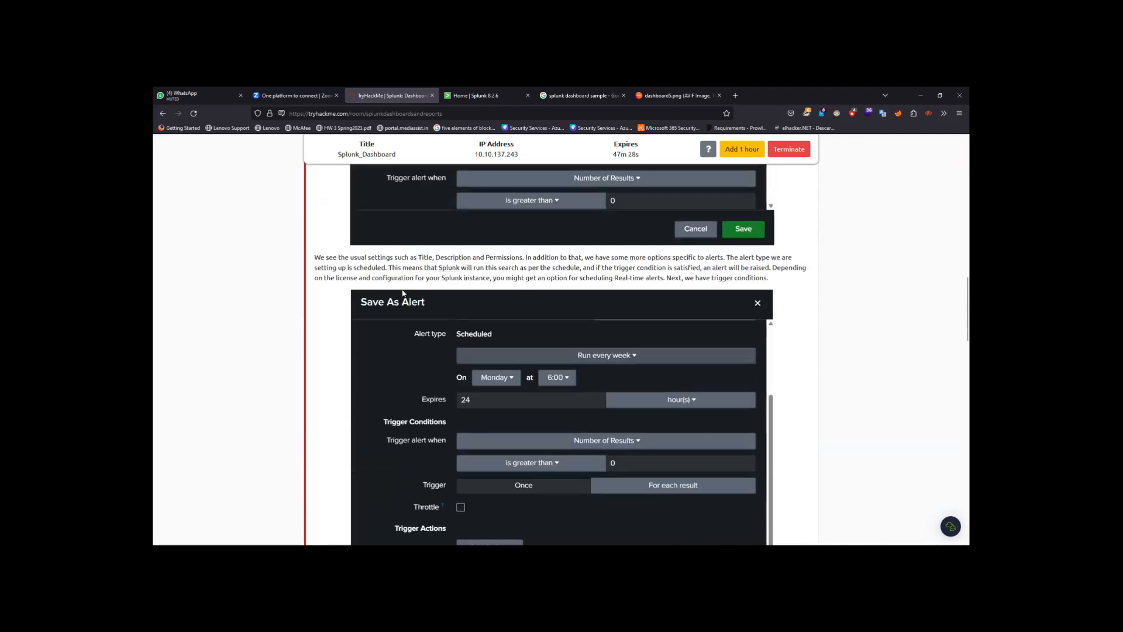
{"action": "key", "text": "ctrl+plus"}
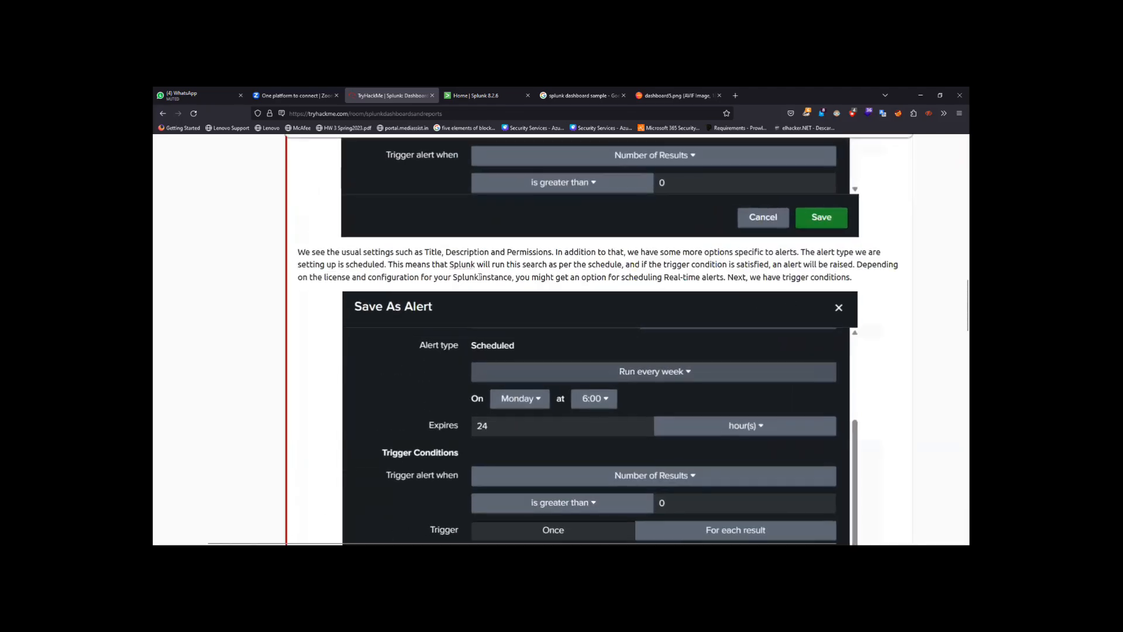
{"action": "left_click_drag", "start_coordinate": [855, 265], "coordinate": [514, 277]}
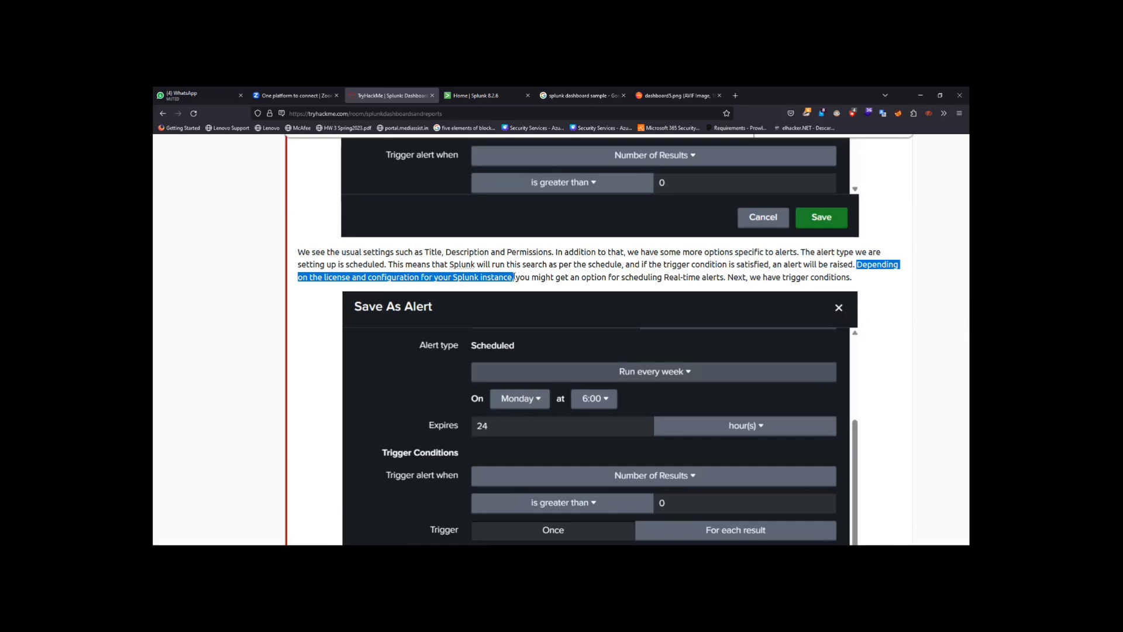
{"action": "scroll", "coordinate": [514, 277], "scroll_direction": "down", "scroll_amount": 20}
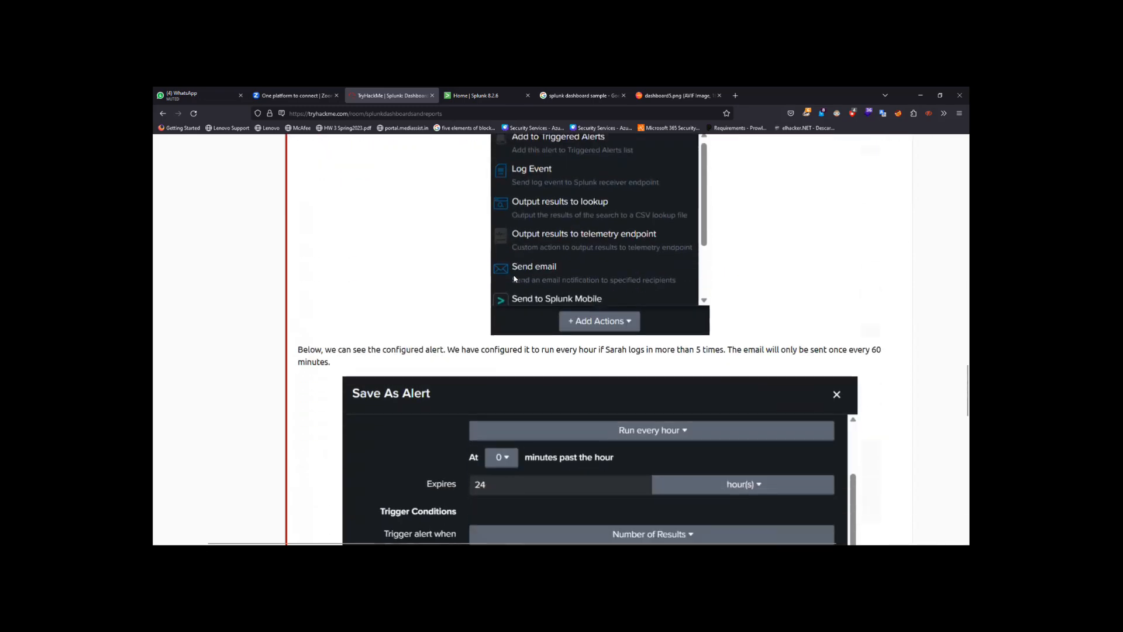
{"action": "double_click", "coordinate": [321, 379]}
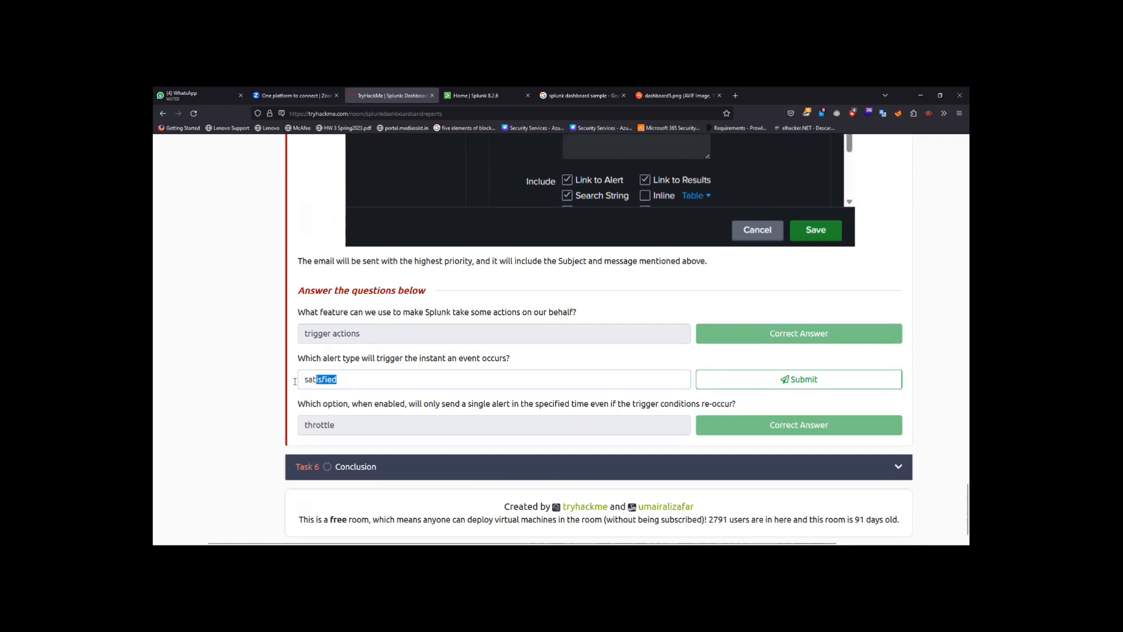
{"action": "type", "text": "real-time"}
{"action": "key", "text": "Return"}
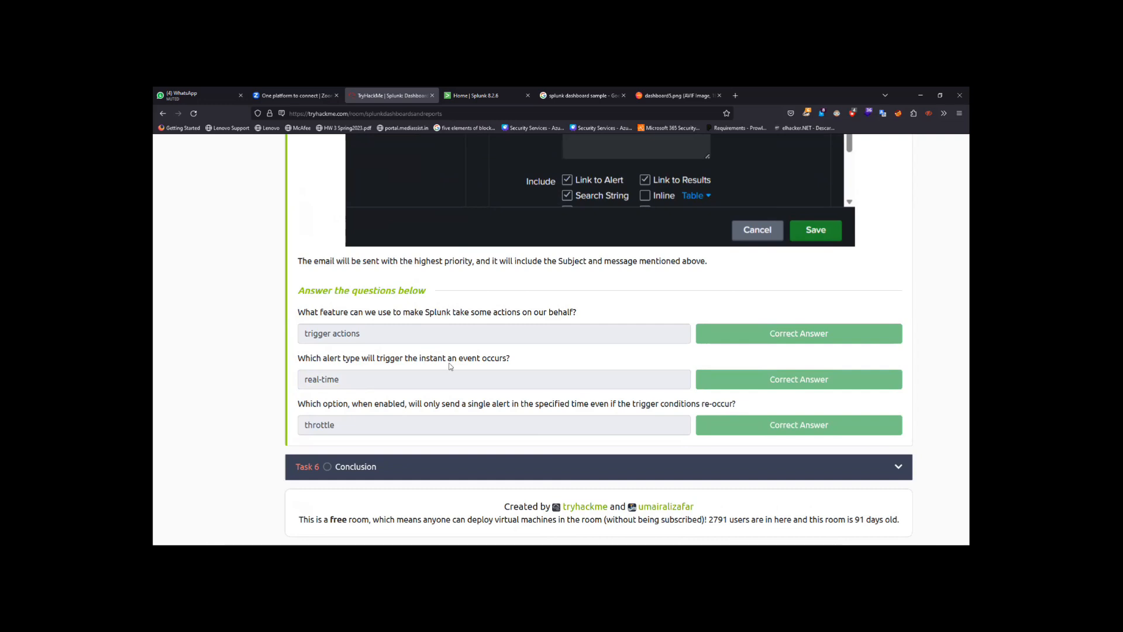
Switch to the Splunk Enterprise home page and open the Search & Reporting app.
{"action": "scroll", "coordinate": [449, 366], "scroll_direction": "up", "scroll_amount": 15}
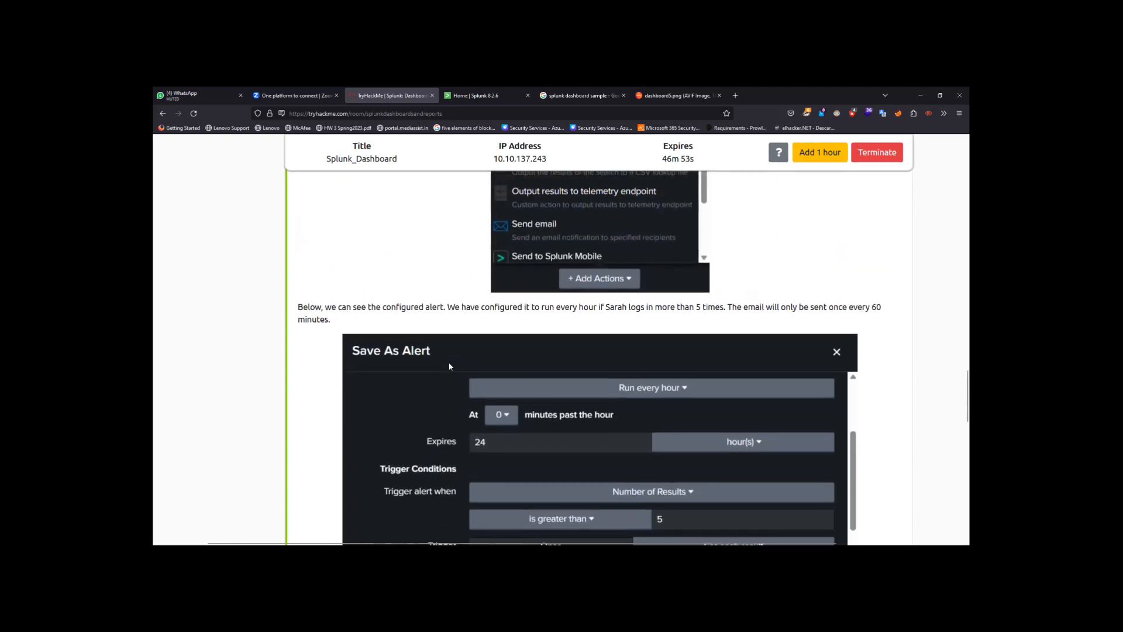
{"action": "left_click", "coordinate": [475, 96]}
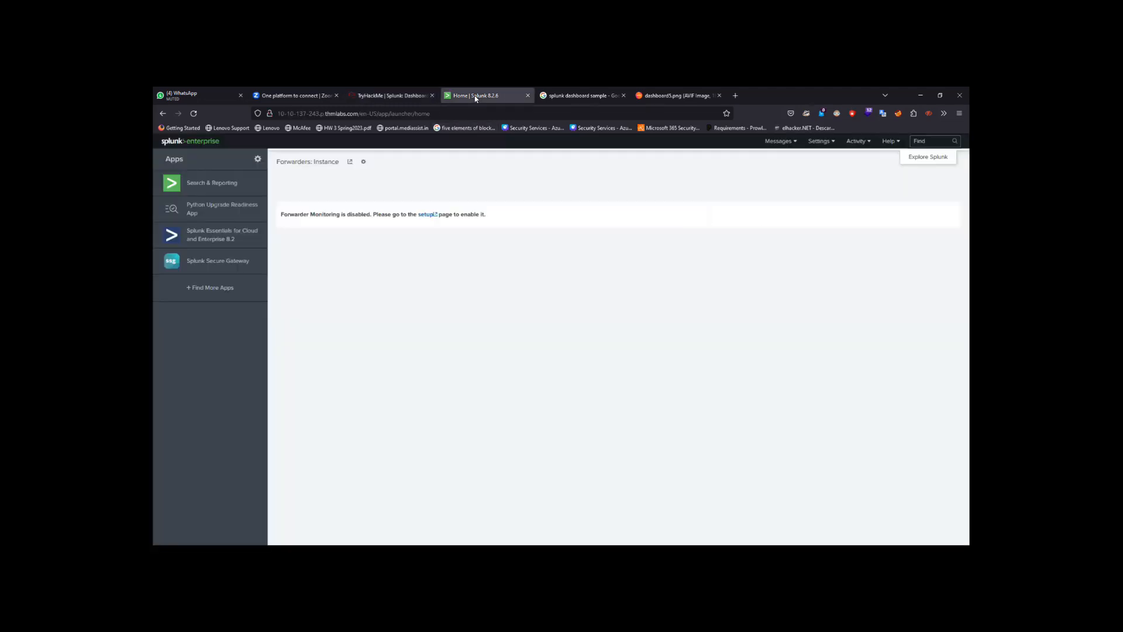
{"action": "left_click", "coordinate": [231, 185]}
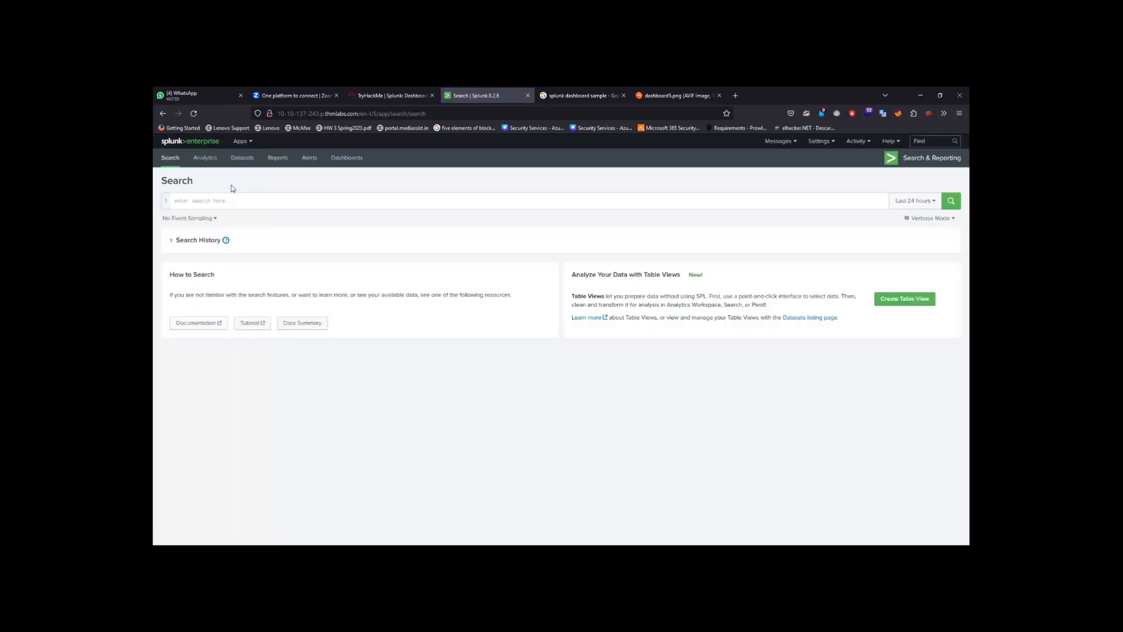
Bring up the sample Monitoring & Performance dashboard image dashboard5.png for viewing.
{"action": "left_click", "coordinate": [383, 91]}
{"action": "left_click", "coordinate": [468, 90]}
{"action": "left_click", "coordinate": [675, 96]}
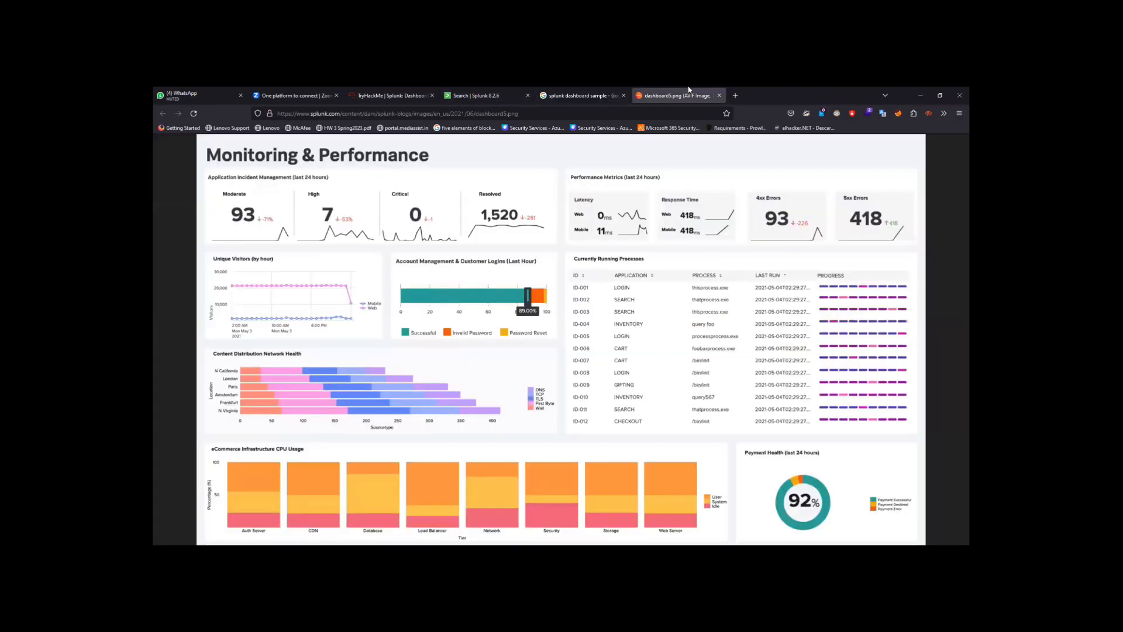